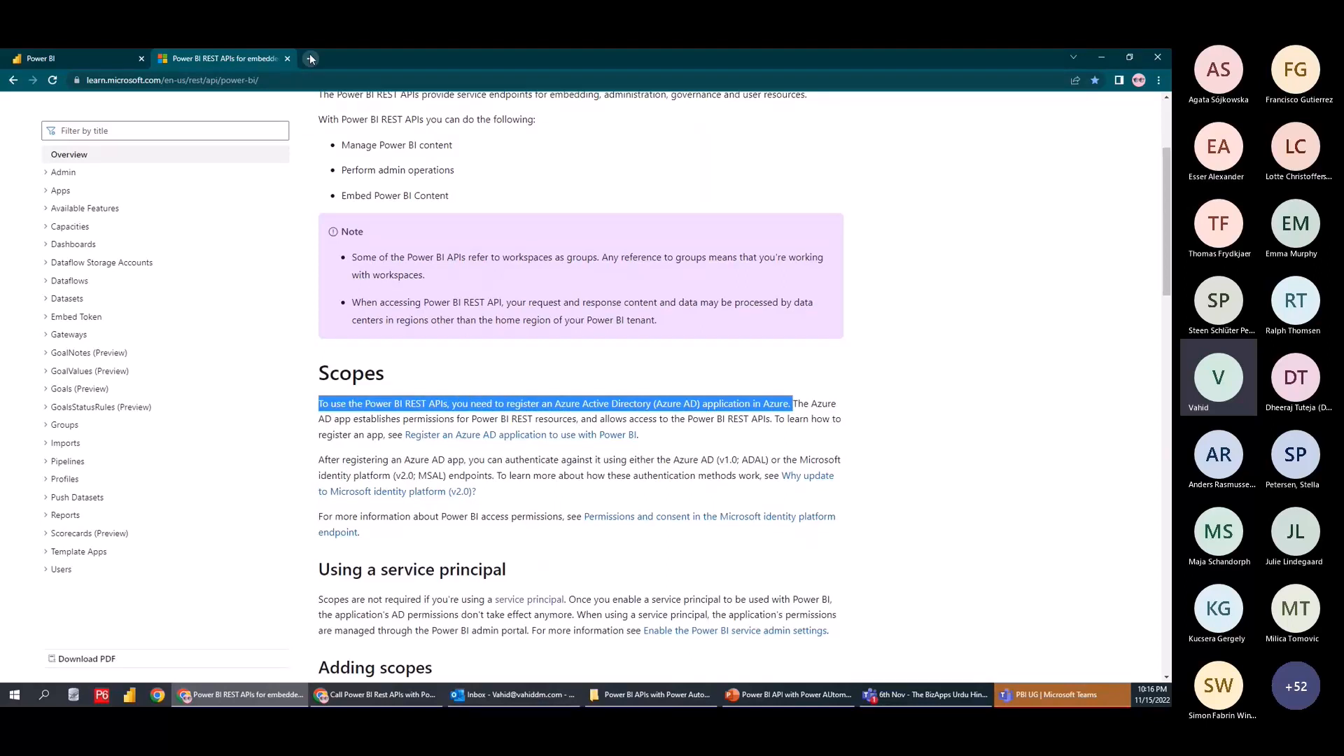
Open the Azure portal and go to Azure Active Directory's empty App registrations list
{"action": "left_click", "coordinate": [310, 59]}
{"action": "left_click", "coordinate": [292, 106]}
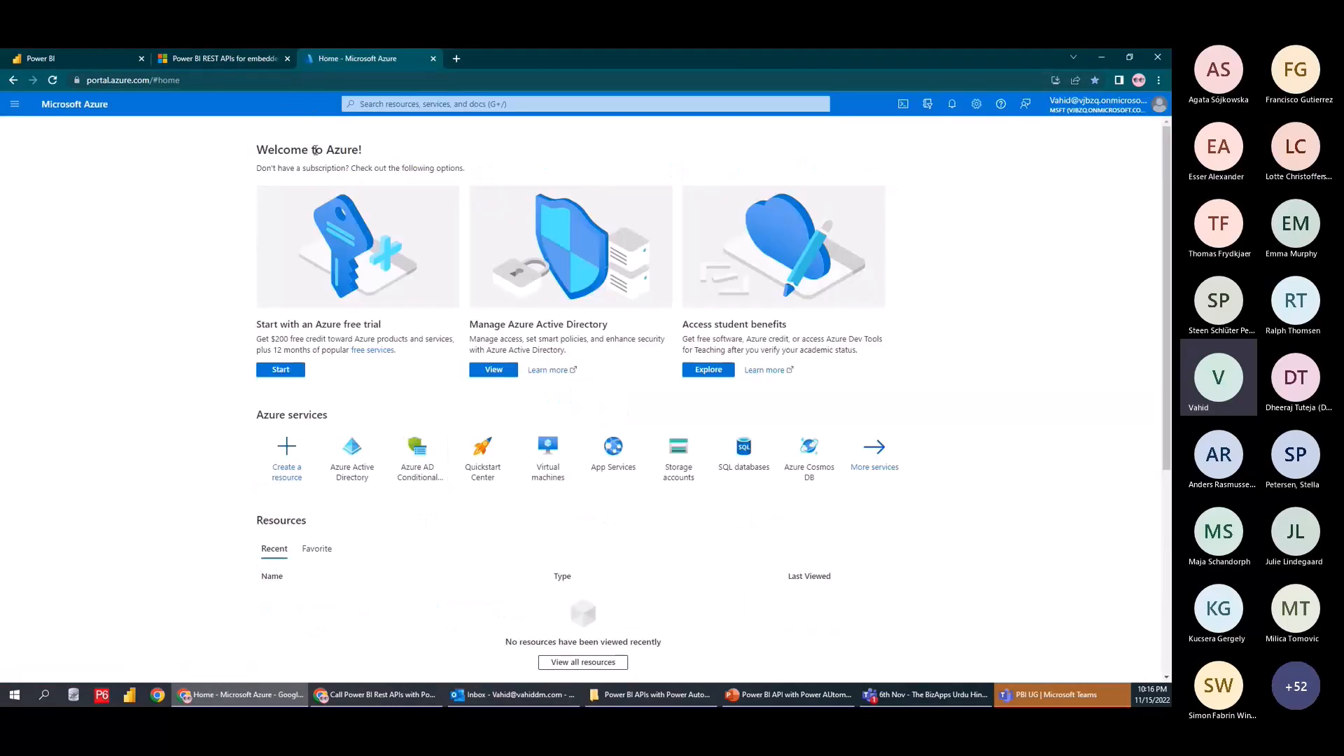
{"action": "left_click", "coordinate": [355, 476]}
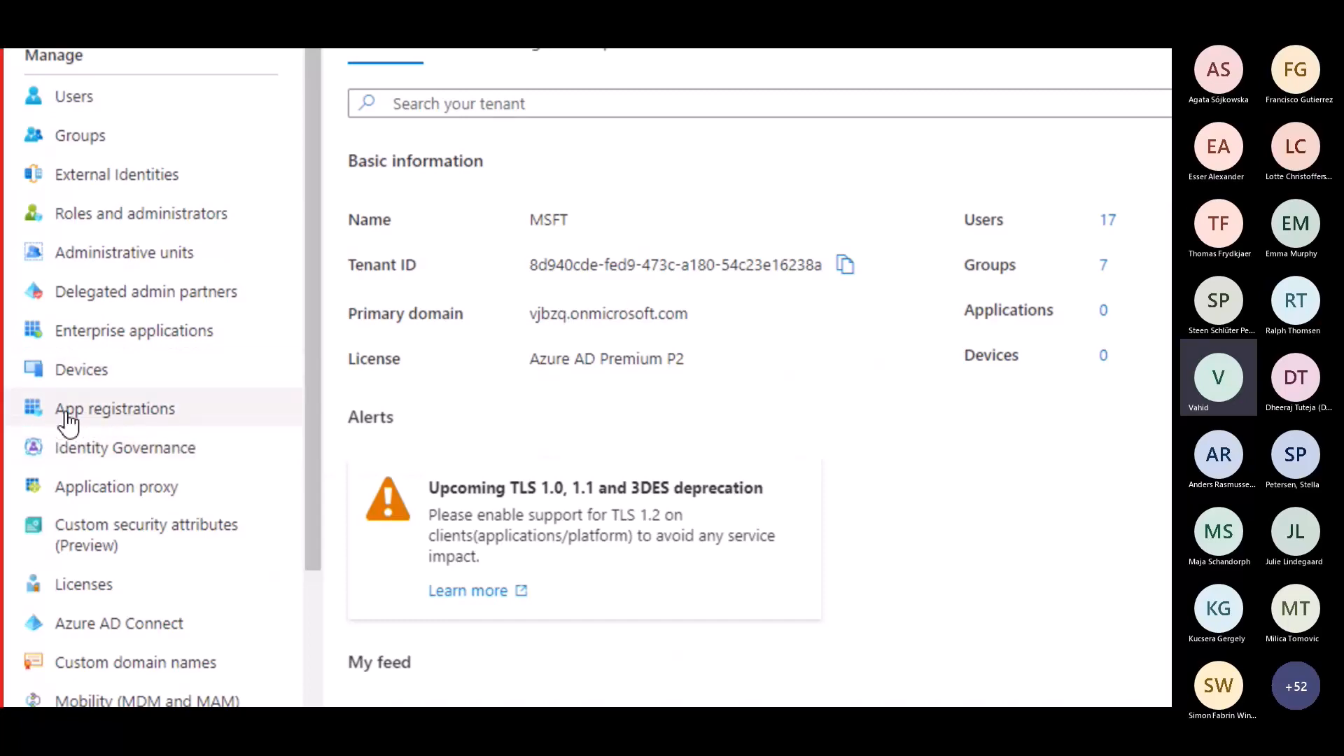
{"action": "left_click", "coordinate": [68, 420]}
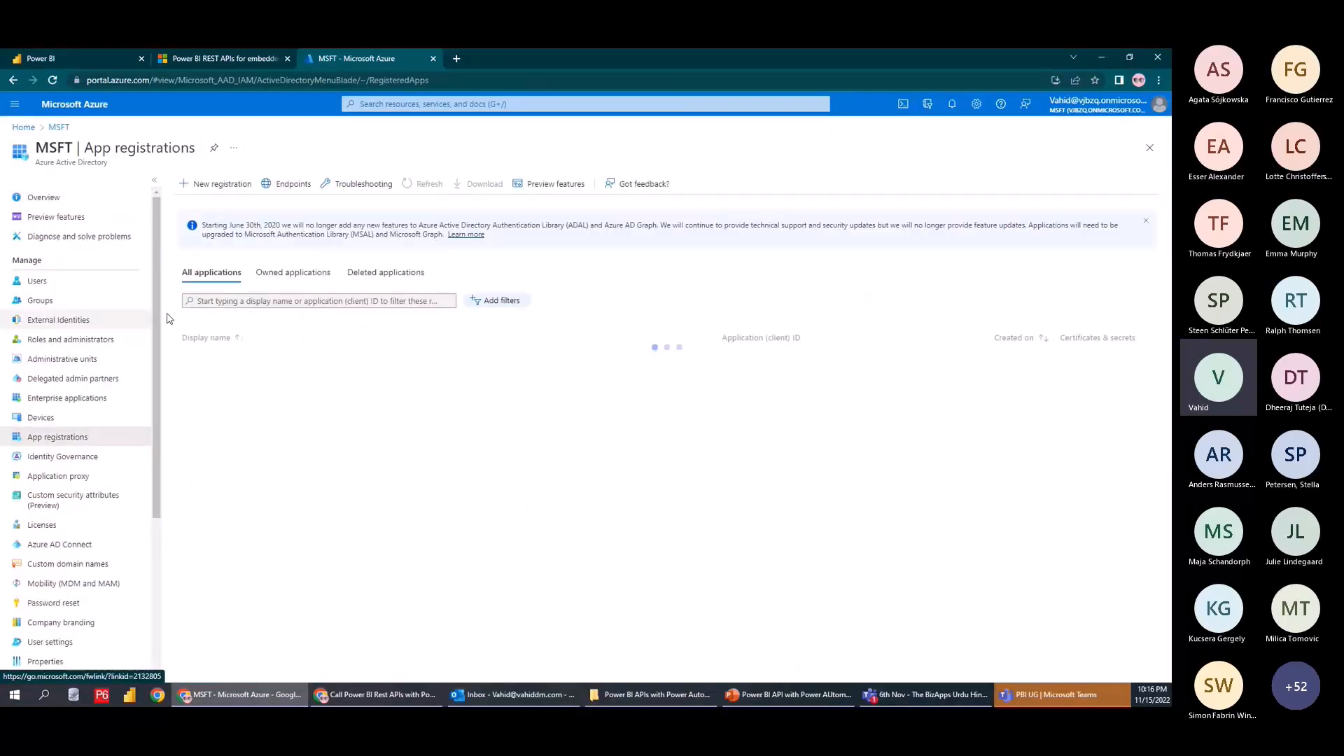
Start a new app registration, cancel back to the list, and open a new browser tab
{"action": "left_click", "coordinate": [683, 361]}
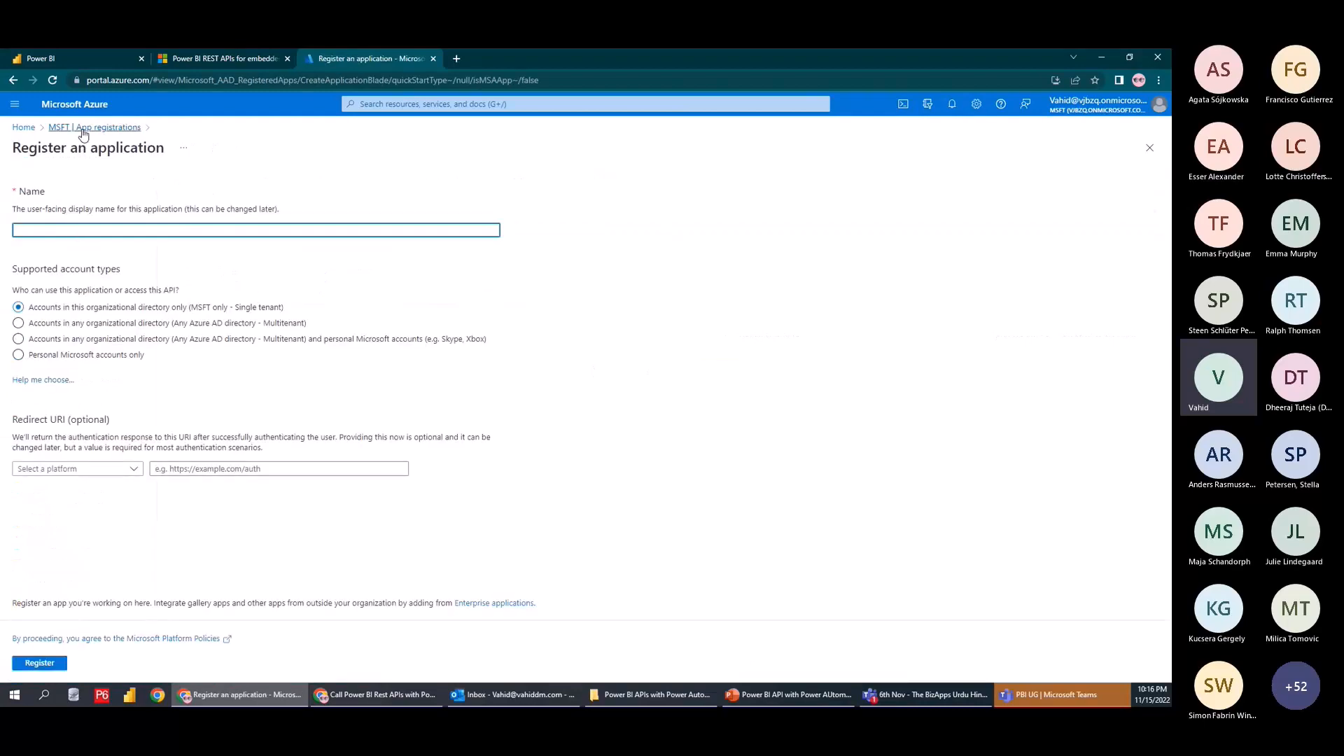
{"action": "left_click", "coordinate": [91, 128]}
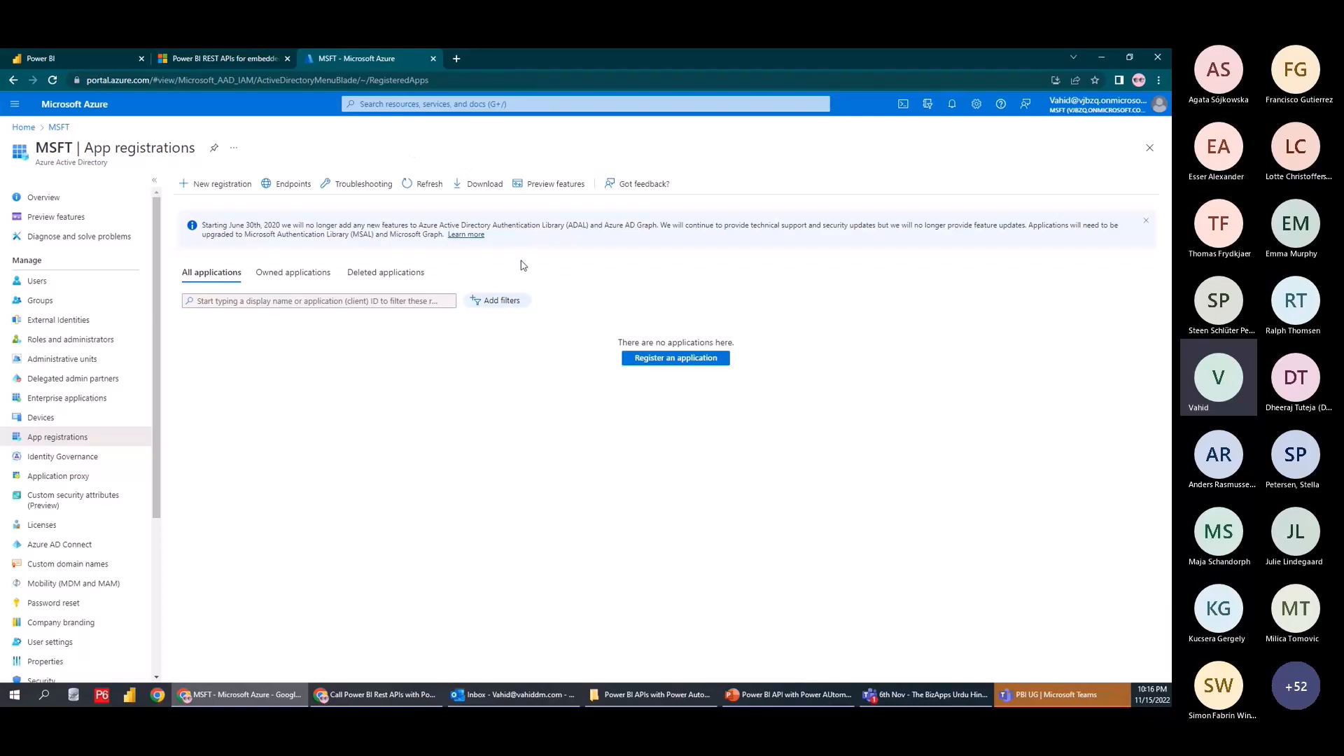
{"action": "left_click", "coordinate": [456, 59]}
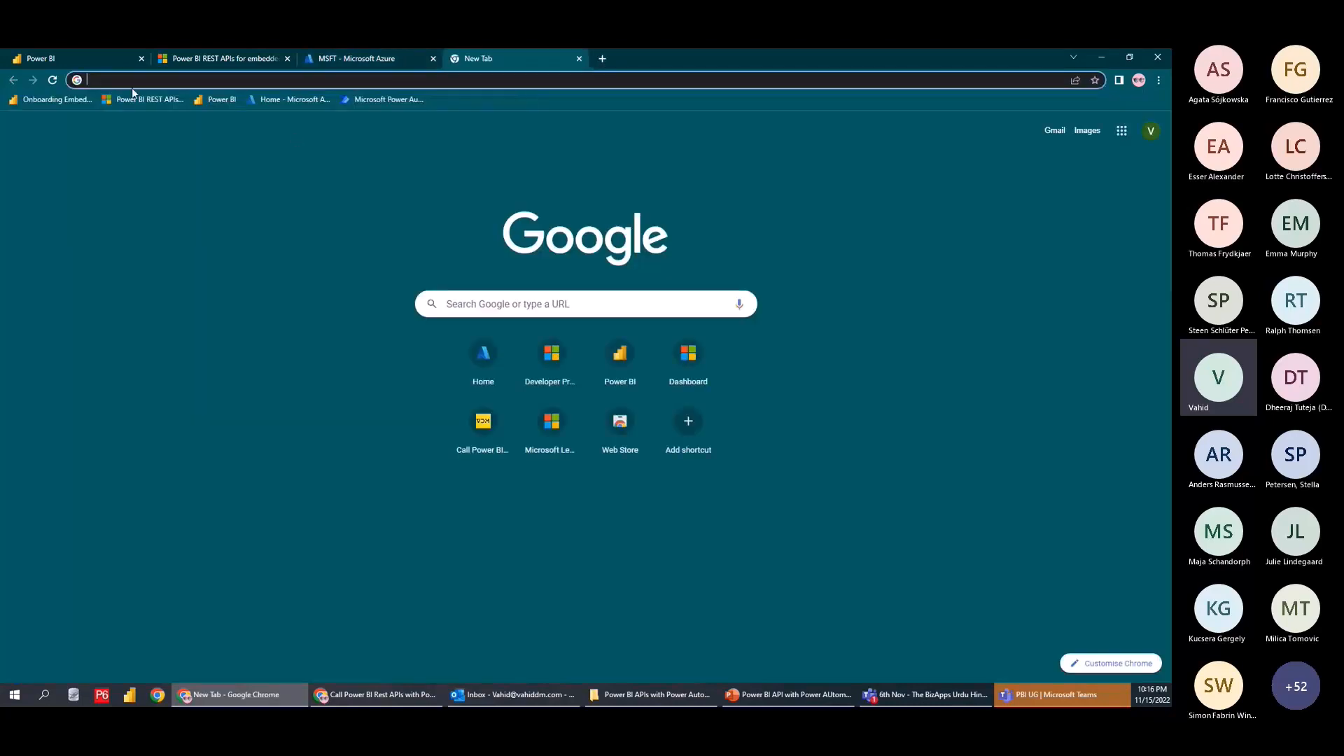
Load the Power BI embedding setup page at app.powerbi.com/embedsetup after glancing at the Azure and docs tabs
{"action": "left_click", "coordinate": [60, 104]}
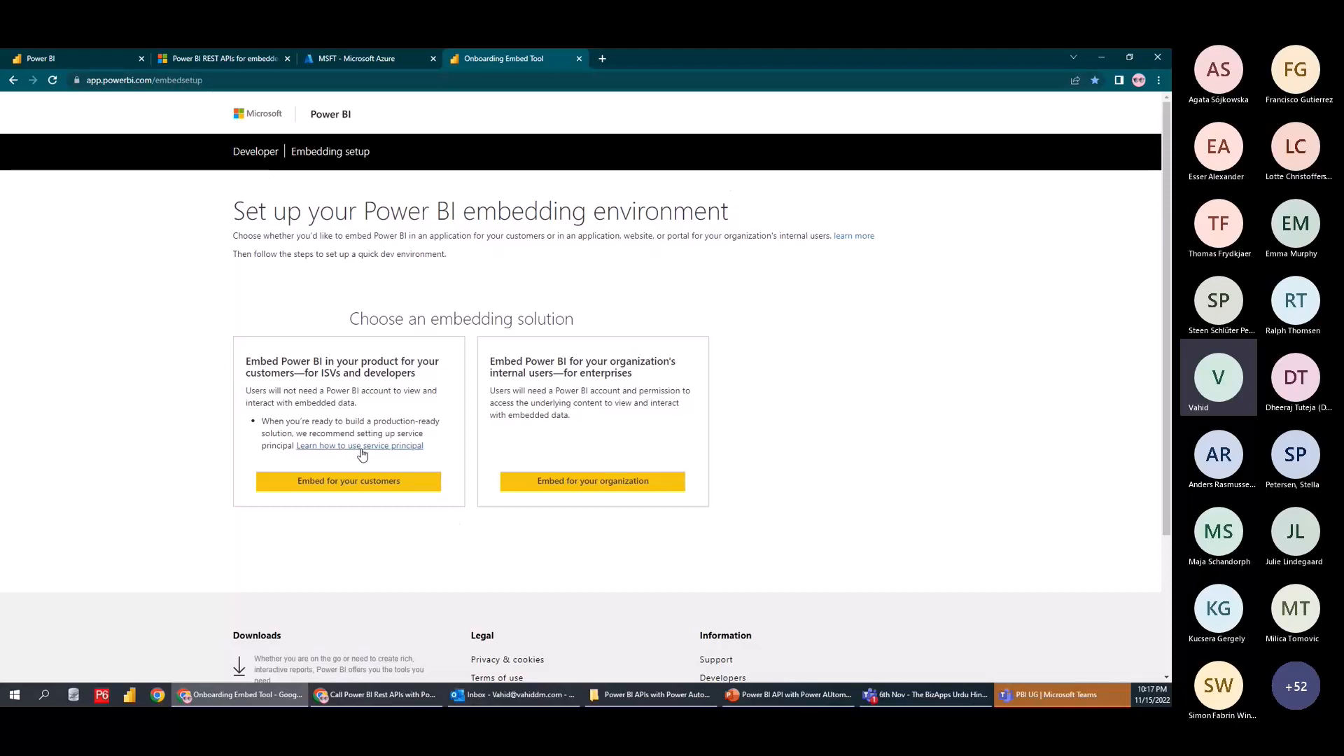
{"action": "left_click", "coordinate": [348, 81]}
{"action": "key", "text": "alt+Tab"}
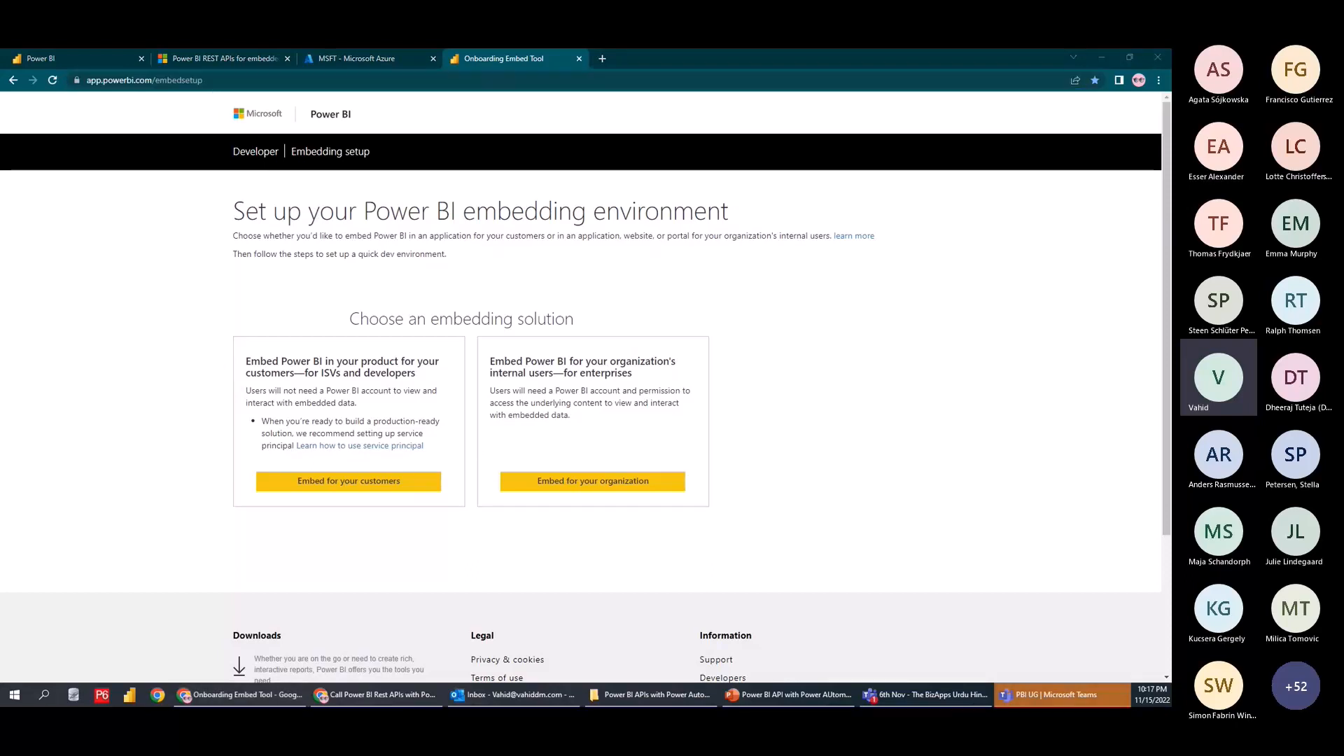
{"action": "left_click", "coordinate": [316, 61]}
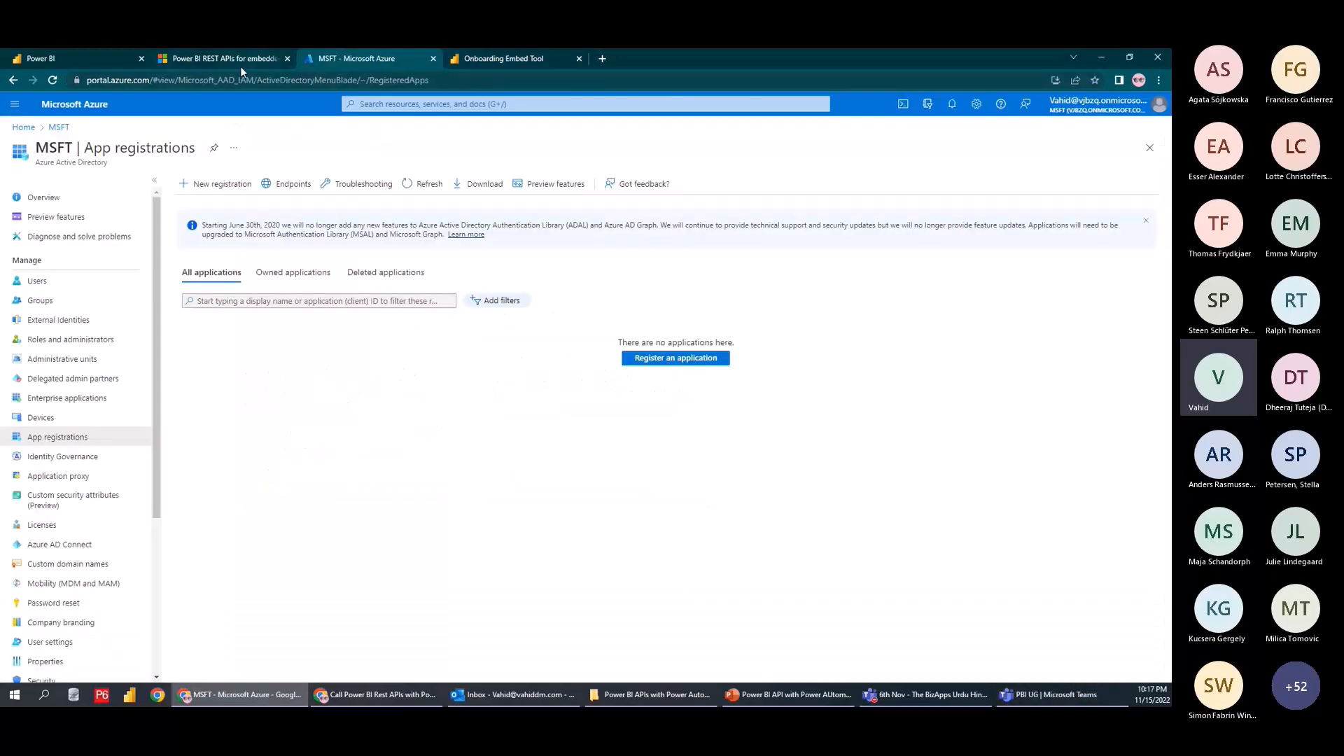
{"action": "left_click", "coordinate": [226, 60]}
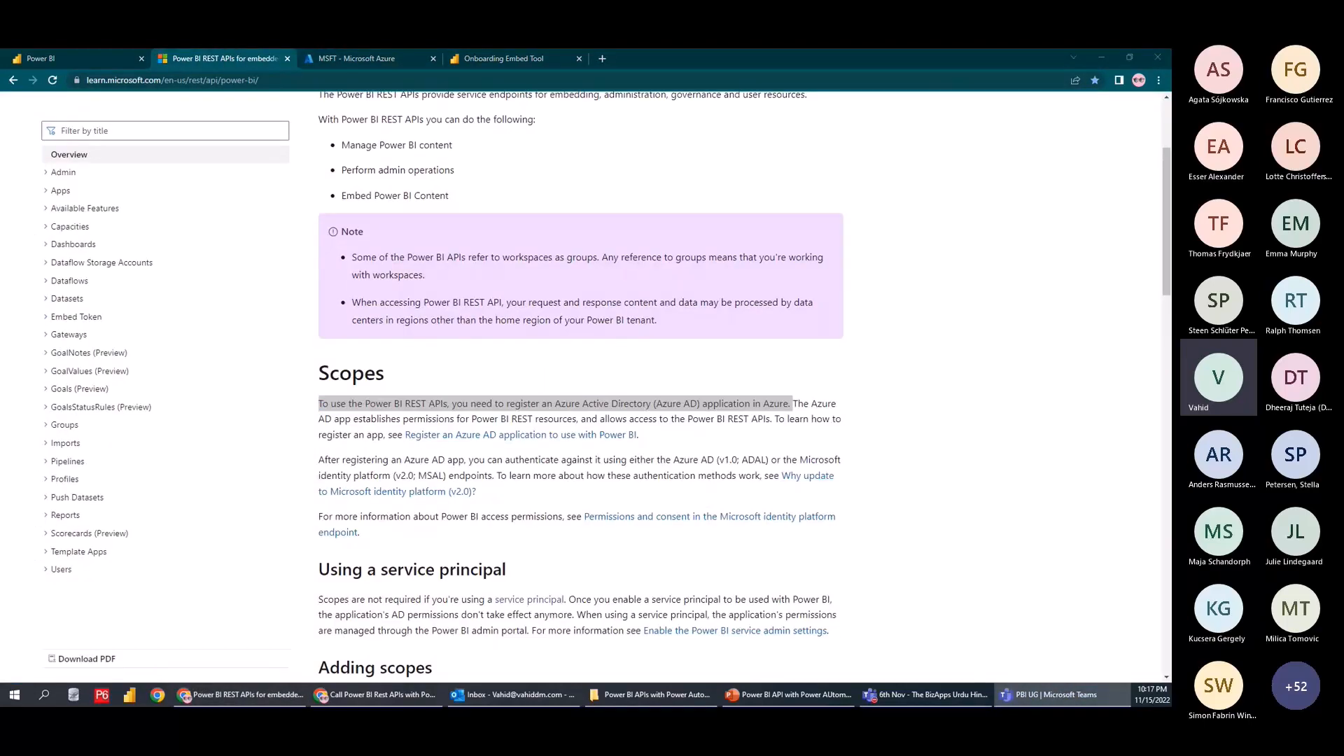
{"action": "left_click", "coordinate": [505, 58]}
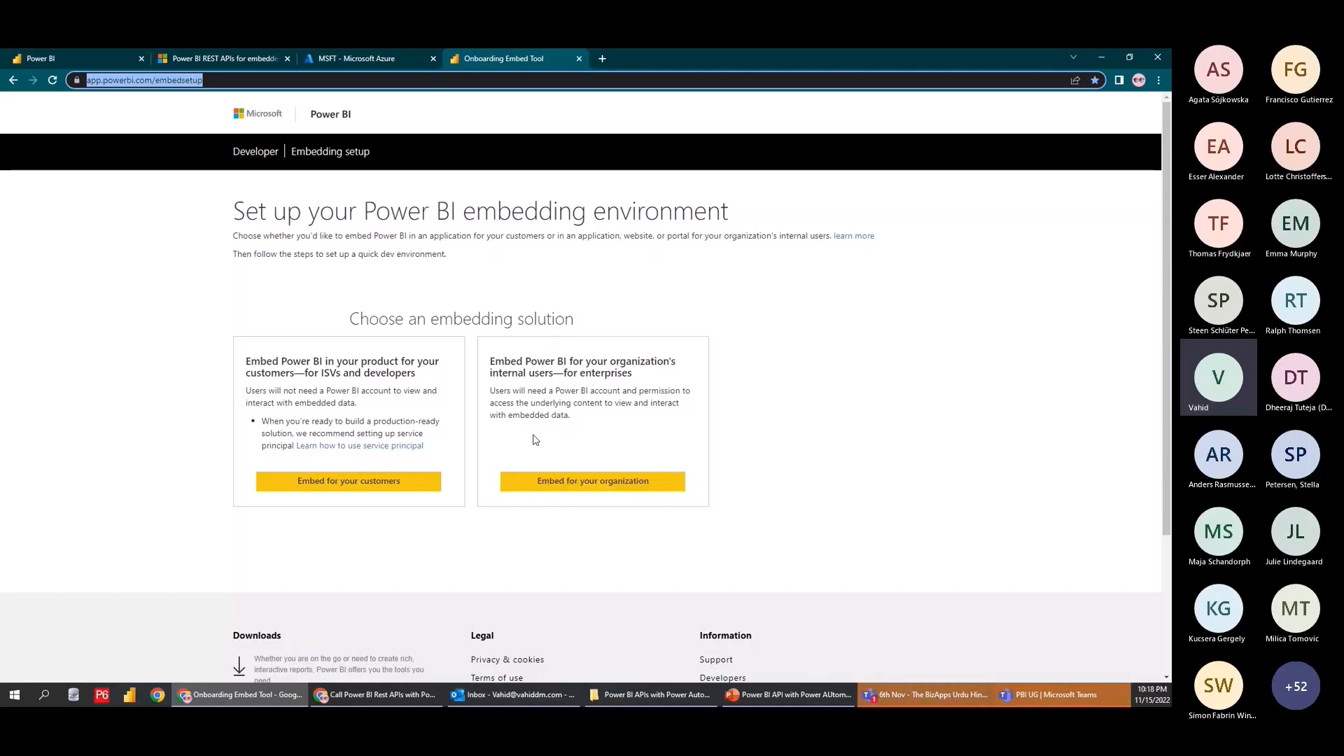
Choose 'Embed for your organization' and check the signed-in account in the Step 1 summary
{"action": "left_click", "coordinate": [577, 482]}
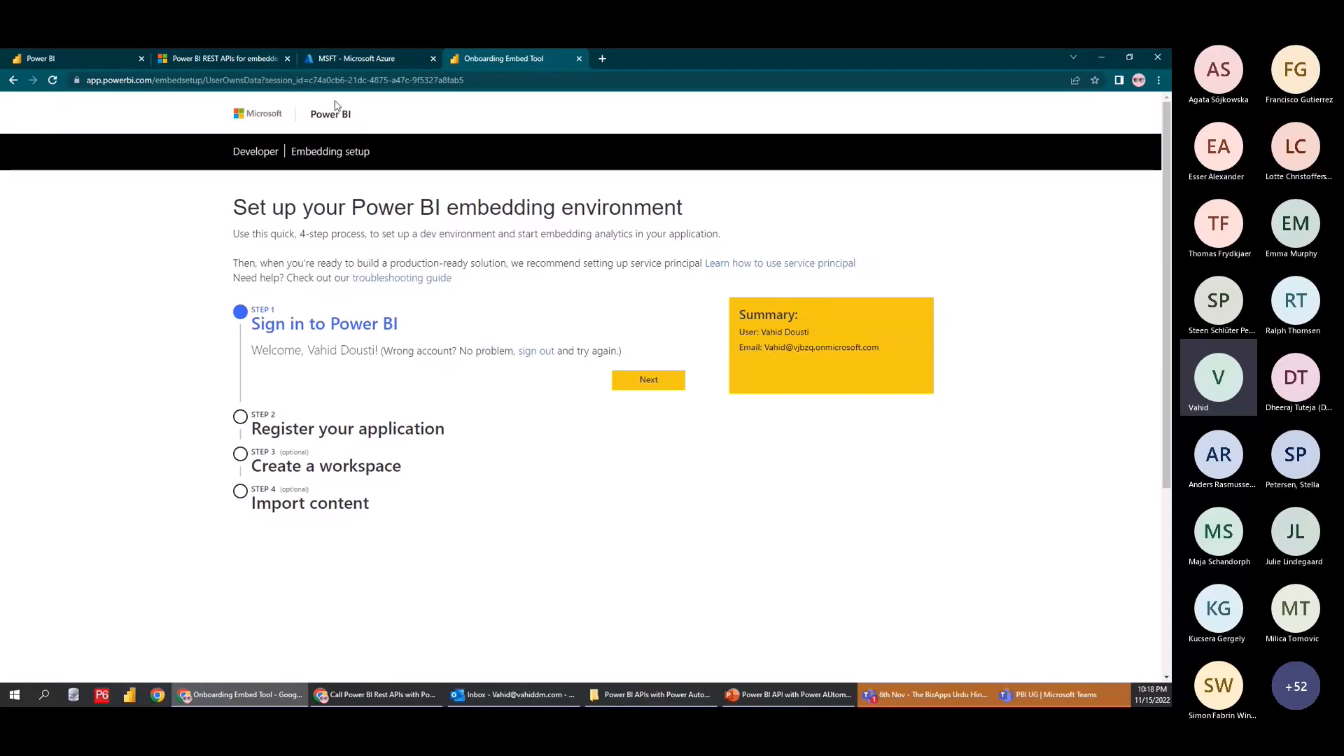
{"action": "left_click", "coordinate": [384, 58]}
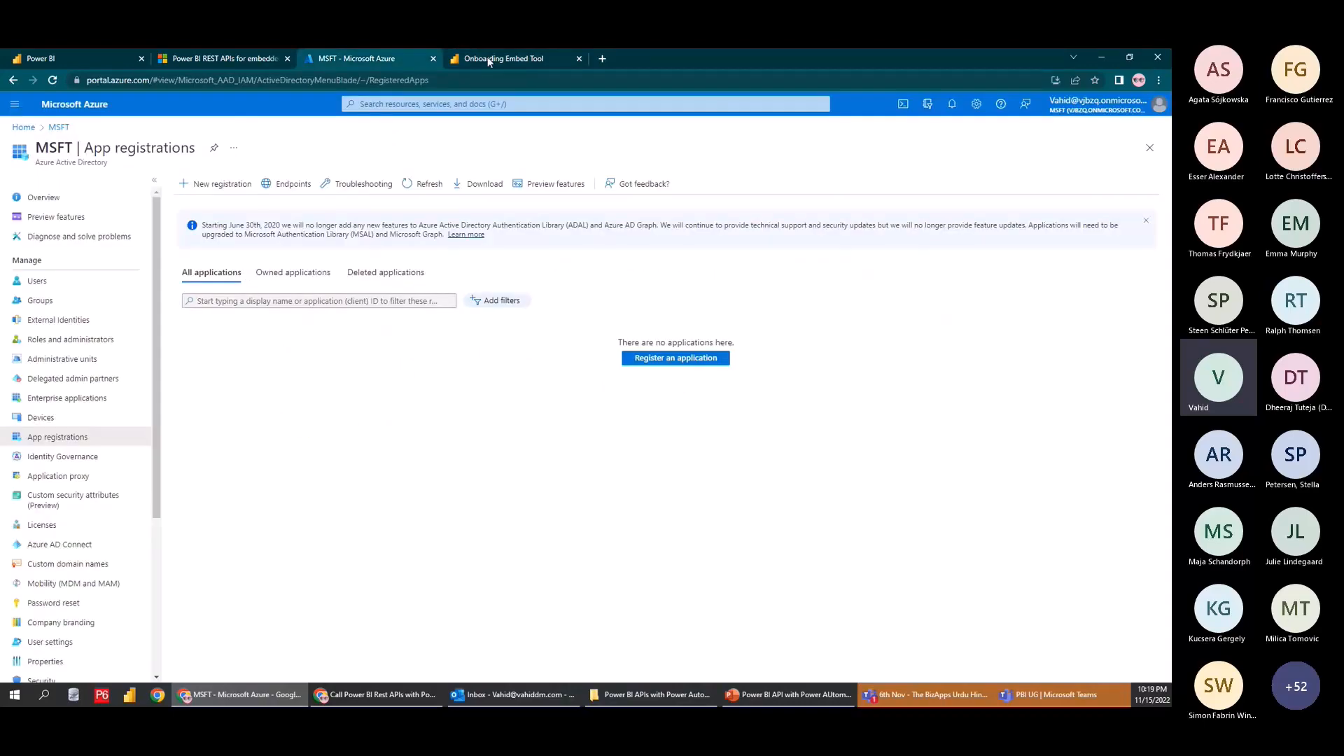
{"action": "left_click", "coordinate": [487, 58]}
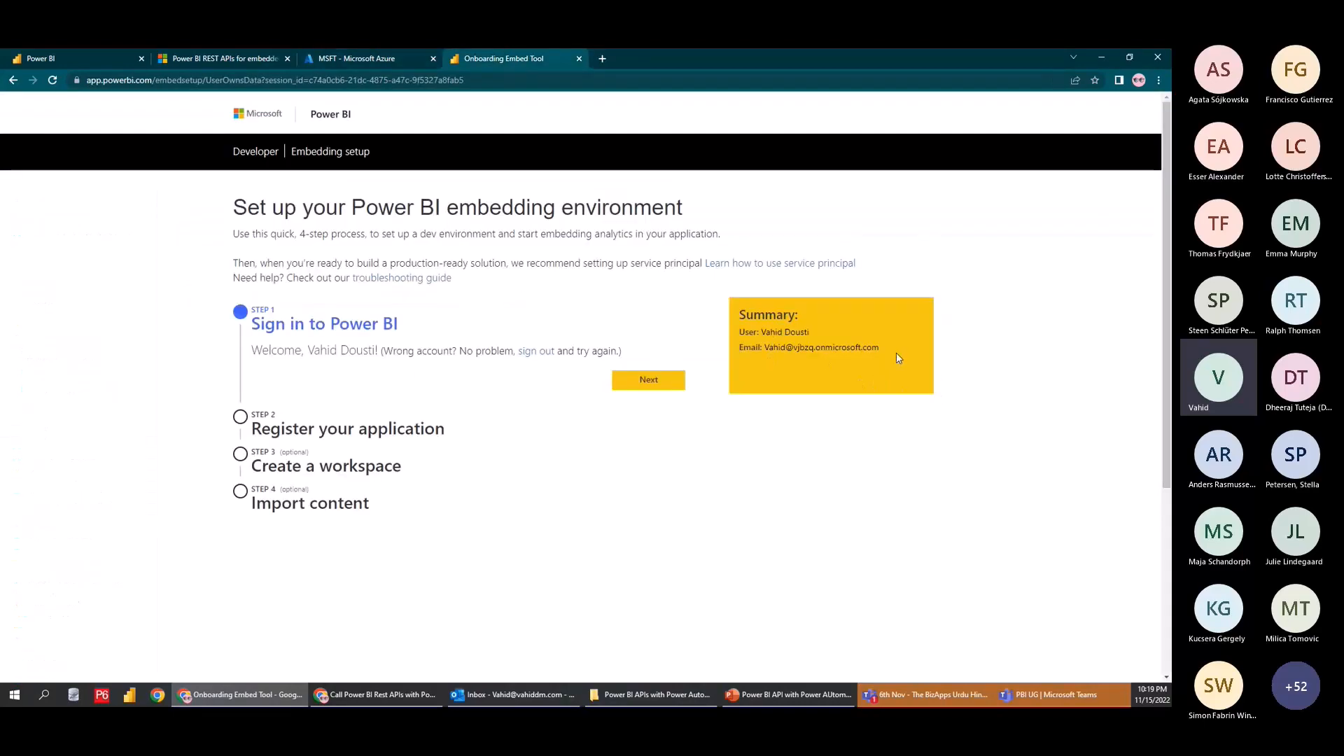
{"action": "left_click_drag", "start_coordinate": [896, 352], "coordinate": [767, 352]}
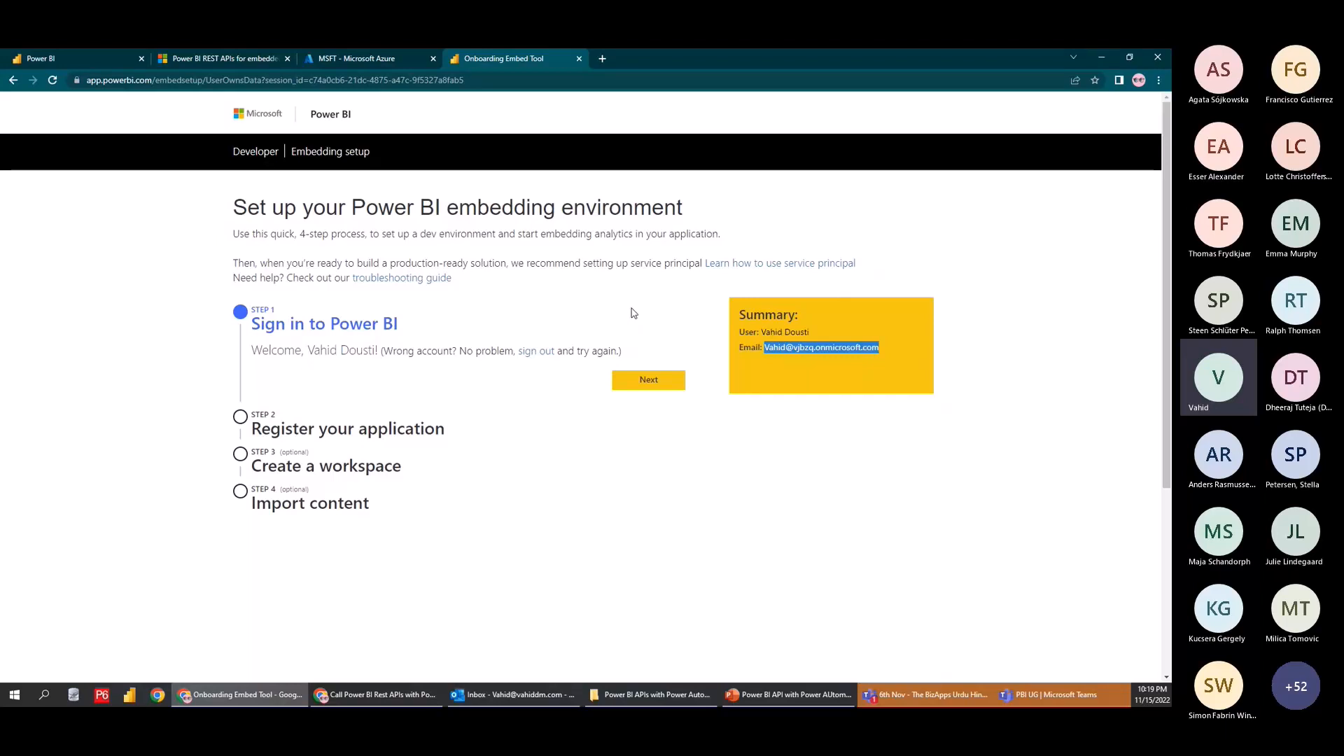
Advance to Step 2, name the application PBI-APIS and enter a draft home page URL
{"action": "left_click", "coordinate": [650, 382]}
{"action": "scroll", "coordinate": [309, 342], "scroll_direction": "down", "scroll_amount": 2}
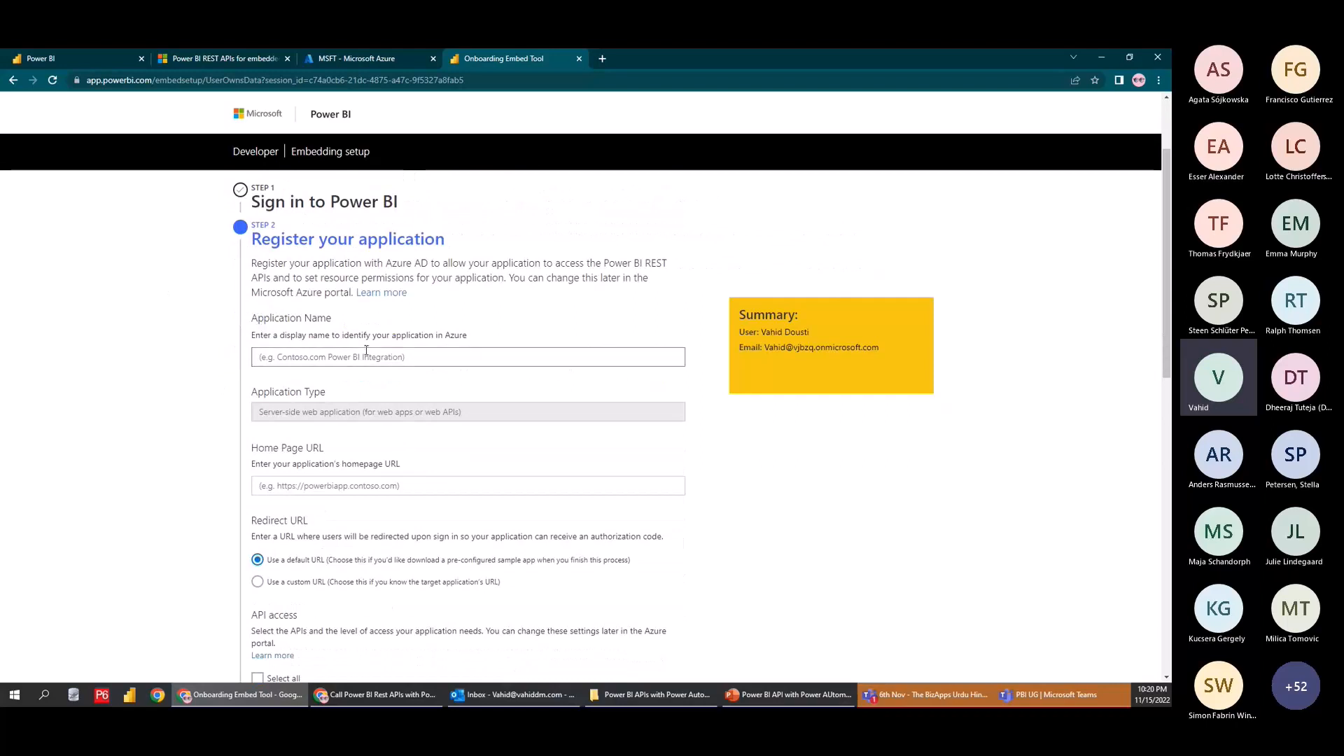
{"action": "left_click", "coordinate": [387, 358]}
{"action": "type", "text": "PB"}
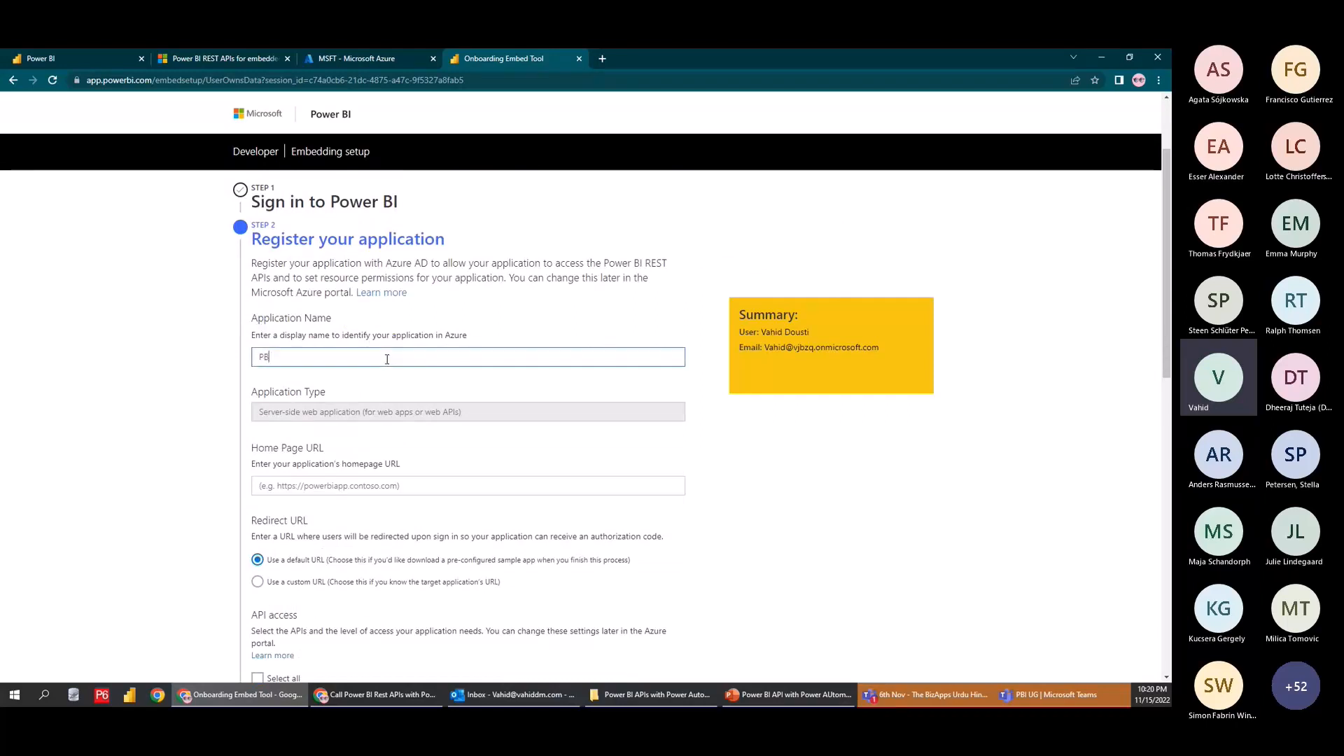
{"action": "type", "text": "I-APIS-"}
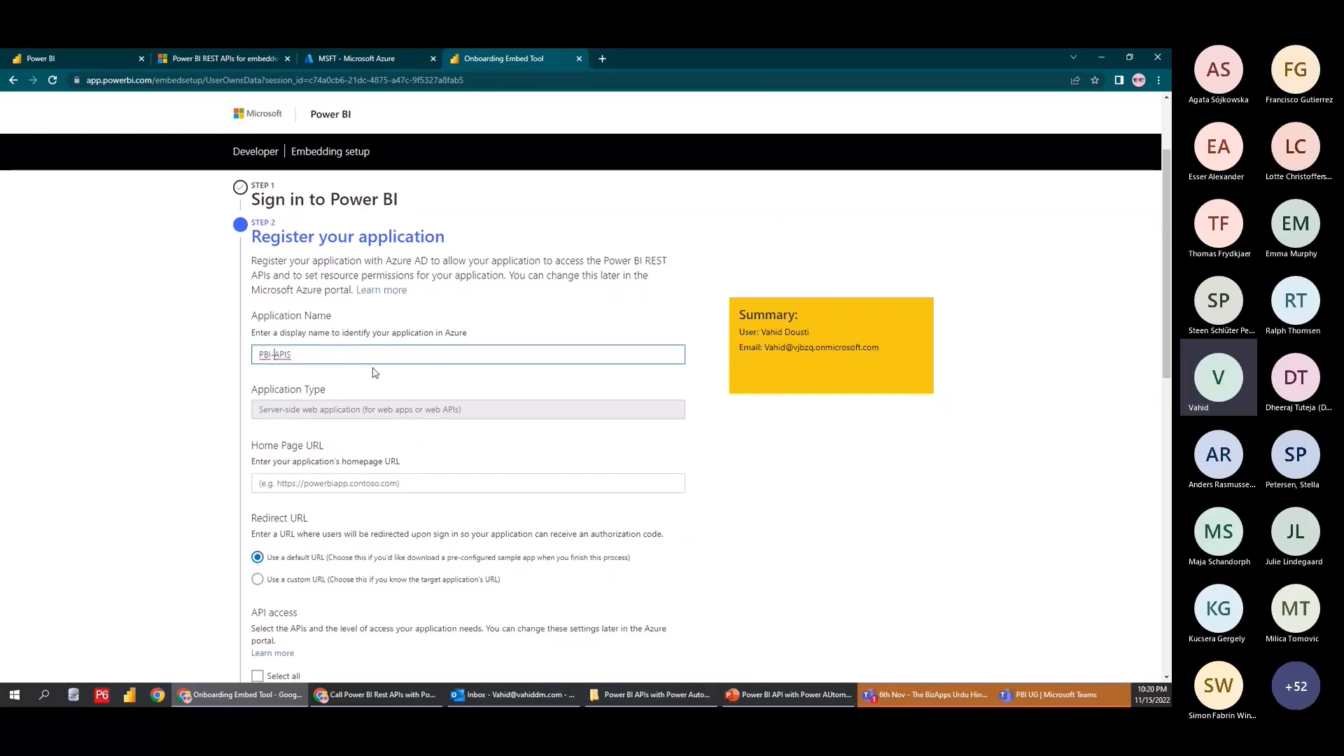
{"action": "scroll", "coordinate": [312, 358], "scroll_direction": "down", "scroll_amount": 2}
{"action": "left_click", "coordinate": [327, 365]}
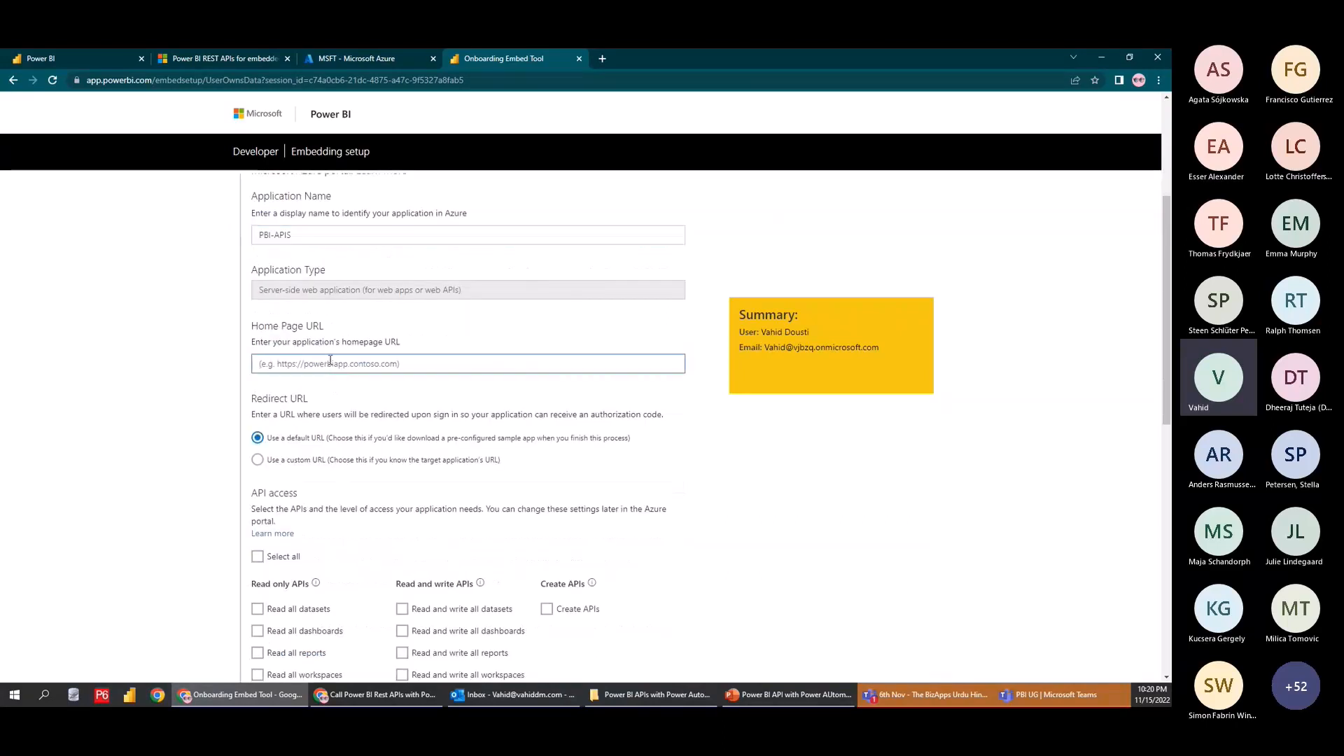
{"action": "type", "text": "htt"}
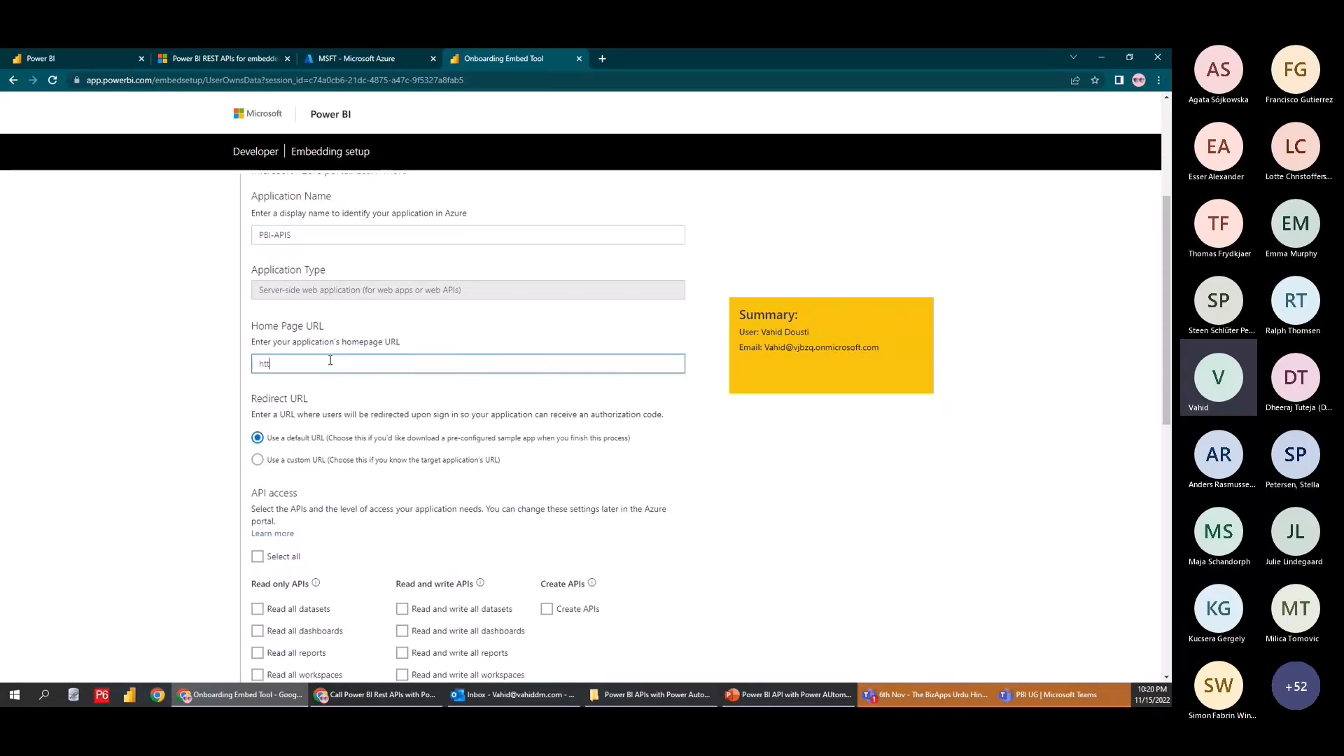
{"action": "type", "text": "ps://powerbi.com"}
{"action": "left_click", "coordinate": [608, 58]}
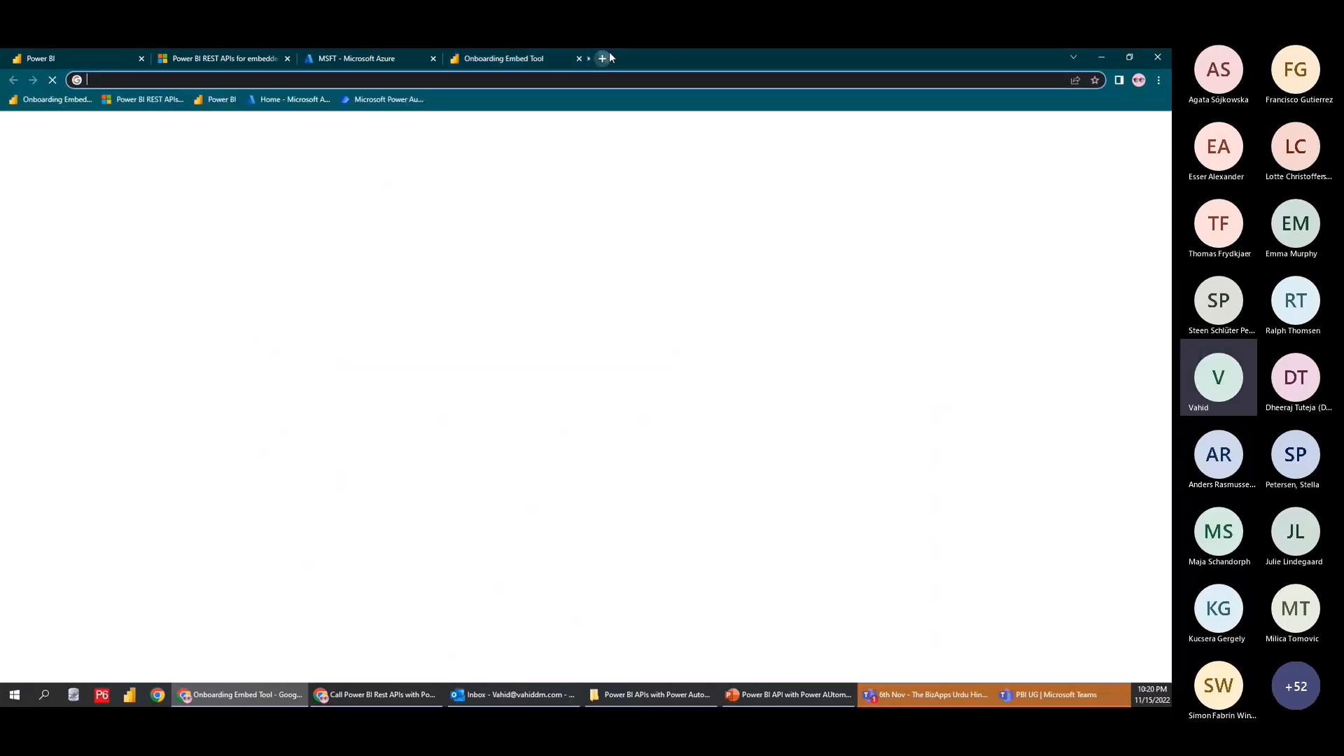
{"action": "type", "text": "power"}
{"action": "key", "text": "Return"}
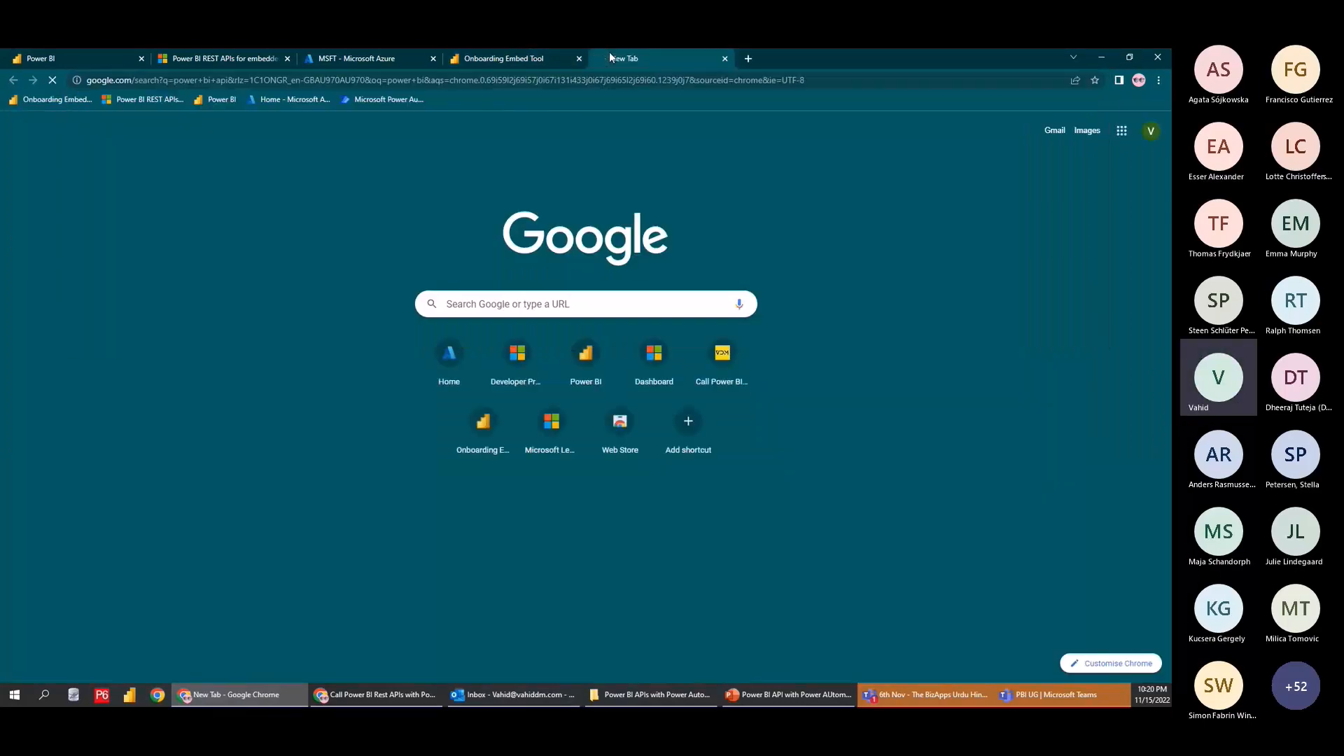
{"action": "scroll", "coordinate": [119, 411], "scroll_direction": "down", "scroll_amount": 8}
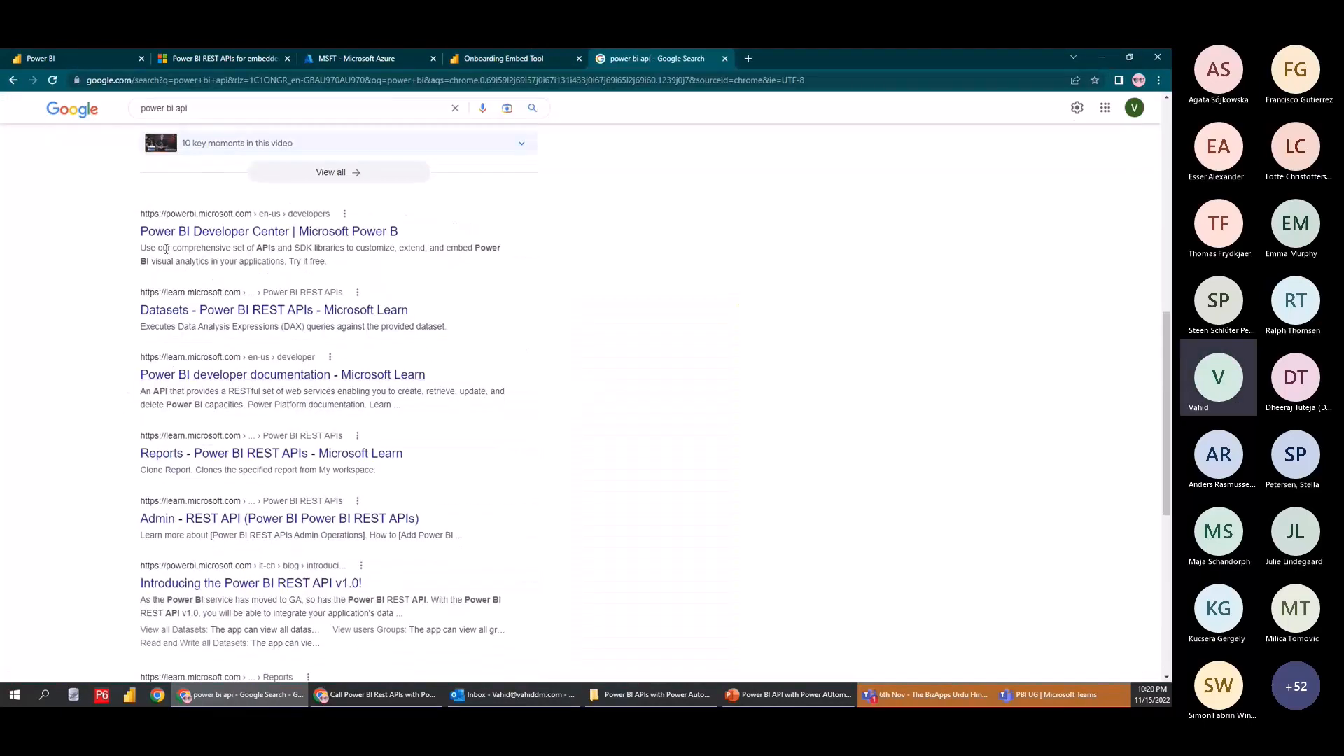
{"action": "left_click", "coordinate": [258, 232]}
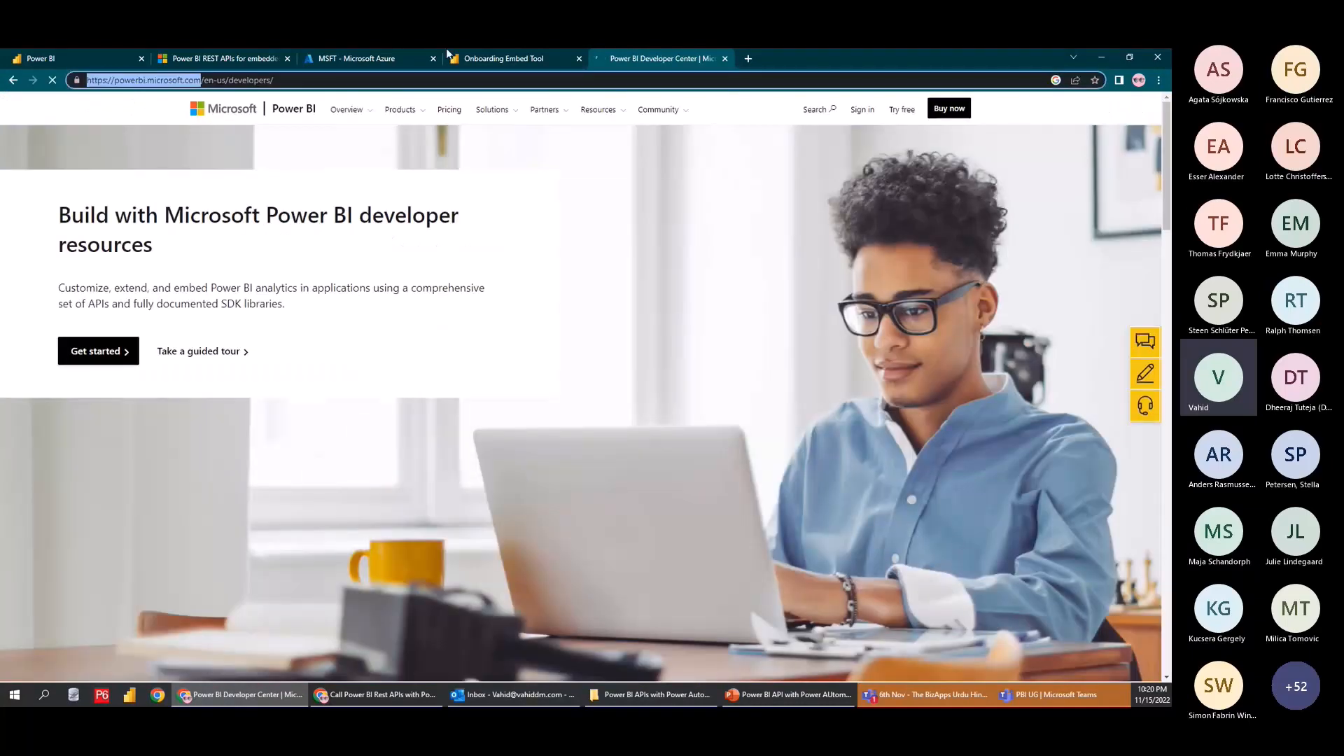
{"action": "left_click", "coordinate": [501, 58]}
{"action": "type", "text": "https://powerbi.microsoft.com/"}
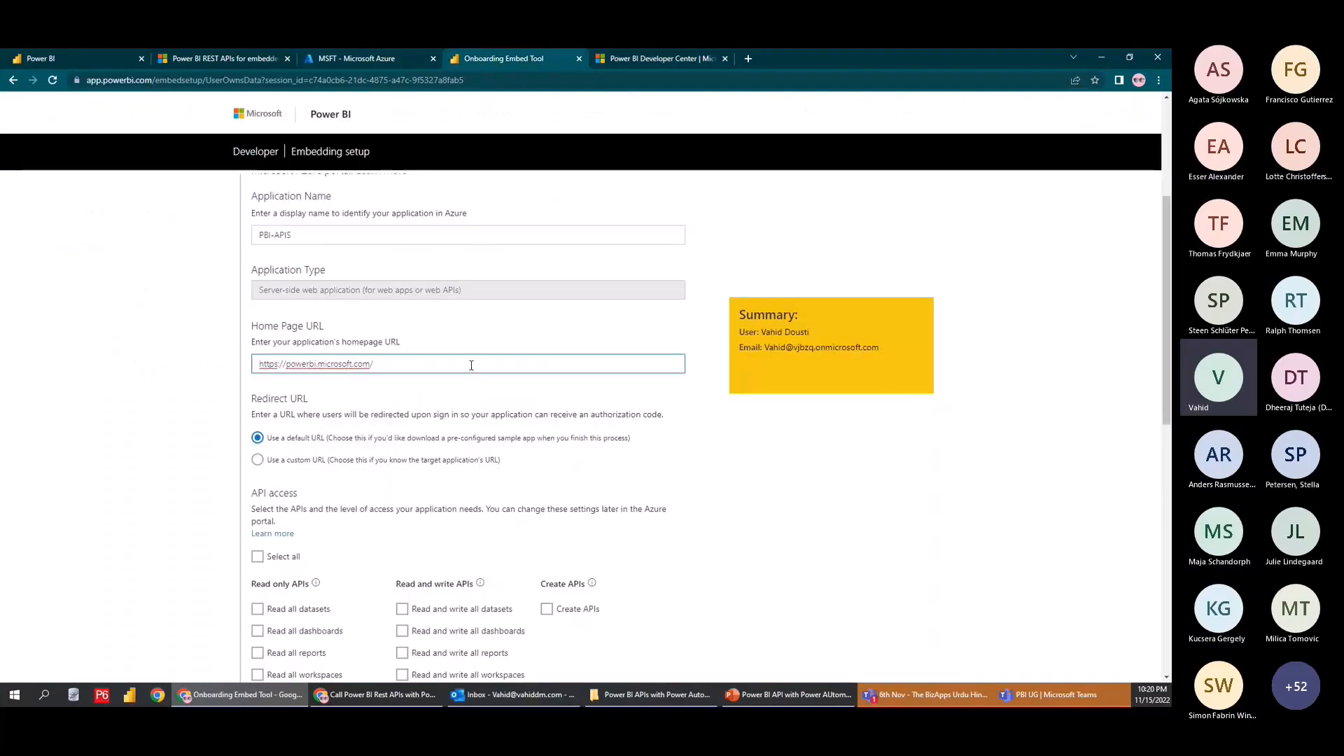
{"action": "scroll", "coordinate": [546, 385], "scroll_direction": "down", "scroll_amount": 2}
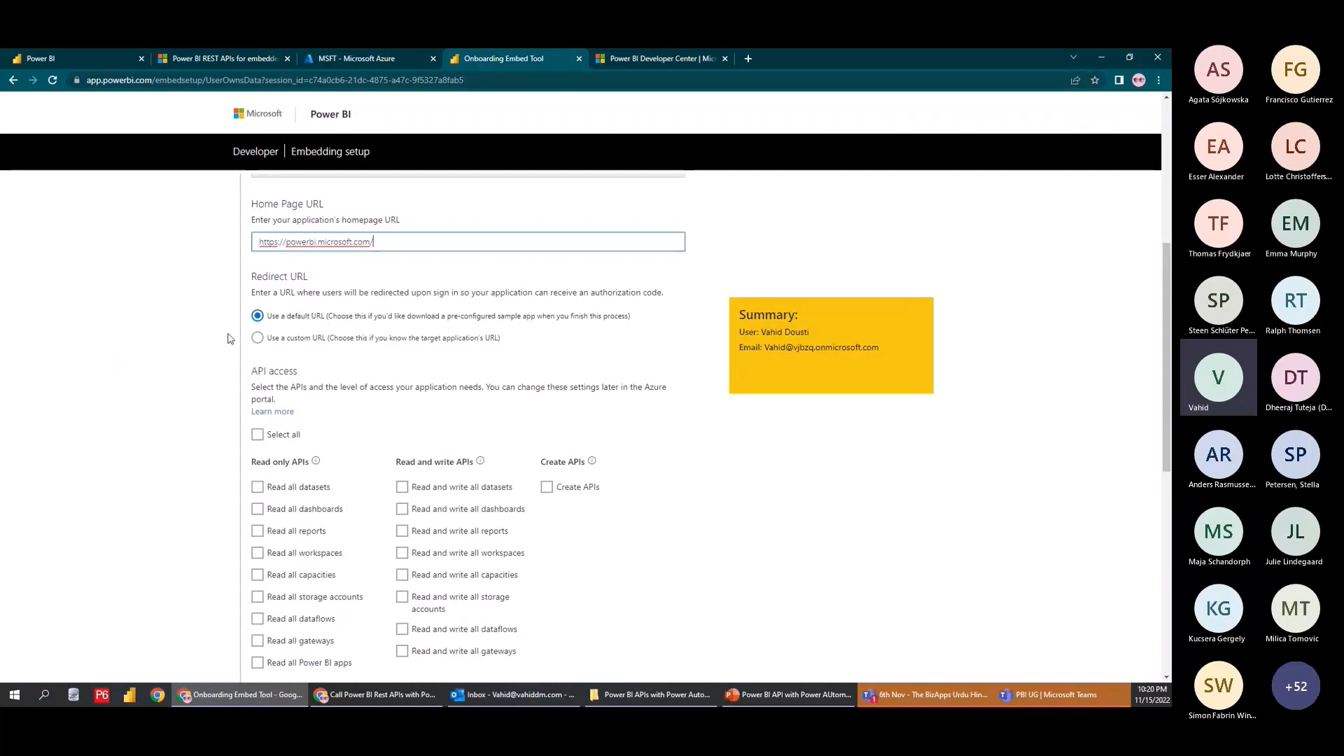
{"action": "scroll", "coordinate": [210, 357], "scroll_direction": "down", "scroll_amount": 2}
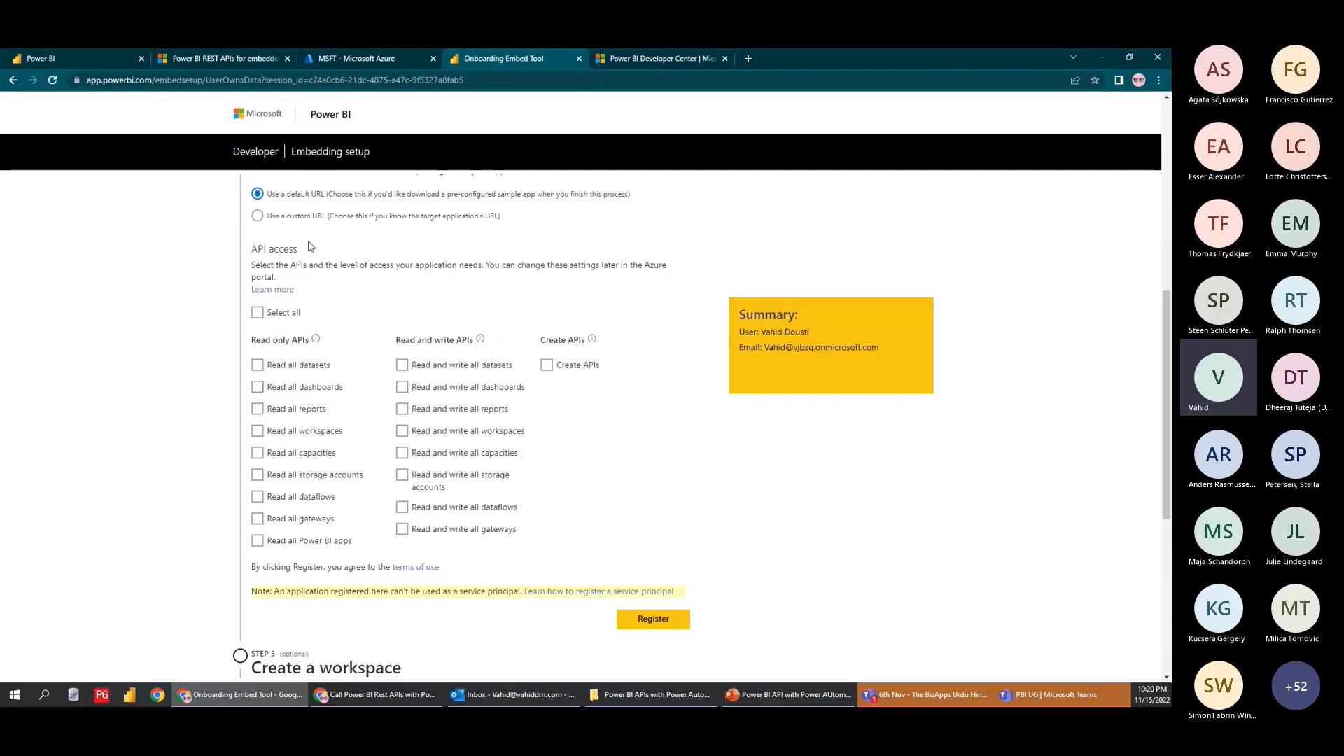
{"action": "left_click", "coordinate": [368, 62]}
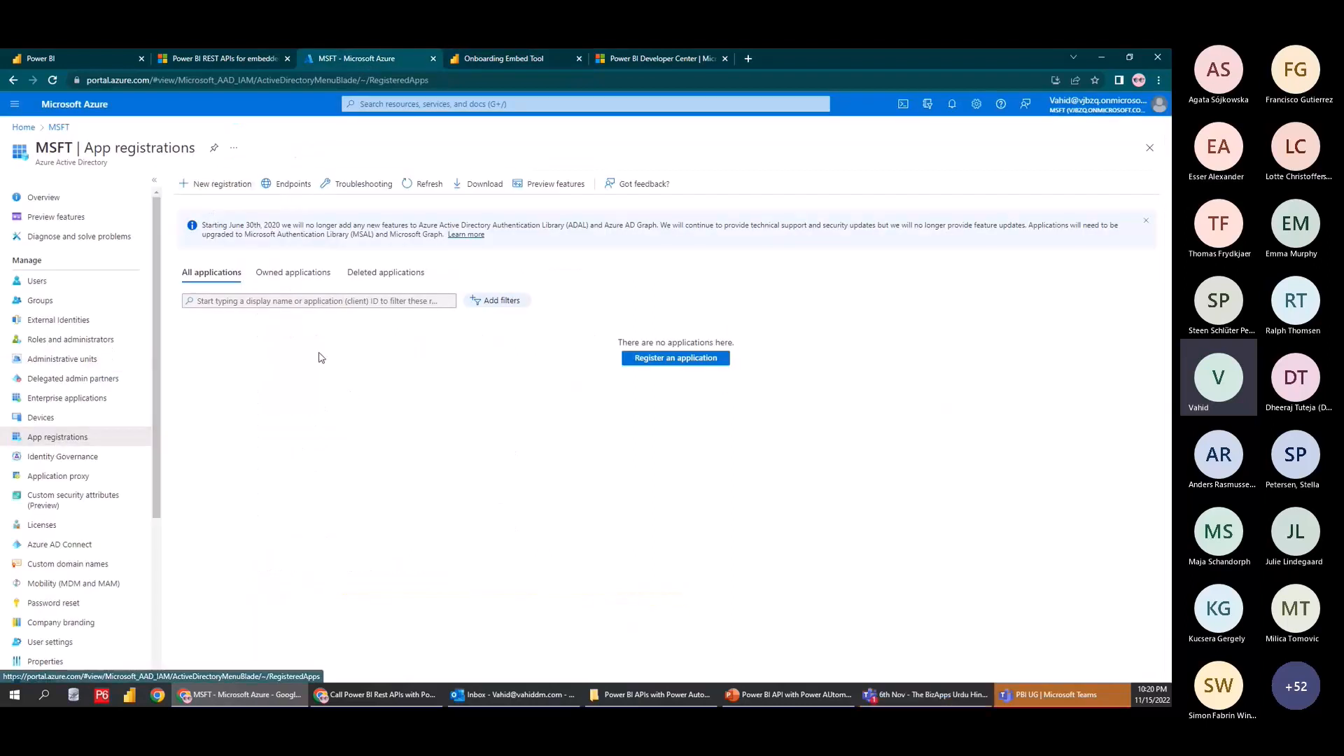
{"action": "left_click", "coordinate": [494, 60]}
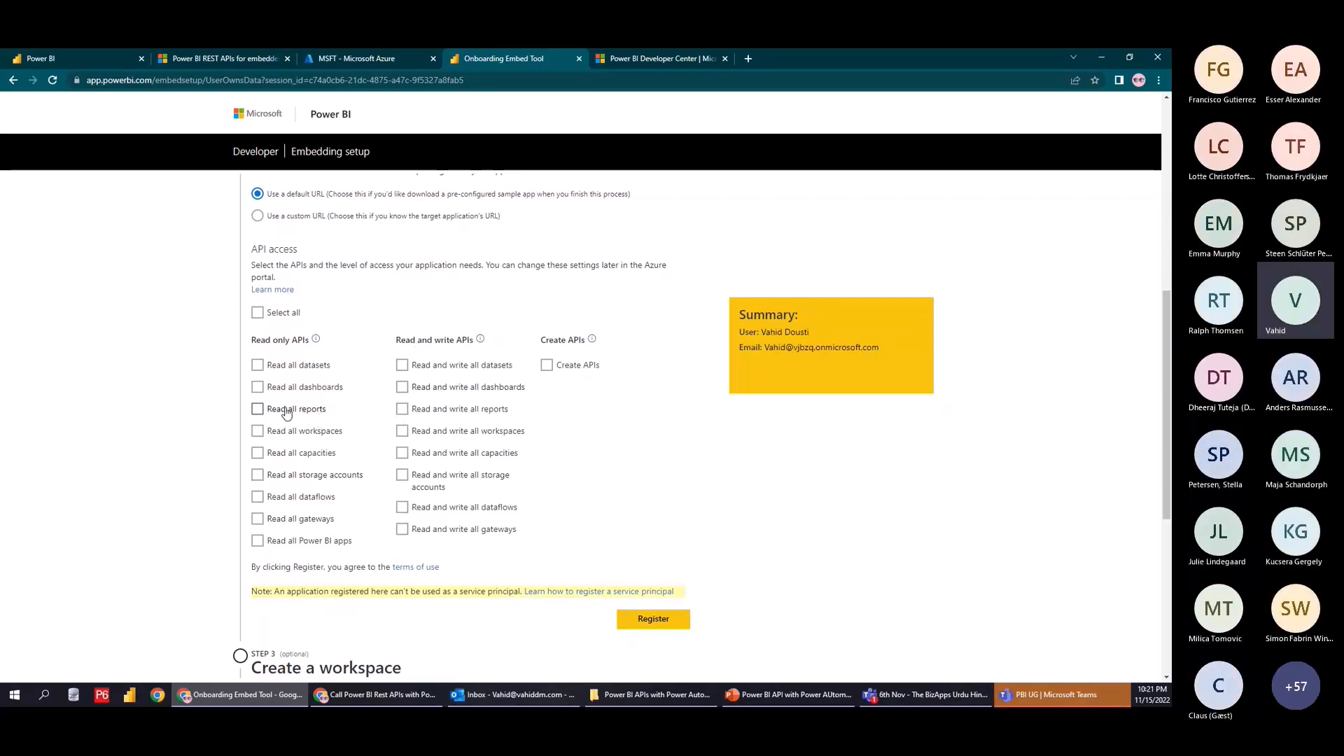
Look up the Groups - Delete Group API's required scope, Workspace.ReadWrite.All, in the REST API docs
{"action": "left_click", "coordinate": [220, 60]}
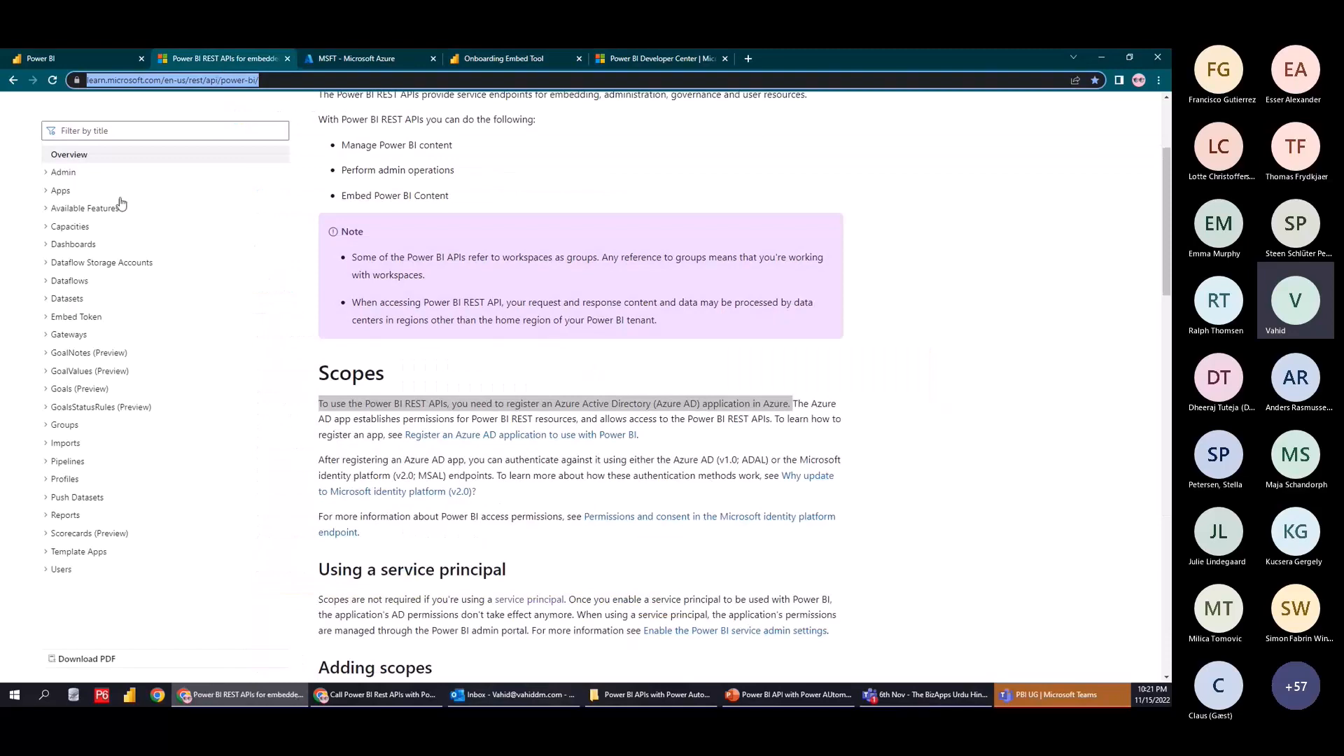
{"action": "scroll", "coordinate": [448, 210], "scroll_direction": "up", "scroll_amount": 3}
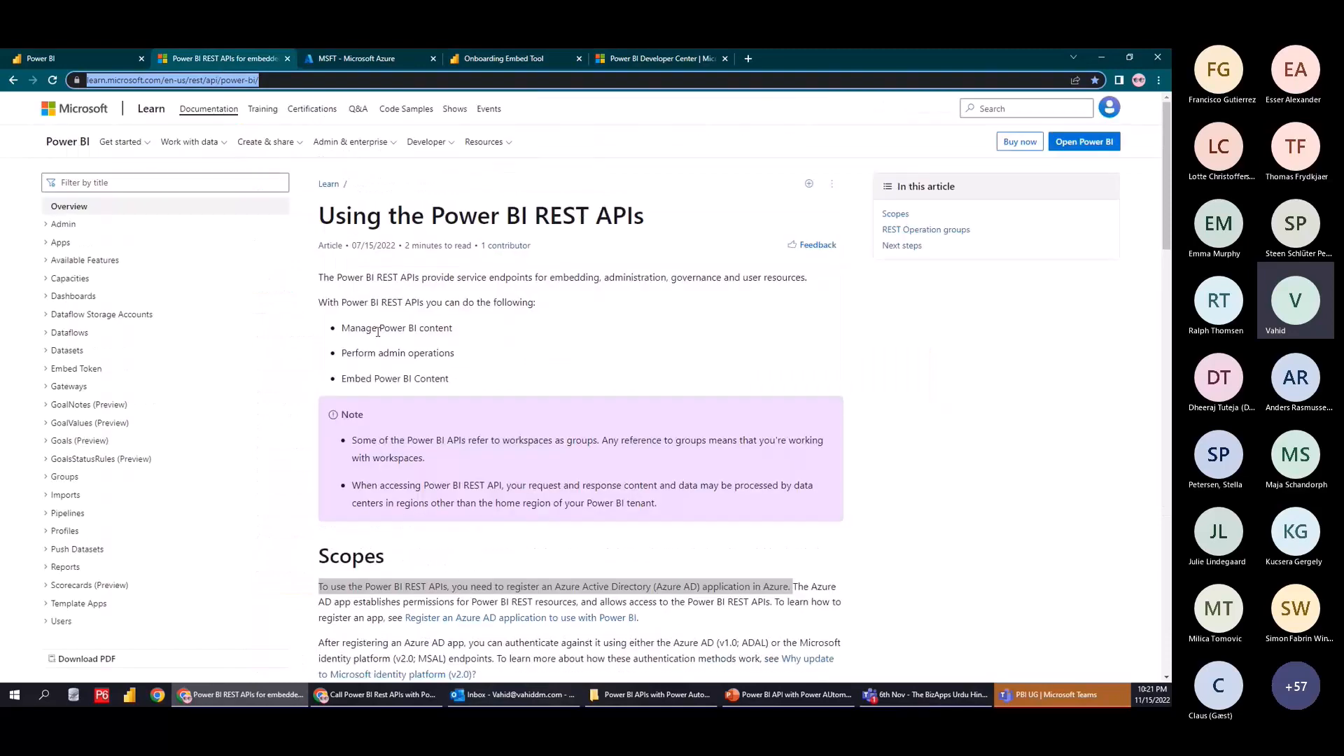
{"action": "left_click", "coordinate": [50, 479]}
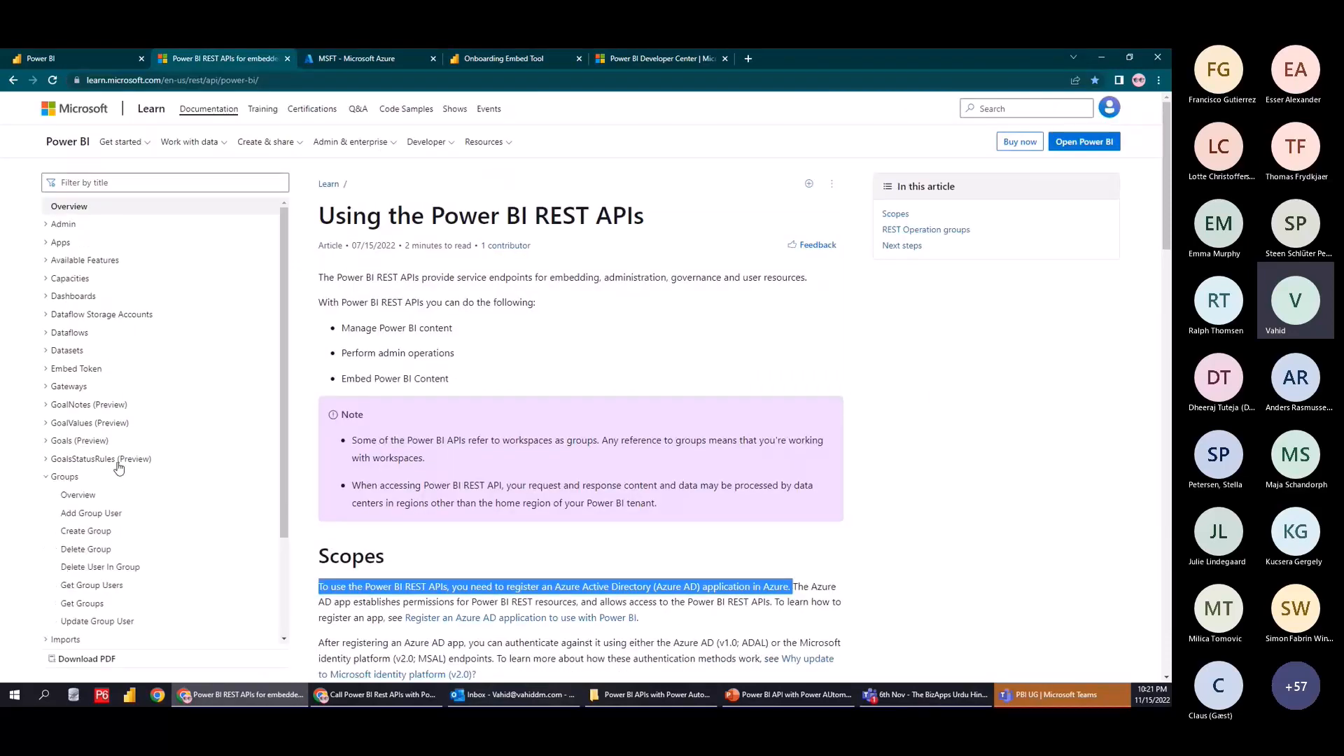
{"action": "scroll", "coordinate": [119, 468], "scroll_direction": "down", "scroll_amount": 2}
{"action": "left_click", "coordinate": [90, 437]}
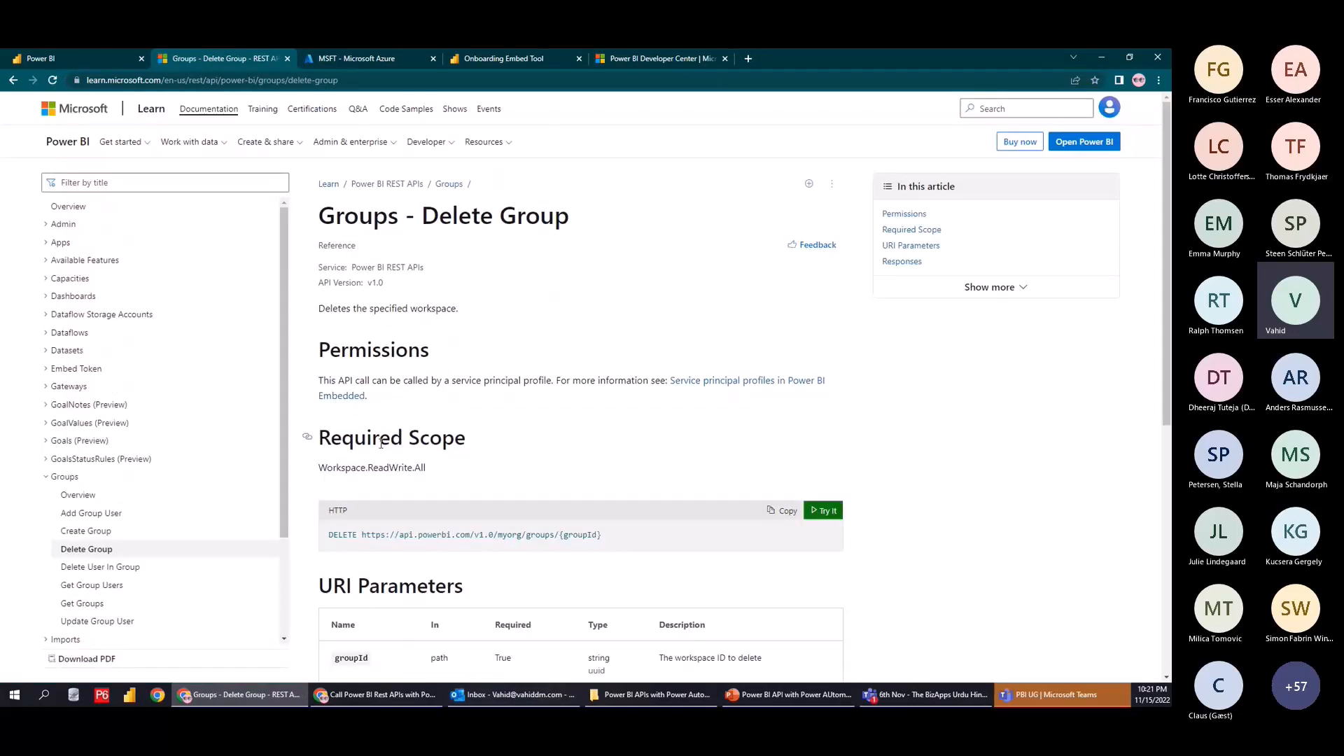
{"action": "left_click_drag", "start_coordinate": [471, 445], "coordinate": [435, 474]}
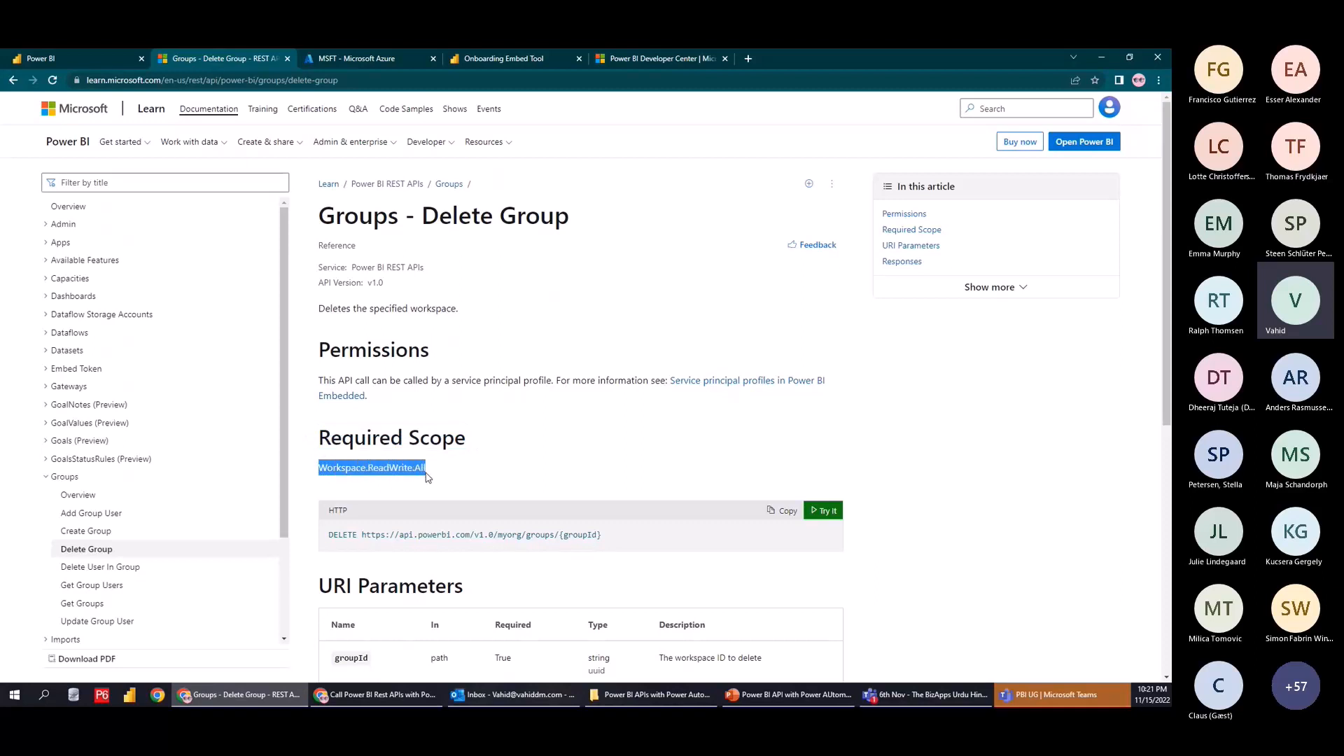
{"action": "left_click", "coordinate": [475, 62]}
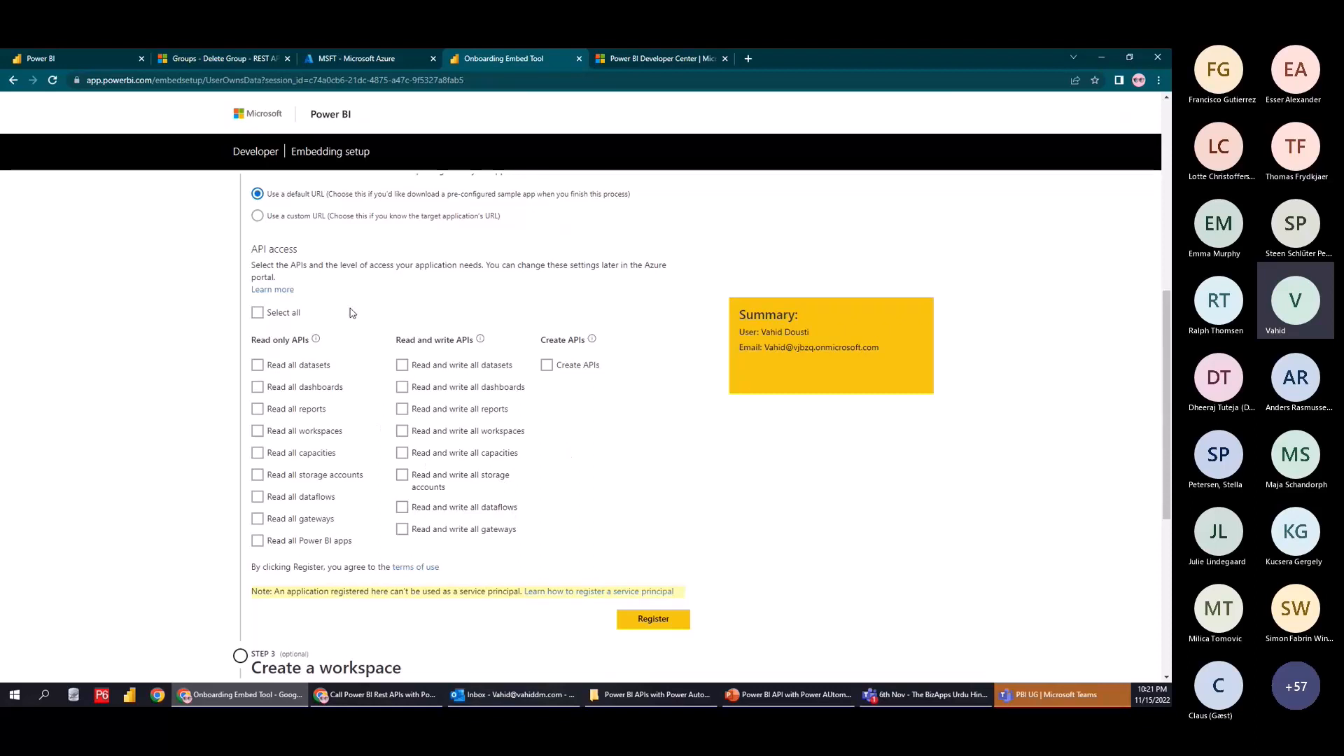
Tick Select all under API access and register the PBI-APIS application
{"action": "left_click", "coordinate": [277, 317]}
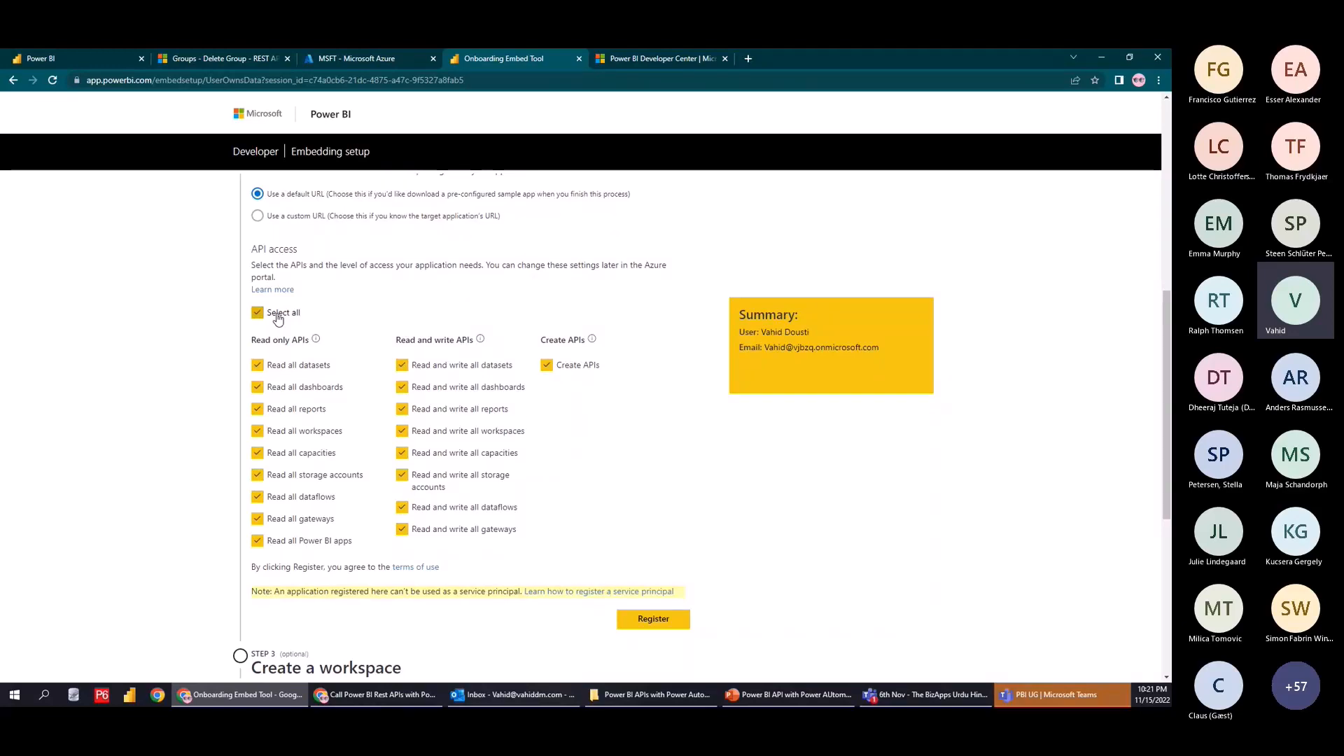
{"action": "scroll", "coordinate": [810, 495], "scroll_direction": "down", "scroll_amount": 1}
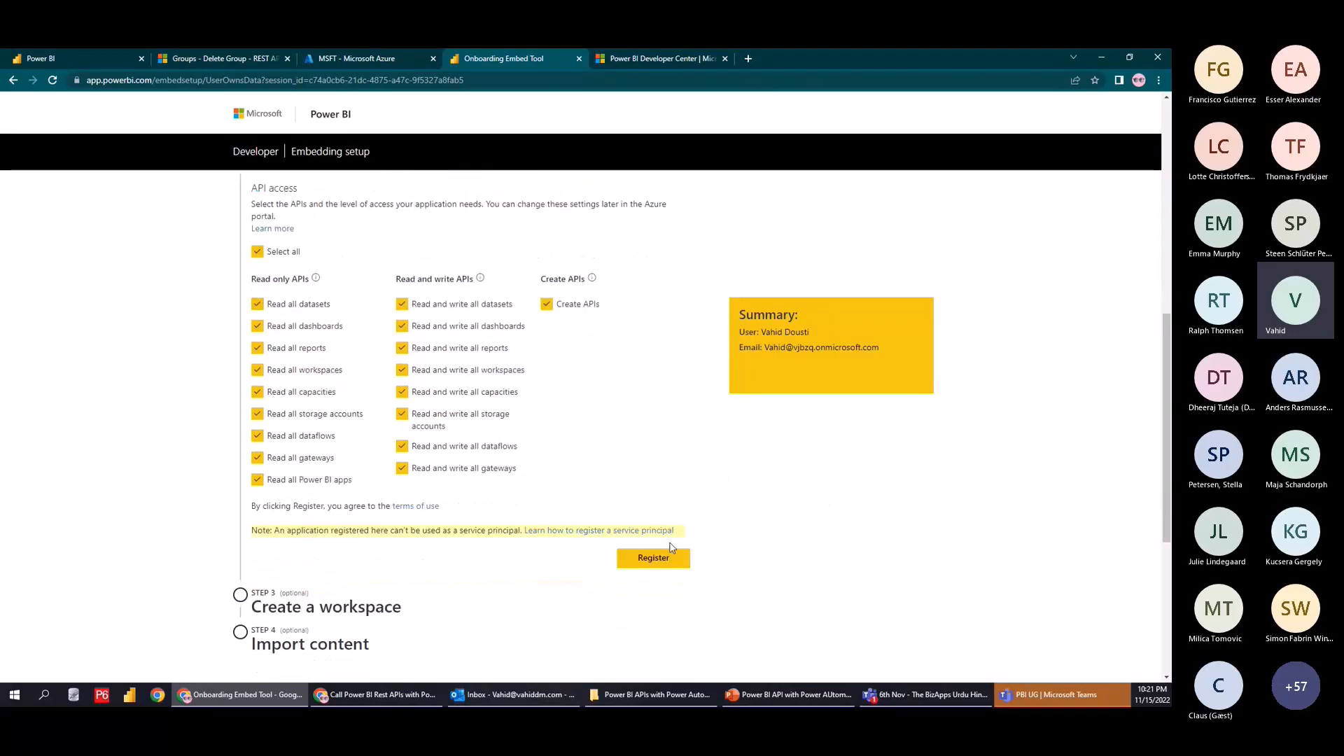
{"action": "left_click", "coordinate": [673, 558]}
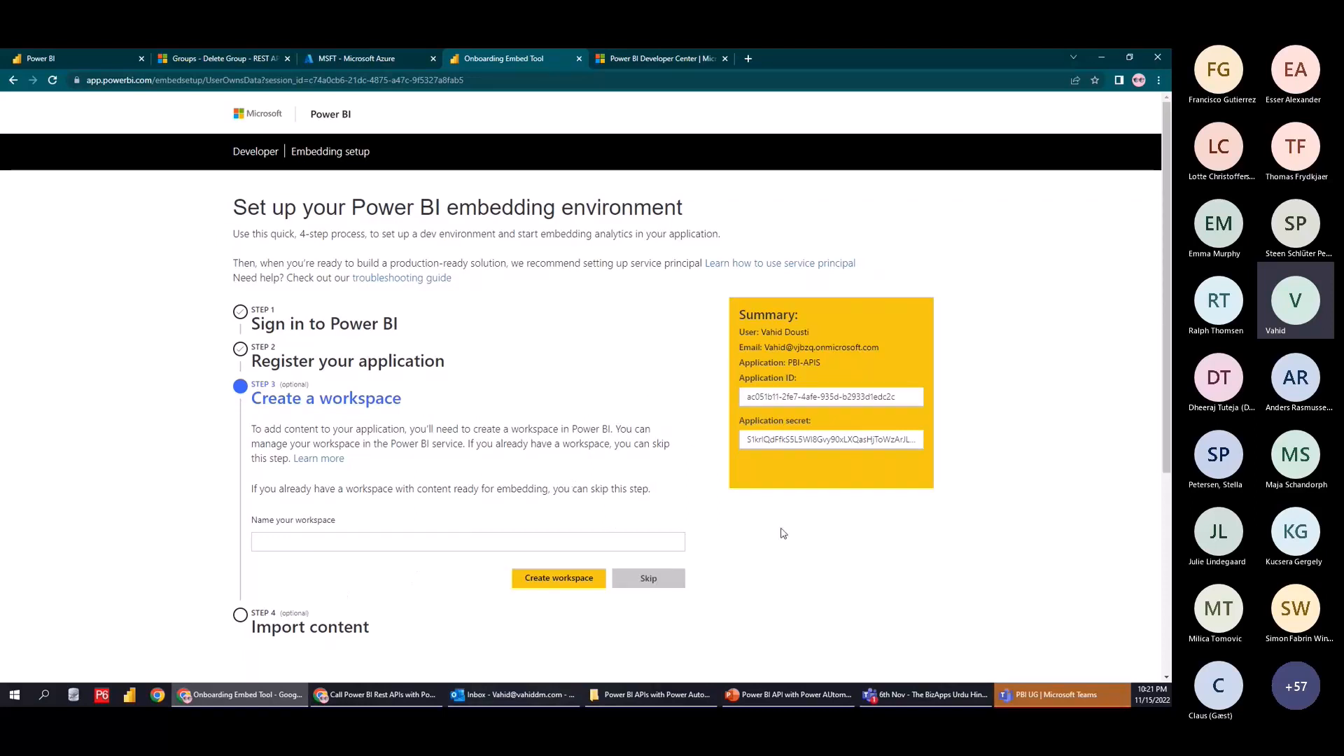
Skip workspace creation and content import, then select the generated application secret
{"action": "left_click", "coordinate": [669, 578]}
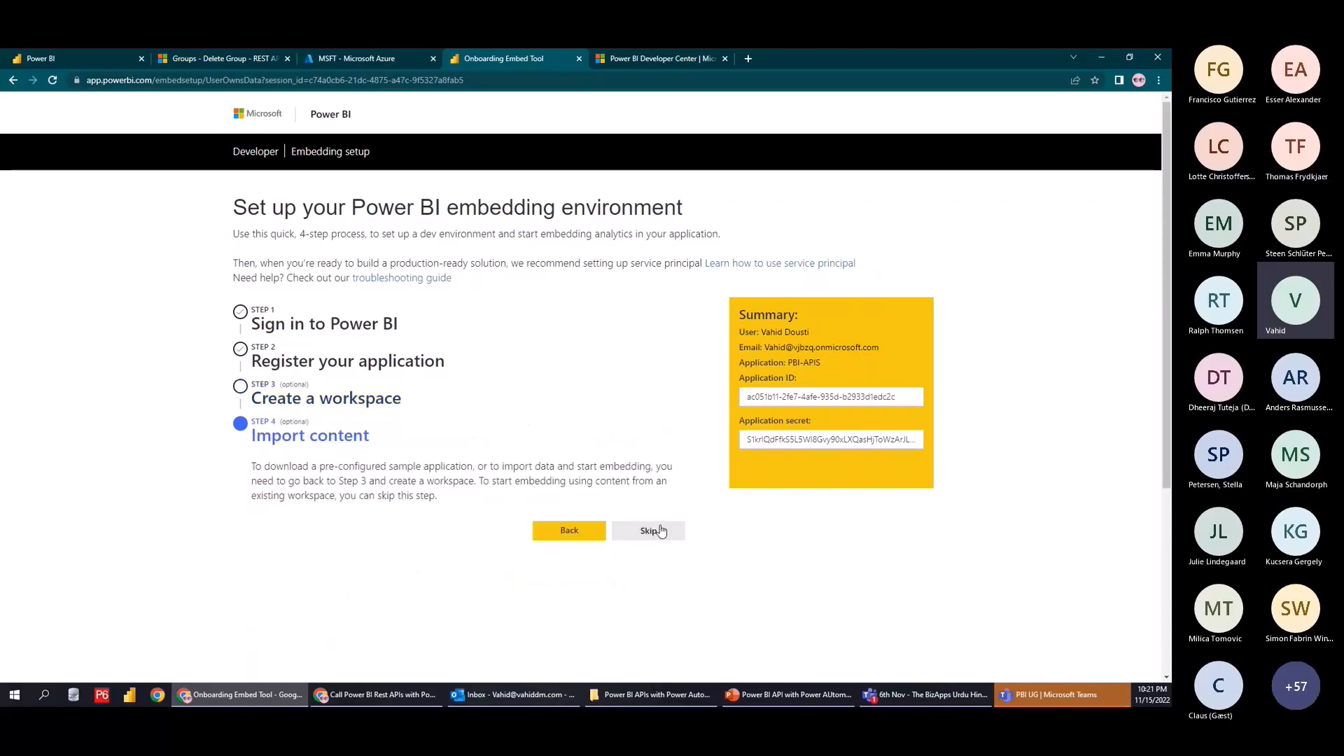
{"action": "left_click", "coordinate": [660, 532]}
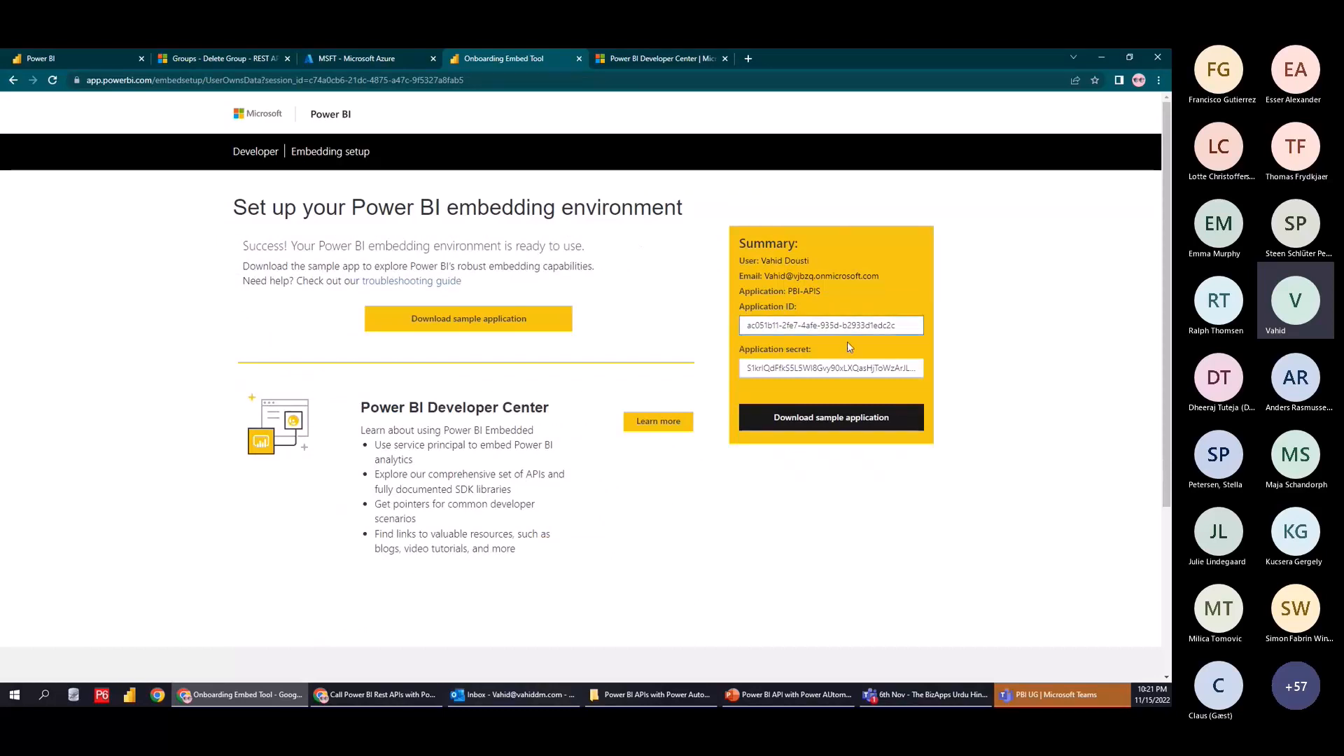
{"action": "left_click", "coordinate": [840, 369]}
{"action": "left_click", "coordinate": [756, 354]}
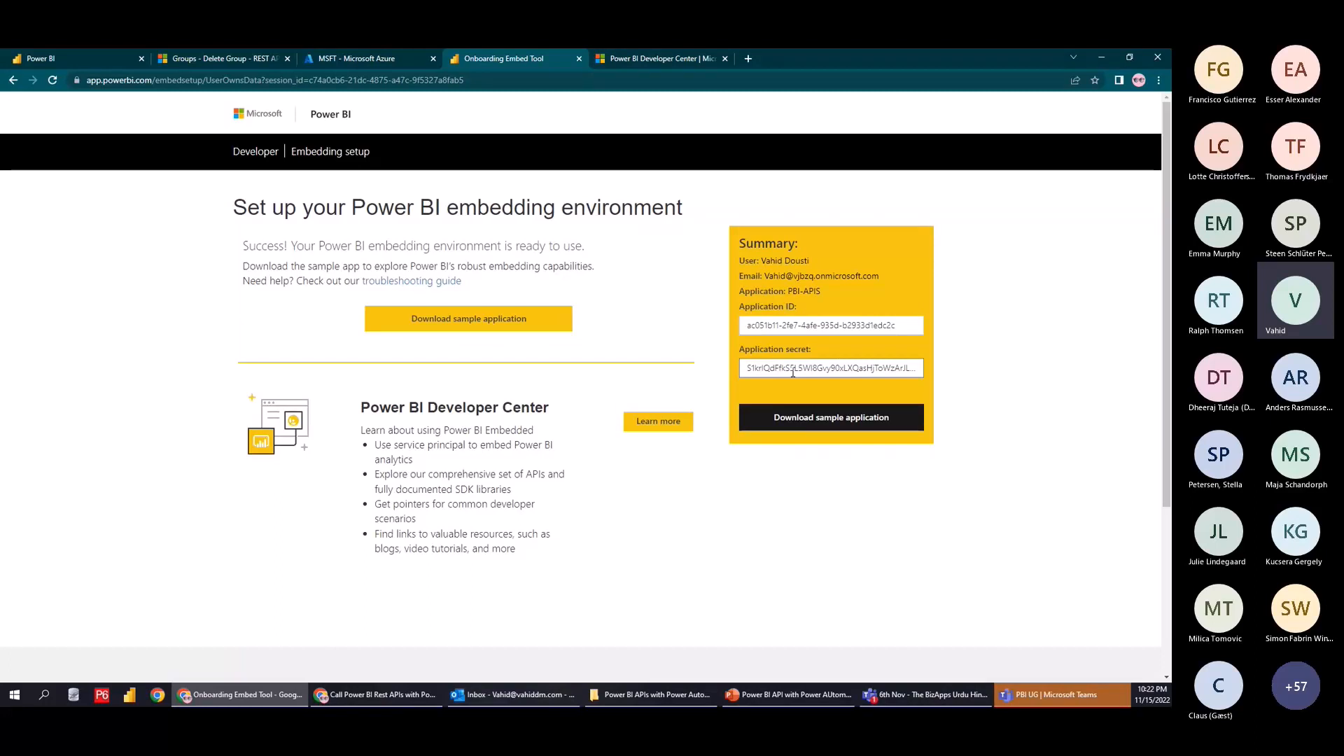
{"action": "double_click", "coordinate": [793, 373]}
Copy the application secret into a new Notepad document and save it as sec.txt
{"action": "key", "text": "alt+Tab"}
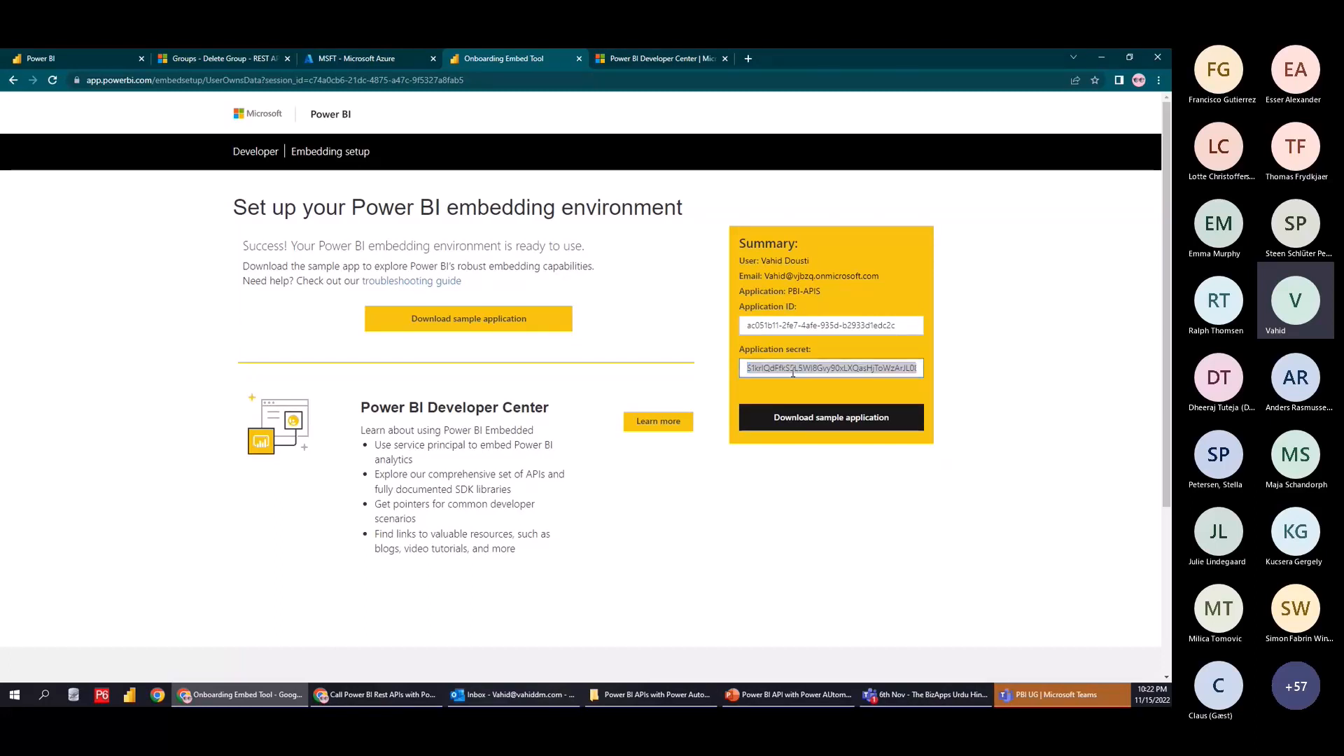
{"action": "key", "text": "Return"}
{"action": "key", "text": "ctrl+v"}
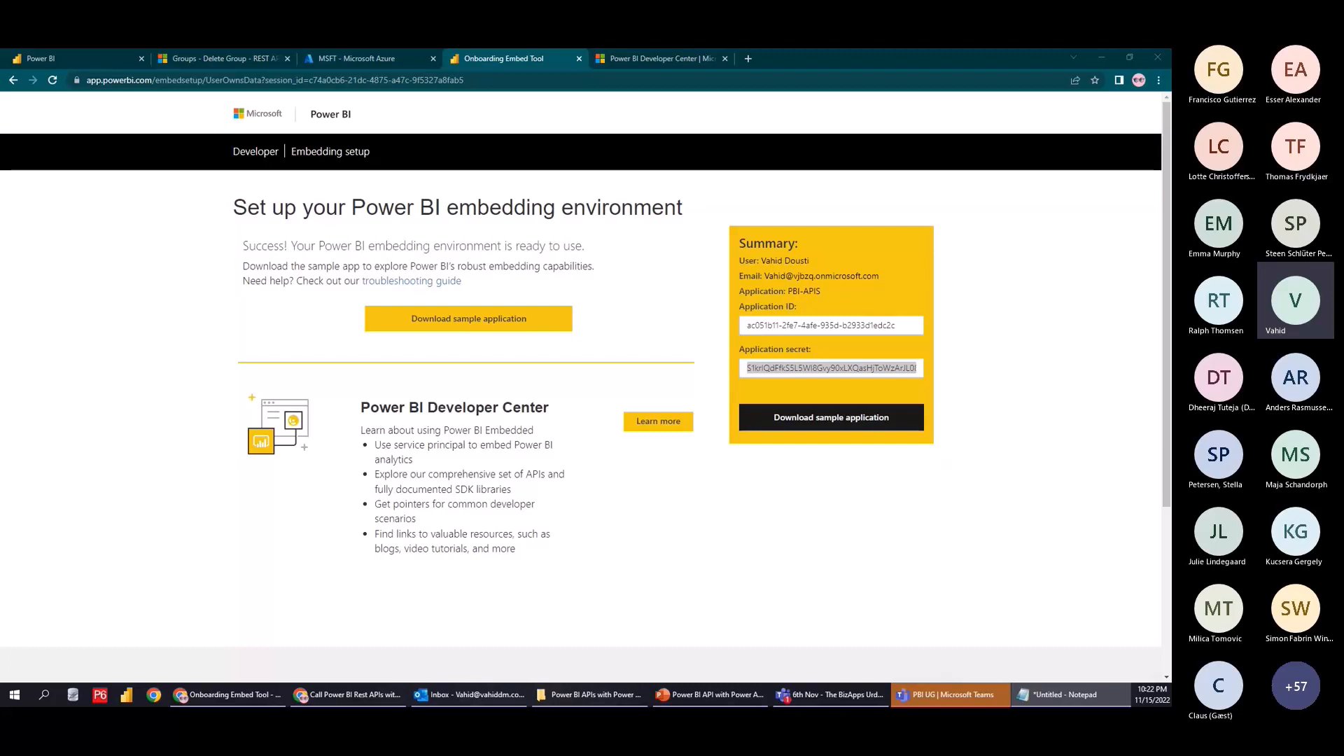
{"action": "key", "text": "Return"}
{"action": "left_click", "coordinate": [724, 474]}
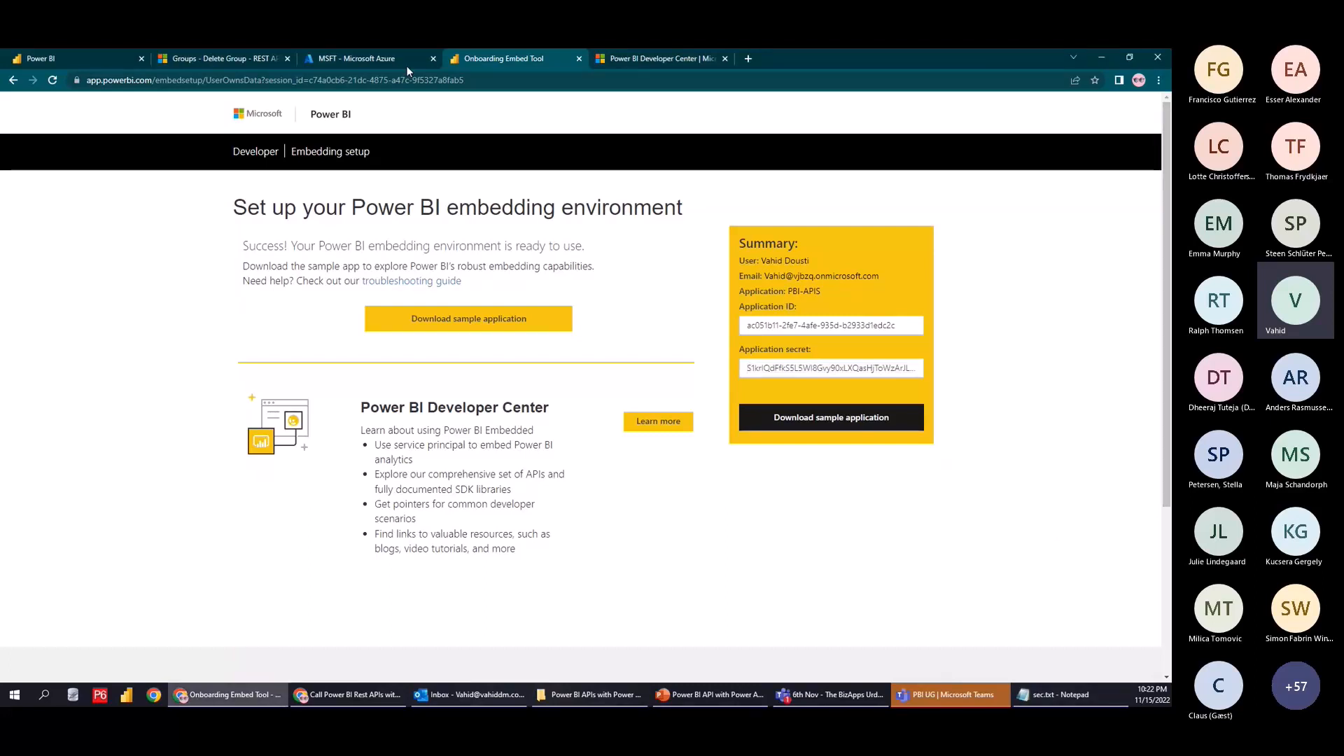
{"action": "left_click", "coordinate": [335, 49]}
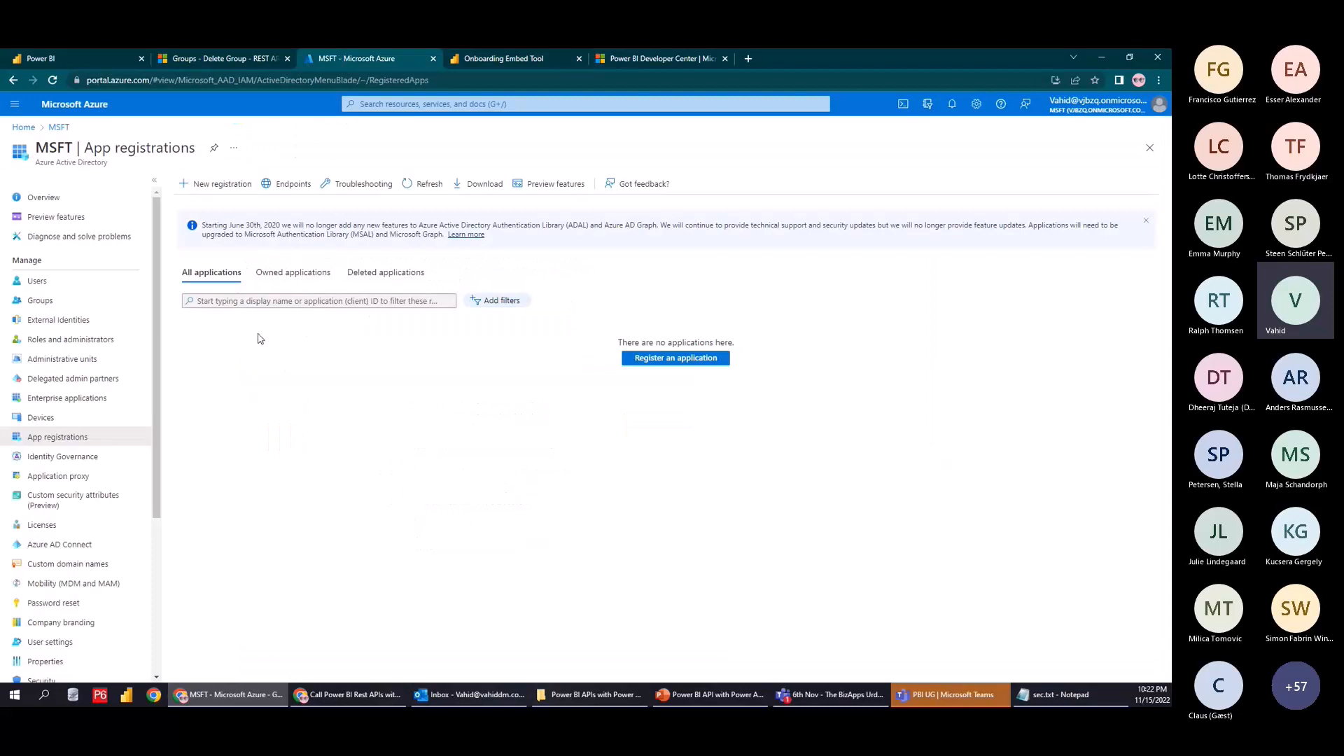
Refresh App registrations, match PBI-APIS's client ID to the setup page, and open its overview
{"action": "left_click", "coordinate": [71, 437]}
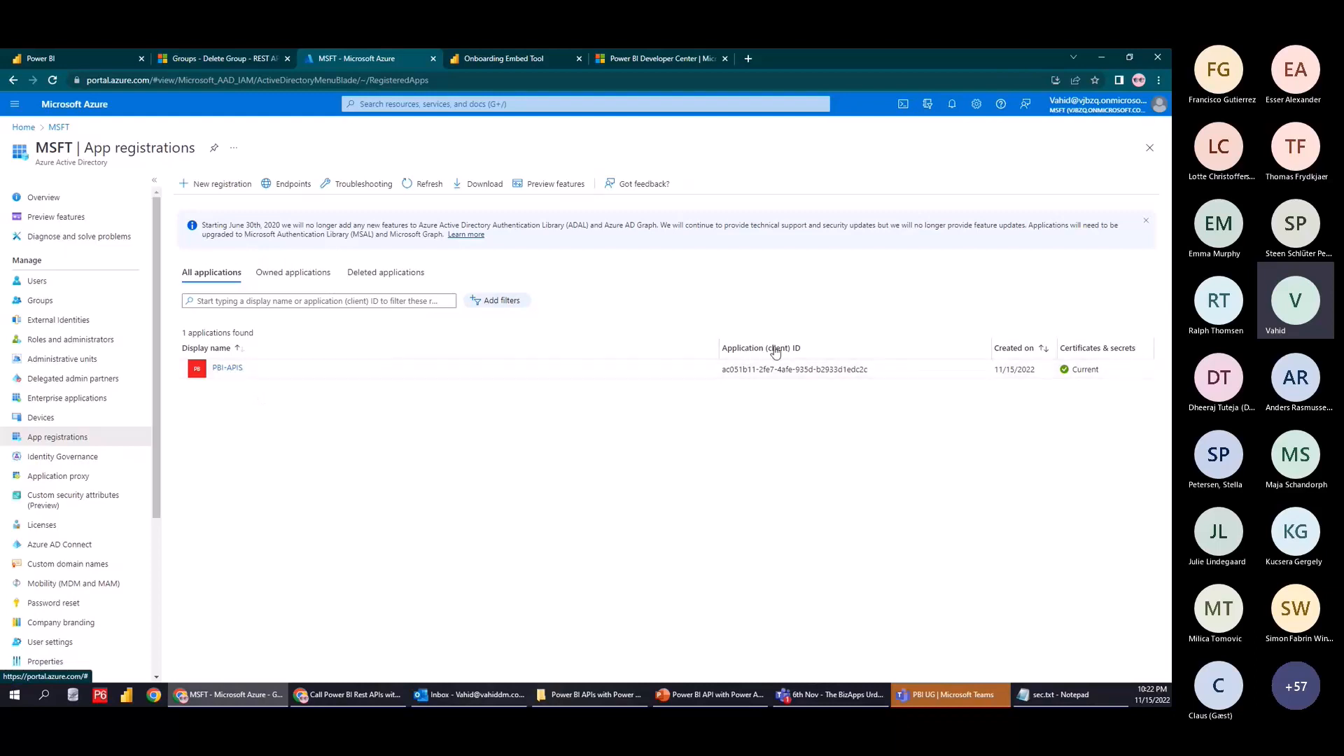
{"action": "left_click_drag", "start_coordinate": [721, 370], "coordinate": [822, 362]}
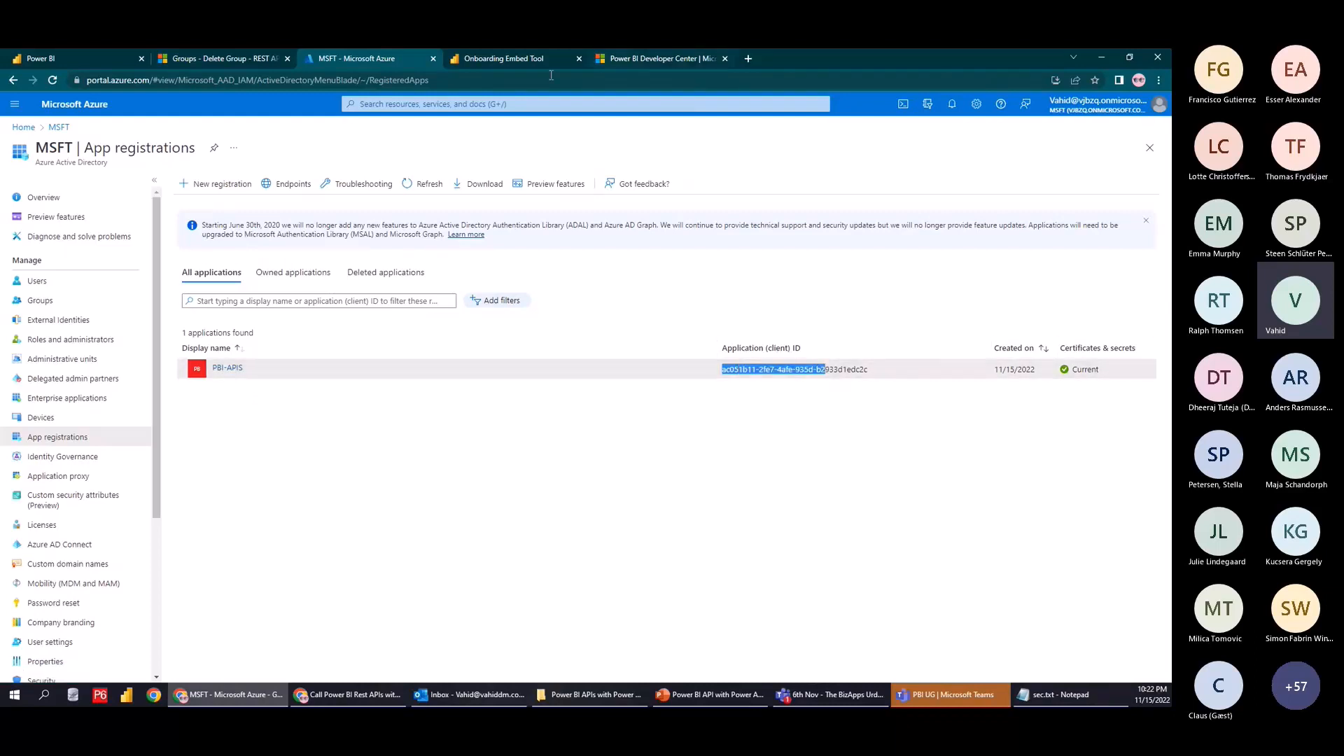
{"action": "left_click", "coordinate": [456, 59]}
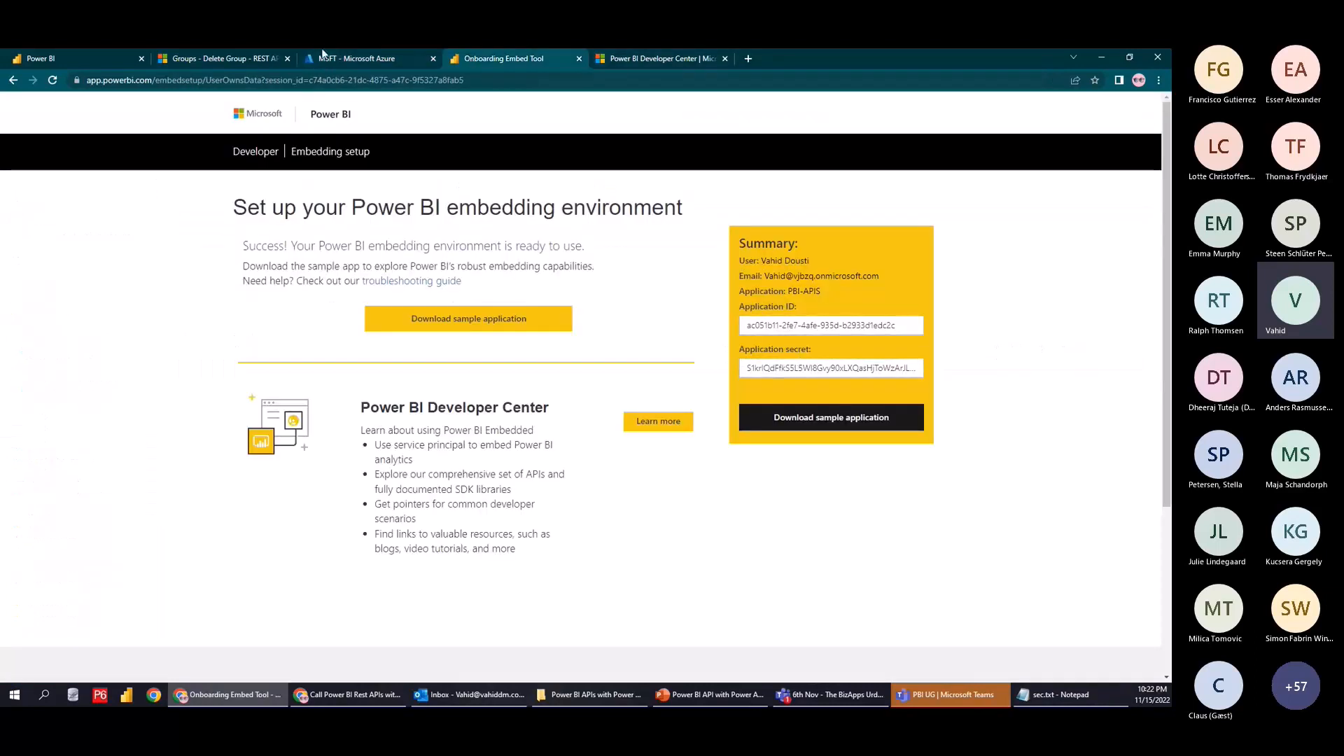
{"action": "left_click", "coordinate": [319, 56]}
{"action": "left_click", "coordinate": [221, 375]}
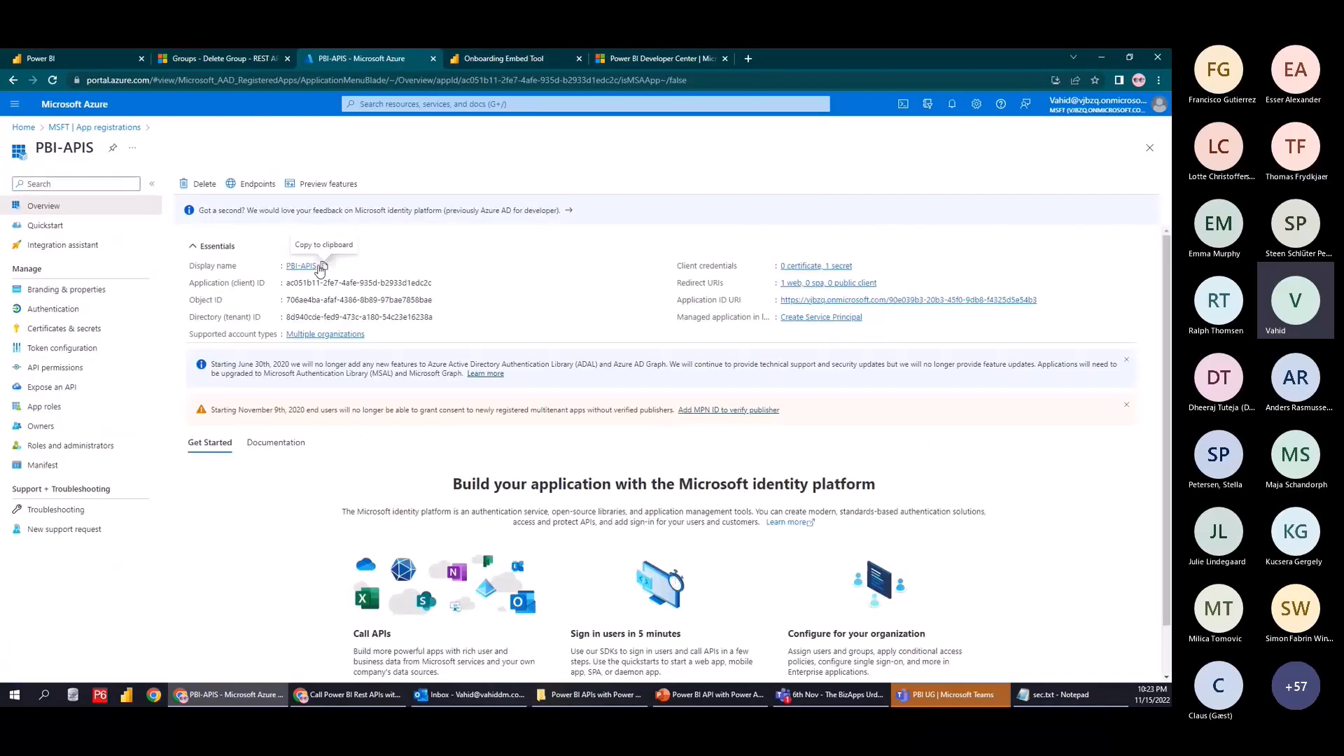
{"action": "left_click", "coordinate": [42, 371]}
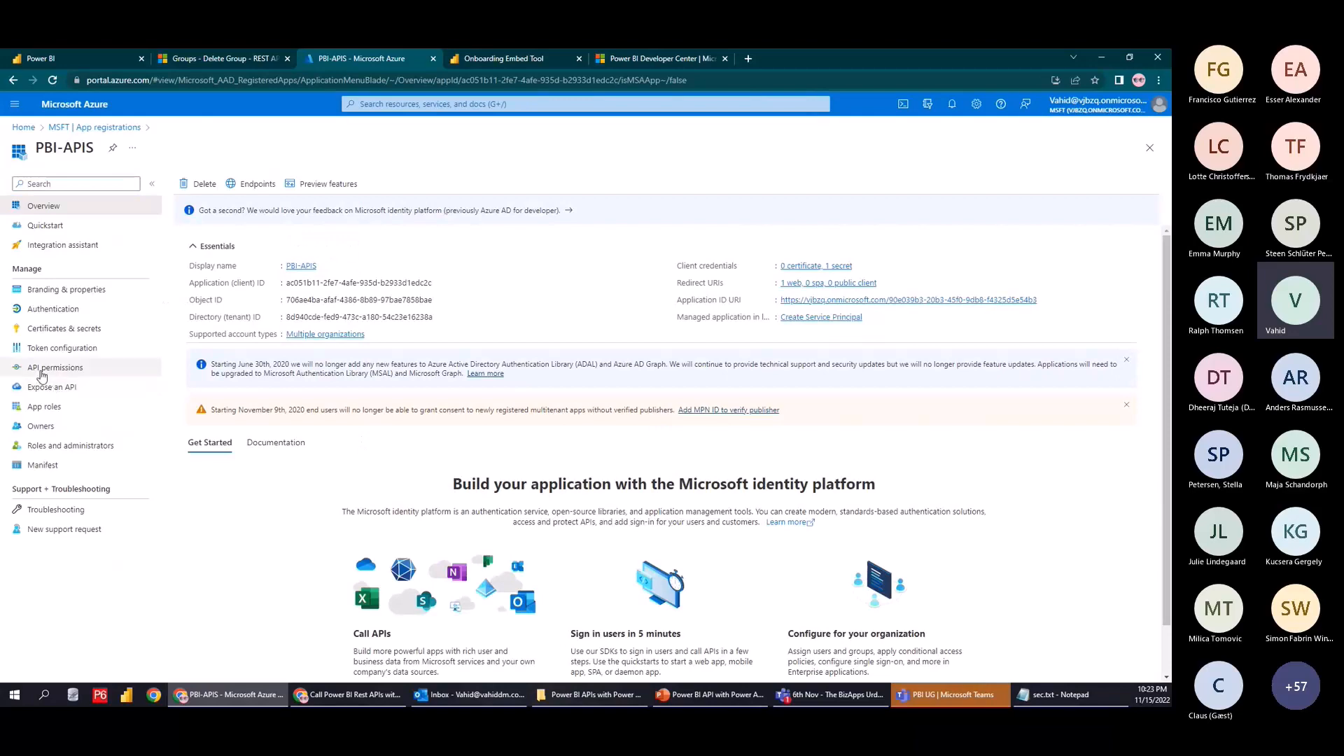
Review the 18 delegated Power BI Service permissions and choose Add a permission
{"action": "scroll", "coordinate": [415, 397], "scroll_direction": "down", "scroll_amount": 2}
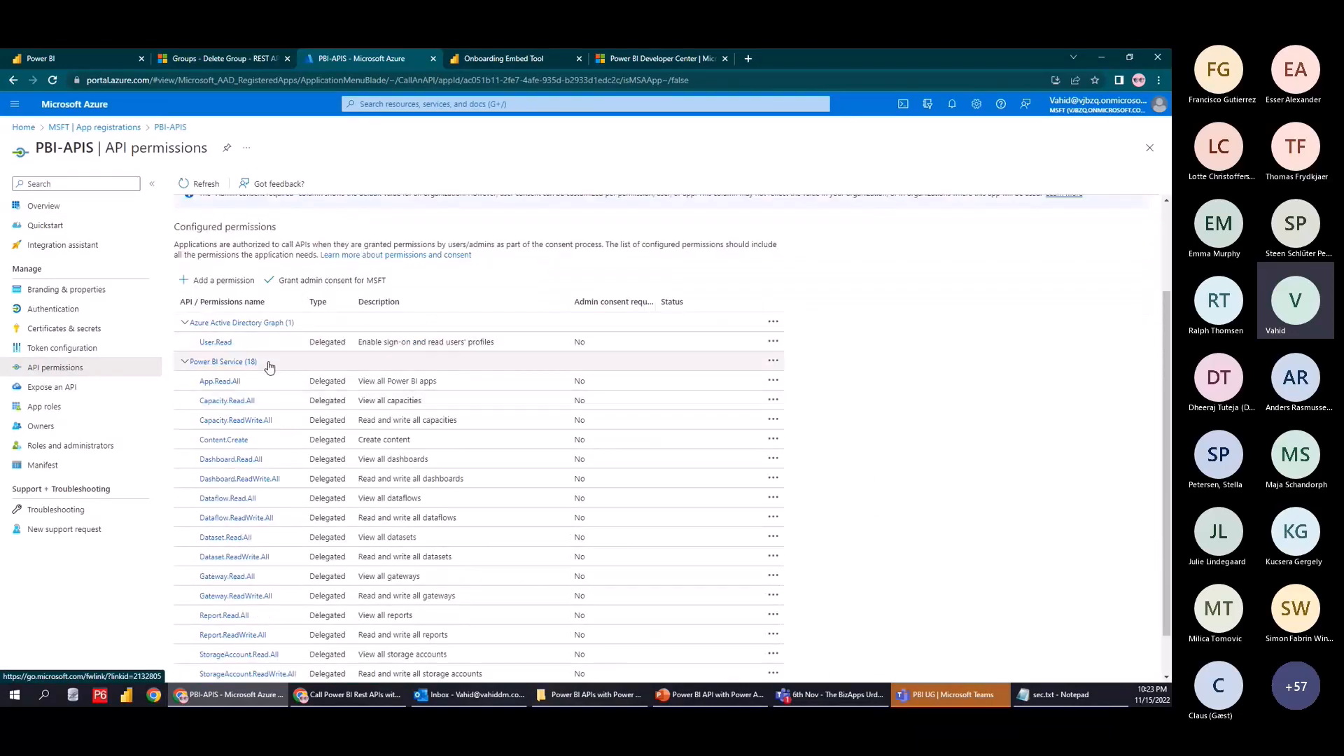
{"action": "scroll", "coordinate": [294, 536], "scroll_direction": "down", "scroll_amount": 1}
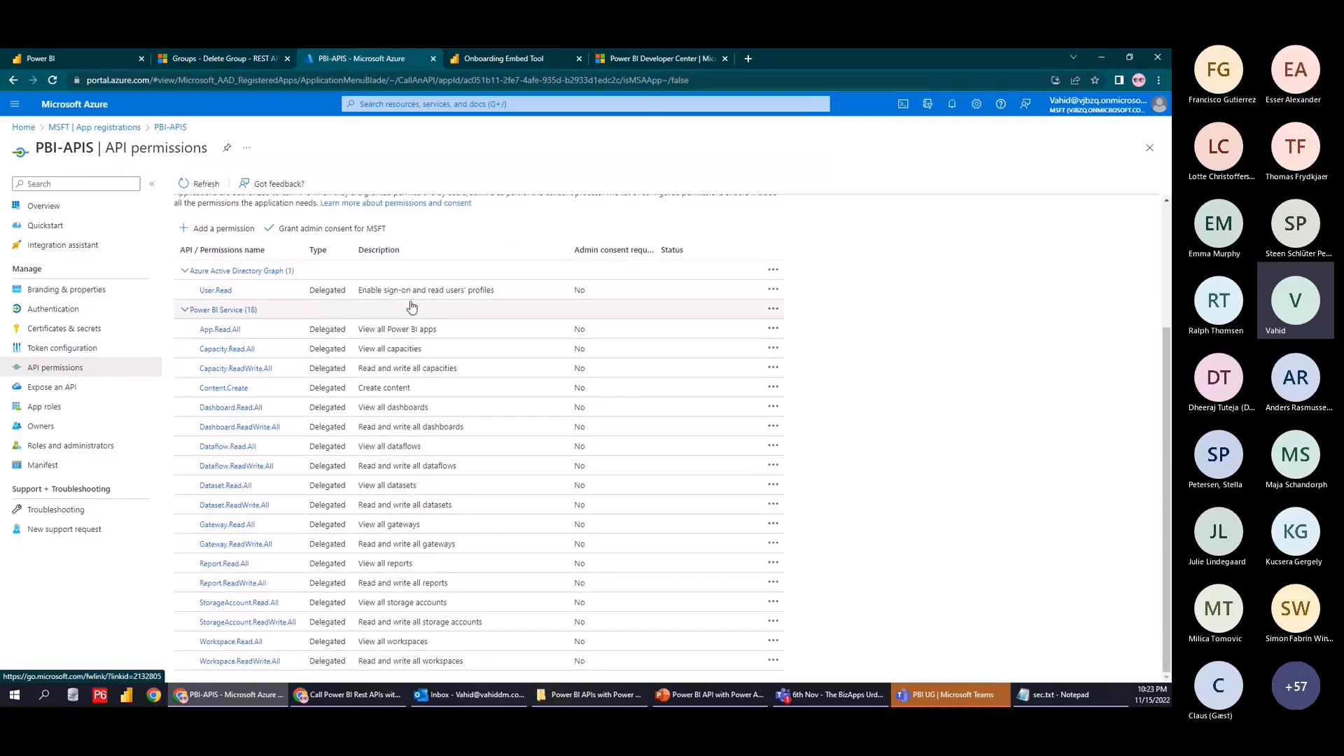
{"action": "scroll", "coordinate": [252, 329], "scroll_direction": "up", "scroll_amount": 3}
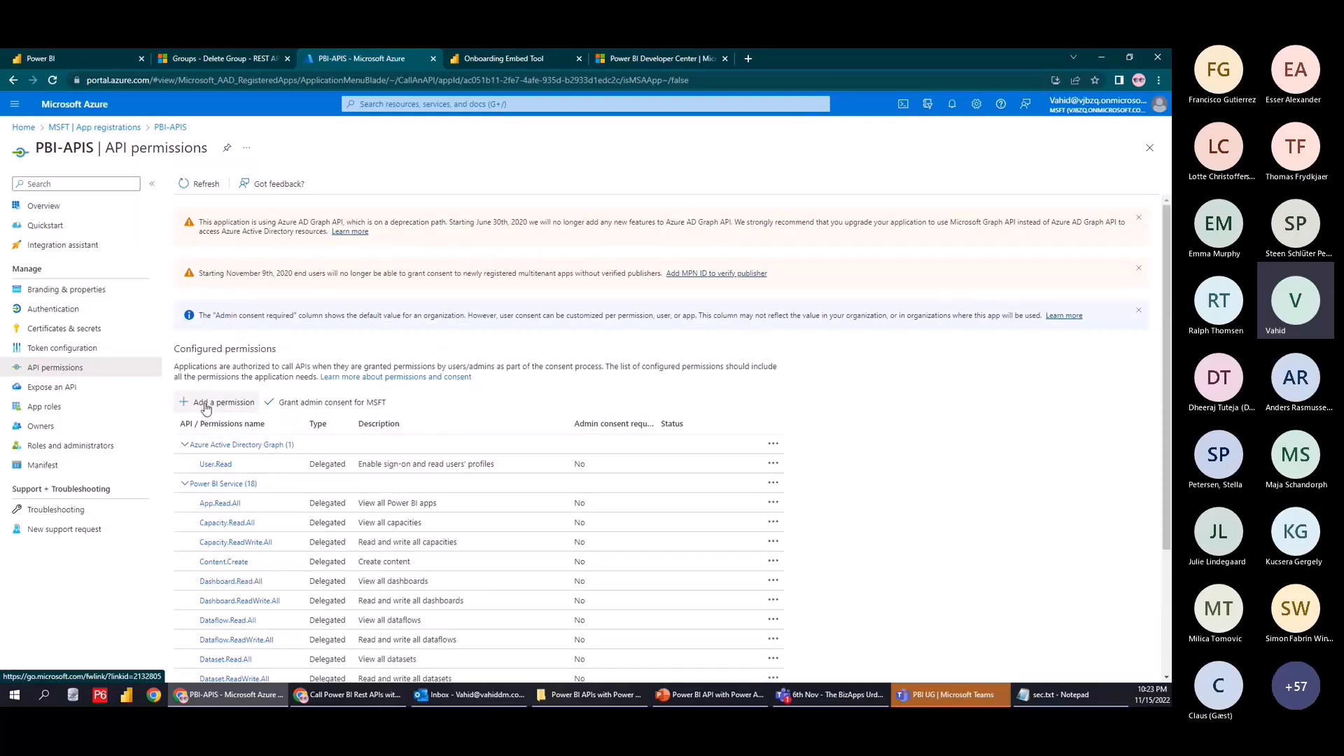
{"action": "left_click", "coordinate": [208, 400]}
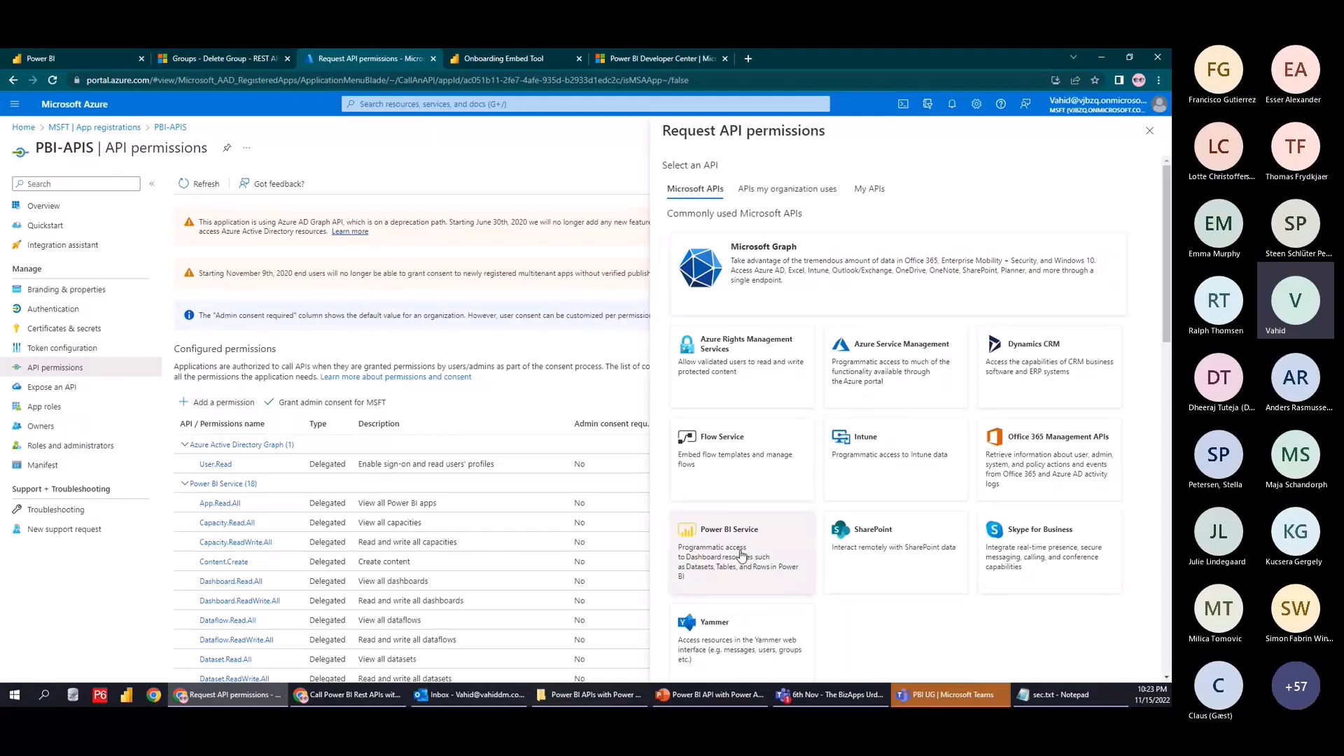
Choose Power BI Service with delegated permissions, cross-checking the Delete Group docs and setup summary
{"action": "left_click", "coordinate": [738, 560]}
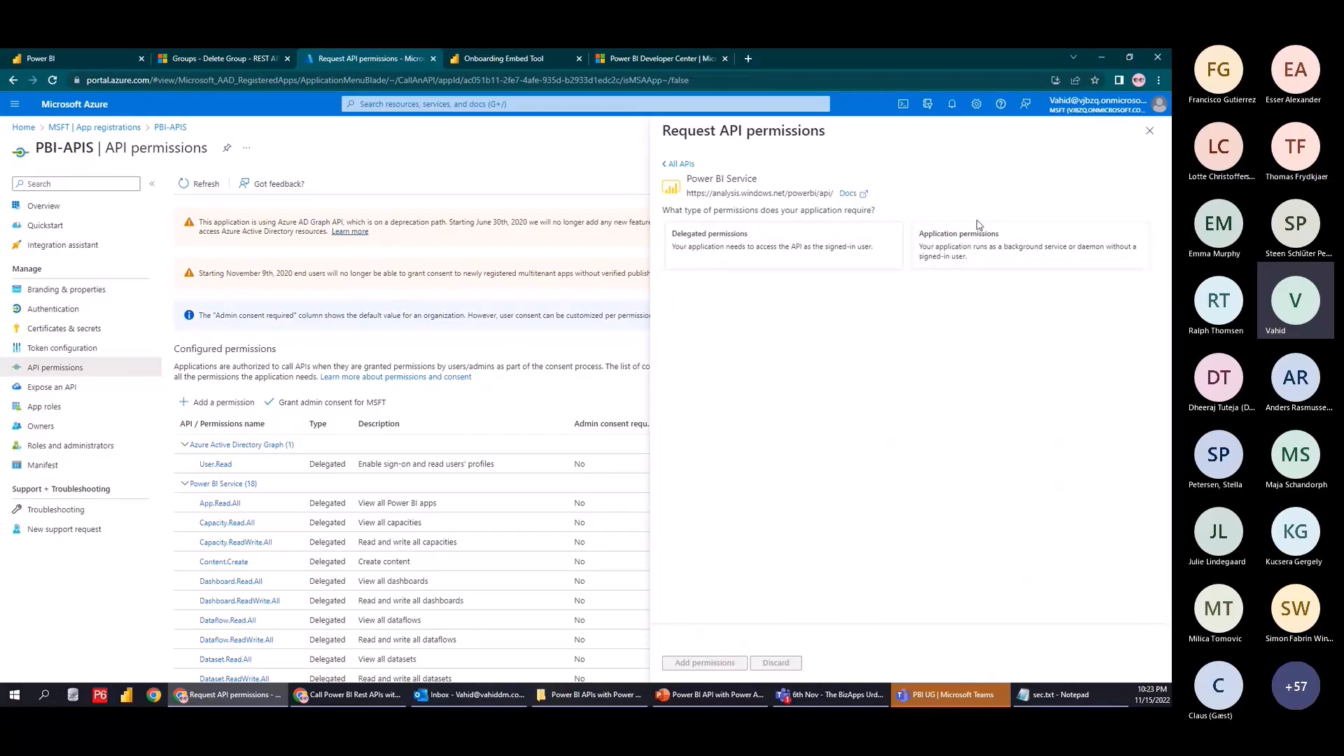
{"action": "left_click", "coordinate": [1000, 242]}
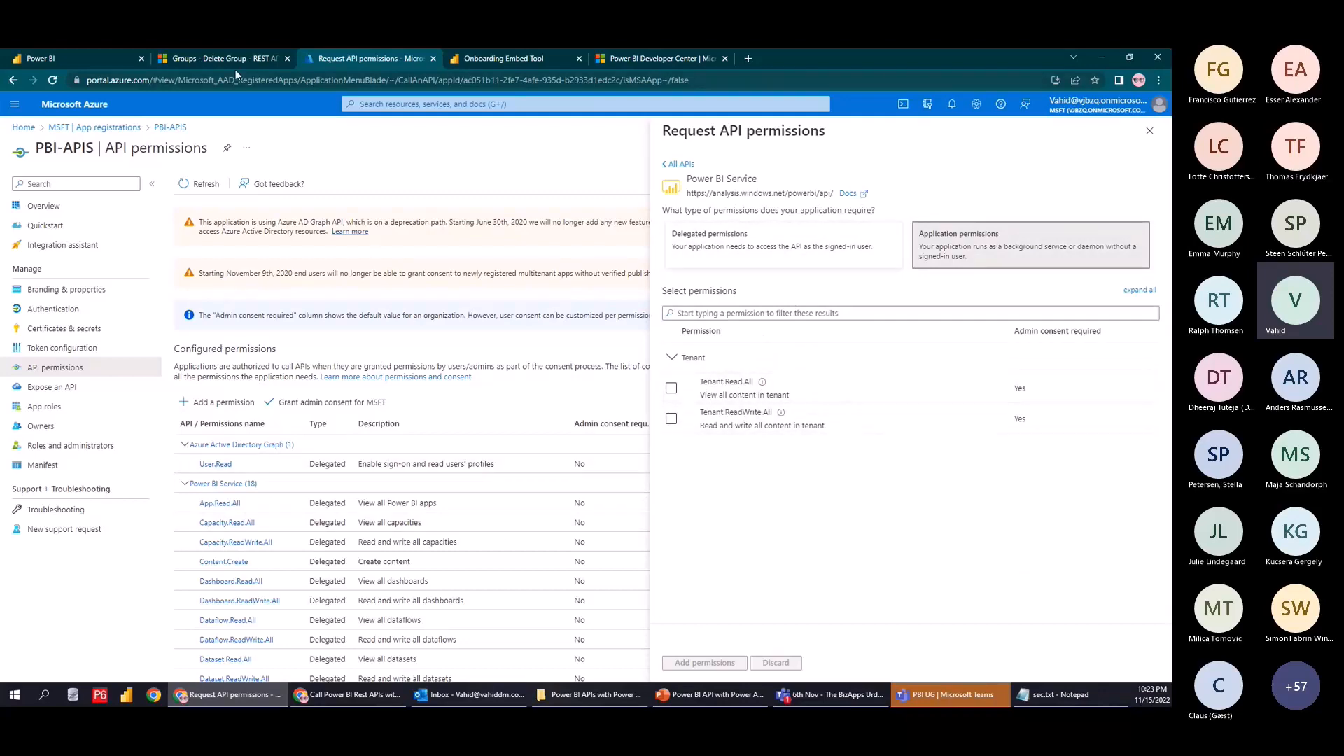
{"action": "left_click", "coordinate": [220, 58]}
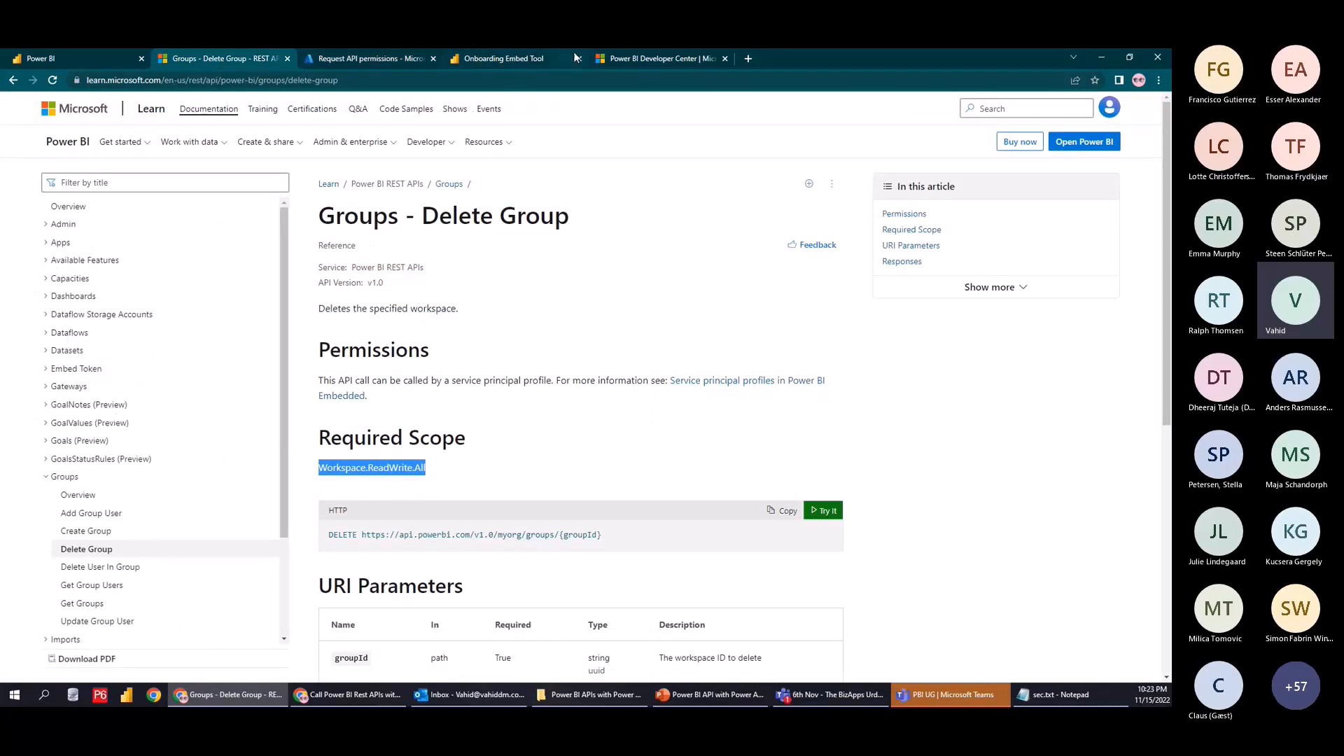
{"action": "left_click", "coordinate": [533, 56]}
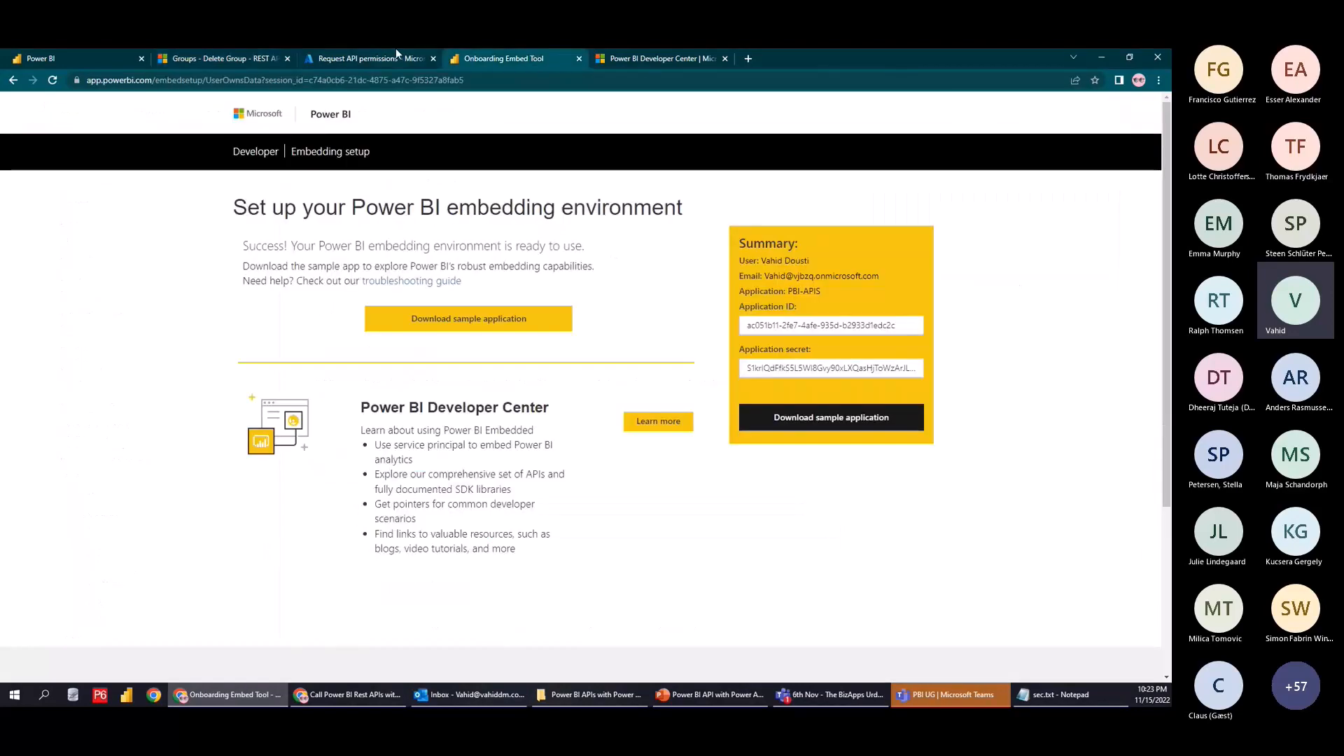
{"action": "left_click", "coordinate": [397, 51]}
{"action": "left_click", "coordinate": [723, 247]}
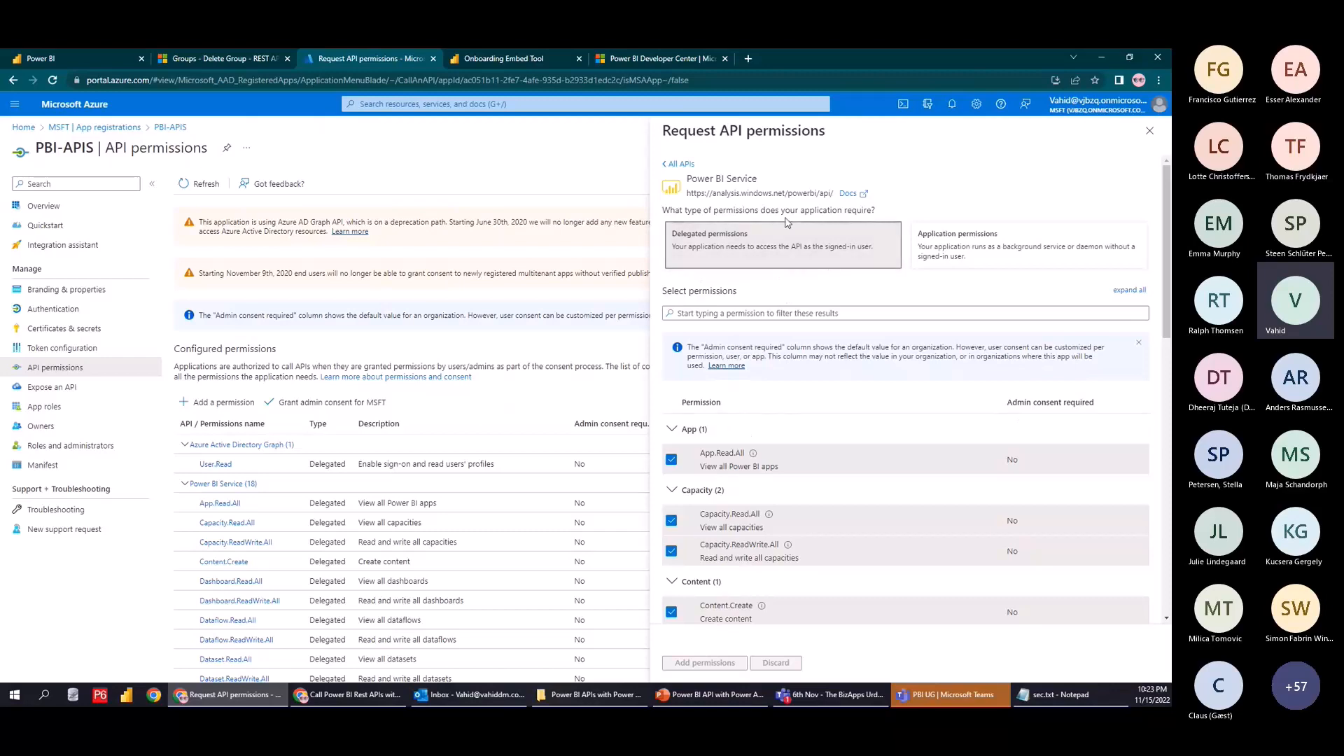
Tick Tenant.Read.All, Tenant.ReadWrite.All and UserState.ReadWrite.All and add them to PBI-APIS
{"action": "scroll", "coordinate": [818, 410], "scroll_direction": "down", "scroll_amount": 2}
{"action": "scroll", "coordinate": [818, 410], "scroll_direction": "down", "scroll_amount": 8}
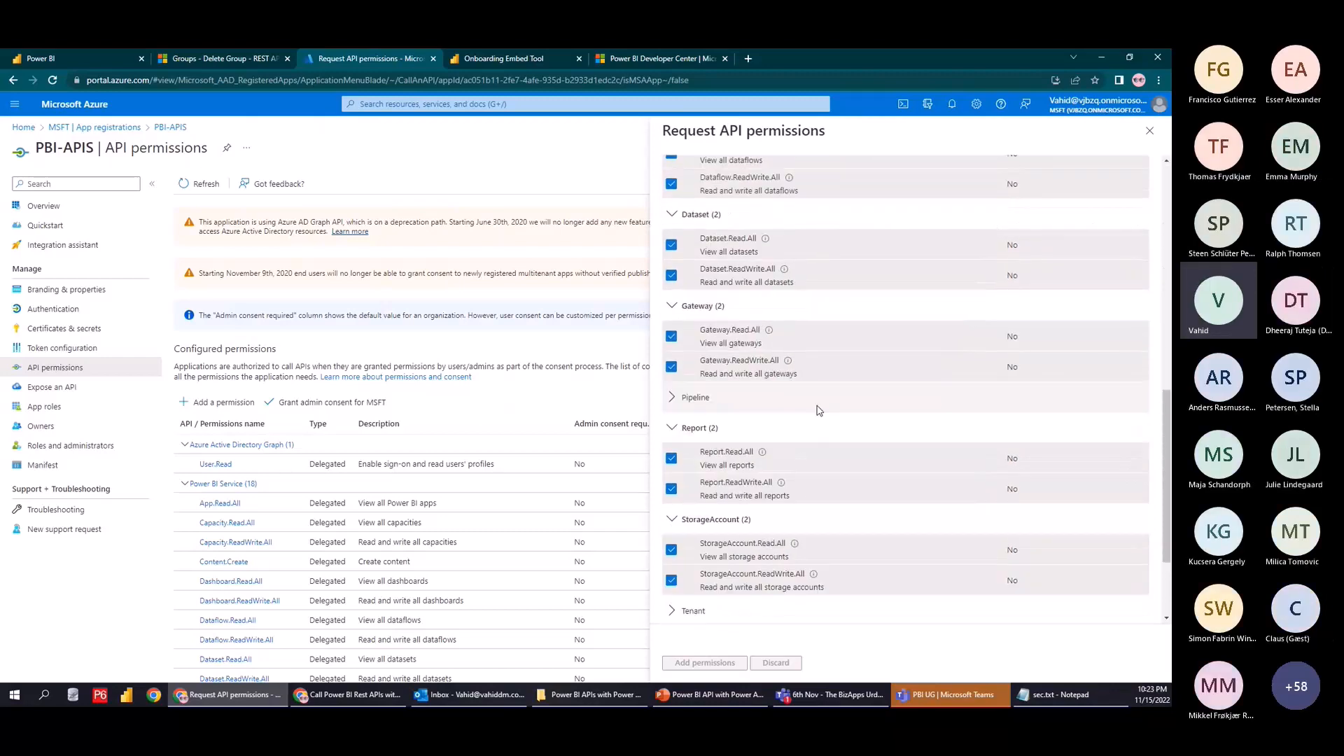
{"action": "left_click", "coordinate": [695, 474]}
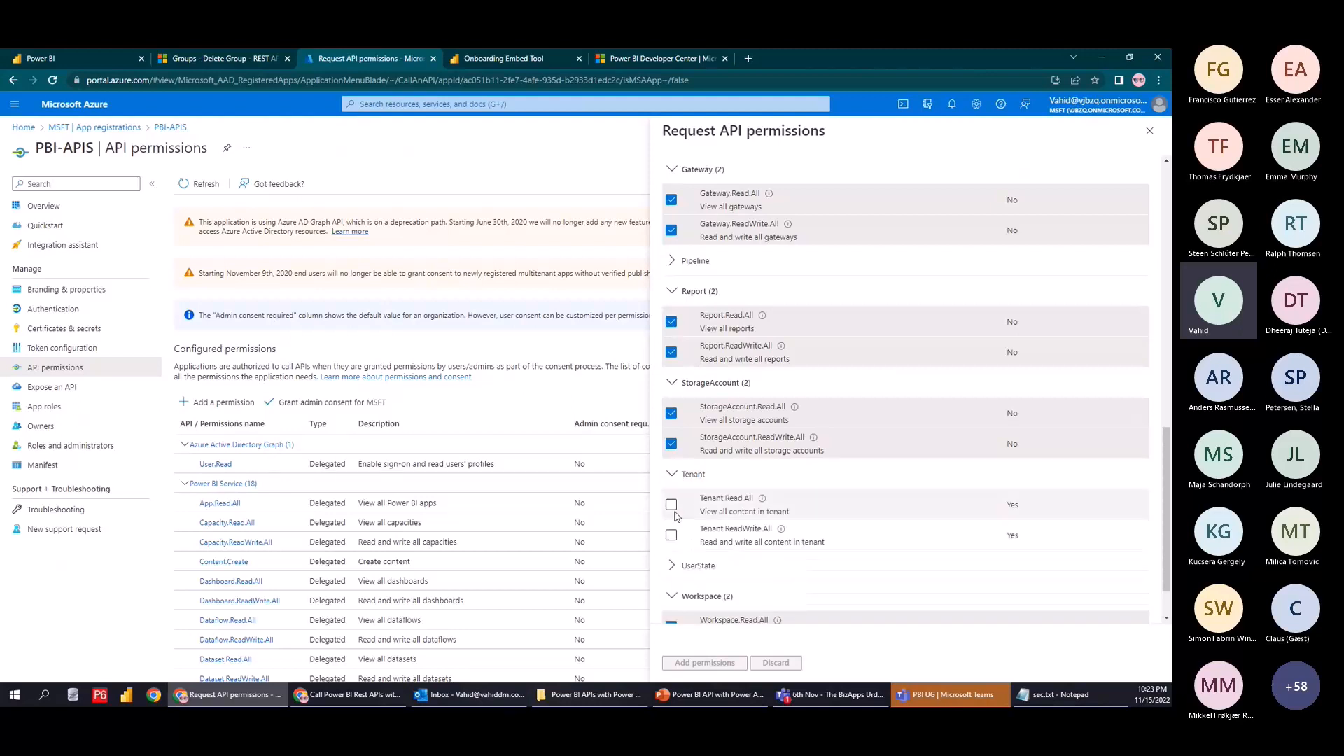
{"action": "scroll", "coordinate": [677, 516], "scroll_direction": "down", "scroll_amount": 1}
{"action": "left_click", "coordinate": [672, 507]}
{"action": "scroll", "coordinate": [683, 479], "scroll_direction": "down", "scroll_amount": 1}
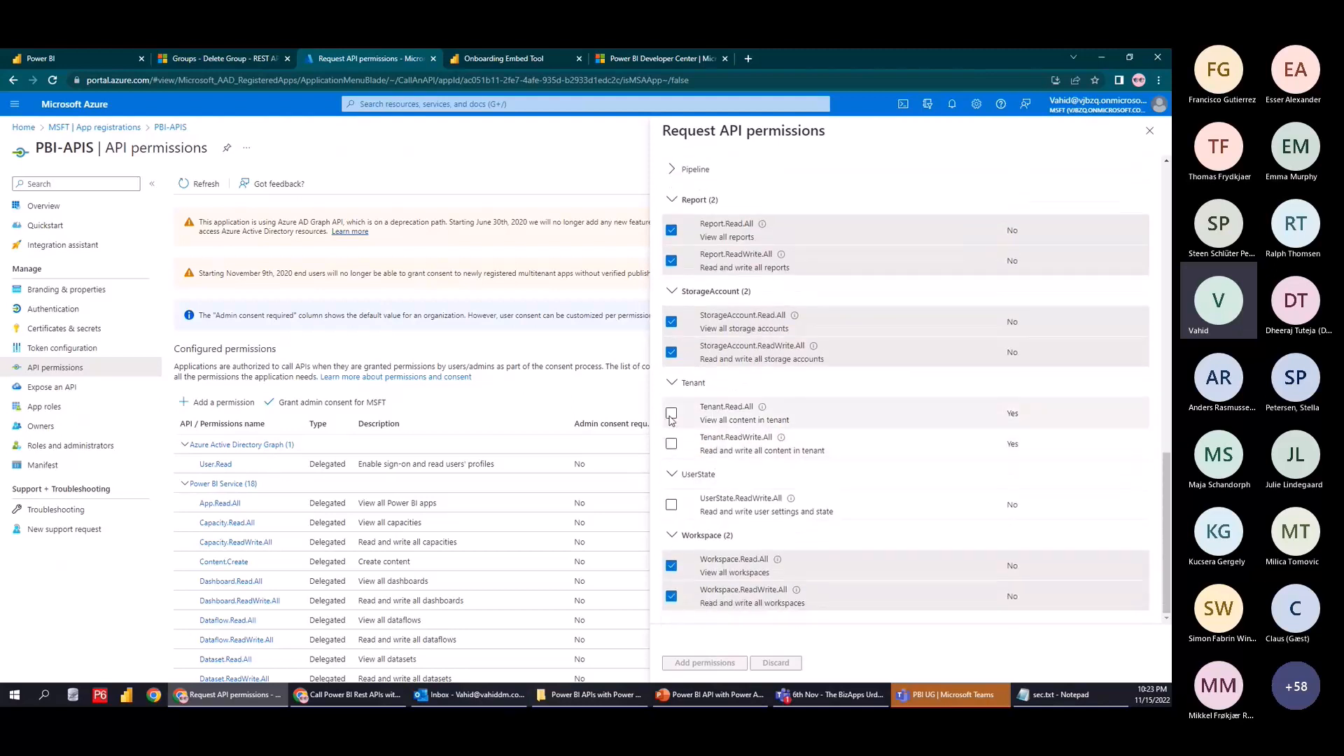
{"action": "left_click", "coordinate": [671, 417]}
{"action": "left_click", "coordinate": [671, 444]}
{"action": "left_click", "coordinate": [671, 505]}
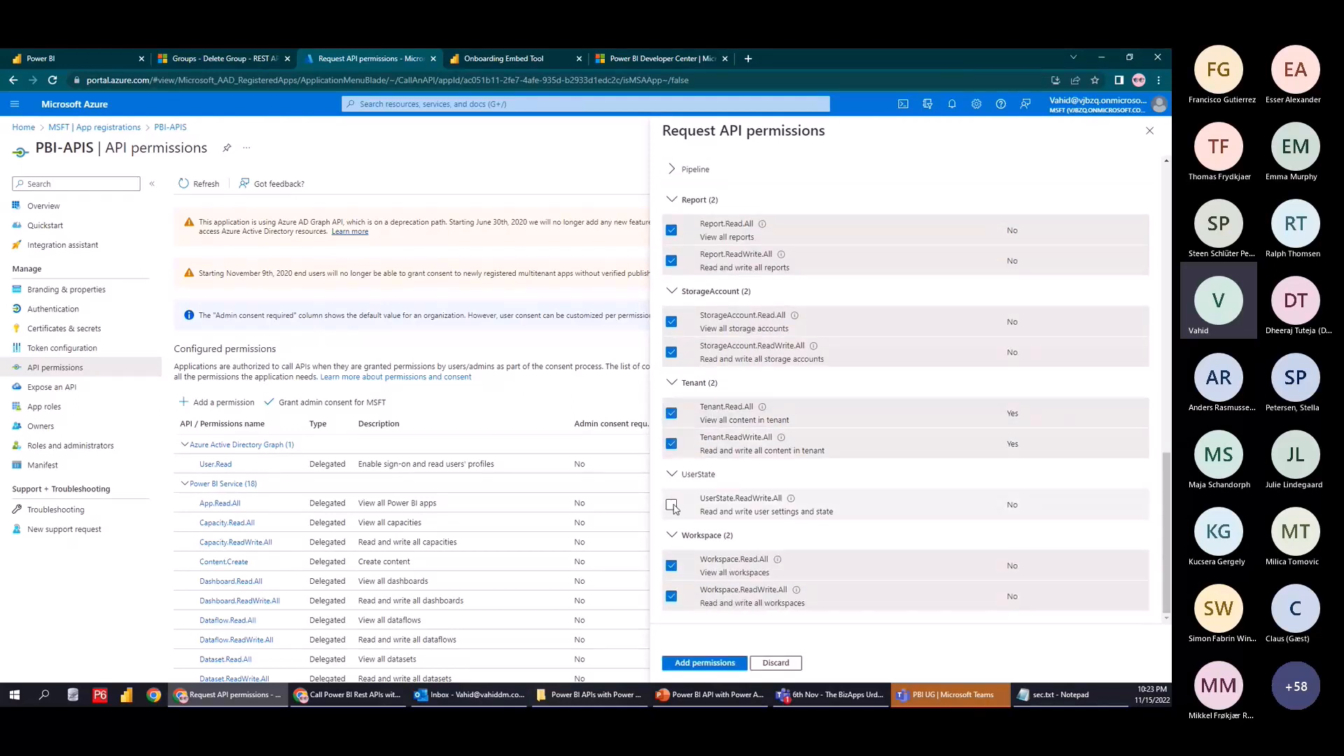
{"action": "left_click", "coordinate": [705, 663]}
Grant admin consent for MSFT and confirm every PBI-APIS permission's Status reads Granted
{"action": "scroll", "coordinate": [741, 579], "scroll_direction": "down", "scroll_amount": 2}
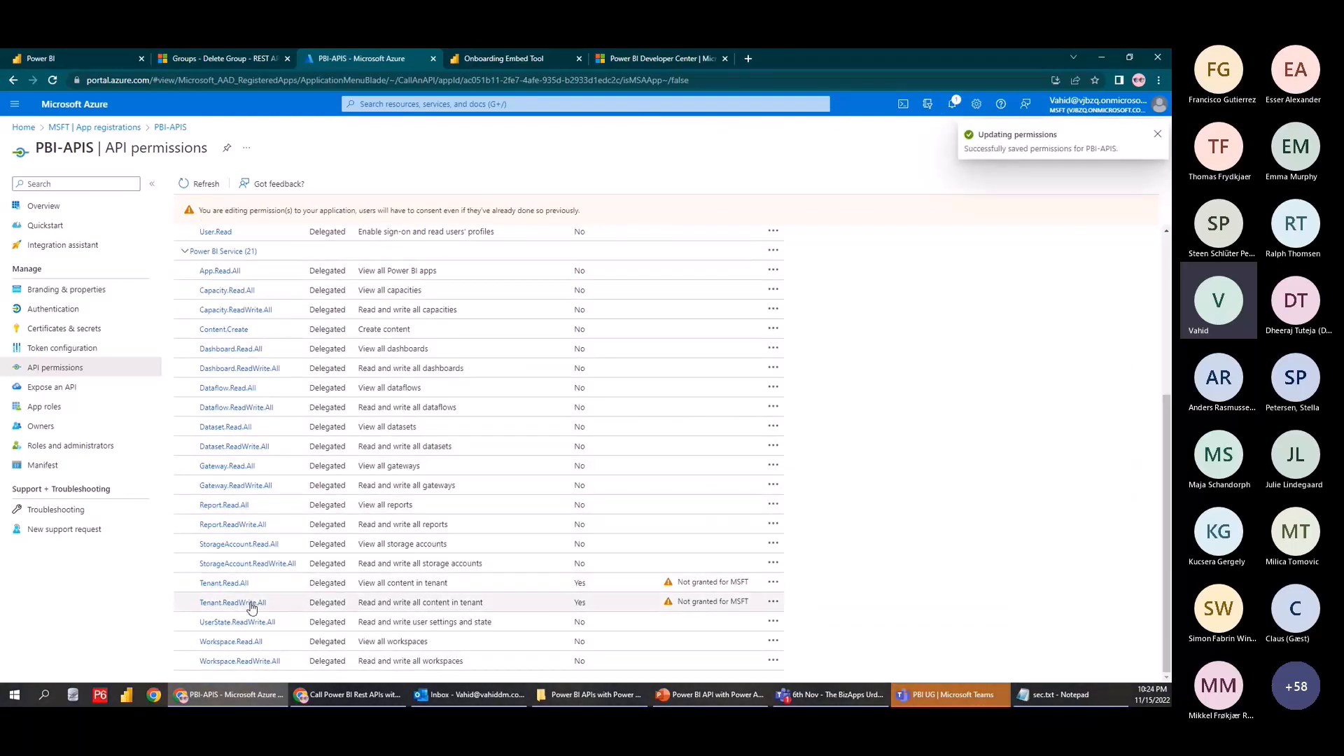
{"action": "scroll", "coordinate": [883, 439], "scroll_direction": "up", "scroll_amount": 2}
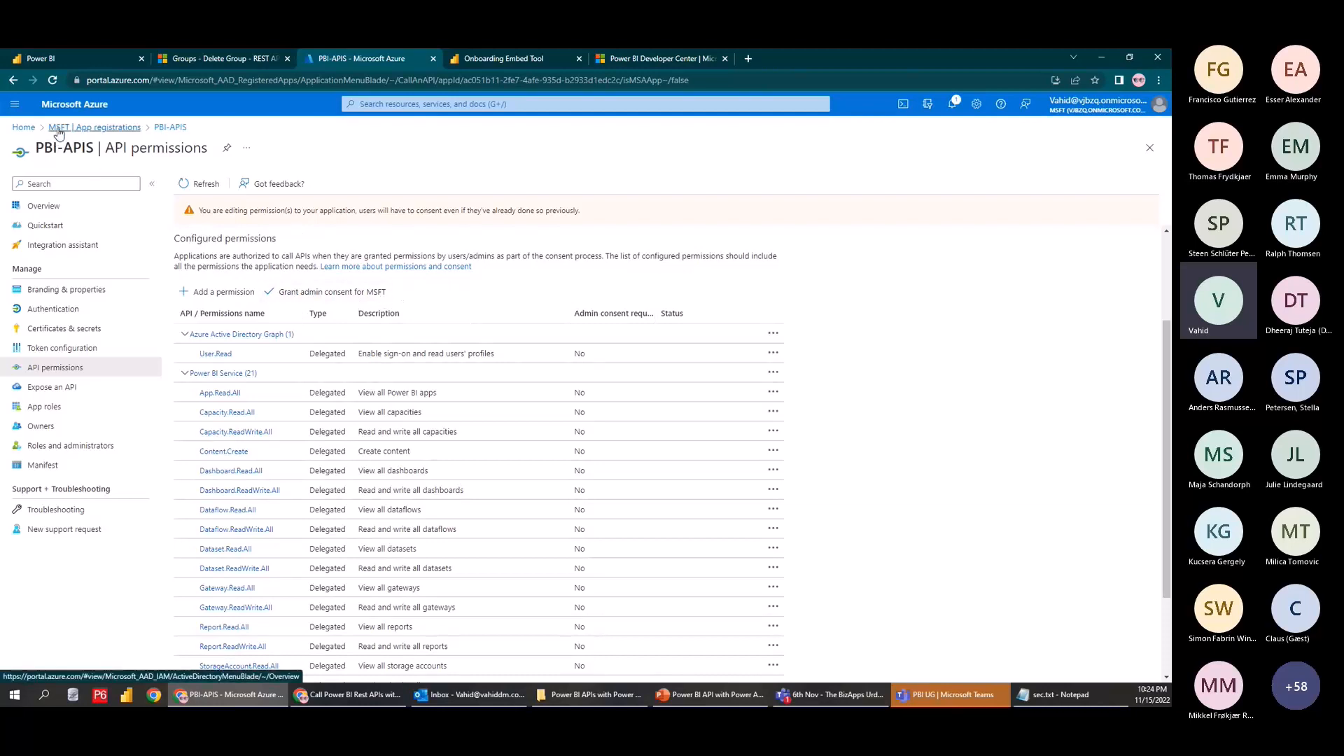
{"action": "left_click", "coordinate": [308, 291]}
{"action": "left_click", "coordinate": [203, 250]}
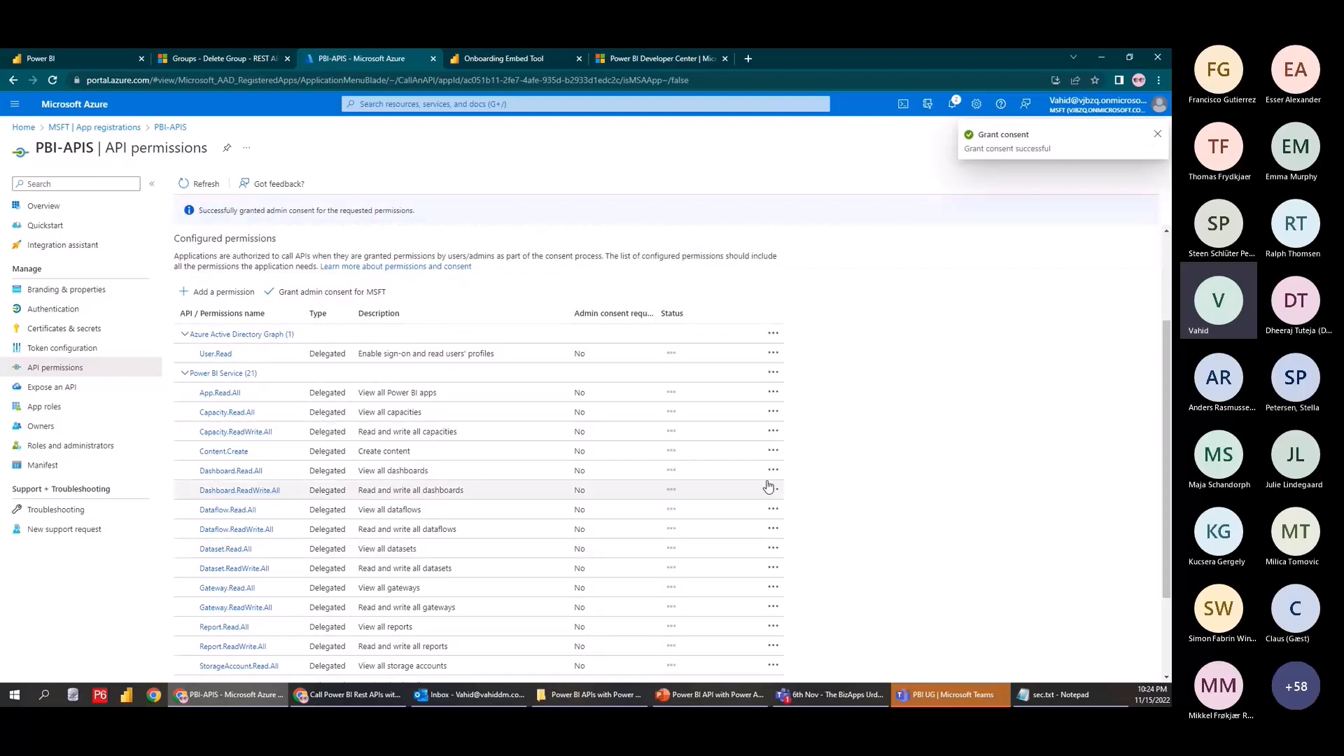
{"action": "scroll", "coordinate": [784, 484], "scroll_direction": "down", "scroll_amount": 3}
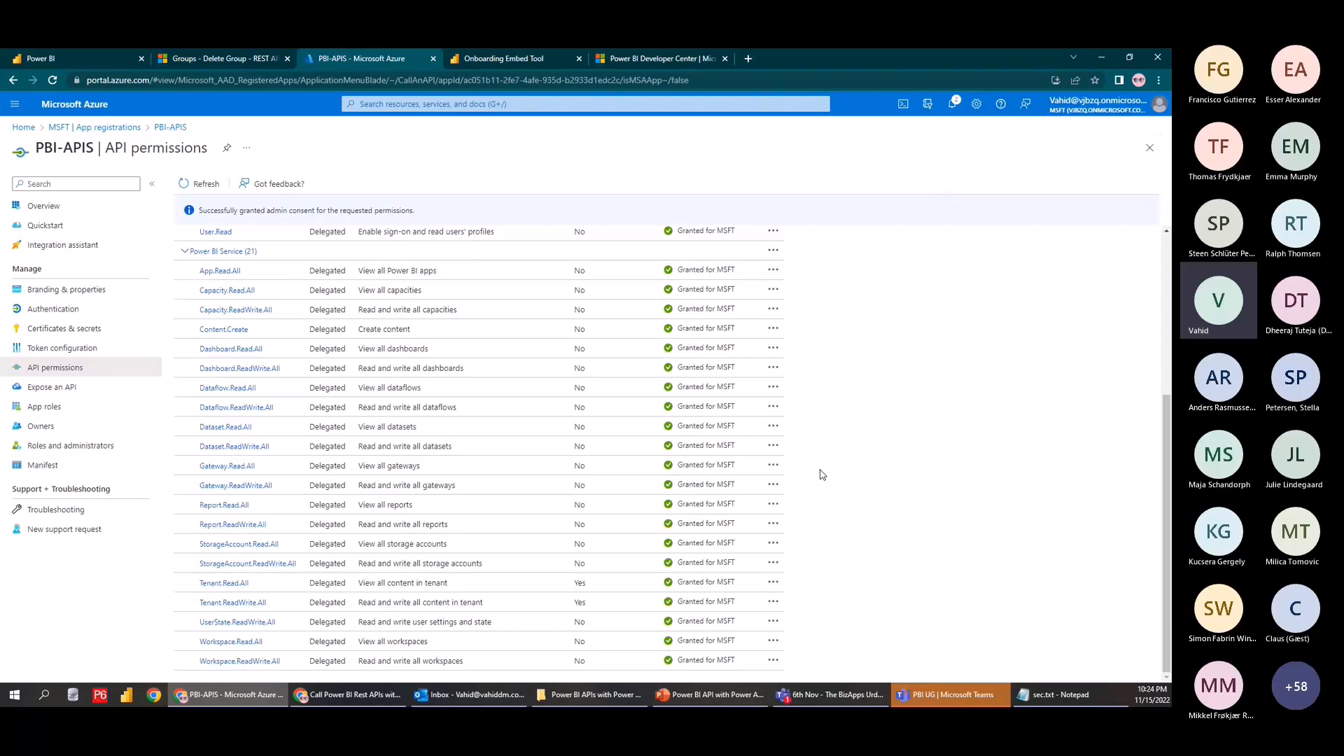
{"action": "scroll", "coordinate": [837, 486], "scroll_direction": "up", "scroll_amount": 3}
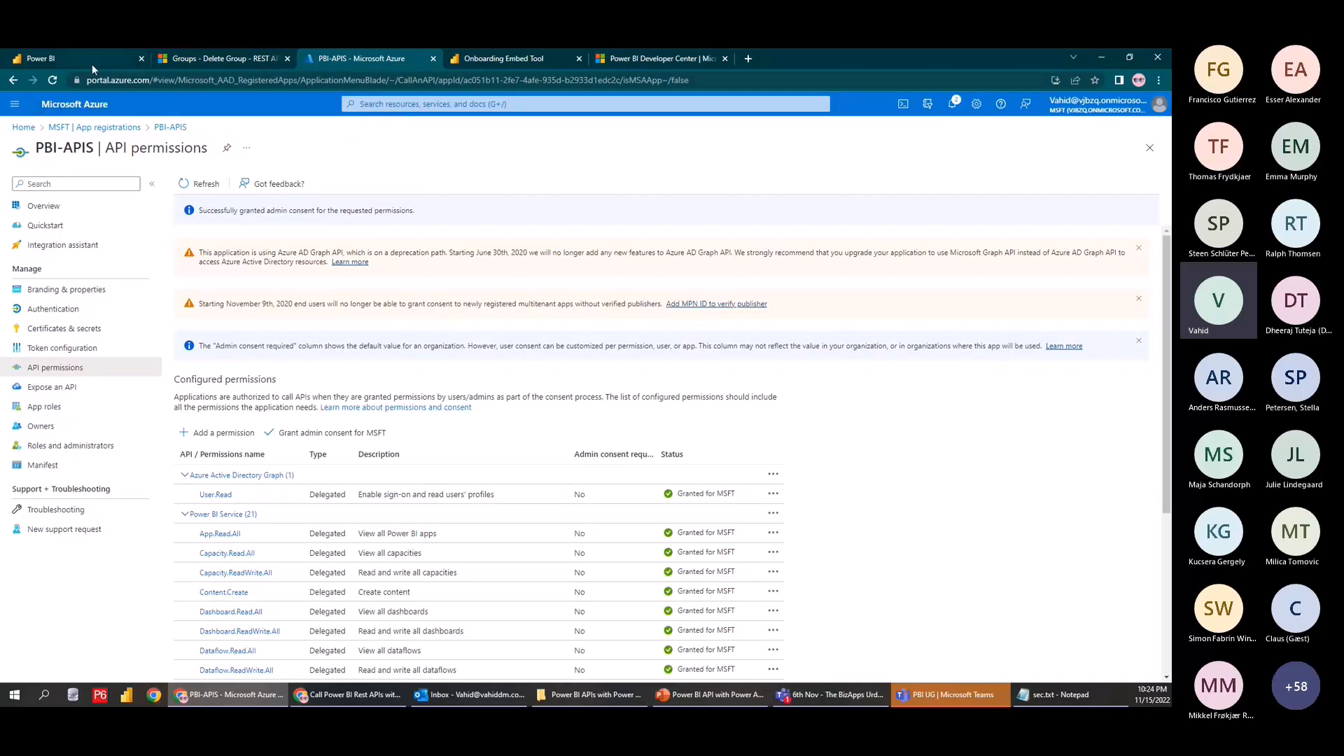
{"action": "mouse_move", "coordinate": [91, 66]}
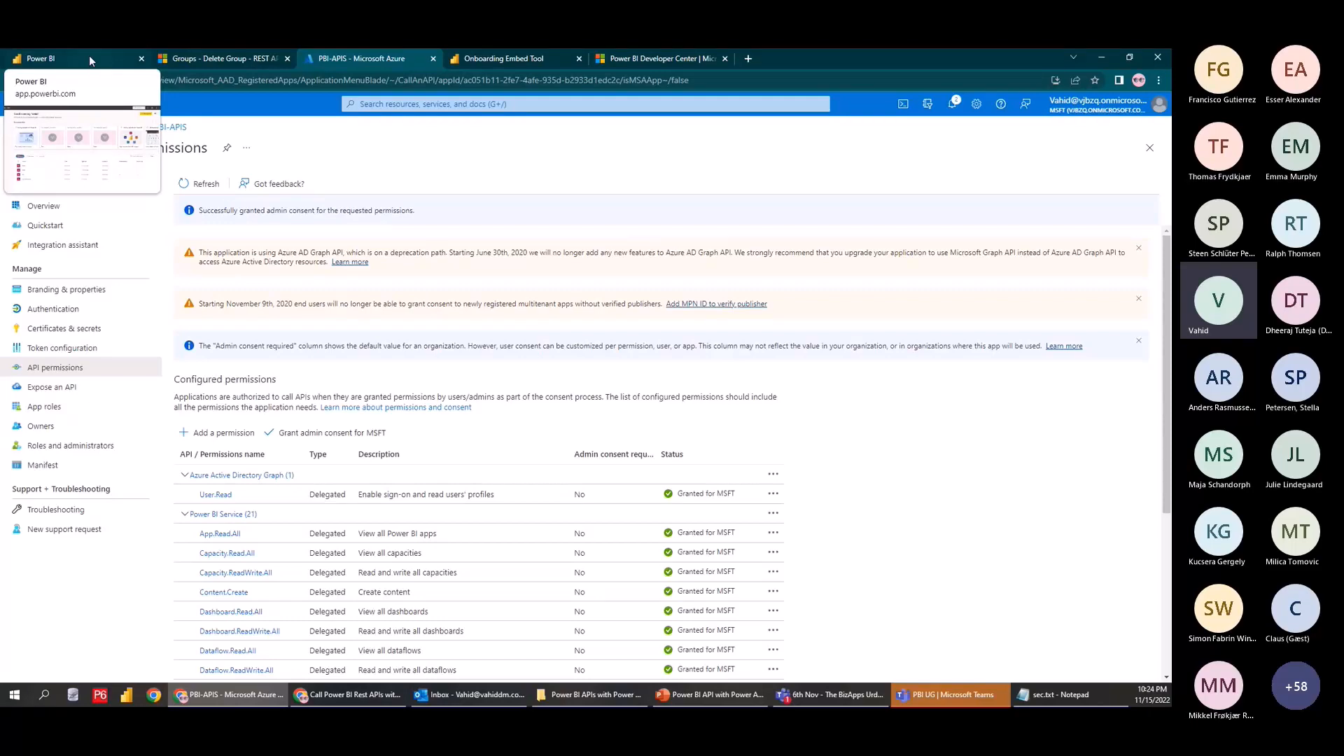
Open Power BI Admin portal tenant settings and expand 'Allow service principals to use Power BI APIs'
{"action": "left_click", "coordinate": [90, 61]}
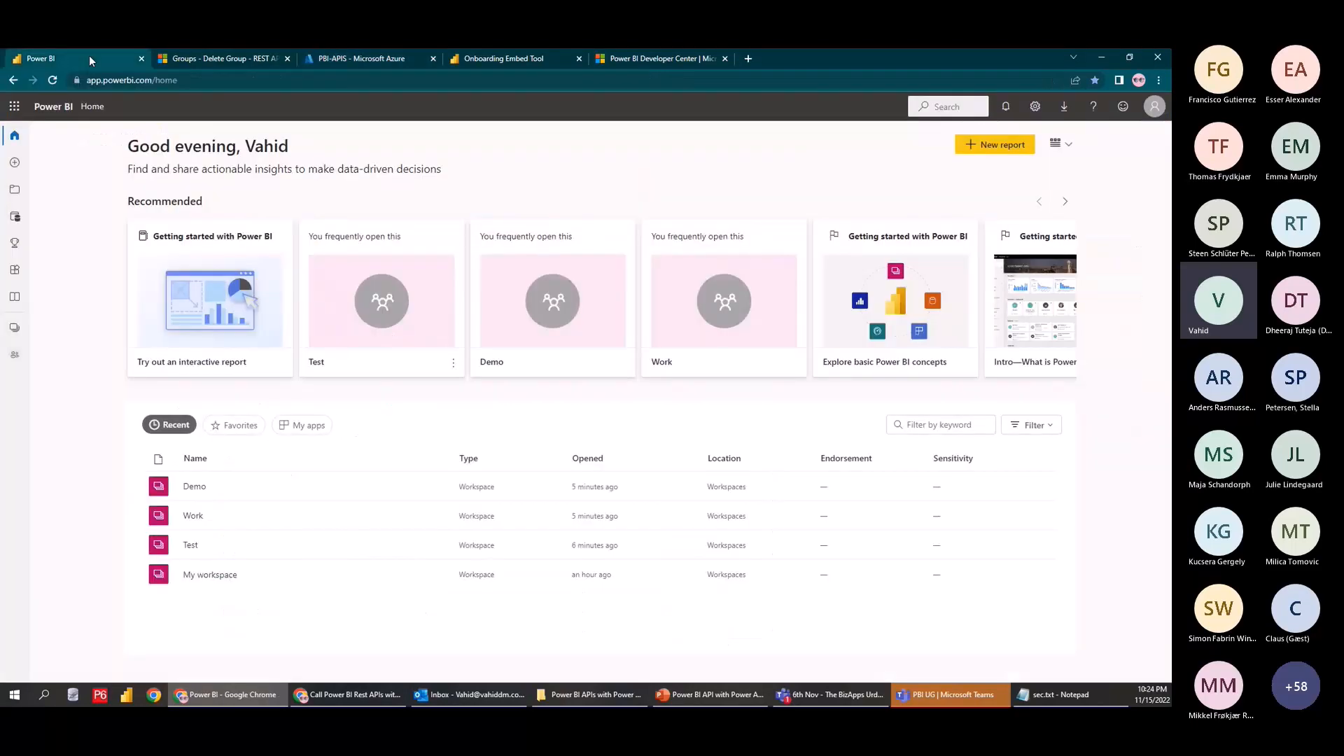
{"action": "left_click", "coordinate": [1039, 114]}
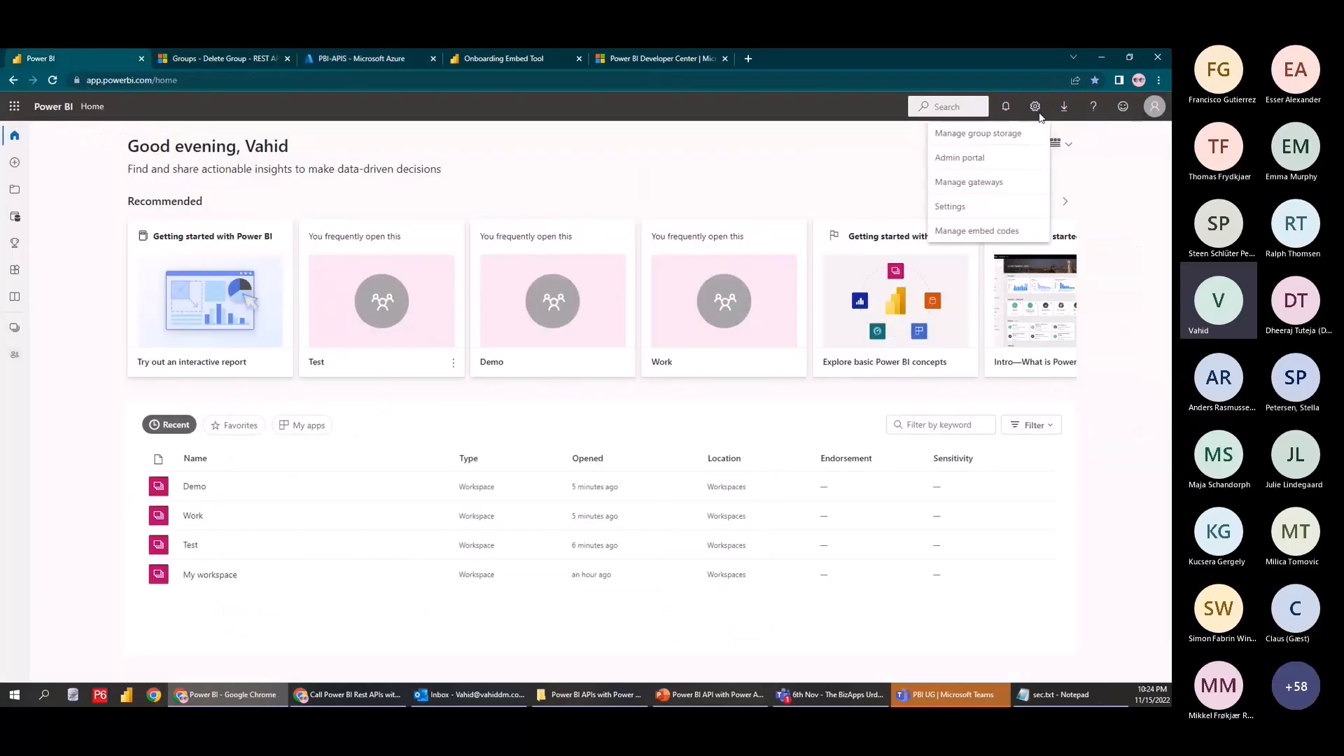
{"action": "left_click", "coordinate": [960, 158]}
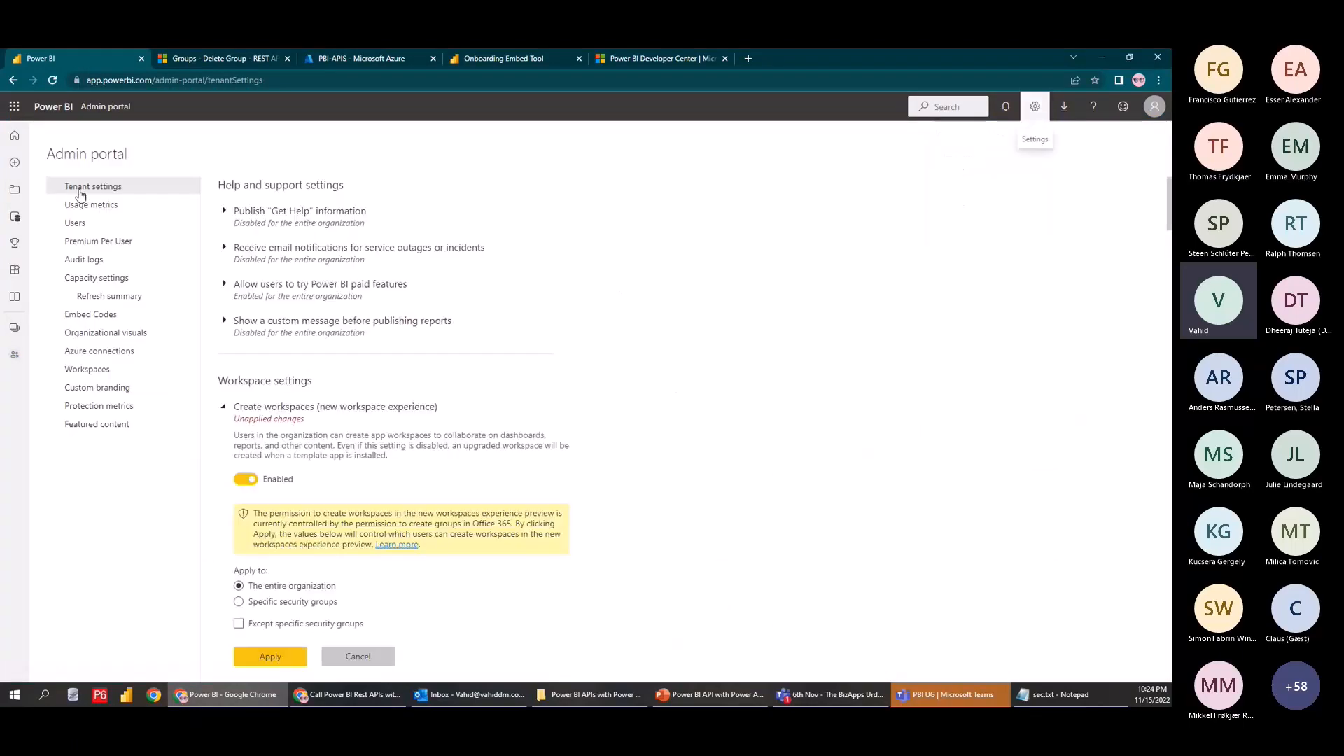
{"action": "scroll", "coordinate": [392, 362], "scroll_direction": "down", "scroll_amount": 15}
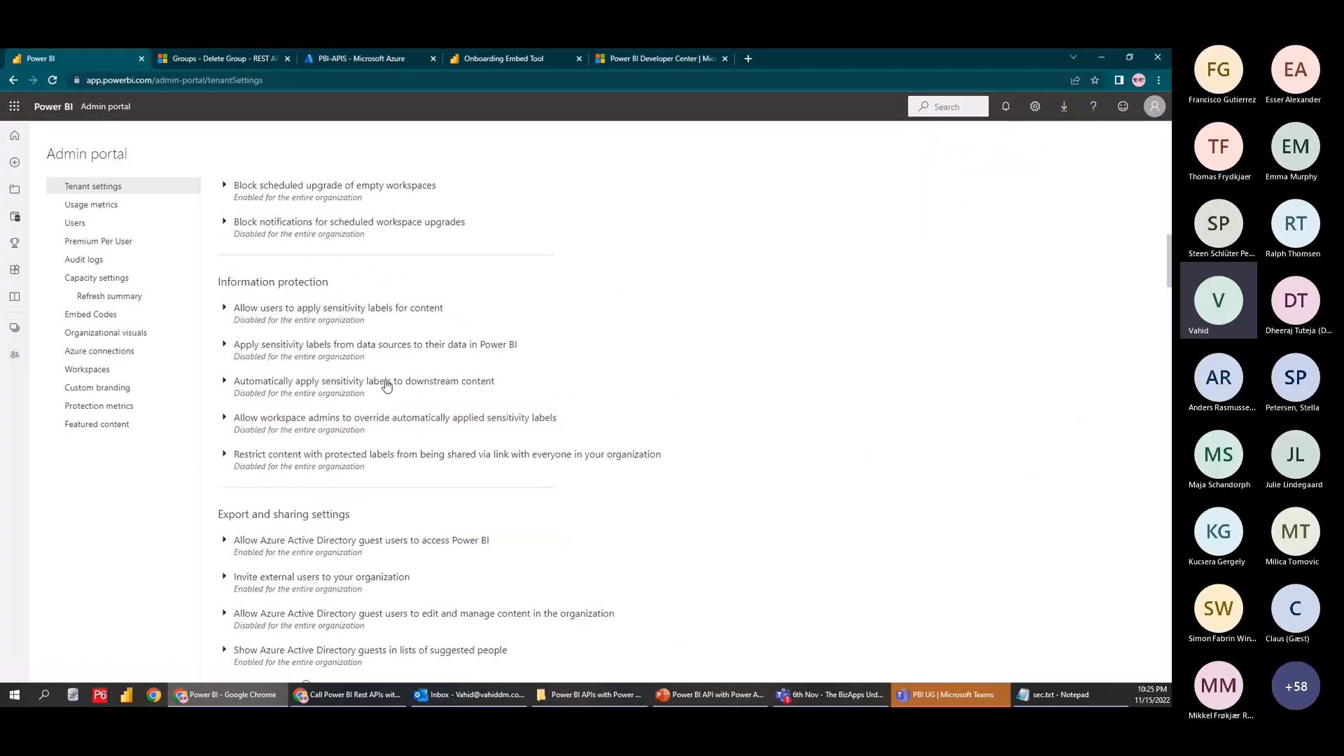
{"action": "scroll", "coordinate": [375, 404], "scroll_direction": "down", "scroll_amount": 20}
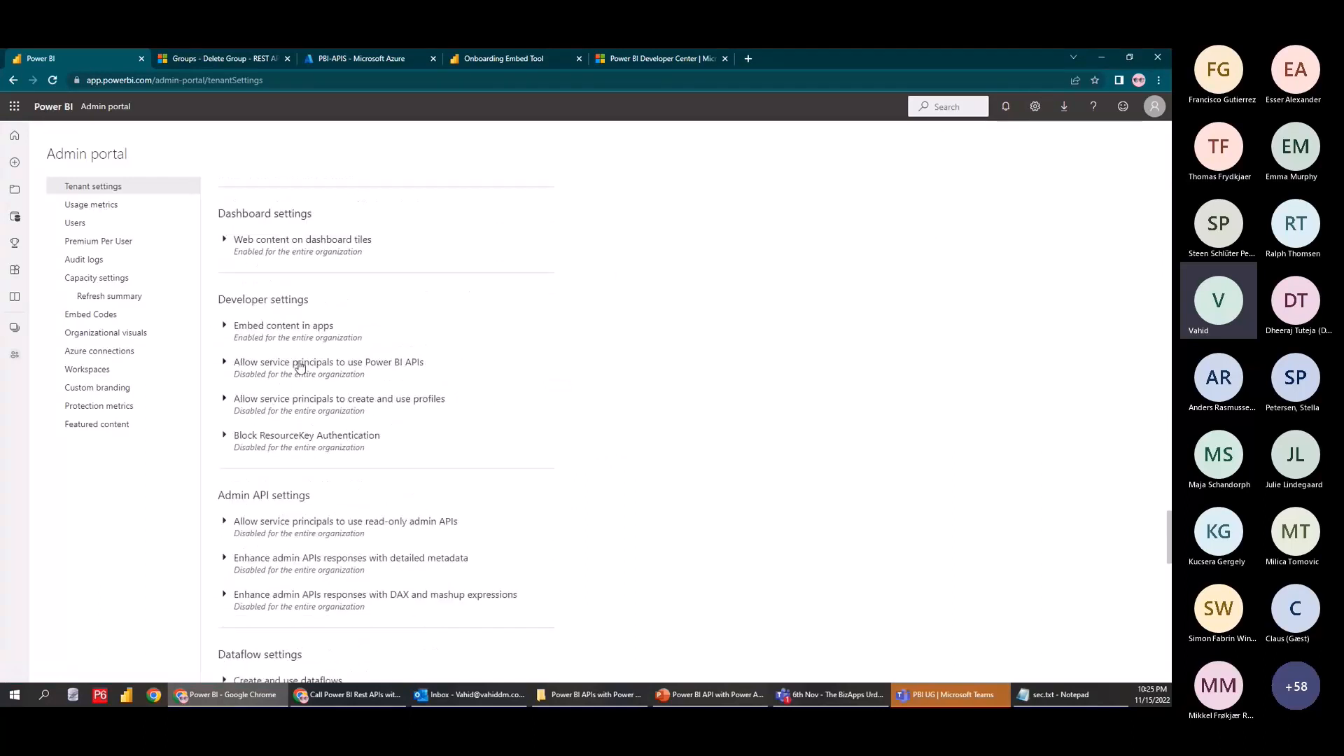
{"action": "left_click", "coordinate": [375, 373]}
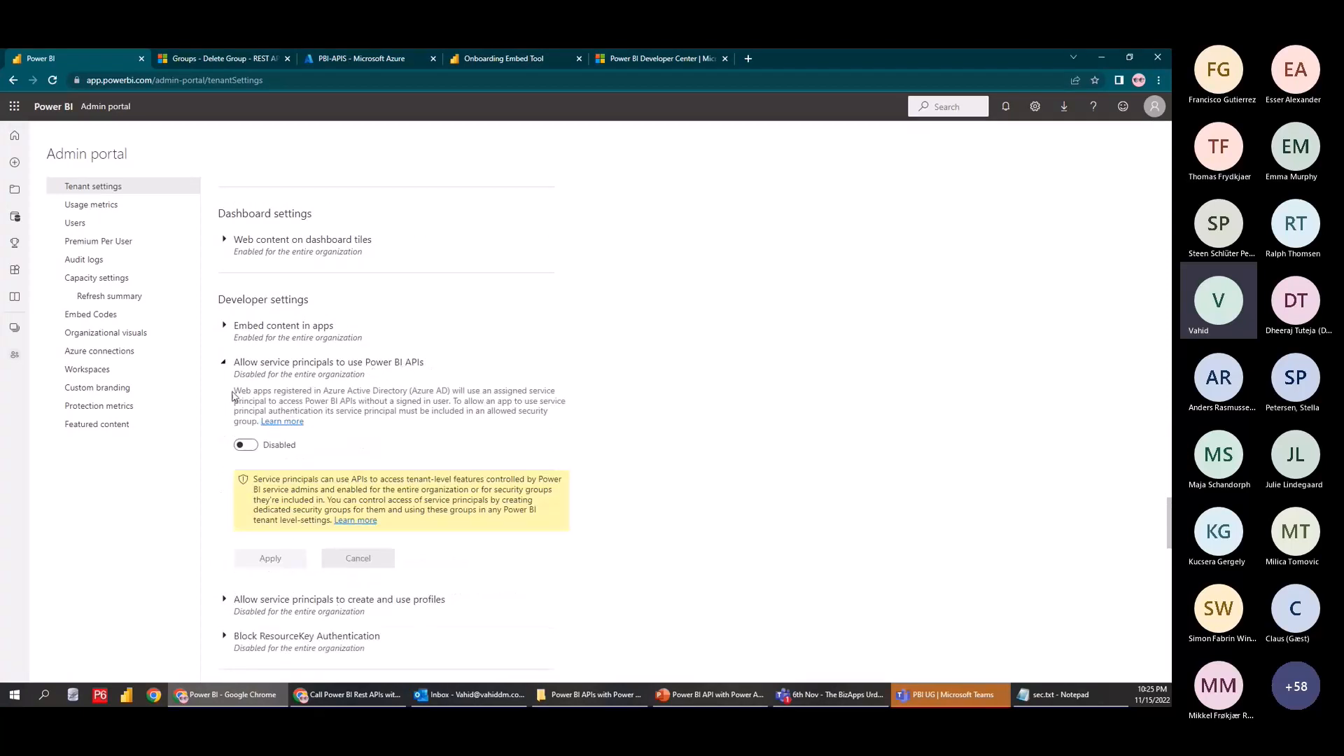
{"action": "left_click_drag", "start_coordinate": [233, 396], "coordinate": [451, 394]}
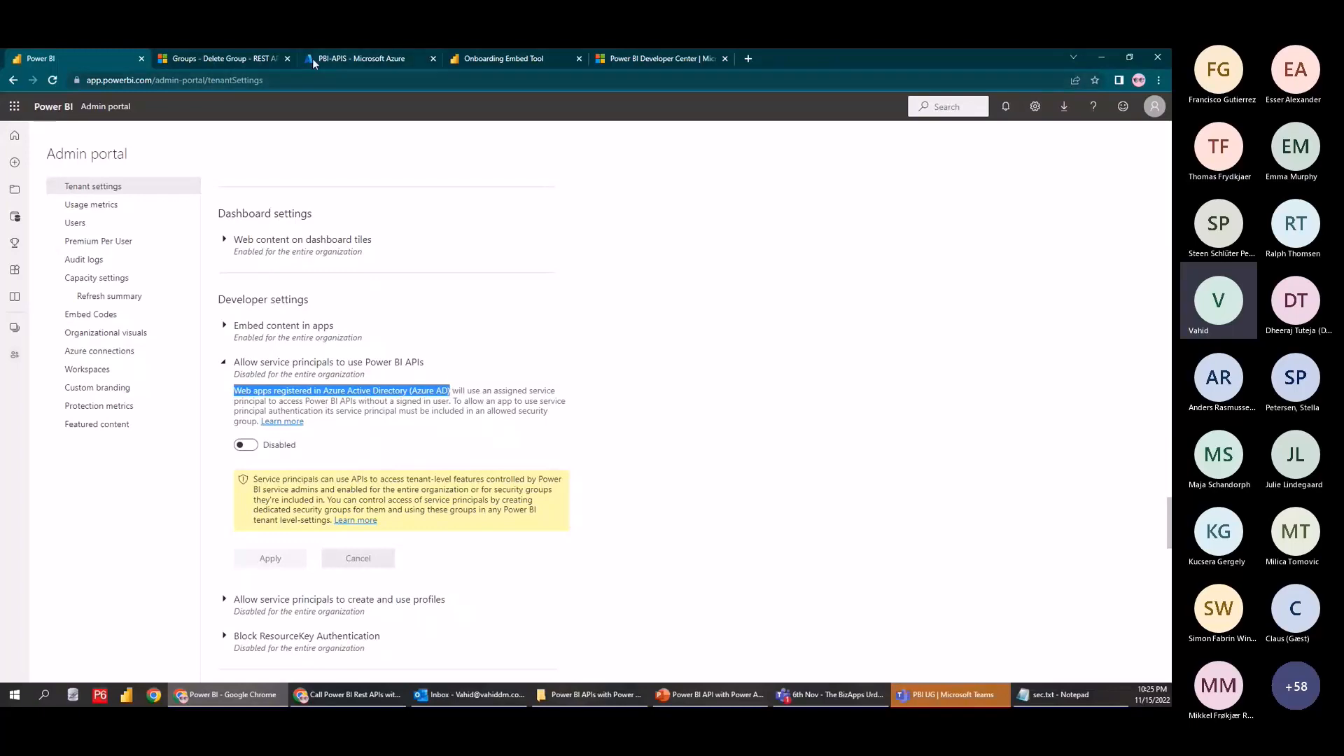
Enable the service principals setting for the entire organization and apply it
{"action": "left_click", "coordinate": [354, 58]}
{"action": "left_click", "coordinate": [70, 58]}
{"action": "left_click", "coordinate": [250, 447]}
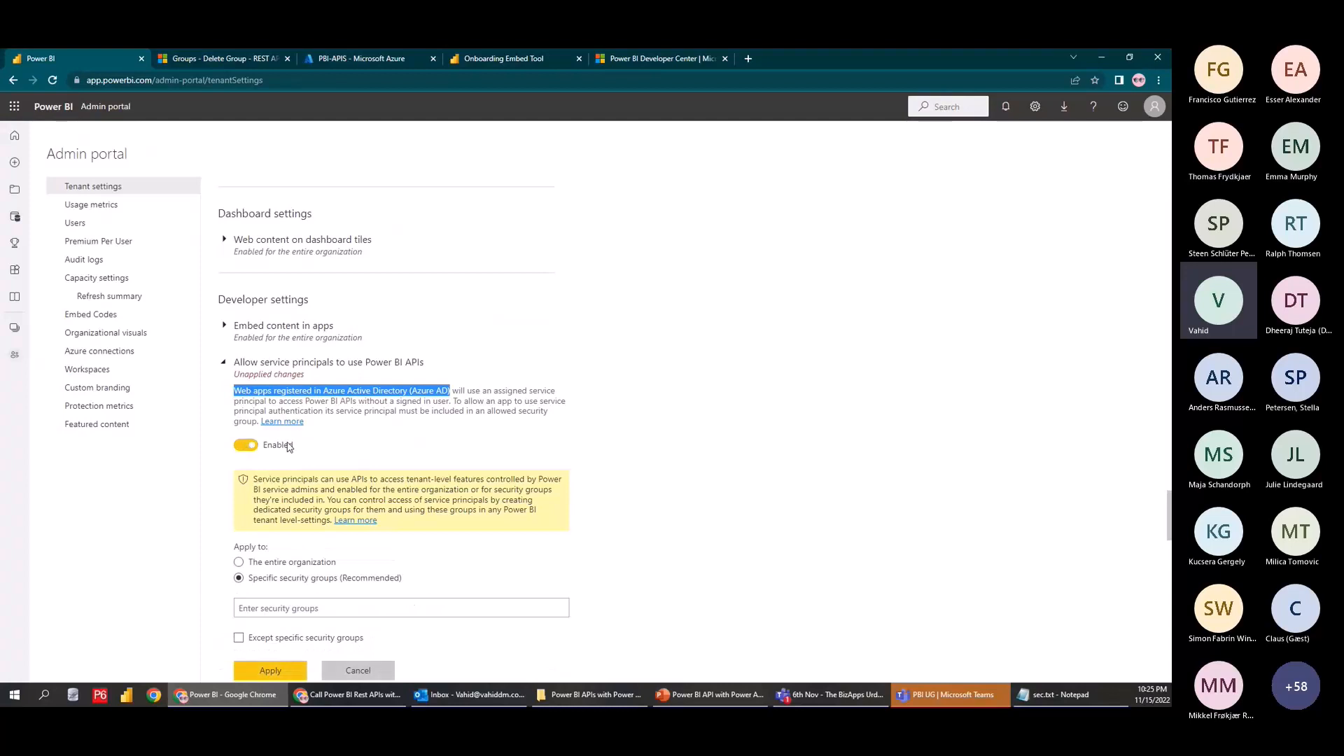
{"action": "scroll", "coordinate": [308, 462], "scroll_direction": "down", "scroll_amount": 2}
{"action": "left_click", "coordinate": [240, 442]}
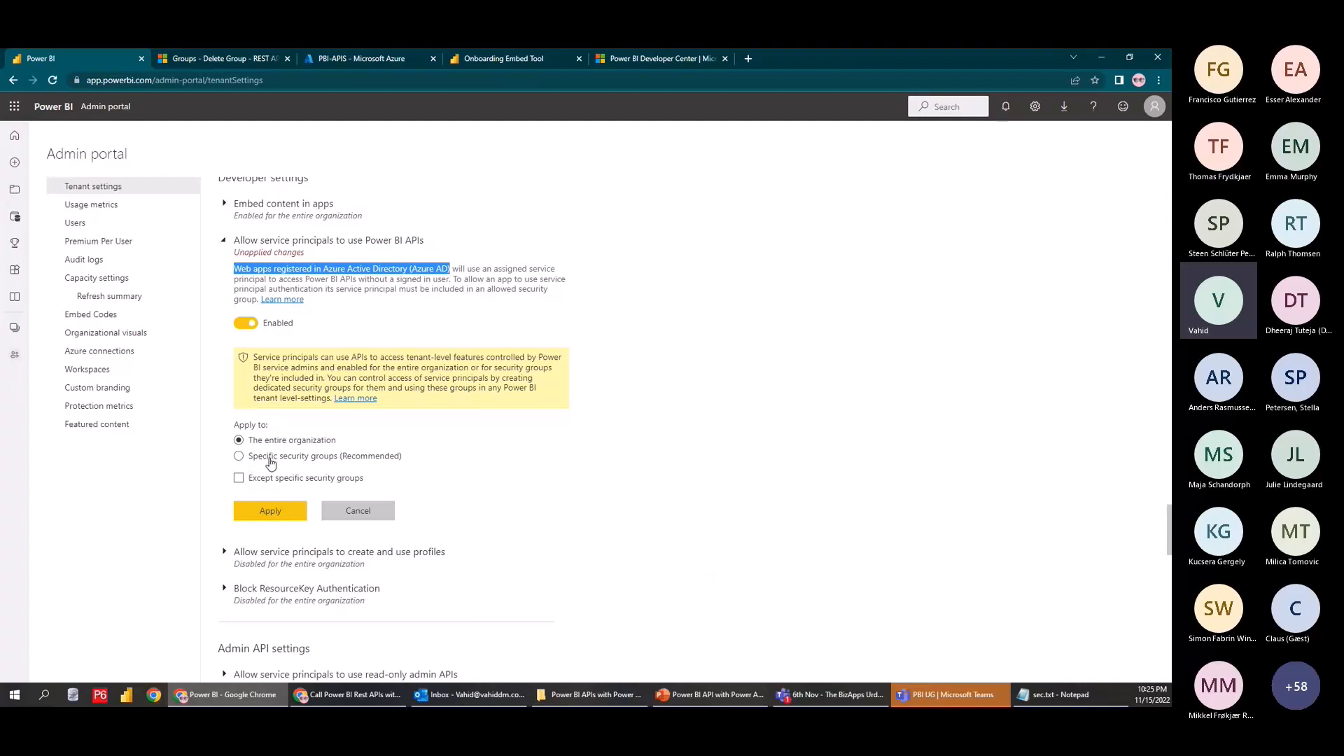
{"action": "left_click", "coordinate": [270, 458]}
{"action": "left_click", "coordinate": [286, 442]}
{"action": "left_click", "coordinate": [282, 518]}
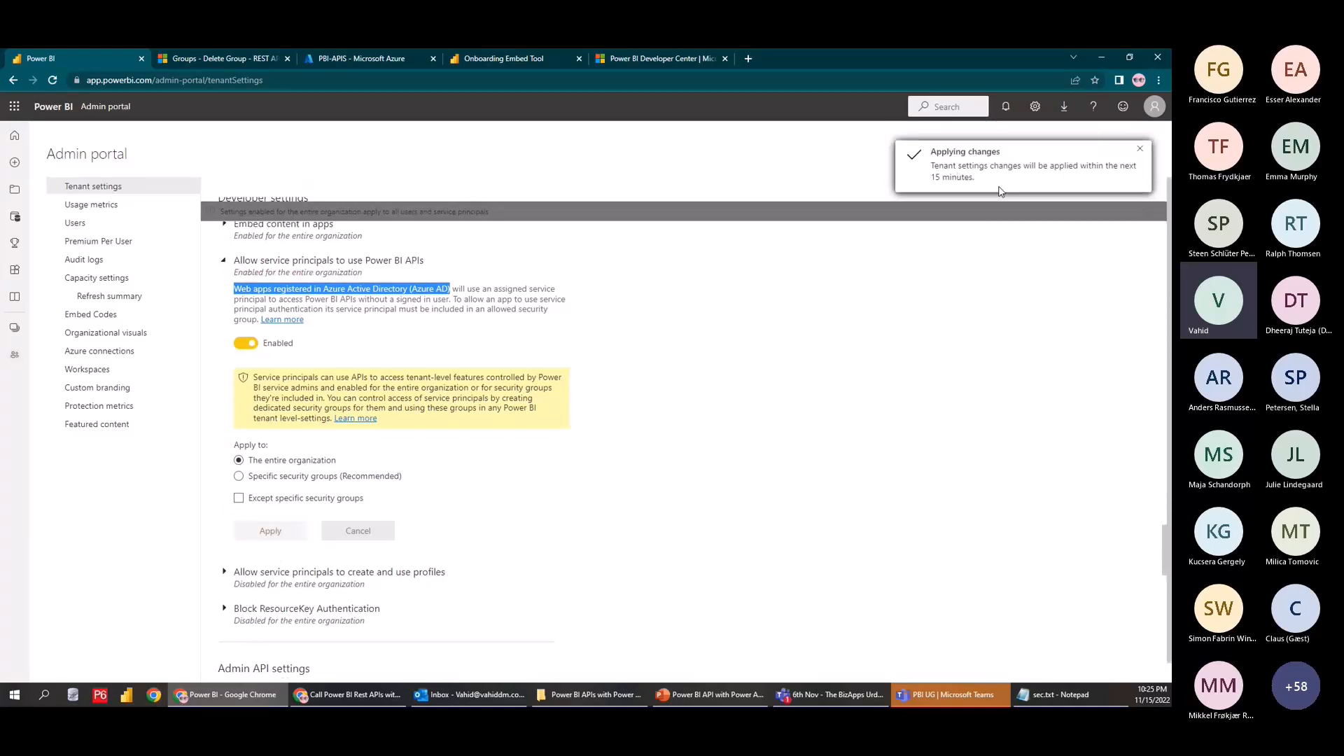
{"action": "scroll", "coordinate": [973, 344], "scroll_direction": "up", "scroll_amount": 3}
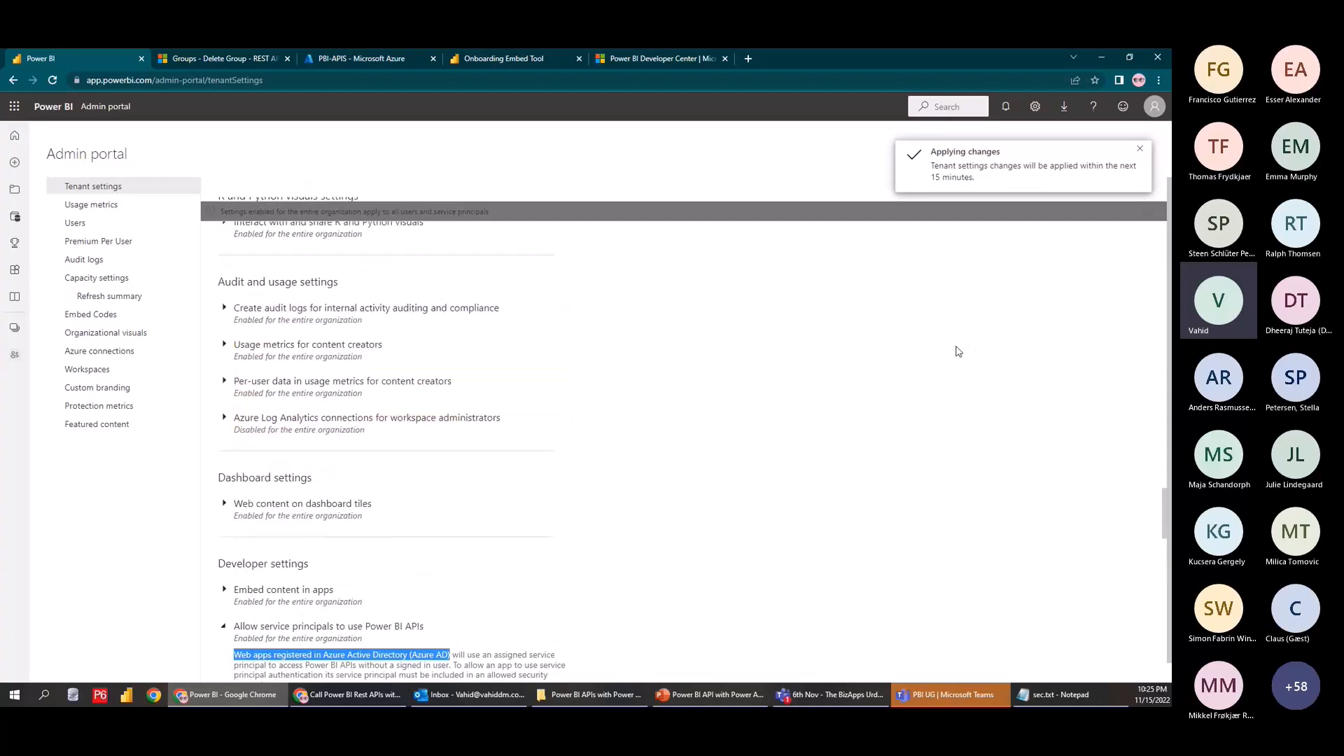
{"action": "scroll", "coordinate": [725, 339], "scroll_direction": "down", "scroll_amount": 1}
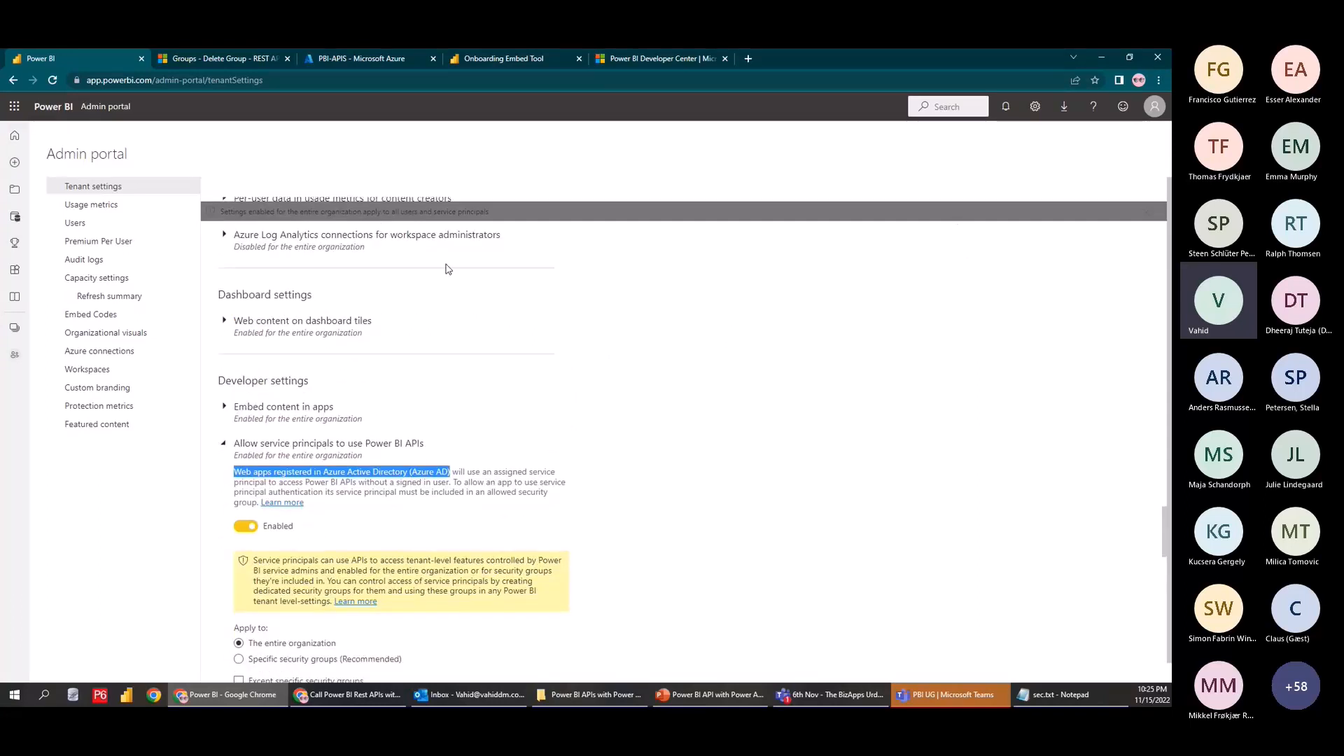
{"action": "scroll", "coordinate": [354, 447], "scroll_direction": "up", "scroll_amount": 4}
{"action": "scroll", "coordinate": [355, 446], "scroll_direction": "up", "scroll_amount": 15}
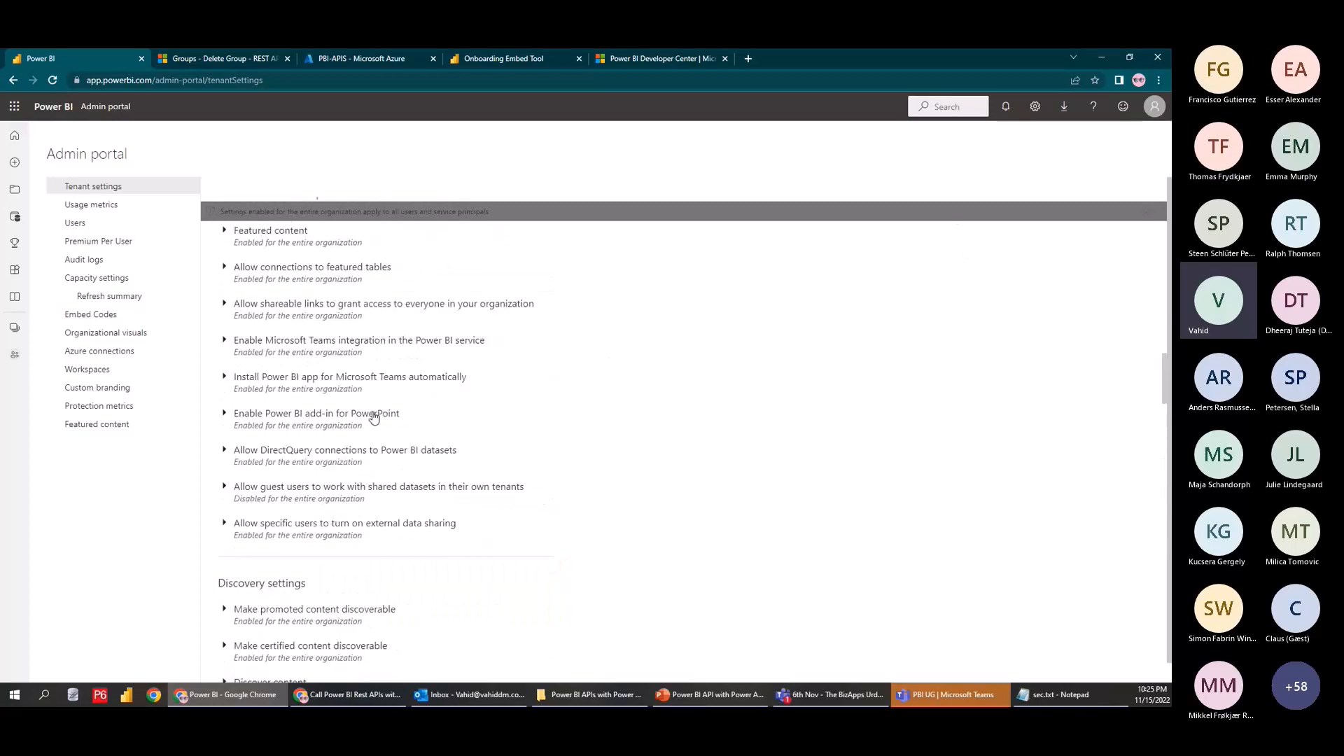
Open Power Automate in a new tab from the Microsoft app launcher
{"action": "left_click", "coordinate": [14, 107]}
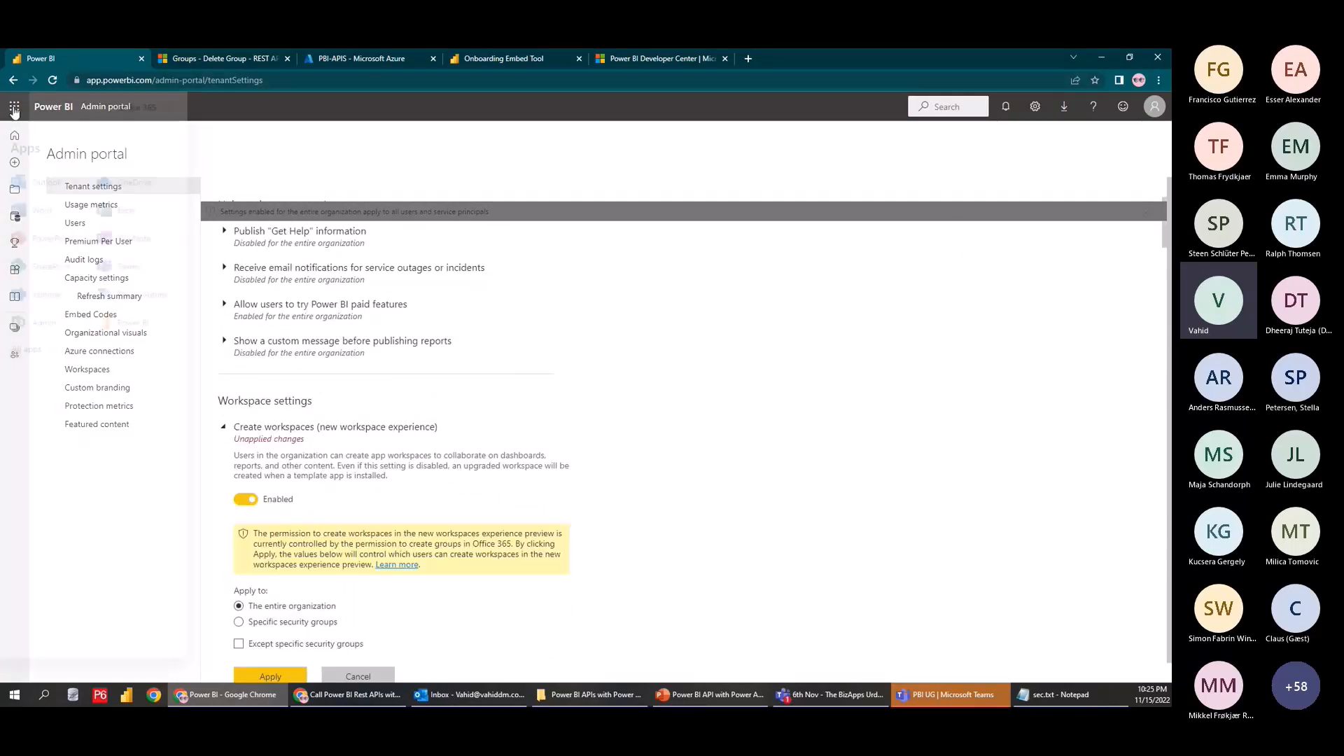
{"action": "left_click", "coordinate": [145, 301]}
{"action": "left_click", "coordinate": [501, 61]}
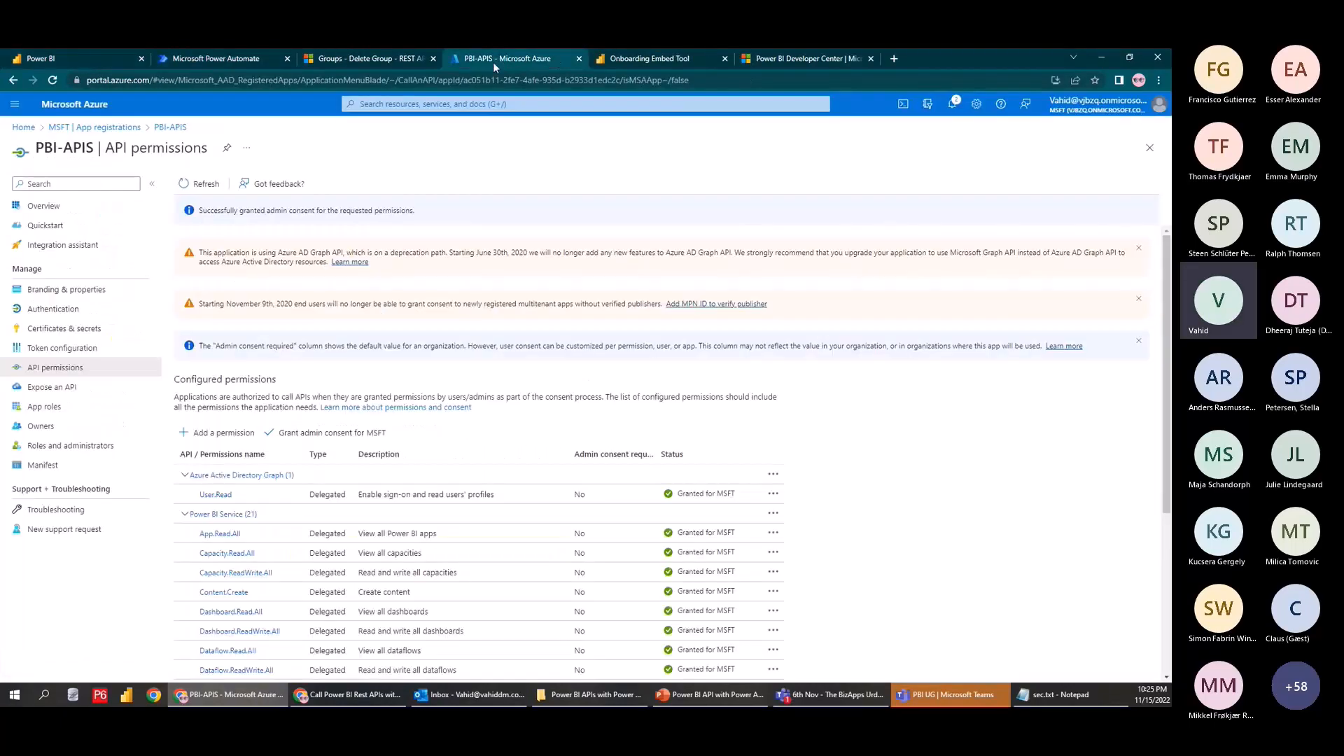
From My flows, create an instant cloud flow using the 'Manually trigger a flow' trigger
{"action": "left_click", "coordinate": [682, 59]}
{"action": "left_click", "coordinate": [744, 60]}
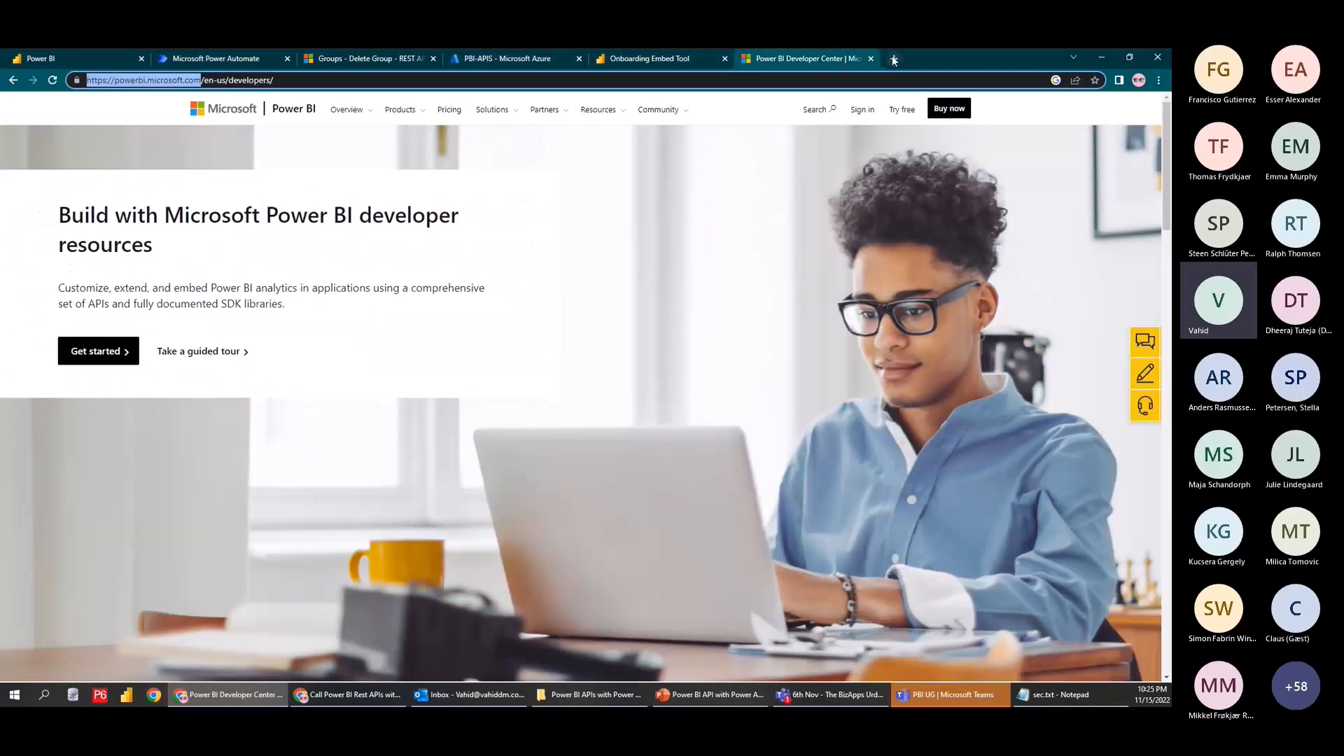
{"action": "left_click", "coordinate": [870, 58]}
{"action": "left_click", "coordinate": [243, 55]}
{"action": "left_click", "coordinate": [39, 236]}
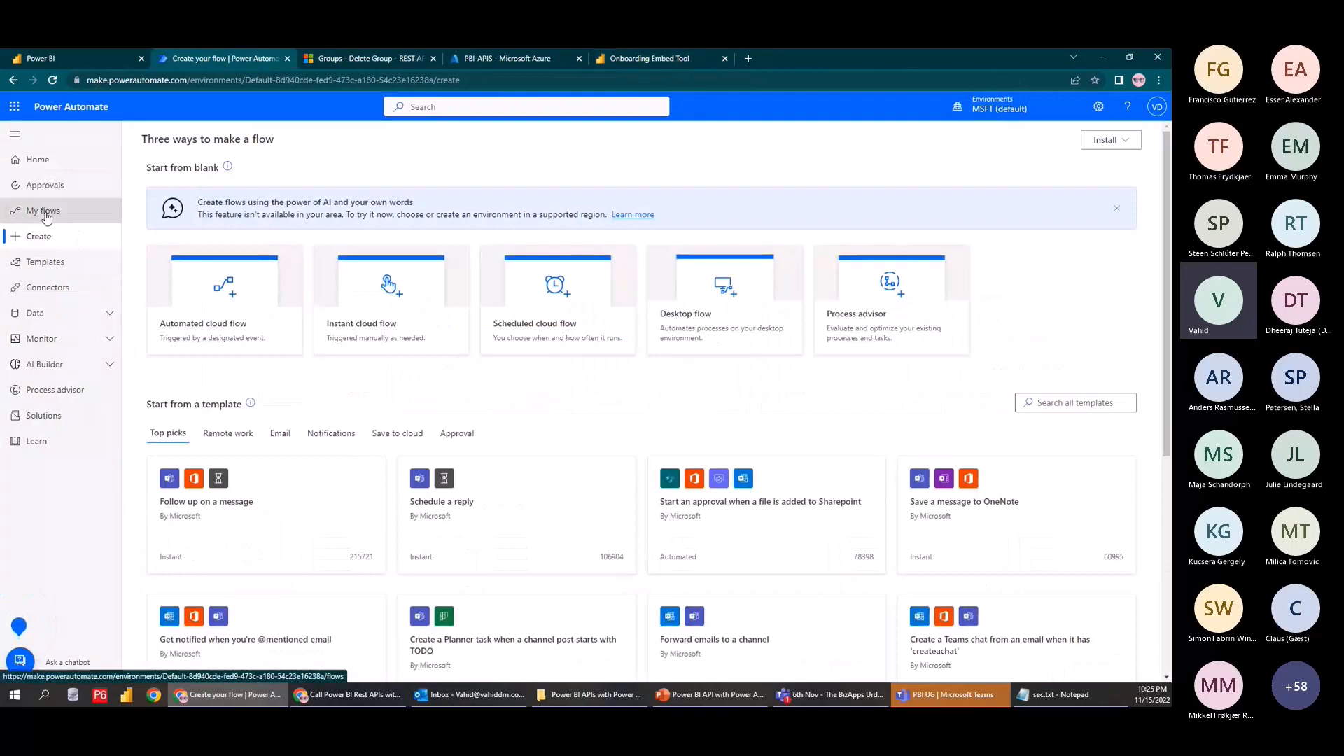
{"action": "left_click", "coordinate": [67, 212]}
{"action": "left_click", "coordinate": [173, 134]}
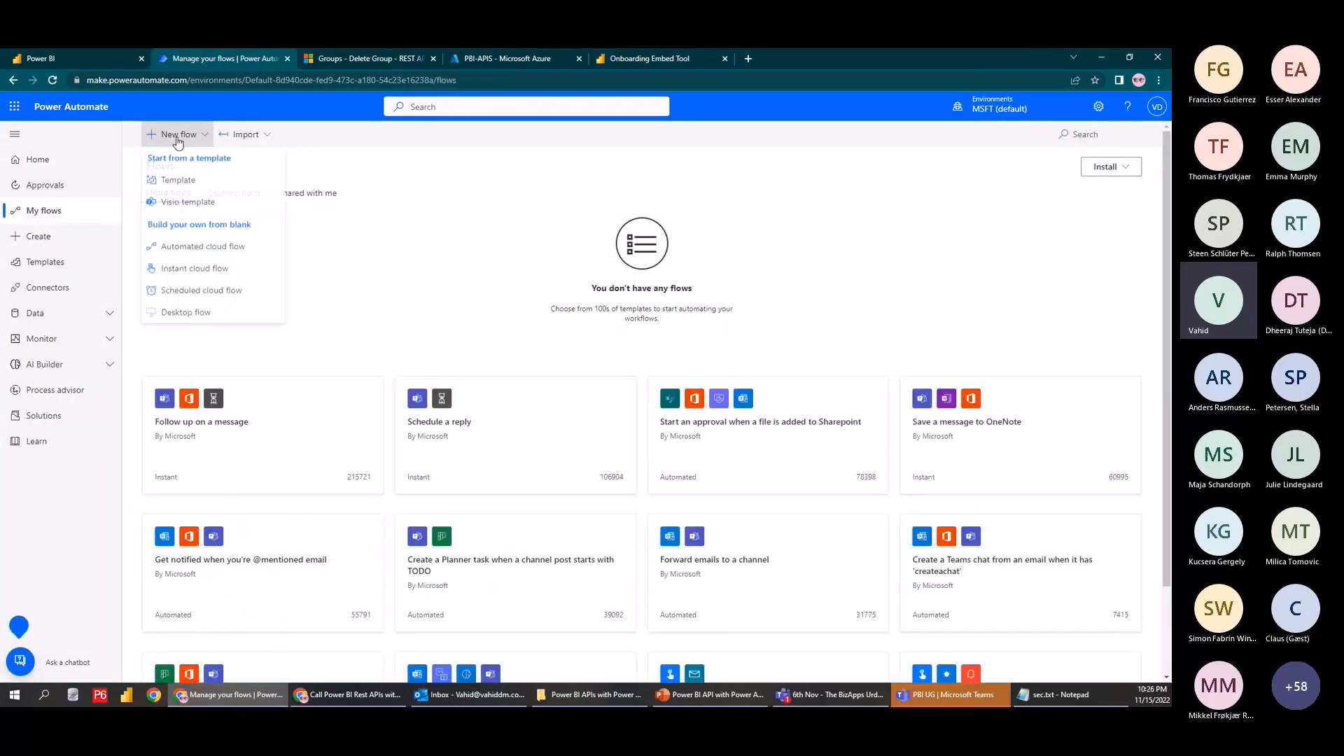
{"action": "left_click", "coordinate": [188, 271]}
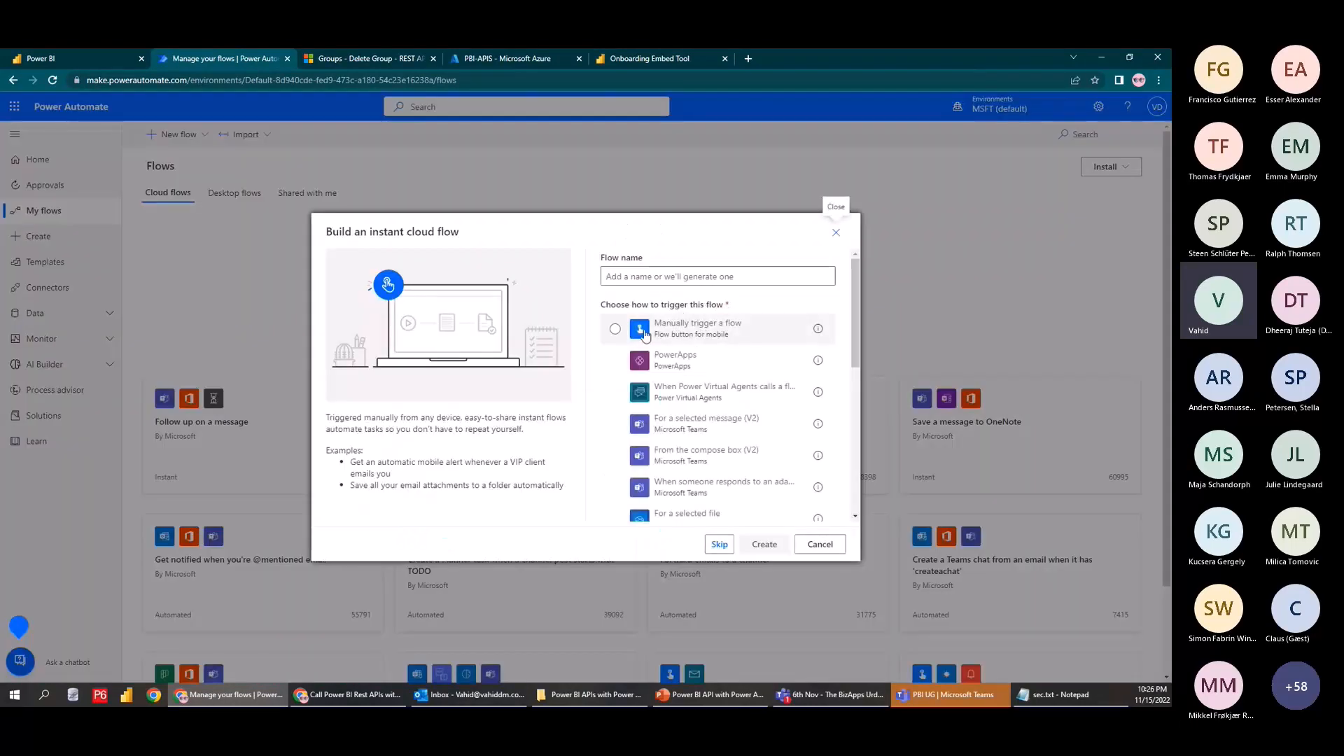
{"action": "left_click", "coordinate": [696, 339]}
{"action": "left_click", "coordinate": [763, 544]}
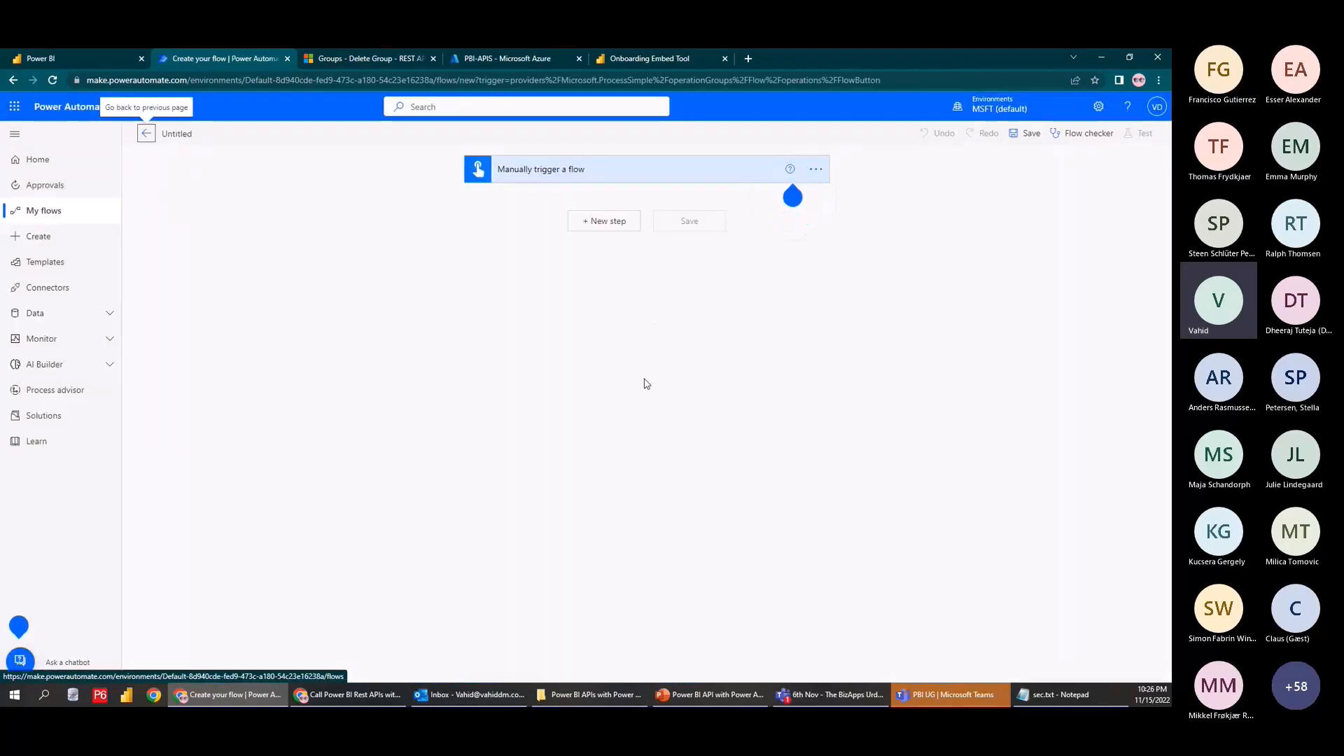
Add a step after the trigger and pick the HTTP connector by searching 'ht'
{"action": "left_click", "coordinate": [575, 226]}
{"action": "type", "text": "http"}
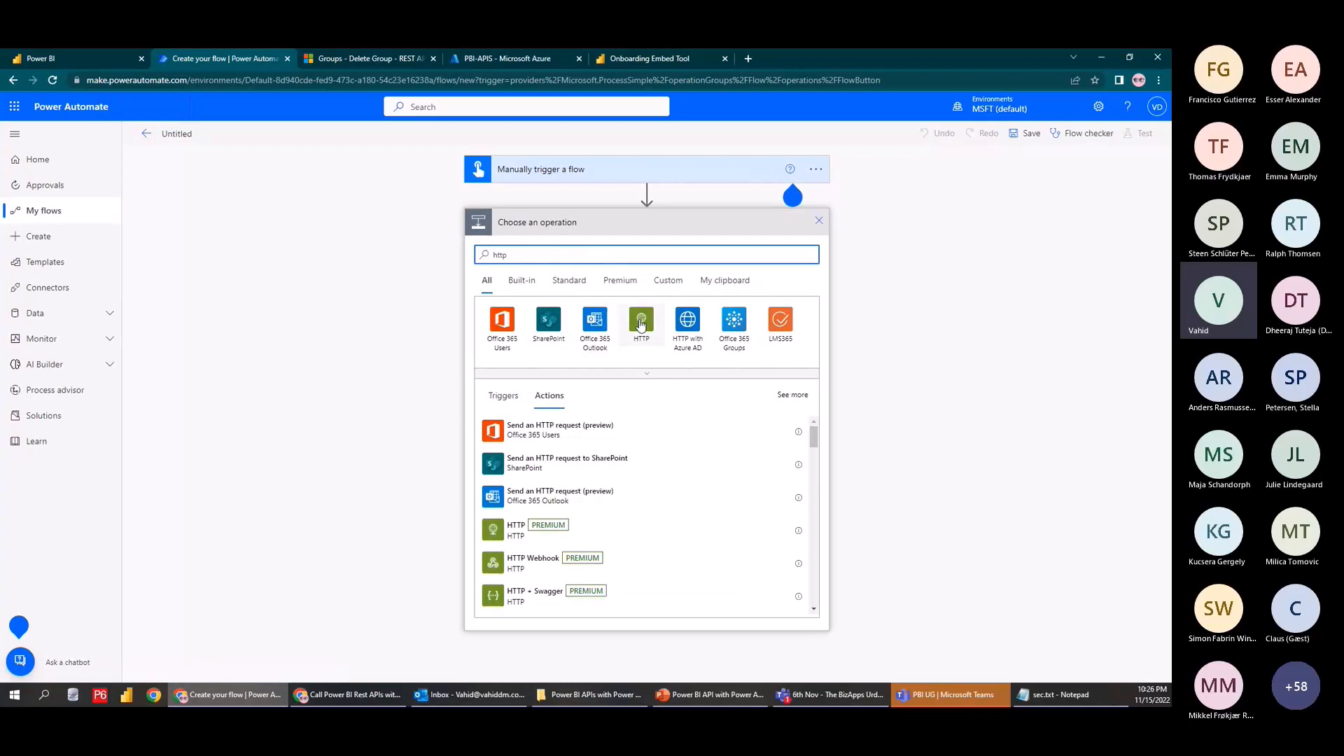
{"action": "left_click", "coordinate": [501, 319]}
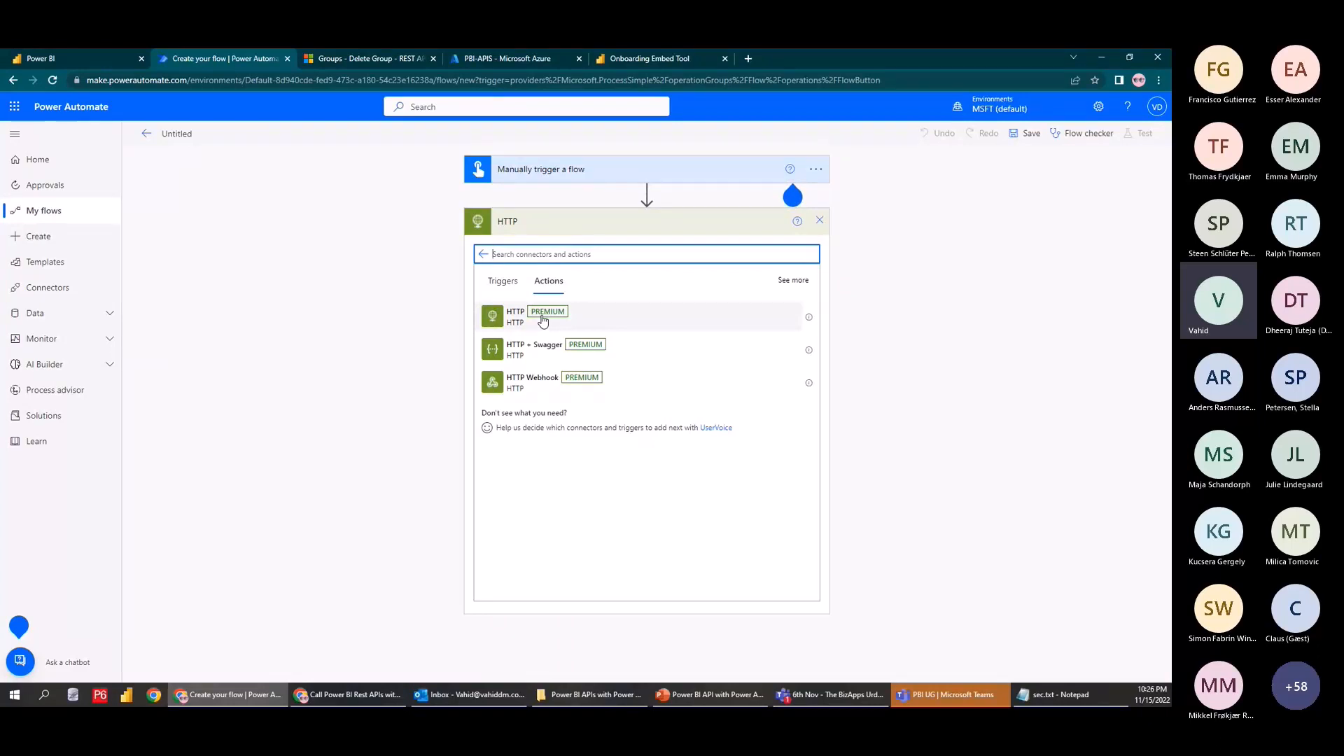
Check View My Licenses for premium access, then add the plain HTTP action
{"action": "left_click", "coordinate": [1126, 112]}
{"action": "left_click", "coordinate": [1099, 106]}
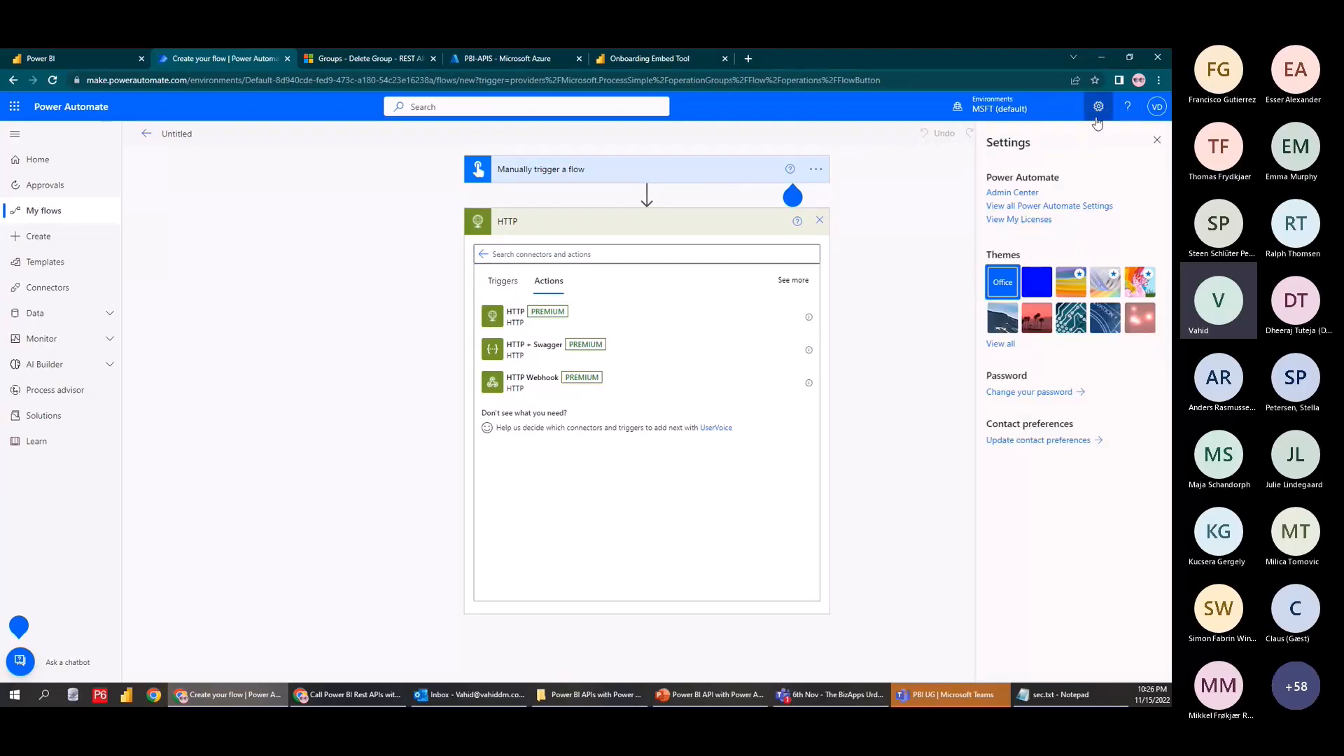
{"action": "left_click", "coordinate": [1038, 218]}
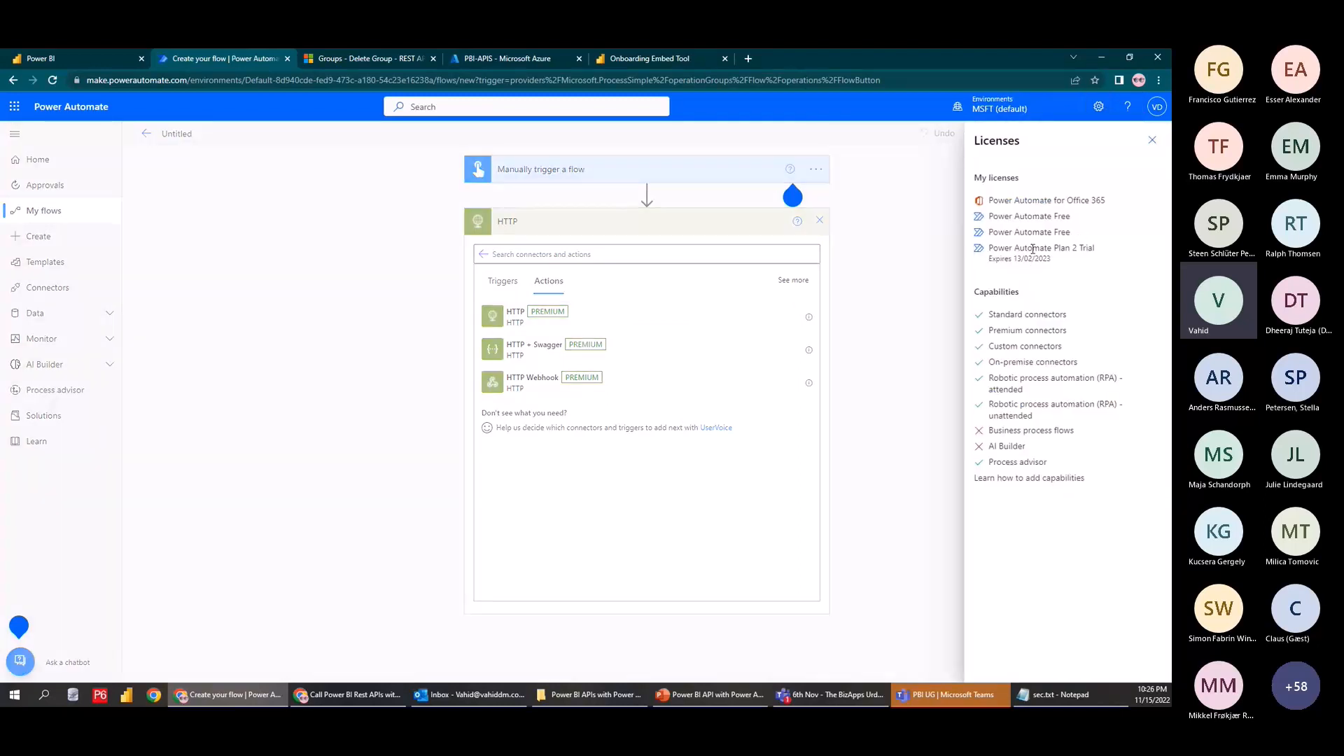
{"action": "mouse_move", "coordinate": [974, 189]}
{"action": "left_mouse_down"}
{"action": "mouse_move", "coordinate": [1117, 399]}
{"action": "mouse_move", "coordinate": [1141, 505]}
{"action": "left_mouse_up"}
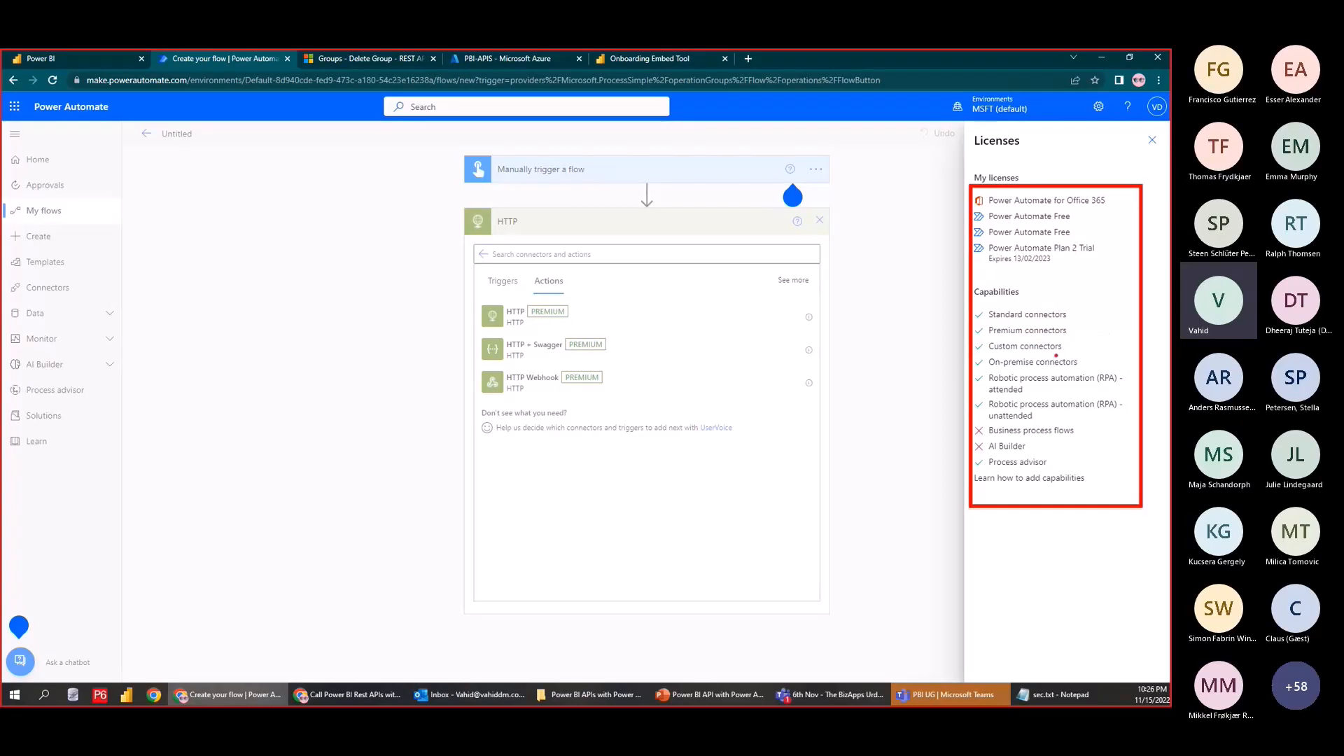
{"action": "key", "text": "Escape"}
{"action": "left_click", "coordinate": [1153, 140]}
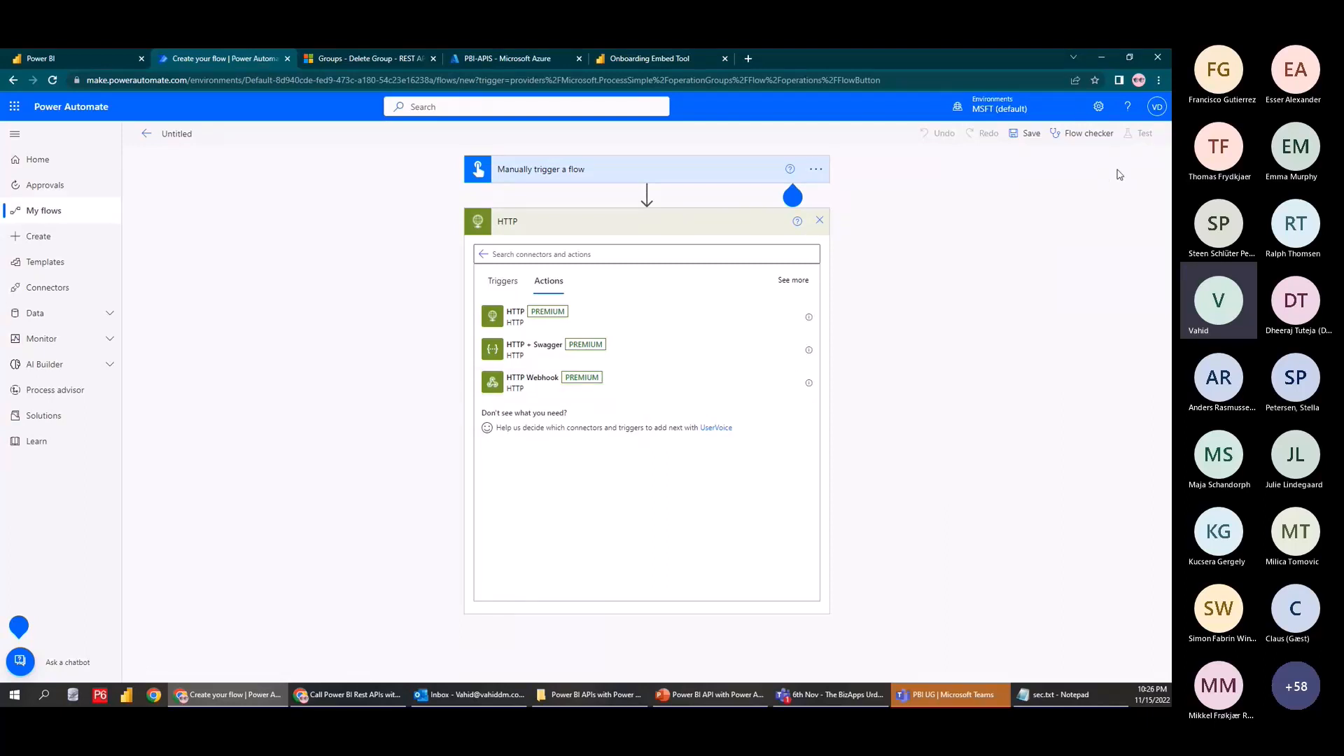
{"action": "left_click", "coordinate": [511, 324]}
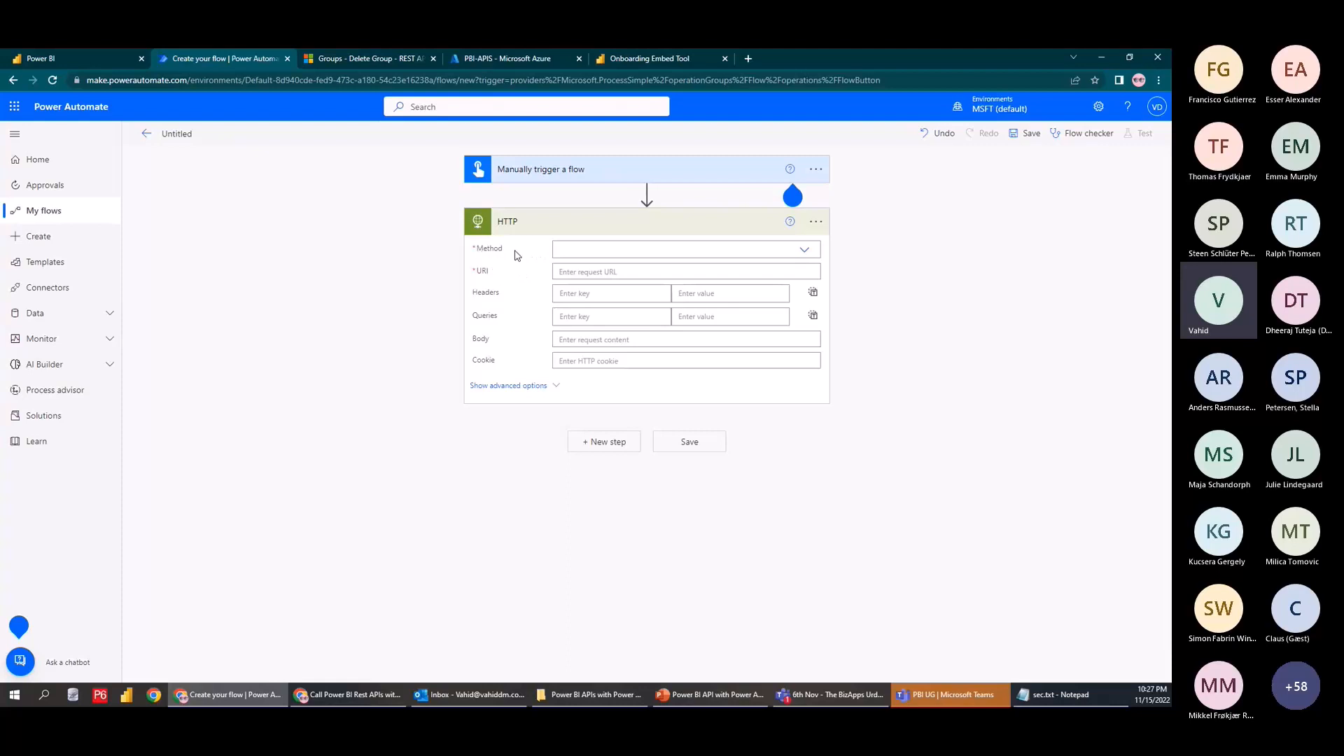
Zoom the page to 125% and list the HTTP methods, comparing them with the REST API Methods slide
{"action": "key", "text": "ctrl+plus"}
{"action": "left_click", "coordinate": [865, 296]}
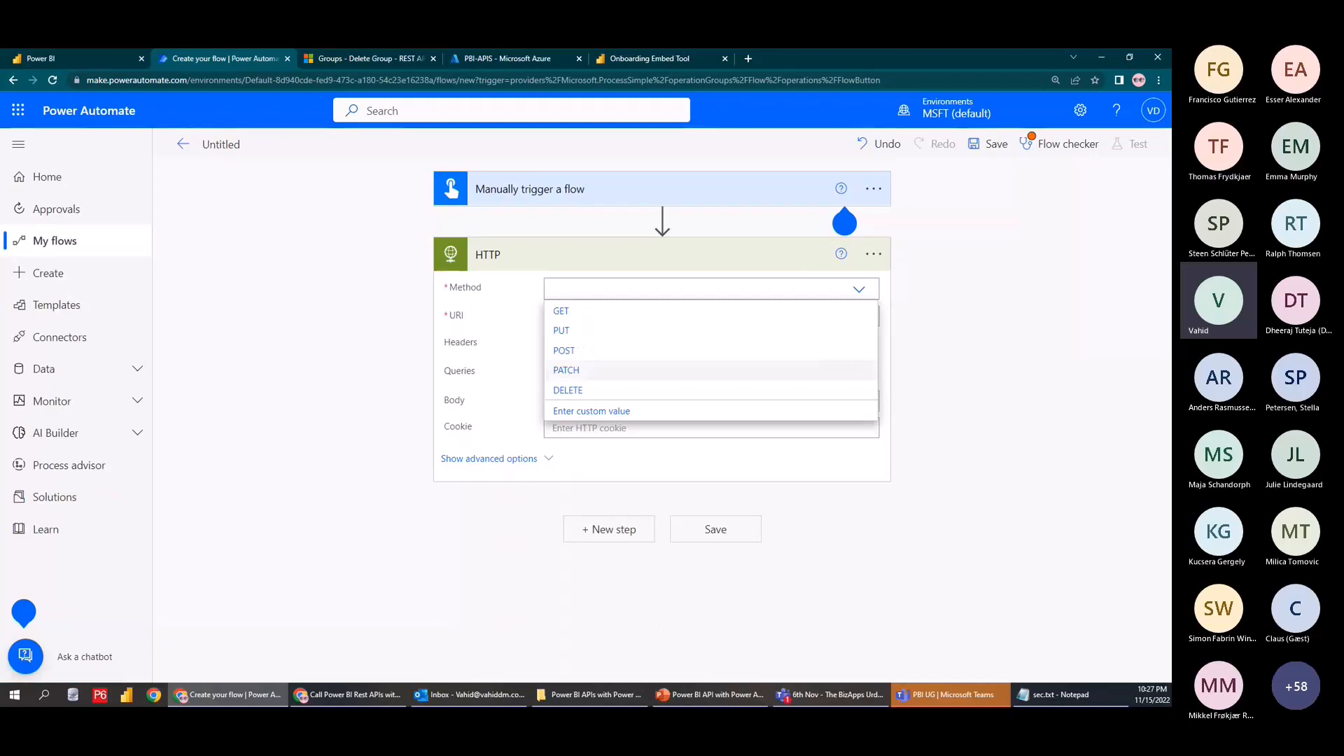
{"action": "key", "text": "alt+Tab"}
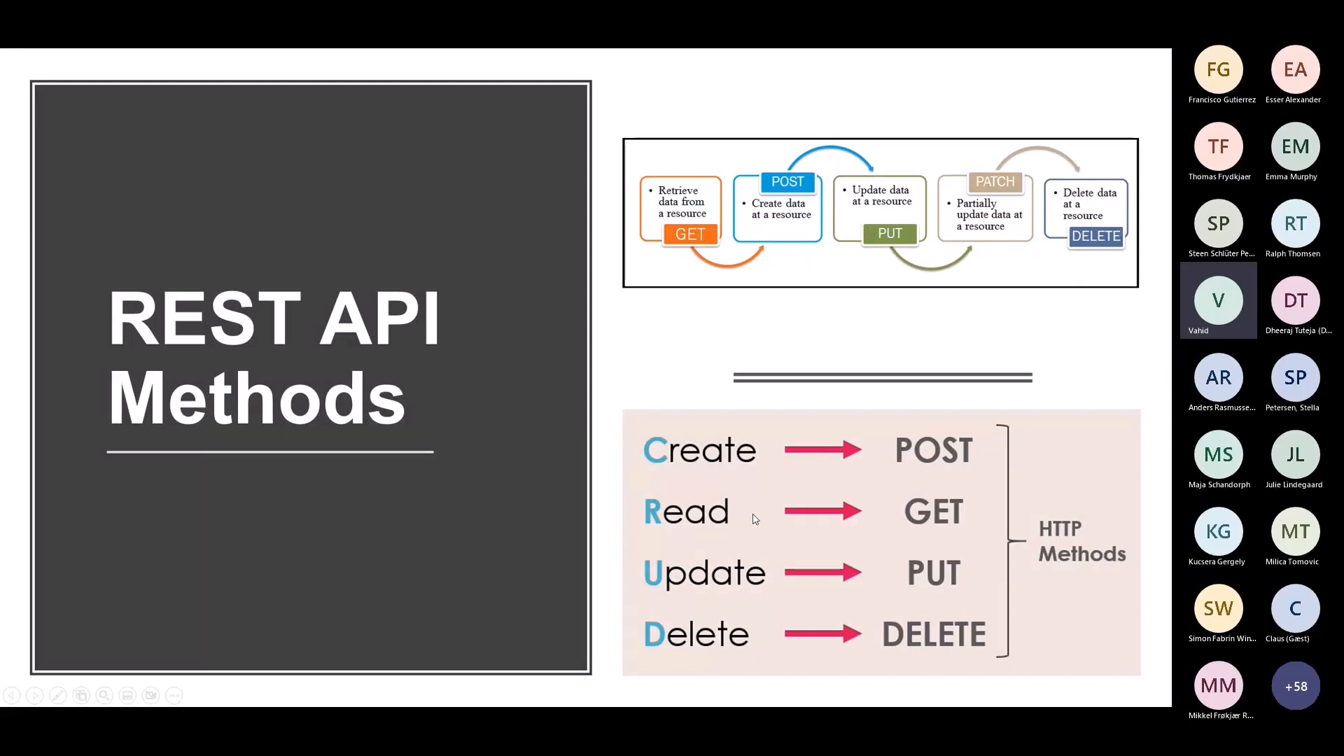
{"action": "key", "text": "Escape"}
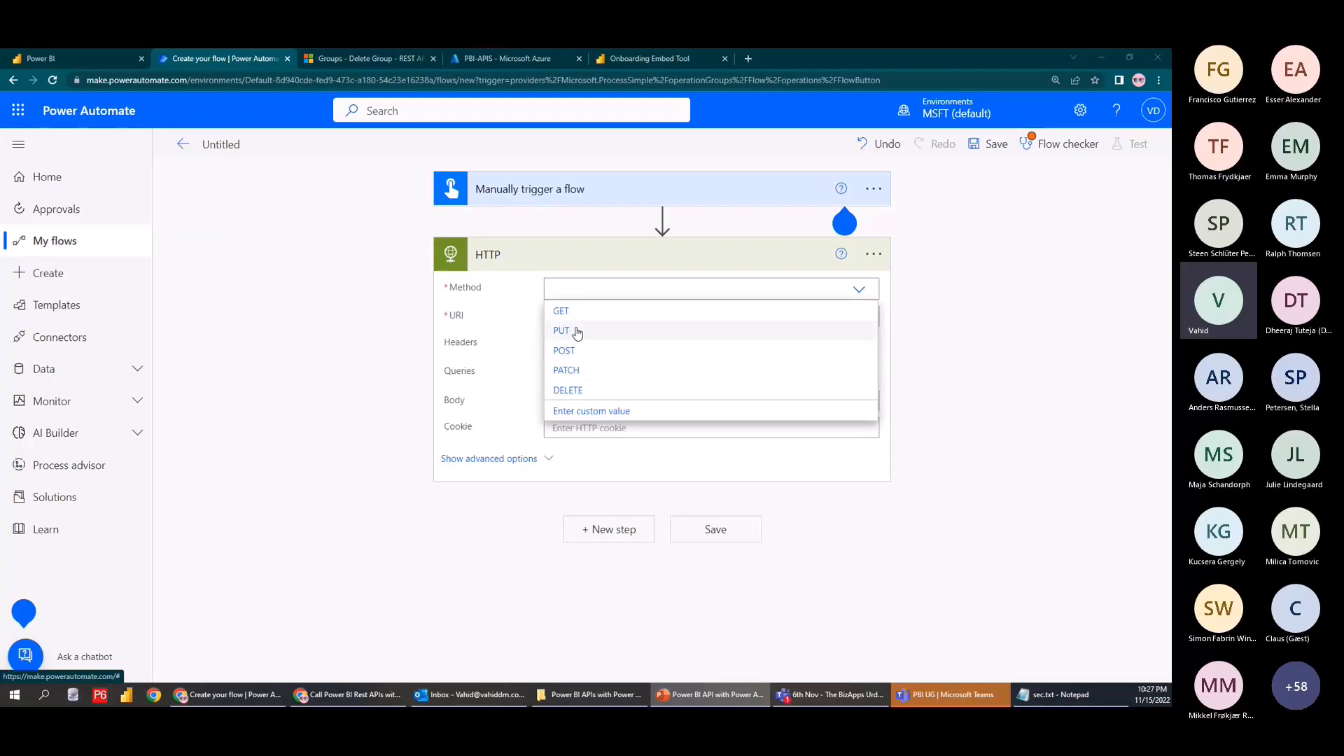
Open the Get Groups API reference on Microsoft Learn and note its GET request
{"action": "left_click", "coordinate": [366, 56]}
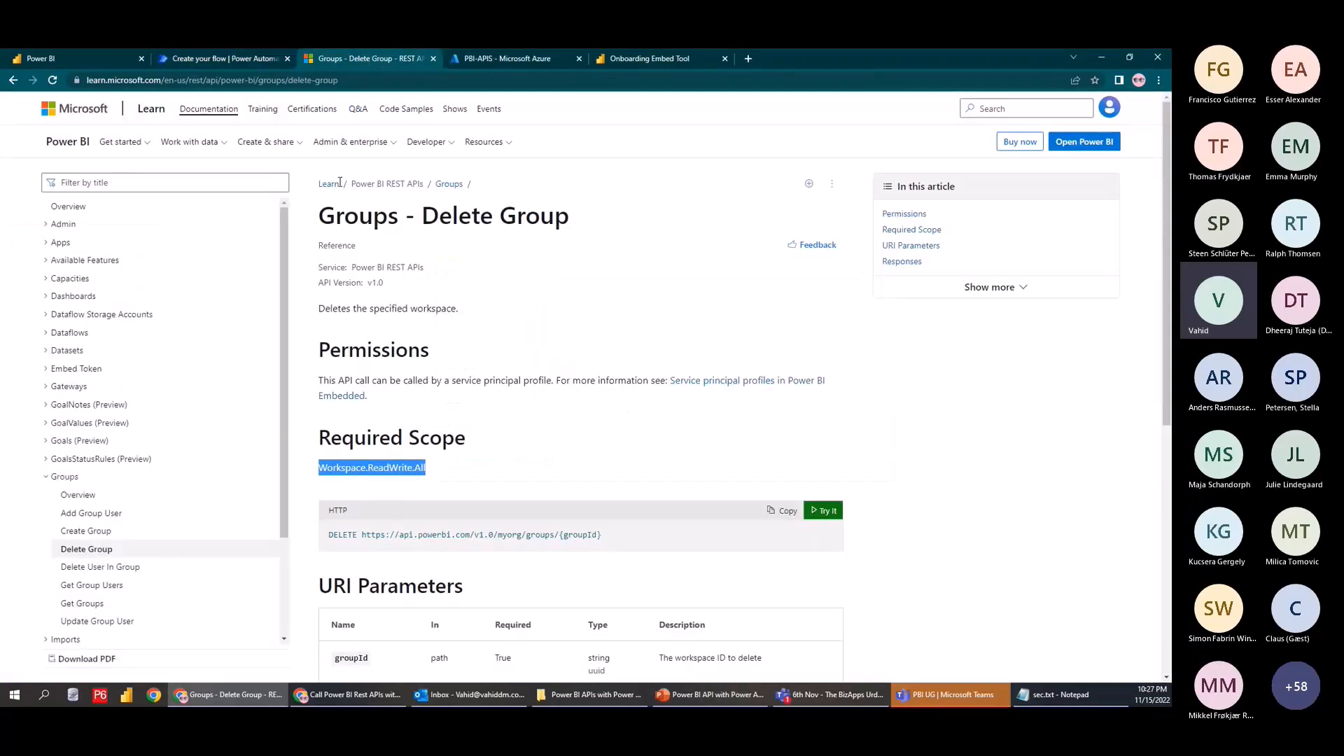
{"action": "scroll", "coordinate": [133, 483], "scroll_direction": "down", "scroll_amount": 1}
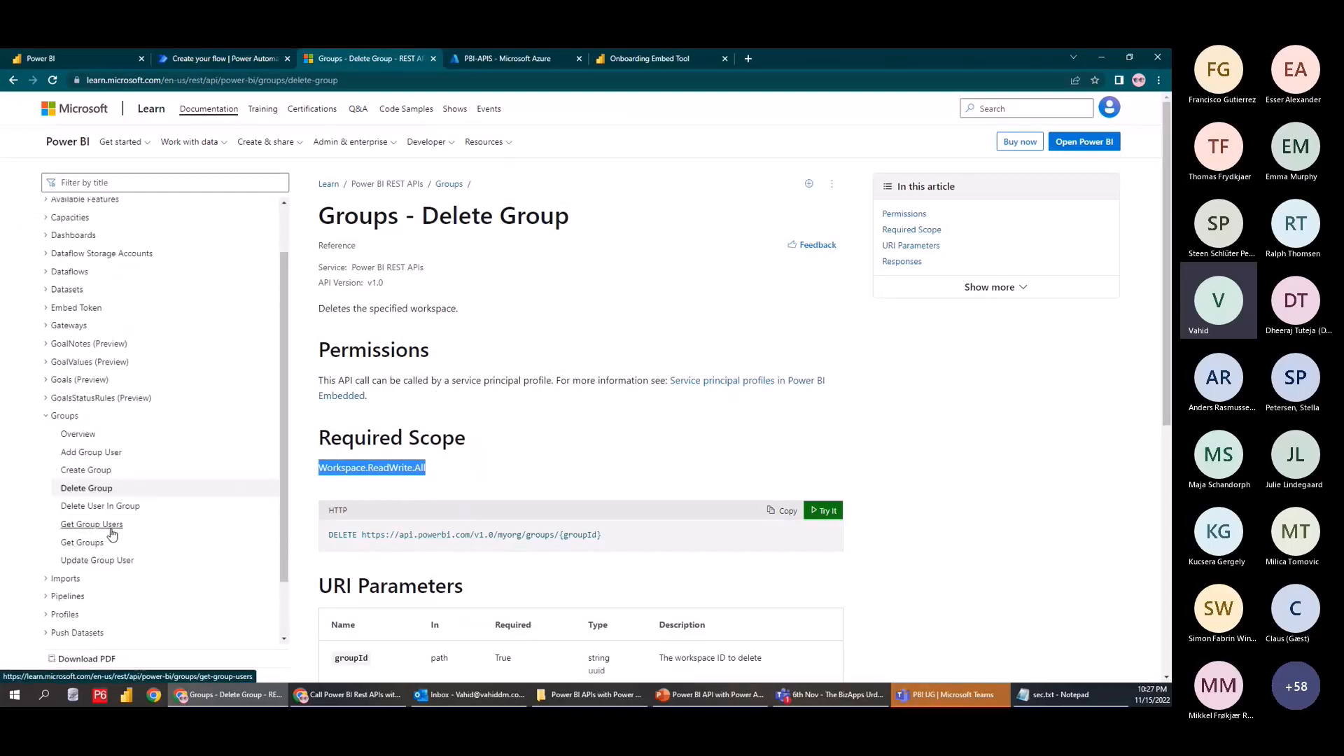
{"action": "left_click", "coordinate": [94, 543]}
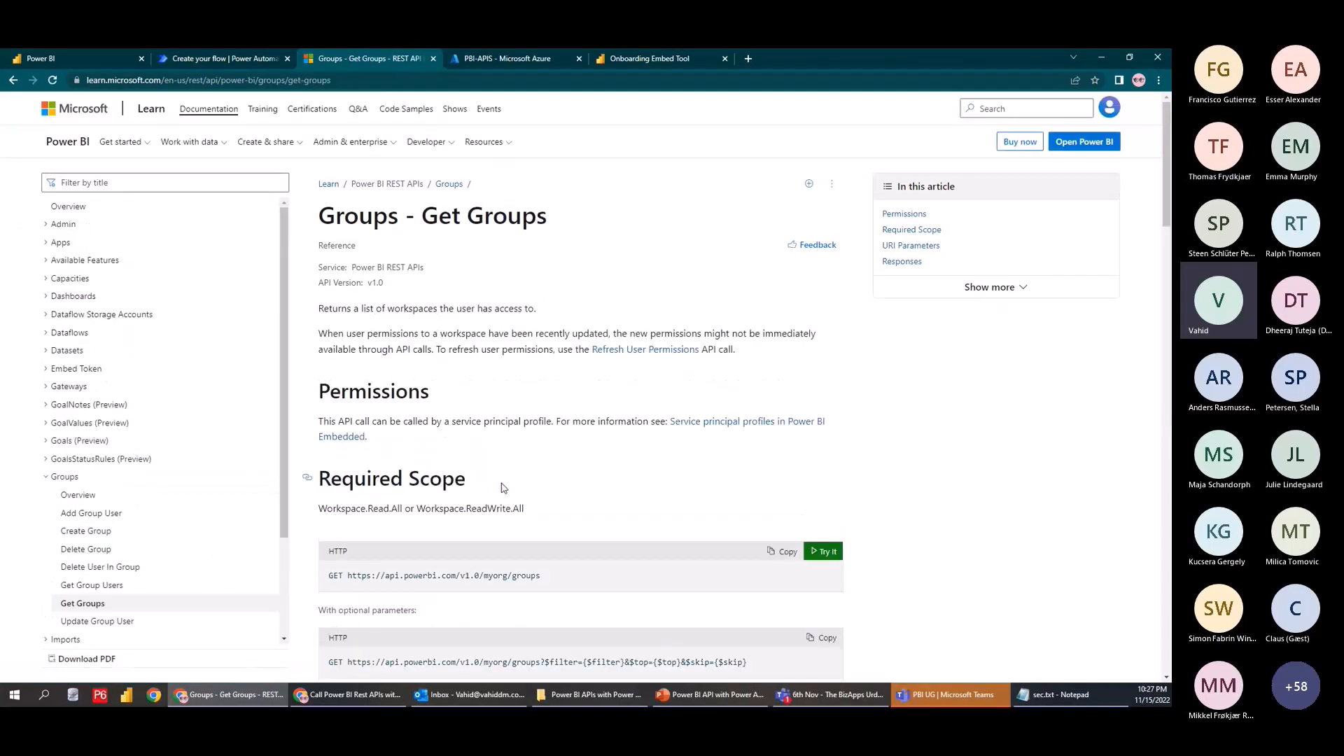
{"action": "scroll", "coordinate": [505, 488], "scroll_direction": "down", "scroll_amount": 1}
{"action": "double_click", "coordinate": [514, 159]}
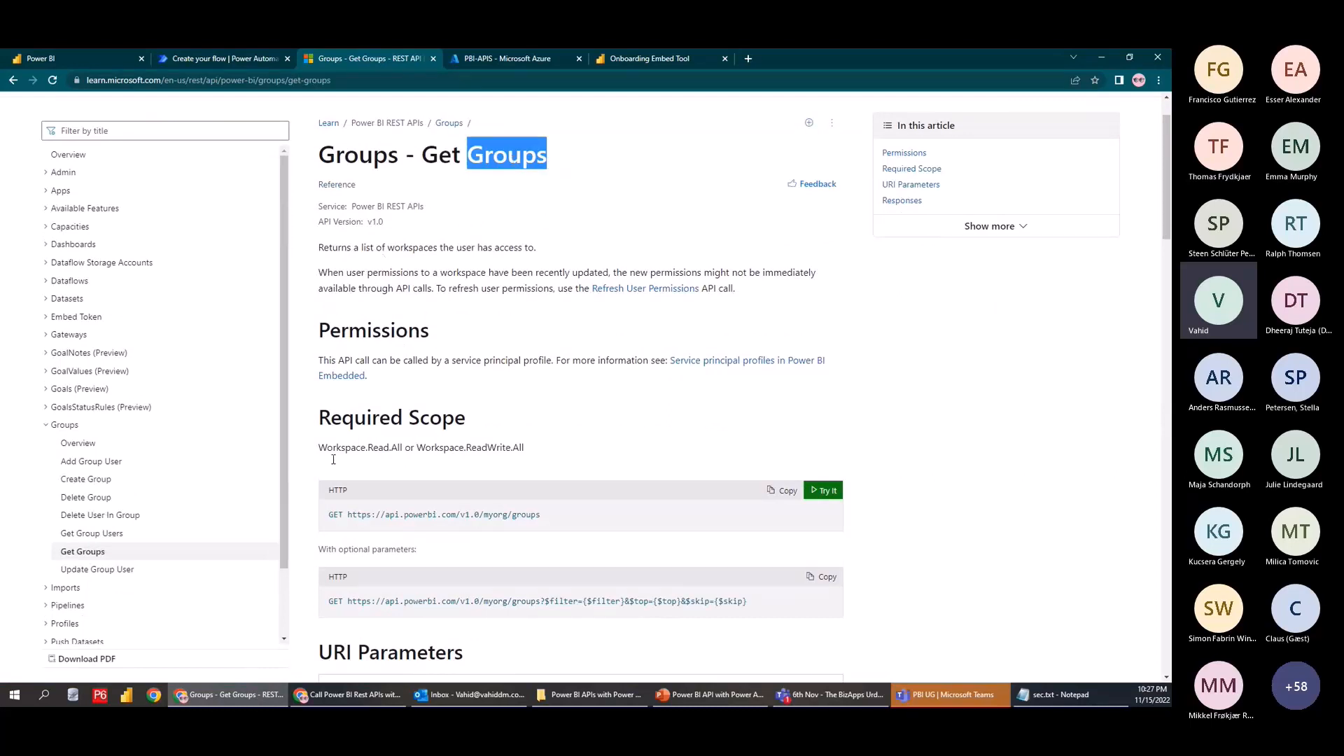
{"action": "double_click", "coordinate": [338, 491]}
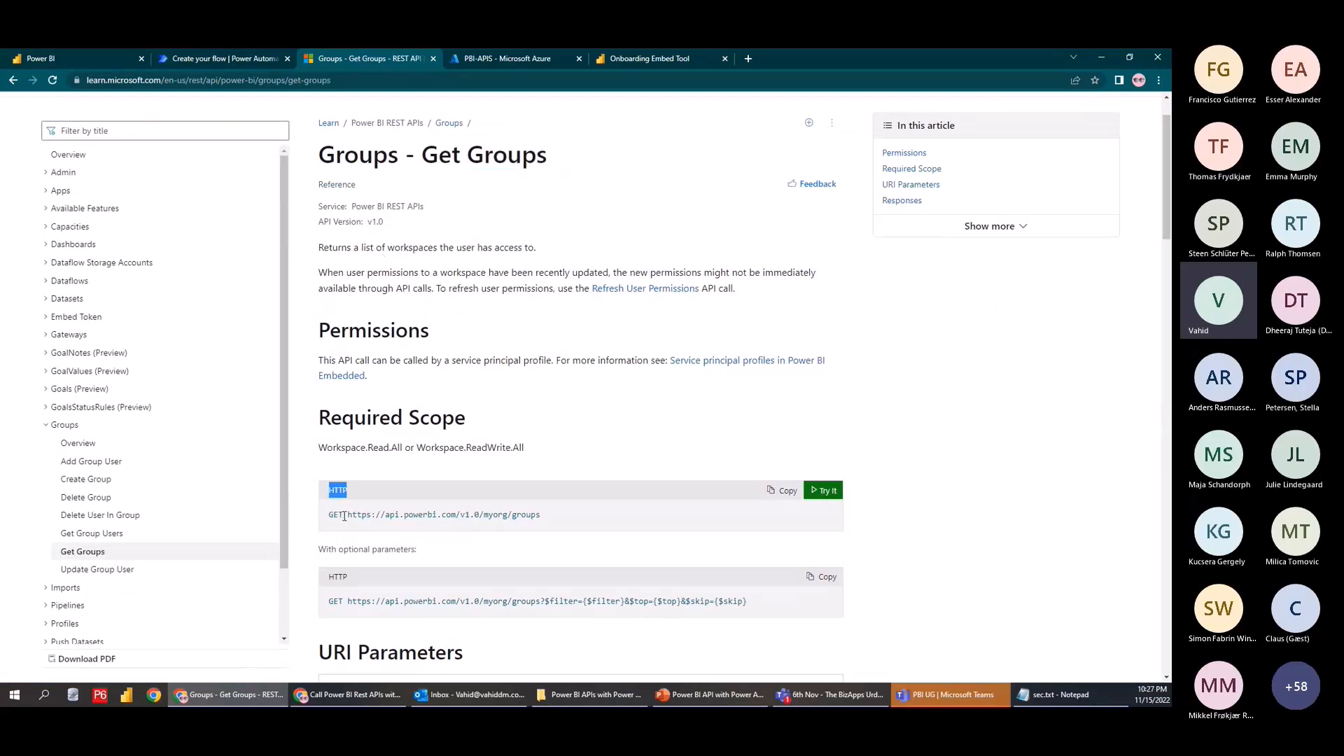
{"action": "left_click_drag", "start_coordinate": [343, 516], "coordinate": [338, 516]}
Compare with Delete Group's DELETE verb, reopen Get Groups, and return to the flow
{"action": "left_click", "coordinate": [82, 500]}
{"action": "double_click", "coordinate": [348, 536]}
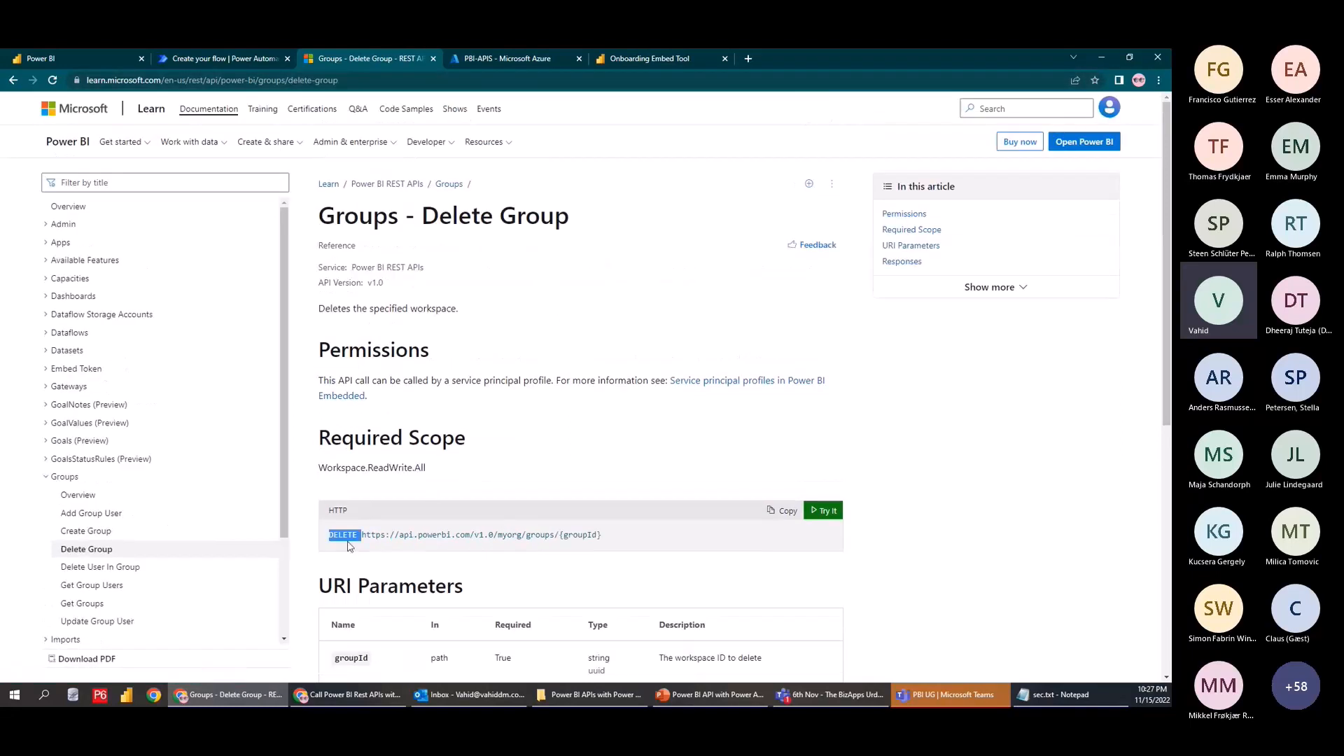
{"action": "left_click", "coordinate": [363, 543]}
{"action": "left_click_drag", "start_coordinate": [364, 536], "coordinate": [329, 535]}
{"action": "left_click", "coordinate": [67, 602]}
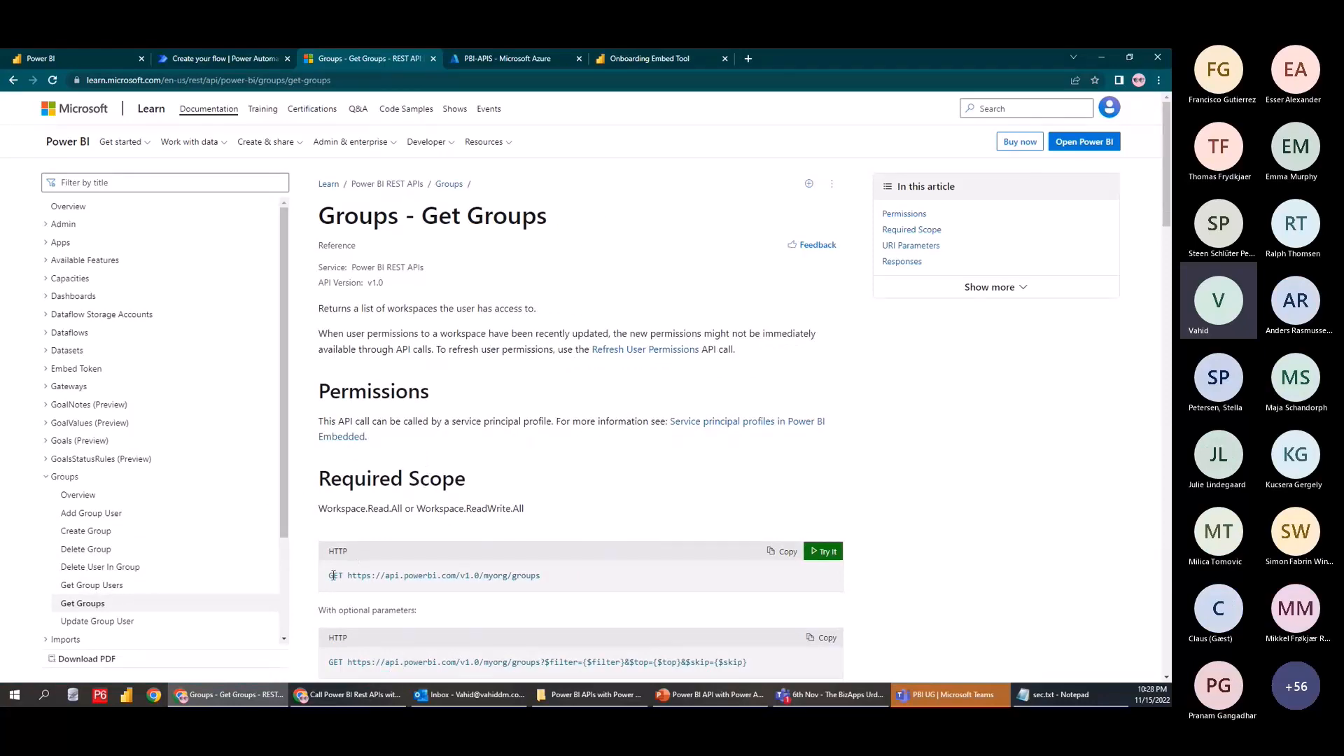
{"action": "left_click", "coordinate": [507, 59]}
{"action": "left_click", "coordinate": [224, 58]}
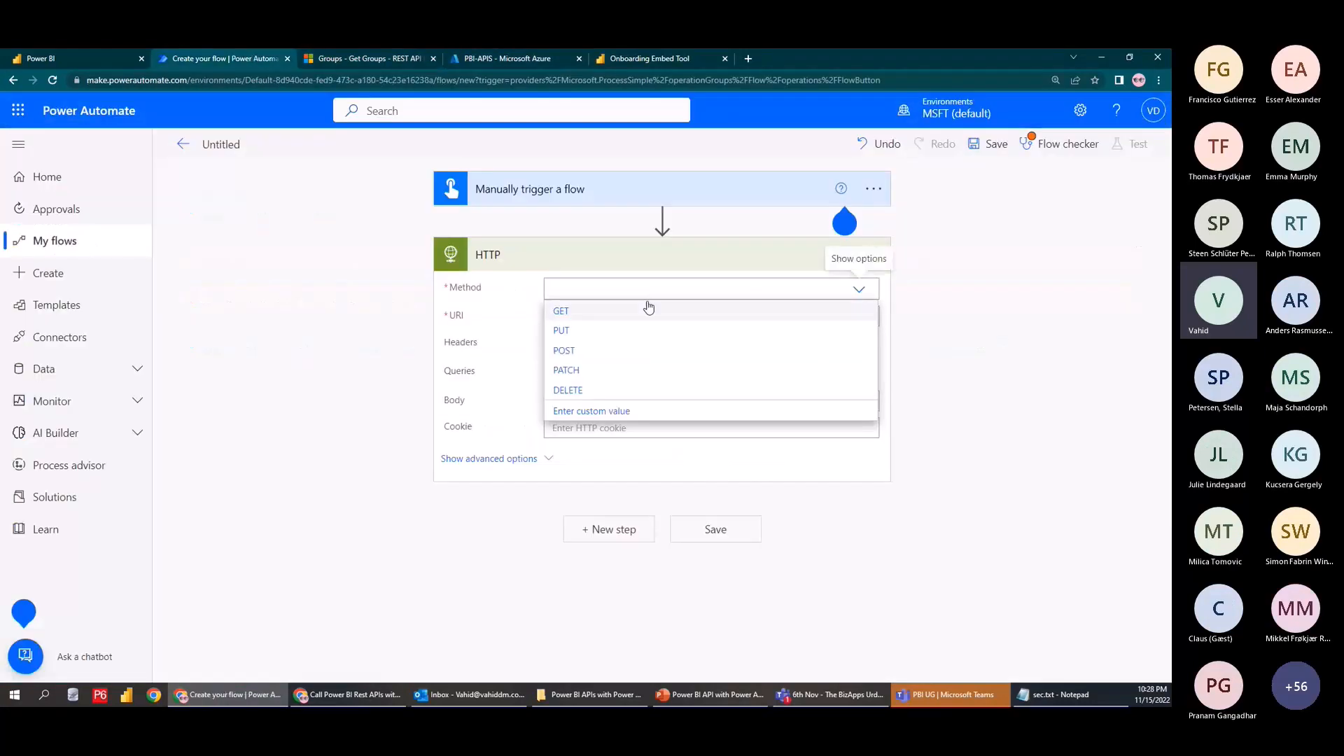
{"action": "left_click", "coordinate": [606, 315]}
{"action": "left_click", "coordinate": [369, 58]}
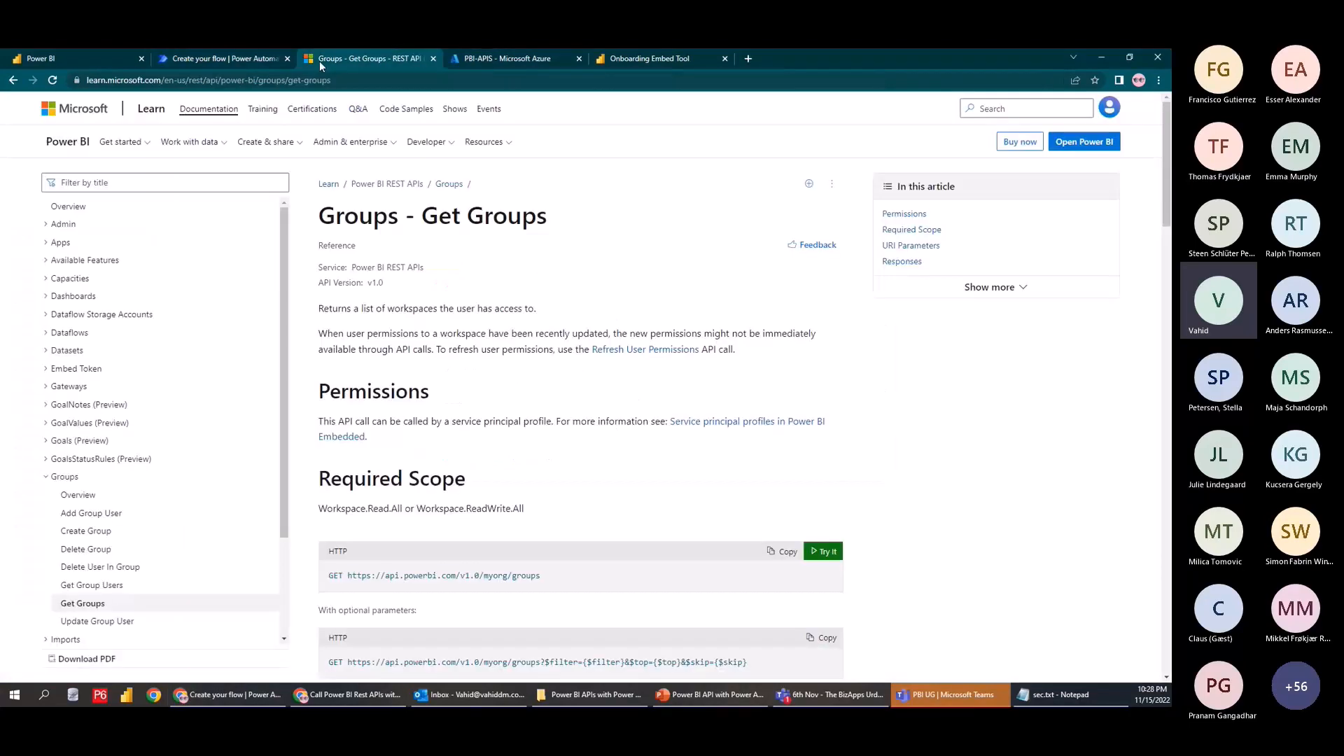
{"action": "left_click_drag", "start_coordinate": [540, 575], "coordinate": [348, 576]}
{"action": "key", "text": "ctrl+c"}
{"action": "left_click", "coordinate": [224, 58]}
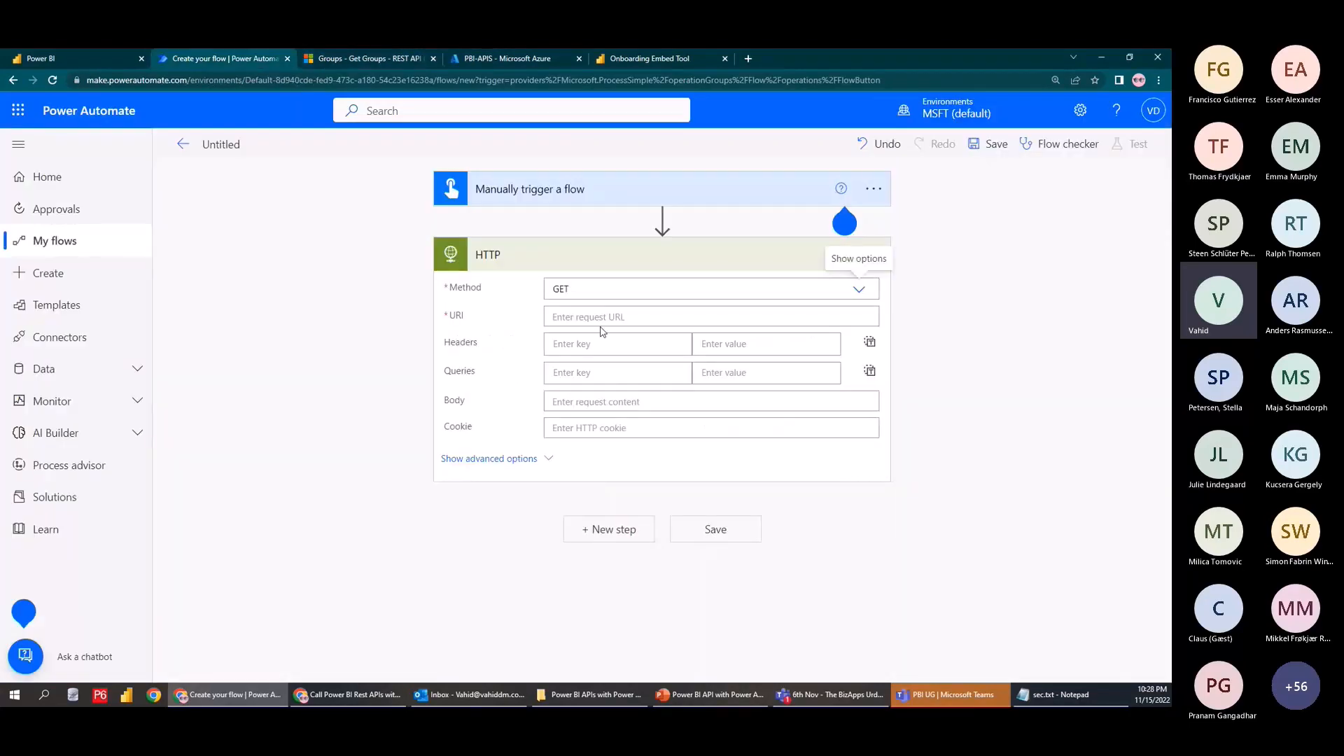
{"action": "left_click", "coordinate": [621, 308]}
{"action": "key", "text": "ctrl+v"}
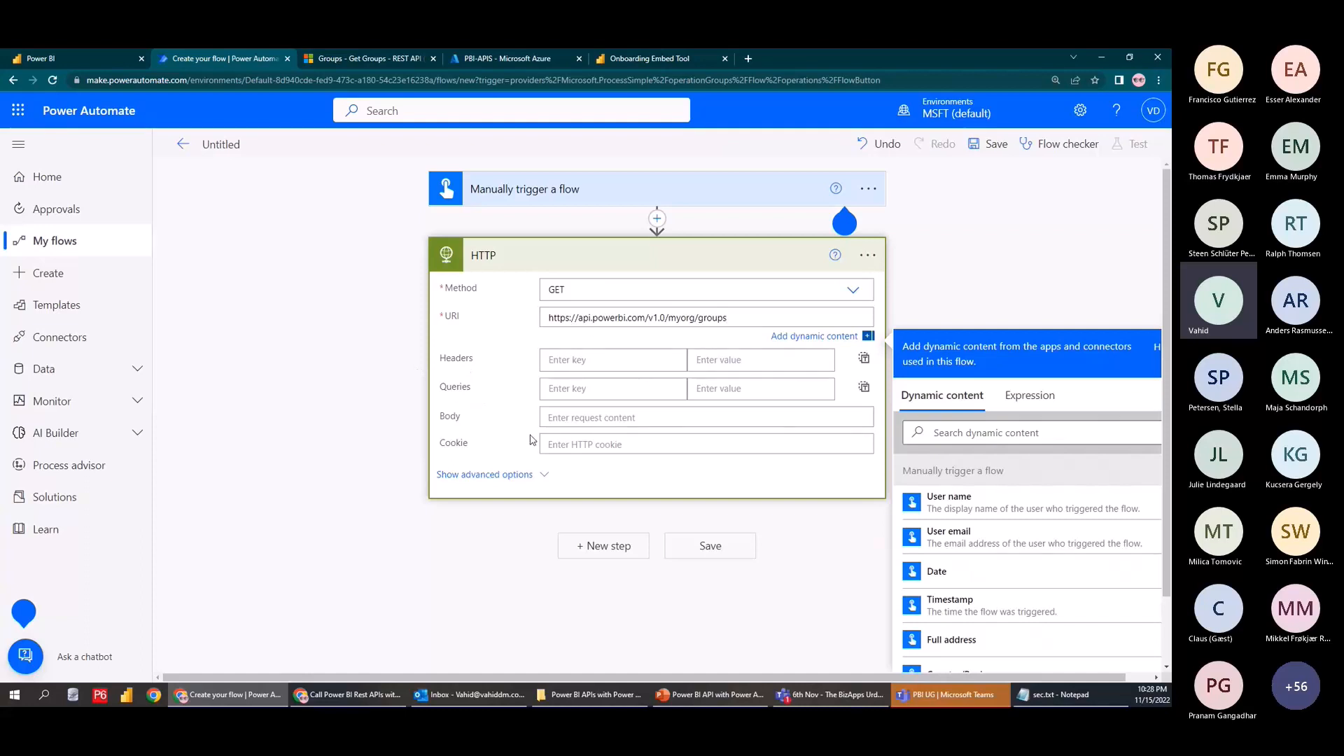
Set the HTTP action's Authentication to Active Directory OAuth under advanced options
{"action": "left_click", "coordinate": [516, 475]}
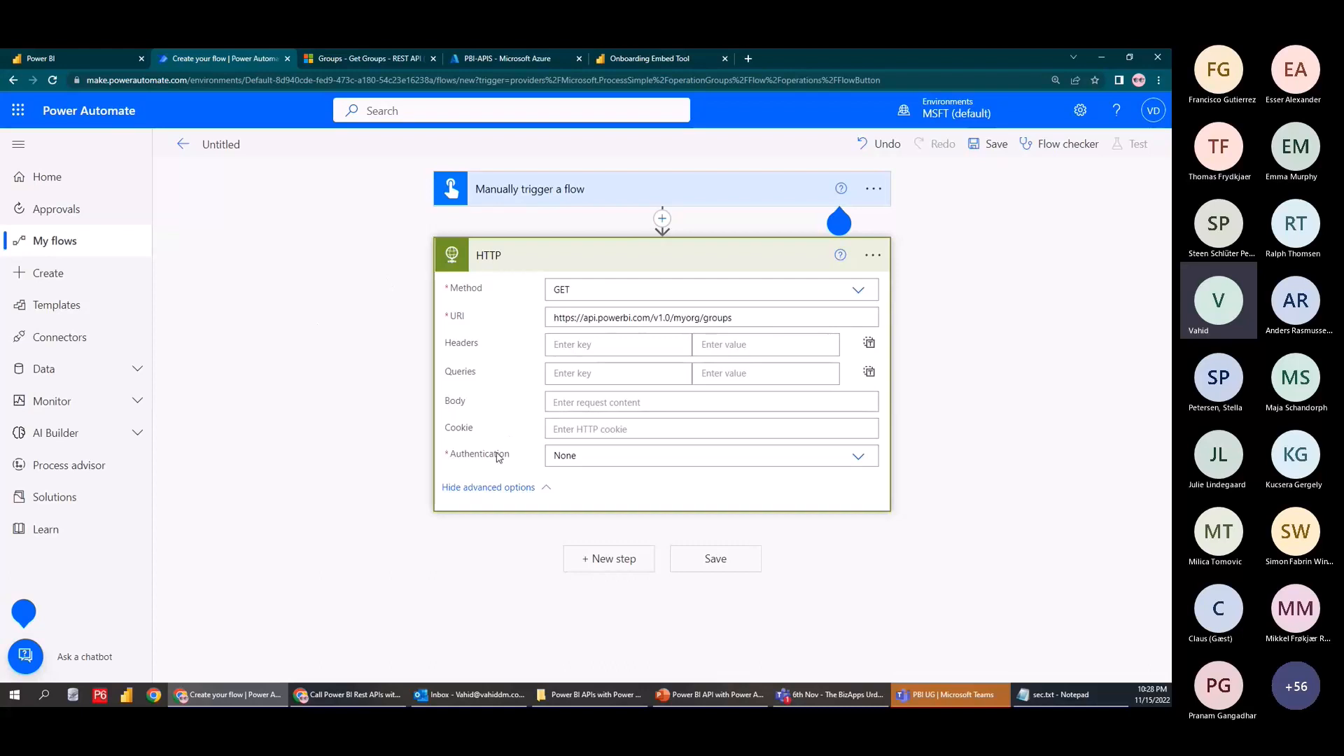
{"action": "left_click", "coordinate": [763, 460]}
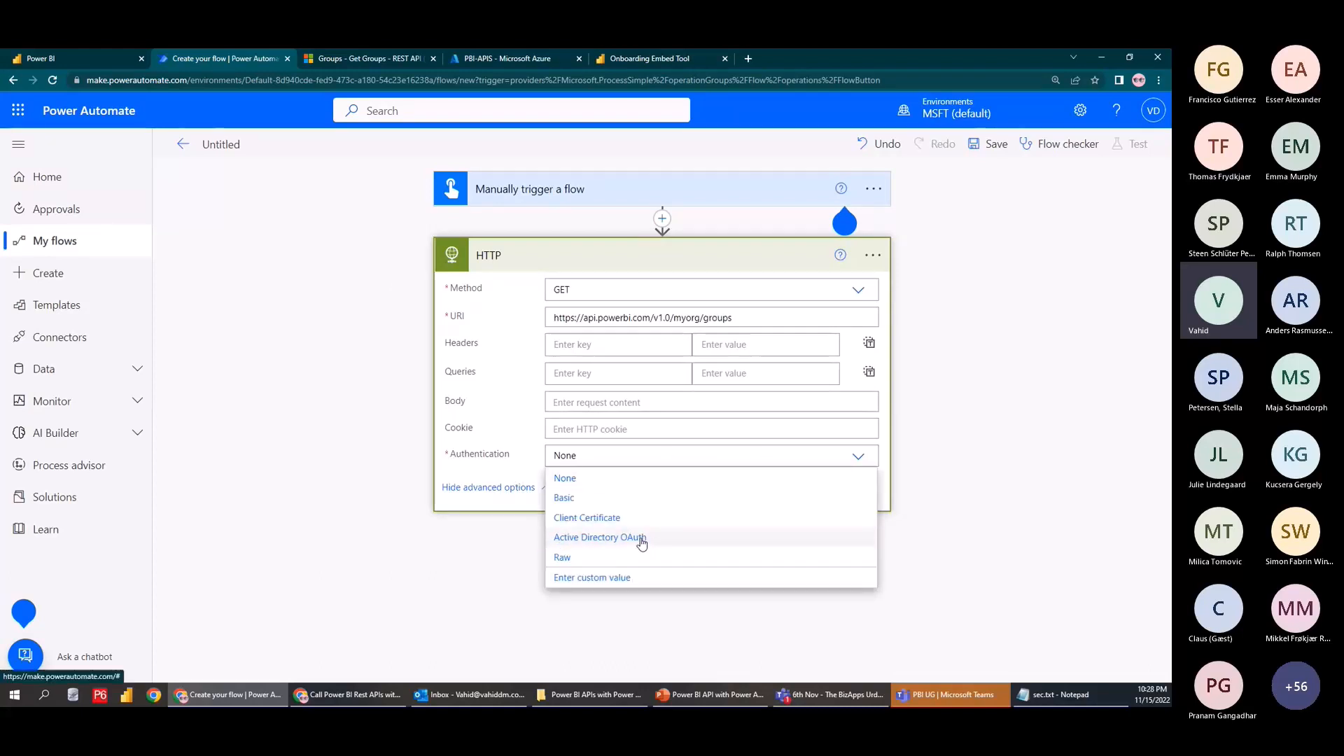
{"action": "left_click", "coordinate": [610, 539]}
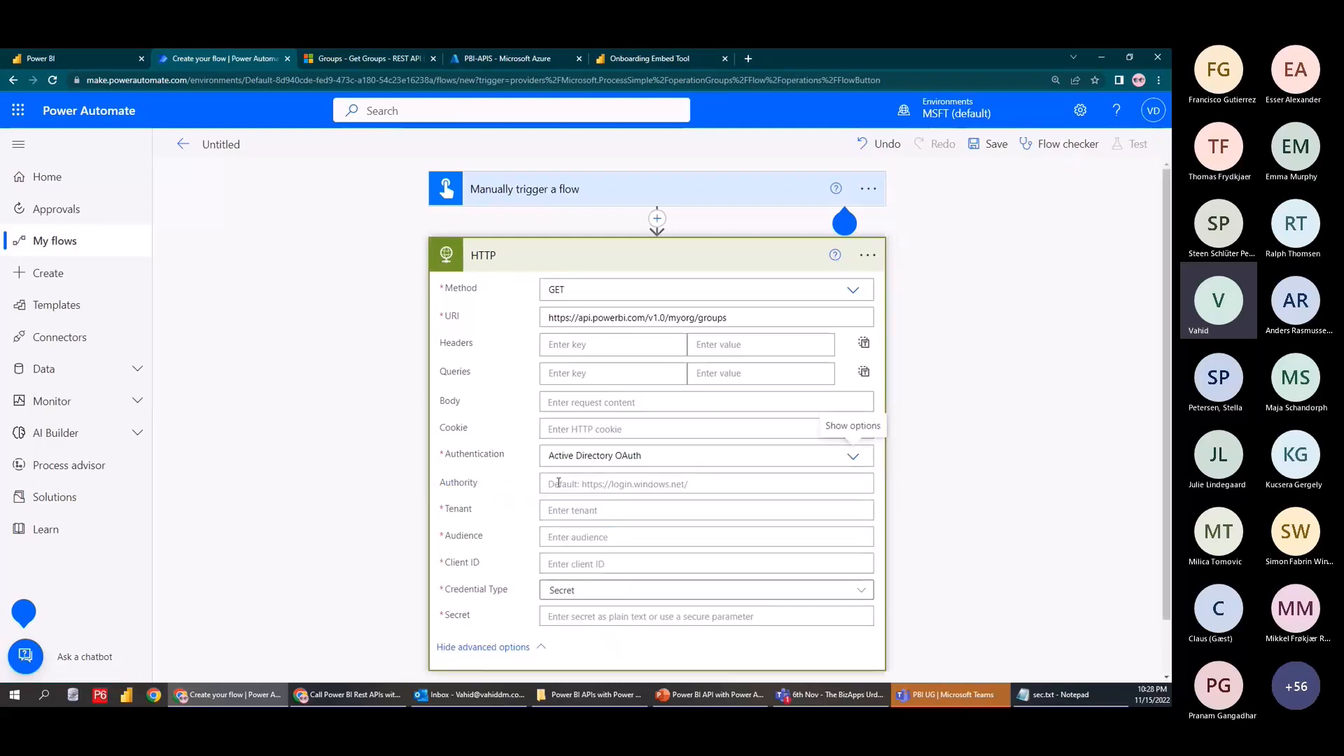
{"action": "scroll", "coordinate": [558, 483], "scroll_direction": "down", "scroll_amount": 1}
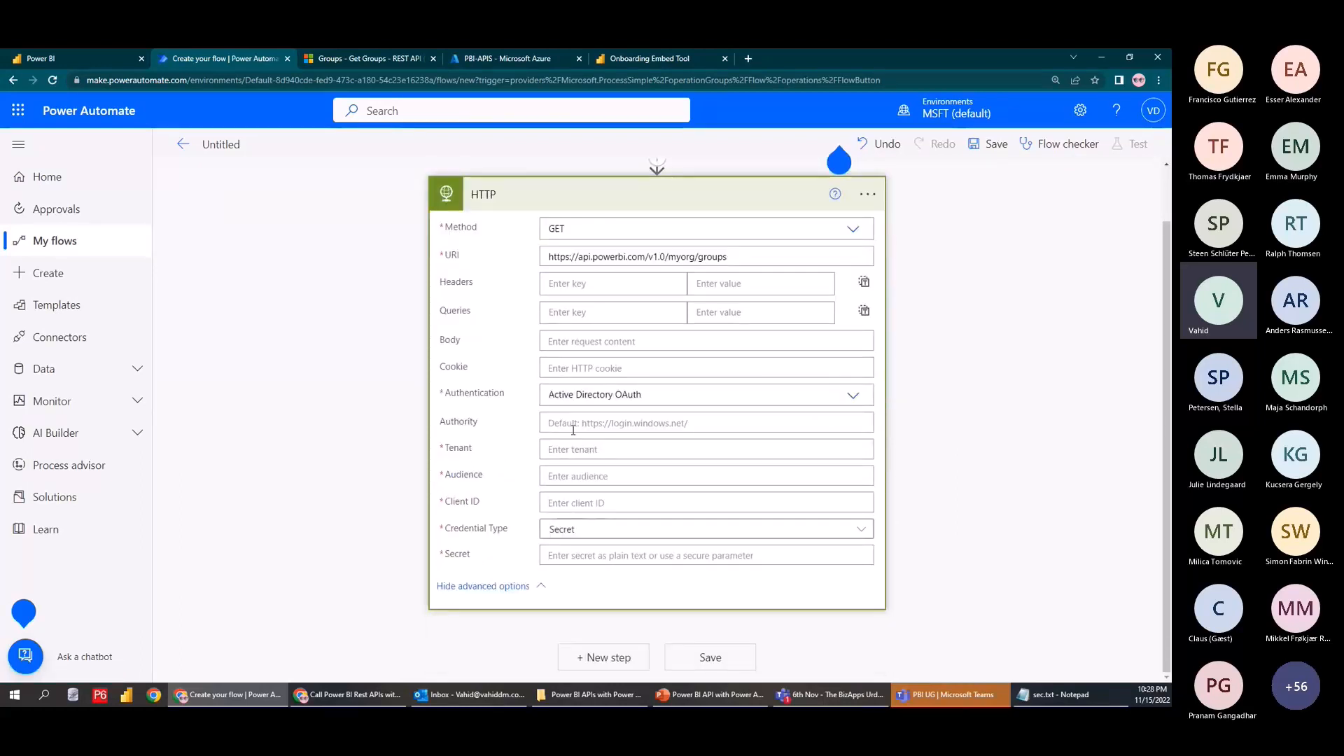
{"action": "left_click", "coordinate": [574, 427]}
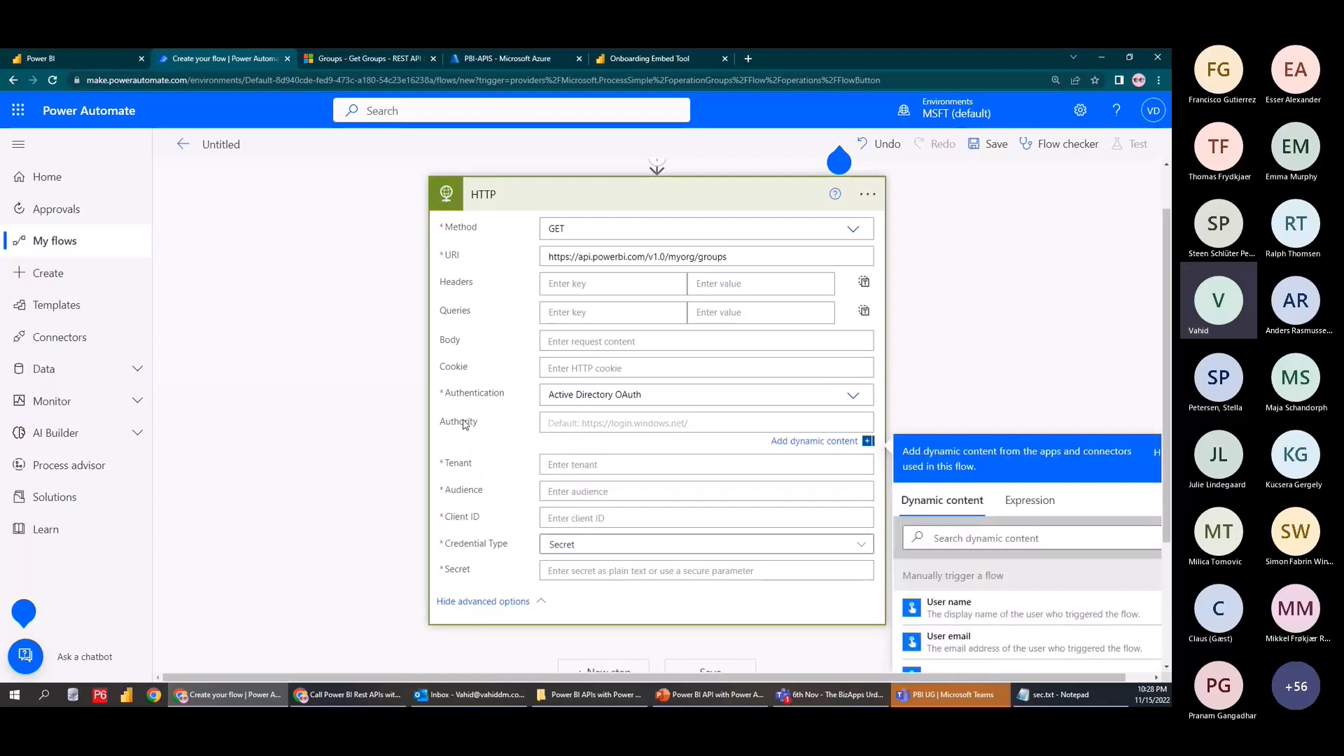
{"action": "left_click", "coordinate": [569, 464]}
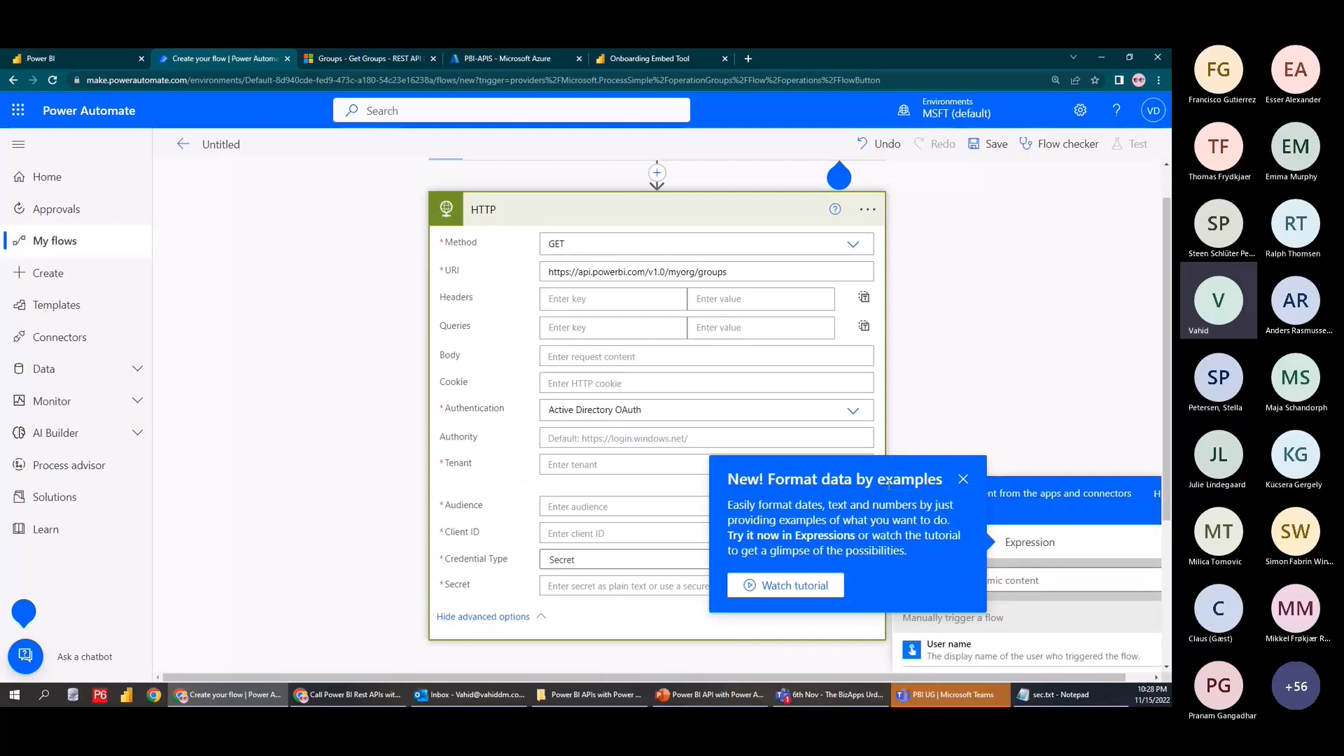
{"action": "left_click", "coordinate": [963, 479]}
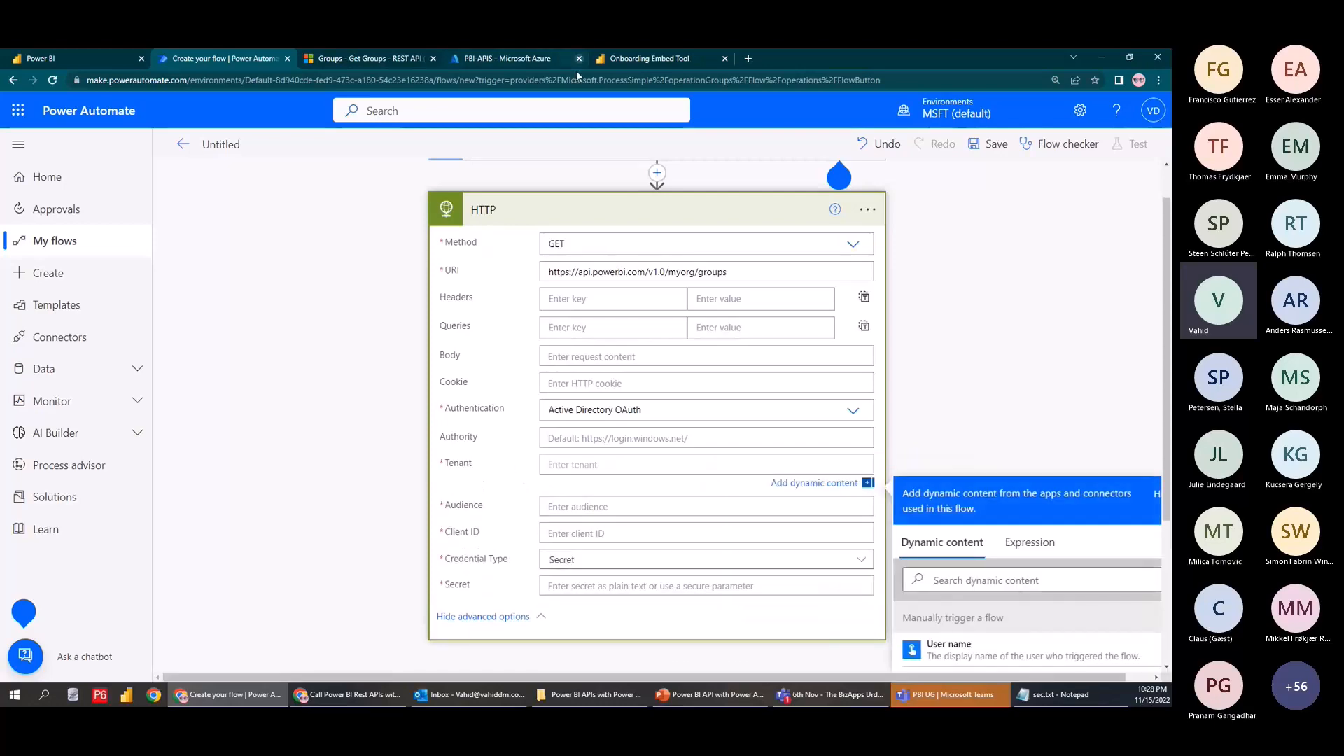
Copy the Directory (tenant) ID from the PBI-APIS Overview blade and go back to the flow
{"action": "left_click", "coordinate": [511, 58]}
{"action": "left_click", "coordinate": [45, 205]}
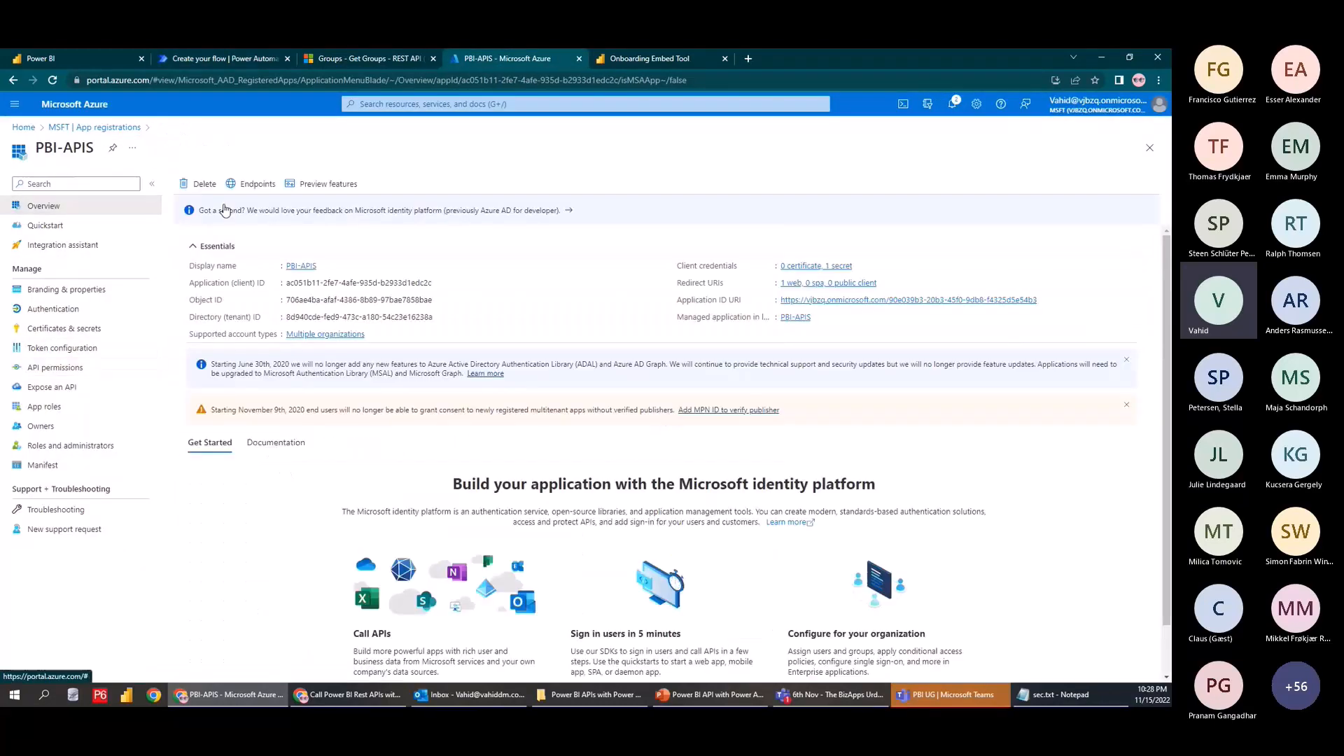
{"action": "triple_click", "coordinate": [226, 321]}
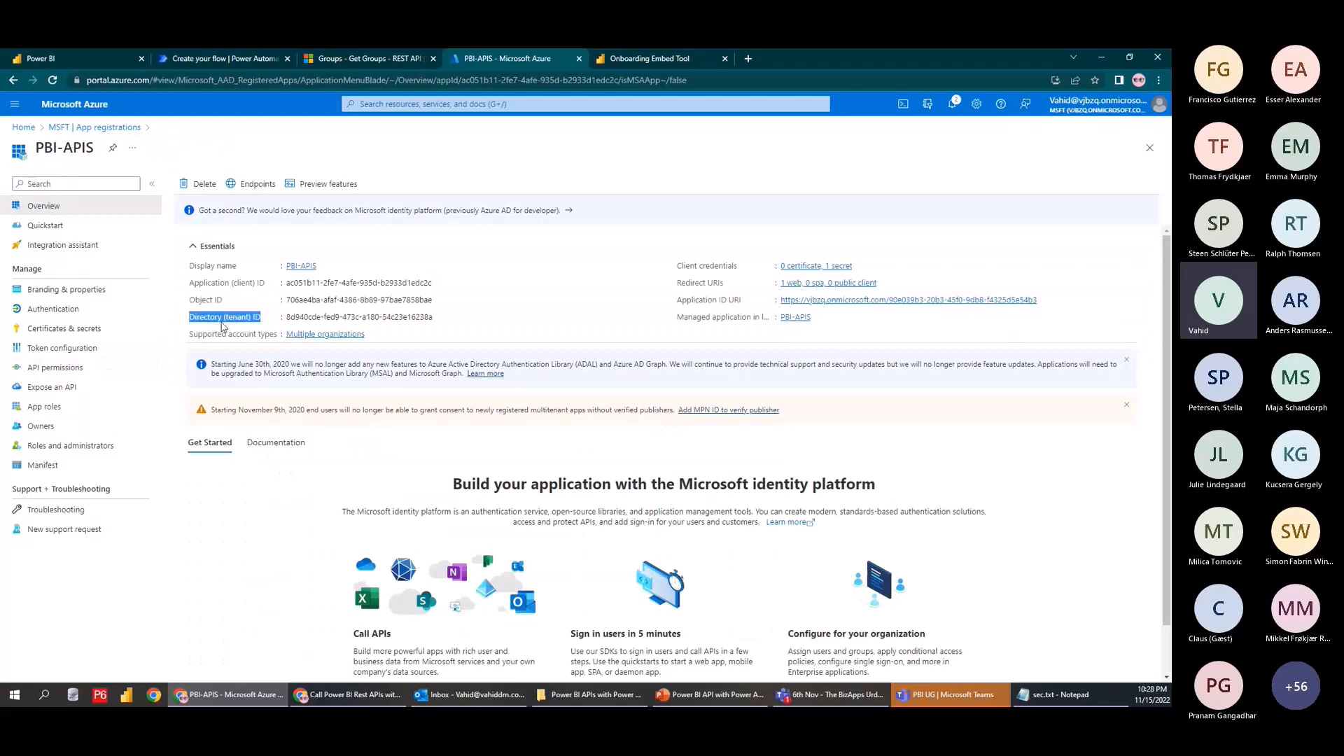
{"action": "left_click_drag", "start_coordinate": [283, 317], "coordinate": [434, 317]}
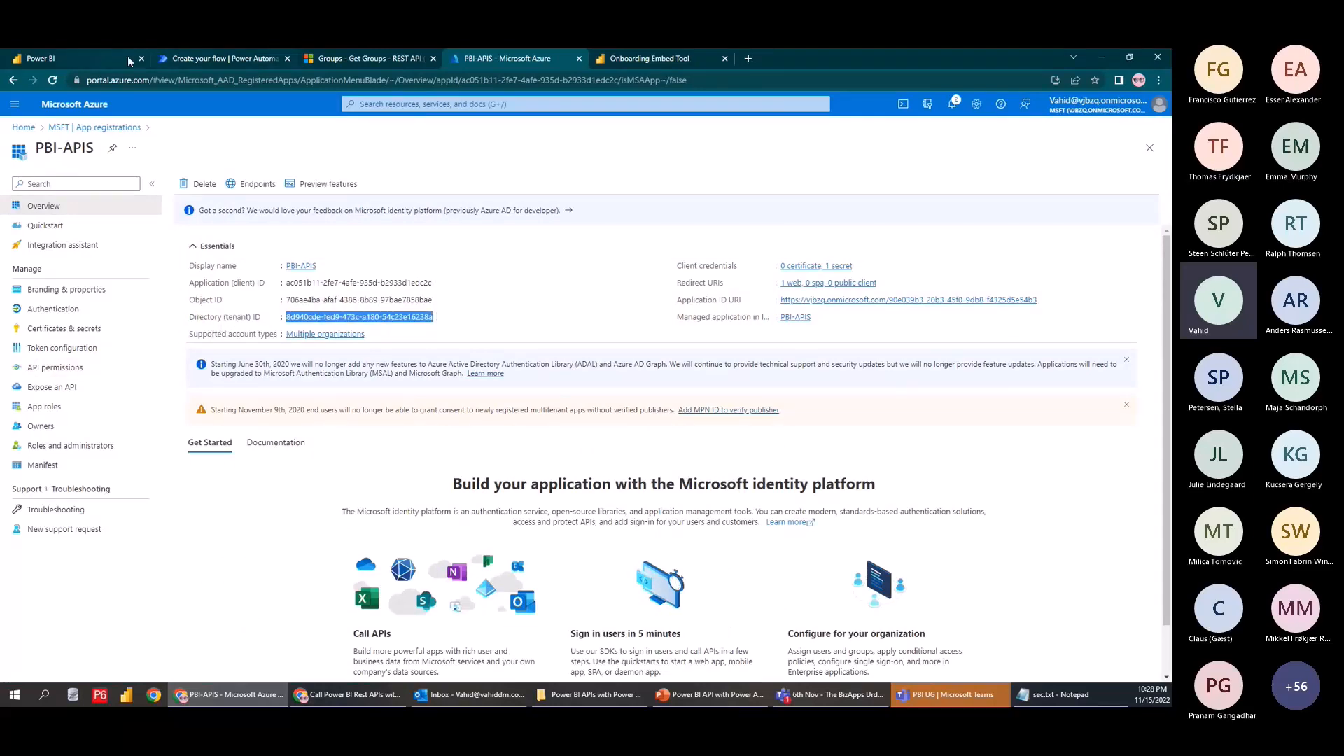
{"action": "left_click", "coordinate": [218, 59]}
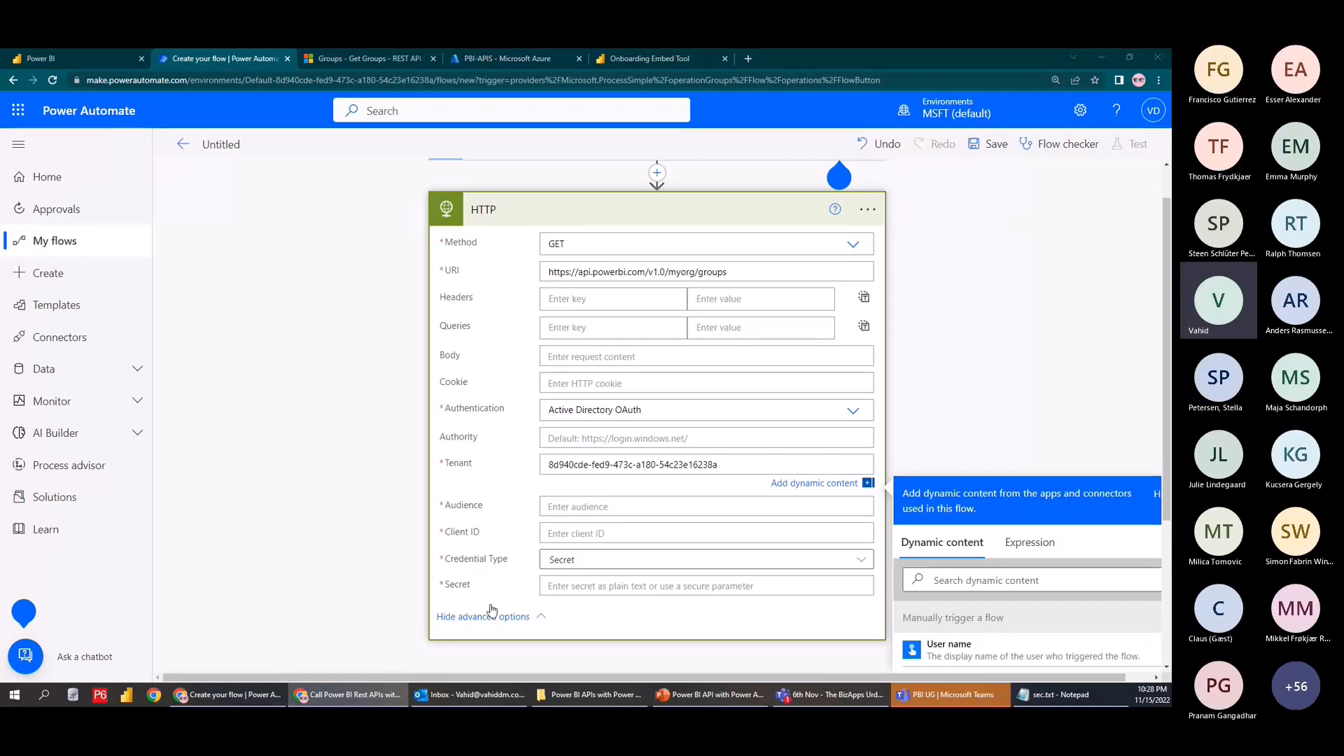
{"action": "left_click", "coordinate": [611, 500]}
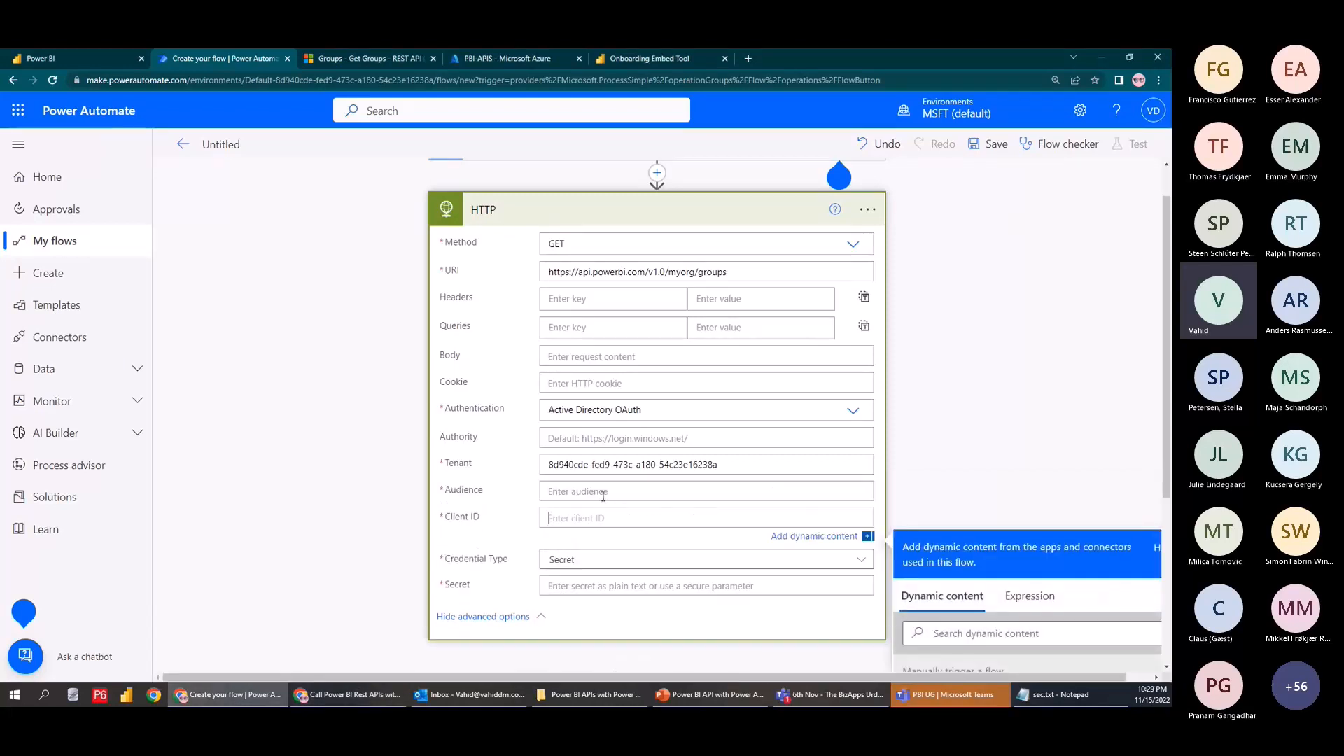
{"action": "type", "text": "https://analysis.windows.net/powerbi/api"}
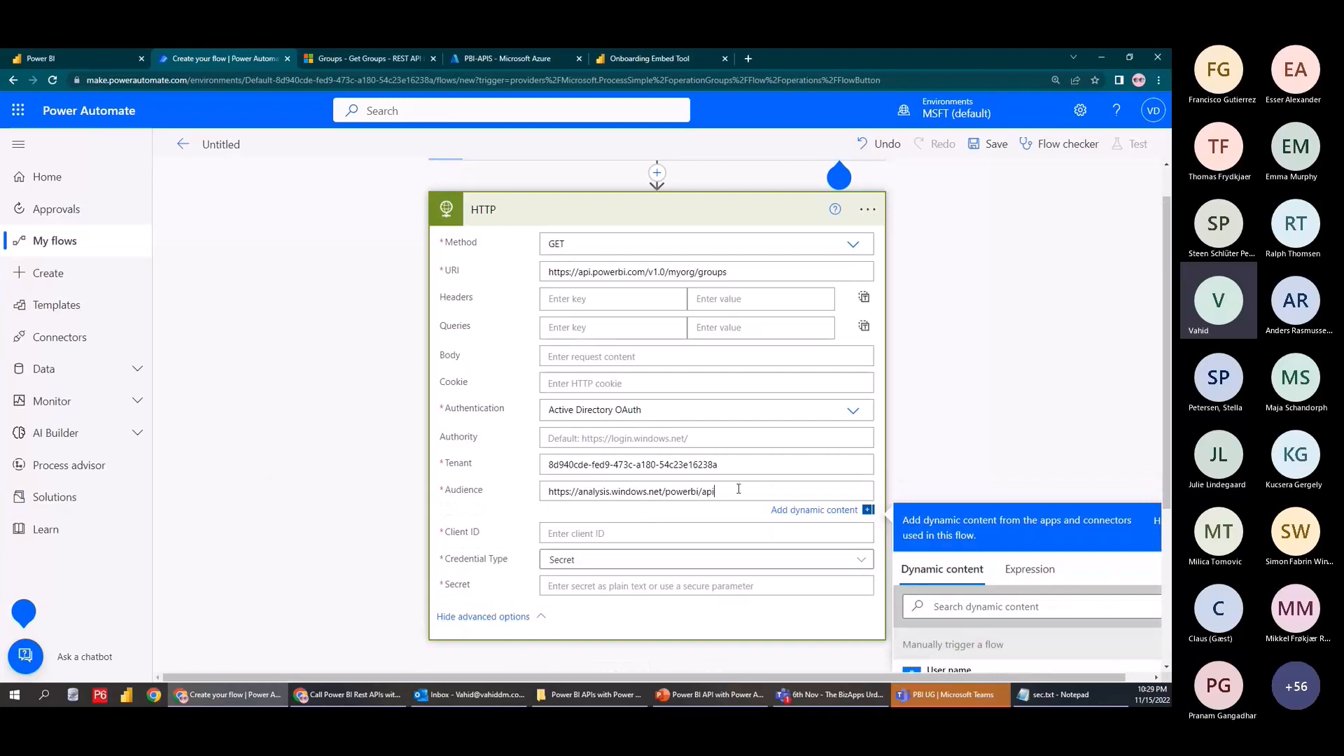
{"action": "key", "text": "alt+Tab"}
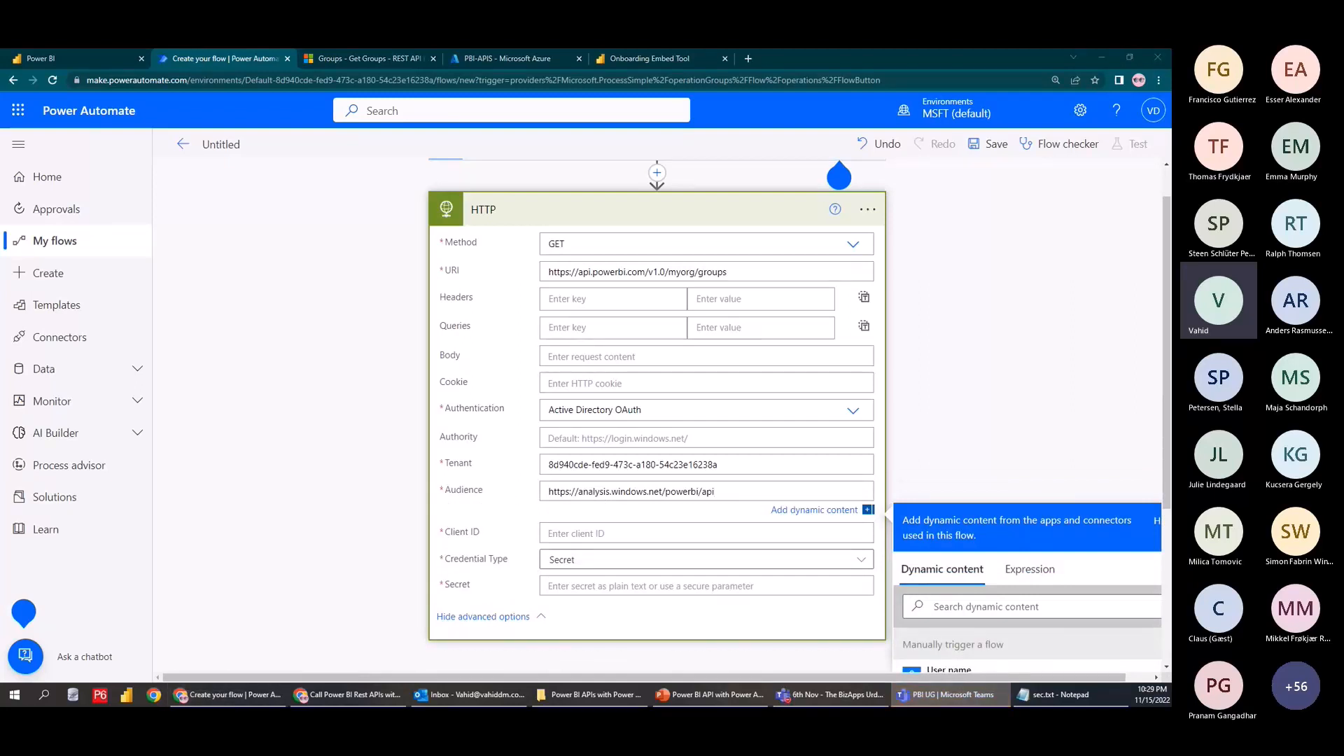
{"action": "left_click", "coordinate": [443, 52]}
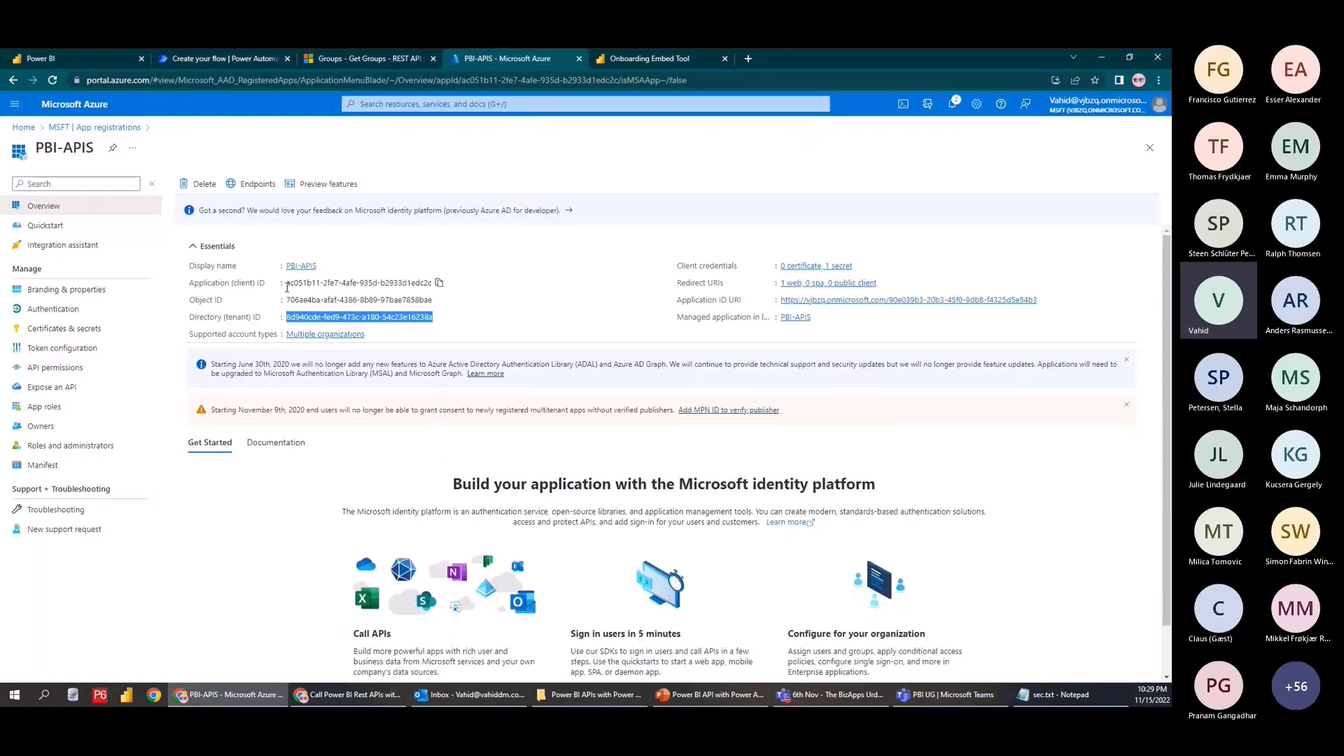
{"action": "left_click_drag", "start_coordinate": [287, 285], "coordinate": [432, 283]}
{"action": "key", "text": "ctrl+c"}
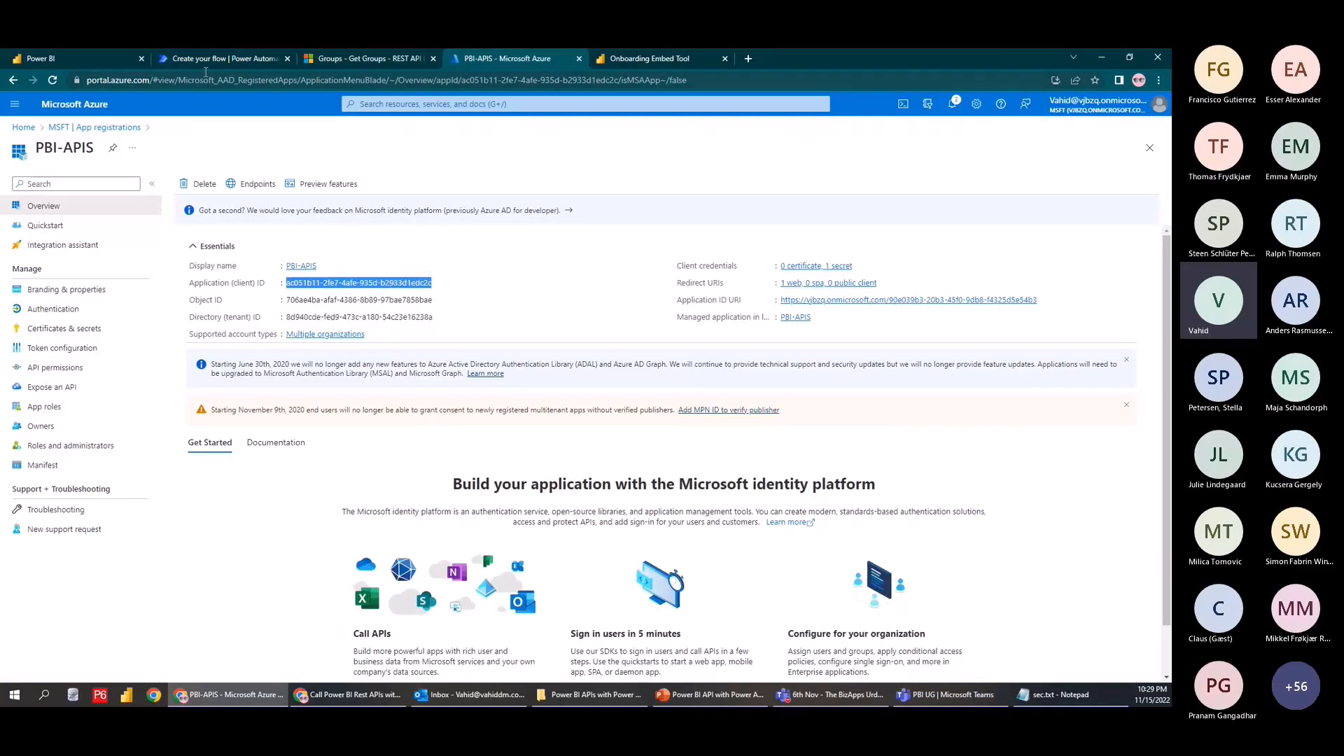
{"action": "left_click", "coordinate": [178, 52]}
{"action": "key", "text": "ctrl+v"}
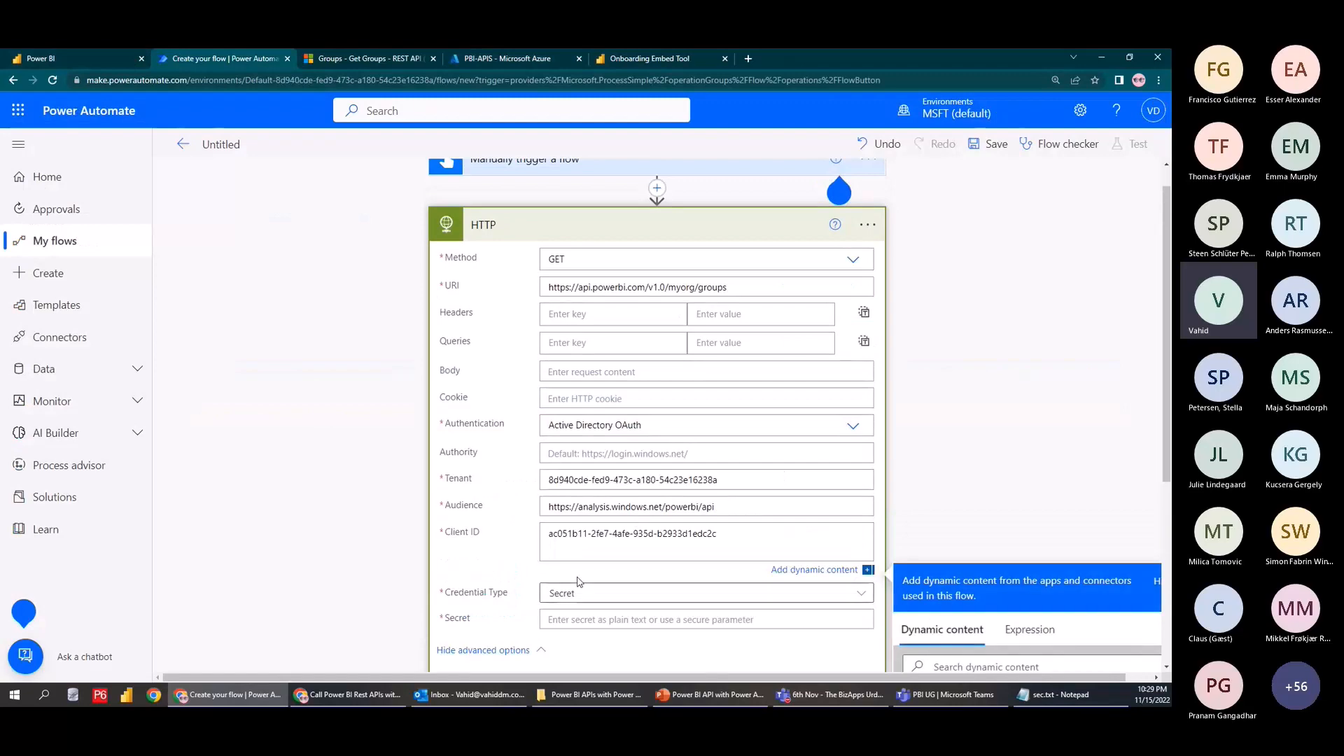
{"action": "key", "text": "BackSpace"}
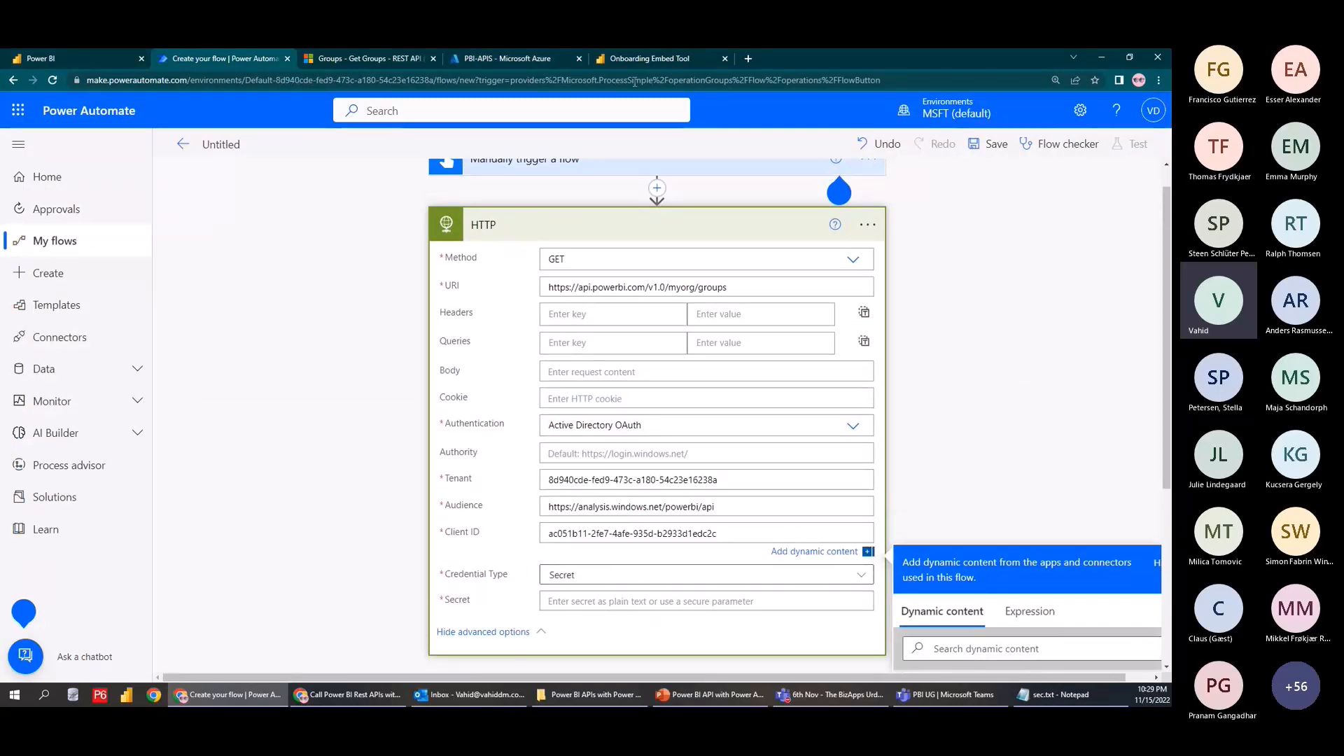
Paste the application secret from the embedding setup summary into the Secret field
{"action": "left_click", "coordinate": [641, 58]}
{"action": "left_click", "coordinate": [224, 58]}
{"action": "left_click", "coordinate": [594, 597]}
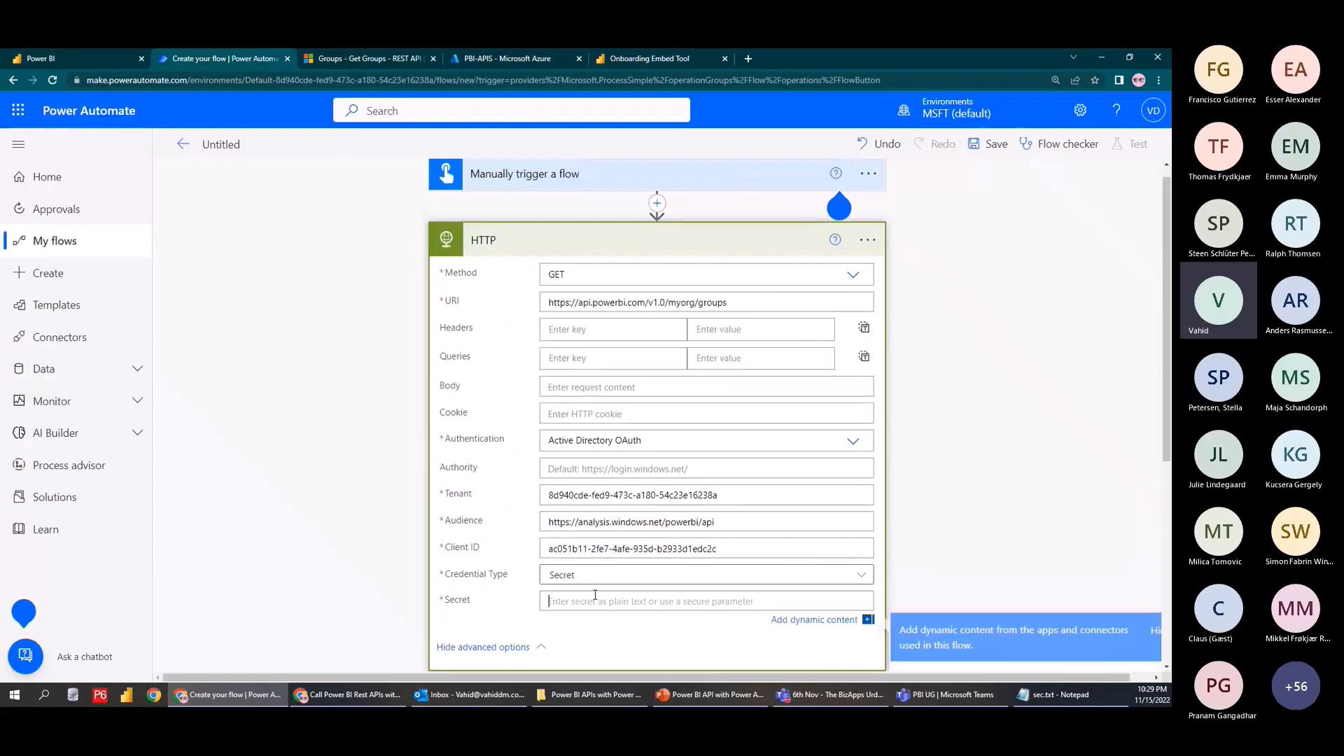
{"action": "key", "text": "ctrl+v"}
Cross-check the application secret against Azure's Certificates & secrets, then return to the HTTP action
{"action": "left_click", "coordinate": [615, 56]}
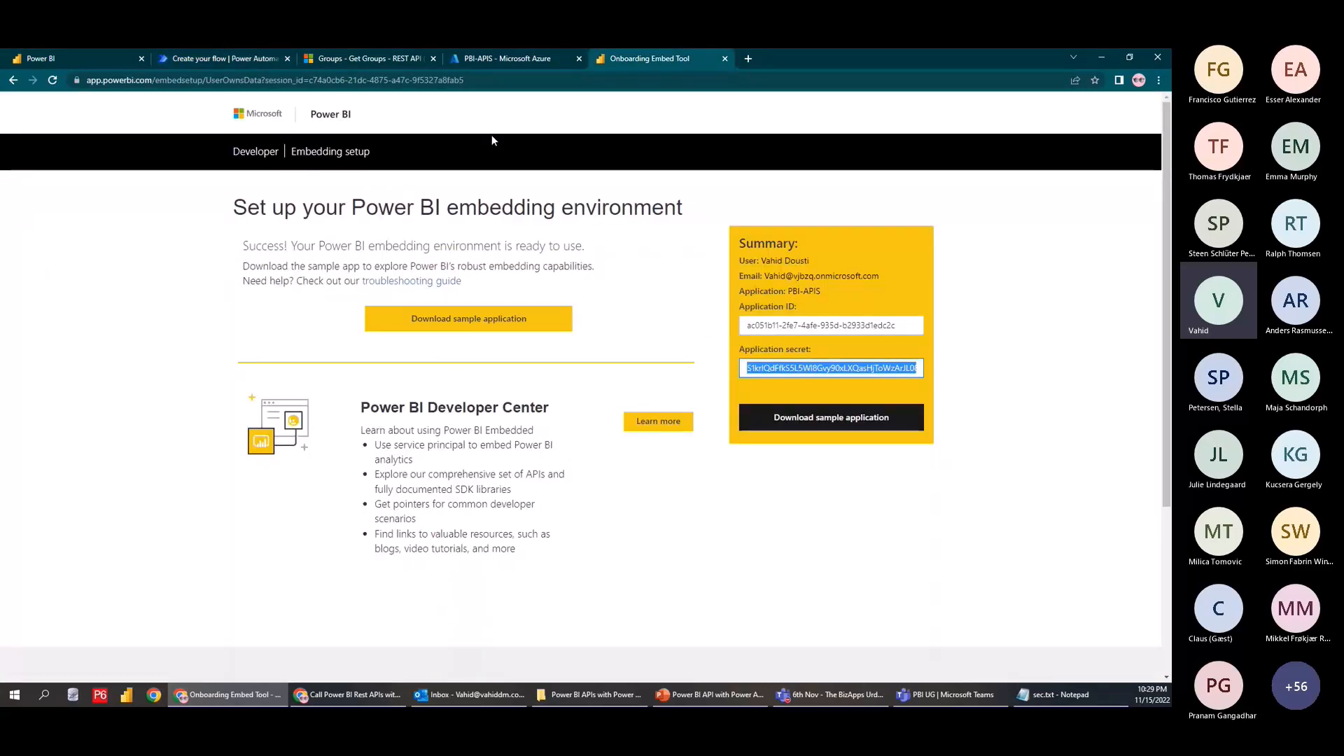
{"action": "left_click", "coordinate": [368, 58]}
{"action": "left_click", "coordinate": [498, 59]}
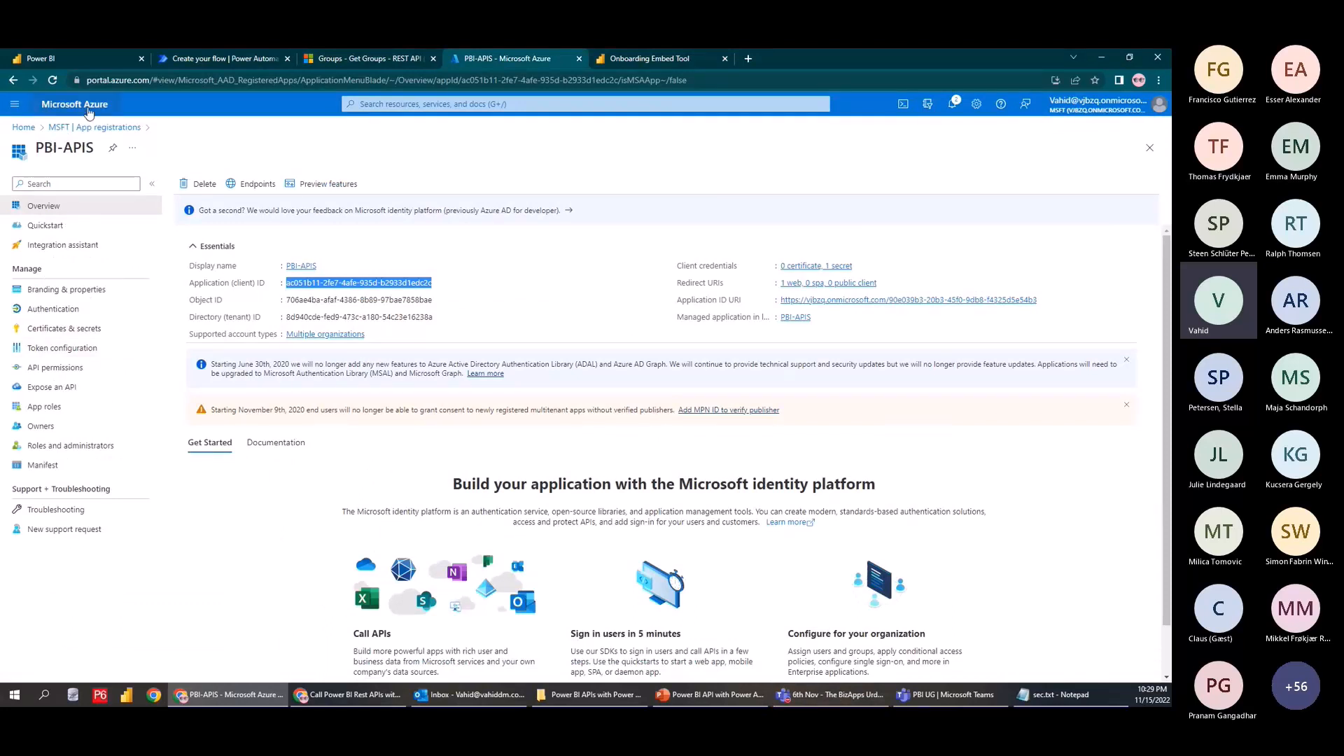
{"action": "left_click", "coordinate": [64, 329]}
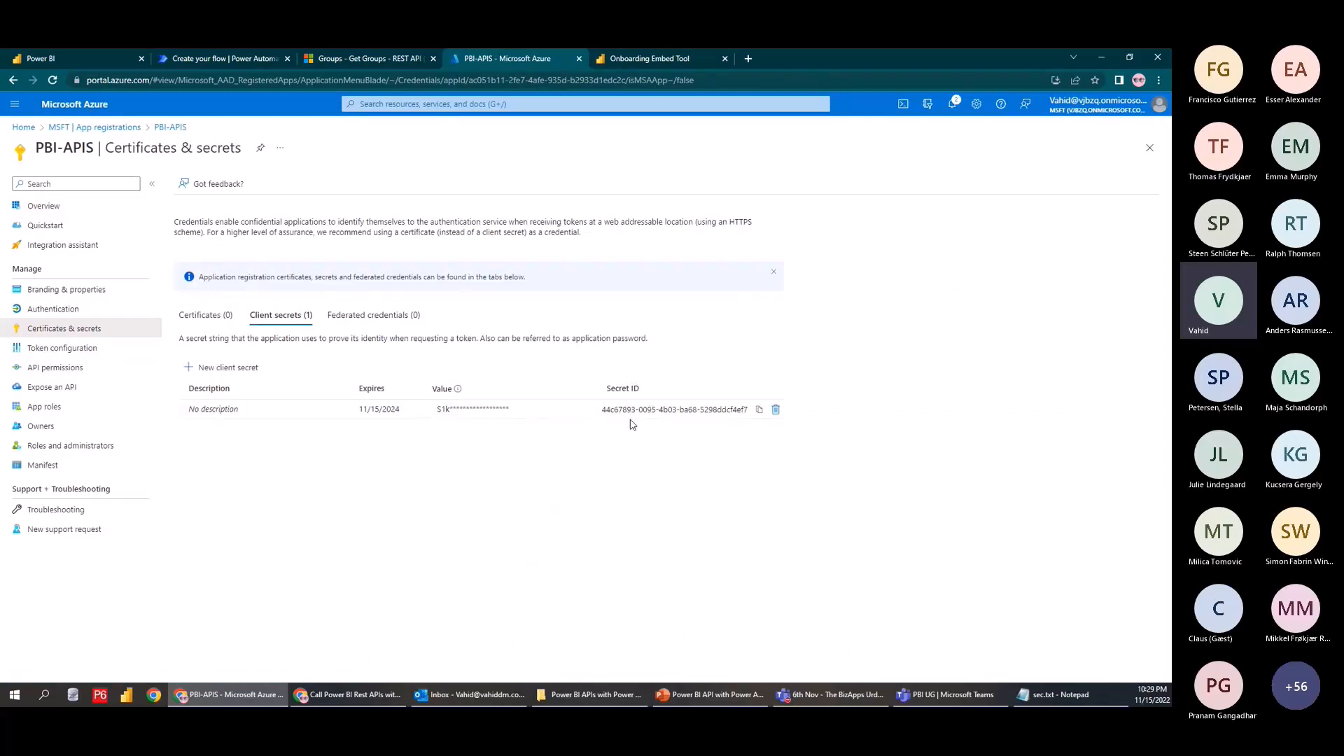
{"action": "left_click", "coordinate": [246, 54]}
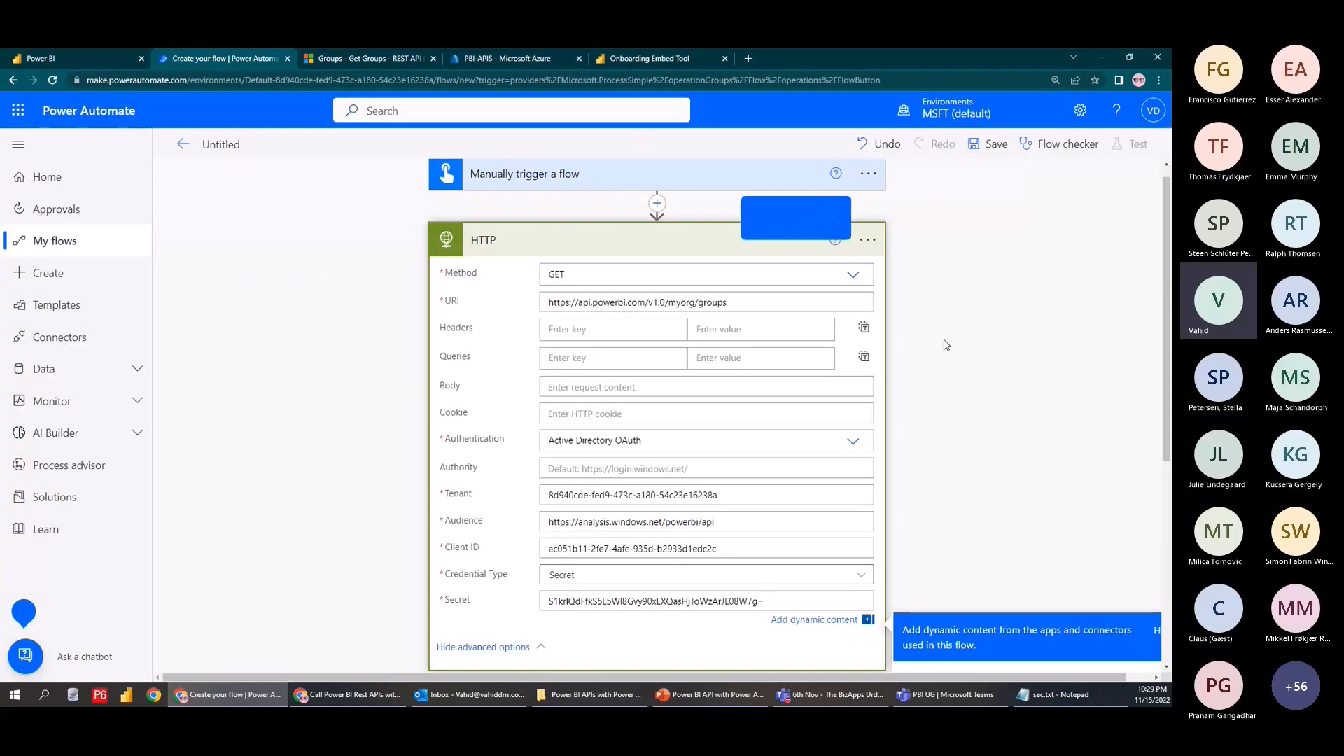
Dismiss the help callout, recheck the embedding setup summary, and return to the flow editor
{"action": "left_click", "coordinate": [839, 213]}
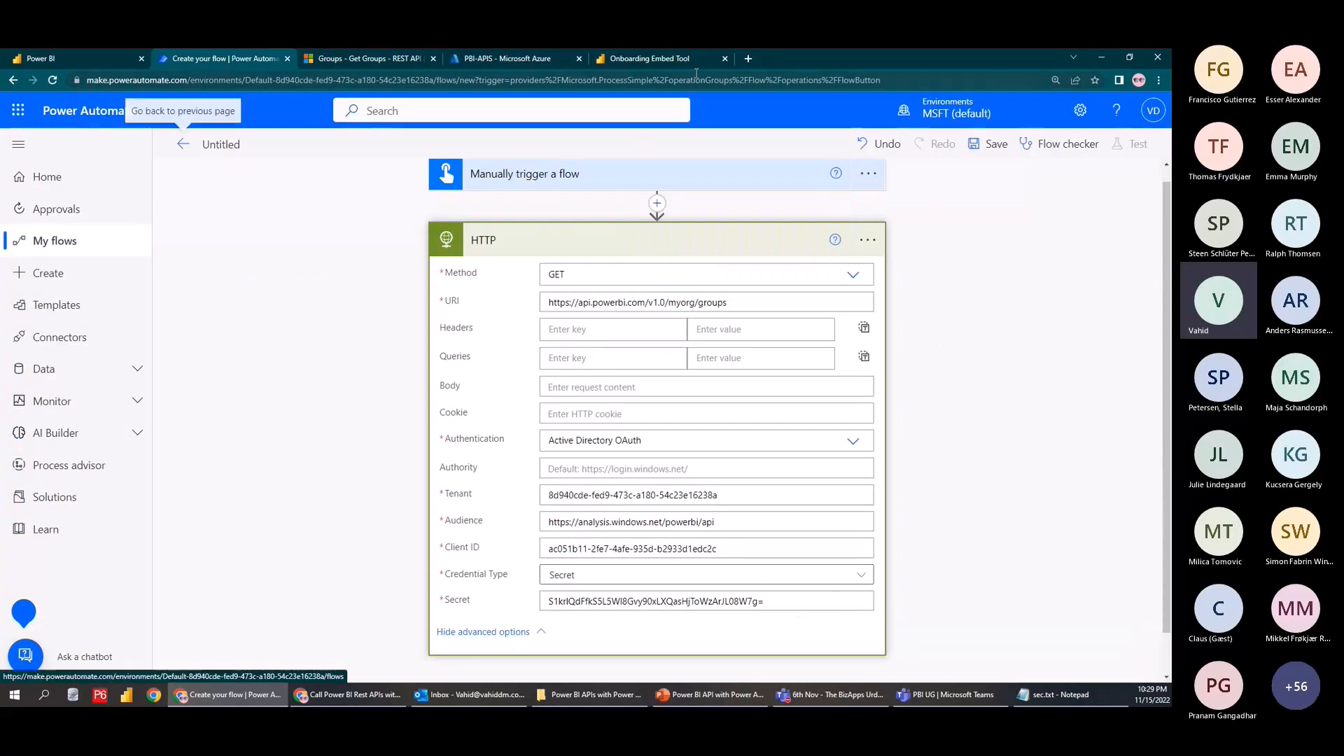
{"action": "left_click", "coordinate": [640, 58]}
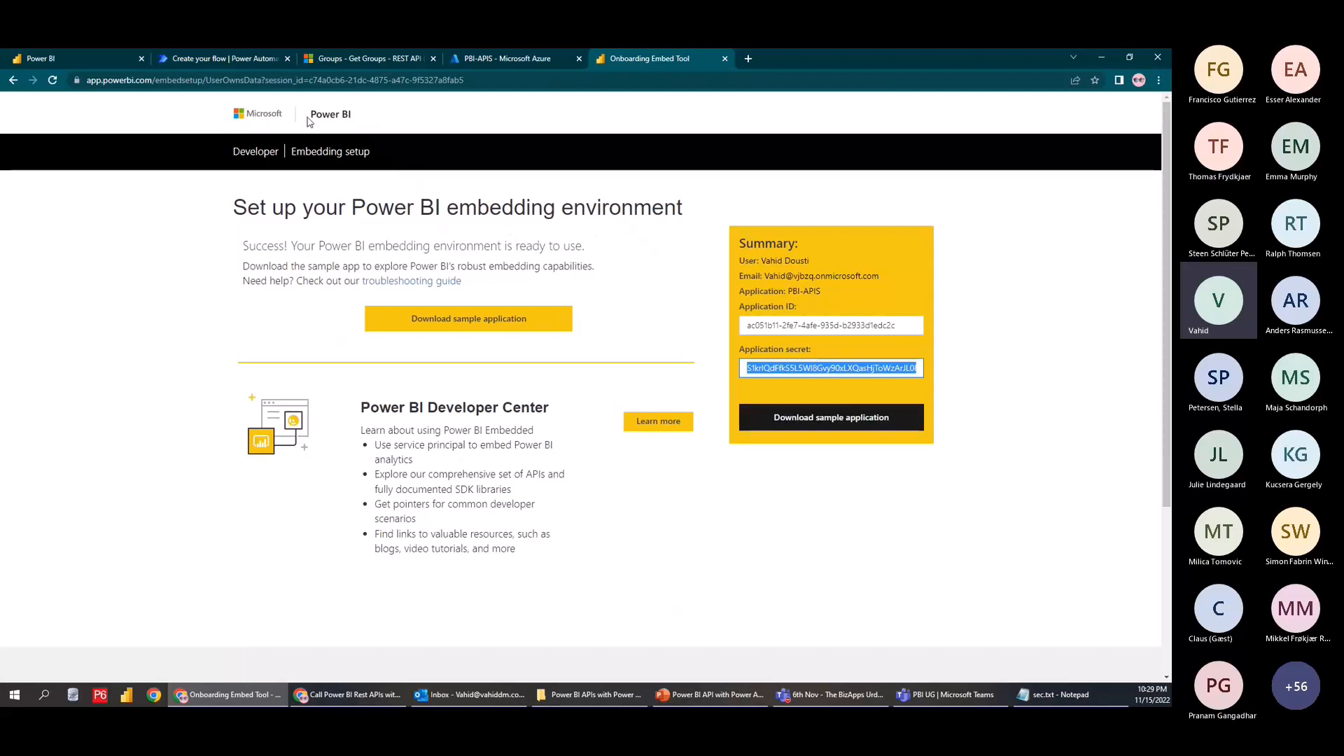
{"action": "left_click", "coordinate": [262, 60]}
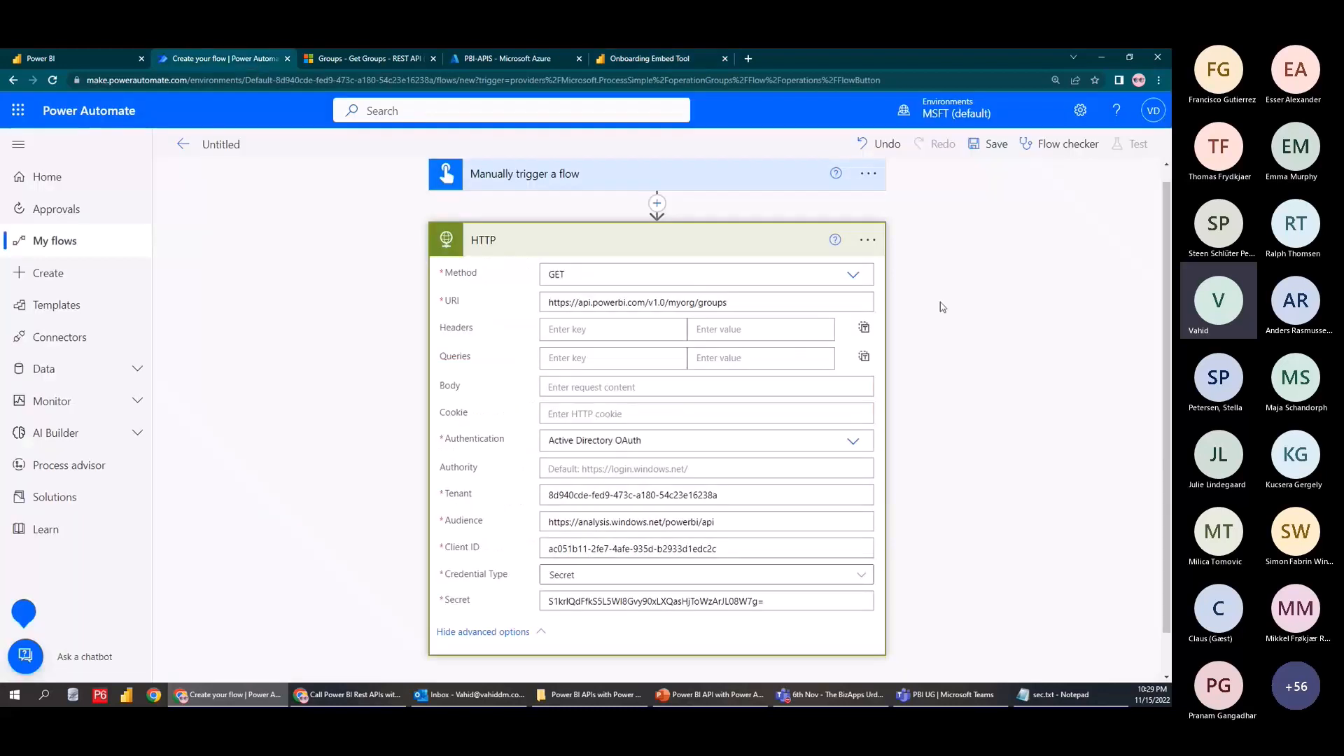
{"action": "left_click", "coordinate": [1148, 121]}
{"action": "left_click", "coordinate": [1150, 118]}
{"action": "left_click", "coordinate": [1102, 187]}
Save and test-run the flow, confirm GET groups returns 200 with no workspaces, then list Power BI workspaces
{"action": "left_click", "coordinate": [989, 144]}
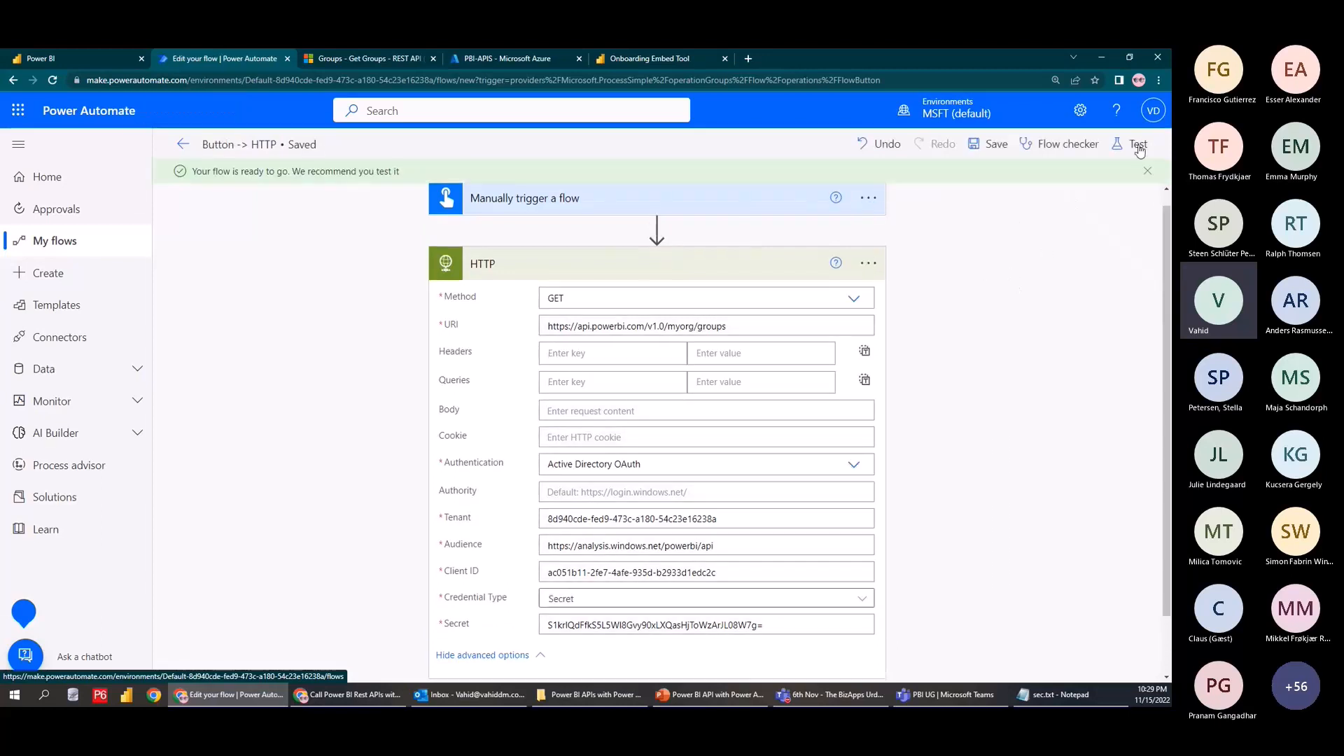
{"action": "left_click", "coordinate": [1134, 143]}
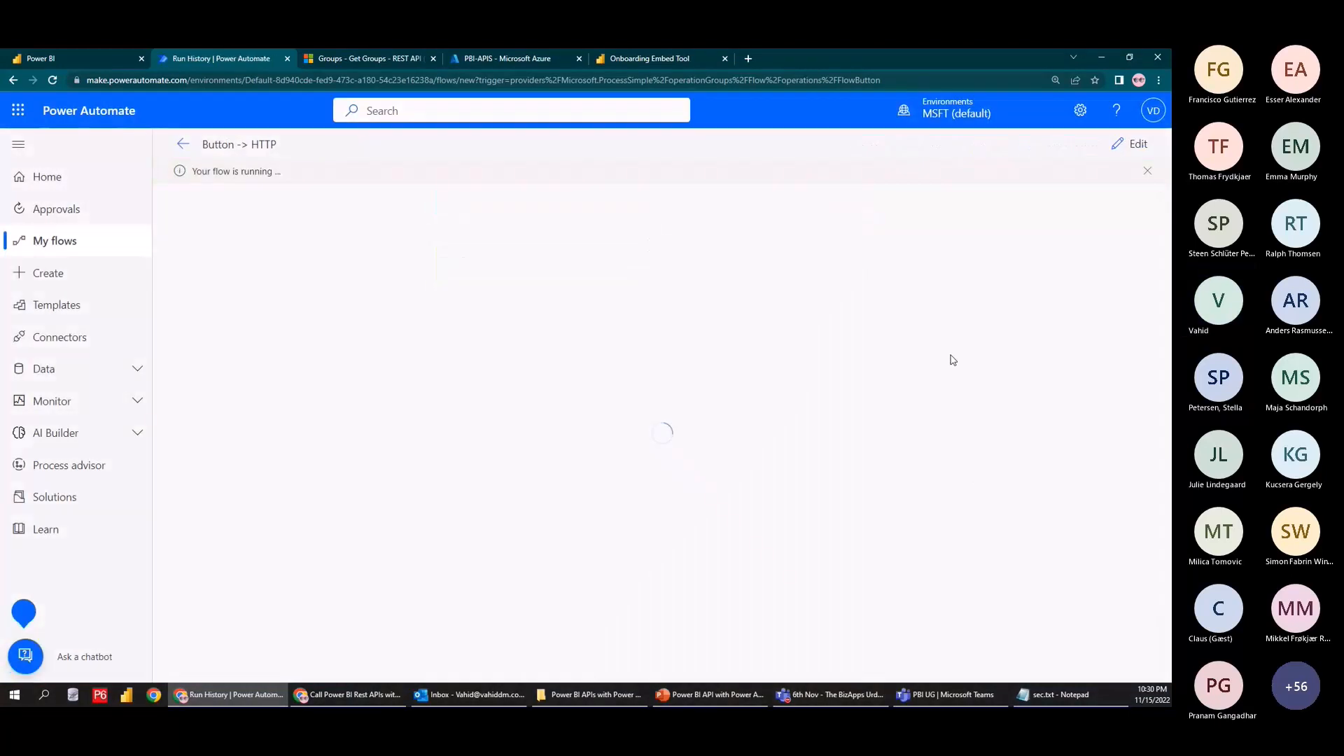
{"action": "left_click", "coordinate": [720, 300]}
{"action": "scroll", "coordinate": [694, 311], "scroll_direction": "down", "scroll_amount": 3}
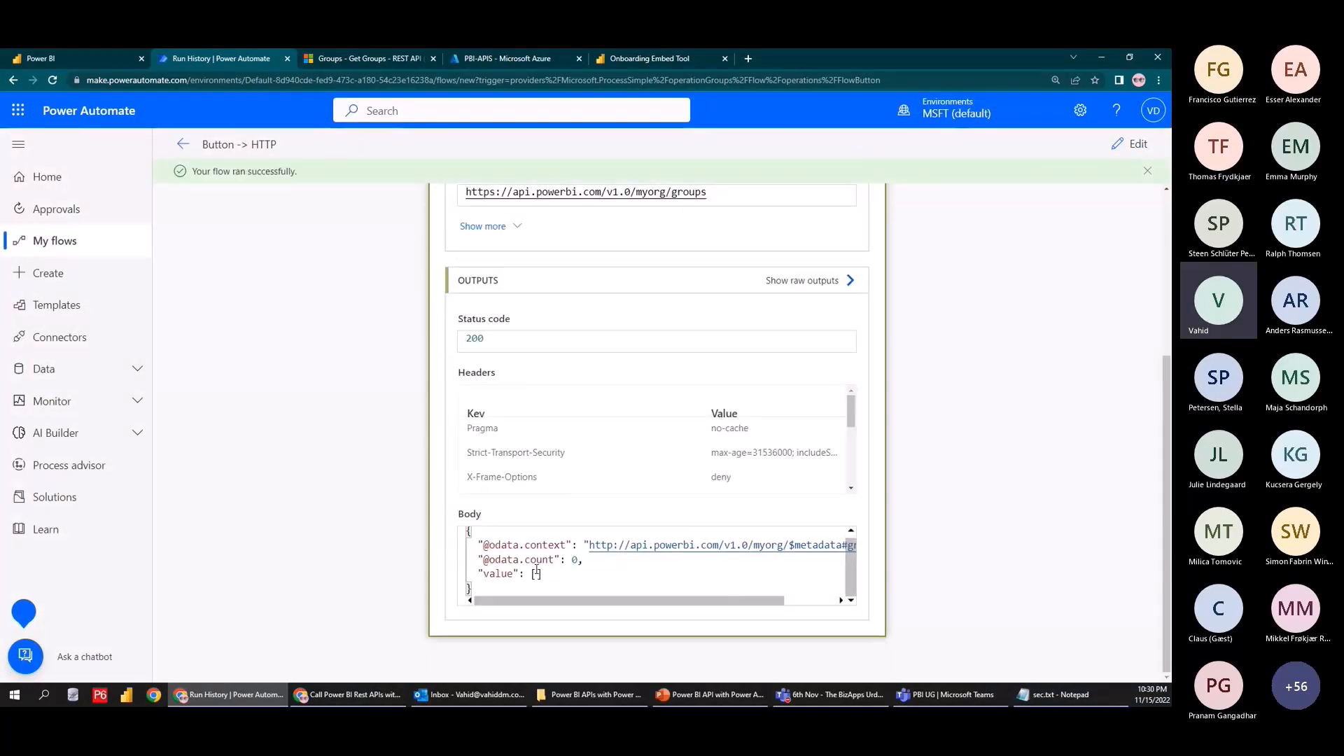
{"action": "left_click_drag", "start_coordinate": [595, 601], "coordinate": [504, 602]}
{"action": "left_click", "coordinate": [84, 58]}
{"action": "left_click", "coordinate": [14, 315]}
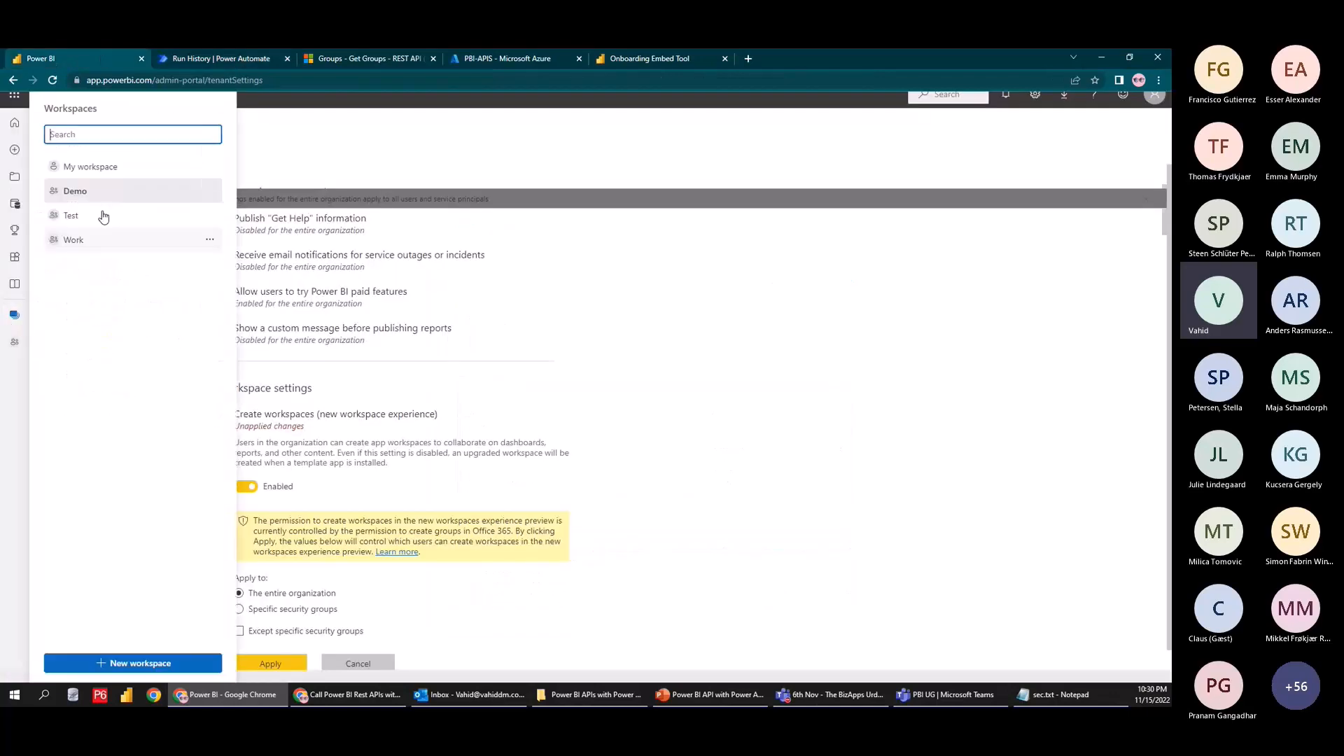
Review the flow's run results, then open the Demo workspace in Power BI and apply pending tenant setting changes
{"action": "left_click", "coordinate": [271, 56]}
{"action": "scroll", "coordinate": [367, 346], "scroll_direction": "up", "scroll_amount": 3}
{"action": "scroll", "coordinate": [368, 348], "scroll_direction": "down", "scroll_amount": 3}
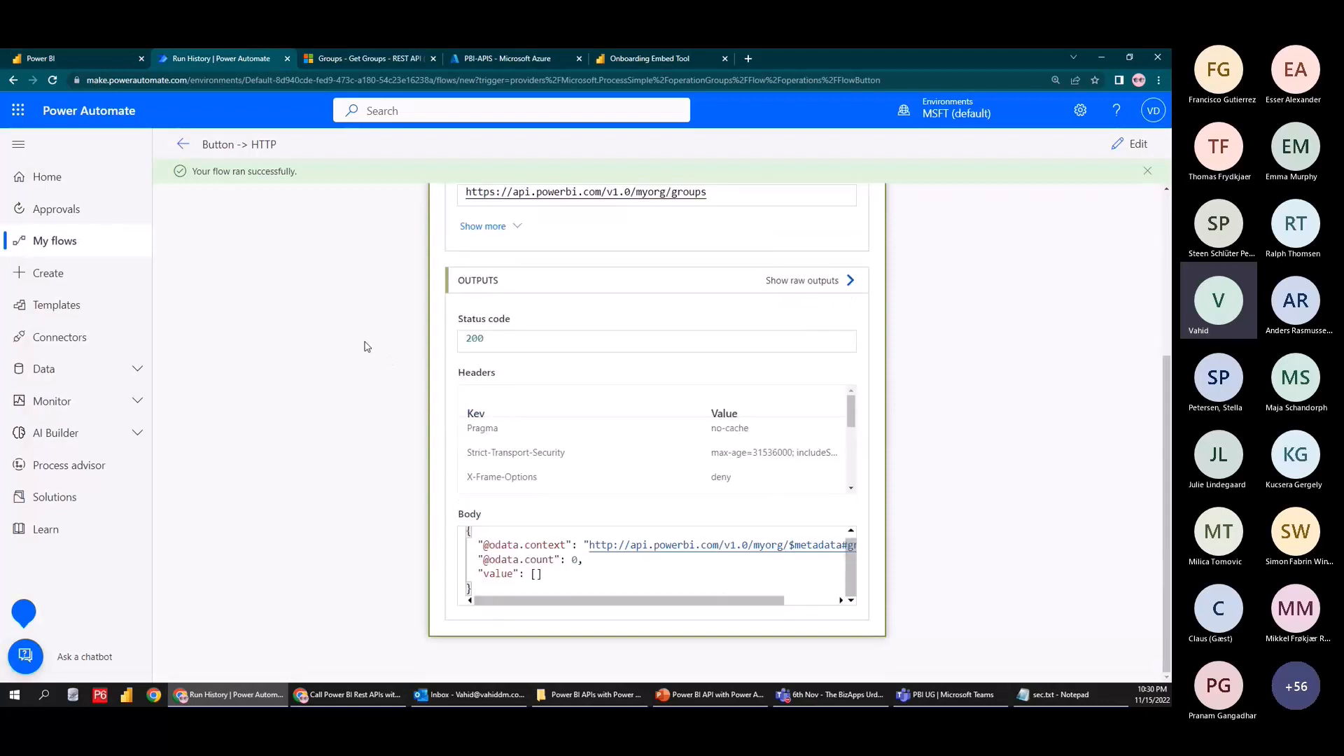
{"action": "left_click_drag", "start_coordinate": [690, 603], "coordinate": [517, 582]}
{"action": "left_click", "coordinate": [72, 62]}
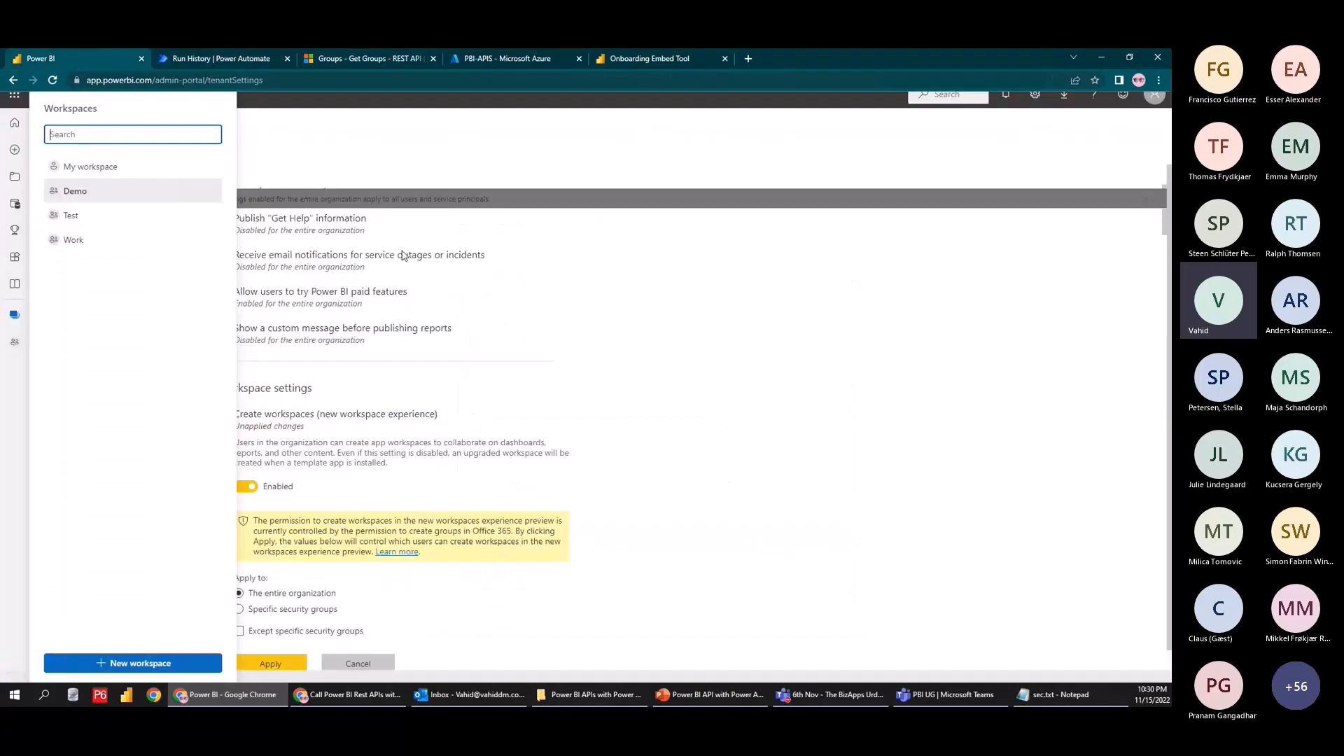
{"action": "left_click", "coordinate": [14, 314]}
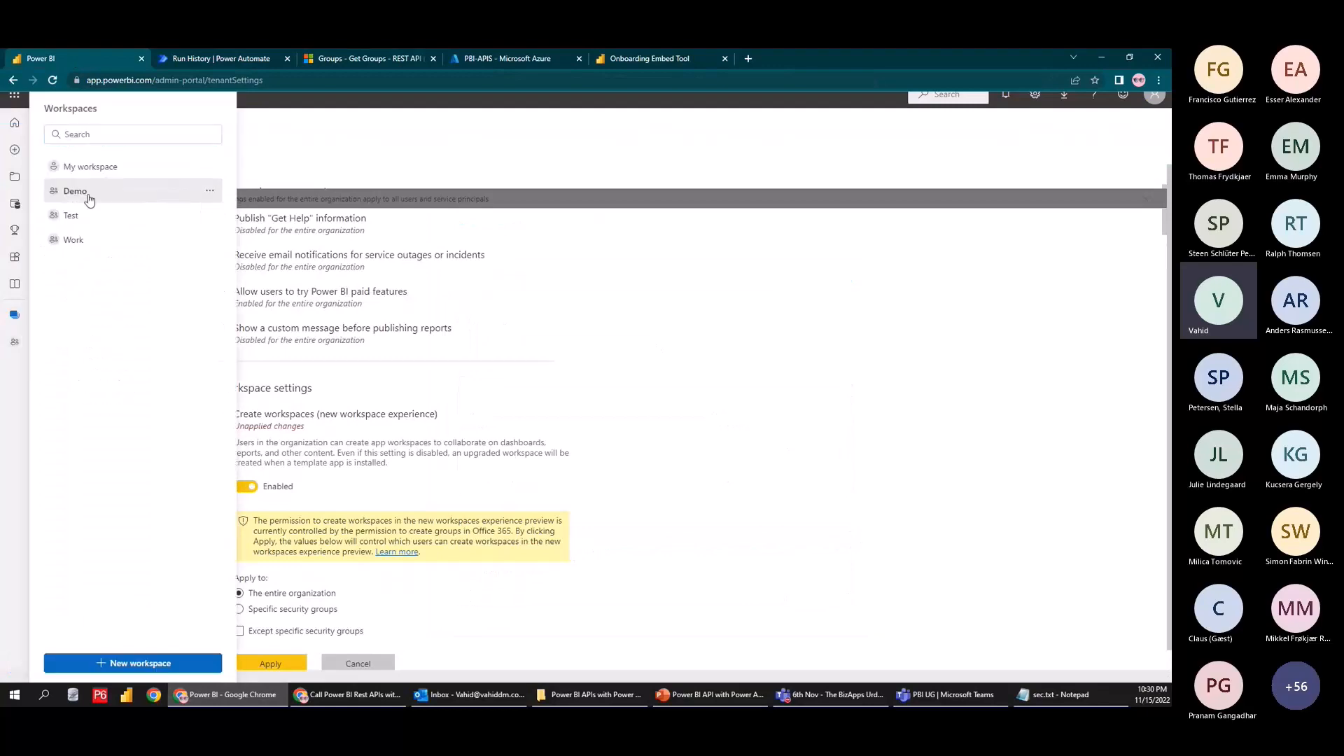
{"action": "left_click", "coordinate": [87, 194]}
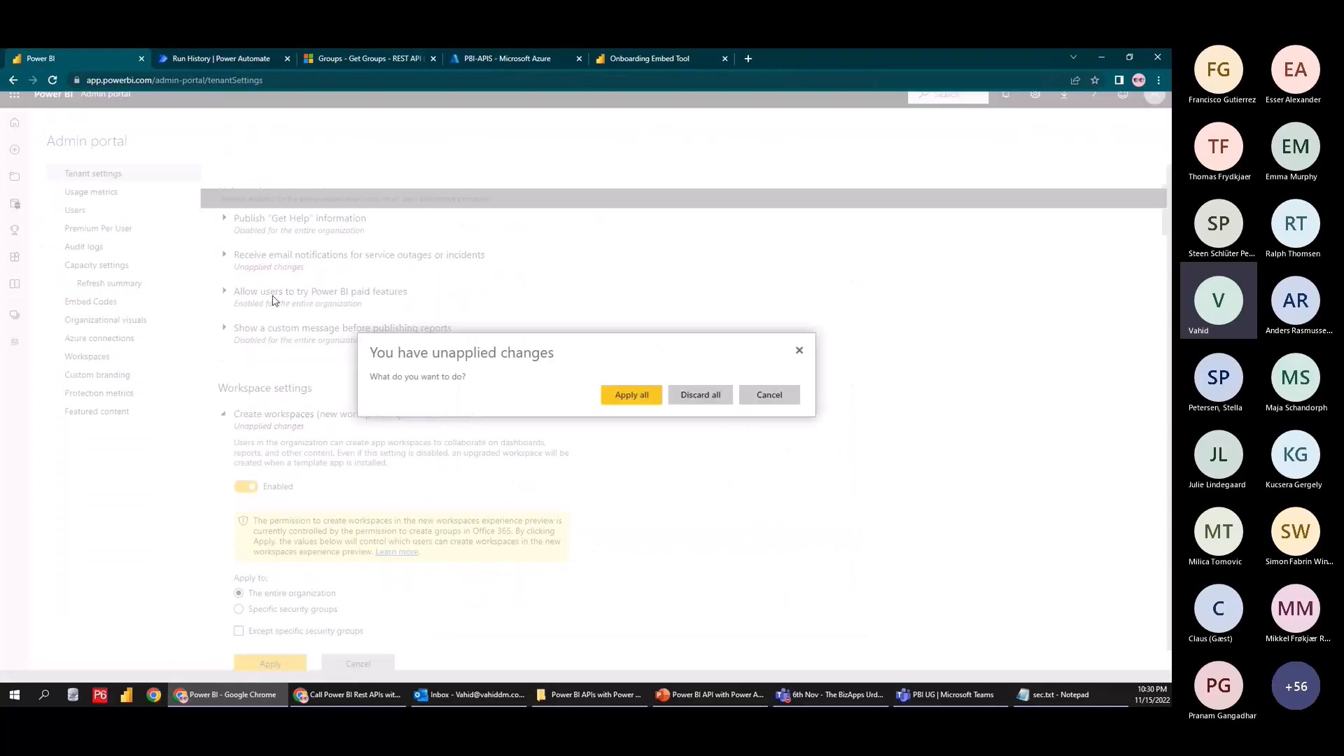
{"action": "left_click", "coordinate": [652, 397]}
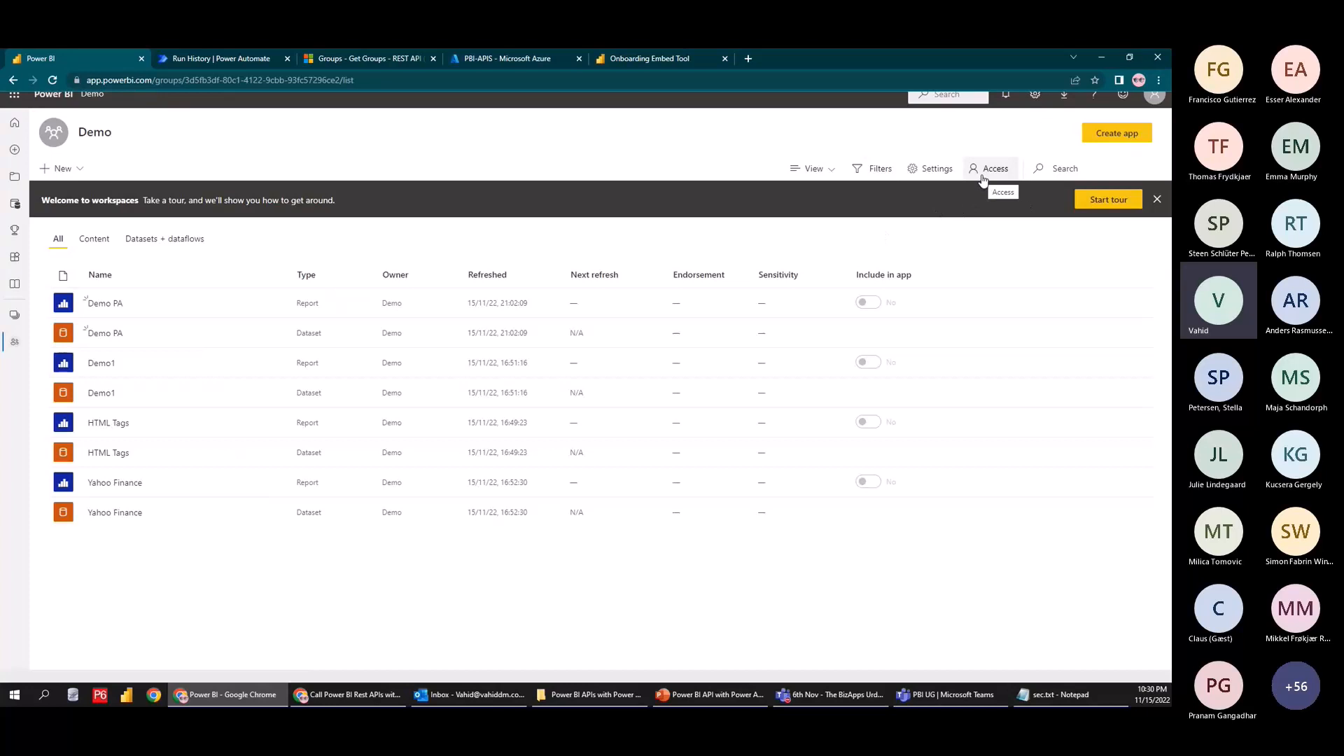
Add the PBI-APIS app to the Demo workspace's access list with the Admin role
{"action": "left_click", "coordinate": [993, 168]}
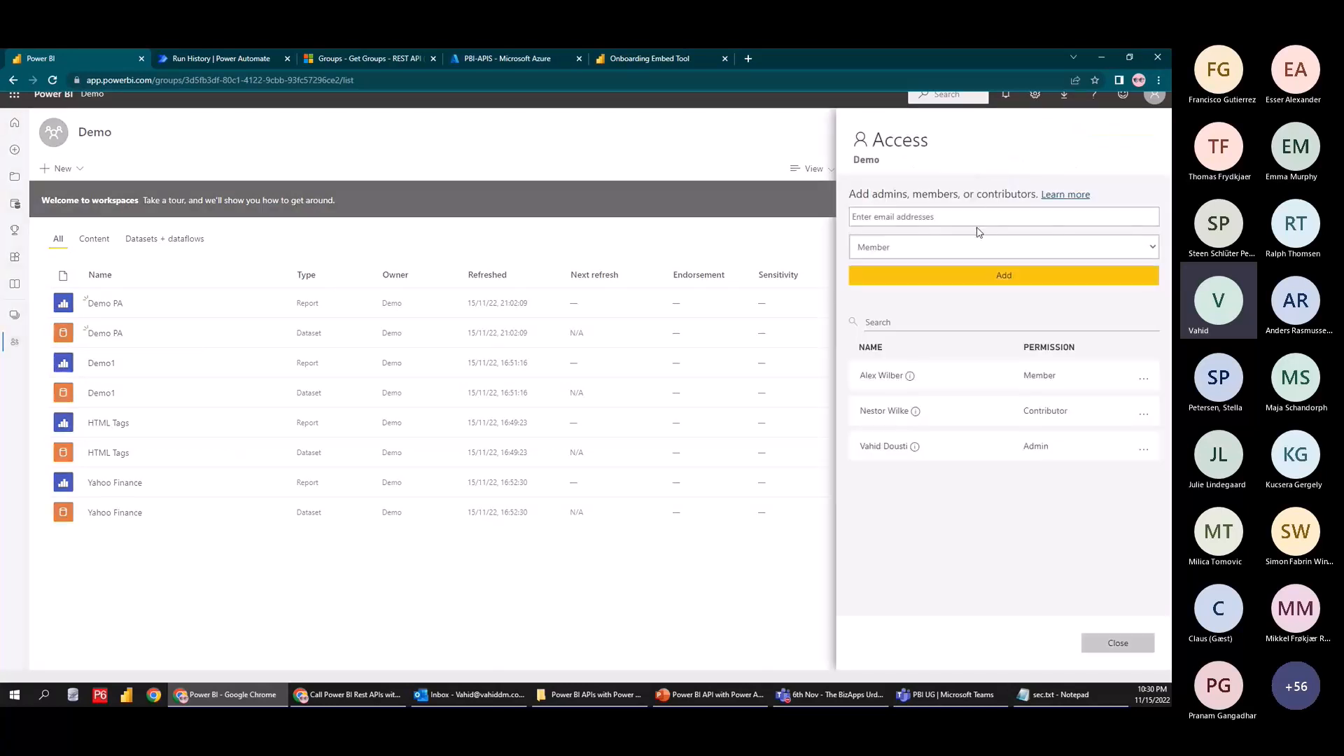
{"action": "type", "text": "pbi"}
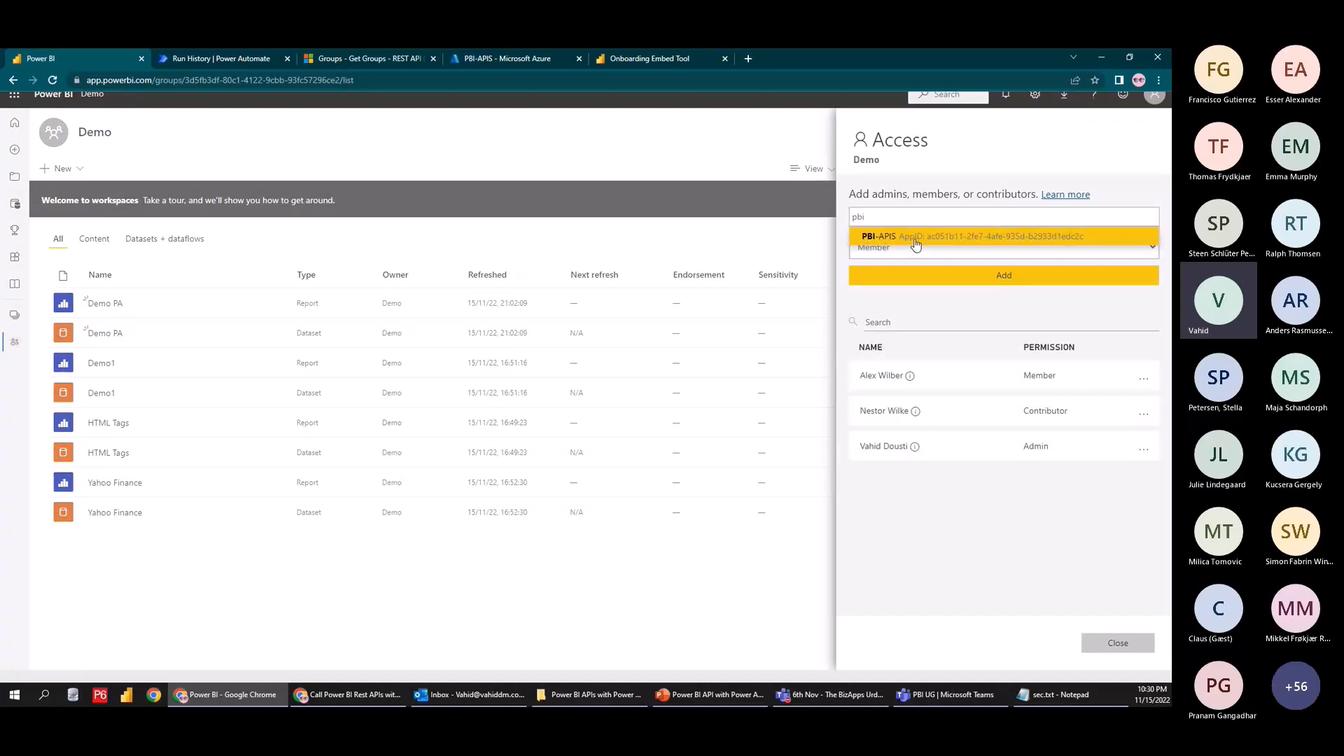
{"action": "left_click", "coordinate": [916, 243]}
{"action": "left_click", "coordinate": [918, 248]}
{"action": "left_click", "coordinate": [894, 270]}
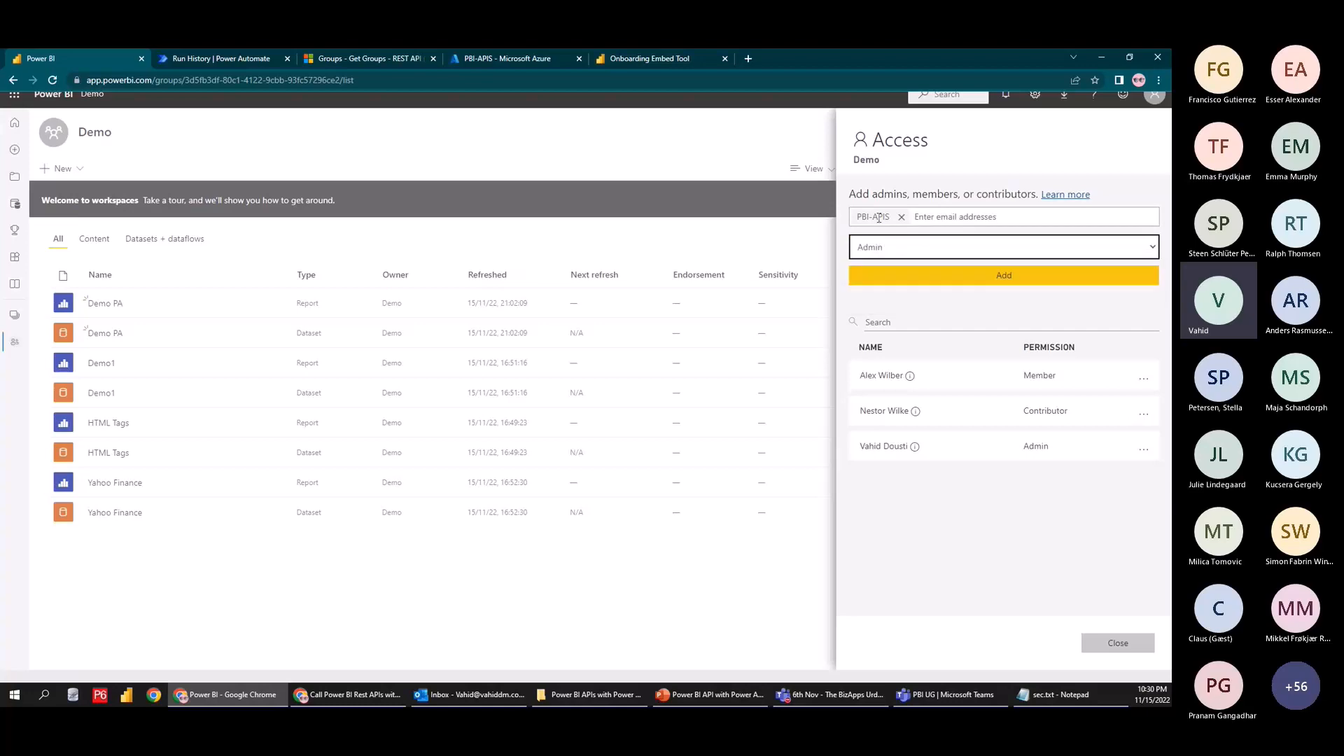
{"action": "left_click", "coordinate": [911, 275]}
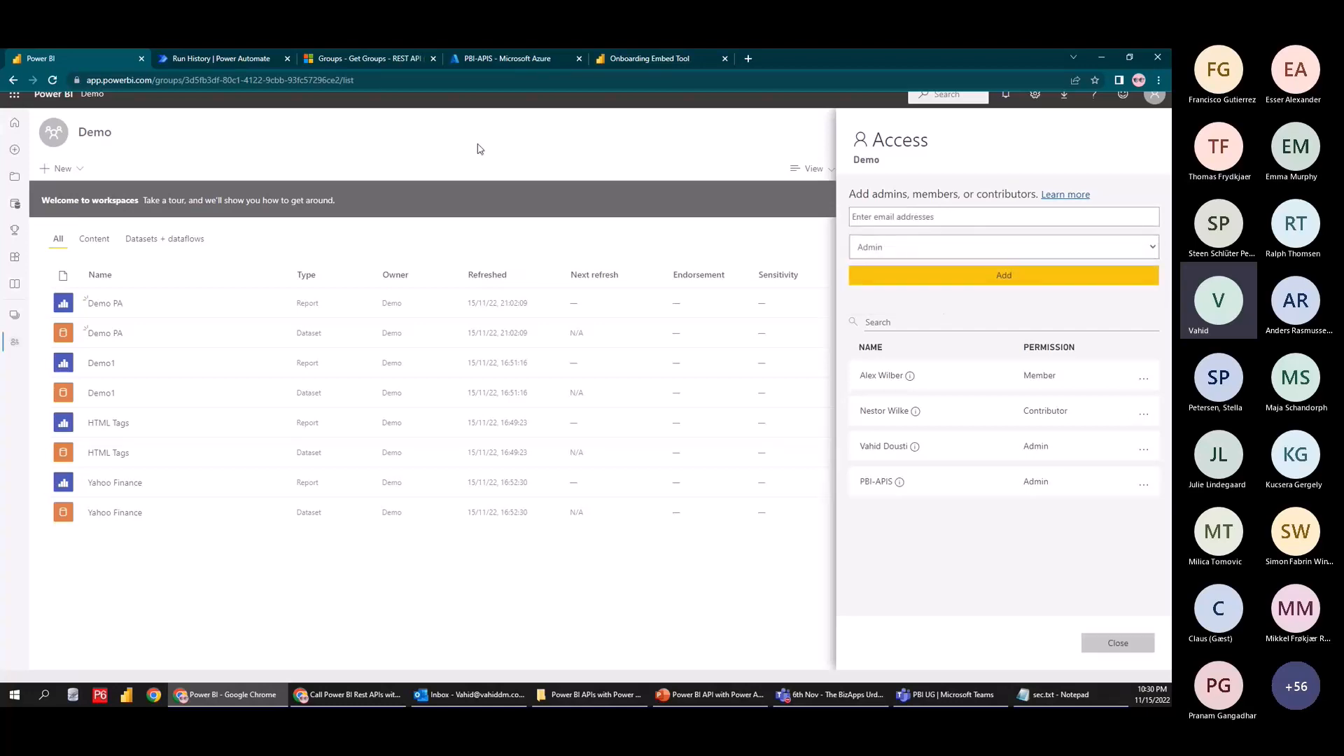
{"action": "left_click", "coordinate": [293, 60]}
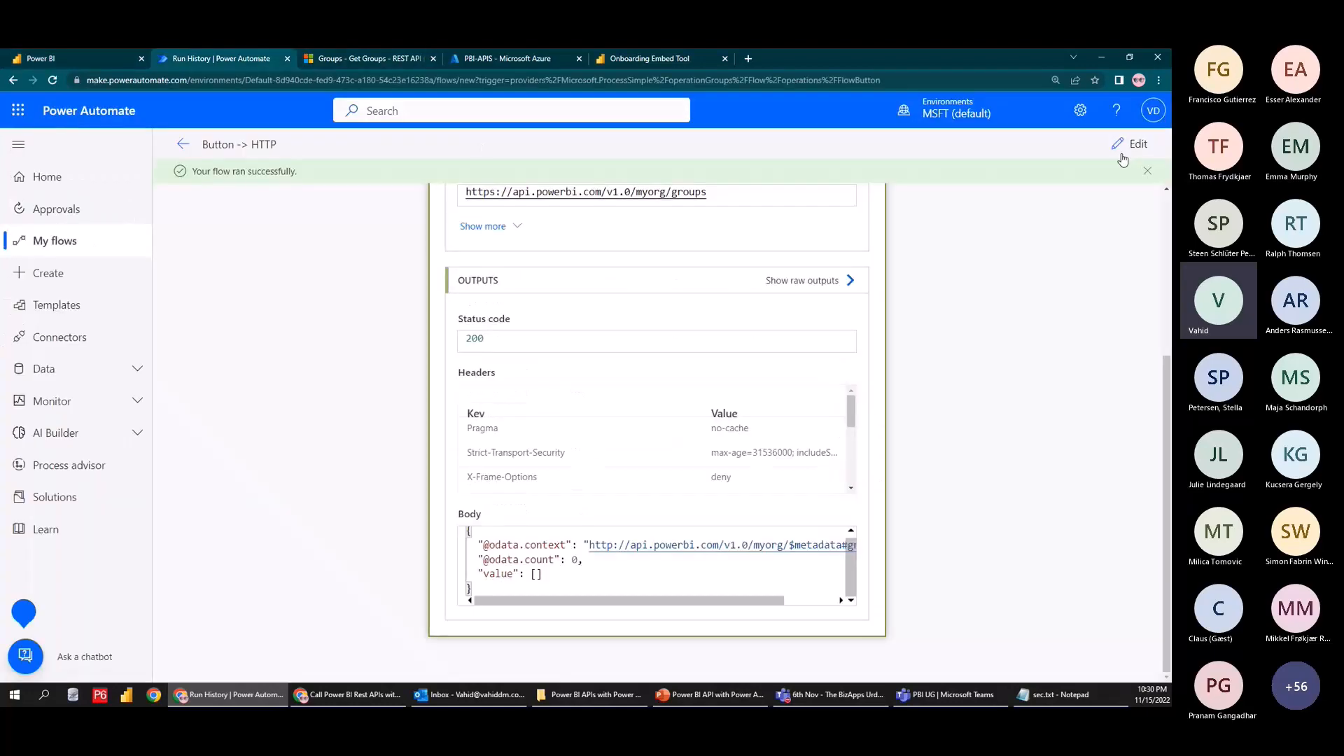
Open the flow for editing and check the Demo workspace's access list in Power BI
{"action": "left_click", "coordinate": [1124, 149]}
{"action": "left_click", "coordinate": [1122, 147]}
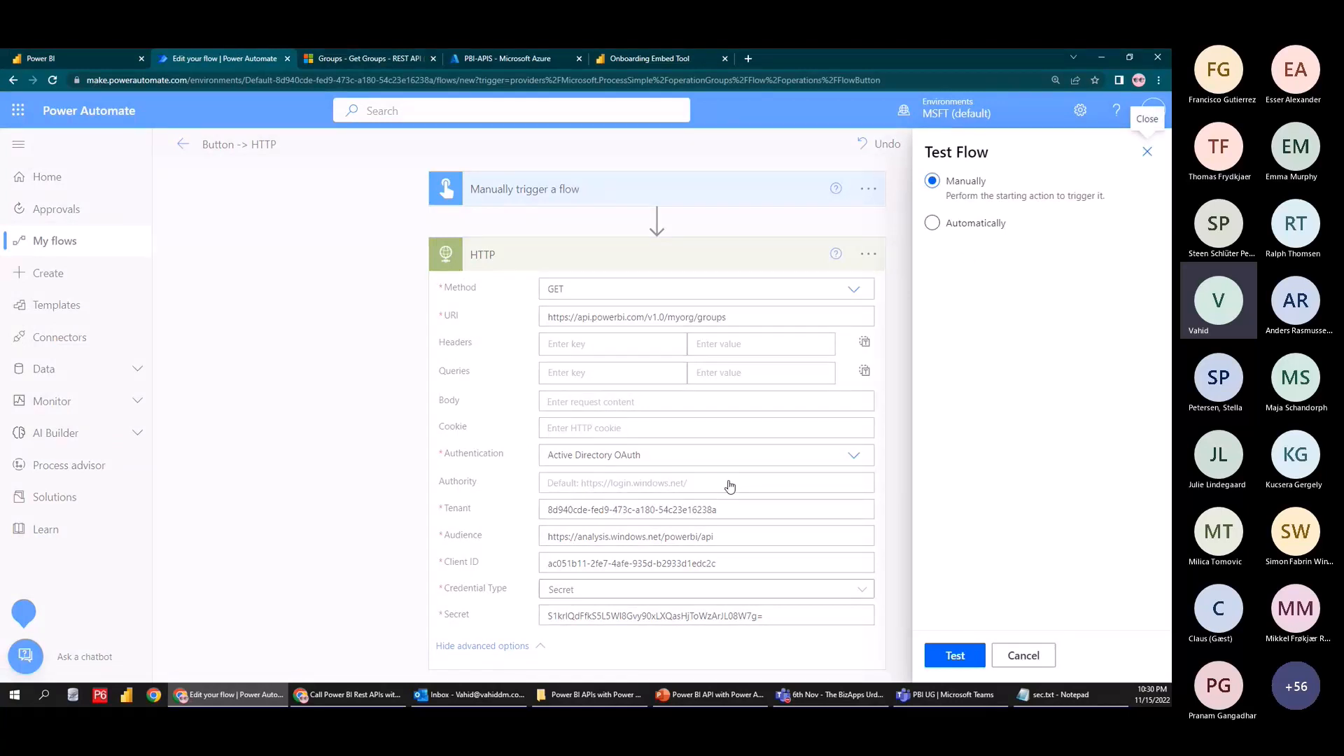
{"action": "left_click", "coordinate": [112, 59]}
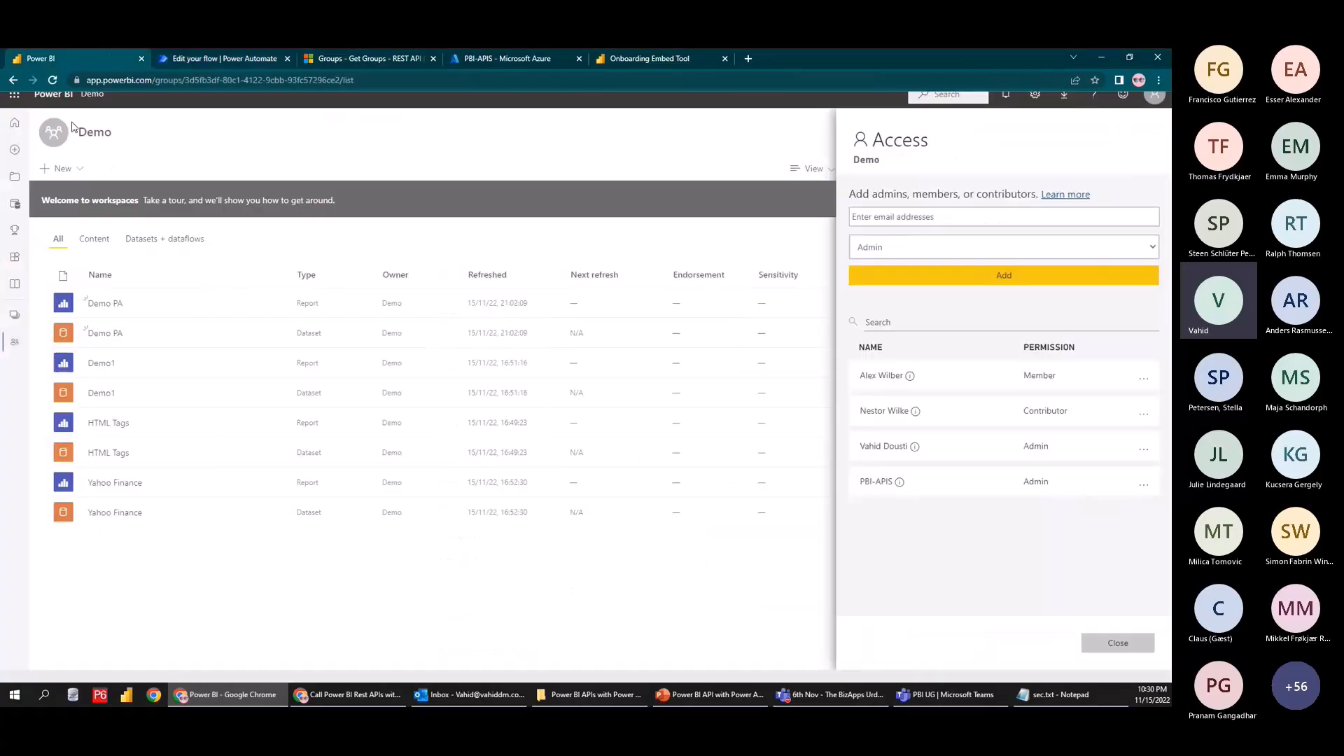
{"action": "key", "text": "ctrl+2"}
{"action": "left_click_drag", "start_coordinate": [74, 113], "coordinate": [121, 145]}
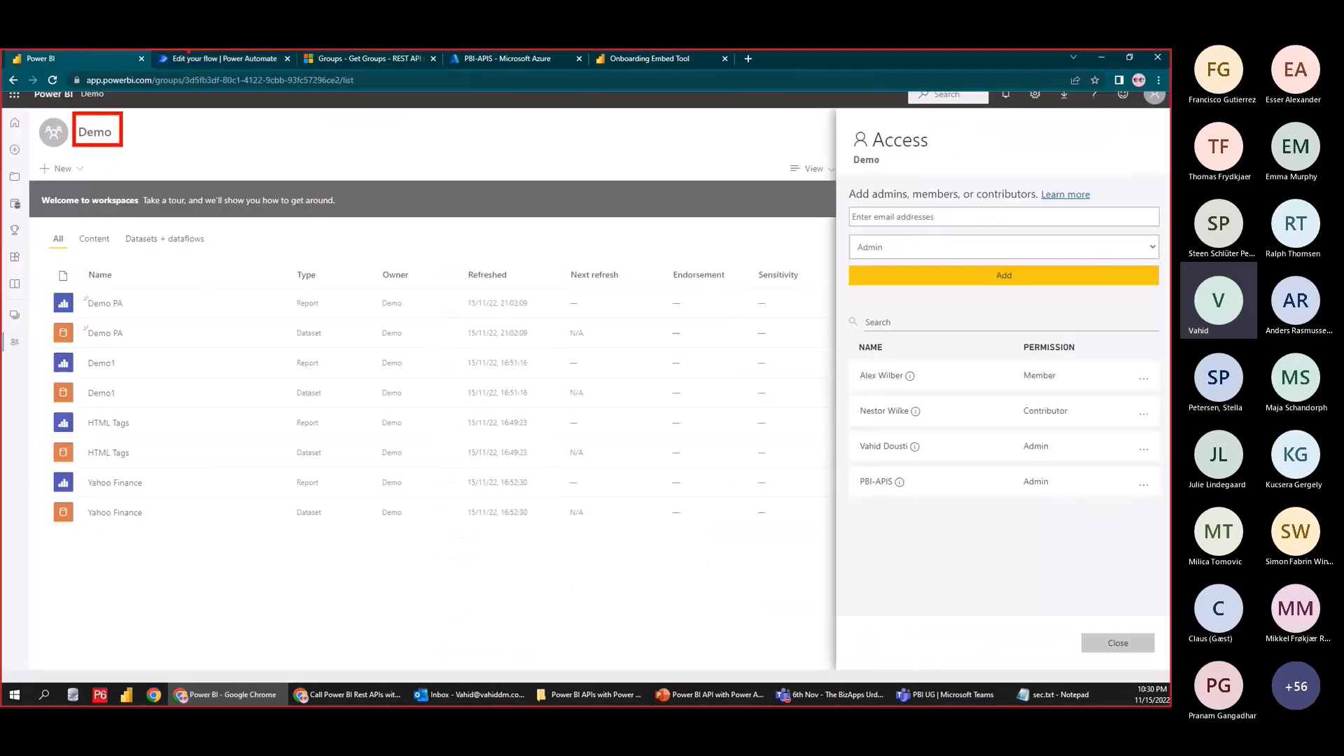
{"action": "key", "text": "Escape"}
Run a manual test of the flow and confirm the HTTP output now lists the Demo workspace
{"action": "left_click", "coordinate": [167, 61]}
{"action": "left_click", "coordinate": [941, 659]}
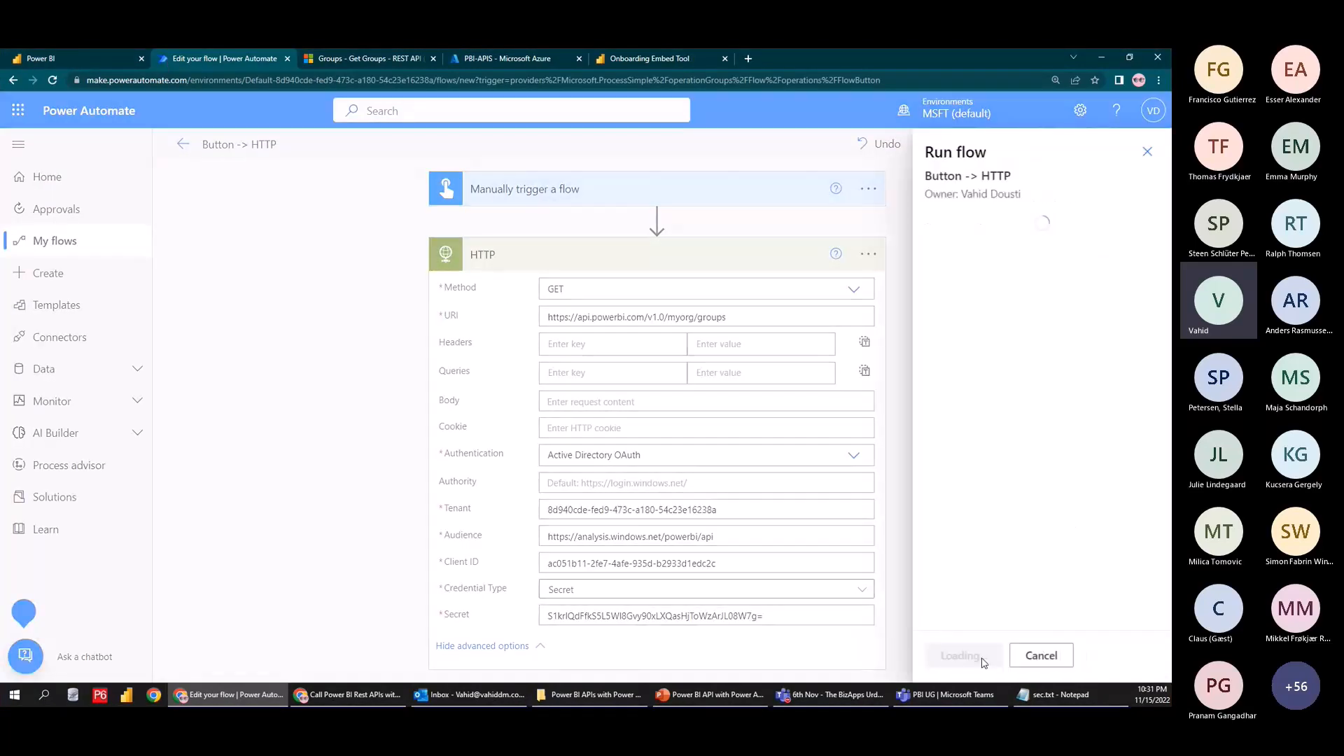
{"action": "left_click", "coordinate": [963, 657]}
{"action": "scroll", "coordinate": [770, 385], "scroll_direction": "down", "scroll_amount": 5}
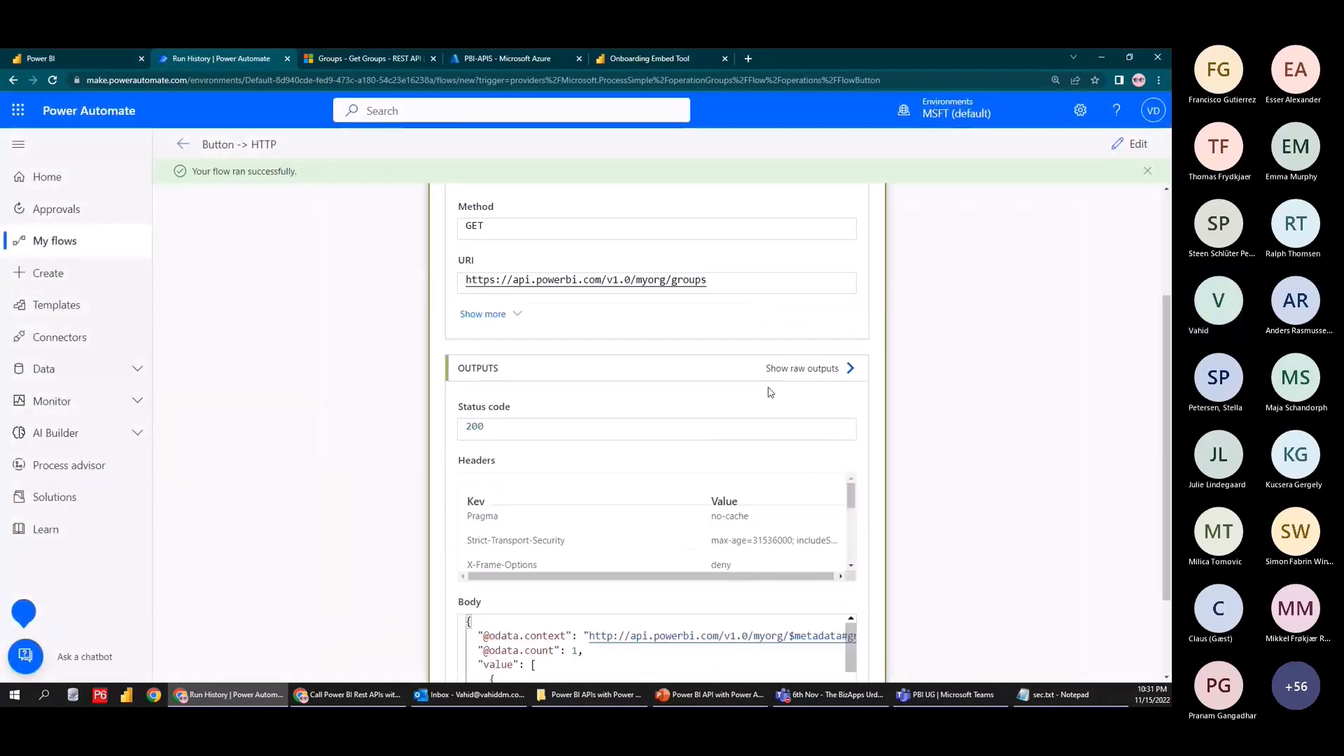
{"action": "scroll", "coordinate": [725, 561], "scroll_direction": "down", "scroll_amount": 1}
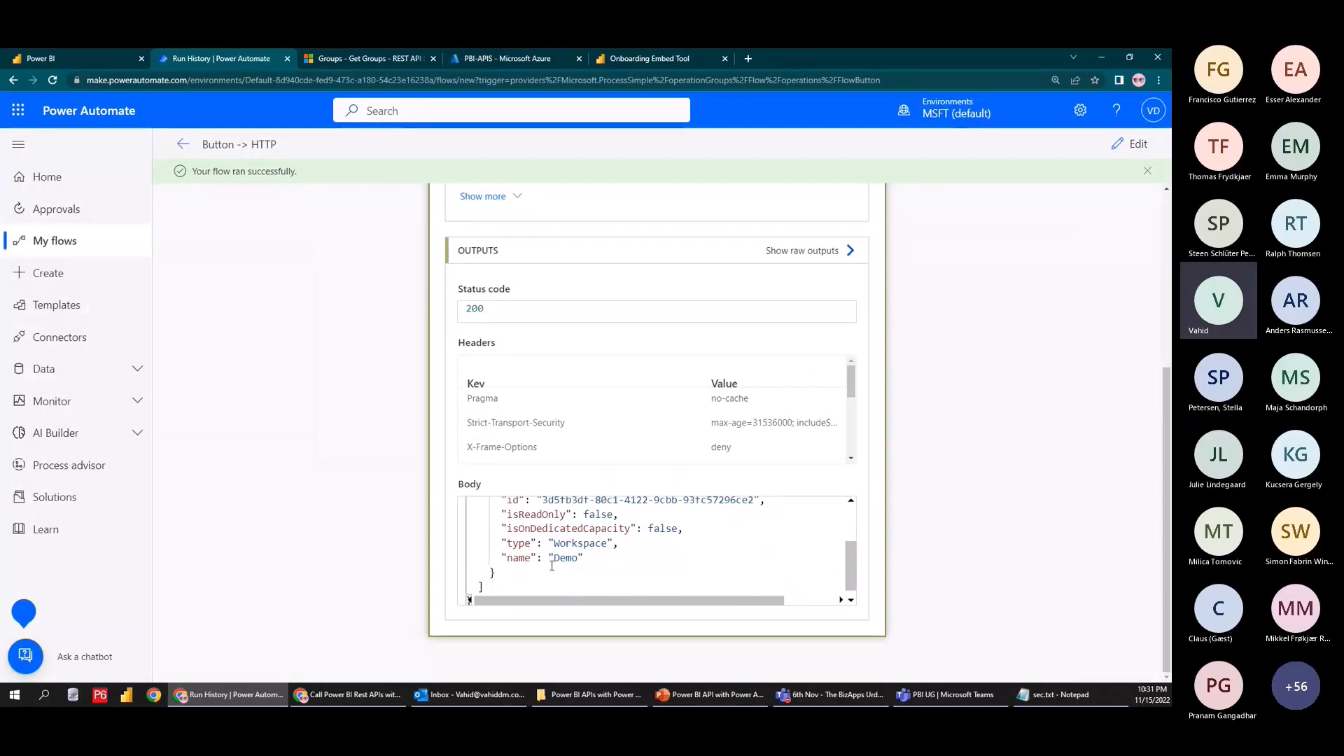
{"action": "double_click", "coordinate": [584, 544]}
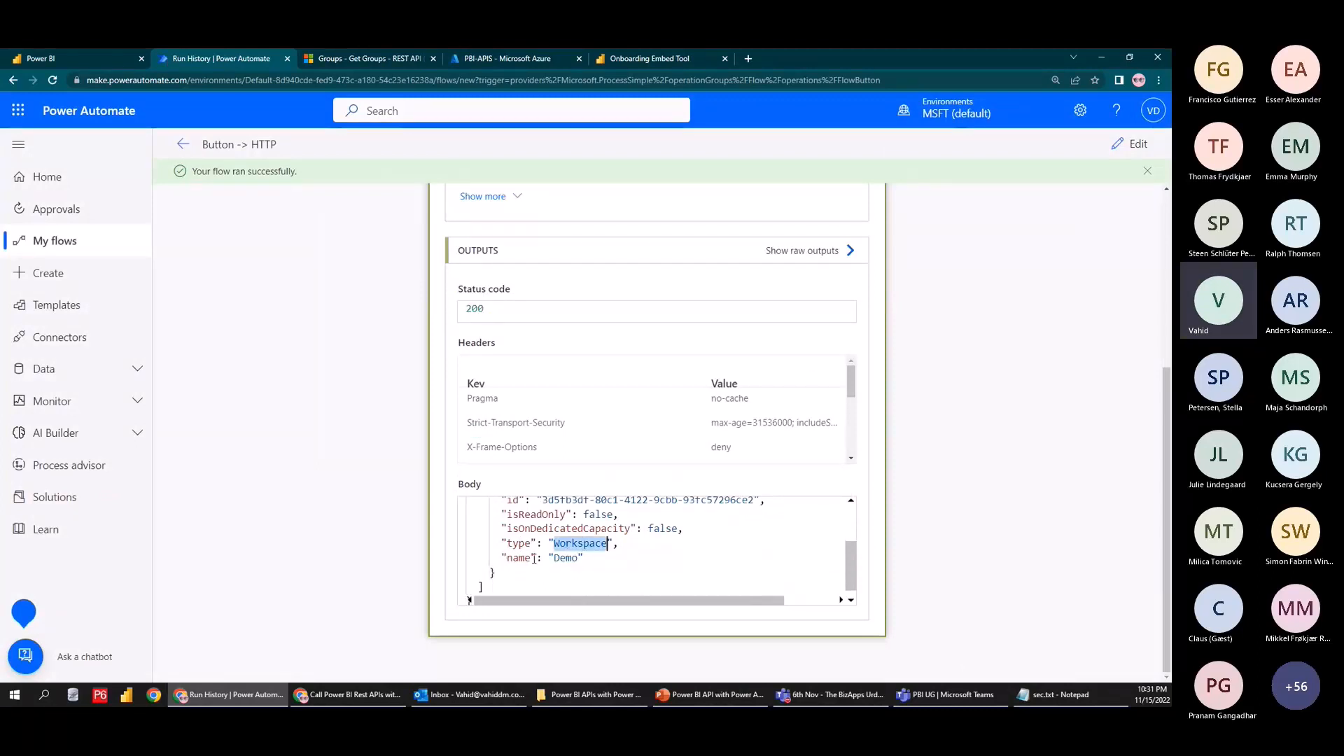
{"action": "left_click", "coordinate": [89, 64]}
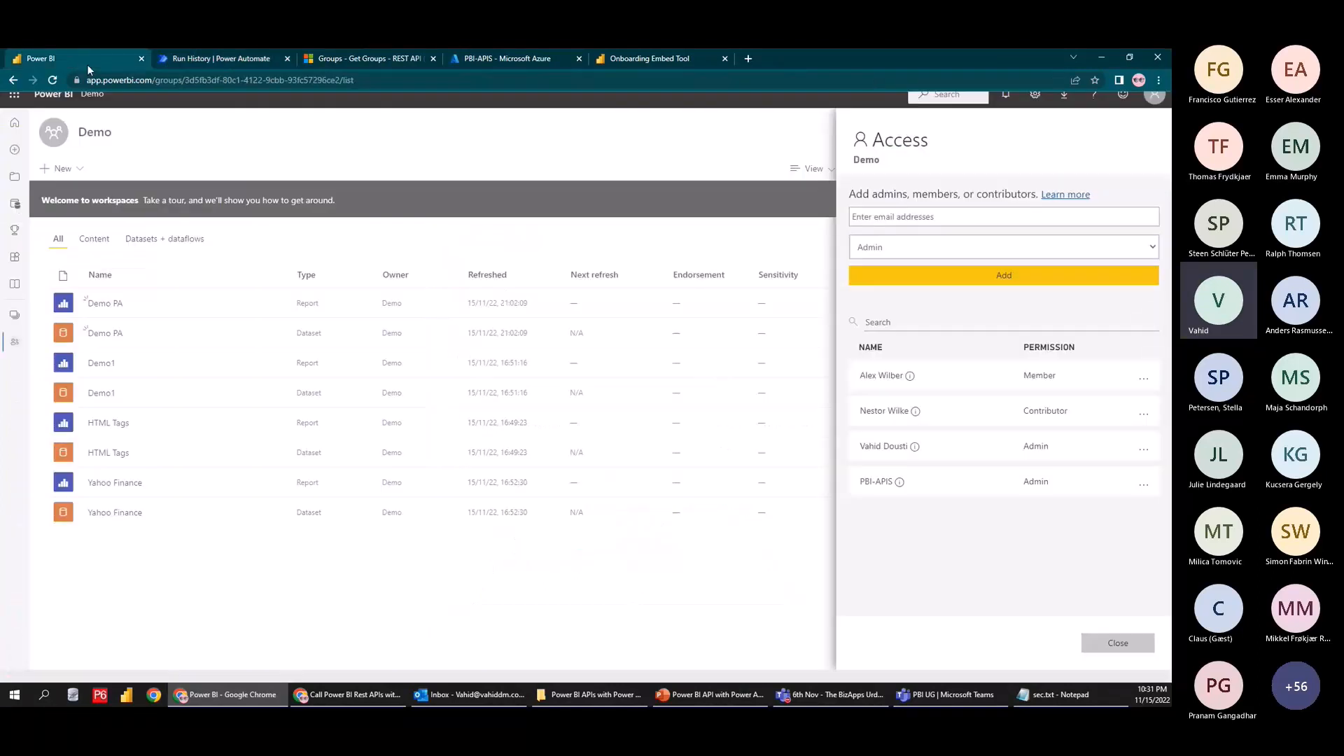
Give the PBI-APIS app Admin access to the Test workspace
{"action": "left_click", "coordinate": [800, 169]}
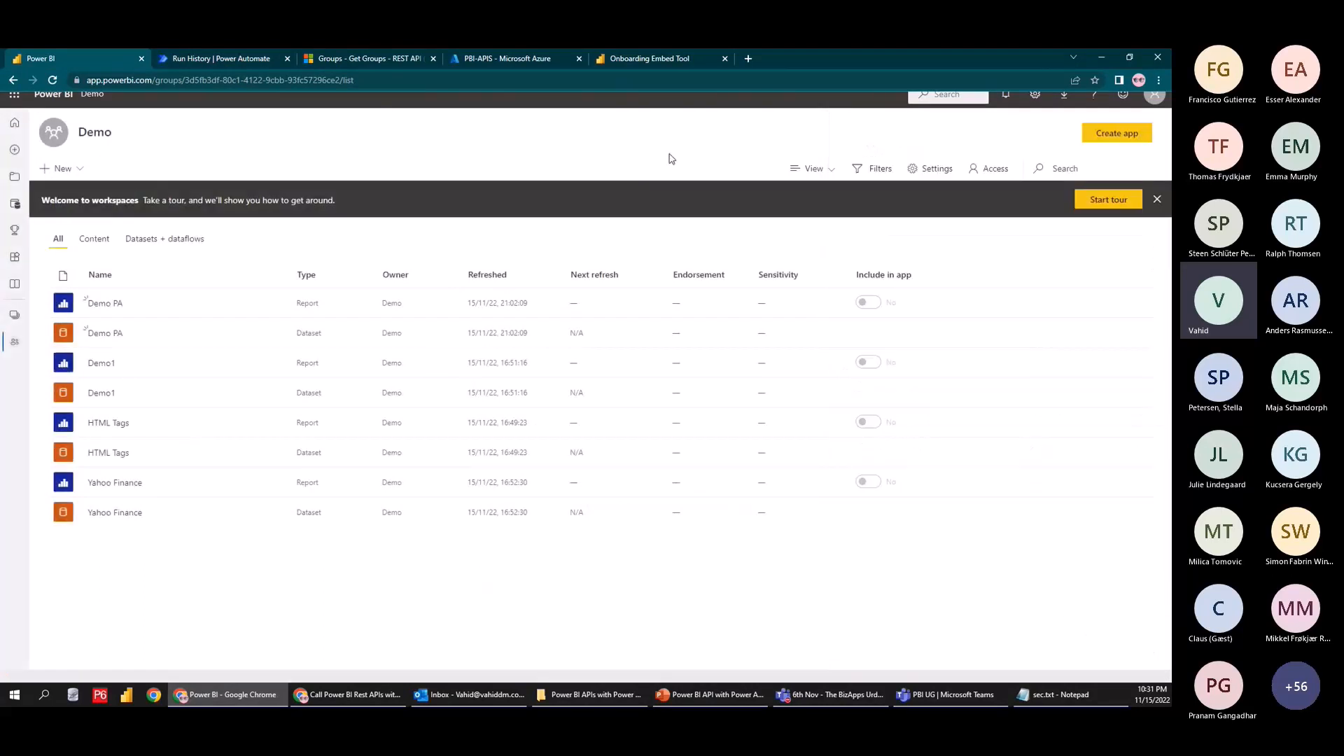
{"action": "left_click", "coordinate": [14, 315]}
{"action": "left_click", "coordinate": [86, 224]}
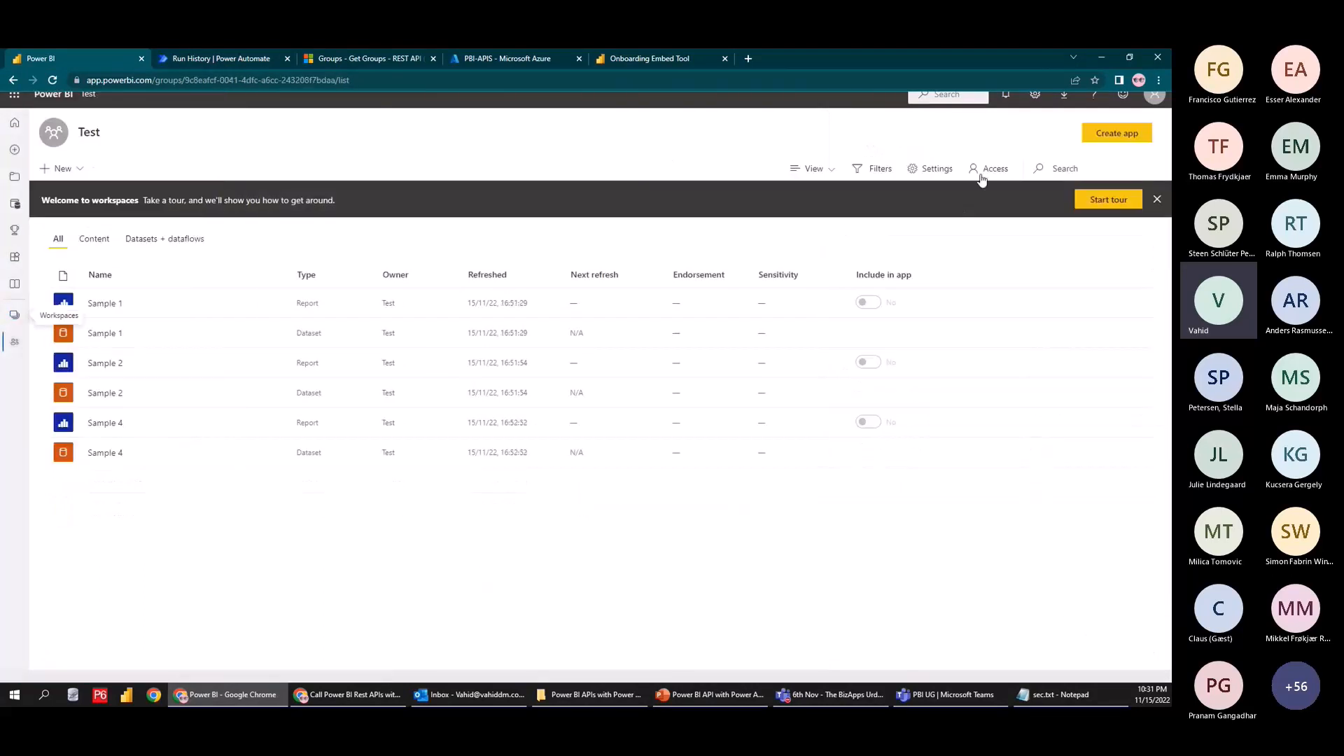
{"action": "left_click", "coordinate": [989, 169]}
{"action": "left_click", "coordinate": [1001, 218]}
{"action": "type", "text": "pbi"}
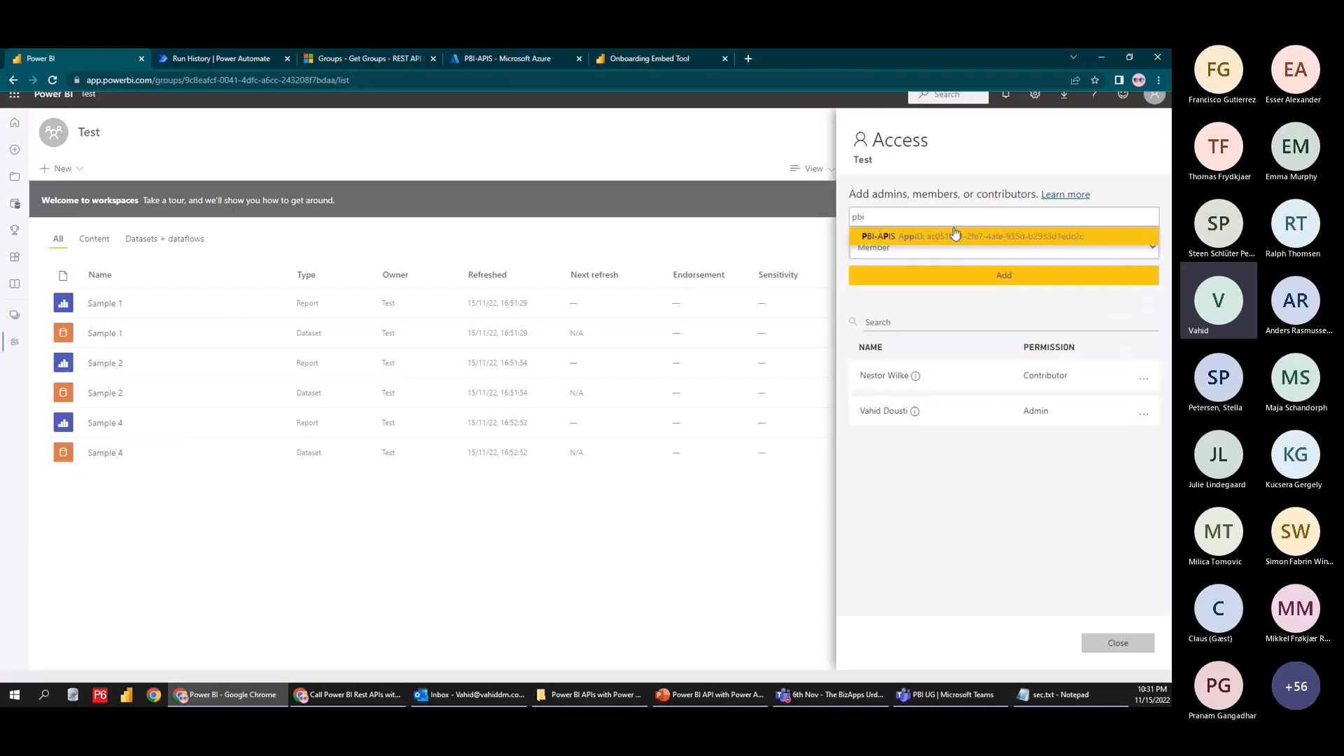
{"action": "left_click", "coordinate": [956, 236]}
{"action": "left_click", "coordinate": [906, 249]}
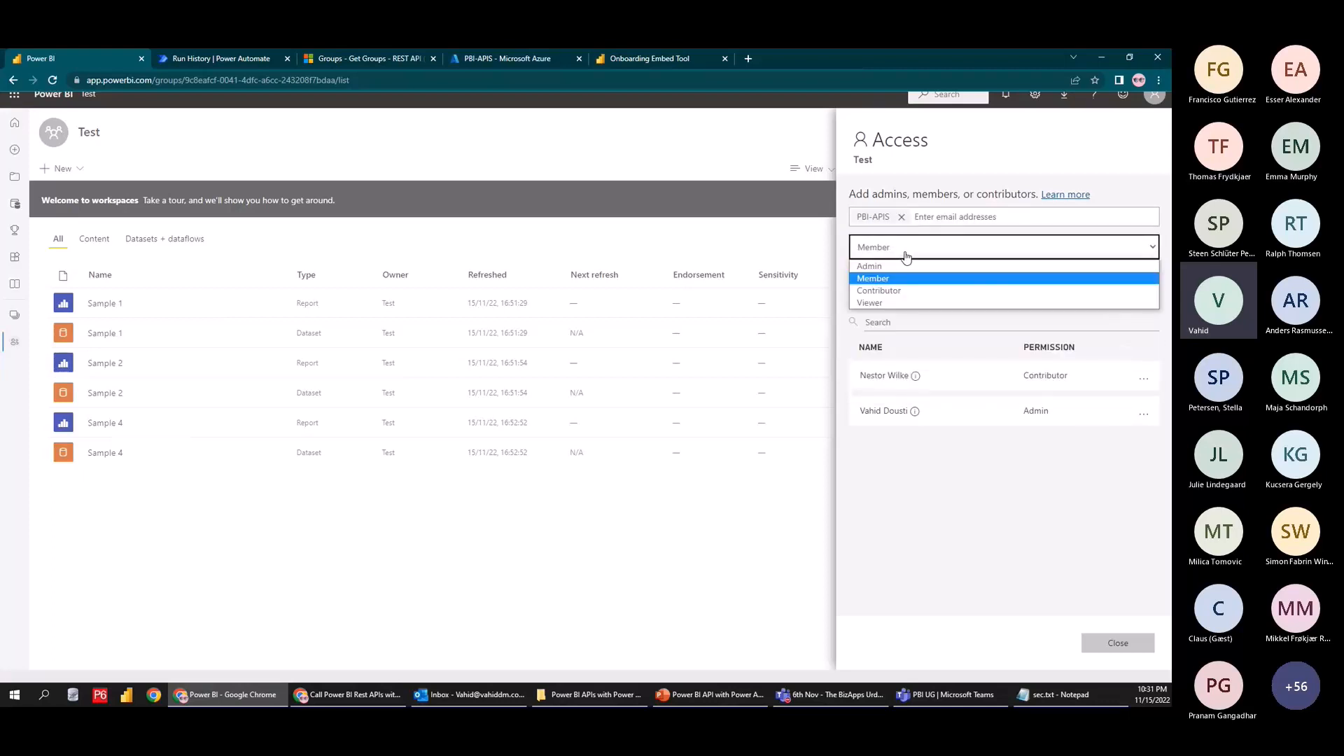
{"action": "left_click", "coordinate": [883, 266]}
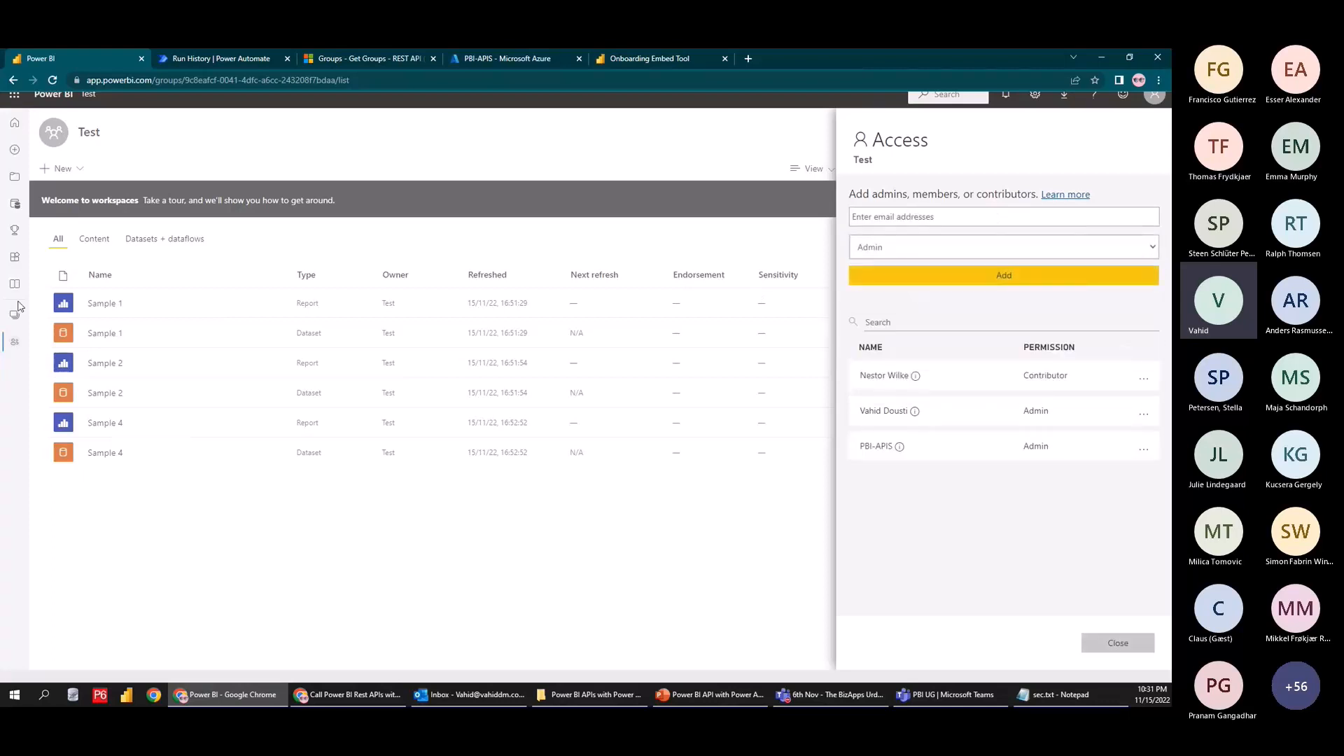
Give the PBI-APIS app Admin access to the Work workspace
{"action": "left_click", "coordinate": [15, 313]}
{"action": "left_click", "coordinate": [82, 250]}
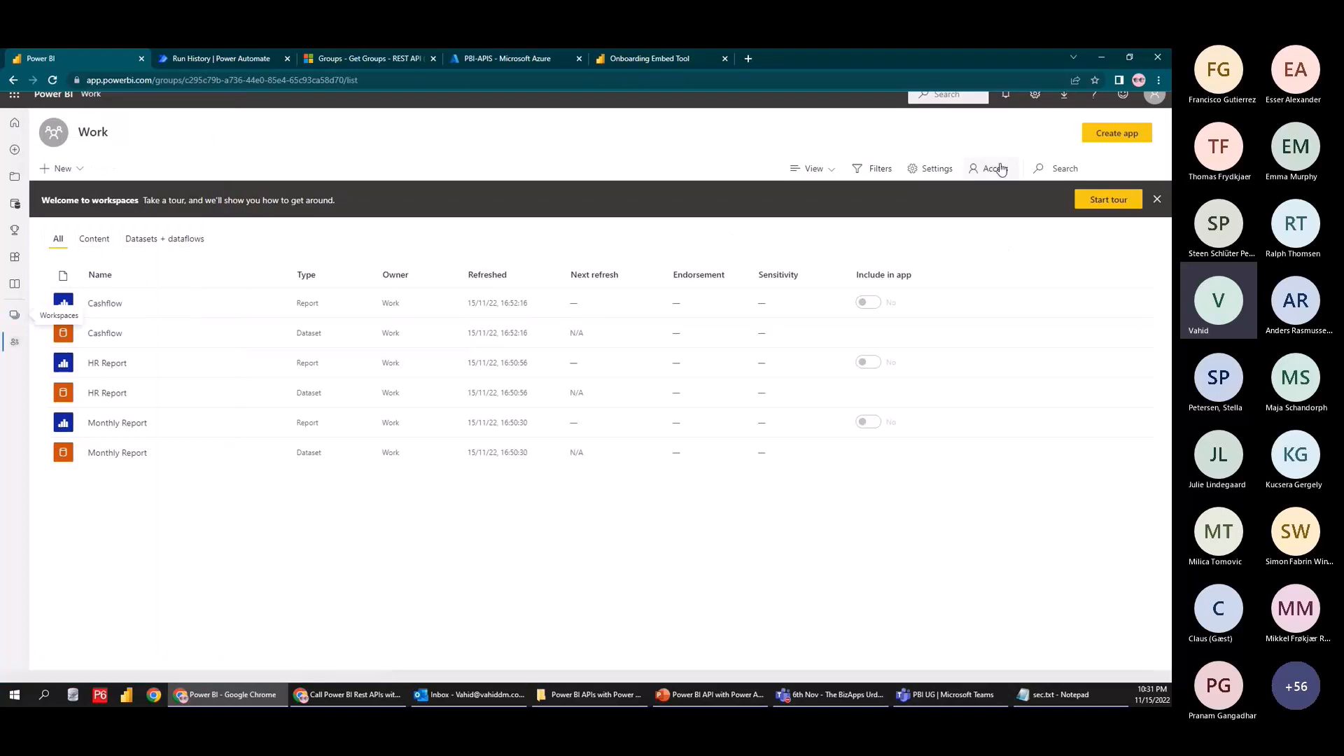
{"action": "left_click", "coordinate": [1000, 168]}
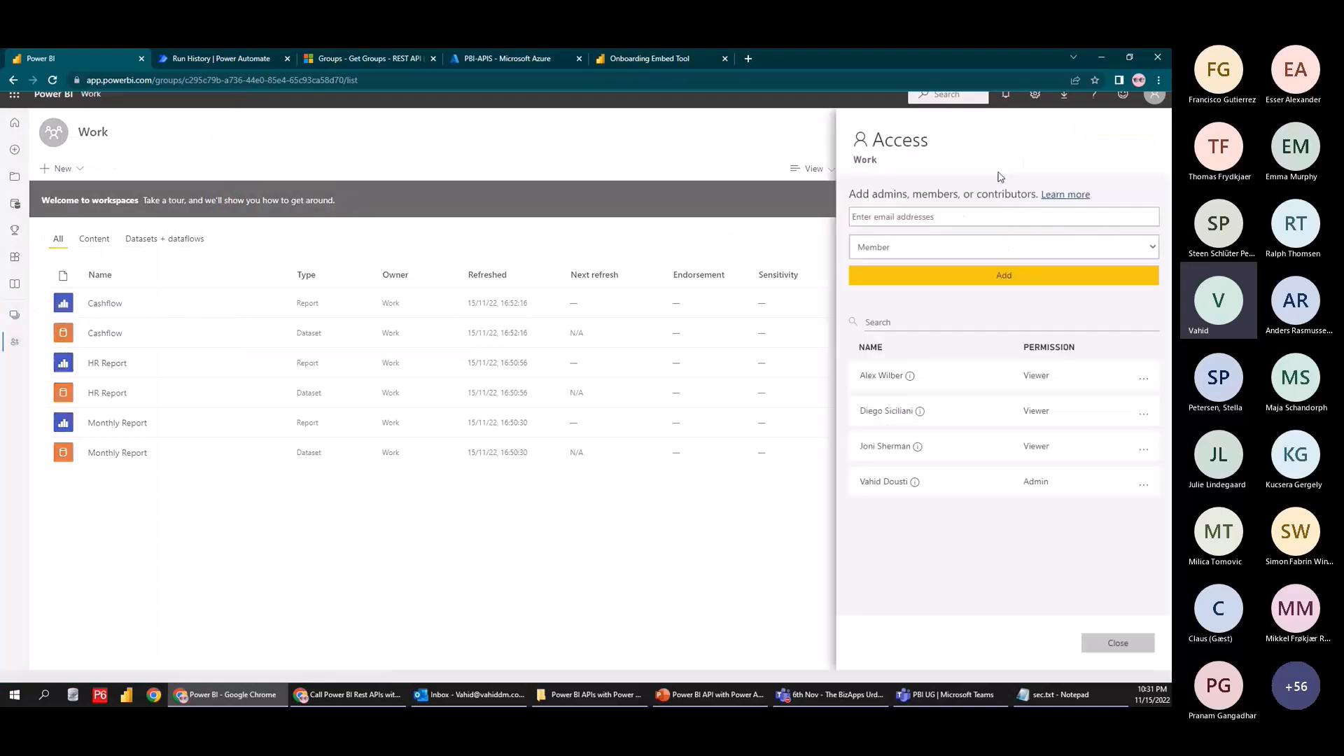
{"action": "left_click", "coordinate": [961, 224]}
{"action": "type", "text": "pbi"}
{"action": "left_click", "coordinate": [925, 239]}
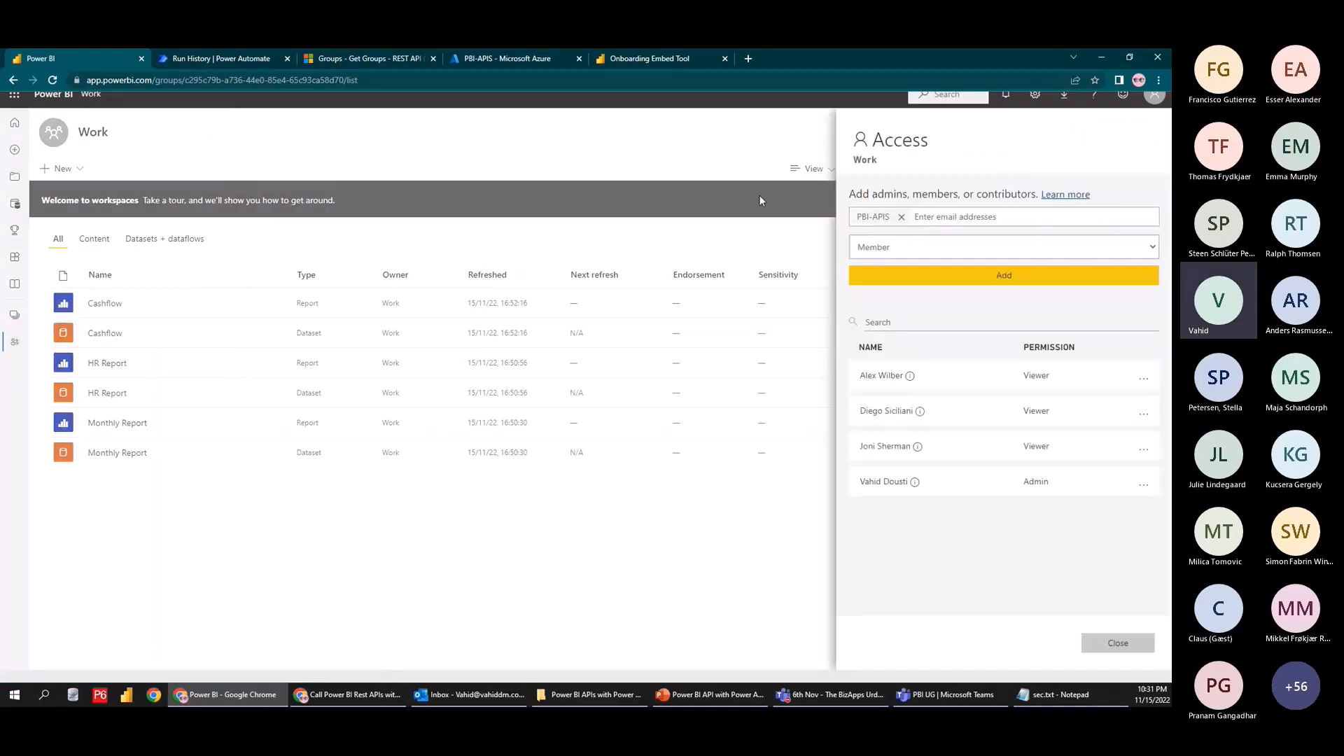
{"action": "left_click", "coordinate": [511, 59]}
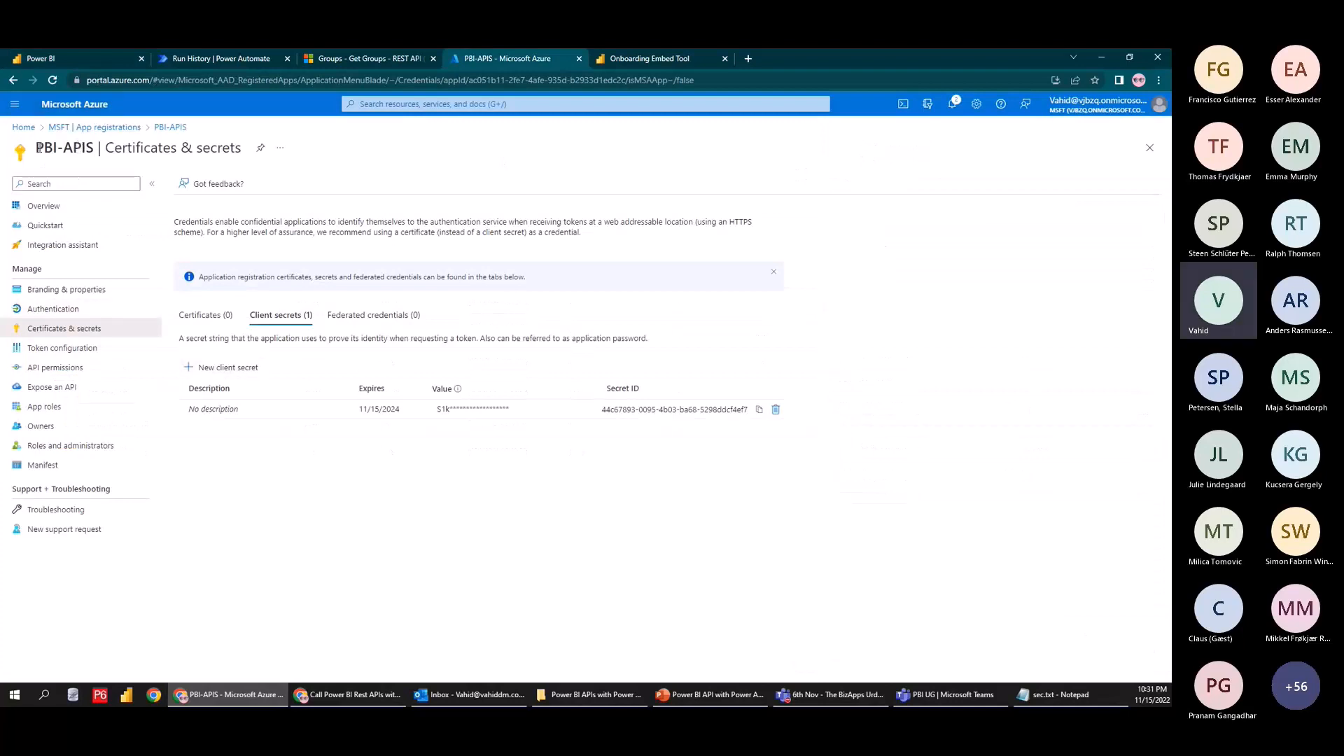
{"action": "left_click", "coordinate": [42, 59]}
{"action": "left_click", "coordinate": [903, 247]}
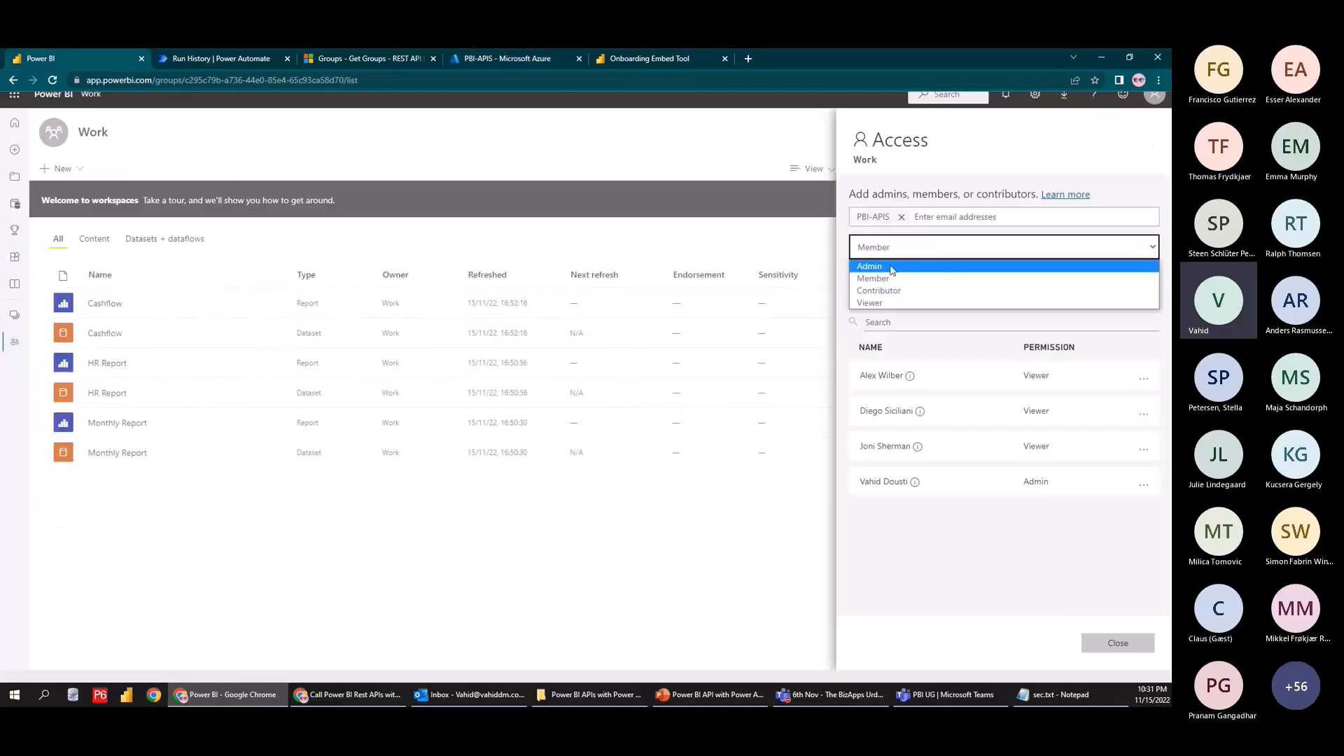
{"action": "left_click", "coordinate": [893, 267]}
{"action": "left_click", "coordinate": [900, 276]}
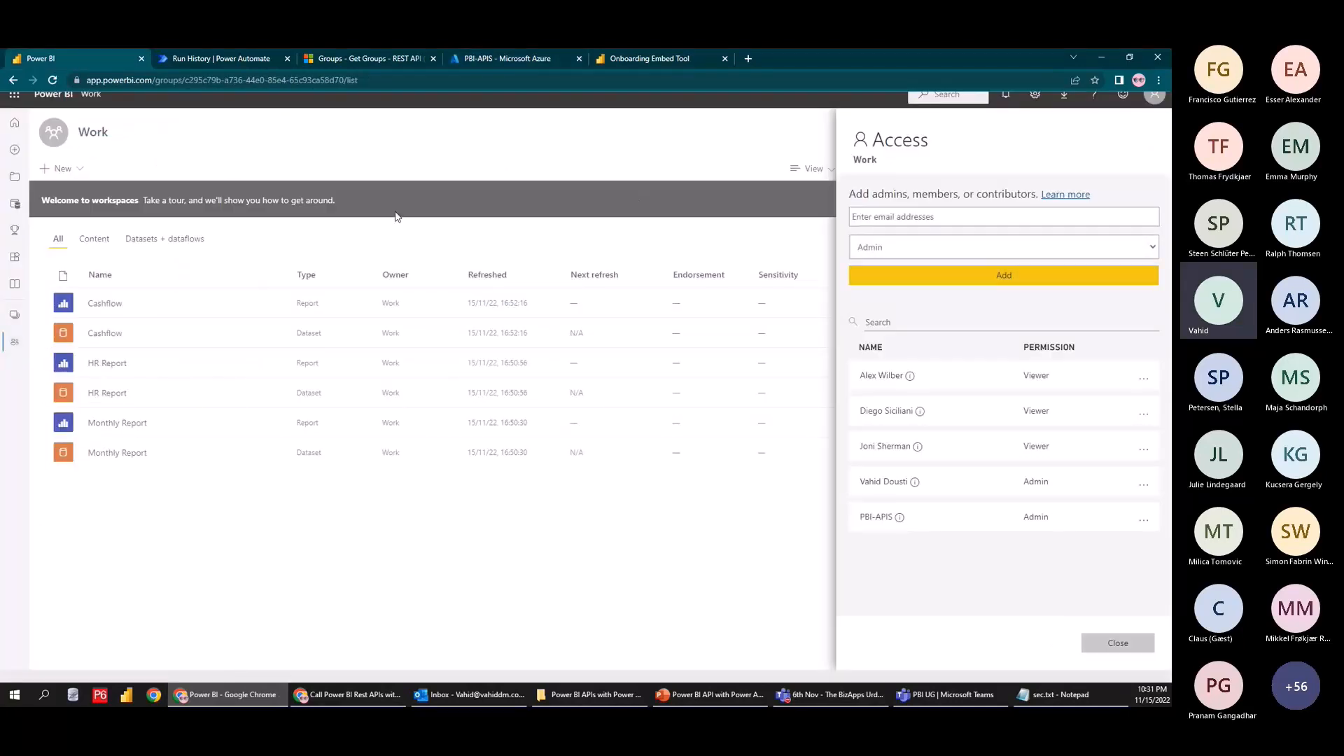
{"action": "left_click", "coordinate": [491, 57]}
{"action": "left_click", "coordinate": [238, 62]}
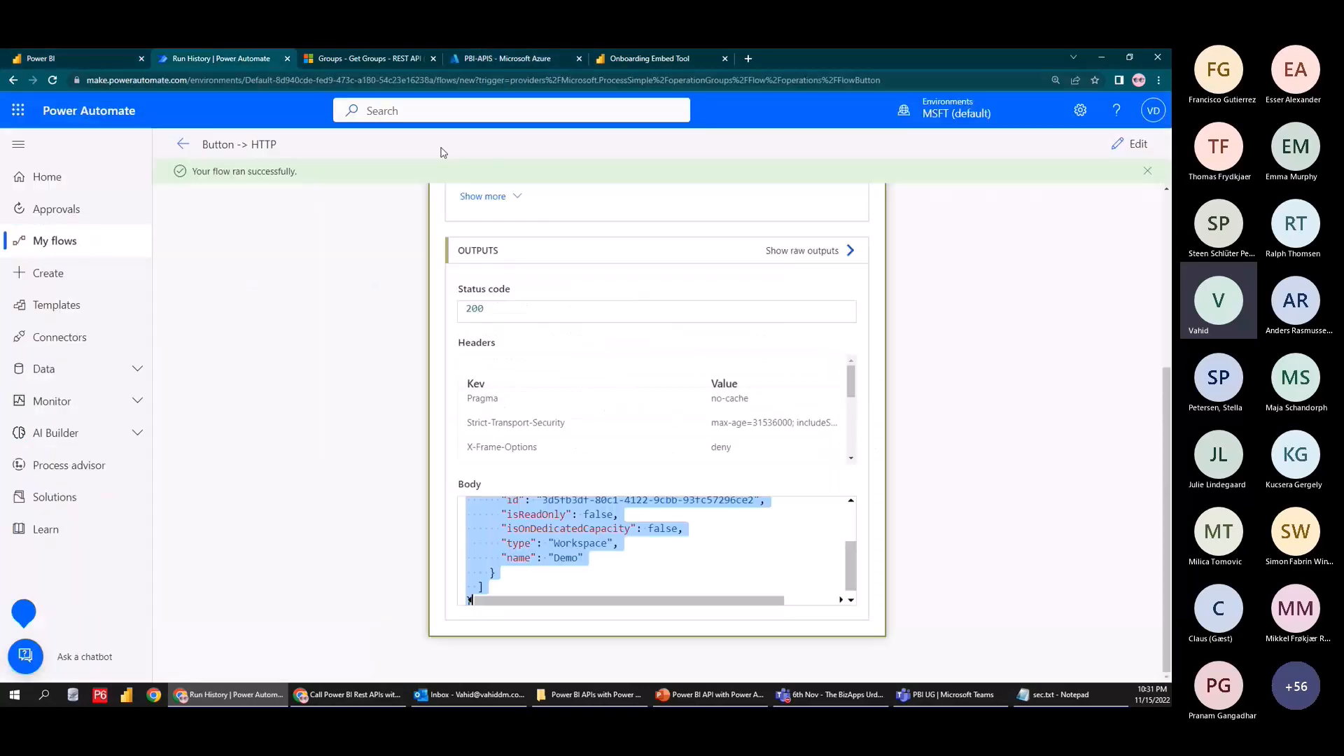
Rerun the flow with a manual test trigger
{"action": "left_click", "coordinate": [699, 528]}
{"action": "scroll", "coordinate": [700, 546], "scroll_direction": "up", "scroll_amount": 5}
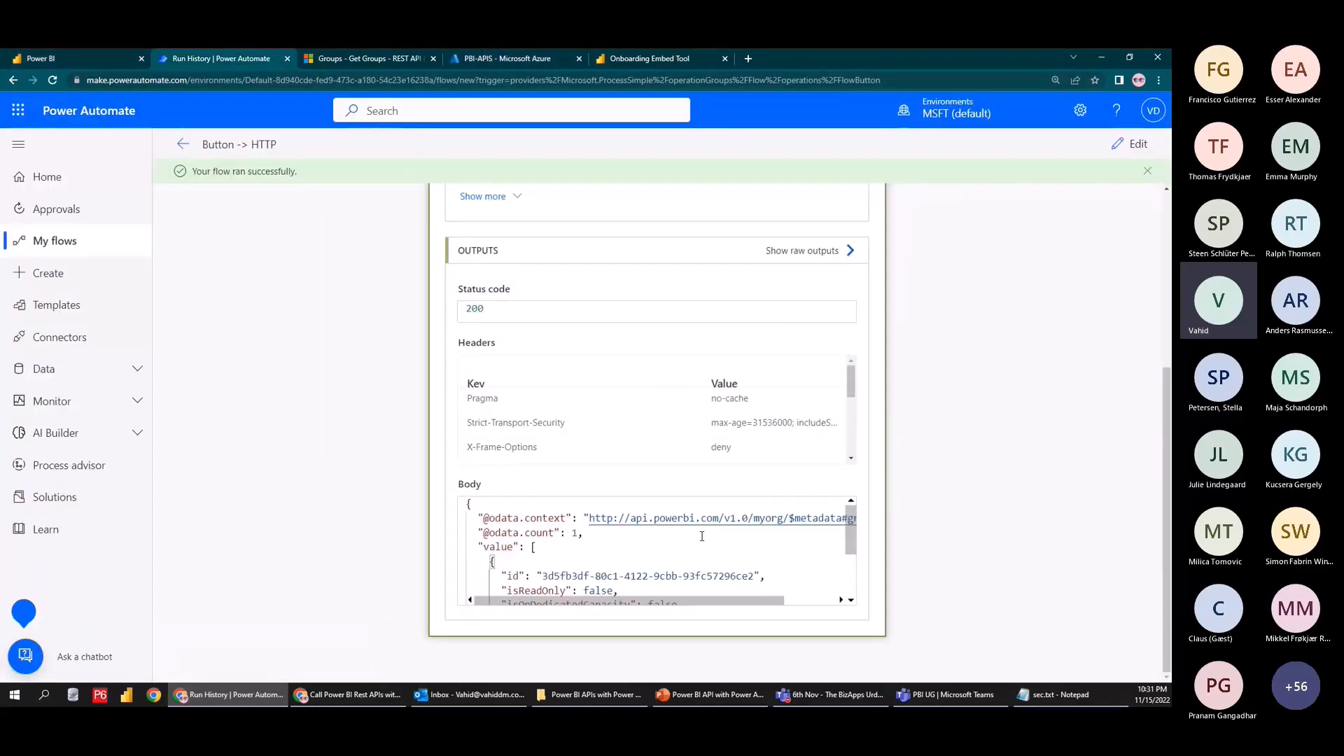
{"action": "left_click", "coordinate": [1120, 148]}
{"action": "left_click", "coordinate": [1131, 144]}
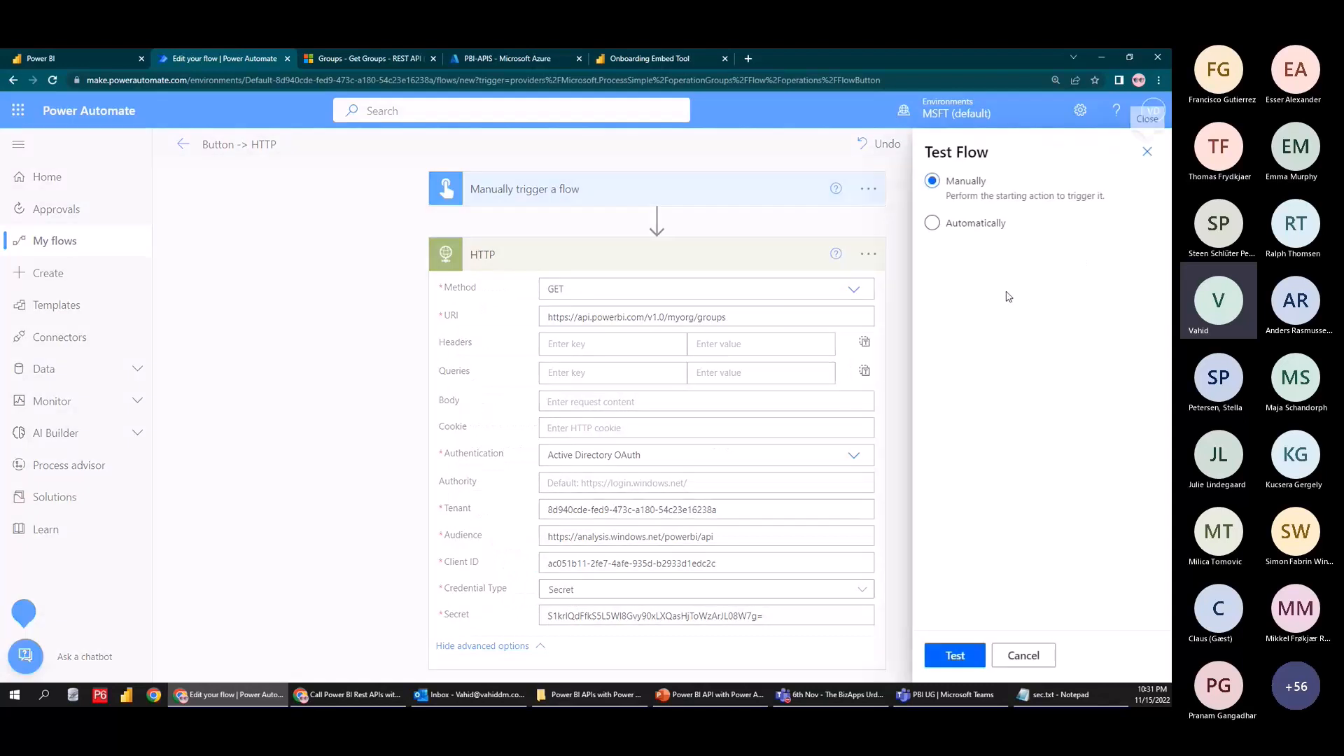
{"action": "left_click", "coordinate": [955, 653]}
{"action": "left_click", "coordinate": [978, 657]}
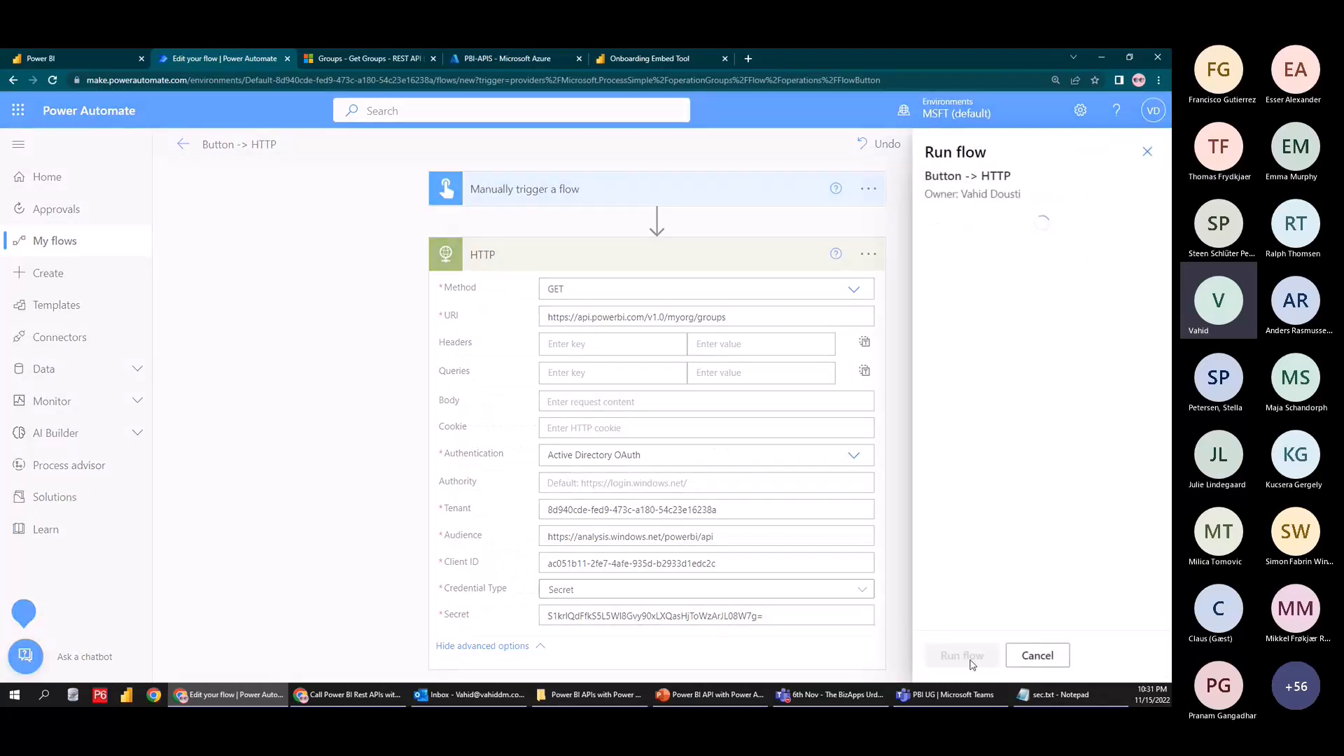
{"action": "left_click", "coordinate": [955, 655]}
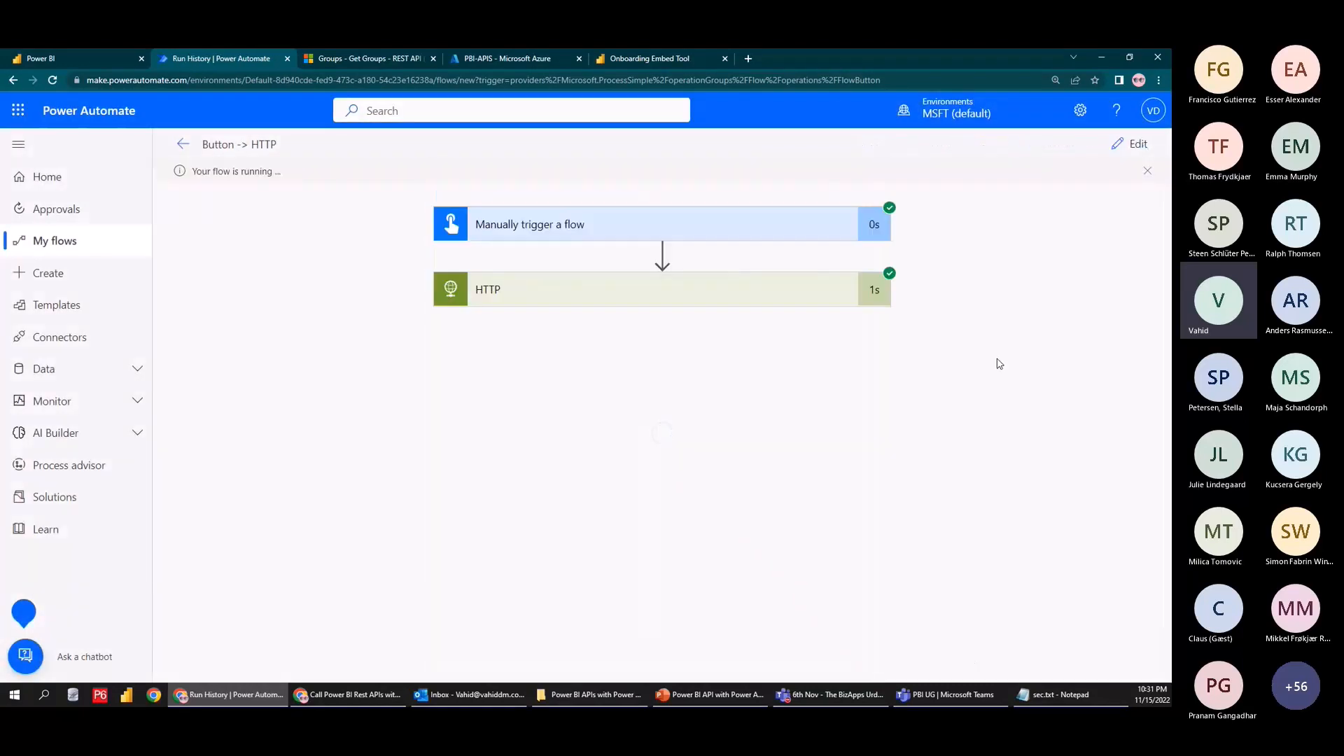
Confirm the HTTP output lists three workspaces, including Test and Work, and reopen the flow for editing
{"action": "left_click", "coordinate": [802, 308]}
{"action": "scroll", "coordinate": [892, 480], "scroll_direction": "down", "scroll_amount": 5}
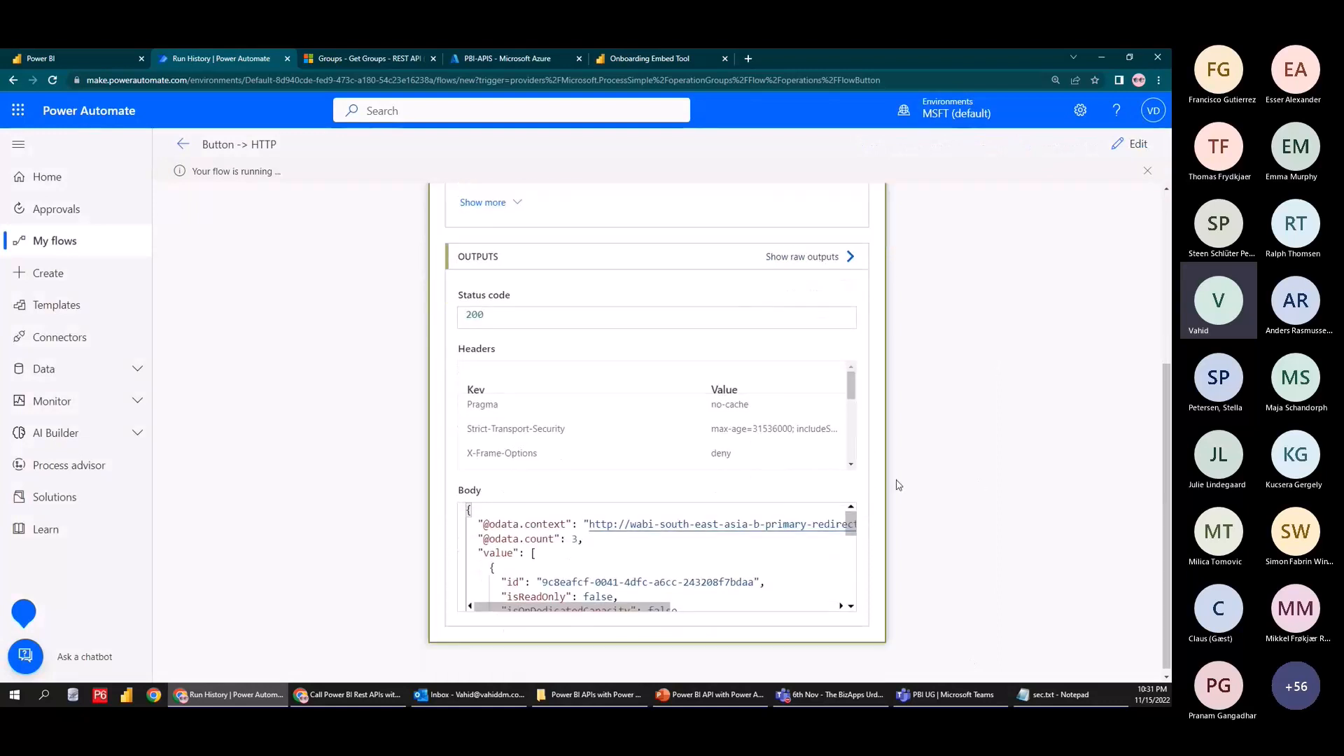
{"action": "scroll", "coordinate": [712, 537], "scroll_direction": "down", "scroll_amount": 3}
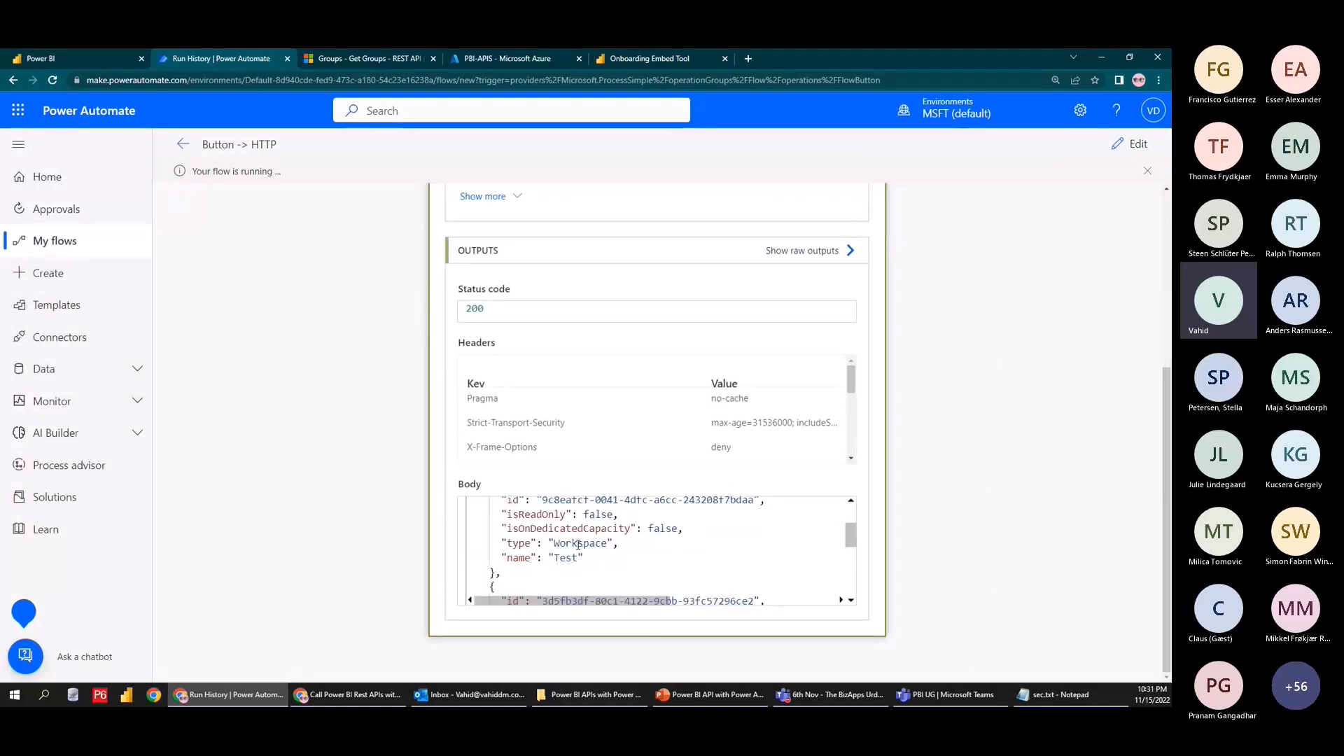
{"action": "scroll", "coordinate": [546, 539], "scroll_direction": "down", "scroll_amount": 3}
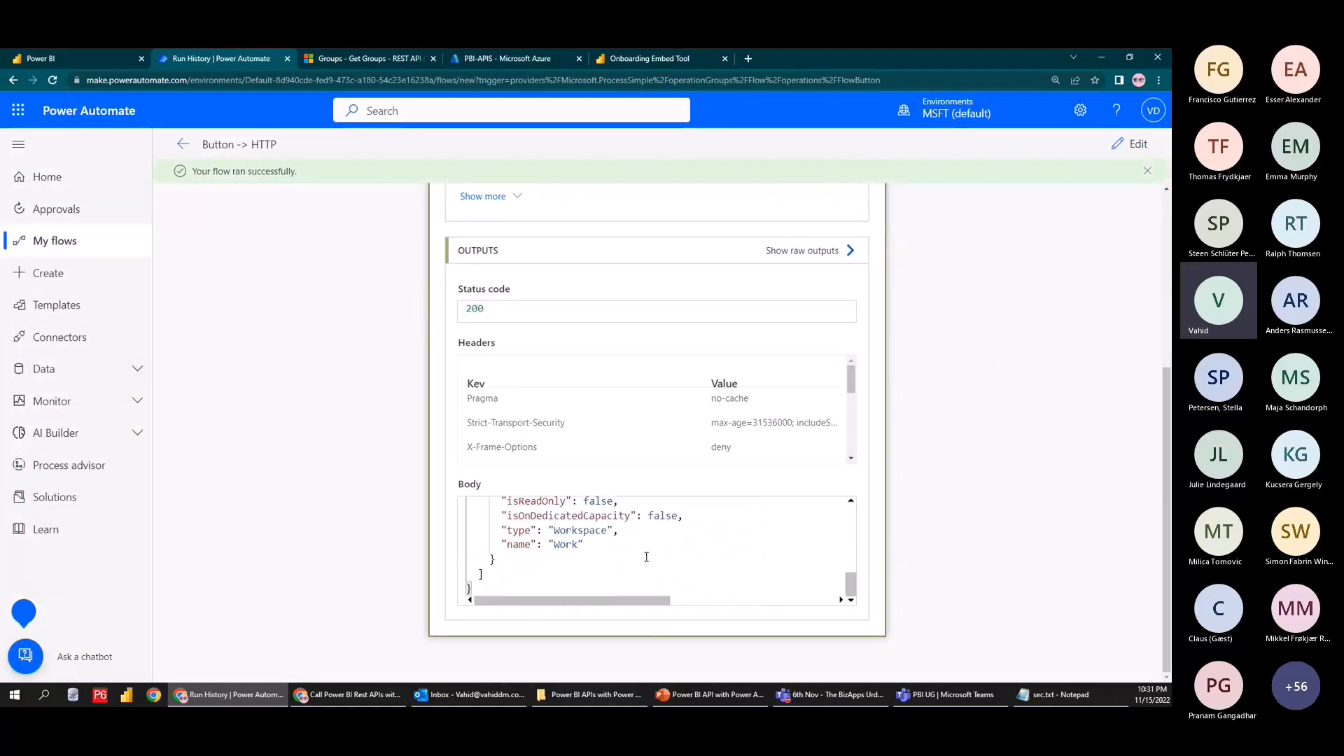
{"action": "scroll", "coordinate": [943, 558], "scroll_direction": "up", "scroll_amount": 5}
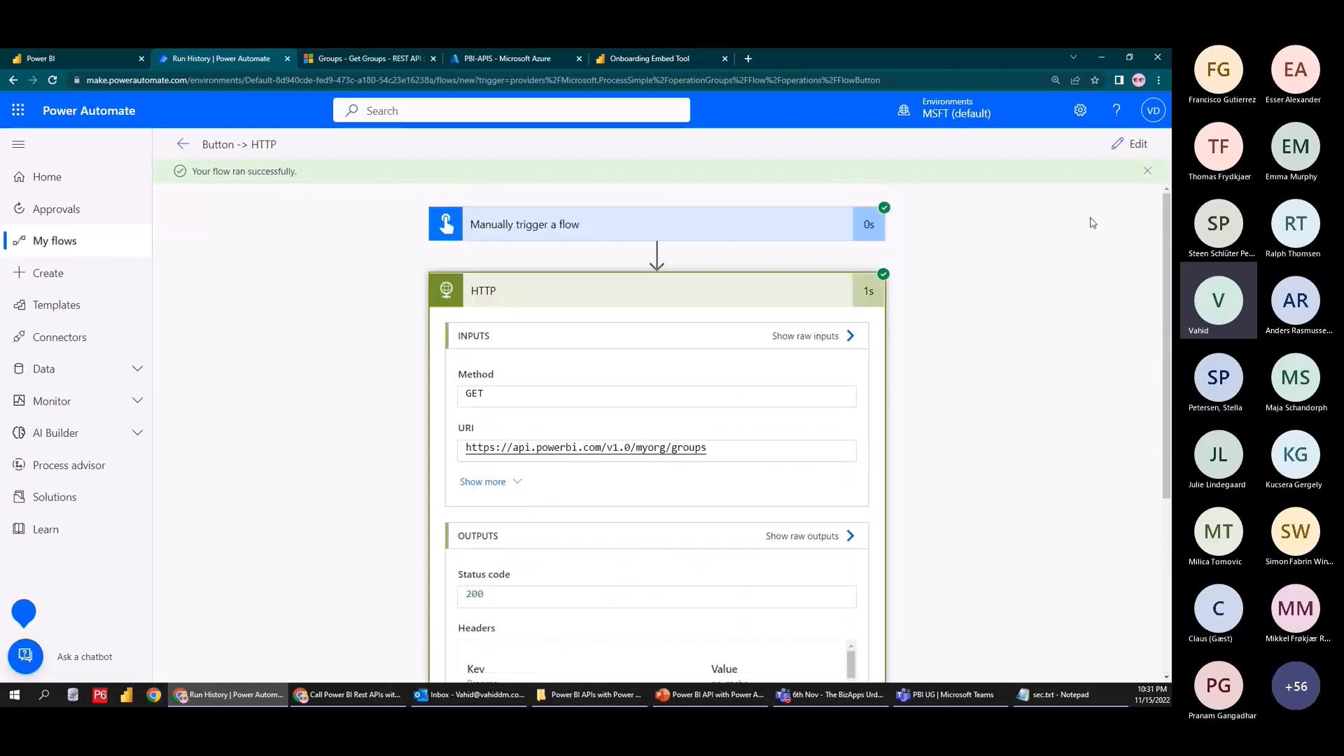
{"action": "left_click", "coordinate": [1116, 148]}
{"action": "scroll", "coordinate": [978, 488], "scroll_direction": "down", "scroll_amount": 1}
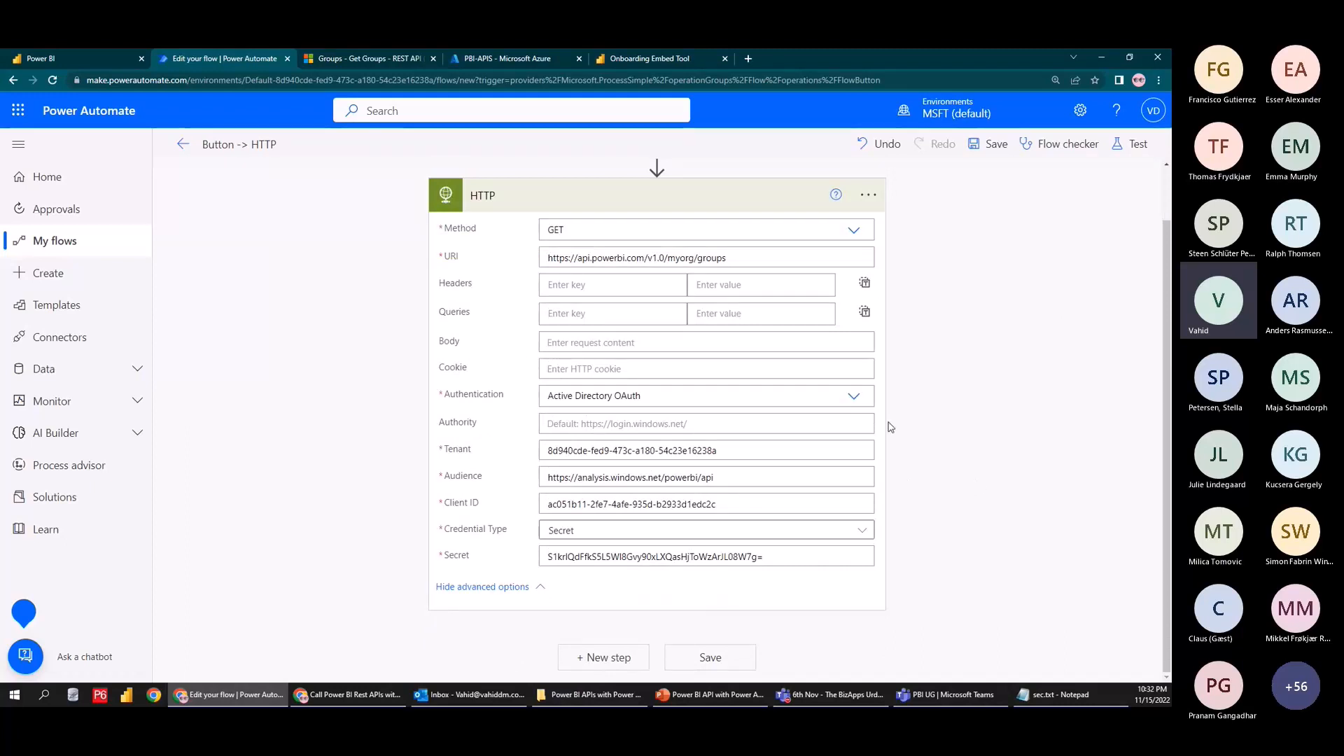
Open the Add Group User API reference from the Get Groups documentation
{"action": "scroll", "coordinate": [891, 427], "scroll_direction": "up", "scroll_amount": 1}
{"action": "scroll", "coordinate": [474, 585], "scroll_direction": "down", "scroll_amount": 1}
{"action": "left_click", "coordinate": [70, 58]}
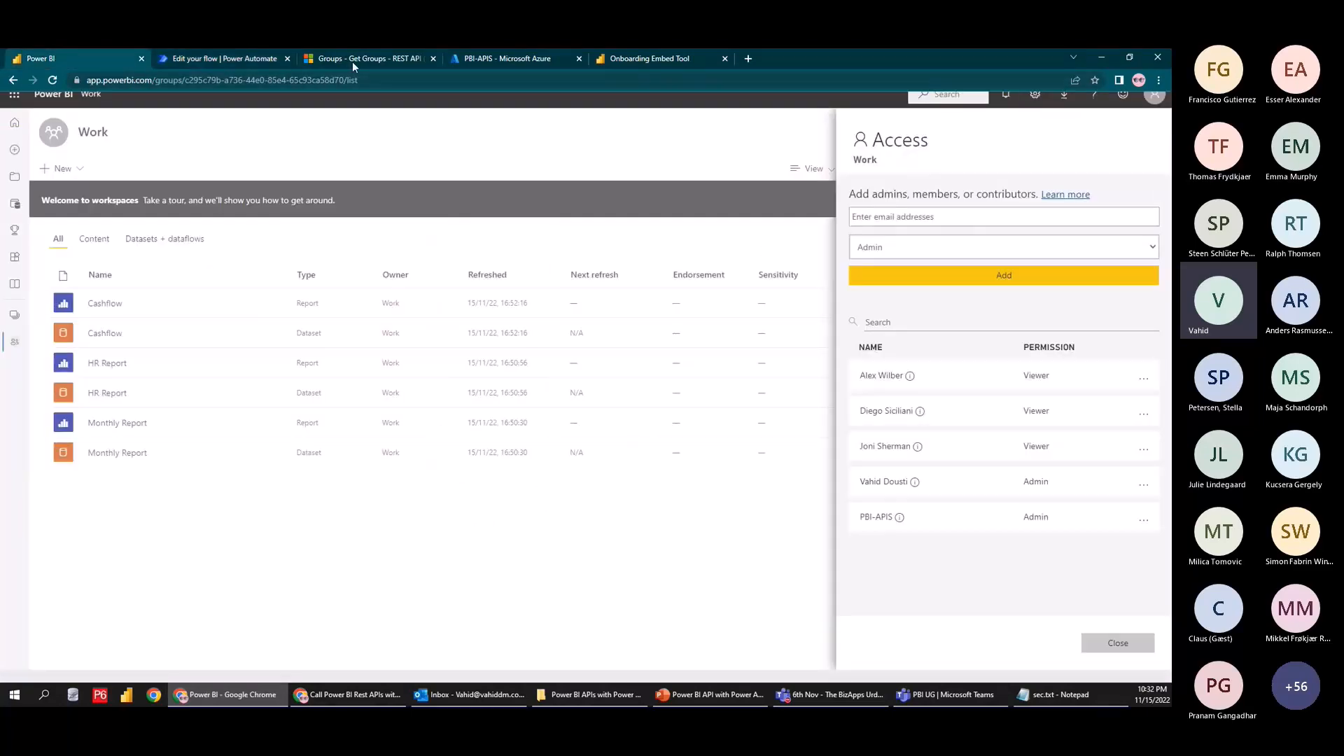
{"action": "left_click", "coordinate": [354, 62]}
{"action": "scroll", "coordinate": [150, 526], "scroll_direction": "down", "scroll_amount": 2}
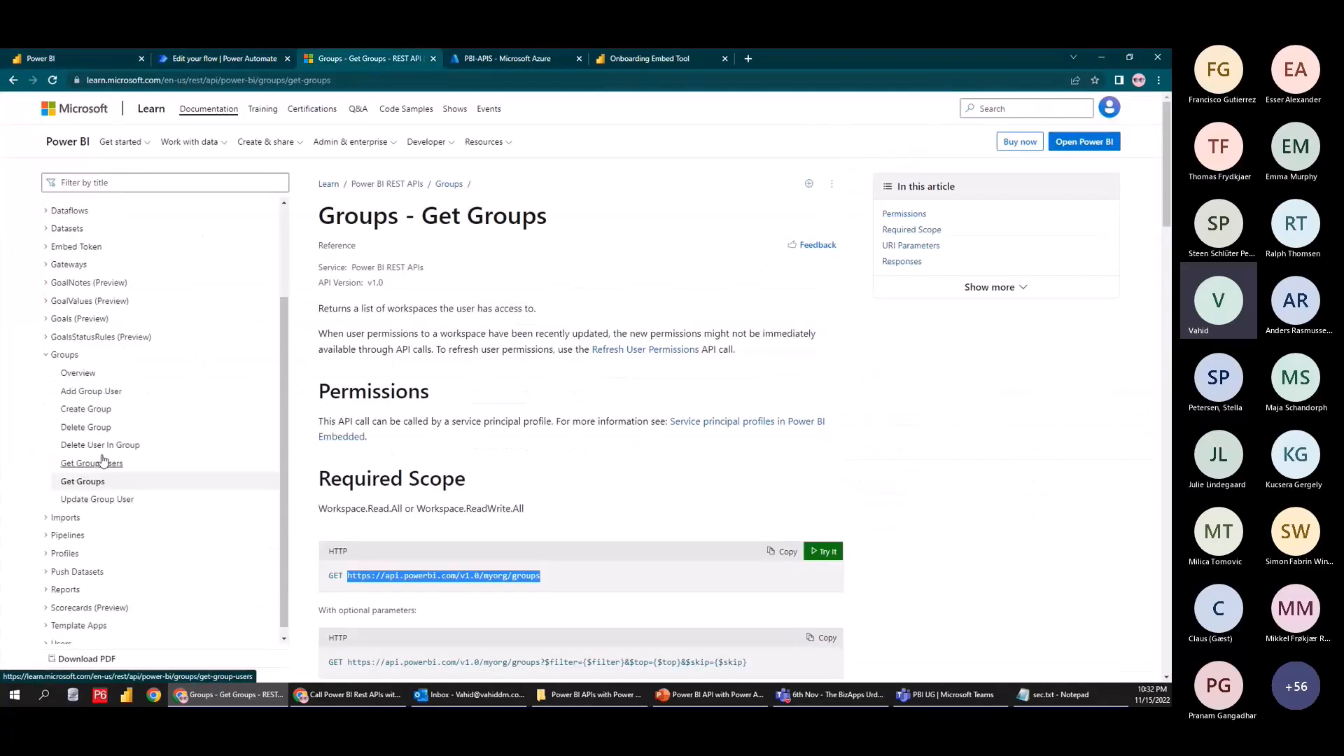
{"action": "left_click", "coordinate": [85, 395]}
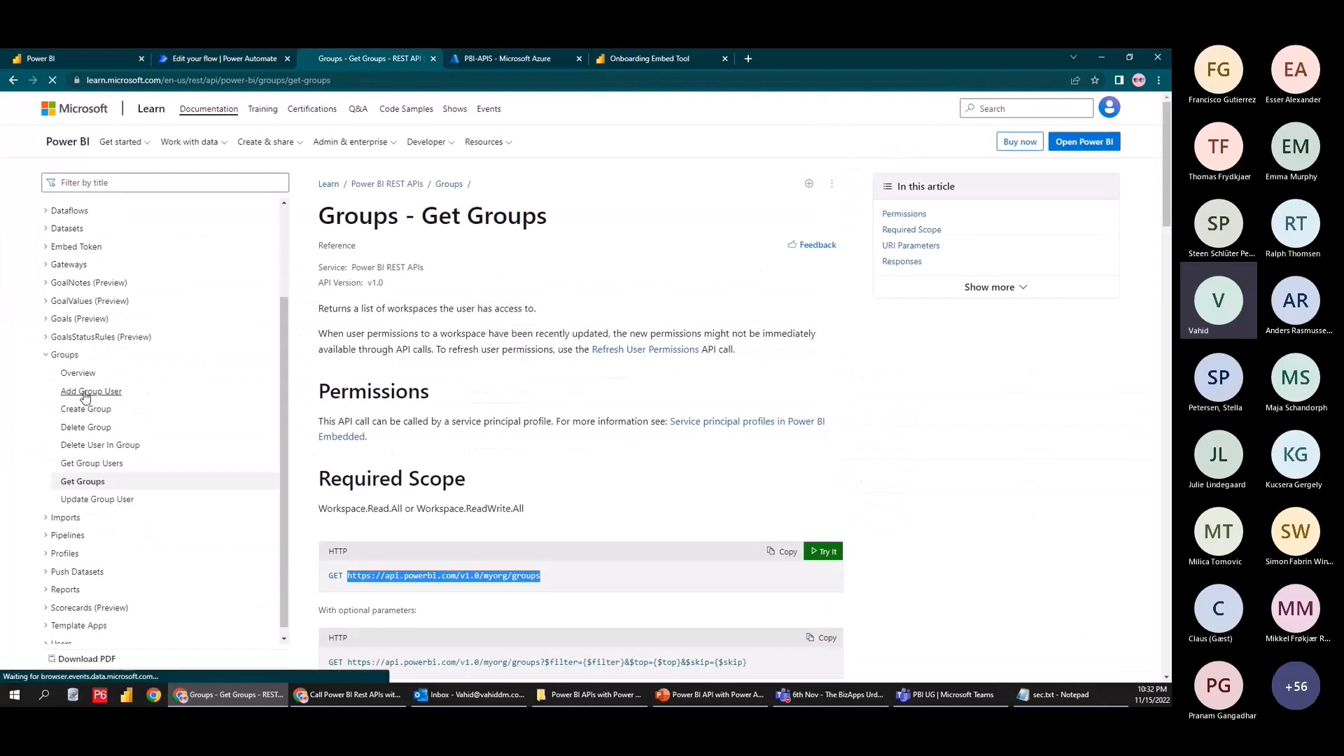
{"action": "scroll", "coordinate": [560, 430], "scroll_direction": "down", "scroll_amount": 1}
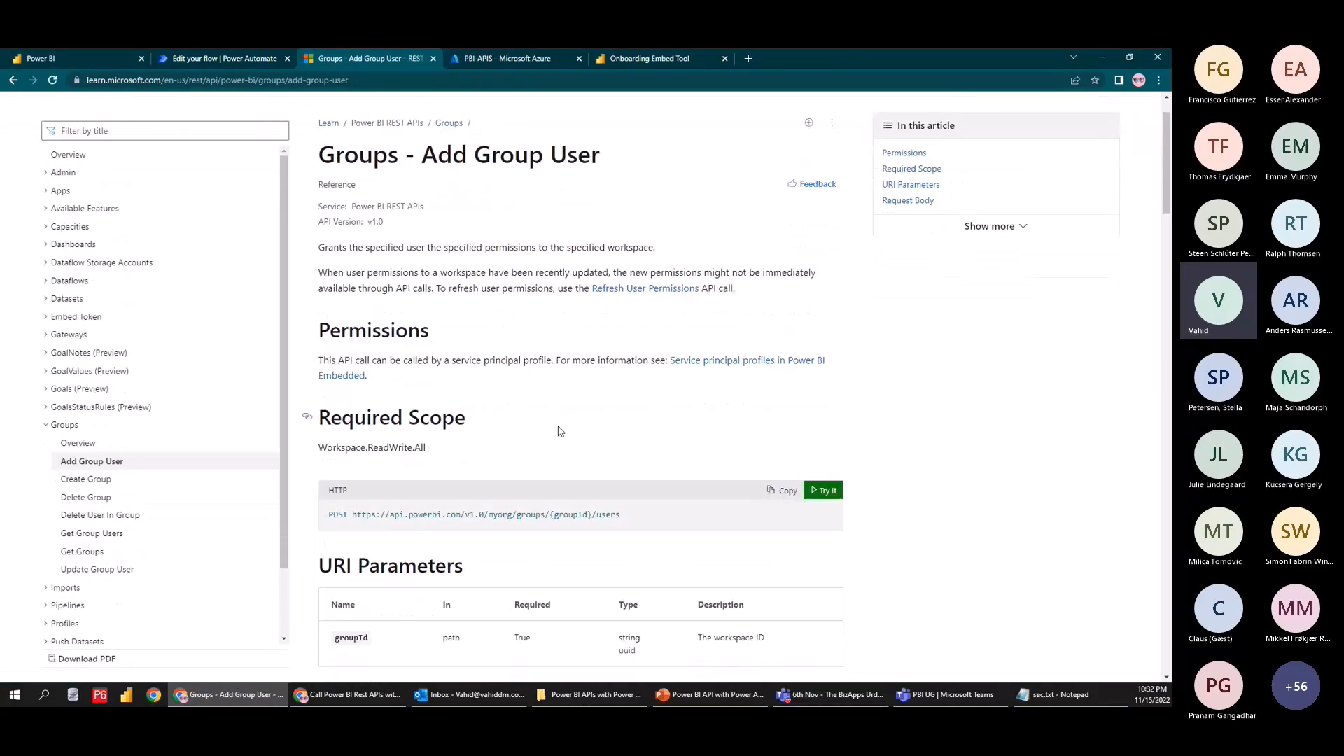
Review the Demo workspace's access list in Power BI
{"action": "left_click", "coordinate": [39, 56]}
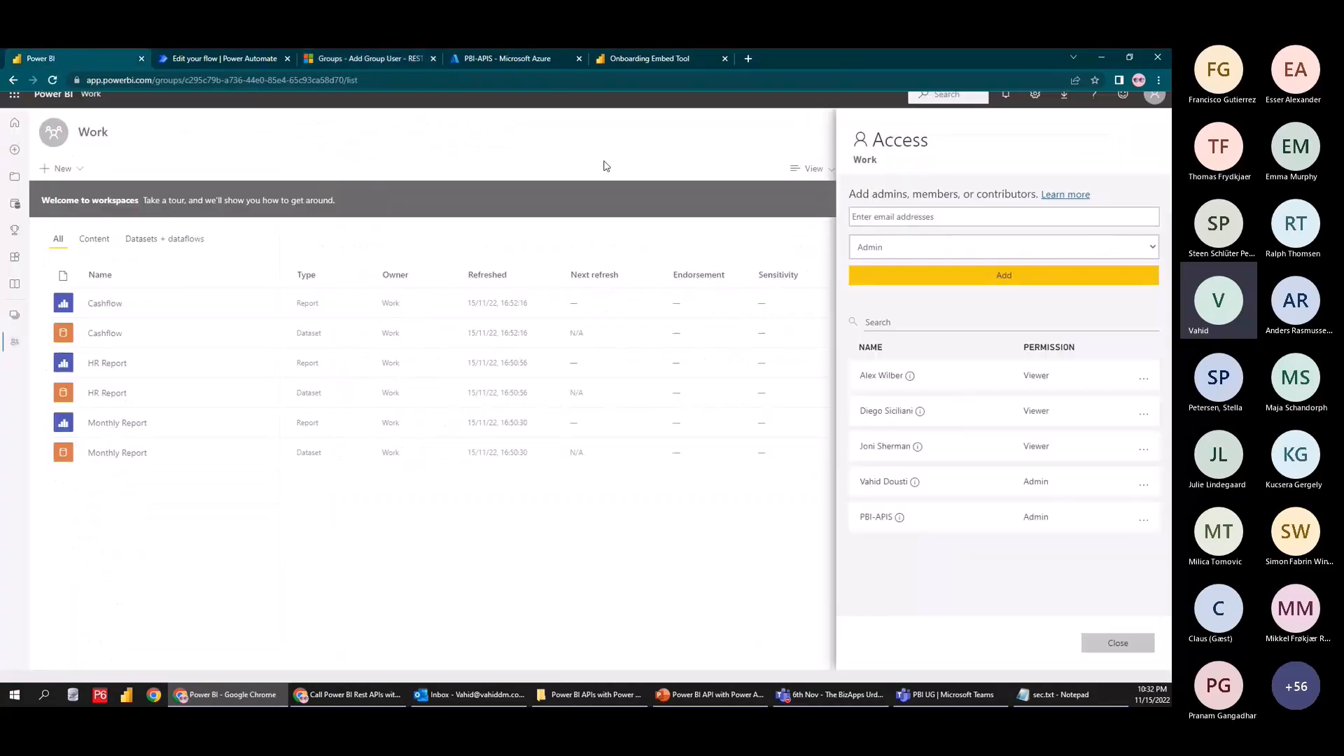
{"action": "left_click", "coordinate": [606, 166]}
{"action": "left_click", "coordinate": [14, 315]}
{"action": "left_click", "coordinate": [82, 196]}
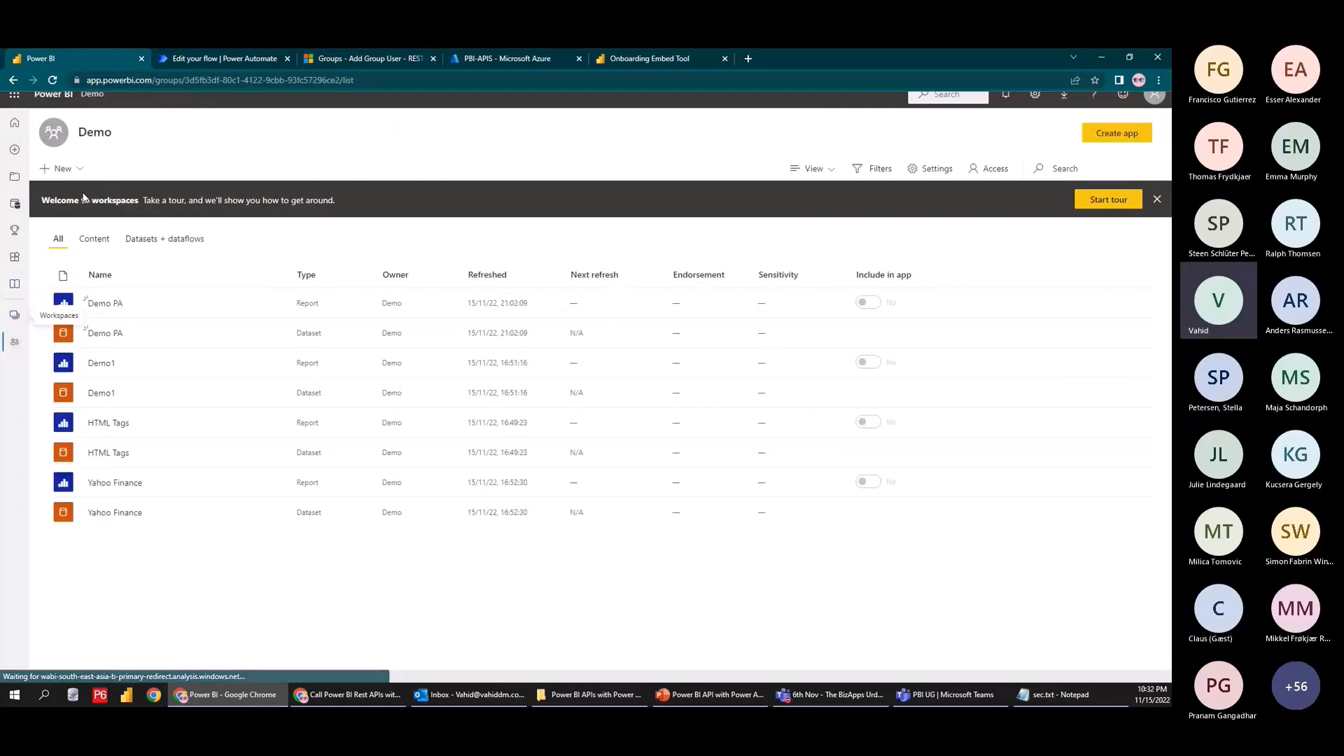
{"action": "left_click", "coordinate": [989, 169]}
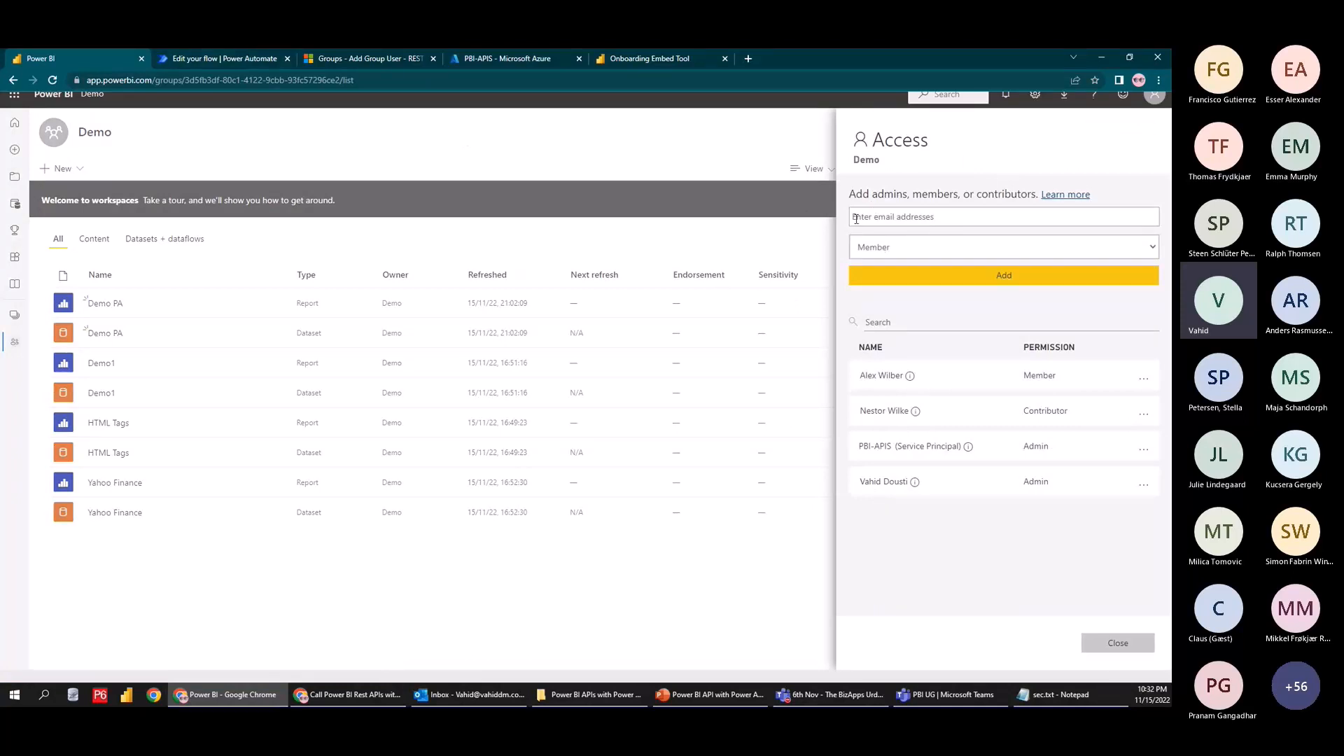
{"action": "left_click", "coordinate": [456, 170]}
Open the Microsoft 365 admin center in a new tab and note the Add Group User POST method
{"action": "left_click", "coordinate": [219, 60]}
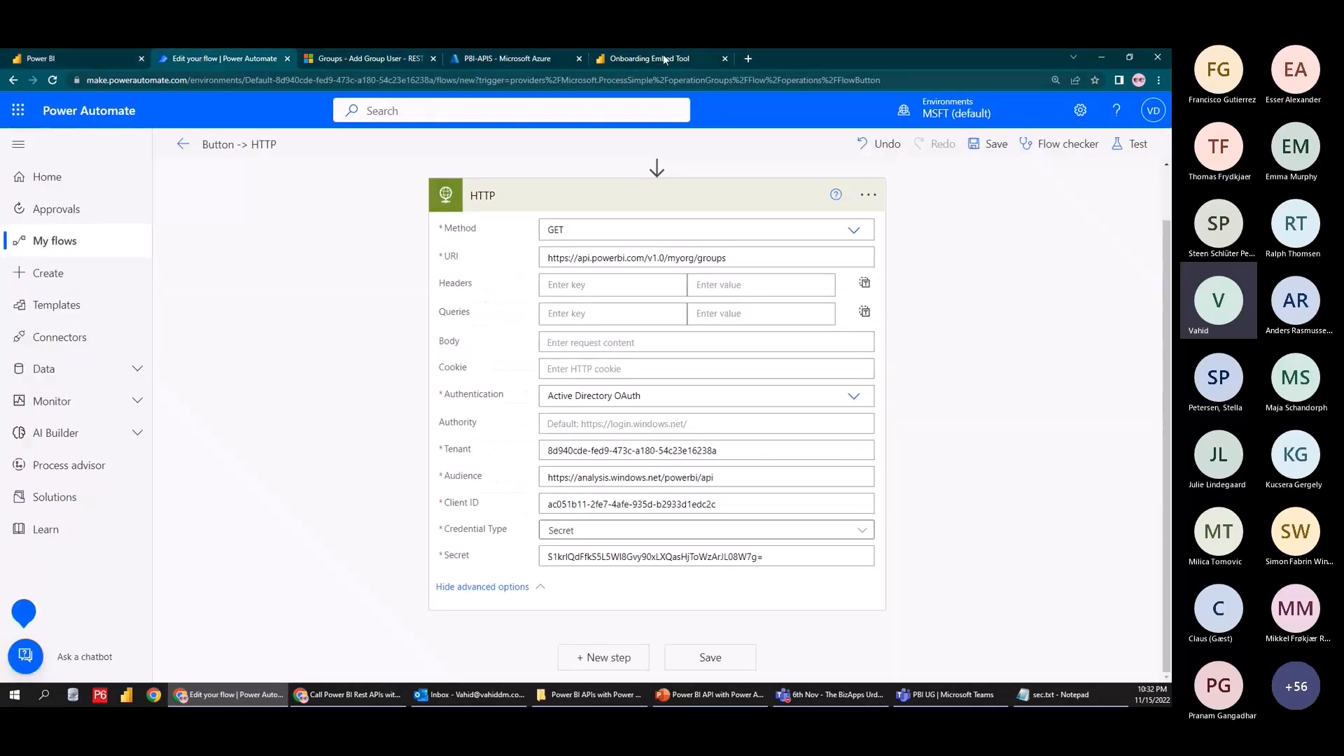
{"action": "left_click", "coordinate": [18, 110]}
{"action": "left_click", "coordinate": [214, 347]}
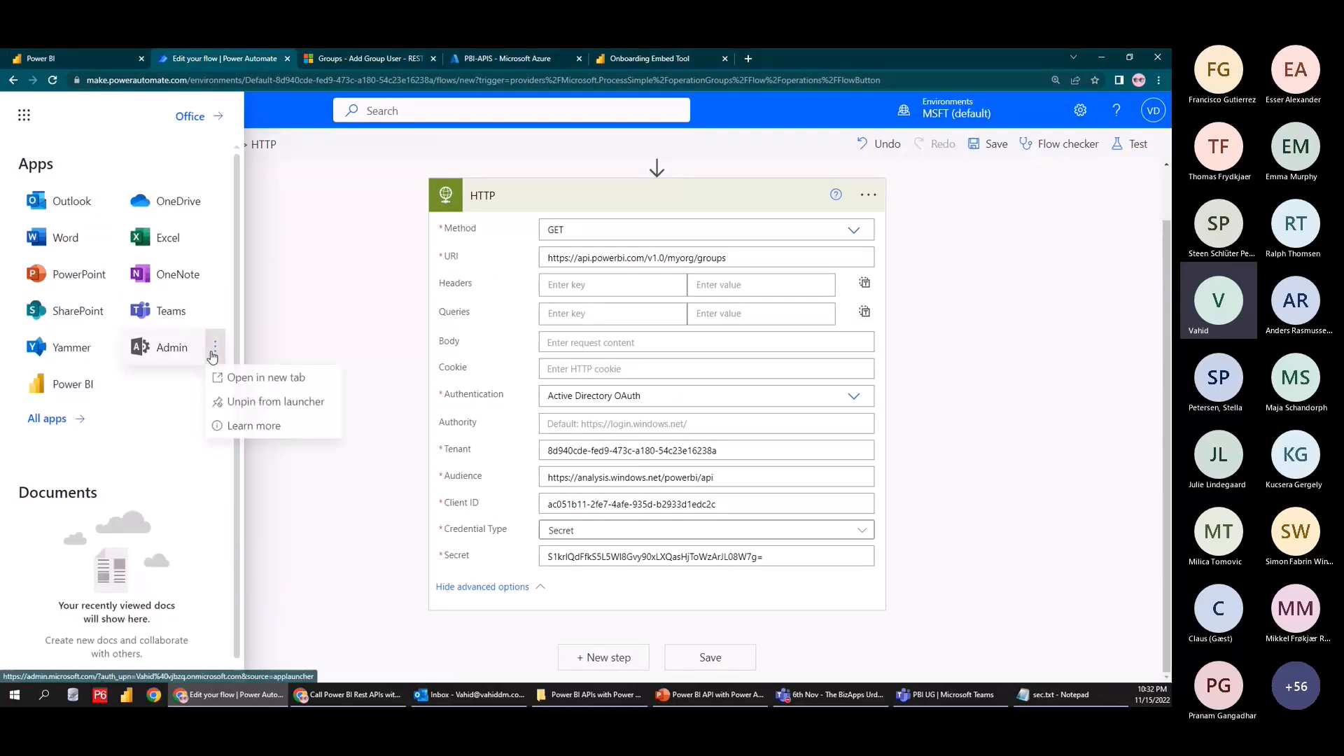
{"action": "left_click", "coordinate": [218, 378]}
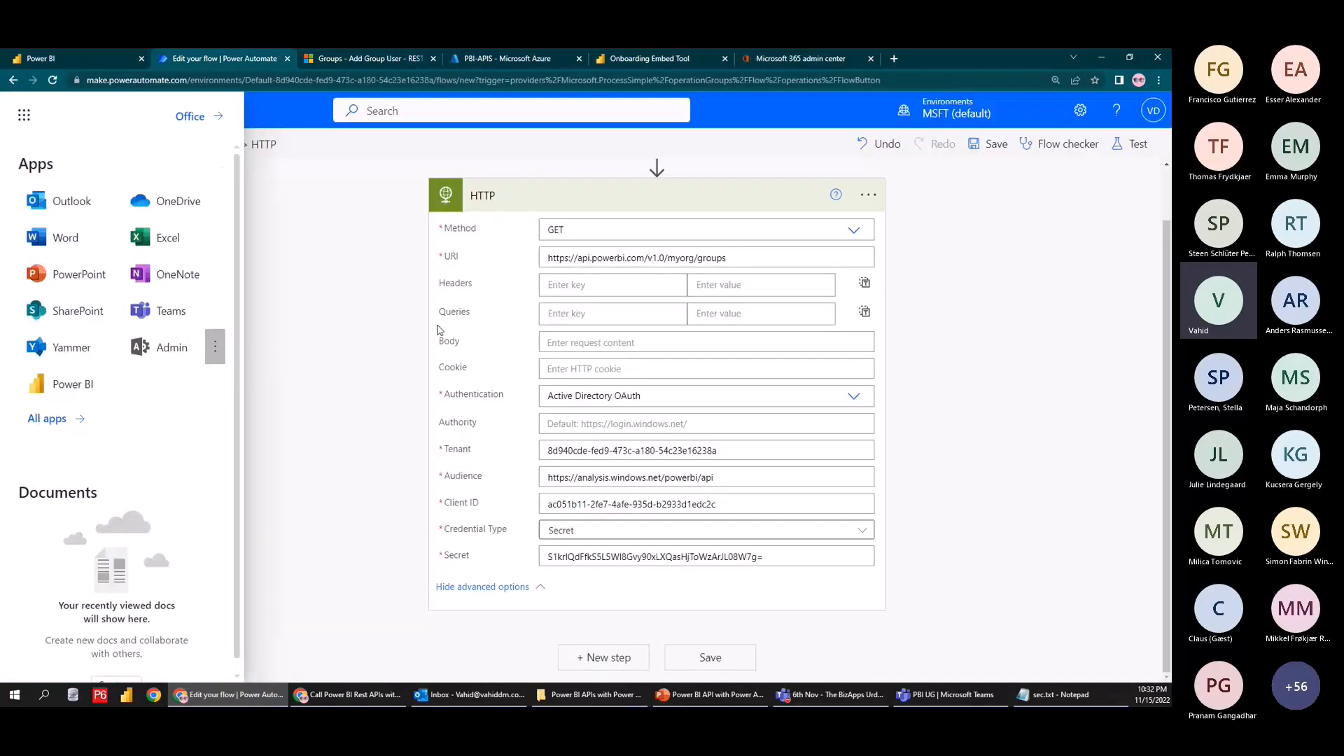
{"action": "left_click", "coordinate": [359, 56]}
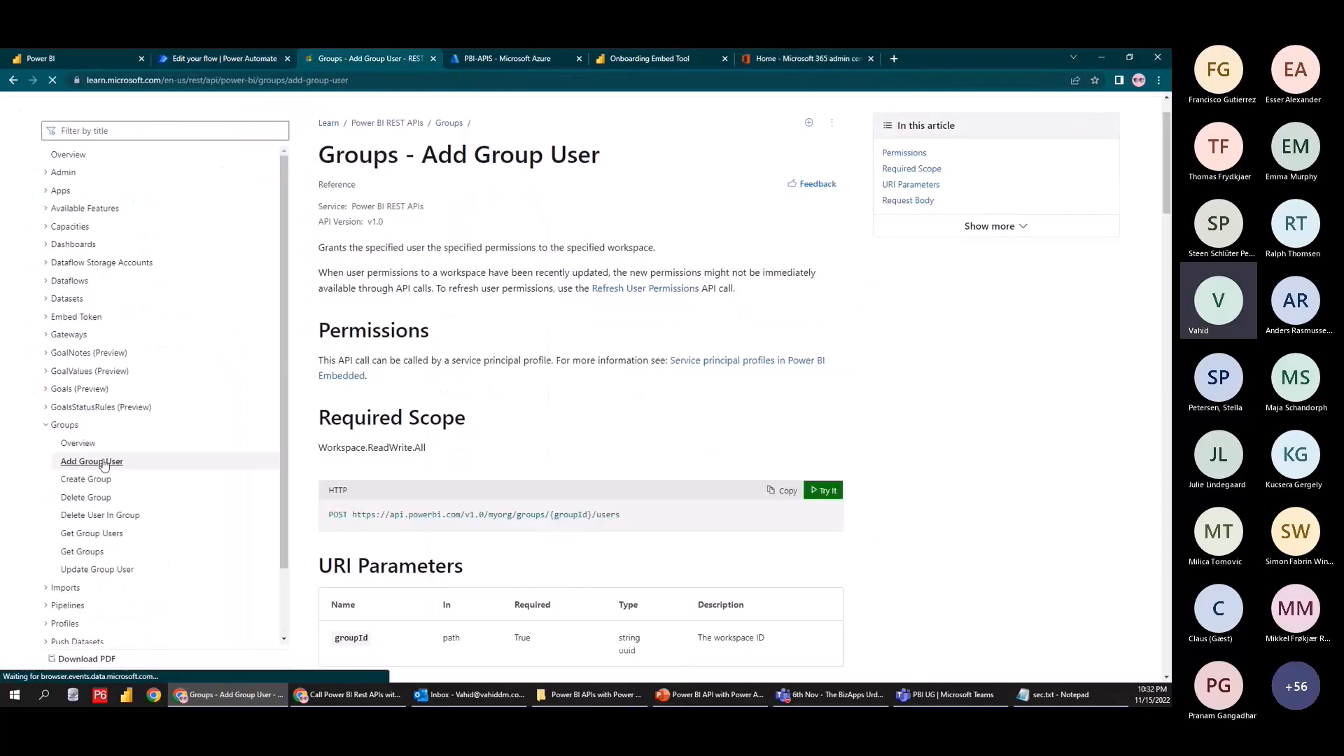
{"action": "scroll", "coordinate": [362, 541], "scroll_direction": "down", "scroll_amount": 1}
{"action": "double_click", "coordinate": [336, 454]}
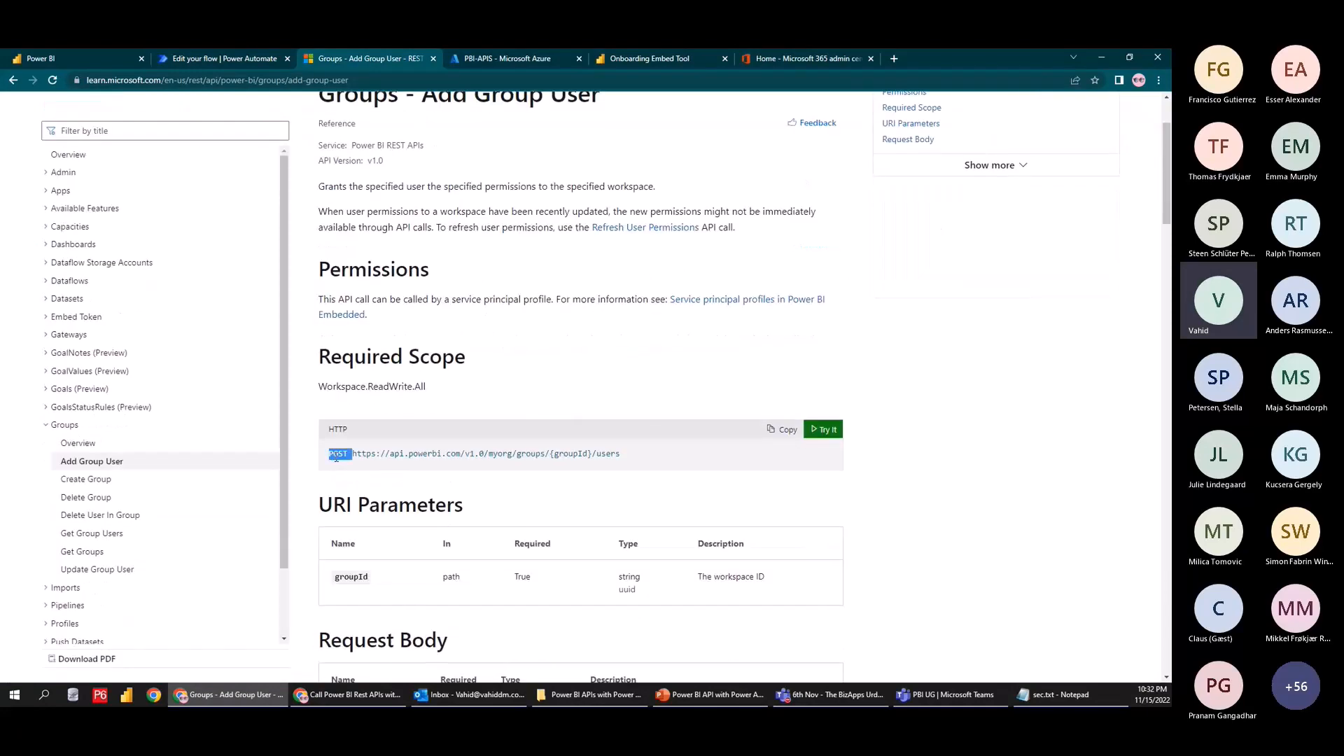
Switch the HTTP action to POST and paste the Add Group User endpoint as its URI
{"action": "left_click", "coordinate": [511, 60]}
{"action": "left_click", "coordinate": [224, 59]}
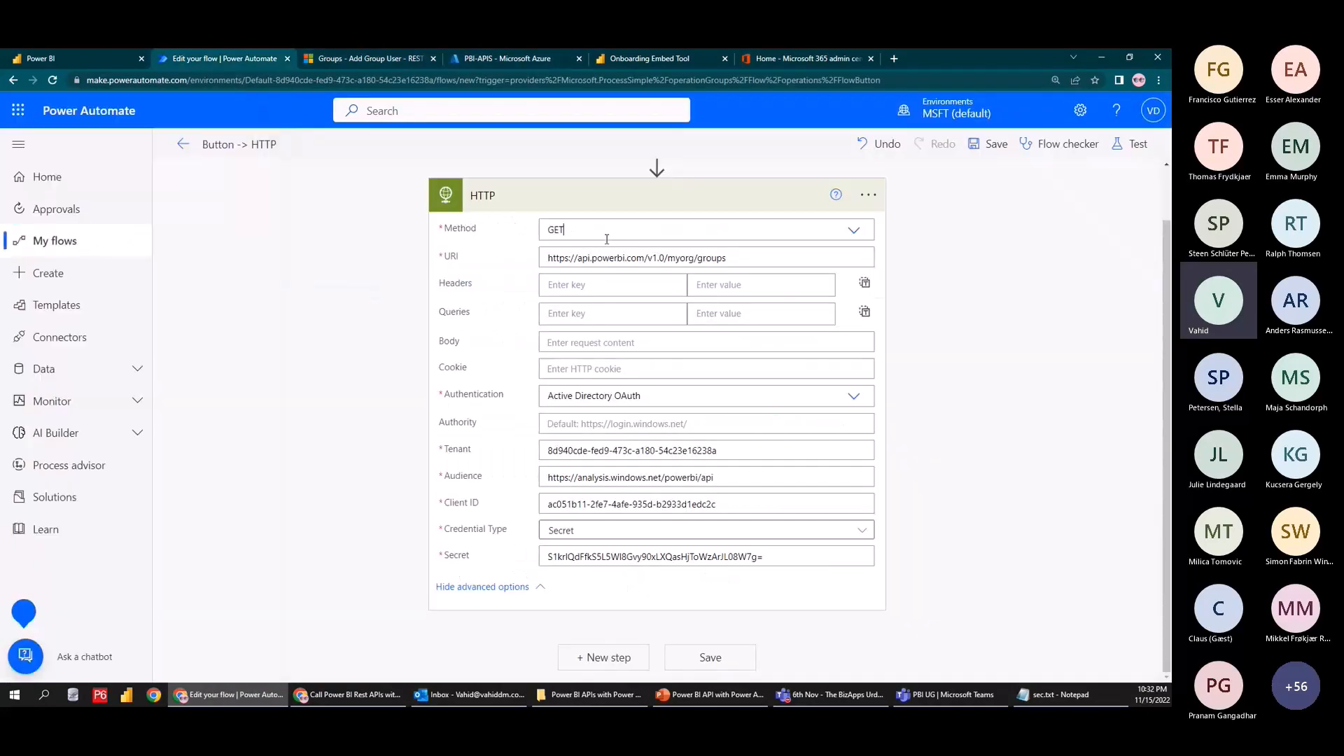
{"action": "left_click", "coordinate": [828, 240]}
{"action": "left_click", "coordinate": [364, 58]}
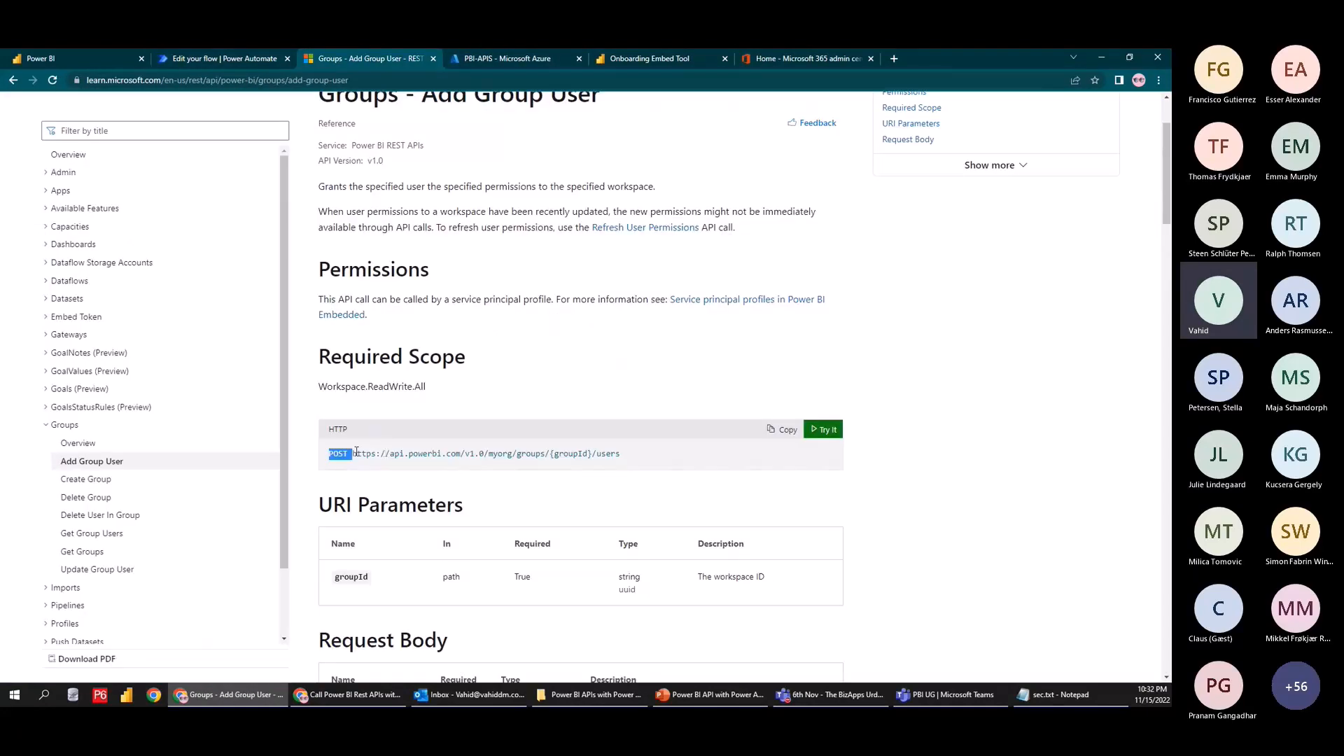
{"action": "left_click_drag", "start_coordinate": [623, 455], "coordinate": [358, 456]}
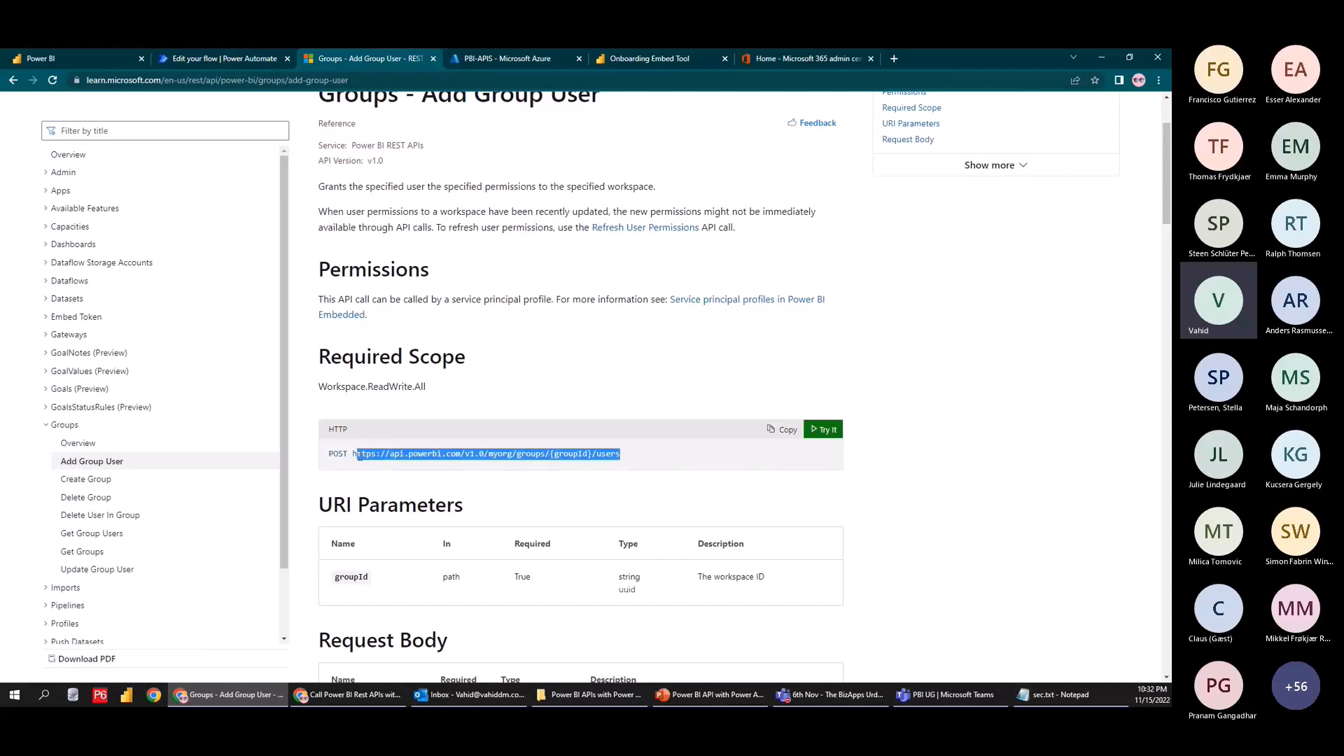
{"action": "key", "text": "ctrl+c"}
{"action": "left_click", "coordinate": [224, 59]}
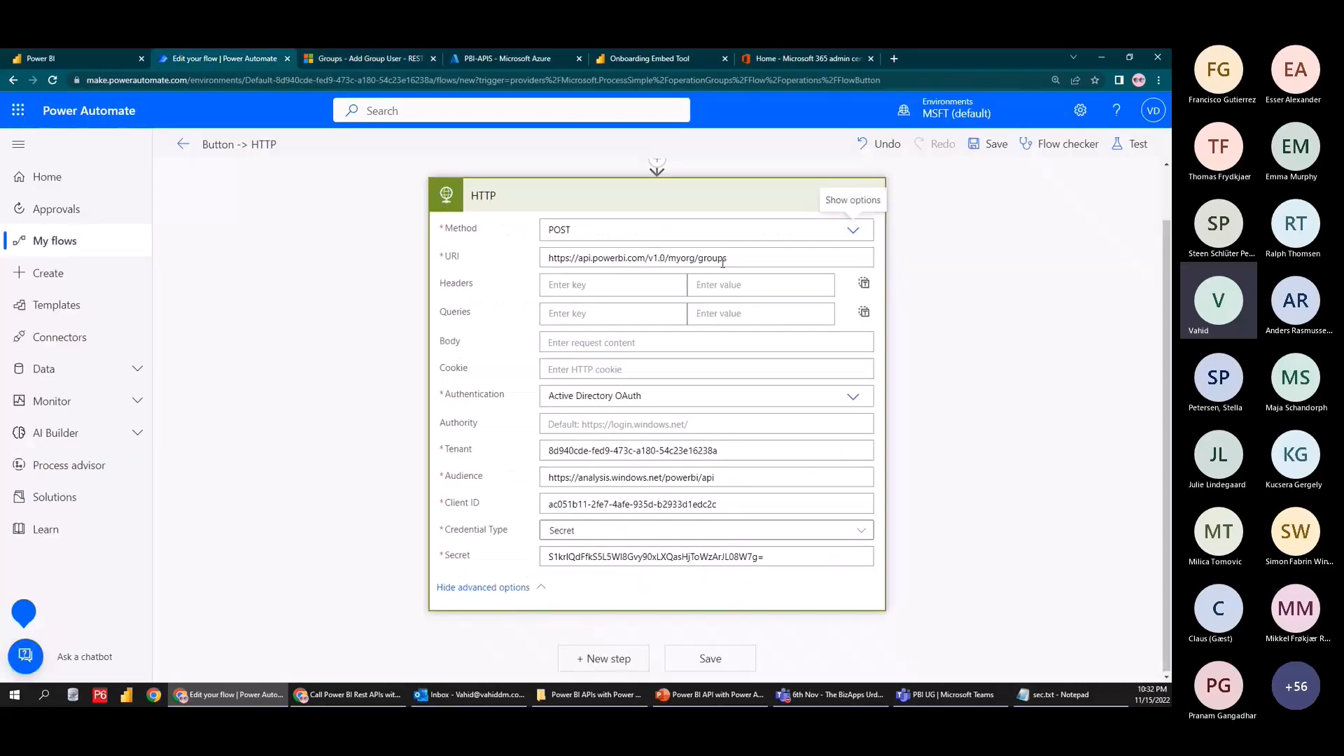
{"action": "triple_click", "coordinate": [746, 259]}
{"action": "key", "text": "ctrl+v"}
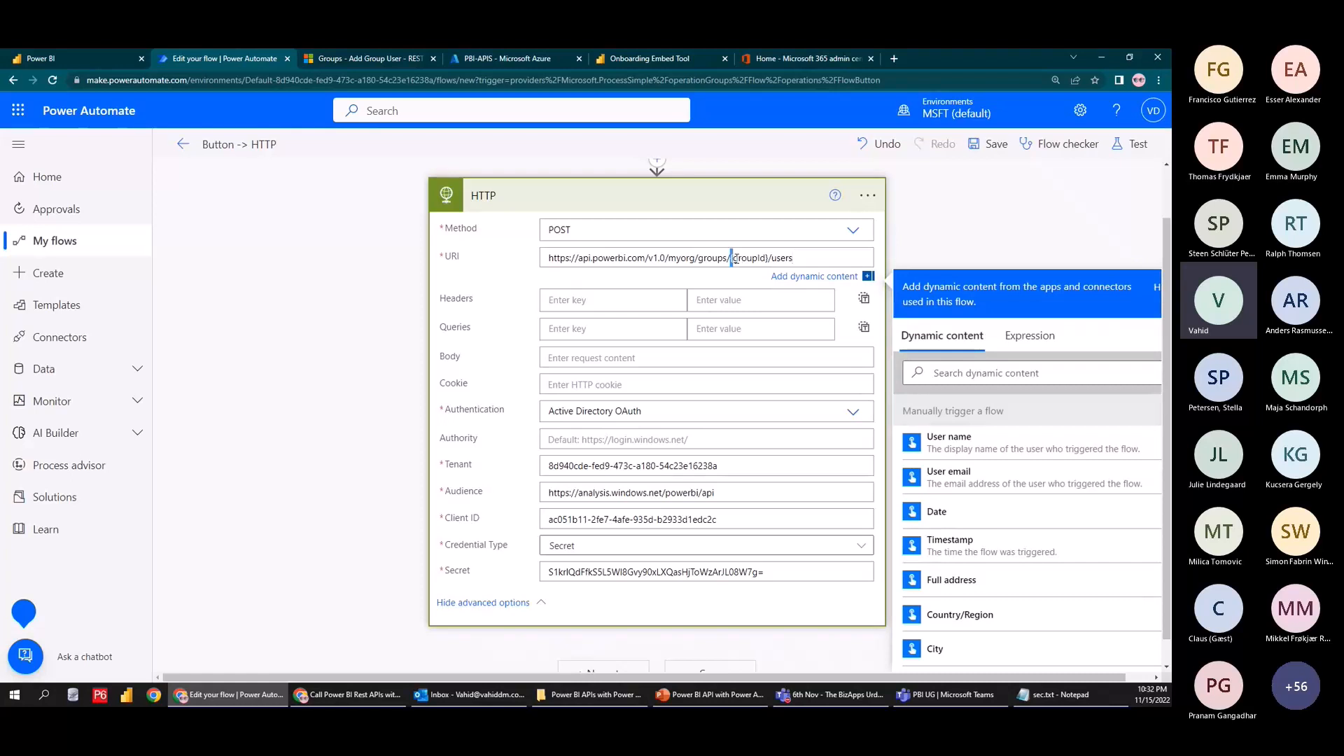
Reopen app.powerbi.com in a new tab, open the Demo workspace, and select its workspace ID
{"action": "left_click_drag", "start_coordinate": [733, 259], "coordinate": [769, 260]}
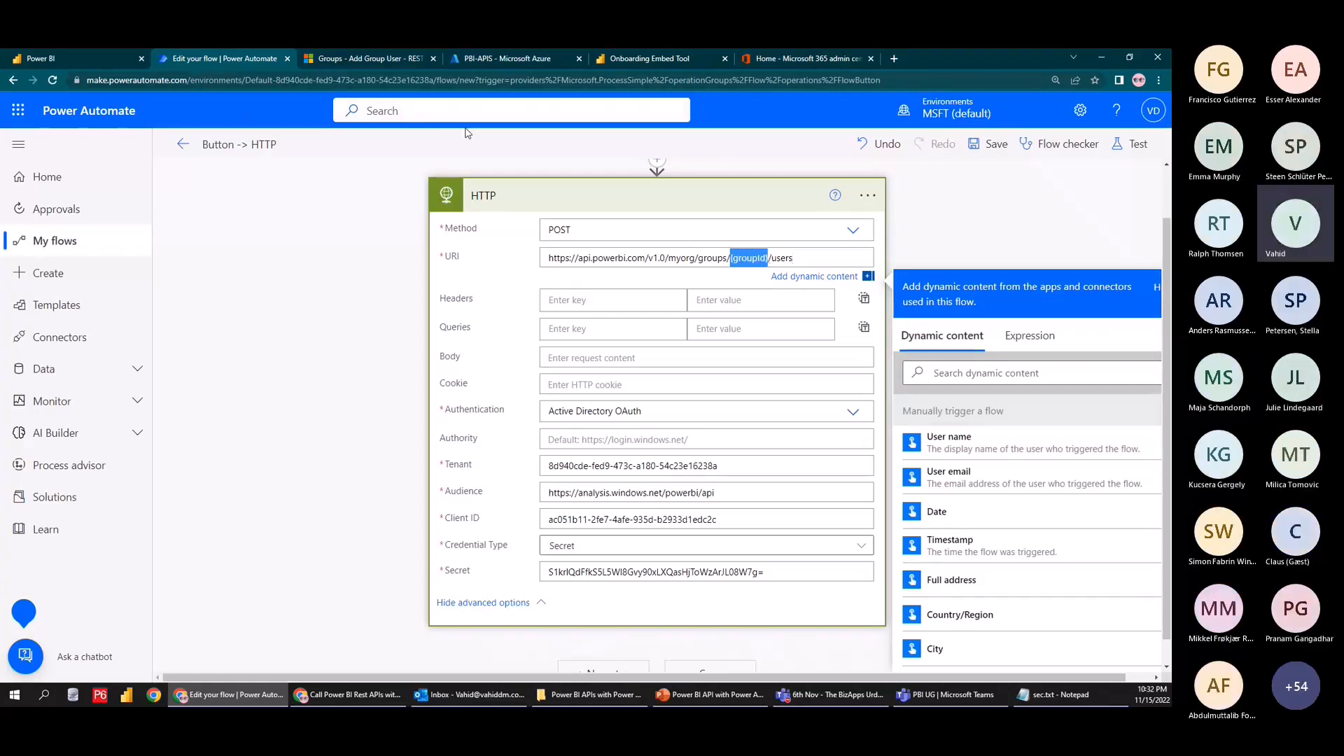
{"action": "left_click", "coordinate": [70, 59]}
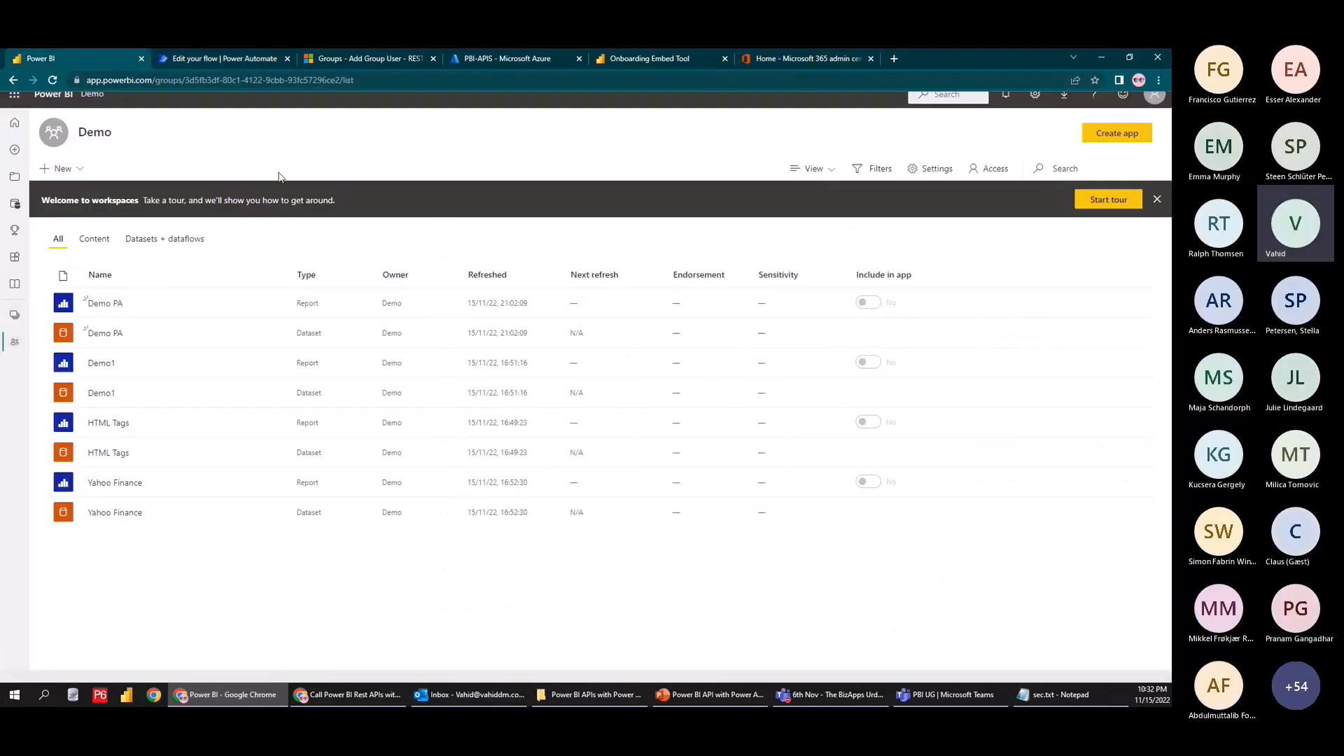
{"action": "double_click", "coordinate": [173, 81]}
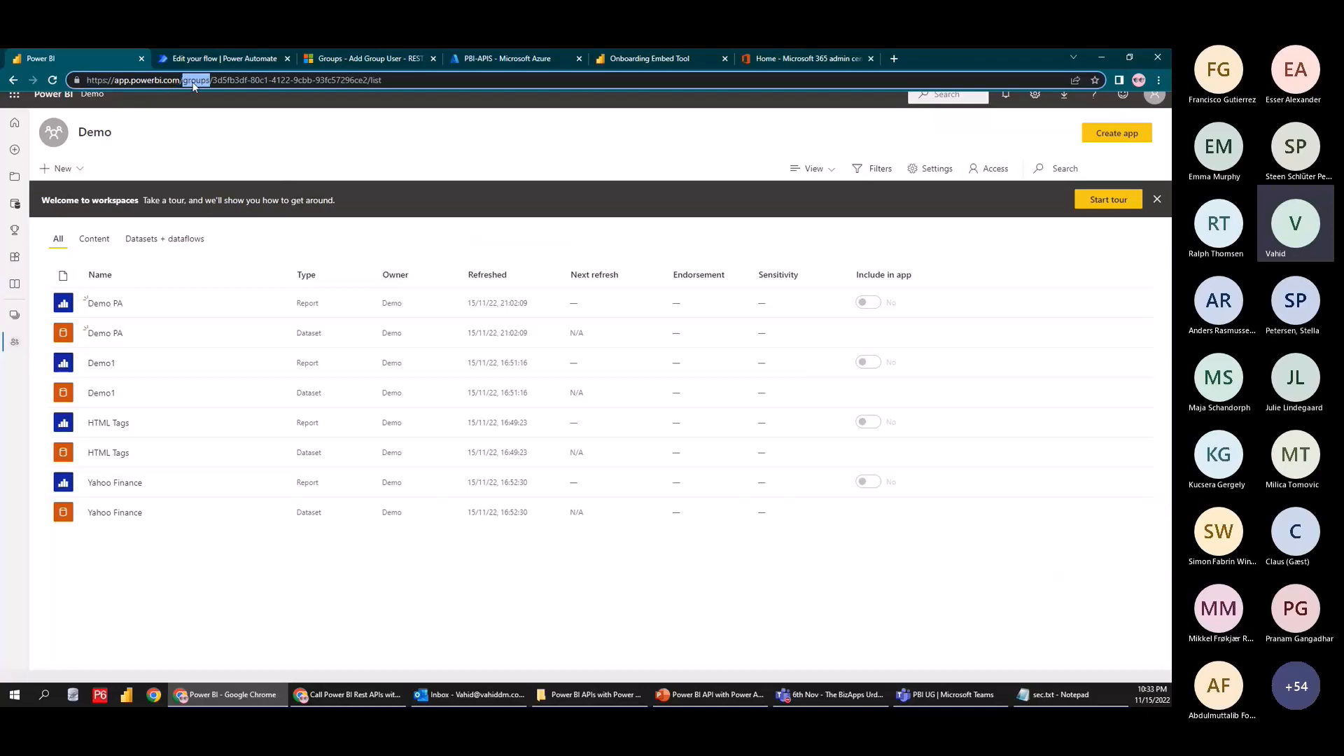
{"action": "left_click", "coordinate": [142, 59]}
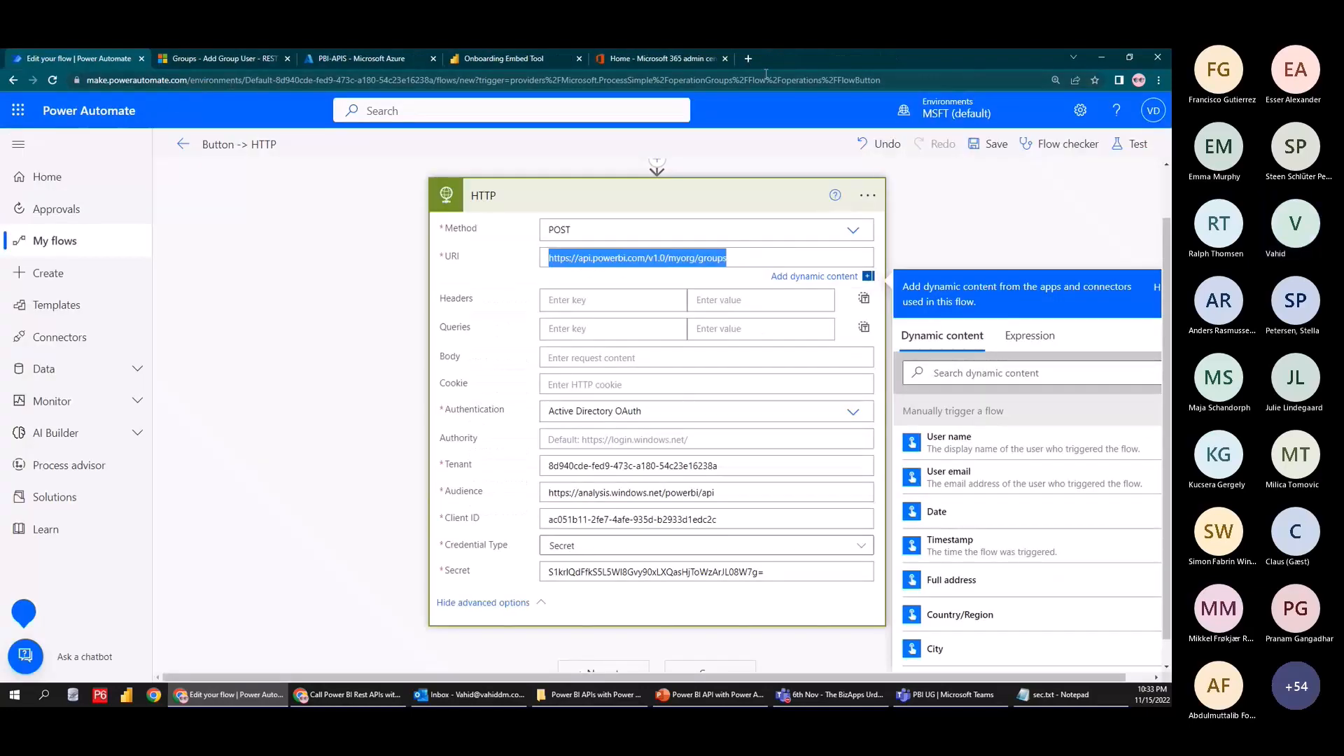
{"action": "left_click", "coordinate": [743, 60]}
{"action": "type", "text": "app.powerbi.com"}
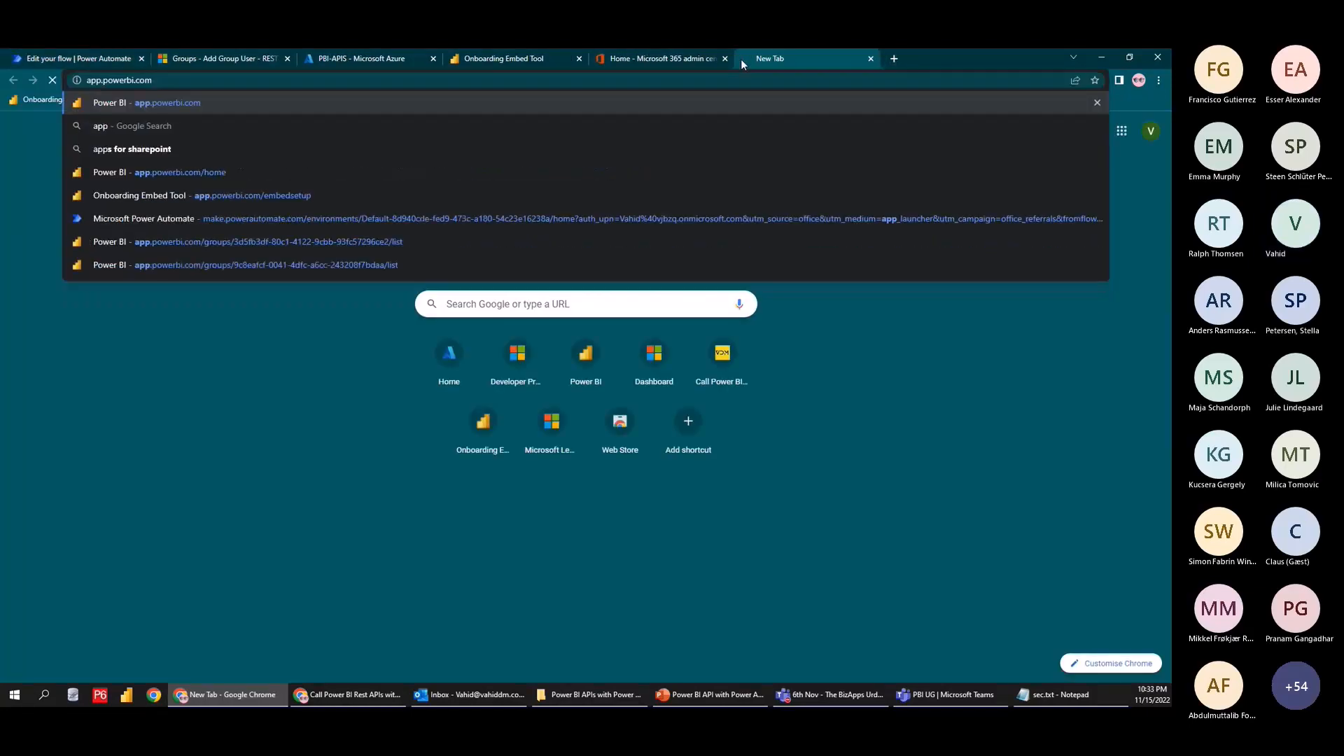
{"action": "key", "text": "Return"}
{"action": "left_click_drag", "start_coordinate": [767, 58], "coordinate": [104, 58]}
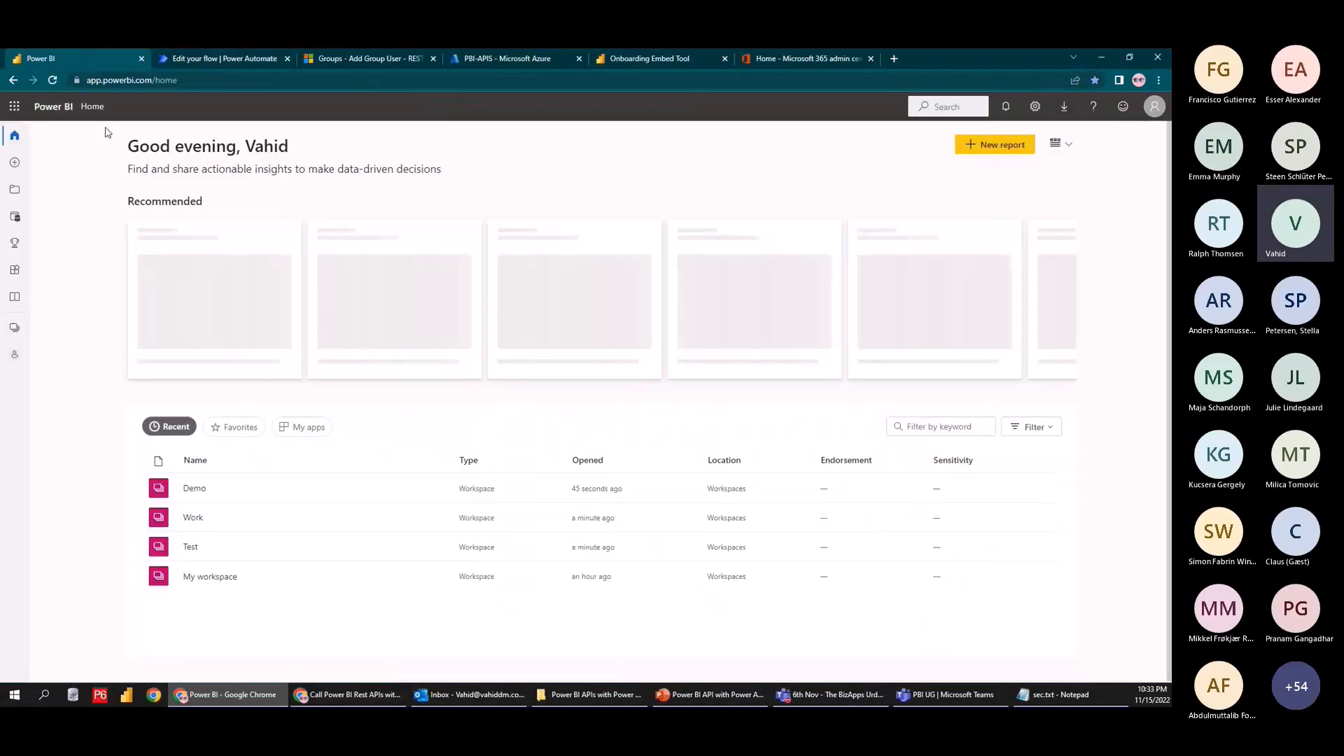
{"action": "left_click", "coordinate": [16, 331]}
{"action": "left_click", "coordinate": [93, 188]}
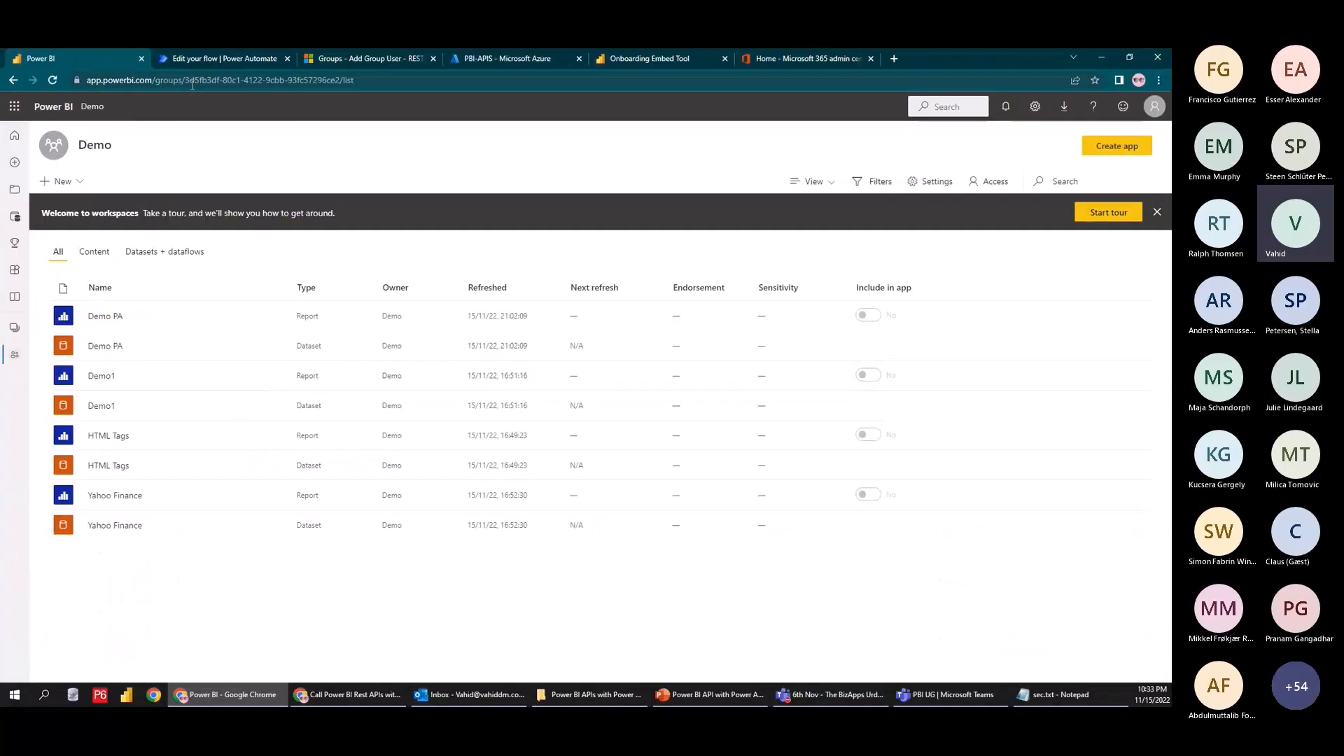
{"action": "left_click_drag", "start_coordinate": [371, 112], "coordinate": [584, 112]}
{"action": "left_click_drag", "start_coordinate": [300, 81], "coordinate": [341, 81]}
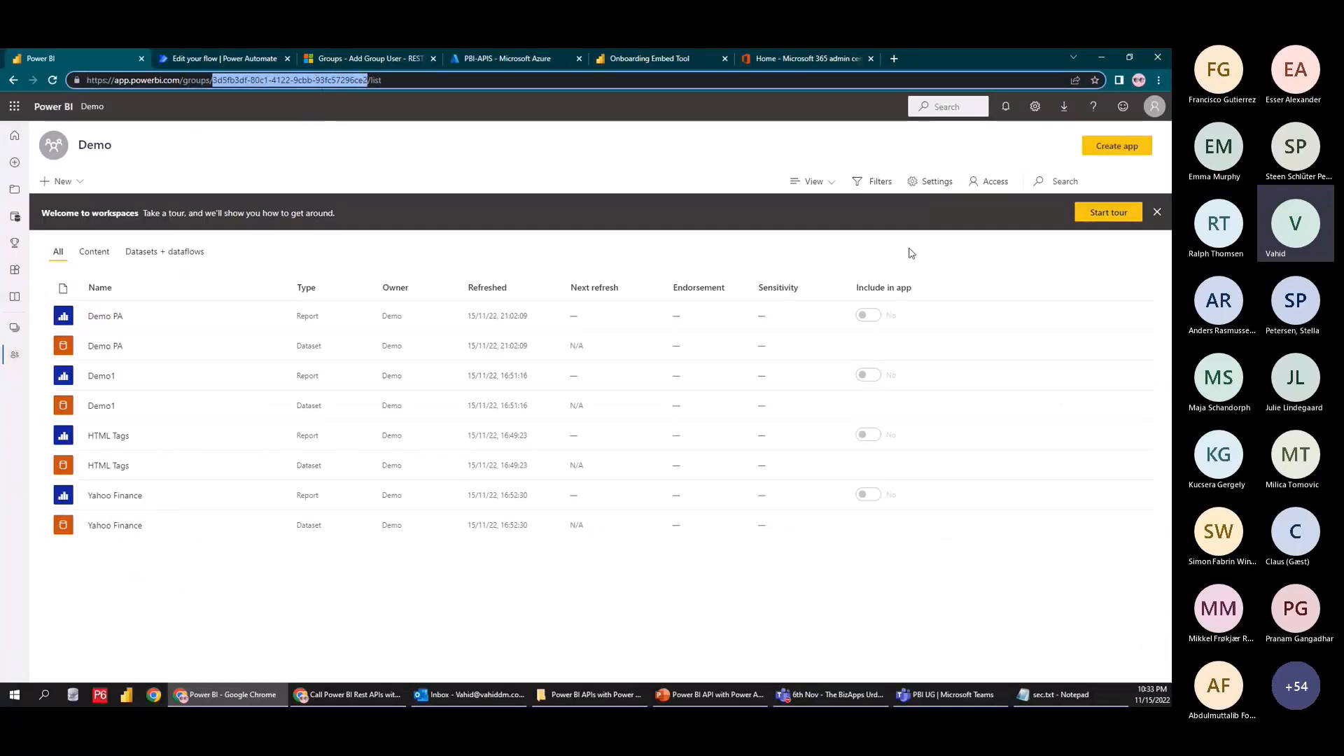
Re-paste the full Add Group User endpoint and replace {groupId} with the Demo workspace ID
{"action": "left_click", "coordinate": [280, 56]}
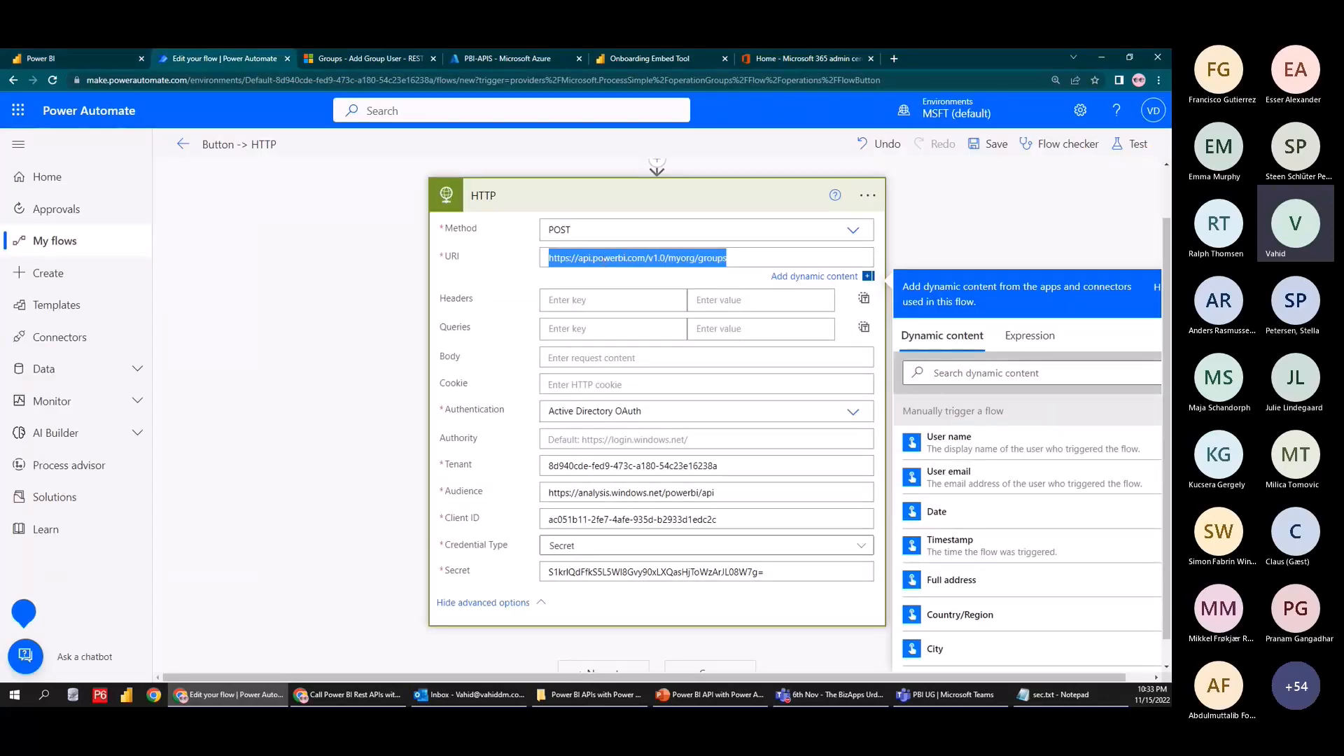
{"action": "key", "text": "ctrl+Tab"}
{"action": "left_click_drag", "start_coordinate": [631, 397], "coordinate": [357, 394]}
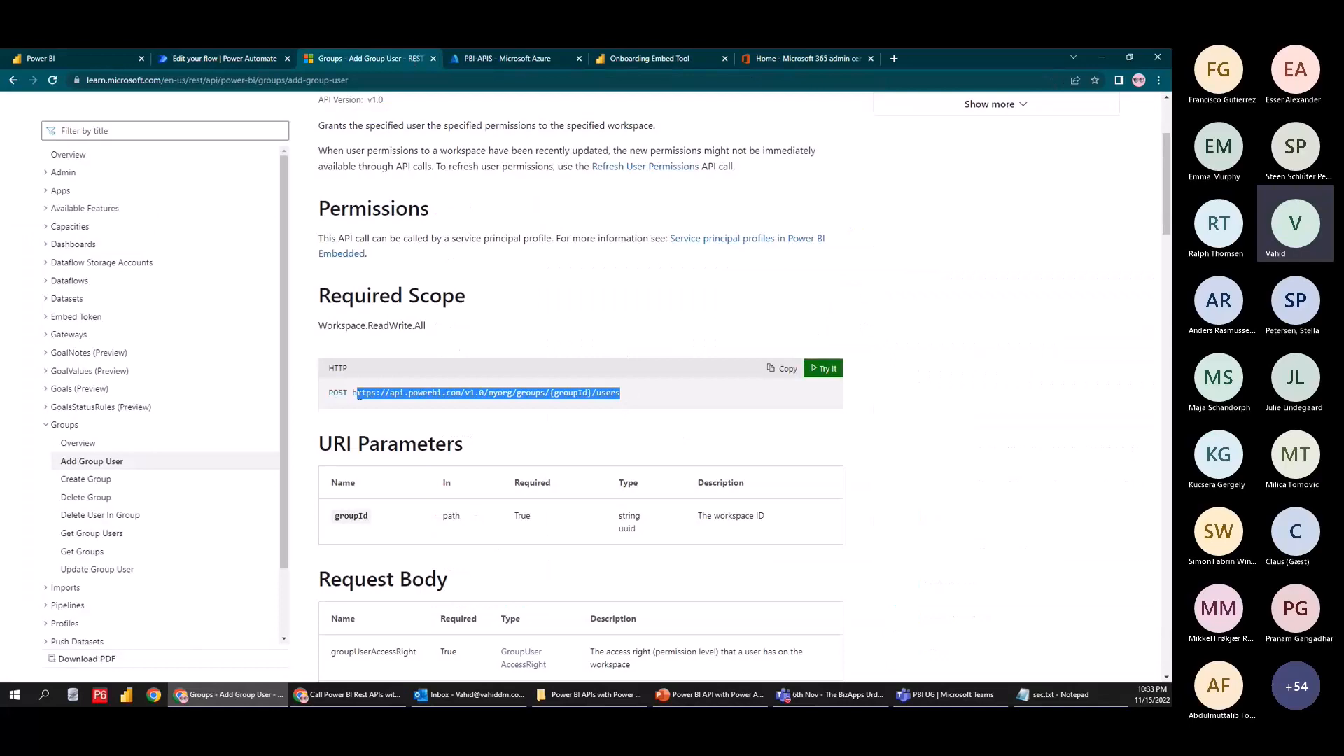
{"action": "left_click", "coordinate": [245, 59]}
{"action": "left_click_drag", "start_coordinate": [732, 257], "coordinate": [348, 264]}
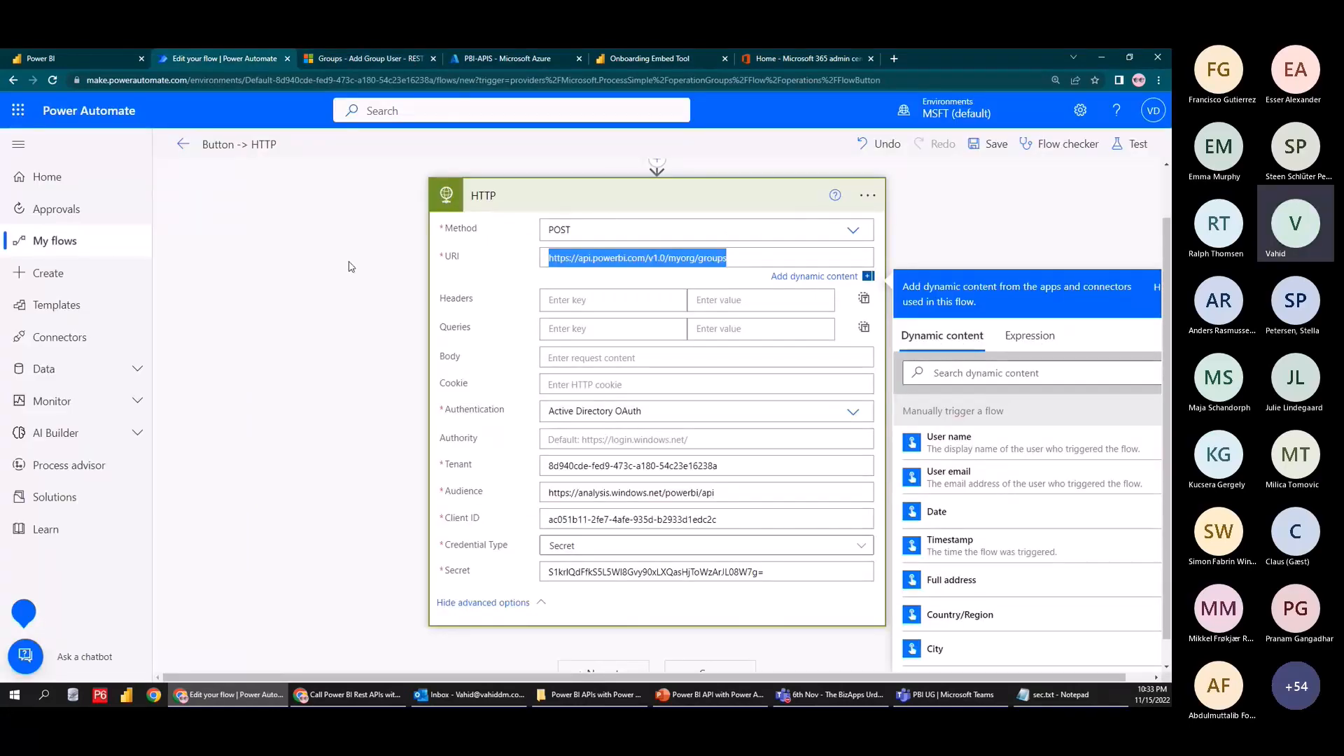
{"action": "key", "text": "ctrl+v"}
{"action": "left_click", "coordinate": [98, 58]}
{"action": "key", "text": "ctrl+Tab"}
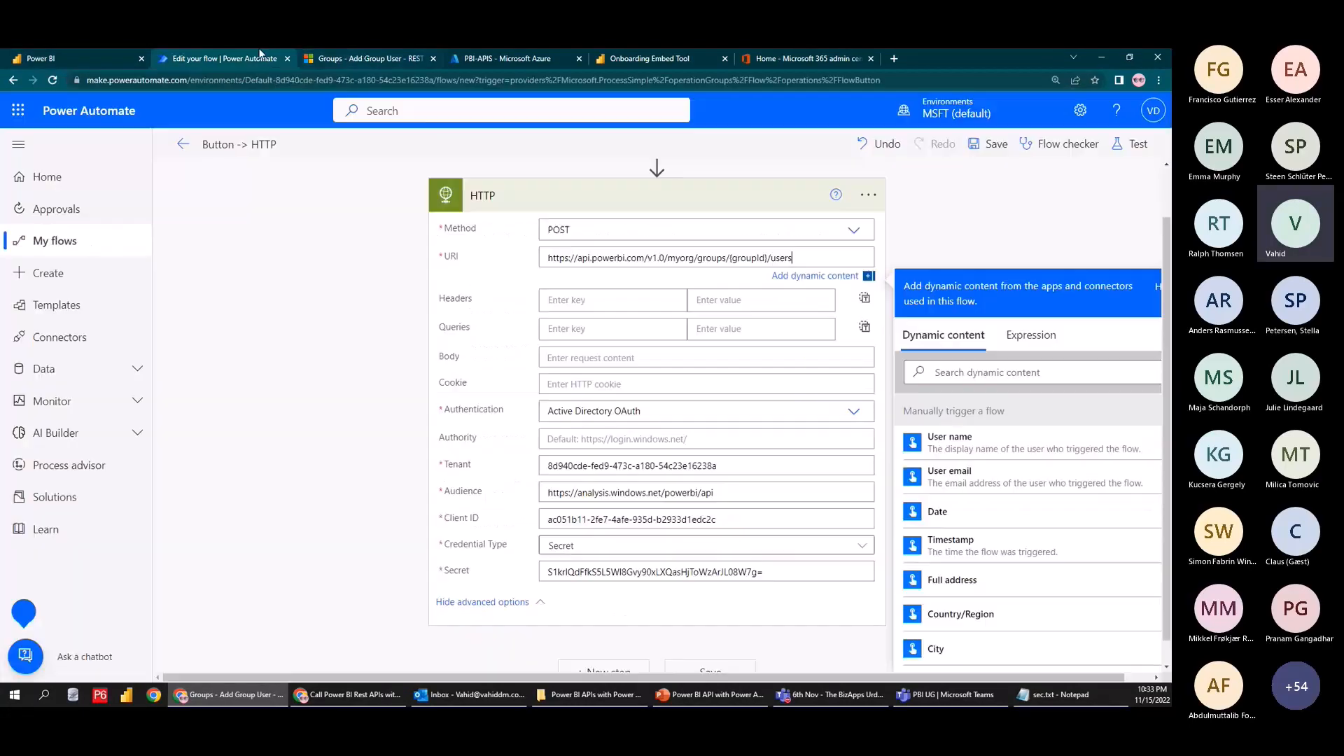
{"action": "left_click_drag", "start_coordinate": [729, 258], "coordinate": [770, 258]}
{"action": "key", "text": "ctrl+v"}
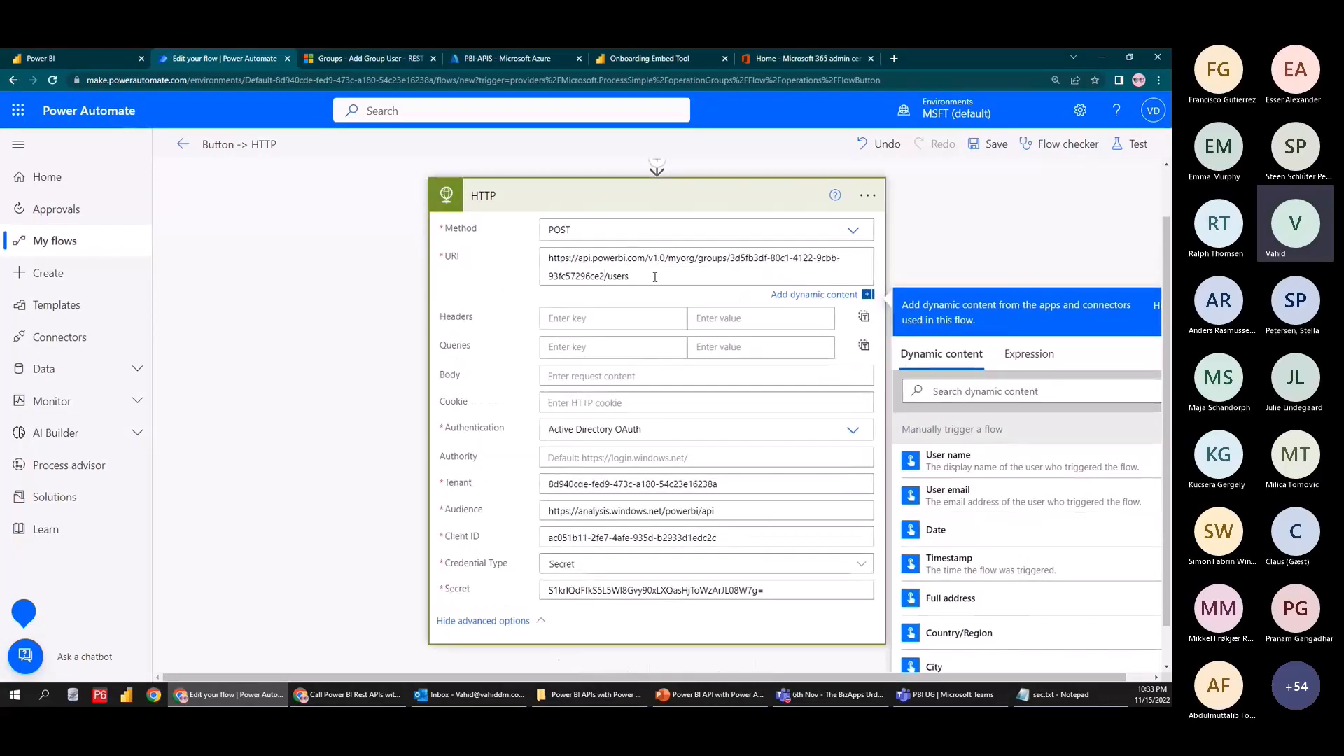
{"action": "key", "text": "ctrl+Tab"}
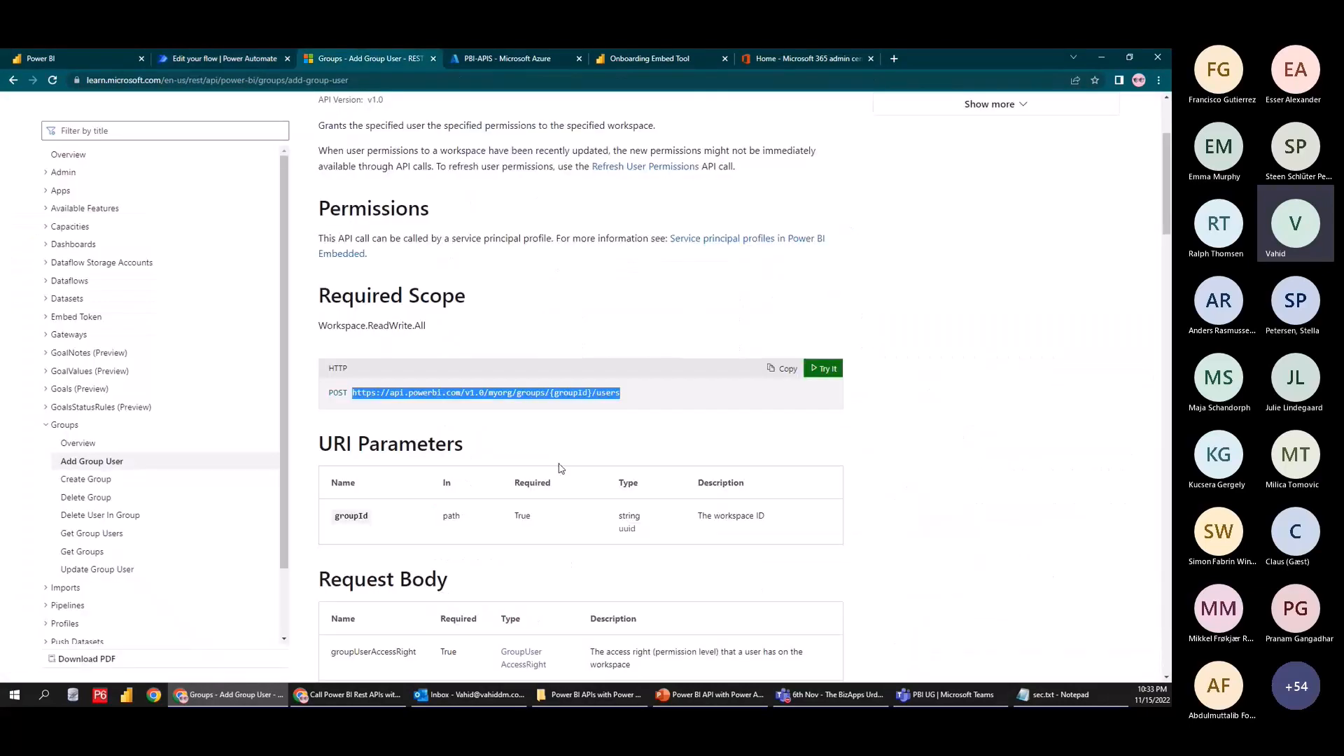
Copy the email-based sample JSON body from the Add Group User docs into the HTTP action's Body
{"action": "scroll", "coordinate": [491, 449], "scroll_direction": "down", "scroll_amount": 10}
{"action": "scroll", "coordinate": [451, 395], "scroll_direction": "down", "scroll_amount": 5}
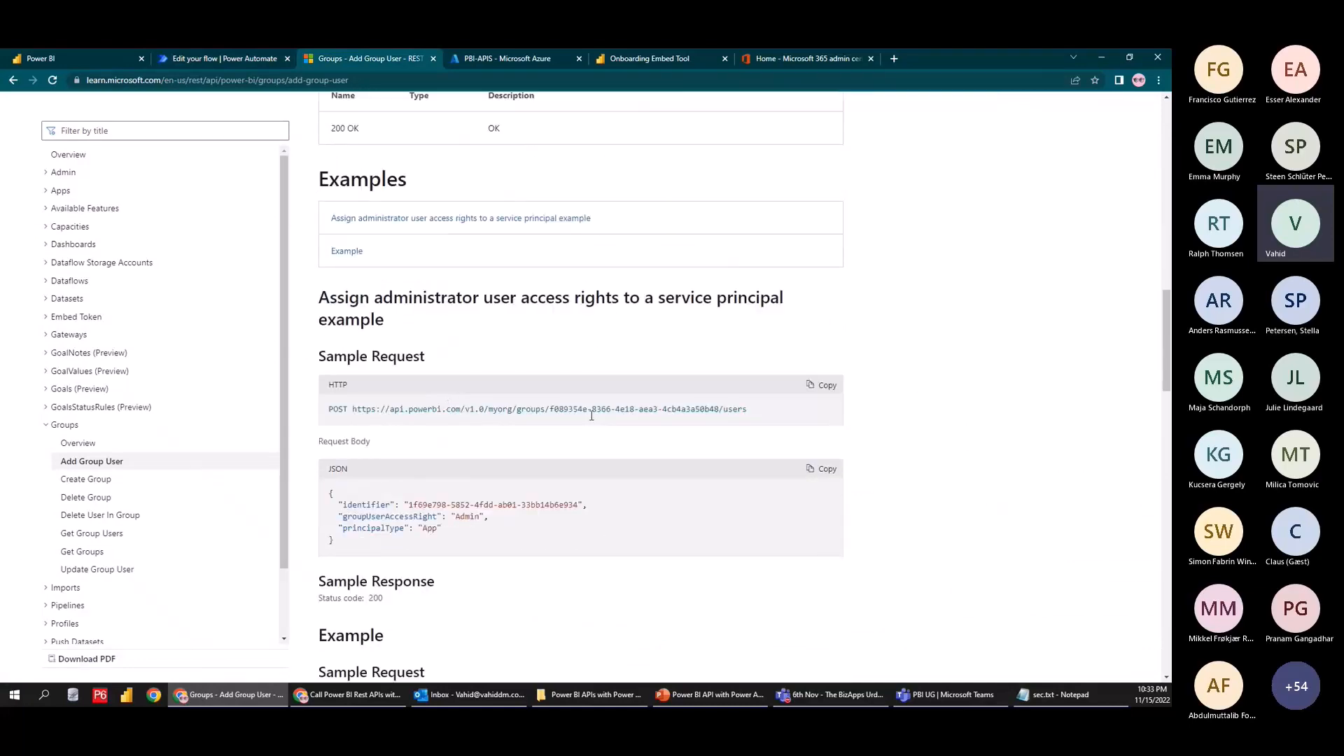
{"action": "scroll", "coordinate": [709, 405], "scroll_direction": "down", "scroll_amount": 1}
{"action": "scroll", "coordinate": [341, 457], "scroll_direction": "down", "scroll_amount": 2}
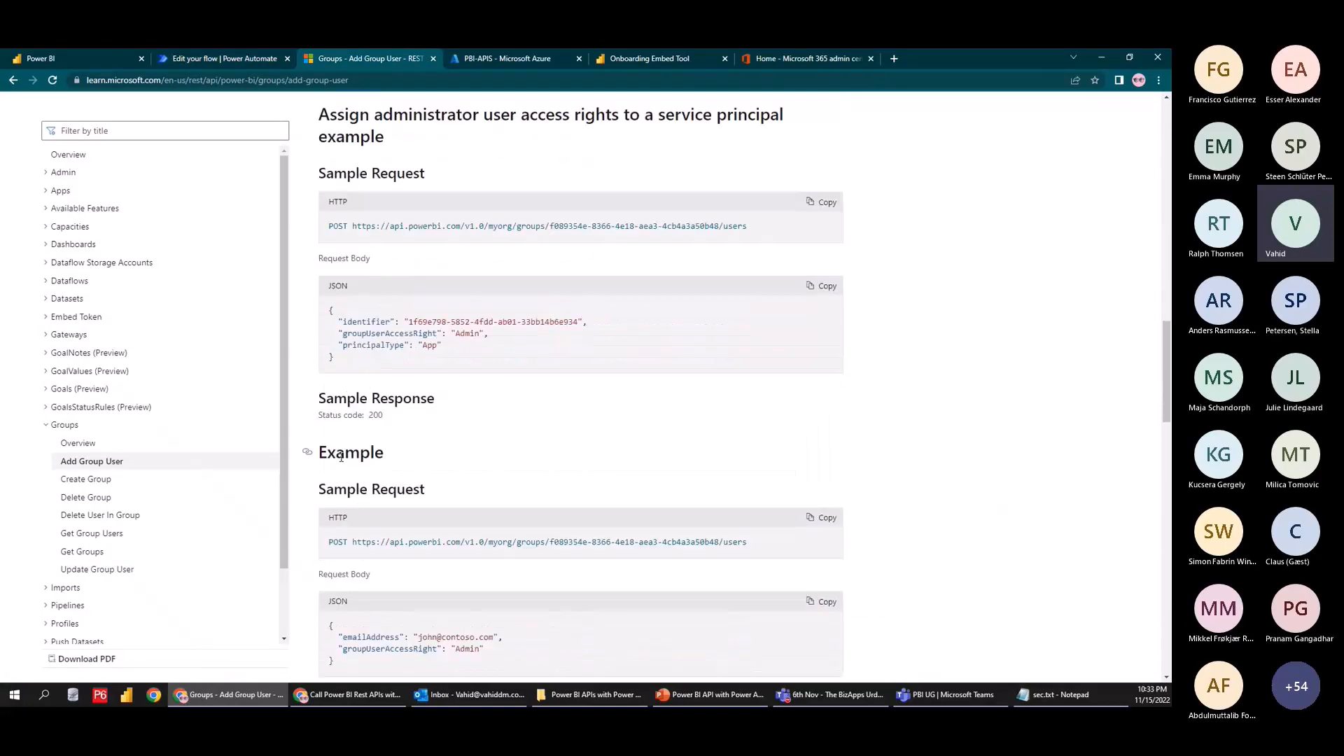
{"action": "scroll", "coordinate": [342, 457], "scroll_direction": "down", "scroll_amount": 2}
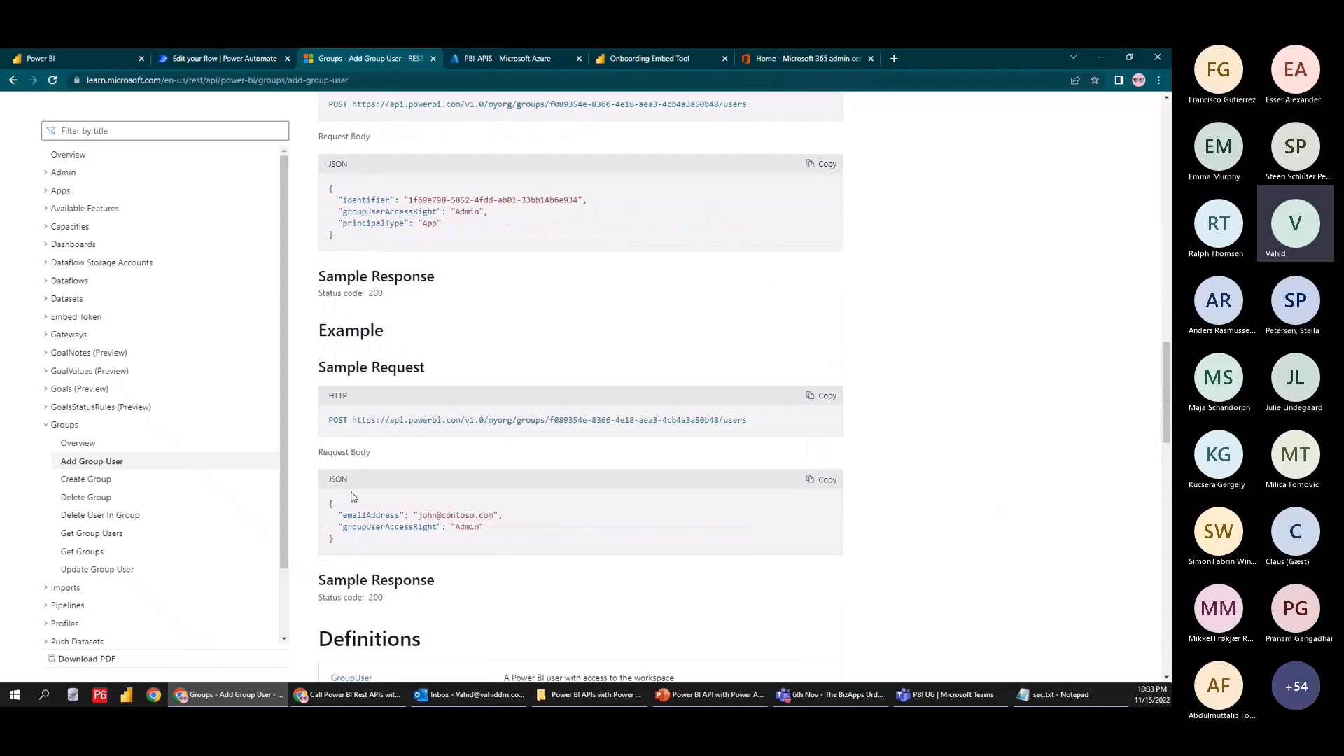
{"action": "left_click_drag", "start_coordinate": [336, 543], "coordinate": [324, 504]}
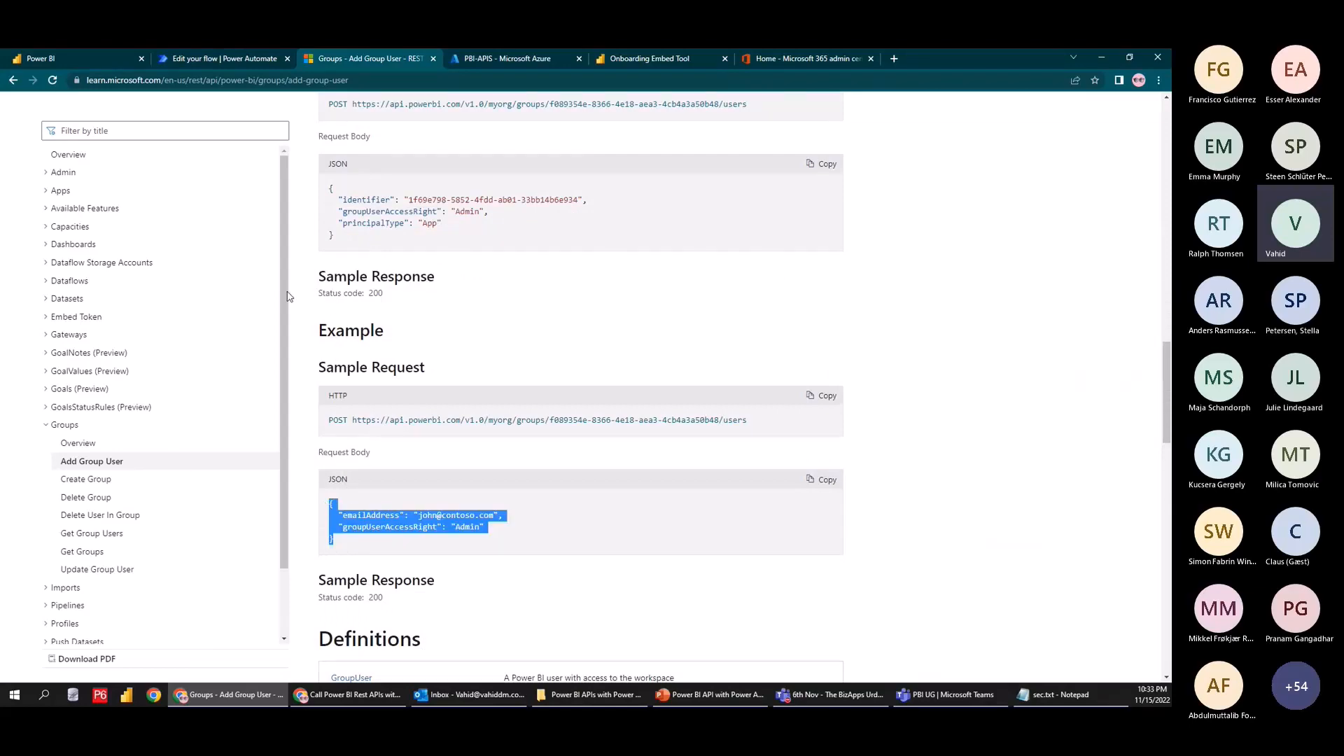
{"action": "left_click", "coordinate": [237, 57]}
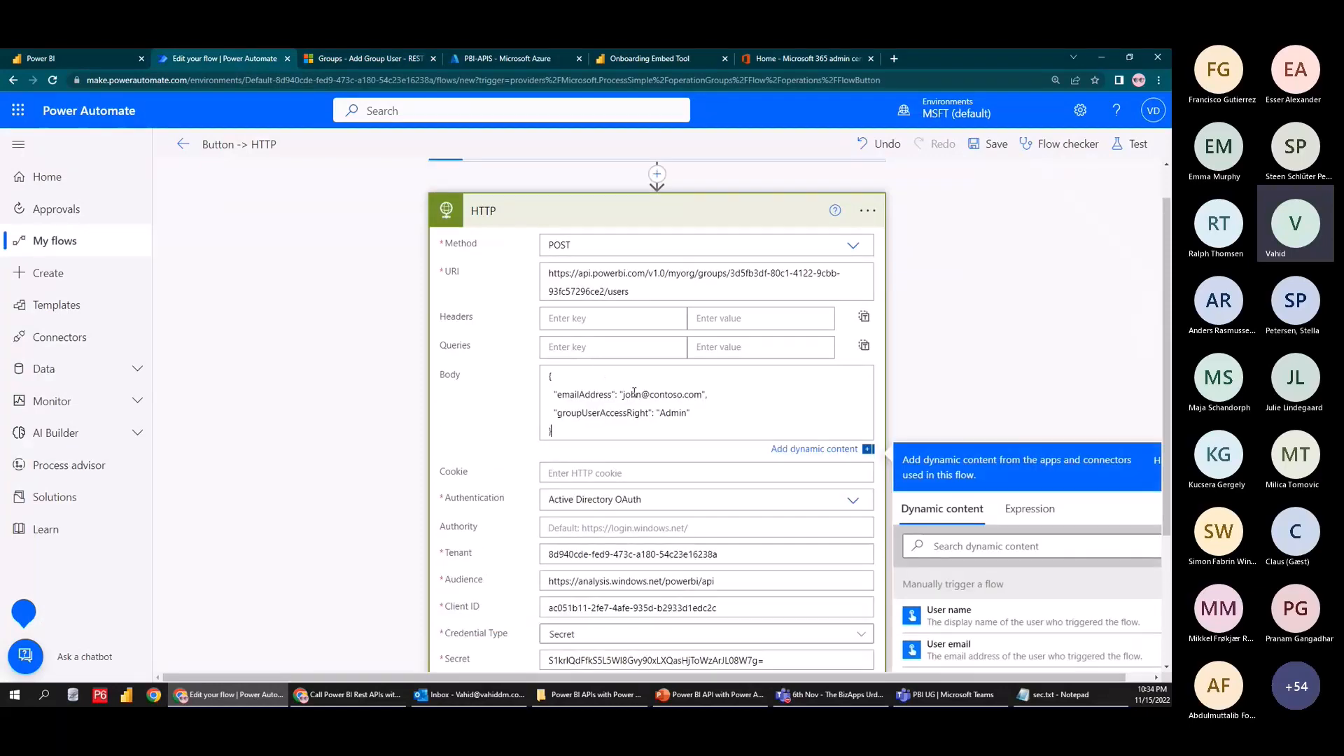
Open the Add Group User Try It form, continuing with the already signed-in account
{"action": "left_click", "coordinate": [361, 58]}
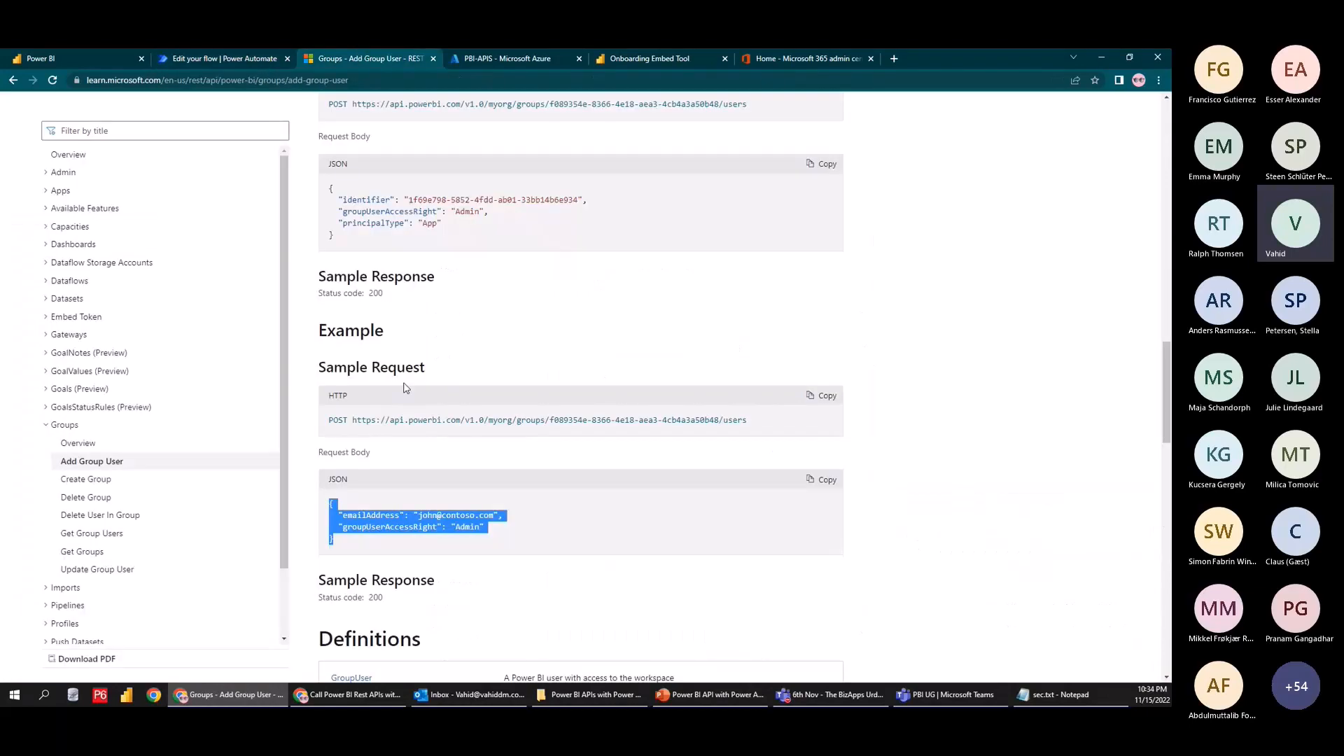
{"action": "scroll", "coordinate": [475, 211], "scroll_direction": "up", "scroll_amount": 15}
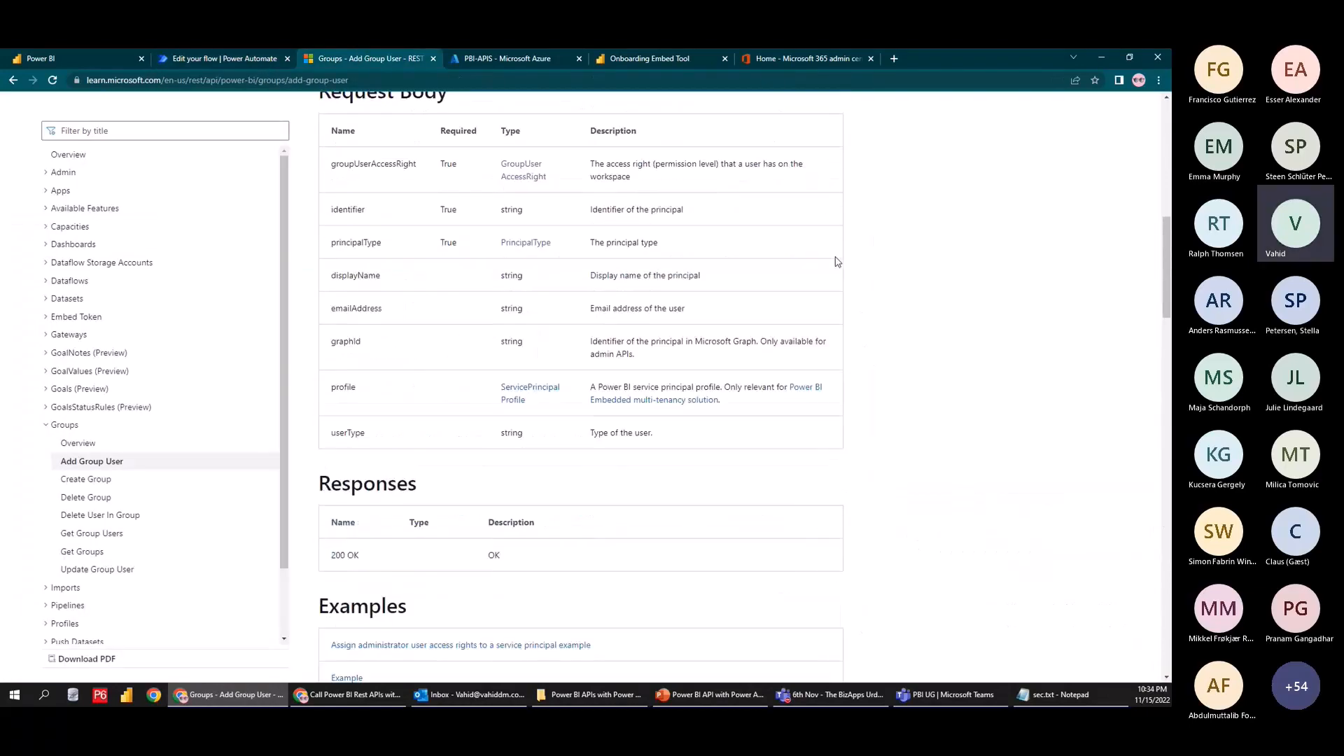
{"action": "scroll", "coordinate": [600, 413], "scroll_direction": "up", "scroll_amount": 3}
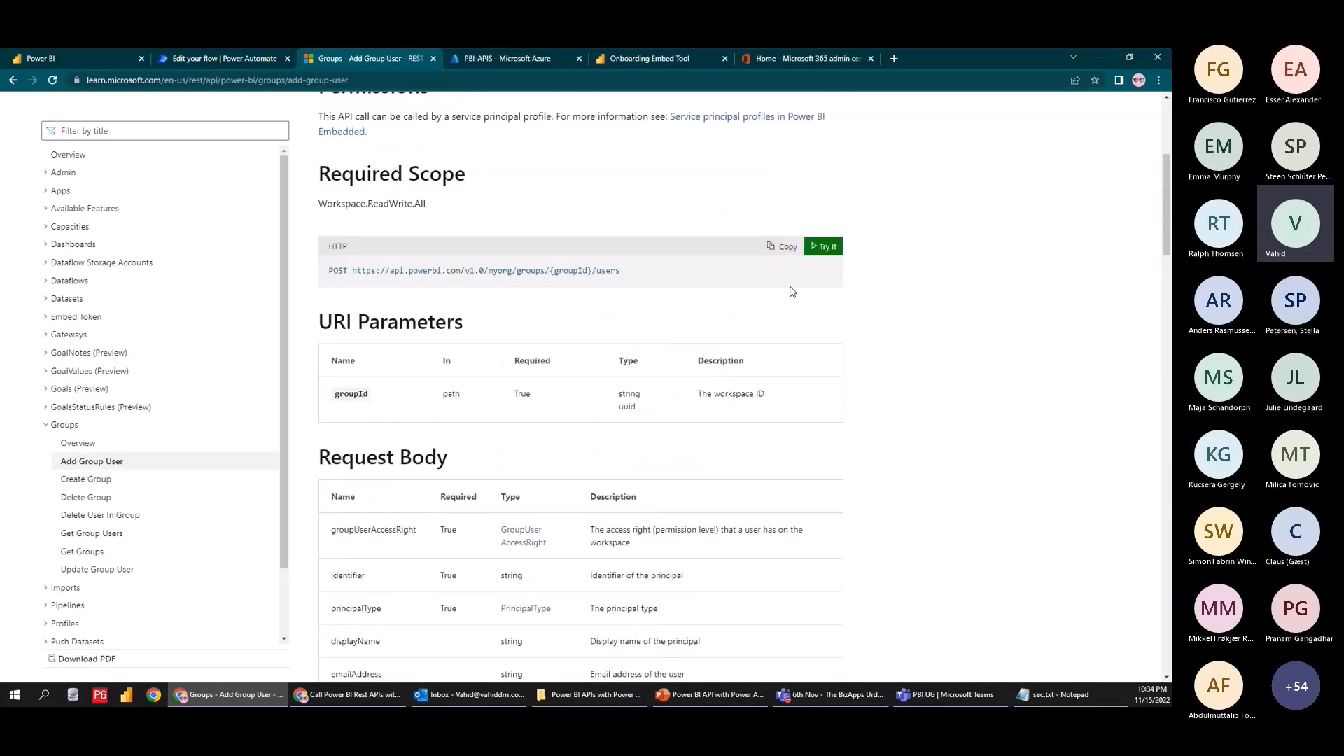
{"action": "left_click", "coordinate": [824, 250]}
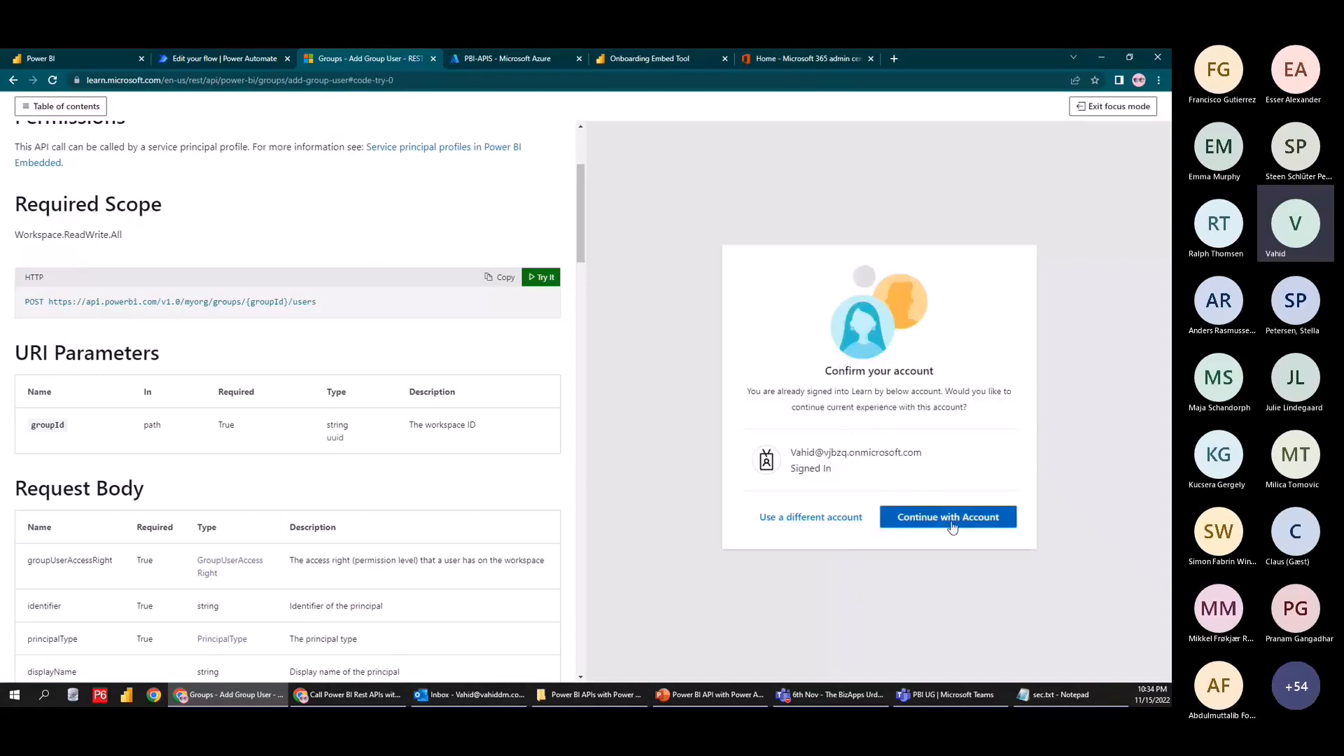
{"action": "left_click", "coordinate": [952, 522]}
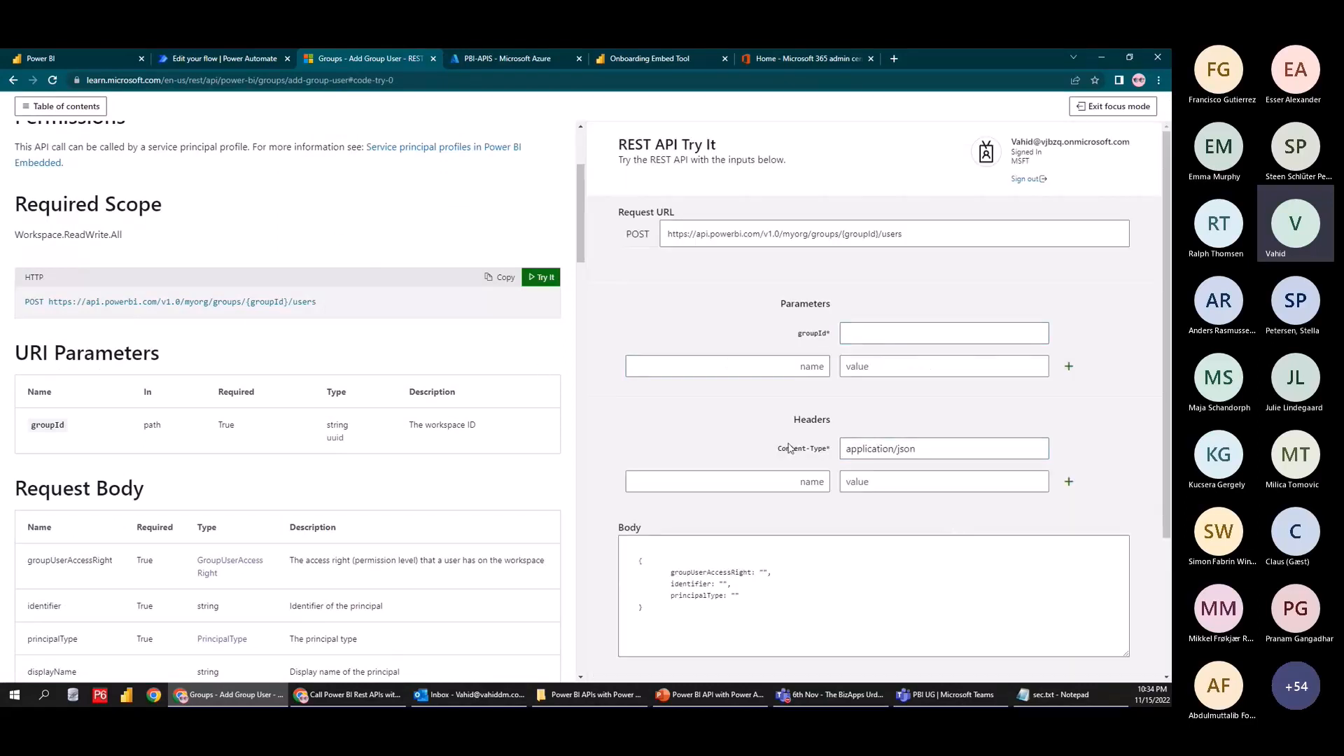
Add a Content-Type header with value application/json to the HTTP action
{"action": "left_click_drag", "start_coordinate": [779, 450], "coordinate": [827, 454]}
{"action": "key", "text": "ctrl+c"}
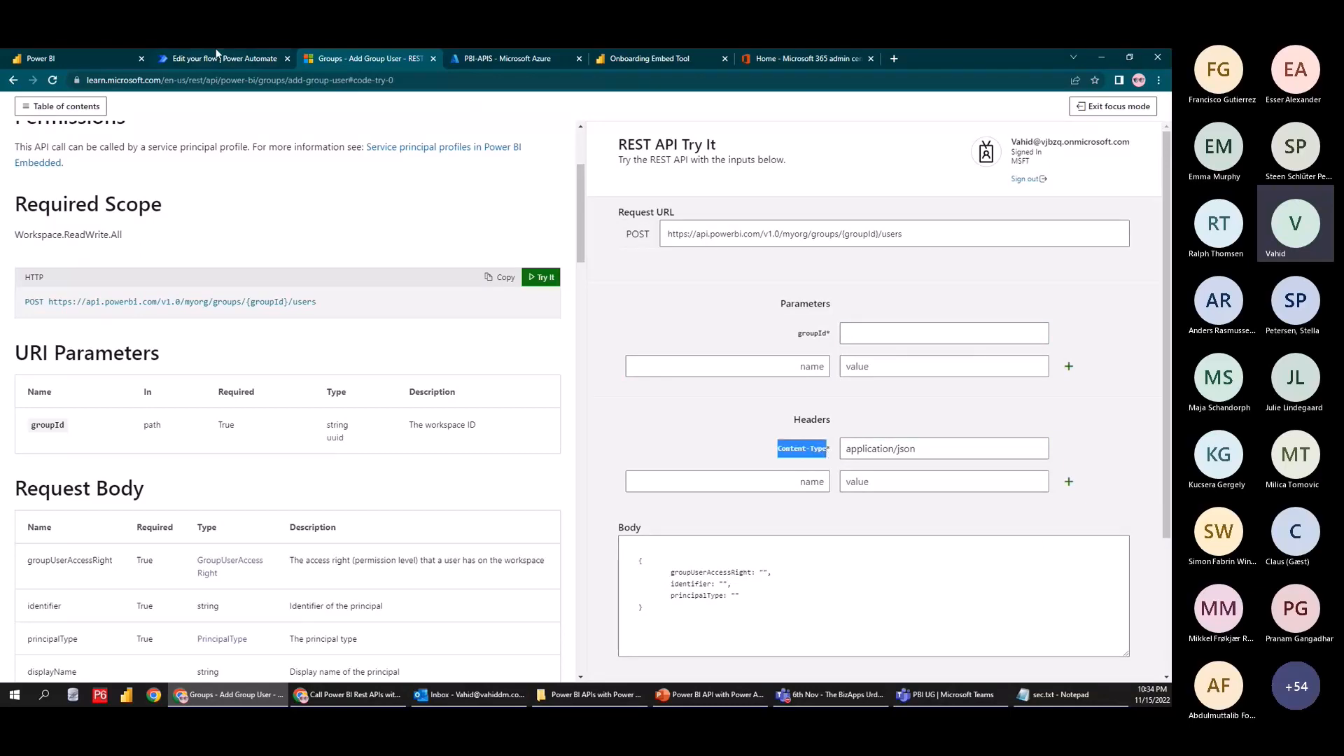
{"action": "left_click", "coordinate": [218, 58]}
{"action": "key", "text": "ctrl+v"}
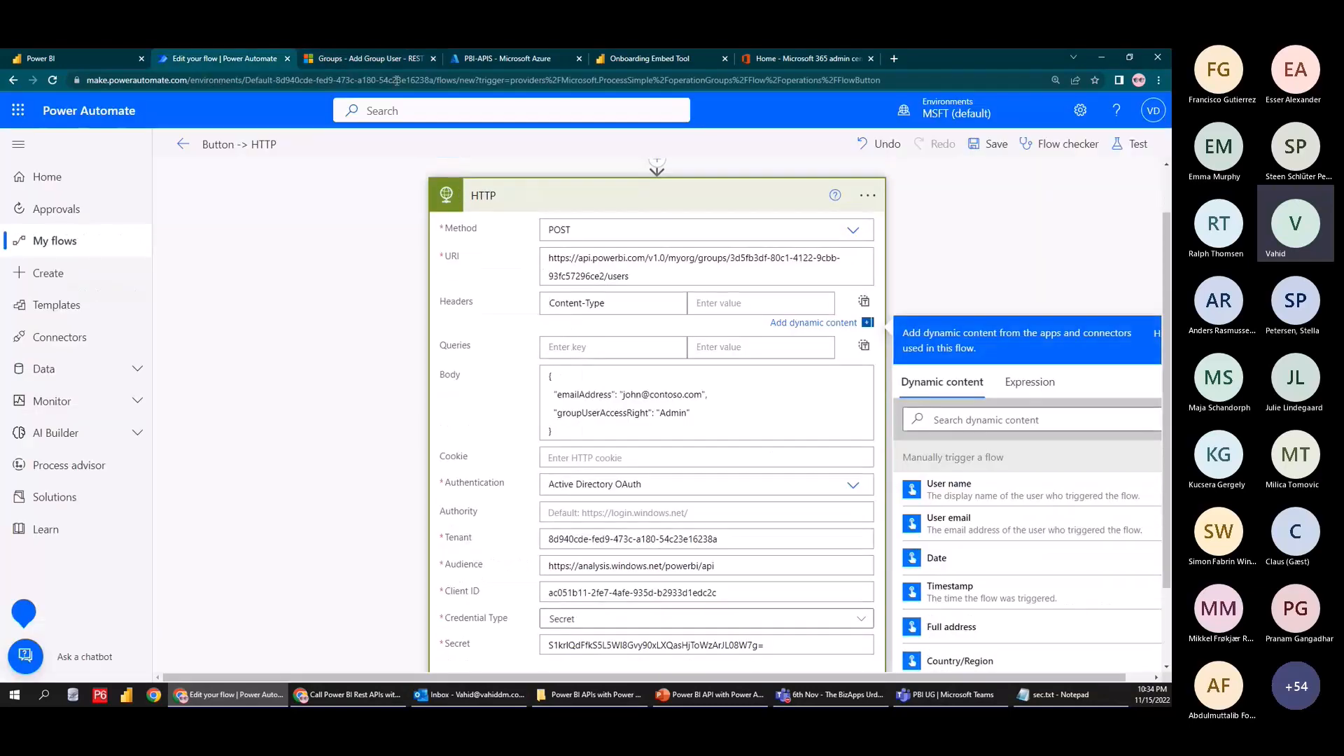
{"action": "left_click", "coordinate": [368, 59]}
{"action": "triple_click", "coordinate": [931, 448]}
{"action": "key", "text": "ctrl+c"}
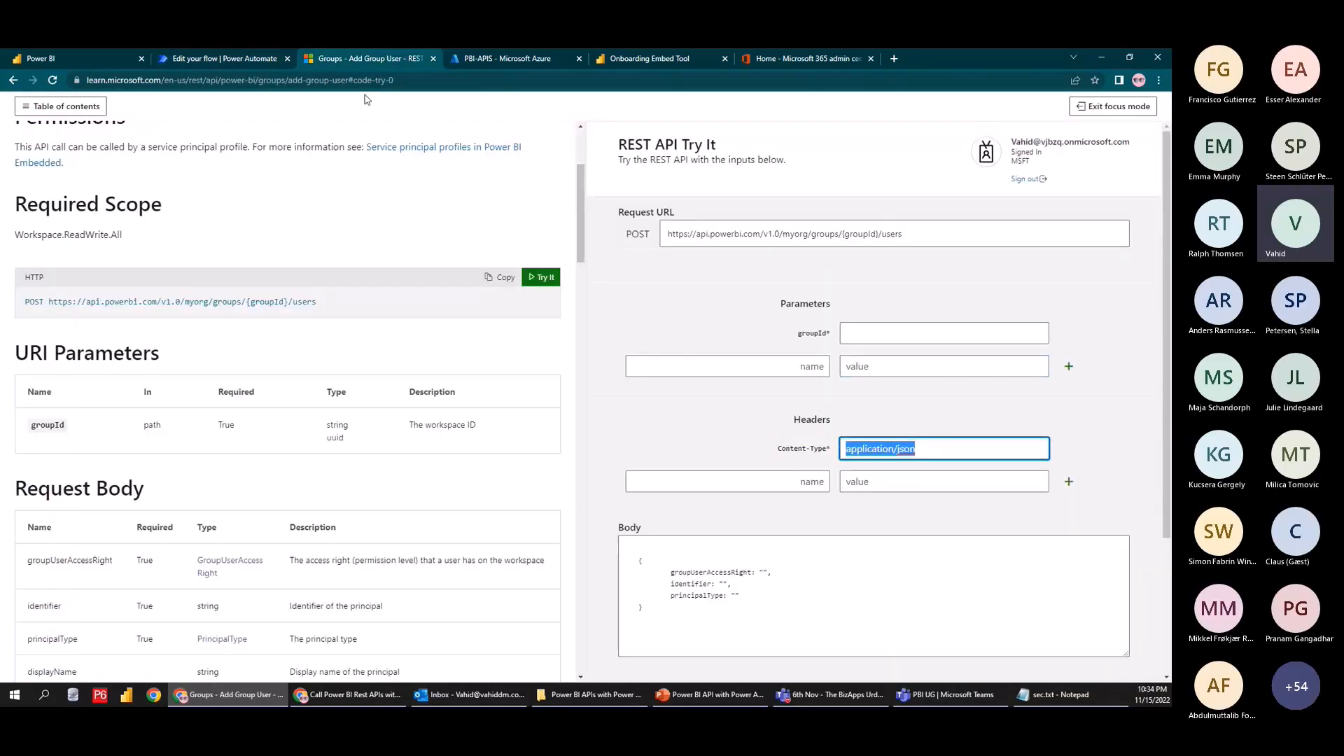
{"action": "left_click", "coordinate": [217, 58]}
{"action": "key", "text": "ctrl+v"}
{"action": "left_click", "coordinate": [326, 58]}
Replace the body's sample e-mail with the first active user's address from Microsoft 365 admin center
{"action": "left_click_drag", "start_coordinate": [700, 630], "coordinate": [549, 541]}
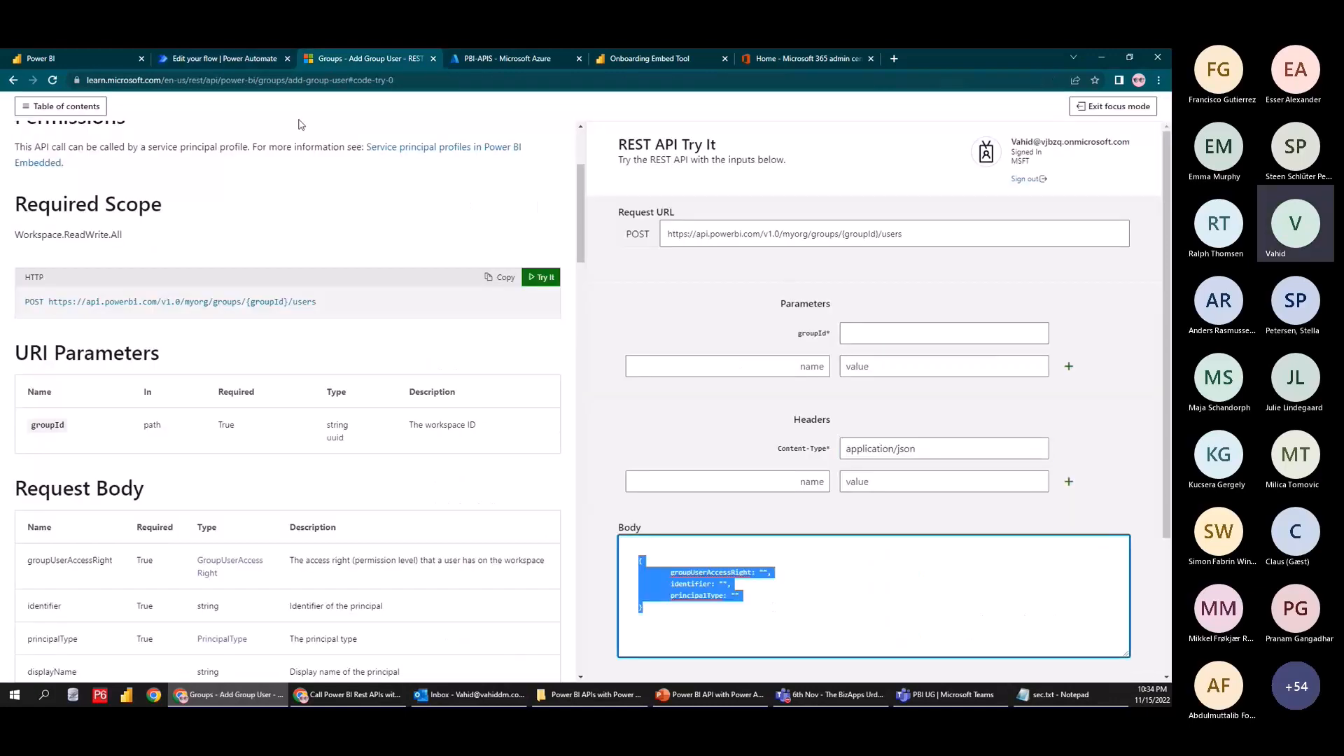
{"action": "left_click", "coordinate": [217, 58]}
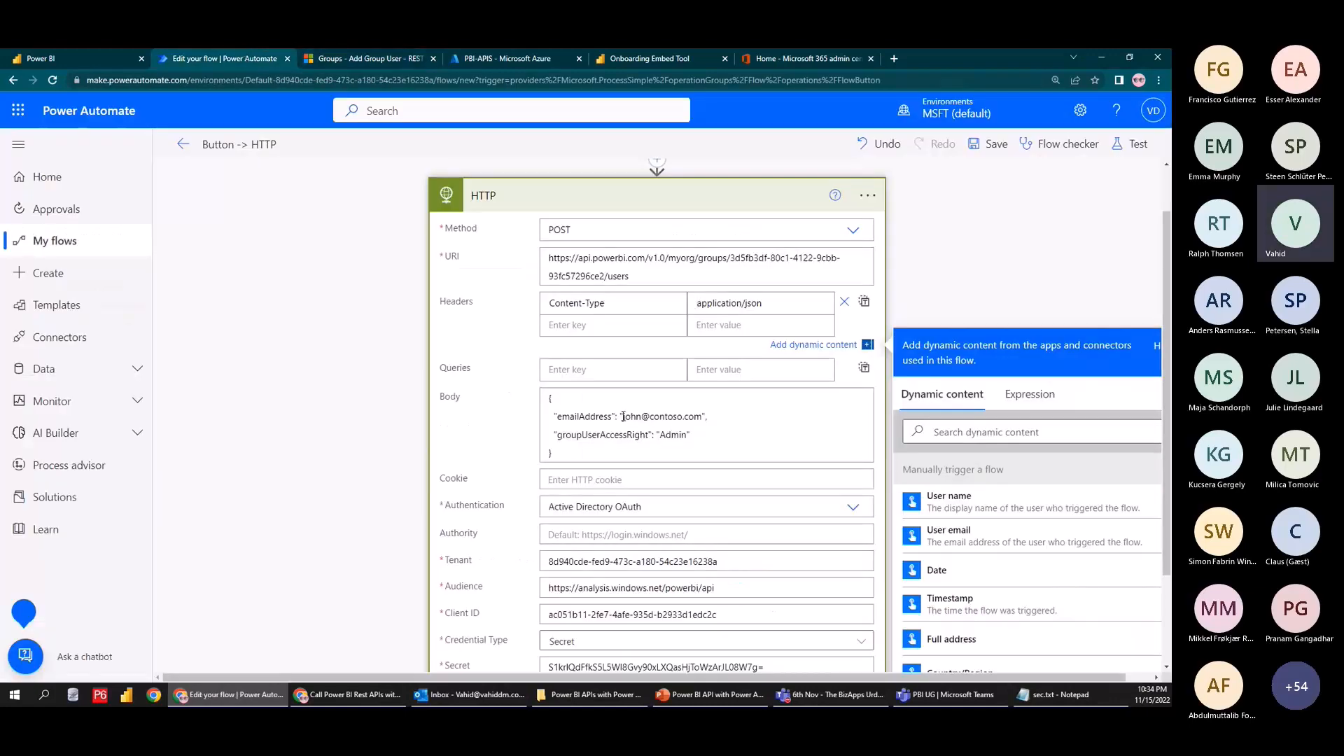
{"action": "left_click_drag", "start_coordinate": [624, 416], "coordinate": [703, 417]}
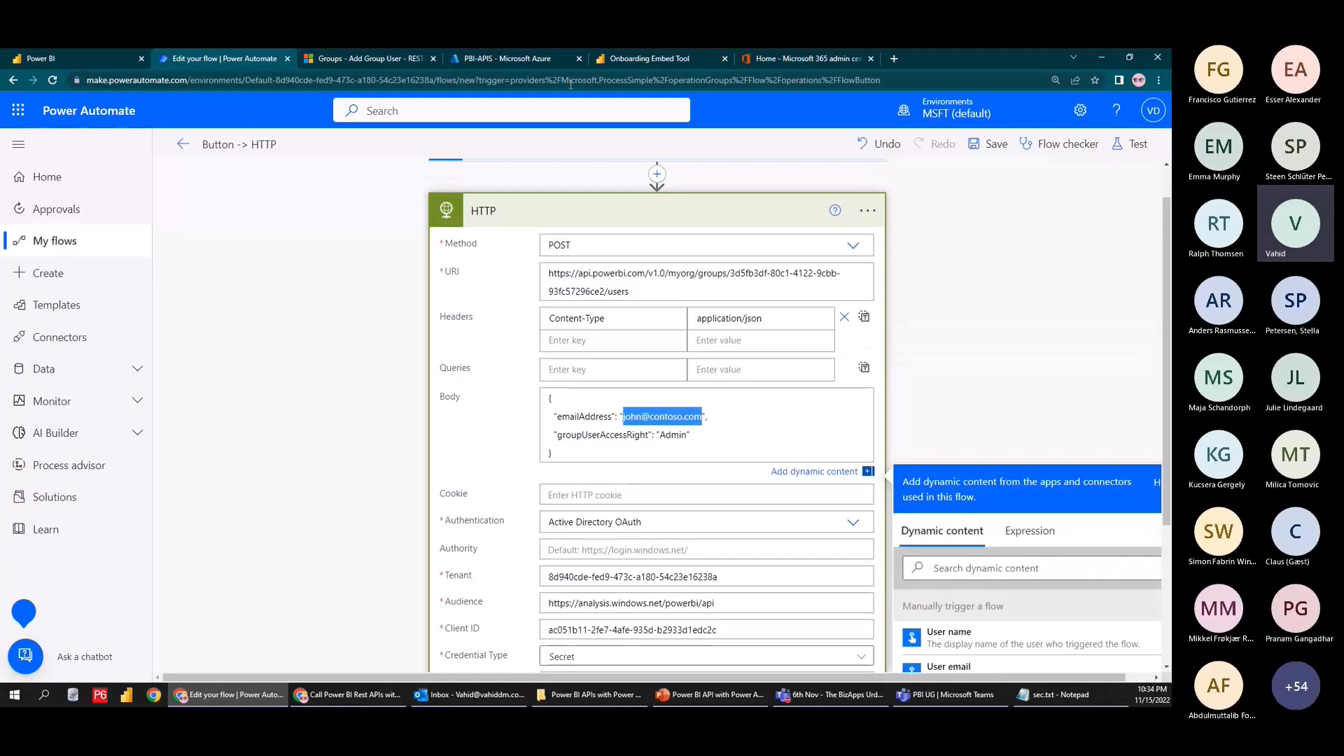
{"action": "left_click", "coordinate": [759, 61]}
{"action": "left_click", "coordinate": [40, 183]}
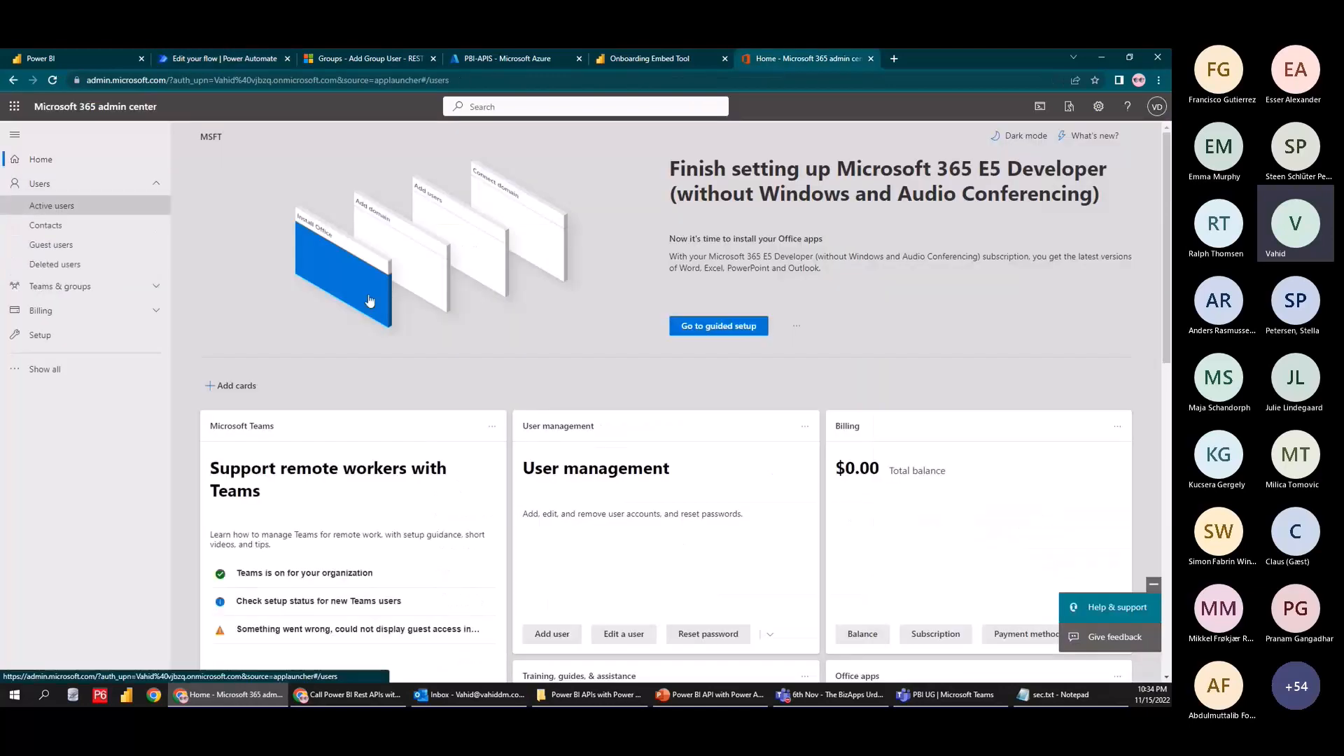
{"action": "left_click", "coordinate": [51, 205]}
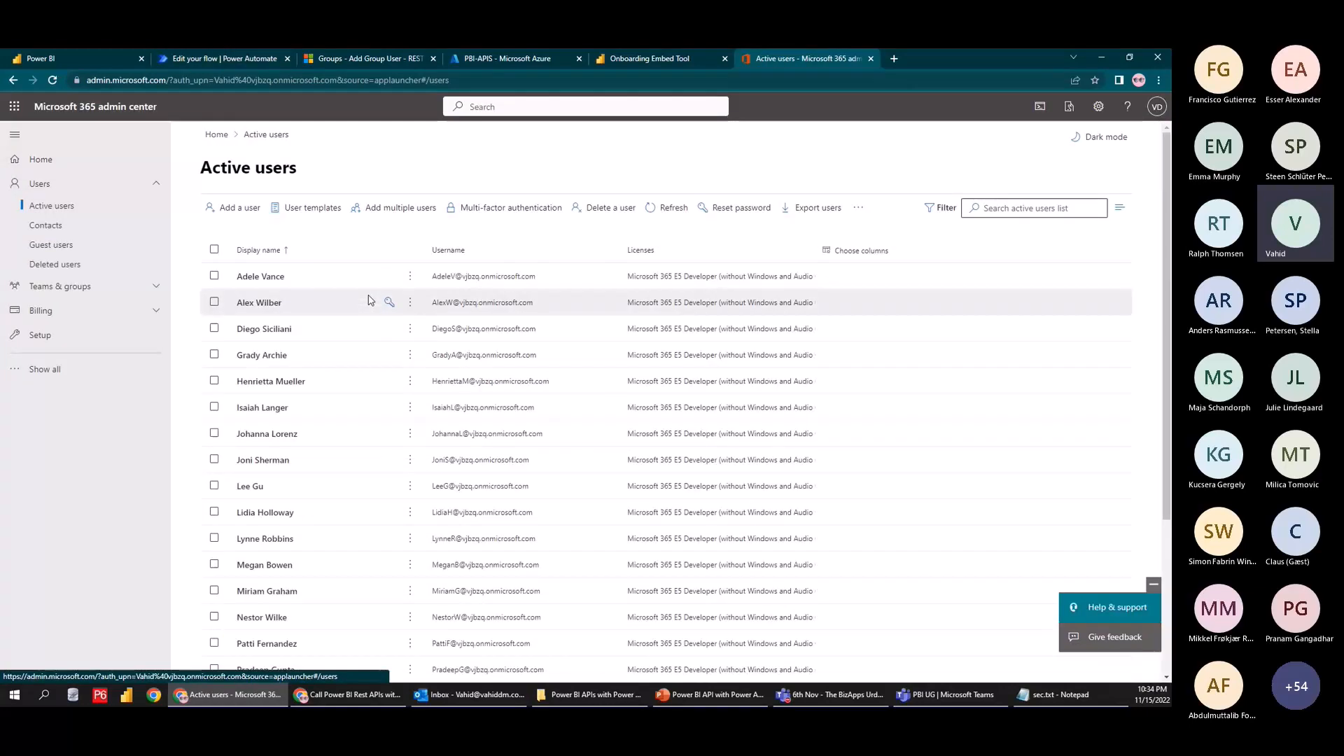
{"action": "left_click", "coordinate": [435, 284]}
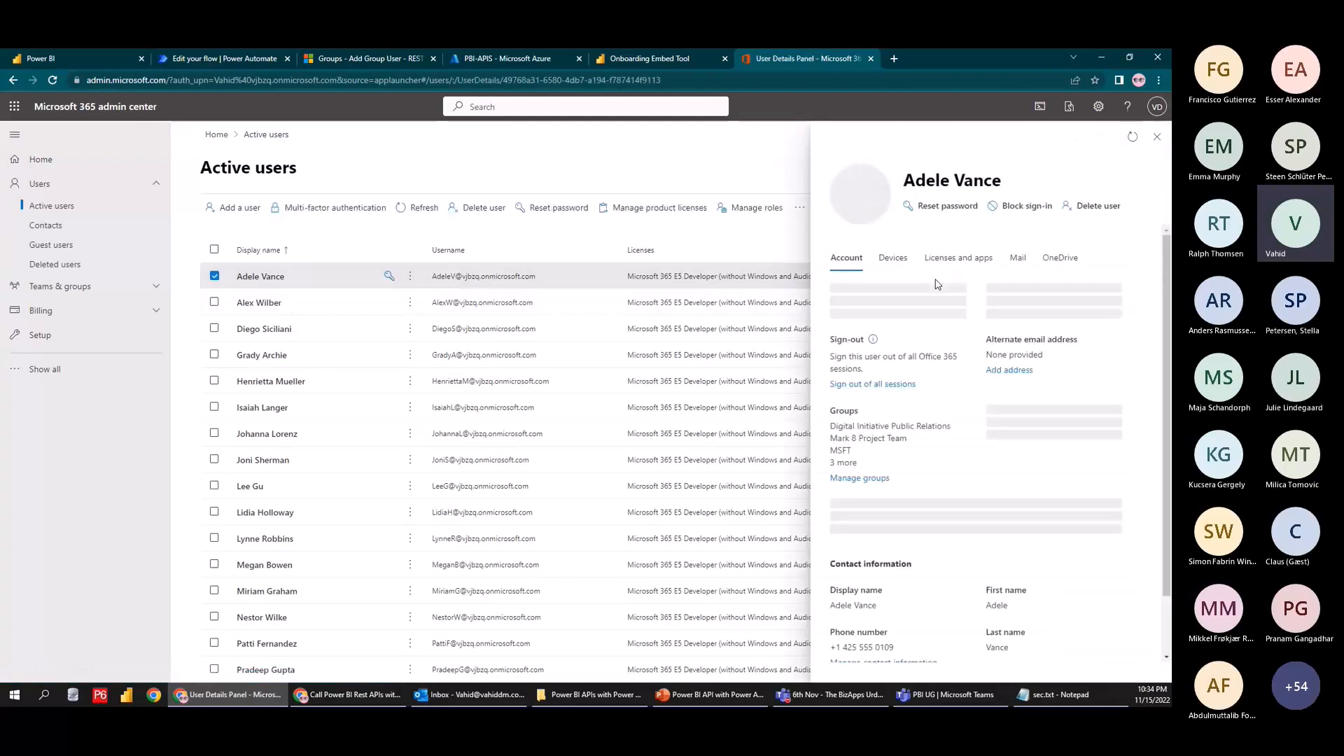
{"action": "left_click_drag", "start_coordinate": [950, 317], "coordinate": [831, 320]}
{"action": "key", "text": "ctrl+c"}
{"action": "left_click", "coordinate": [224, 58]}
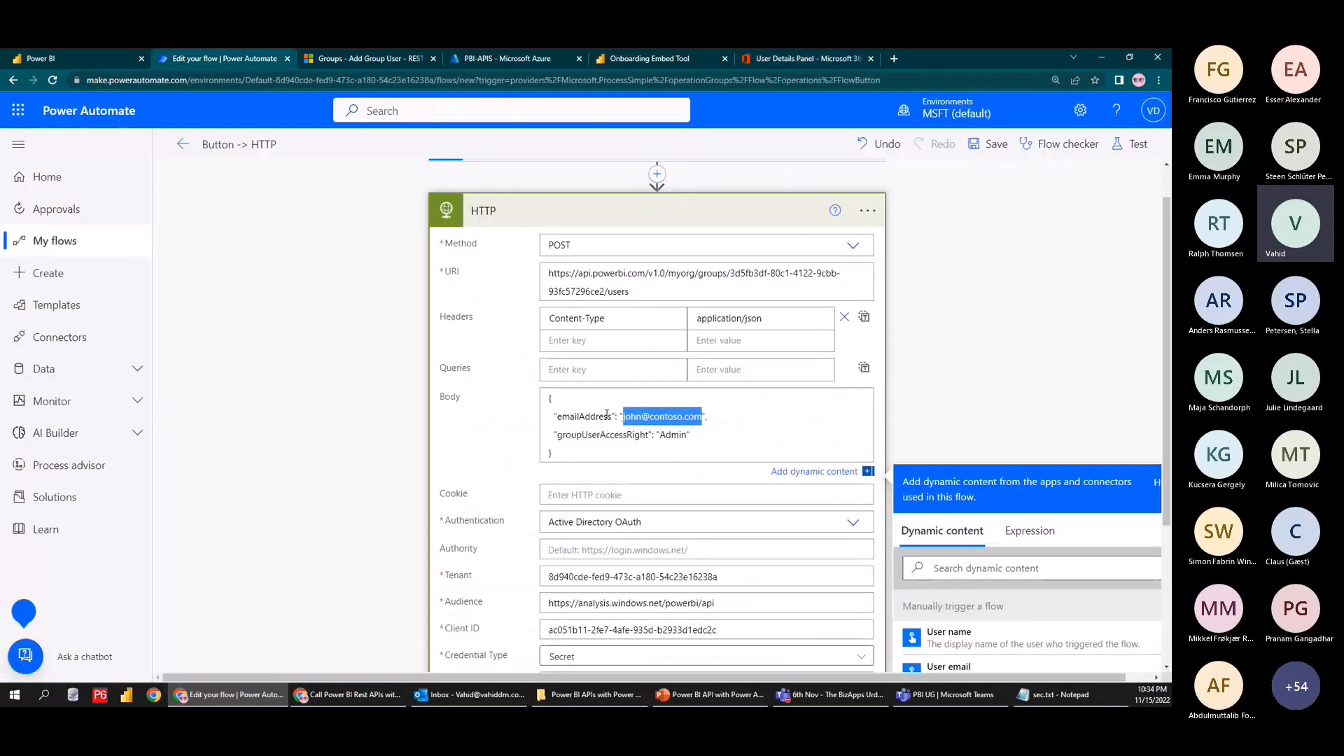
{"action": "key", "text": "ctrl+v"}
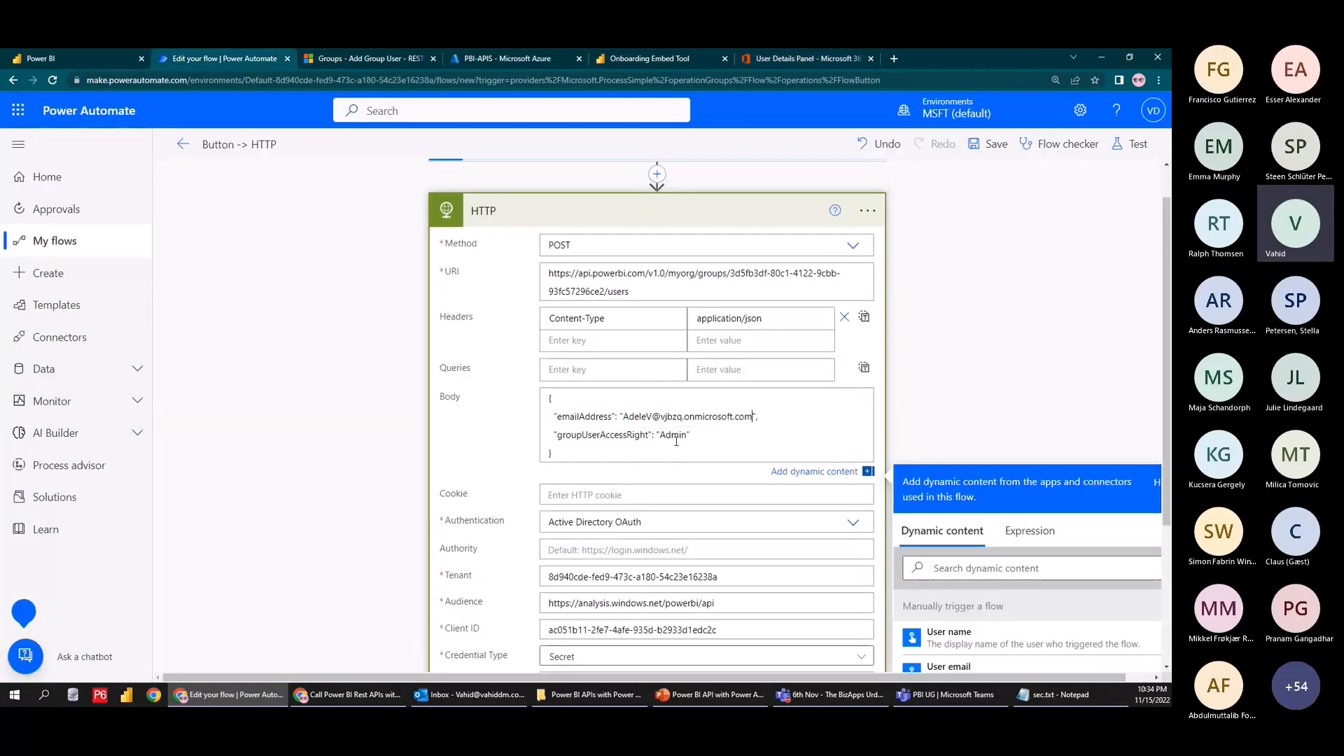
{"action": "left_click", "coordinate": [85, 62]}
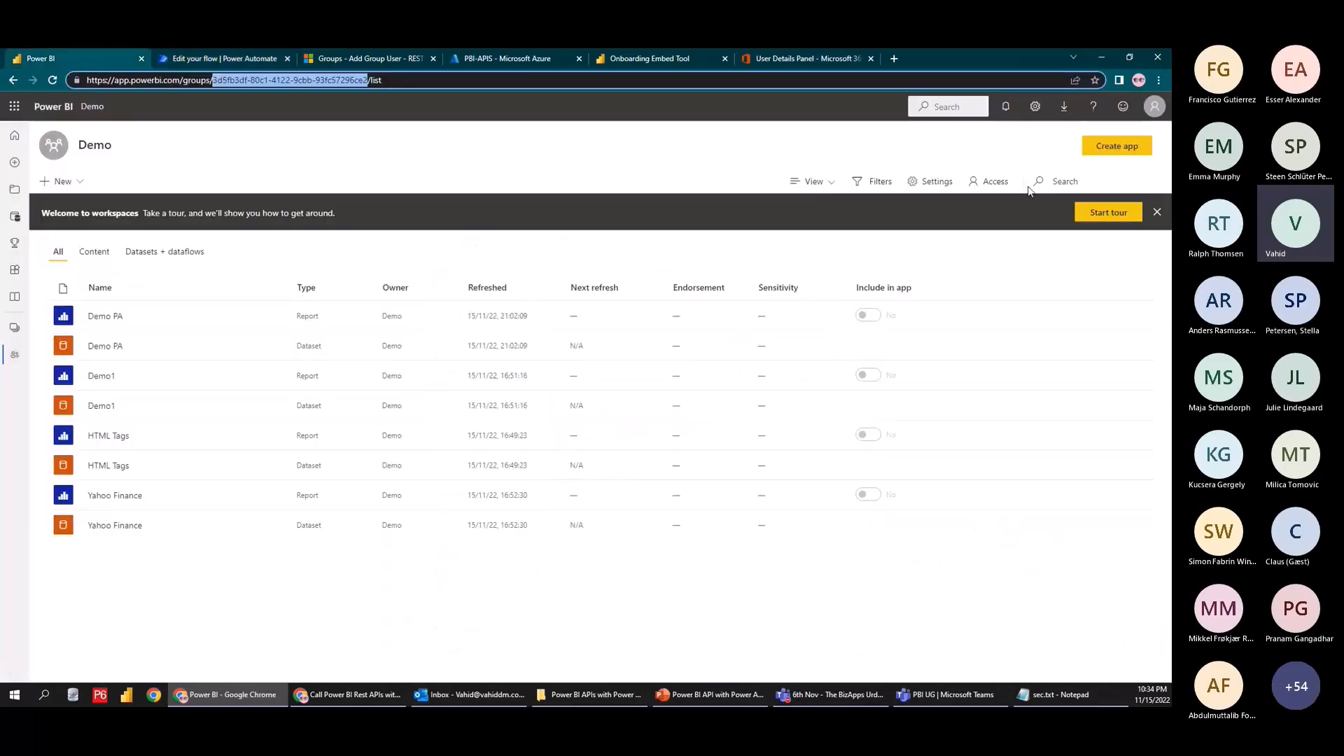
Save and test-run the flow so the POST adds the user to the Demo workspace
{"action": "left_click", "coordinate": [990, 182]}
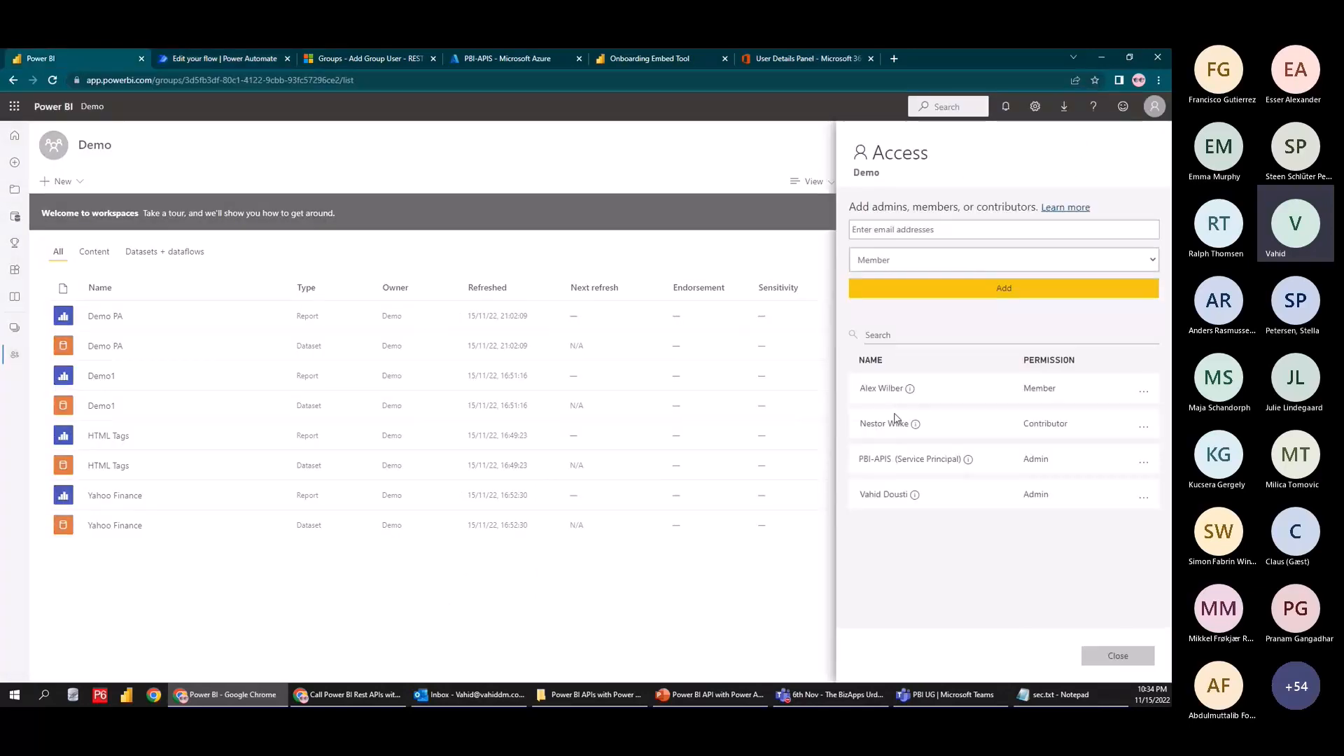
{"action": "left_click", "coordinate": [224, 58]}
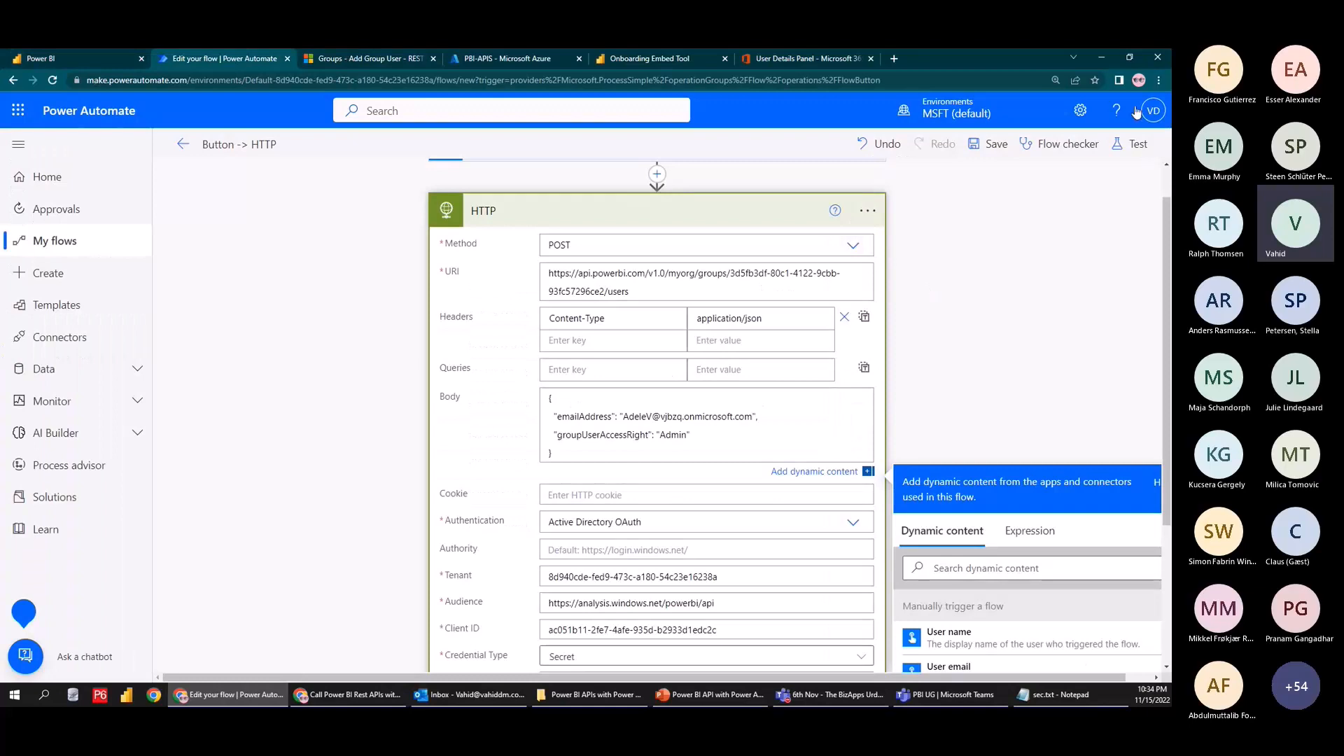
{"action": "left_click", "coordinate": [1137, 145]}
{"action": "left_click", "coordinate": [983, 652]}
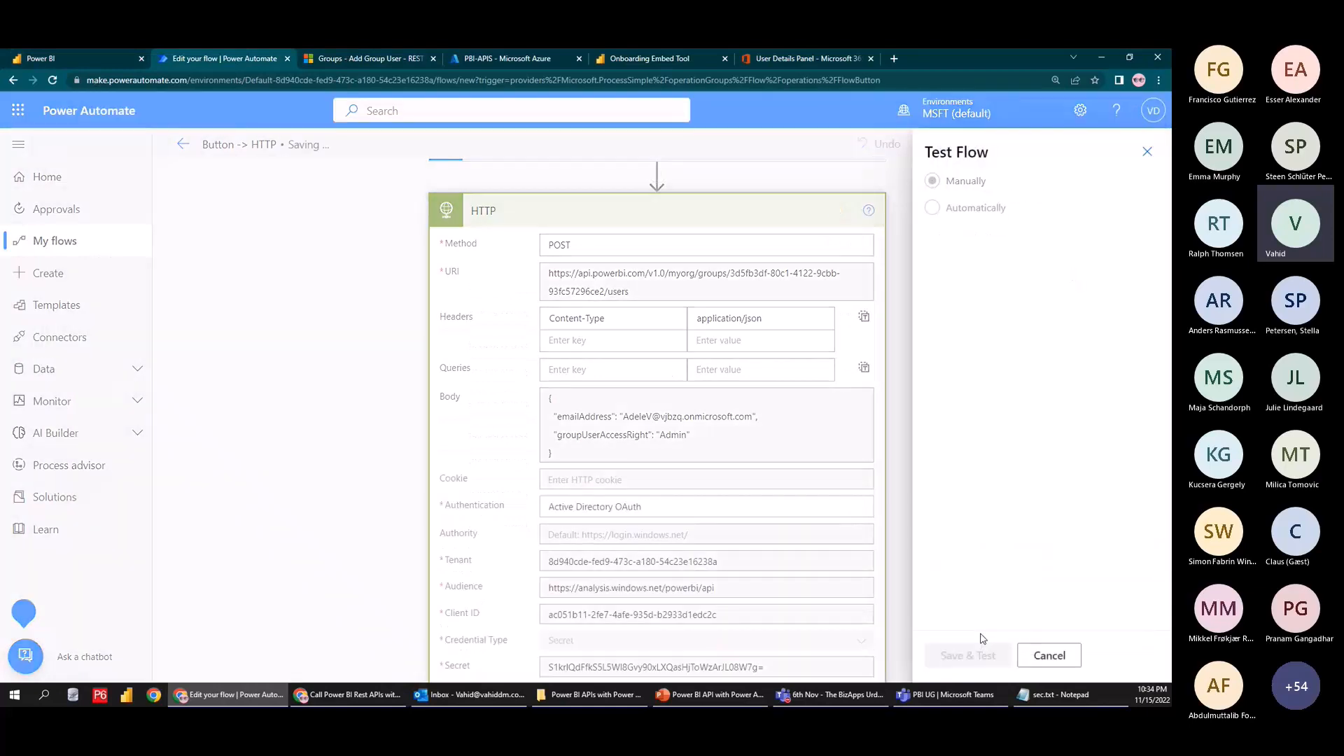
{"action": "left_click", "coordinate": [976, 658]}
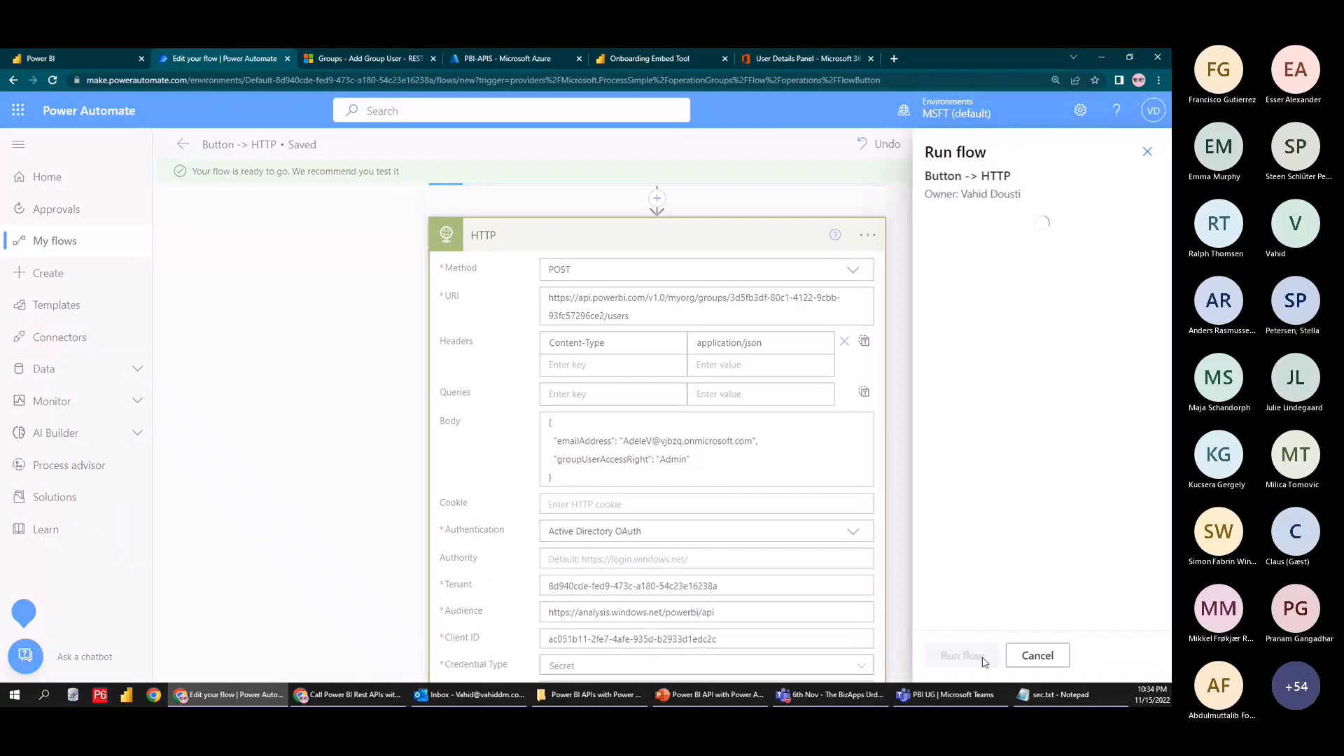
{"action": "left_click", "coordinate": [955, 656]}
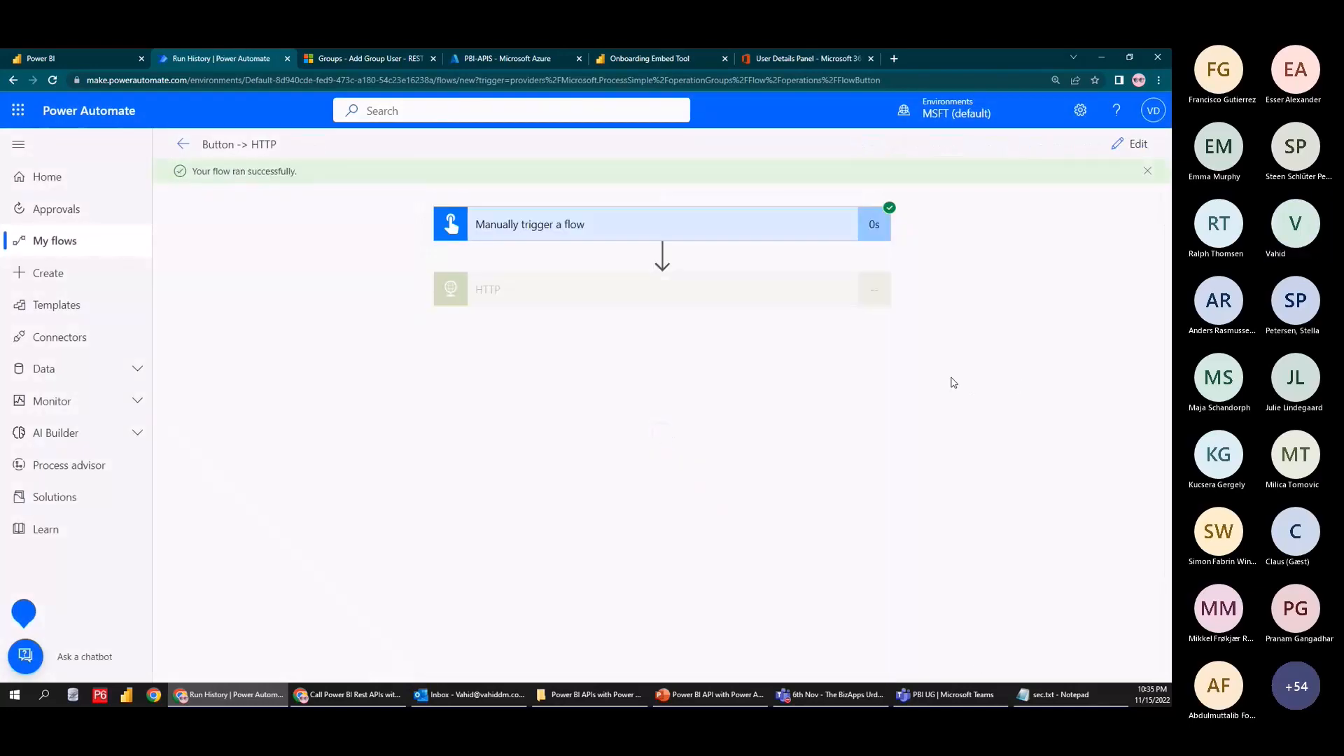
{"action": "scroll", "coordinate": [560, 466], "scroll_direction": "down", "scroll_amount": 2}
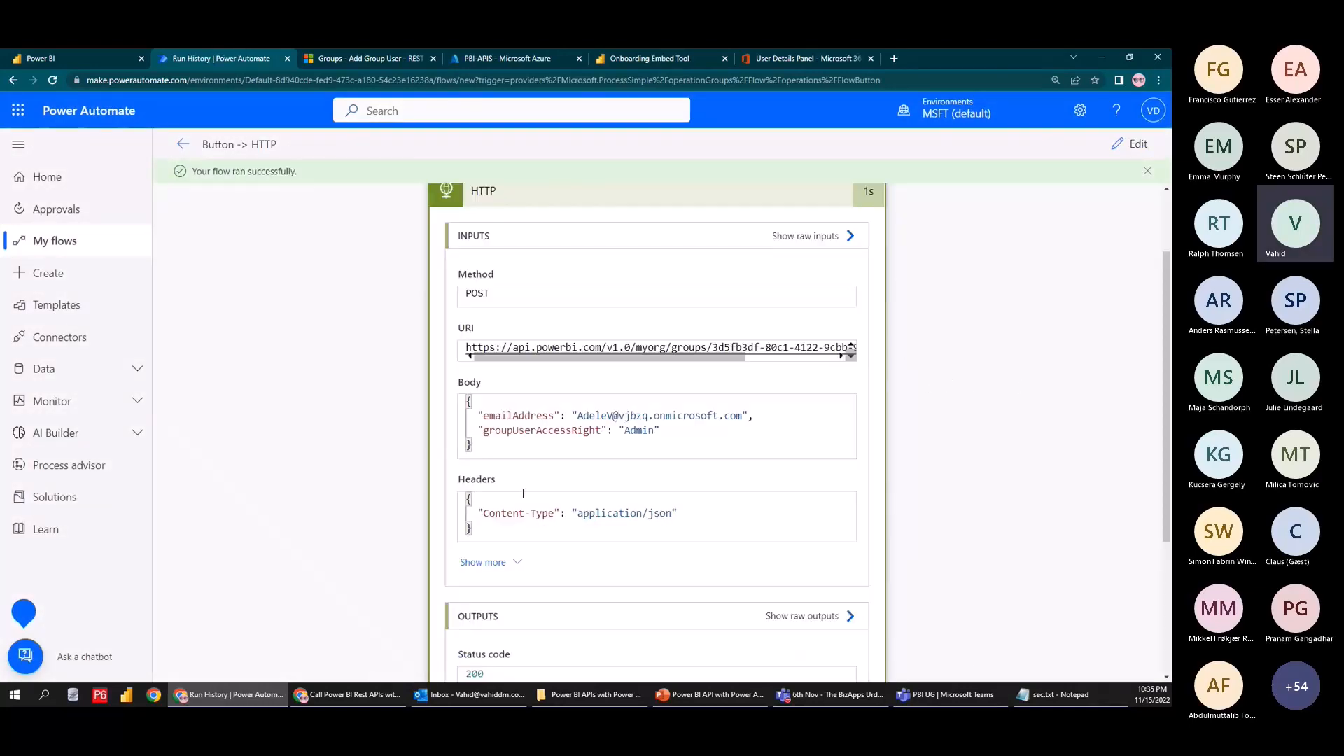
Reload the Demo workspace and confirm the new user is listed with Admin access
{"action": "left_click", "coordinate": [90, 58]}
{"action": "left_click", "coordinate": [657, 206]}
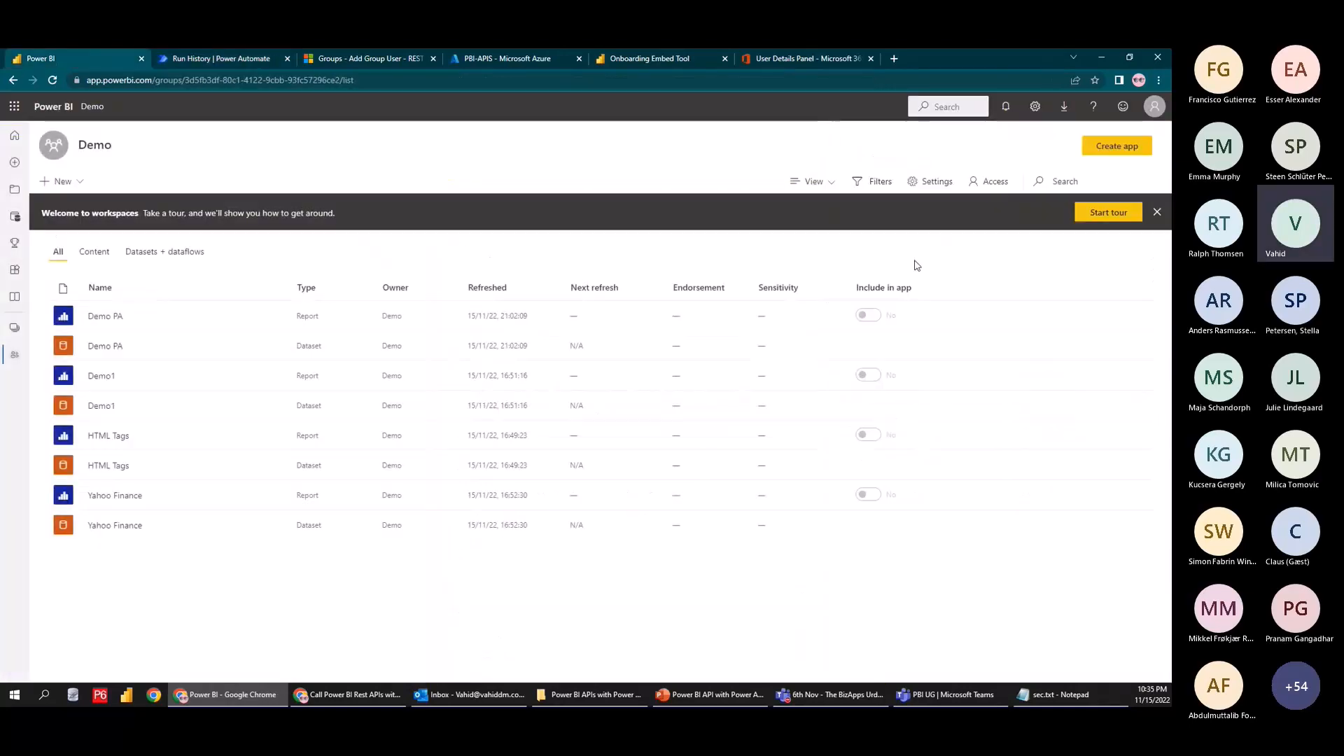
{"action": "left_click", "coordinate": [53, 80]}
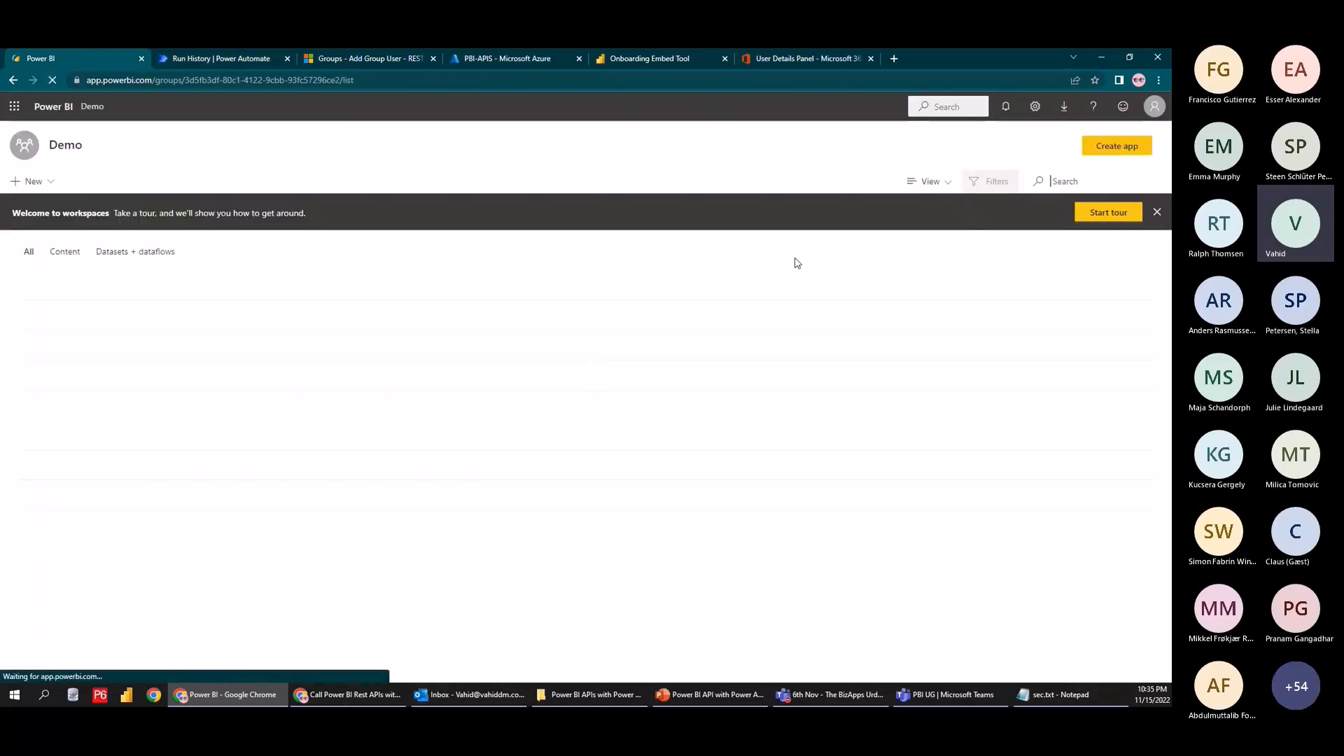
{"action": "left_click", "coordinate": [992, 186]}
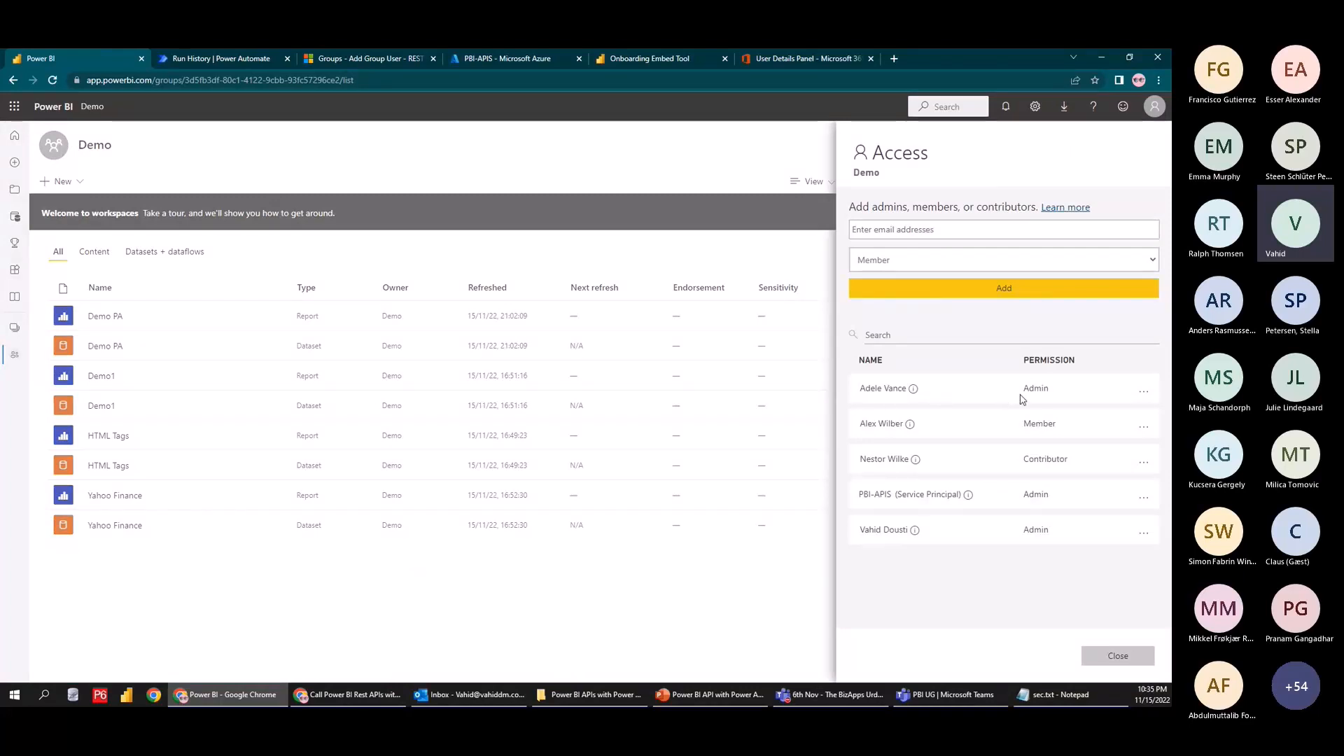
{"action": "left_click", "coordinate": [367, 57]}
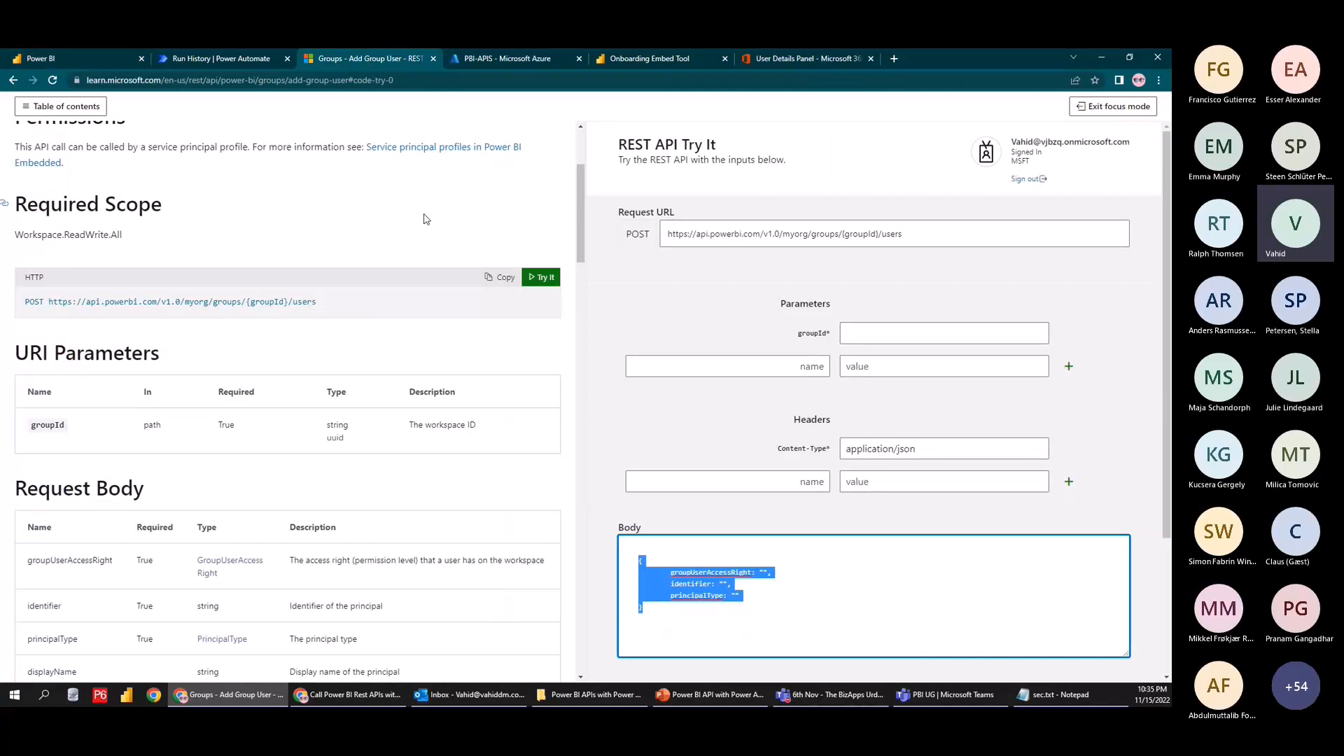
Dismiss the successful-run notice in the run history and reopen the flow for editing
{"action": "left_click", "coordinate": [522, 194]}
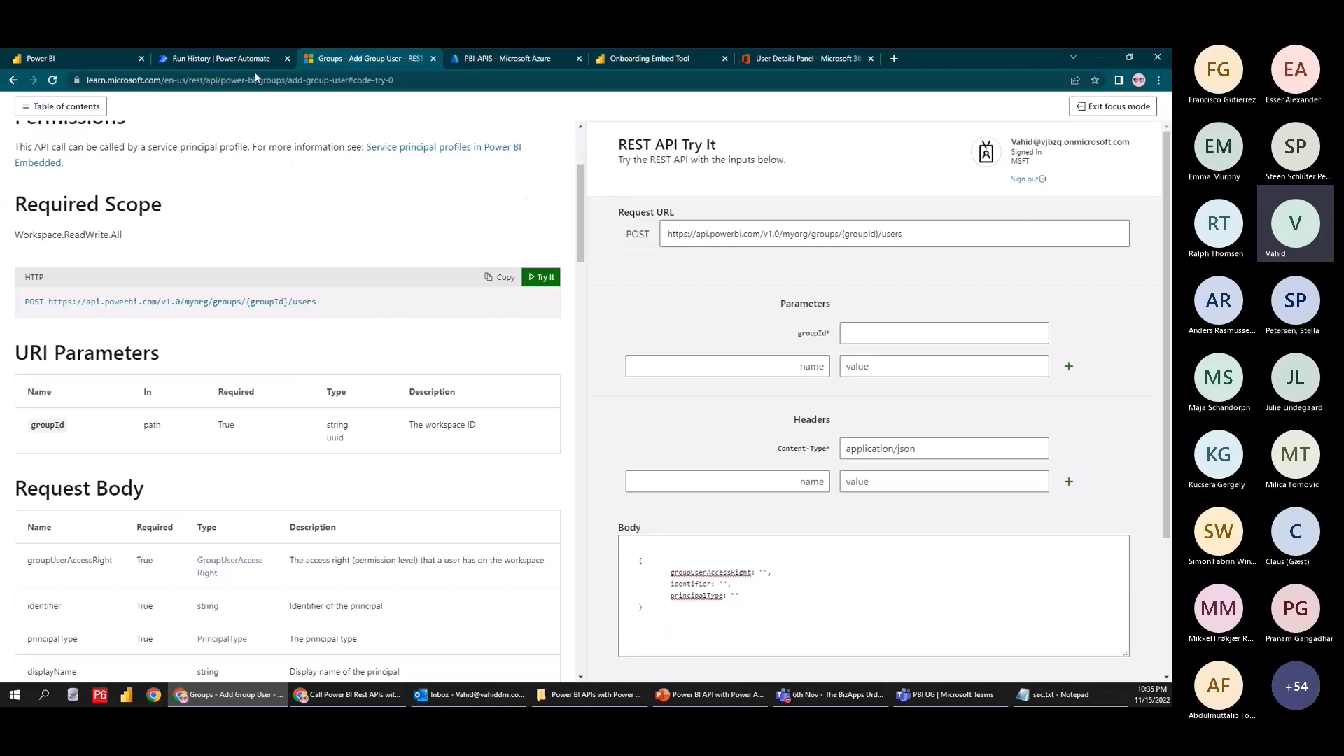
{"action": "key", "text": "ctrl+shift+Tab"}
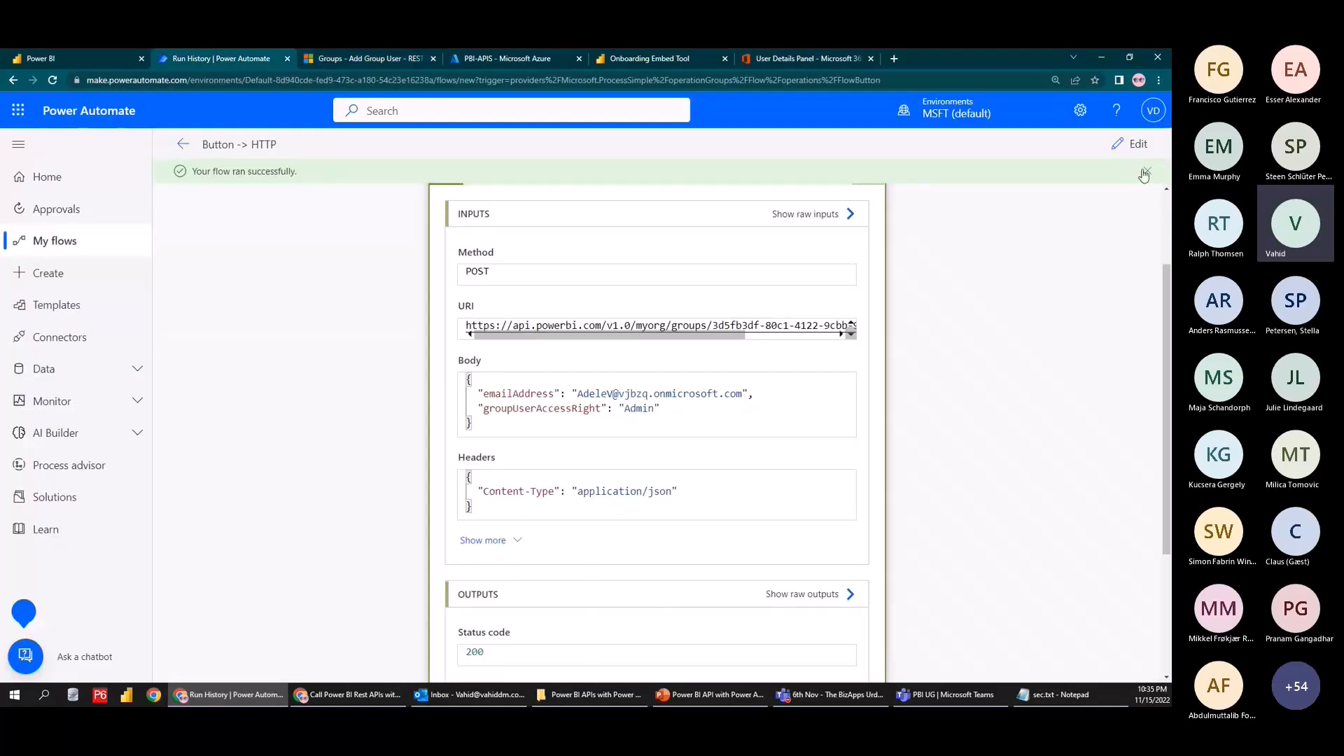
{"action": "left_click", "coordinate": [1147, 172]}
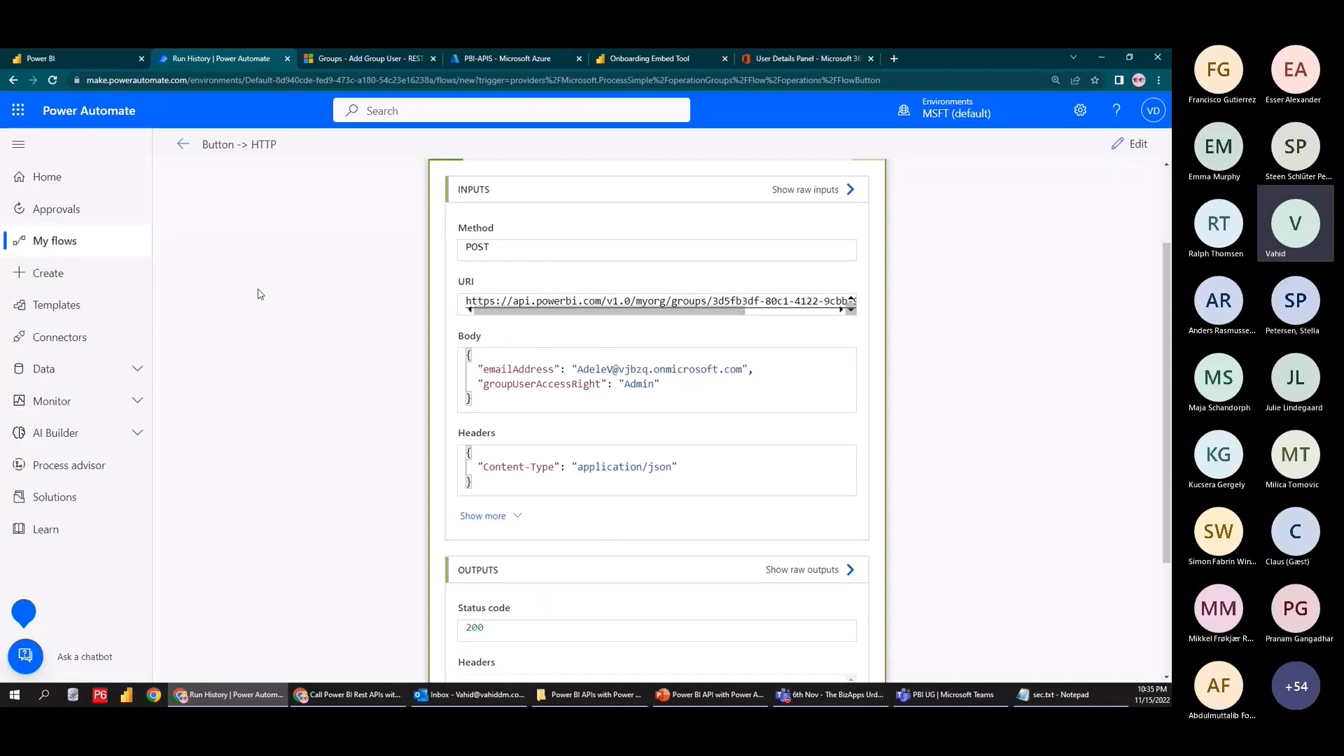
{"action": "left_click", "coordinate": [1131, 144]}
Copy the Get Groups request URL from the docs into the HTTP action's URI
{"action": "left_click", "coordinate": [405, 60]}
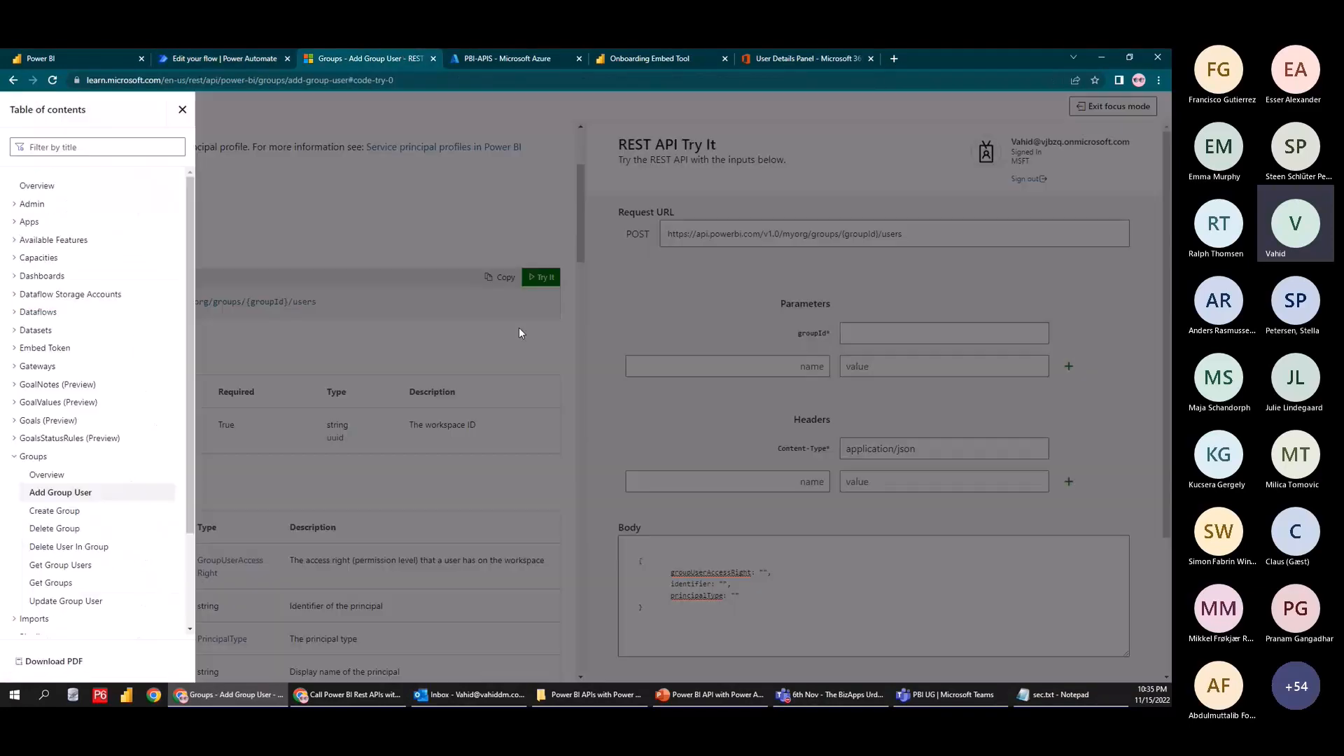
{"action": "left_click", "coordinate": [65, 106]}
{"action": "left_click", "coordinate": [67, 583]}
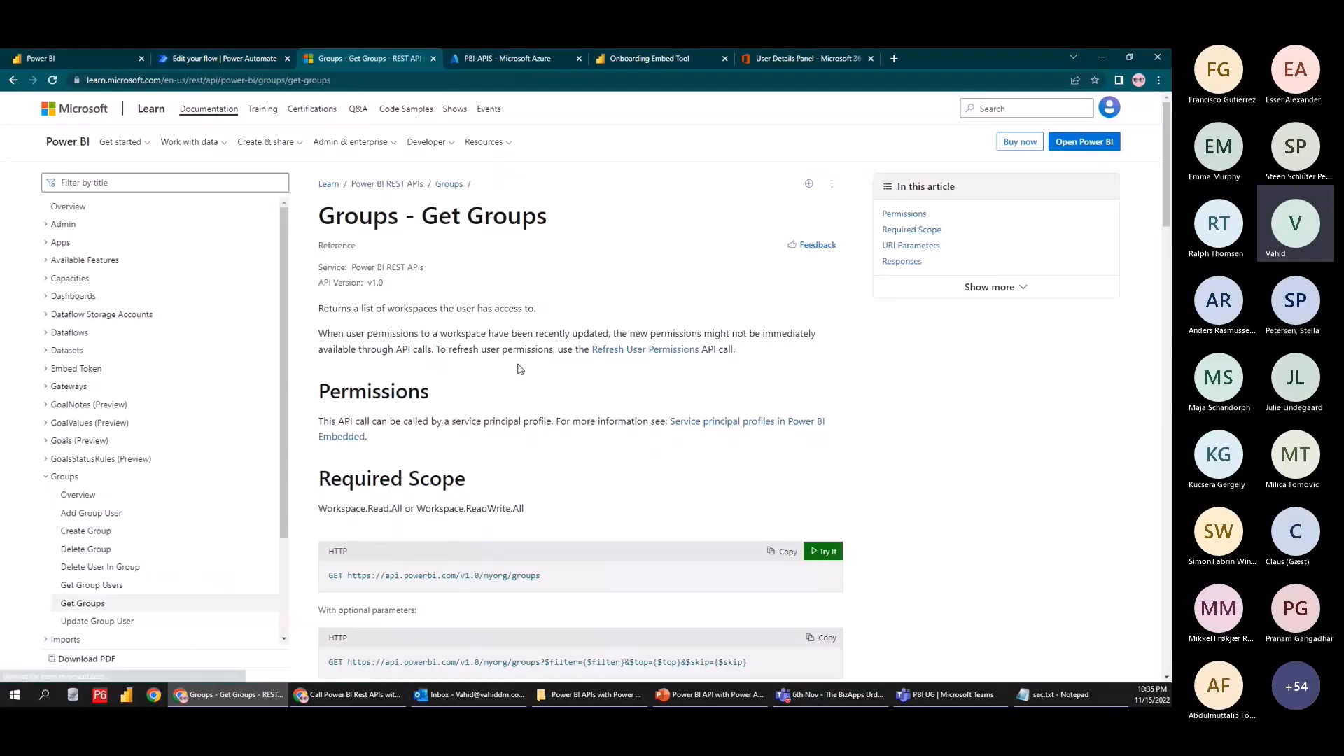
{"action": "left_click_drag", "start_coordinate": [540, 575], "coordinate": [352, 582]}
{"action": "left_click", "coordinate": [483, 56]}
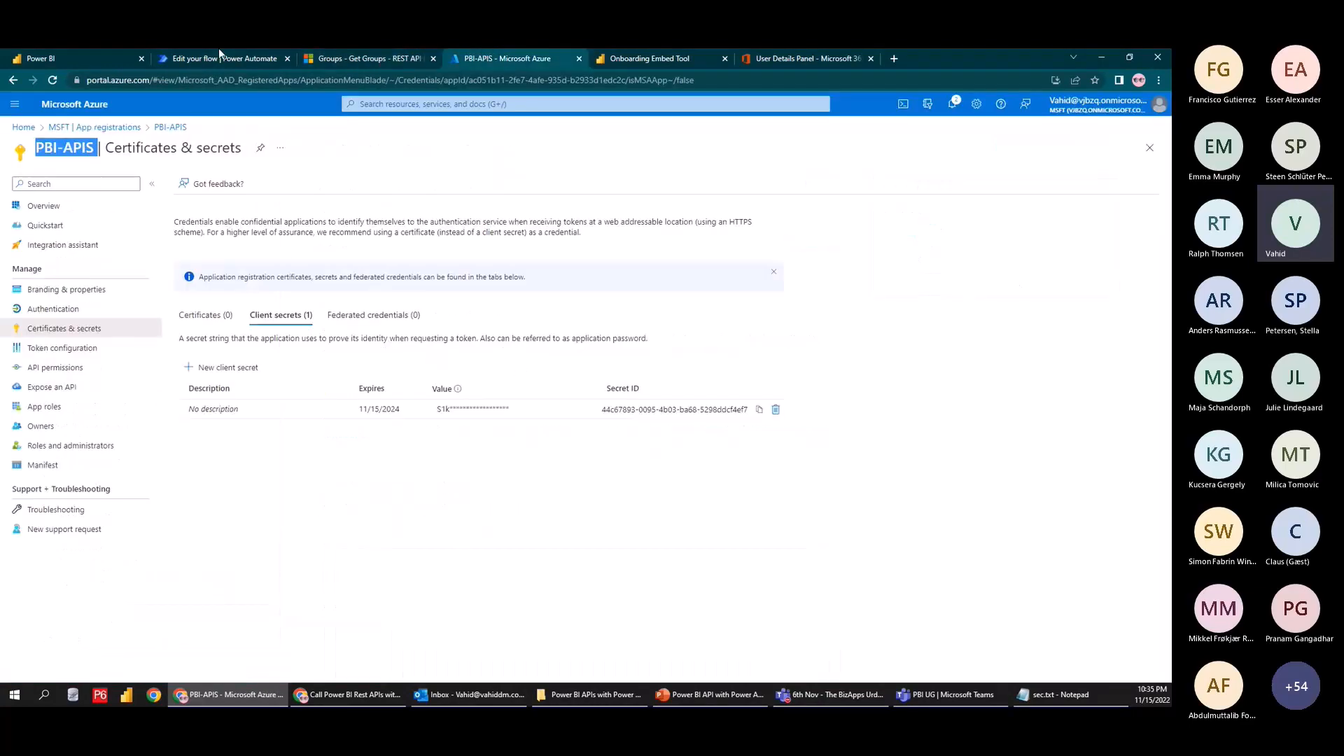
{"action": "left_click", "coordinate": [218, 50]}
{"action": "type", "text": "https://api.powerbi.com/v1.0/myorg/groups"}
{"action": "left_click", "coordinate": [702, 288]}
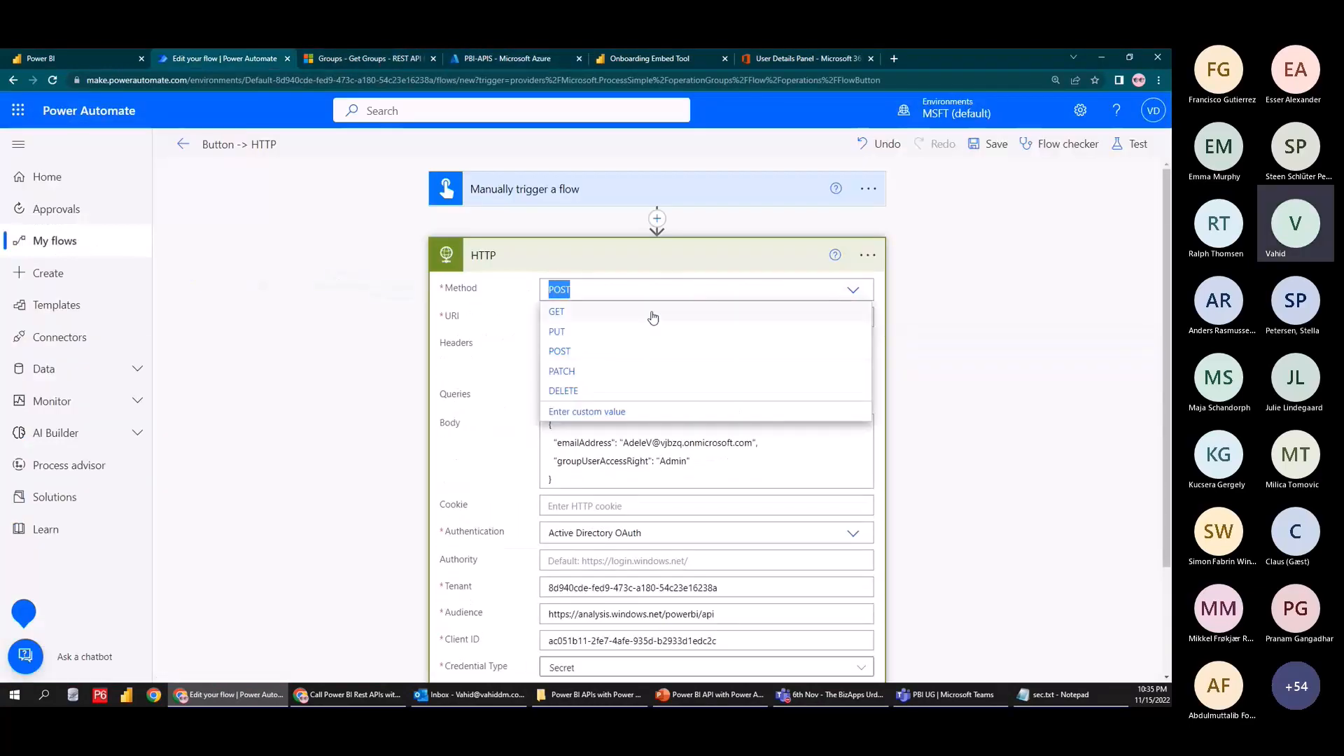
Change the HTTP method to GET and delete the request body
{"action": "left_click", "coordinate": [560, 311]}
{"action": "left_click_drag", "start_coordinate": [553, 480], "coordinate": [545, 411]}
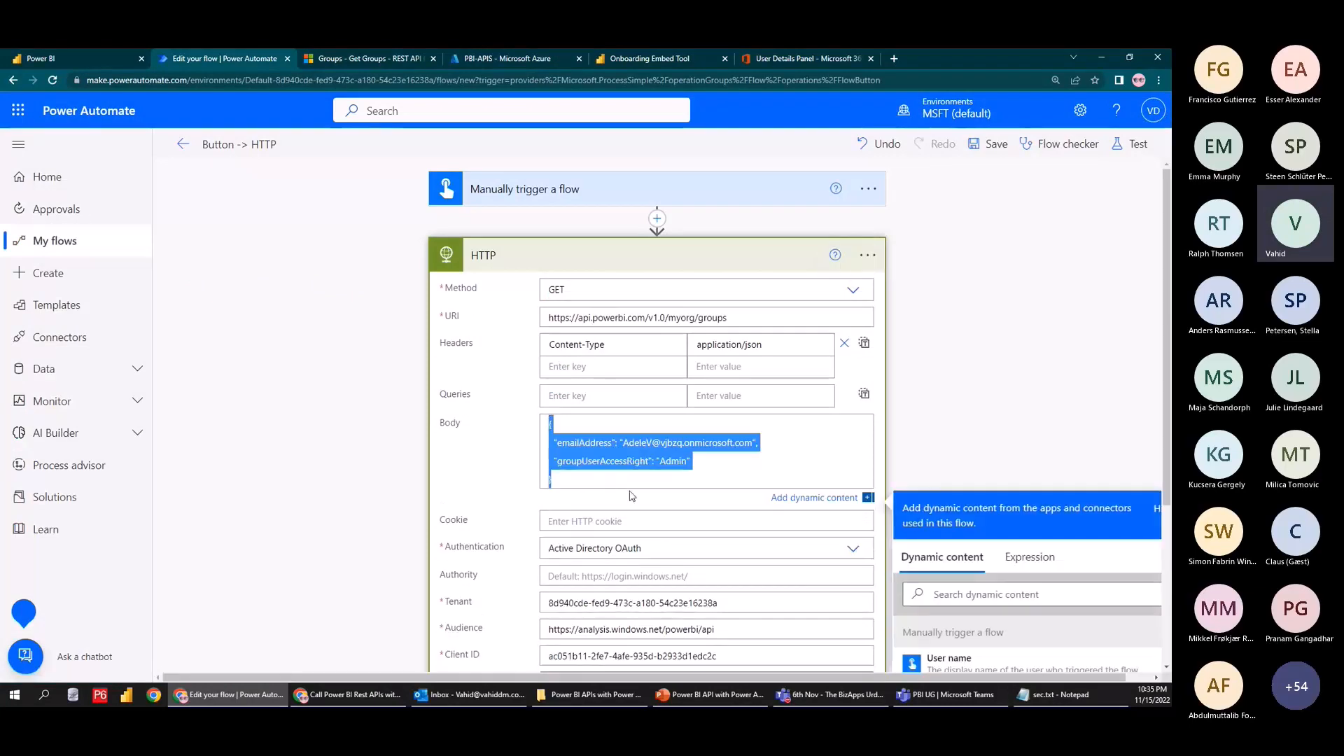
{"action": "key", "text": "Delete"}
{"action": "key", "text": "ctrl+minus"}
{"action": "key", "text": "ctrl+minus"}
{"action": "left_click", "coordinate": [887, 285]}
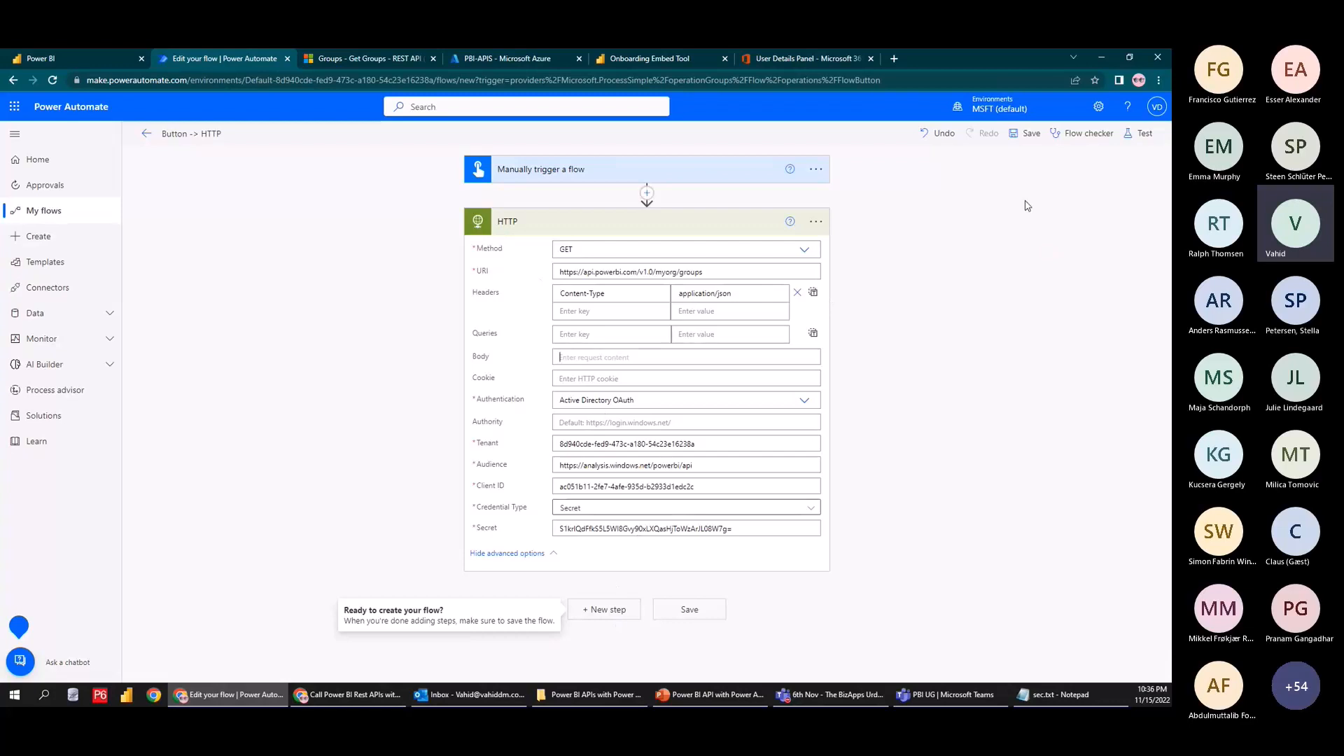
Save the flow and run a manual test
{"action": "left_click", "coordinate": [1140, 134]}
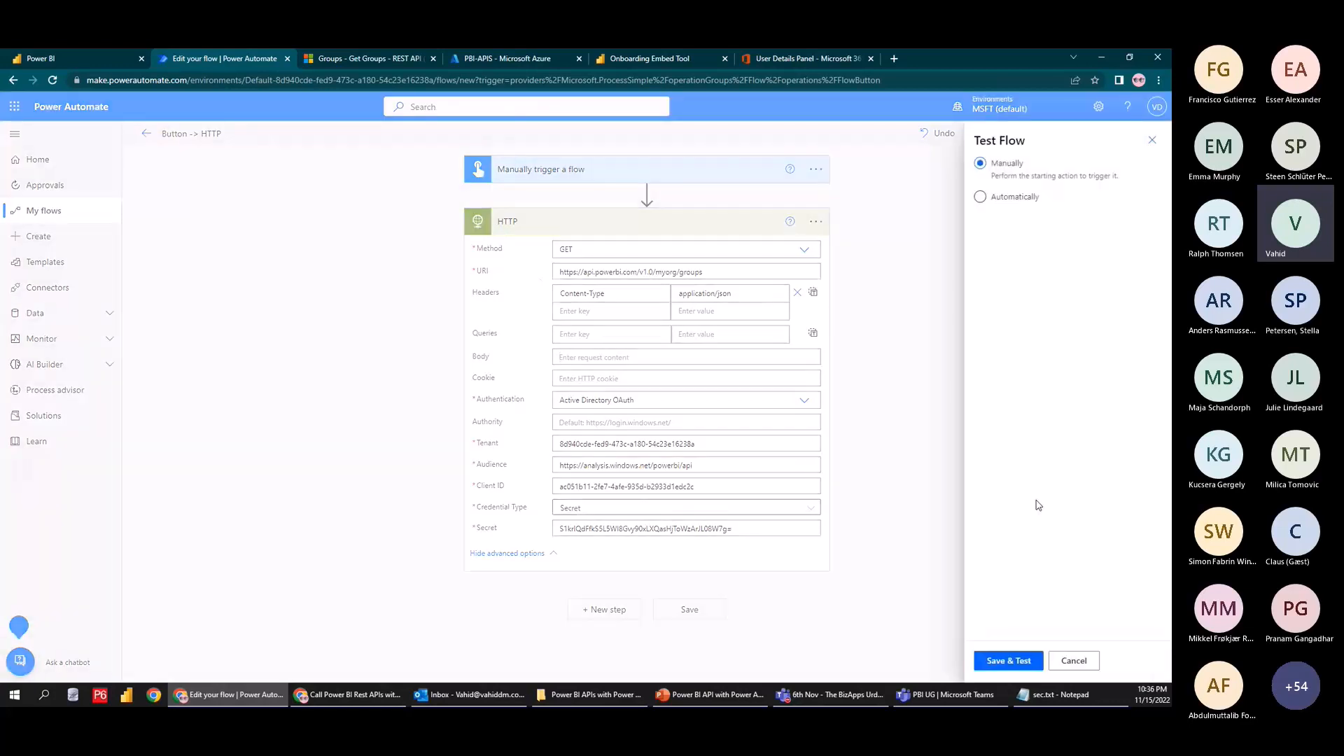
{"action": "left_click", "coordinate": [999, 664]}
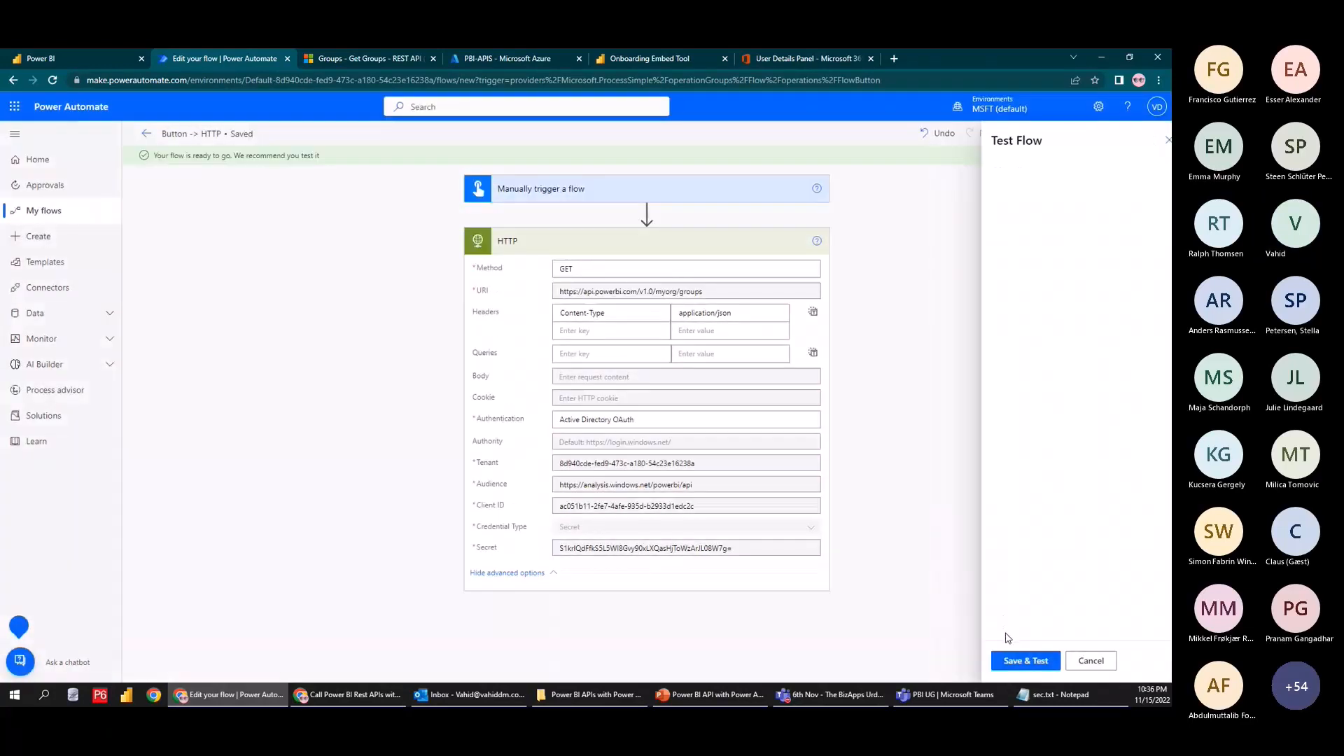
{"action": "left_click", "coordinate": [1003, 663]}
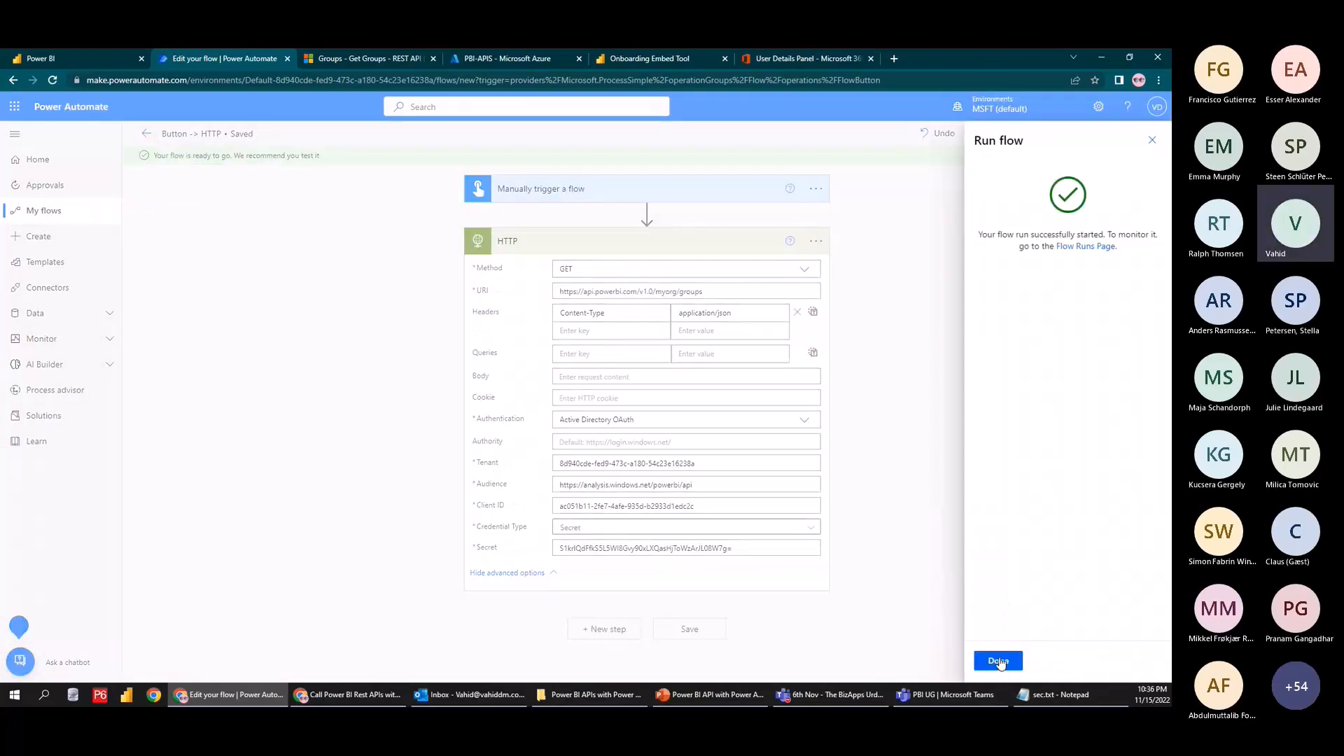
{"action": "left_click", "coordinate": [990, 658]}
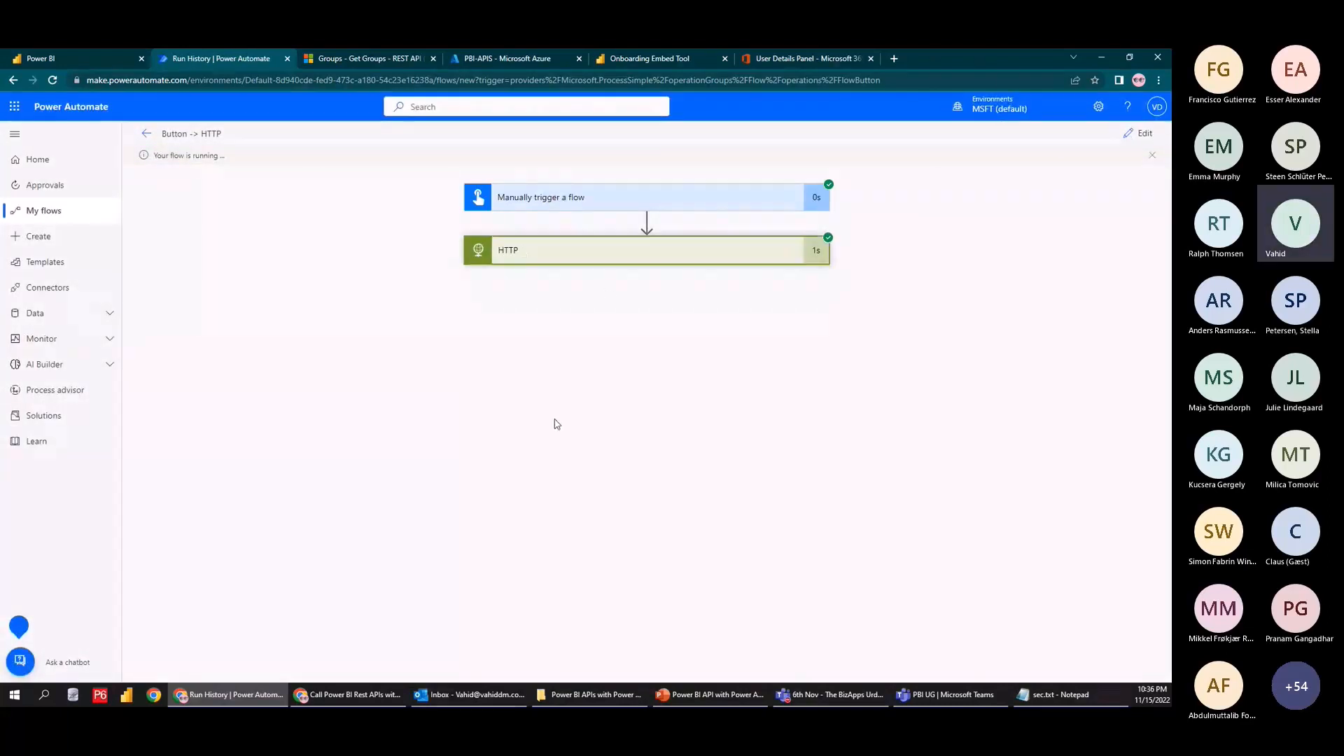
Inspect the HTTP step's 200 response listing the workspaces, then resume editing
{"action": "left_click", "coordinate": [530, 254]}
{"action": "scroll", "coordinate": [536, 513], "scroll_direction": "down", "scroll_amount": 3}
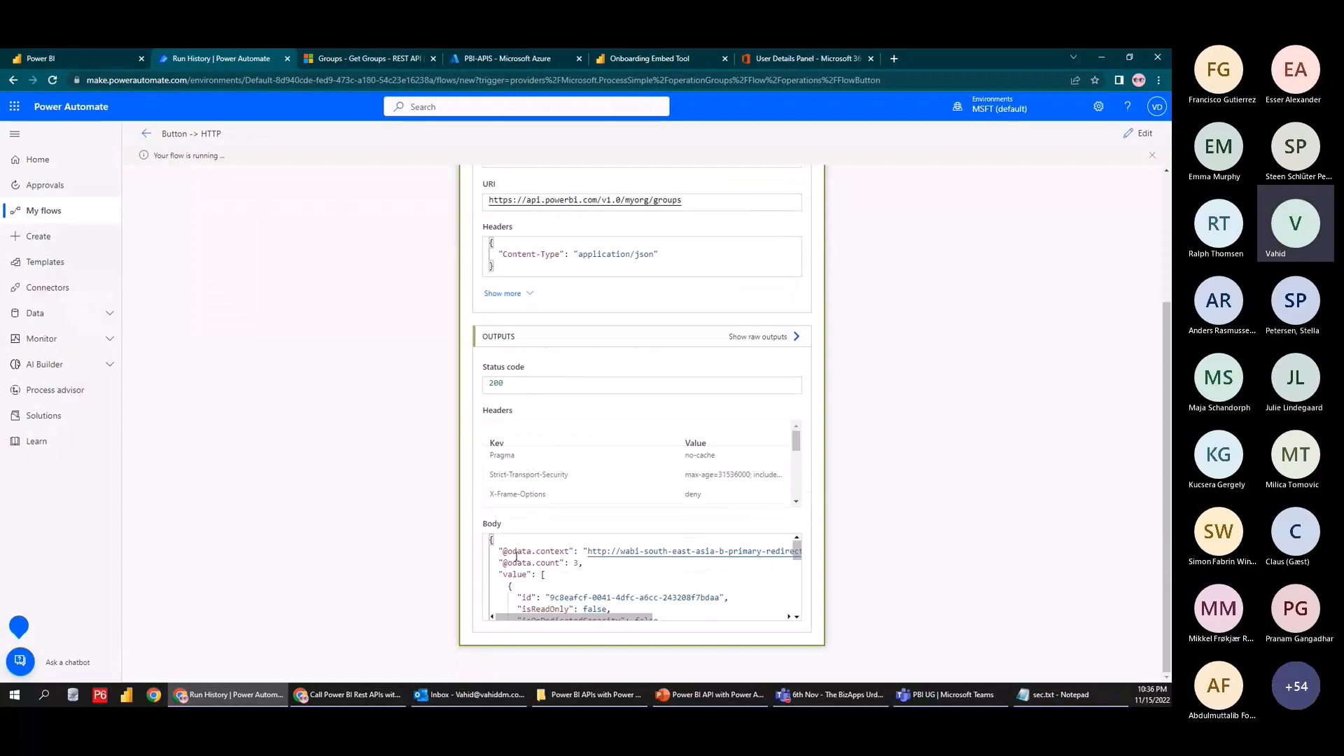
{"action": "left_click_drag", "start_coordinate": [491, 541], "coordinate": [596, 635]}
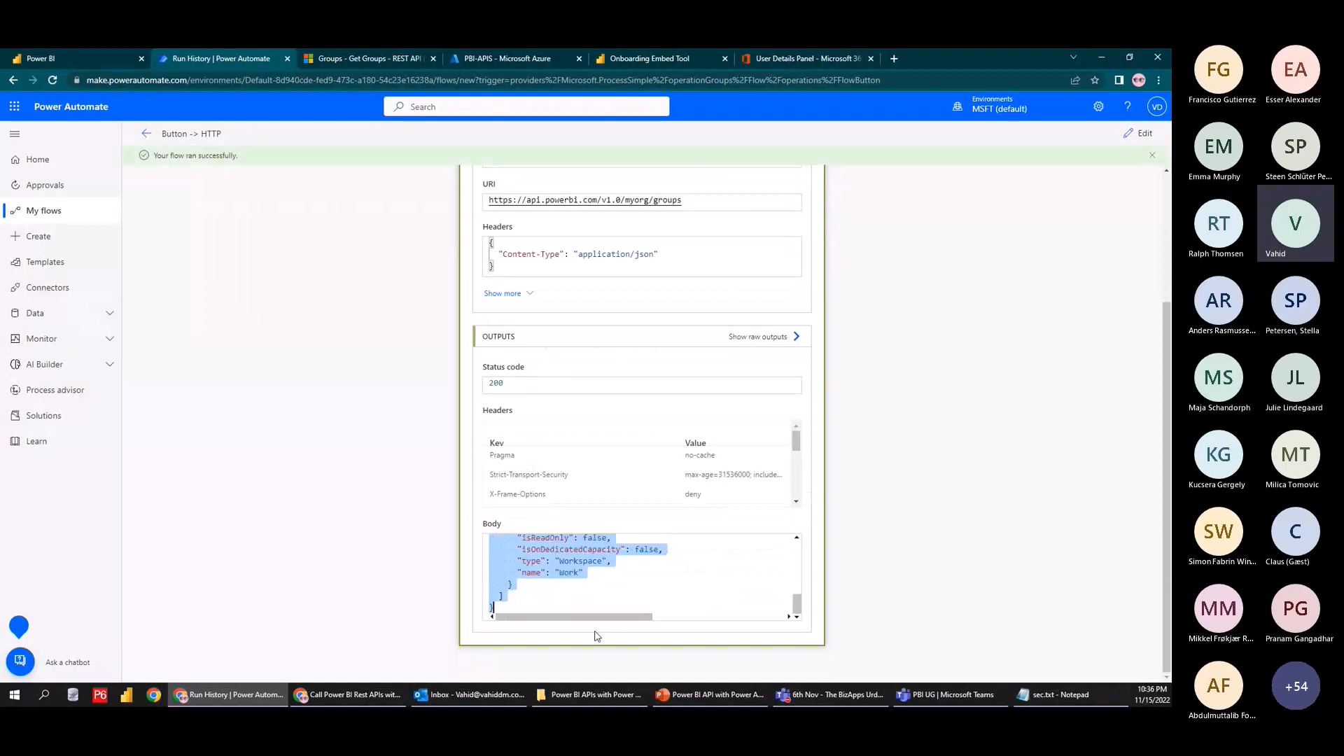
{"action": "scroll", "coordinate": [579, 590], "scroll_direction": "up", "scroll_amount": 5}
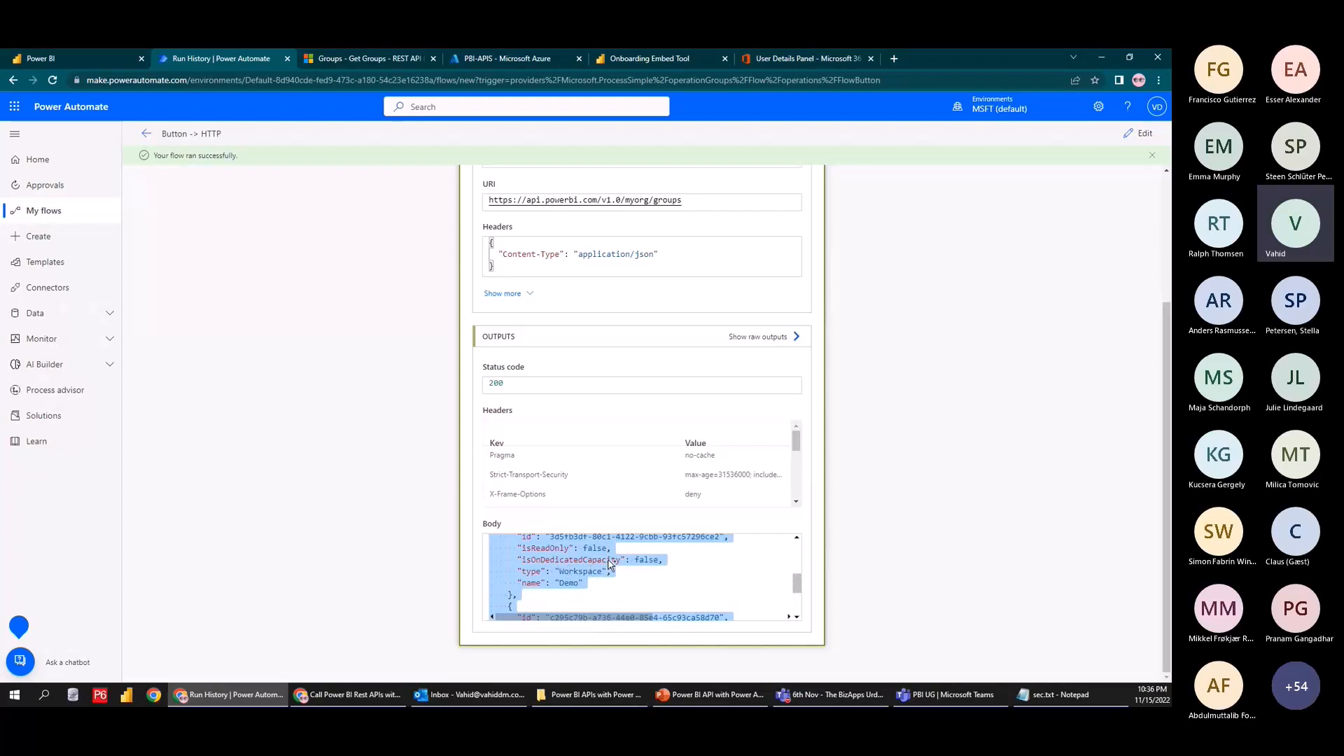
{"action": "scroll", "coordinate": [609, 564], "scroll_direction": "up", "scroll_amount": 5}
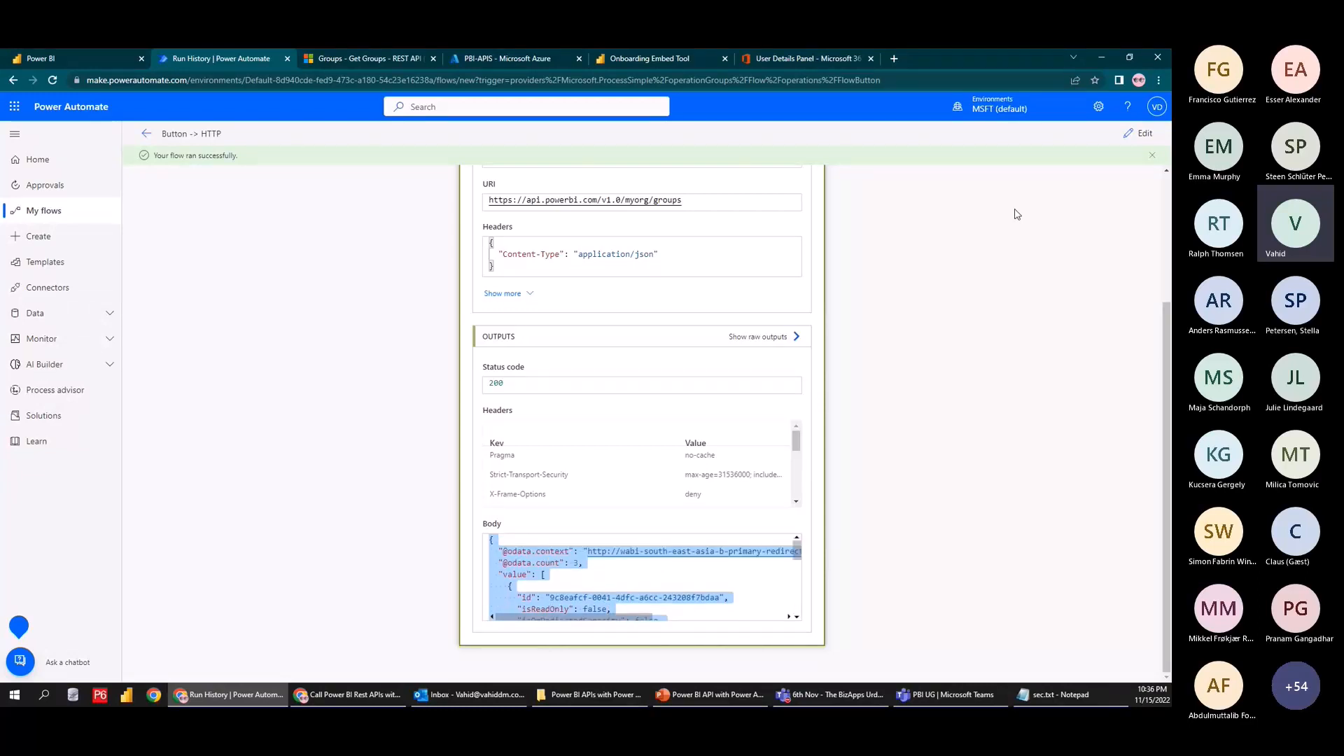
{"action": "left_click", "coordinate": [1132, 134]}
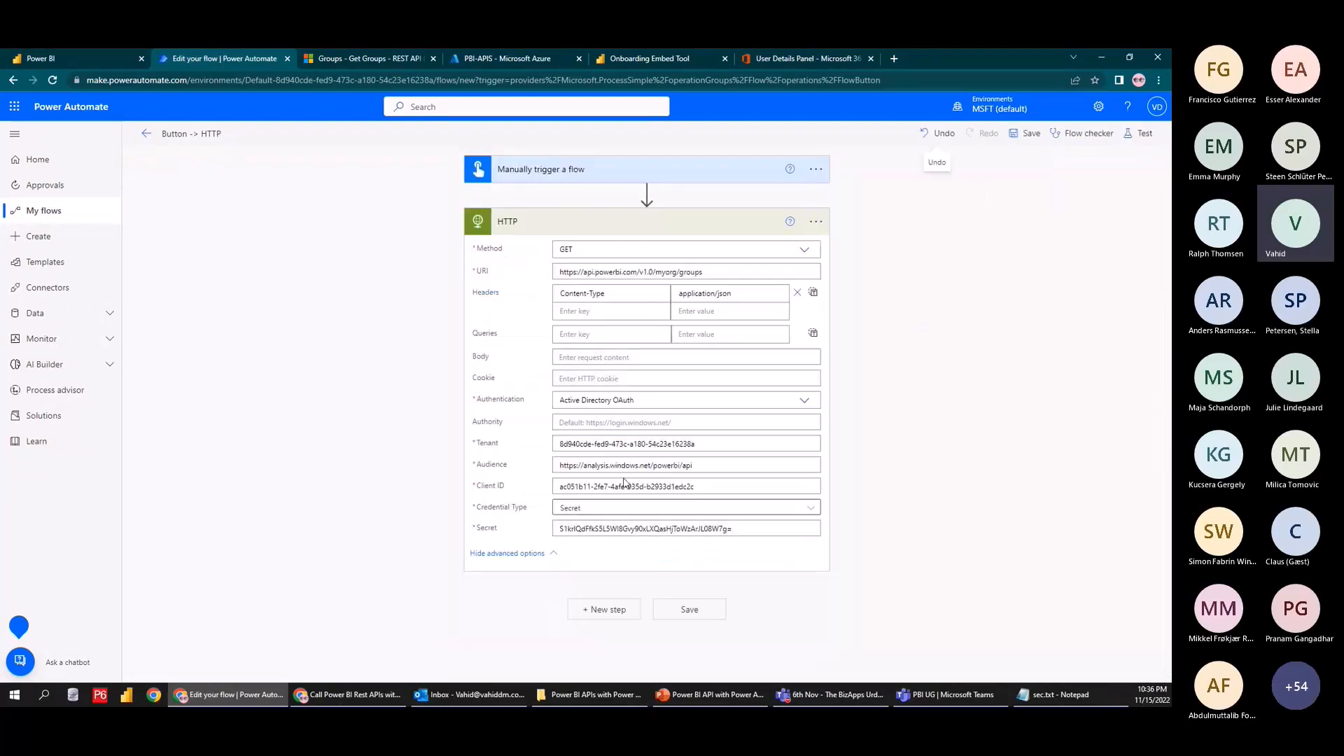
Search 'parse json' and insert the Data Operation Parse JSON action below HTTP
{"action": "left_click", "coordinate": [610, 610]}
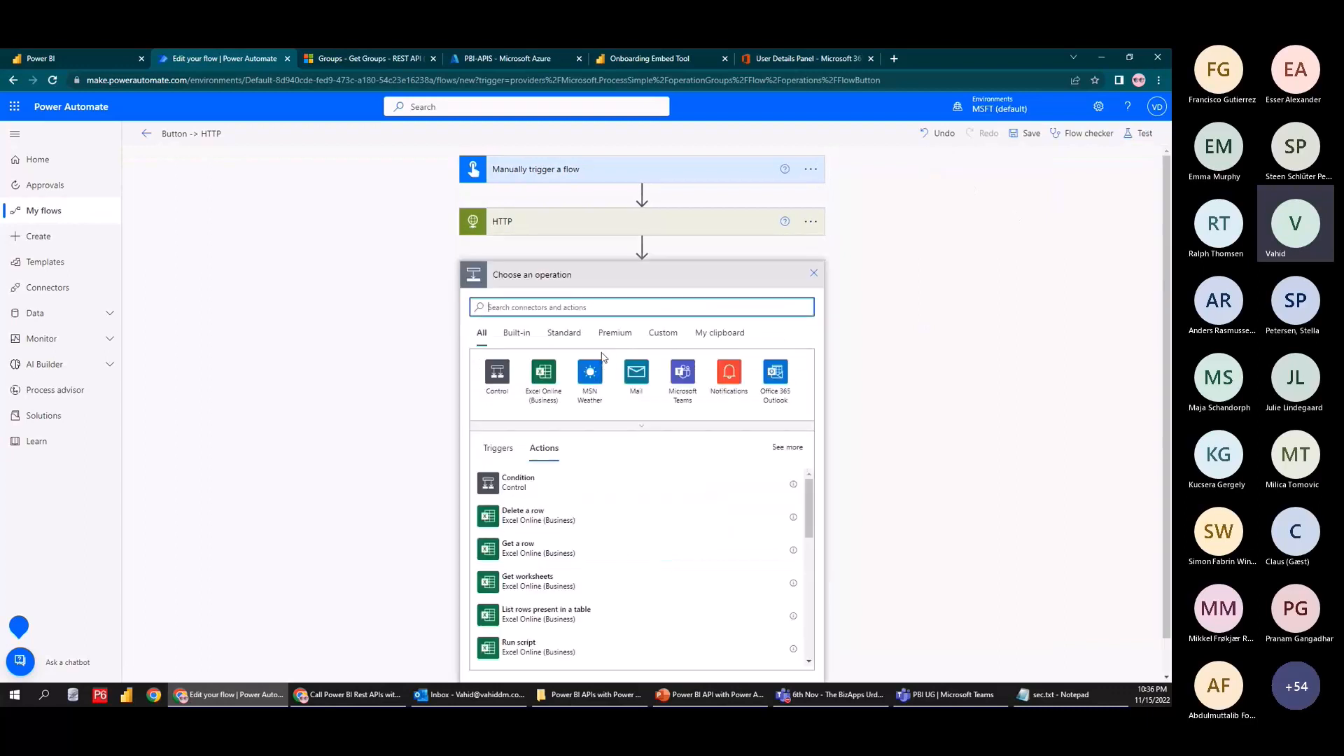
{"action": "type", "text": "parse"}
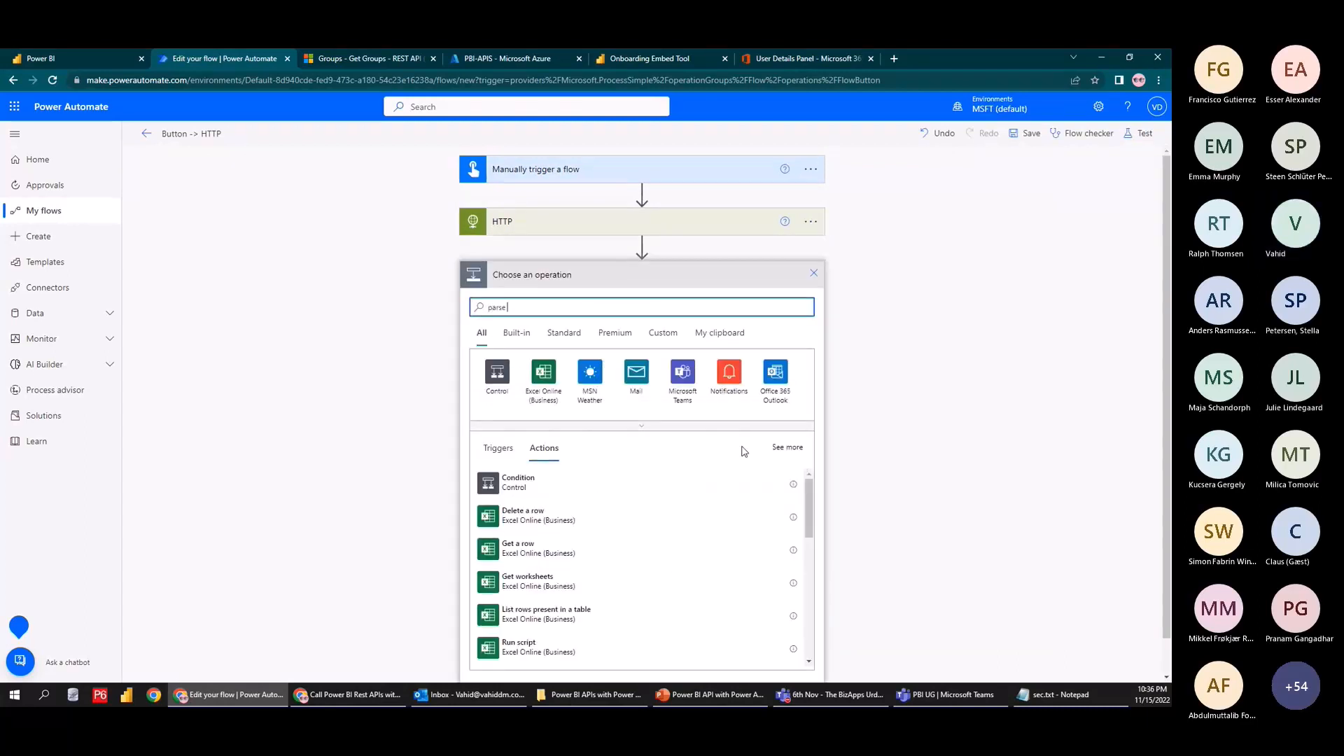
{"action": "type", "text": " json"}
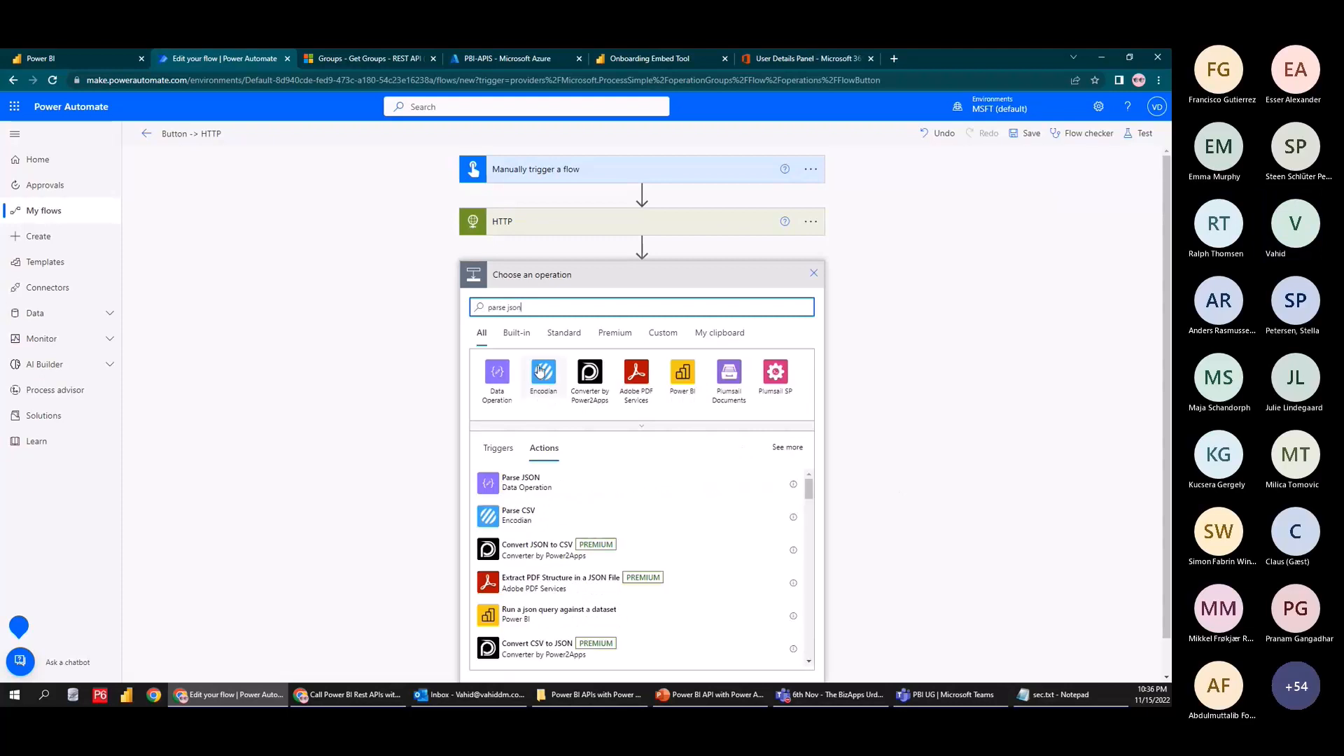
{"action": "left_click", "coordinate": [497, 372]}
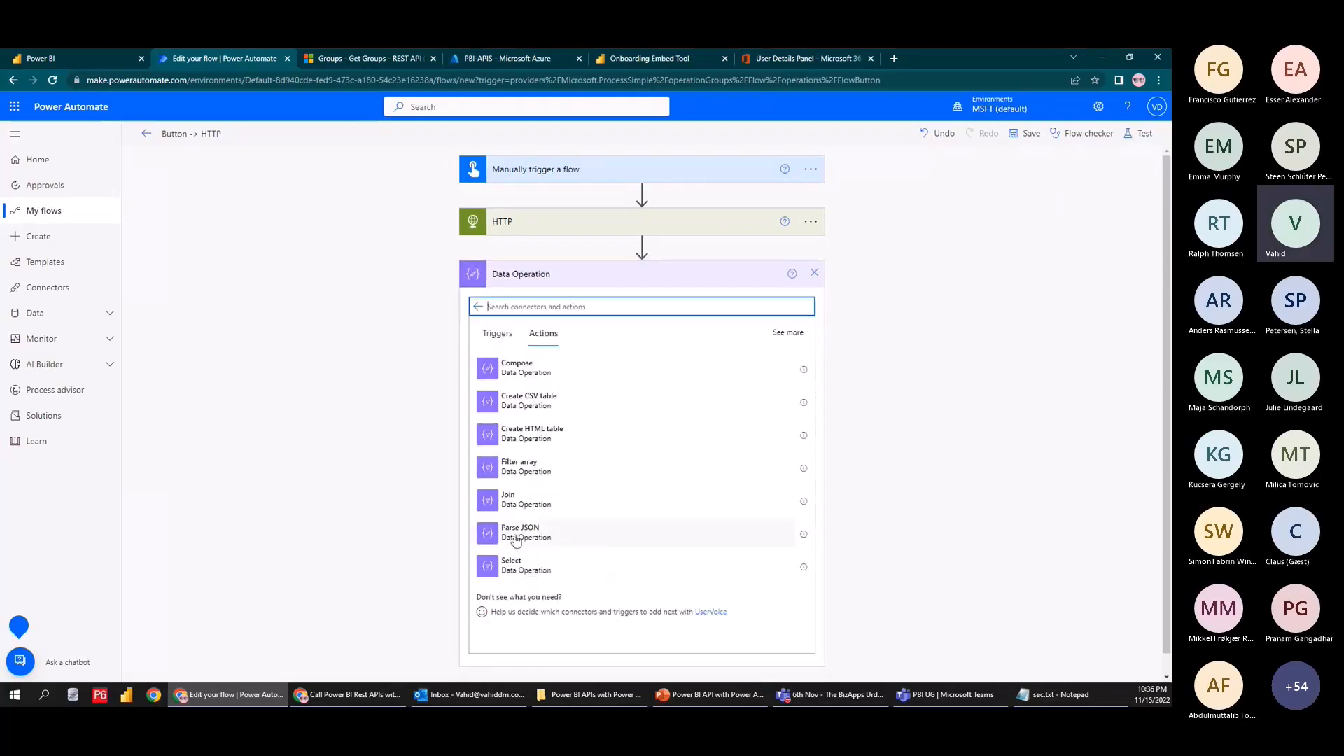
{"action": "left_click", "coordinate": [516, 536]}
{"action": "left_click", "coordinate": [589, 300]}
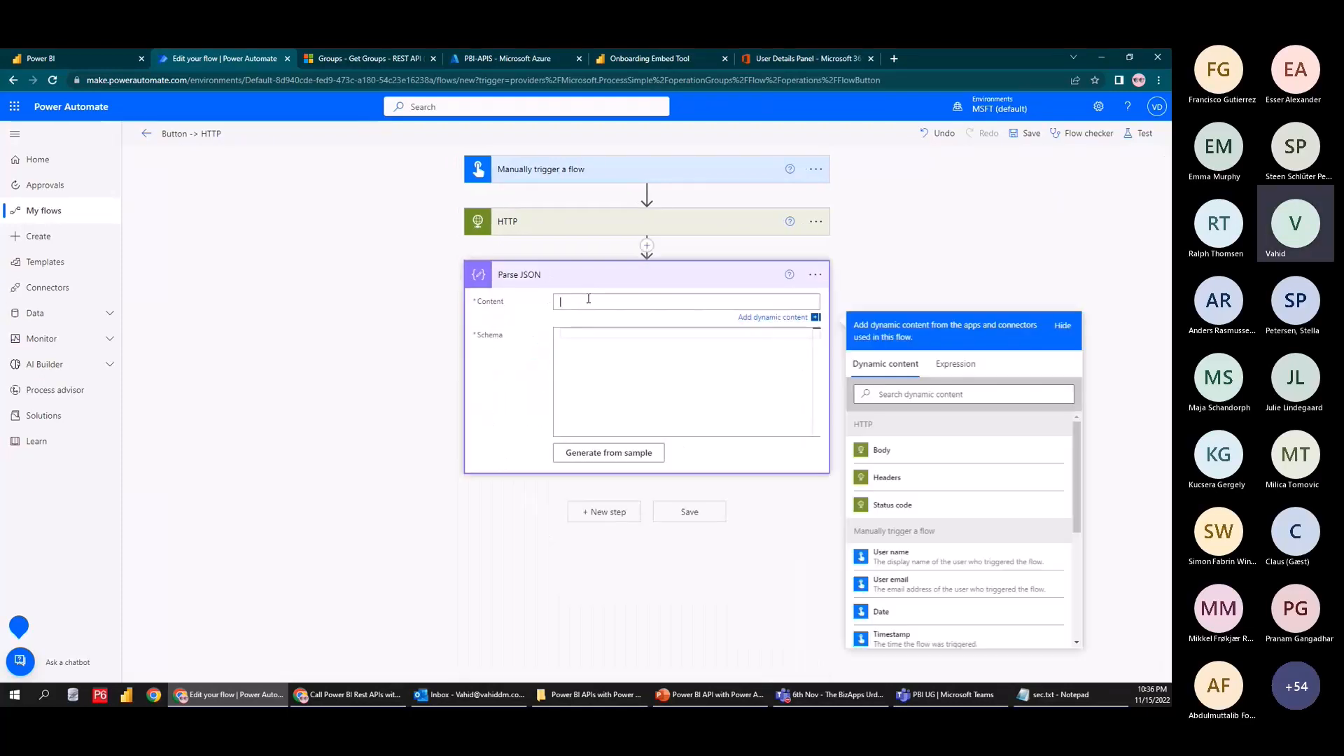
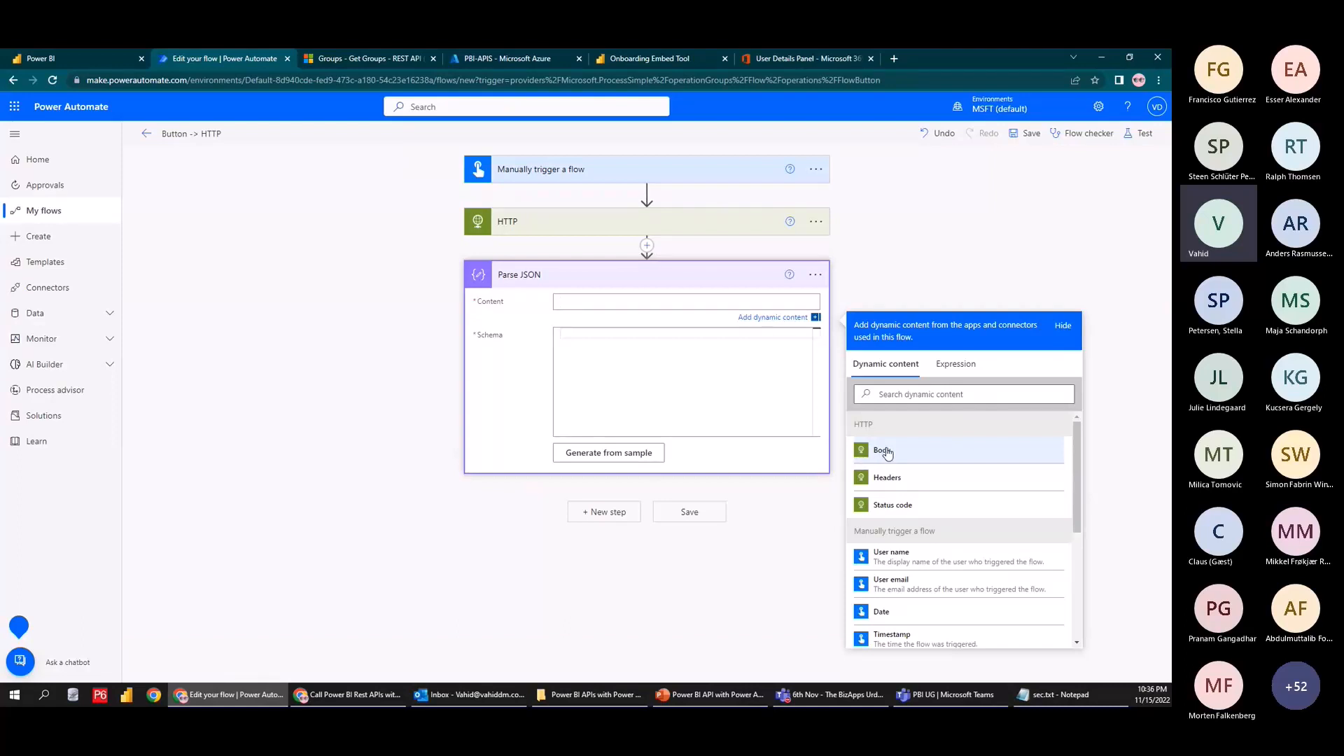
Set Parse JSON Content to the HTTP Body and generate its schema from a pasted sample payload
{"action": "left_click", "coordinate": [871, 455]}
{"action": "left_click", "coordinate": [629, 331]}
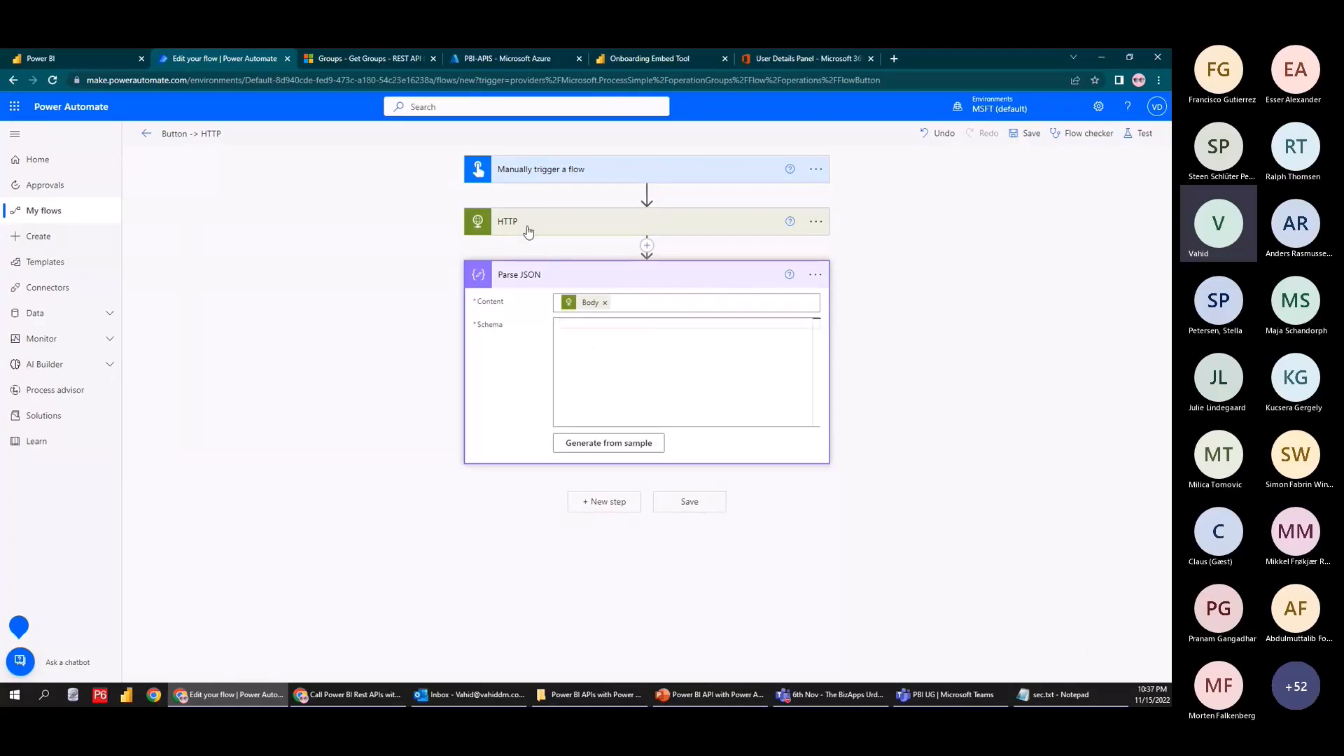
{"action": "left_click", "coordinate": [602, 443]}
{"action": "key", "text": "ctrl+v"}
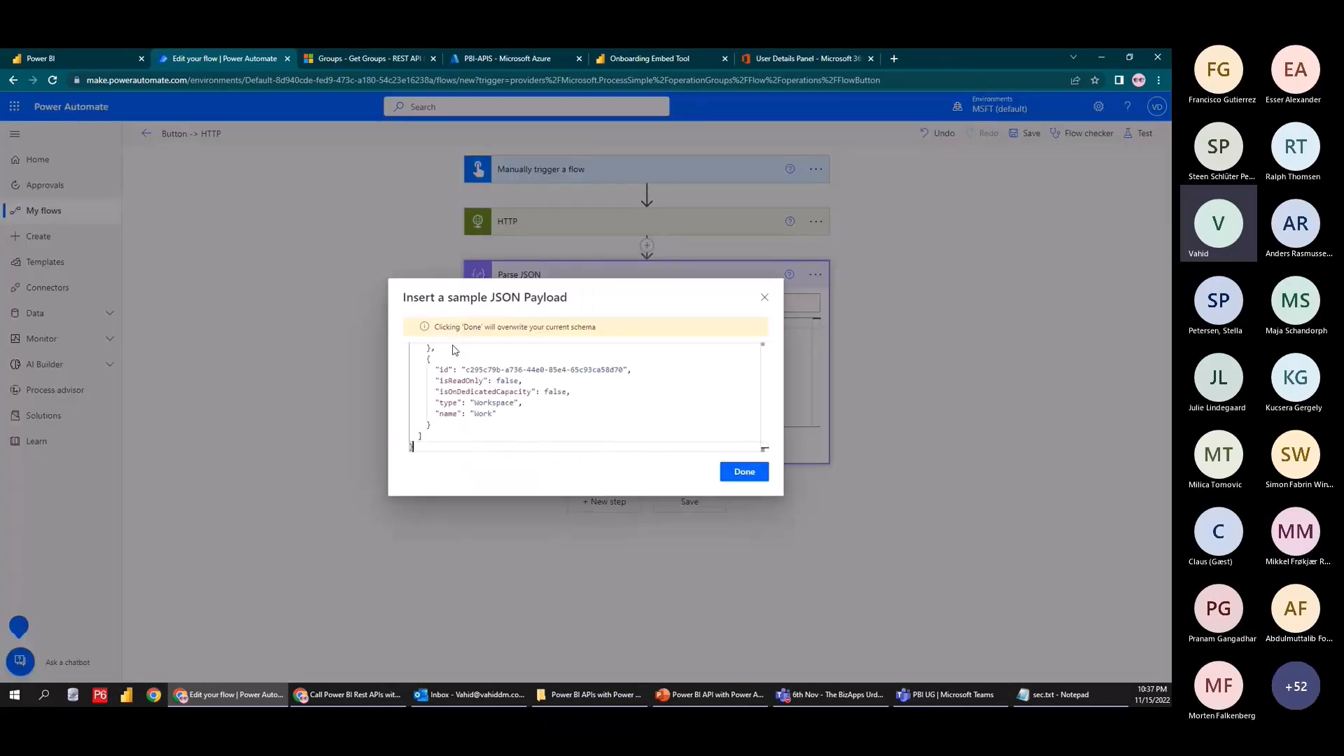
{"action": "left_click", "coordinate": [741, 471]}
{"action": "scroll", "coordinate": [633, 337], "scroll_direction": "down", "scroll_amount": 5}
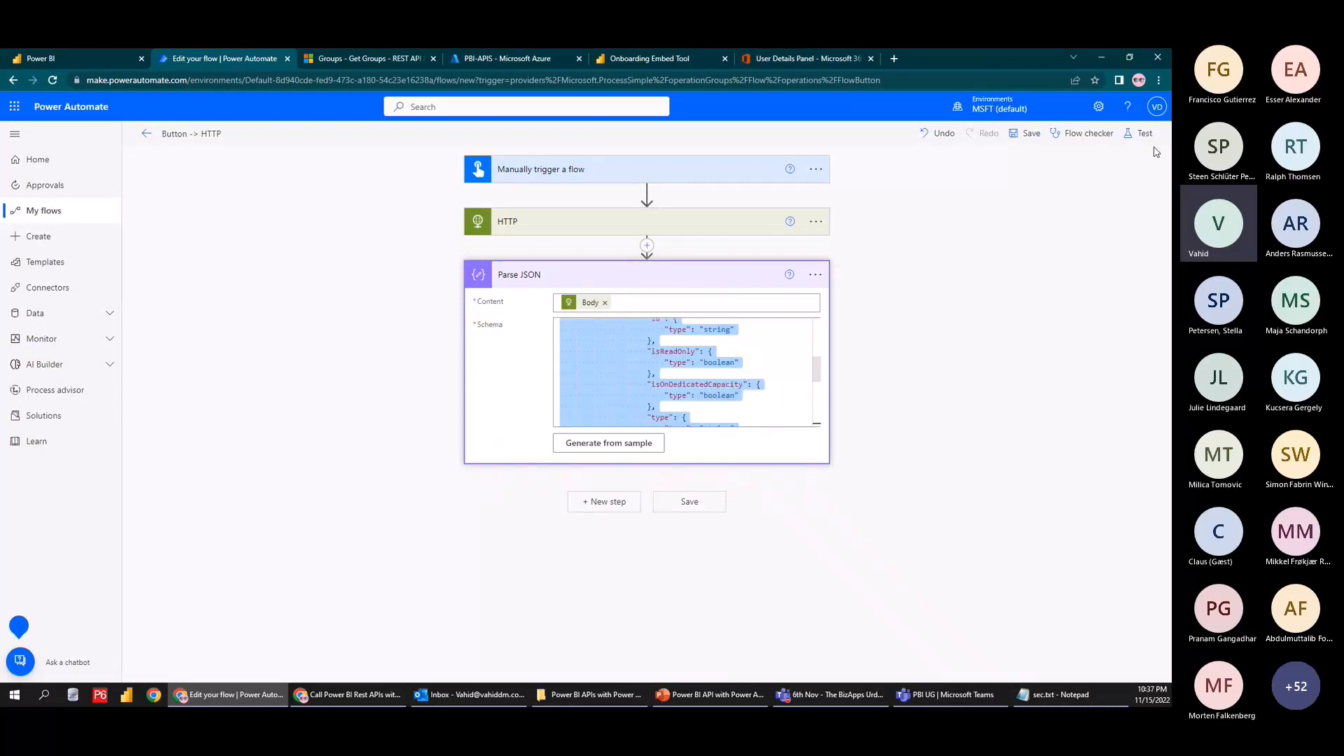
Save and test-run the flow manually, then check the Parse JSON inputs and outputs
{"action": "left_click", "coordinate": [1139, 133]}
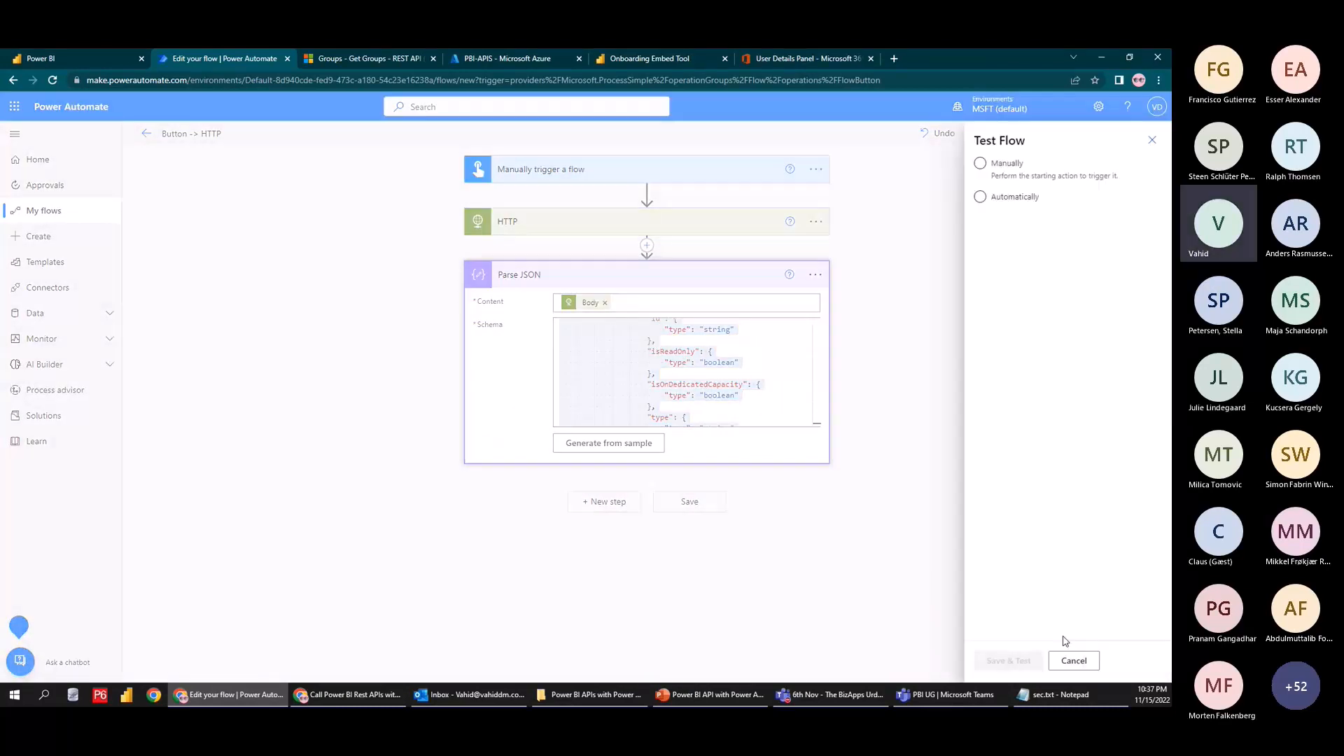
{"action": "left_click", "coordinate": [1020, 659]}
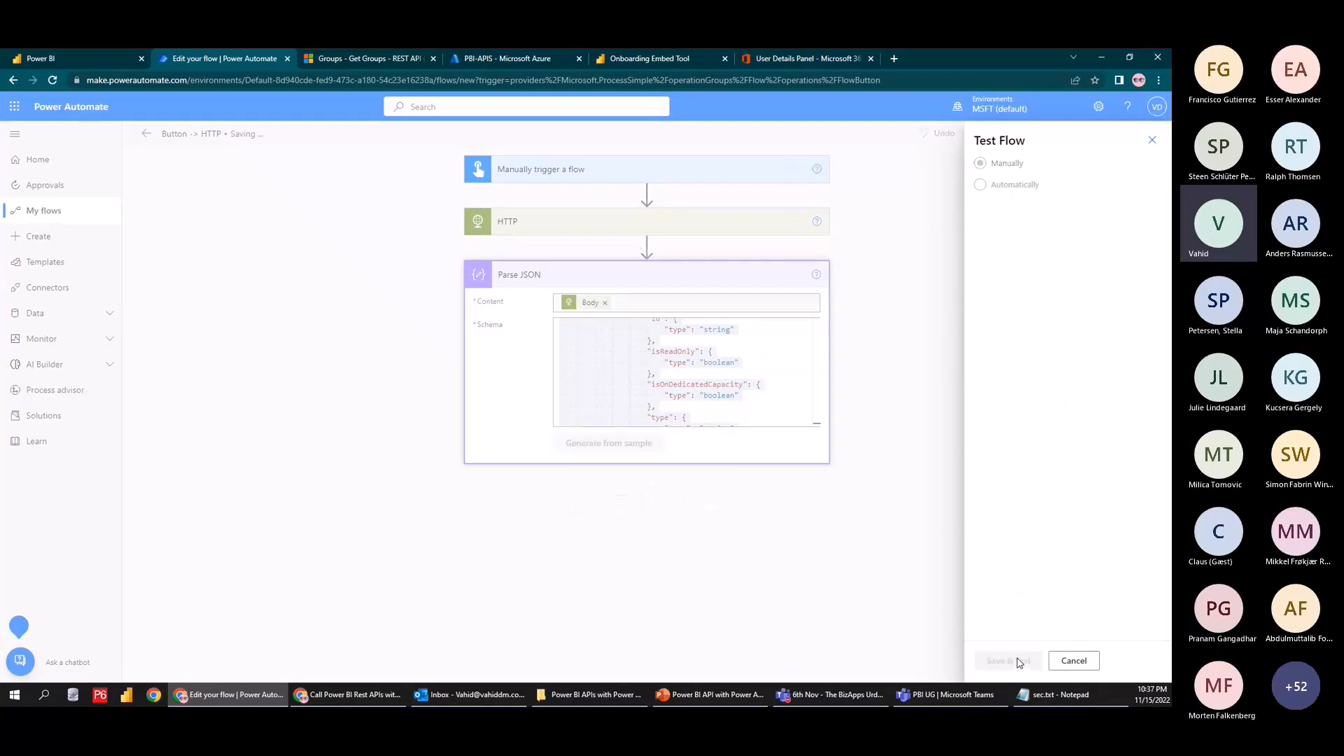
{"action": "left_click", "coordinate": [1007, 665]}
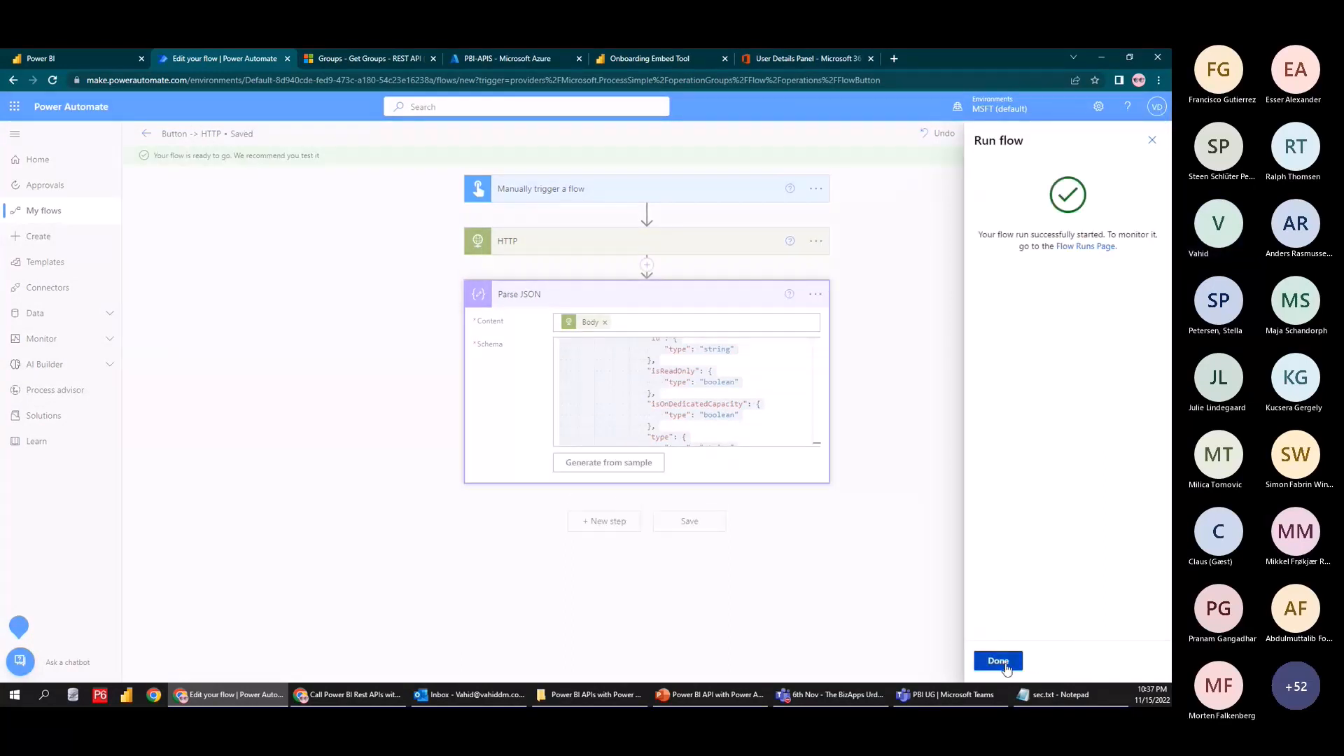
{"action": "left_click", "coordinate": [1005, 663]}
{"action": "left_click", "coordinate": [621, 301]}
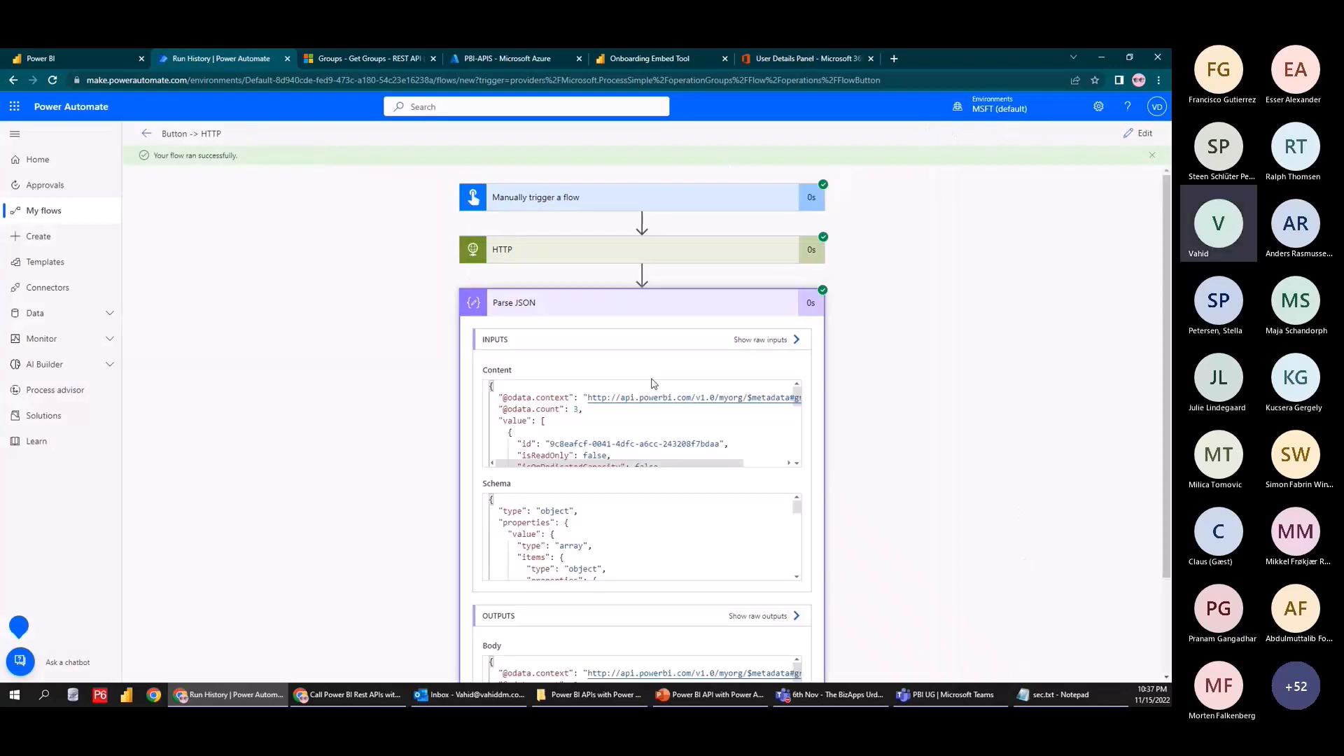
{"action": "scroll", "coordinate": [616, 532], "scroll_direction": "down", "scroll_amount": 5}
{"action": "scroll", "coordinate": [569, 557], "scroll_direction": "down", "scroll_amount": 5}
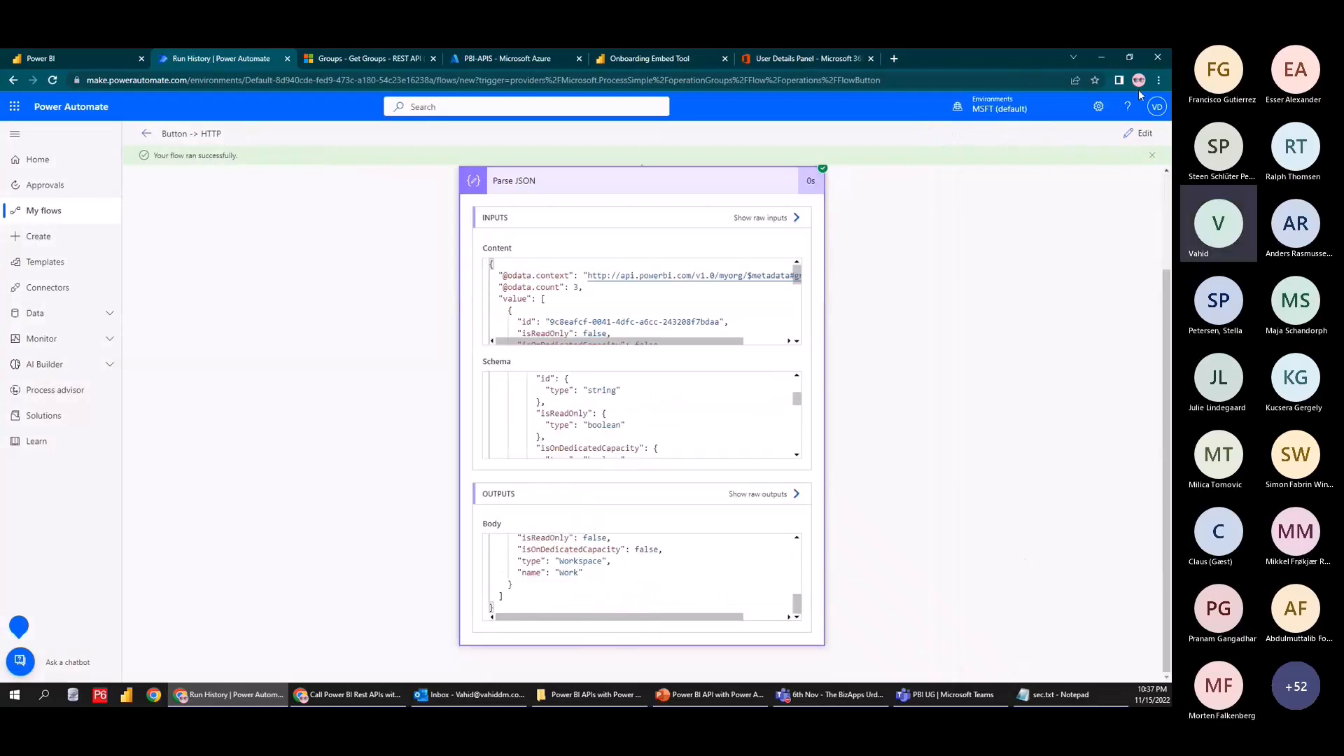
{"action": "left_click", "coordinate": [1140, 133]}
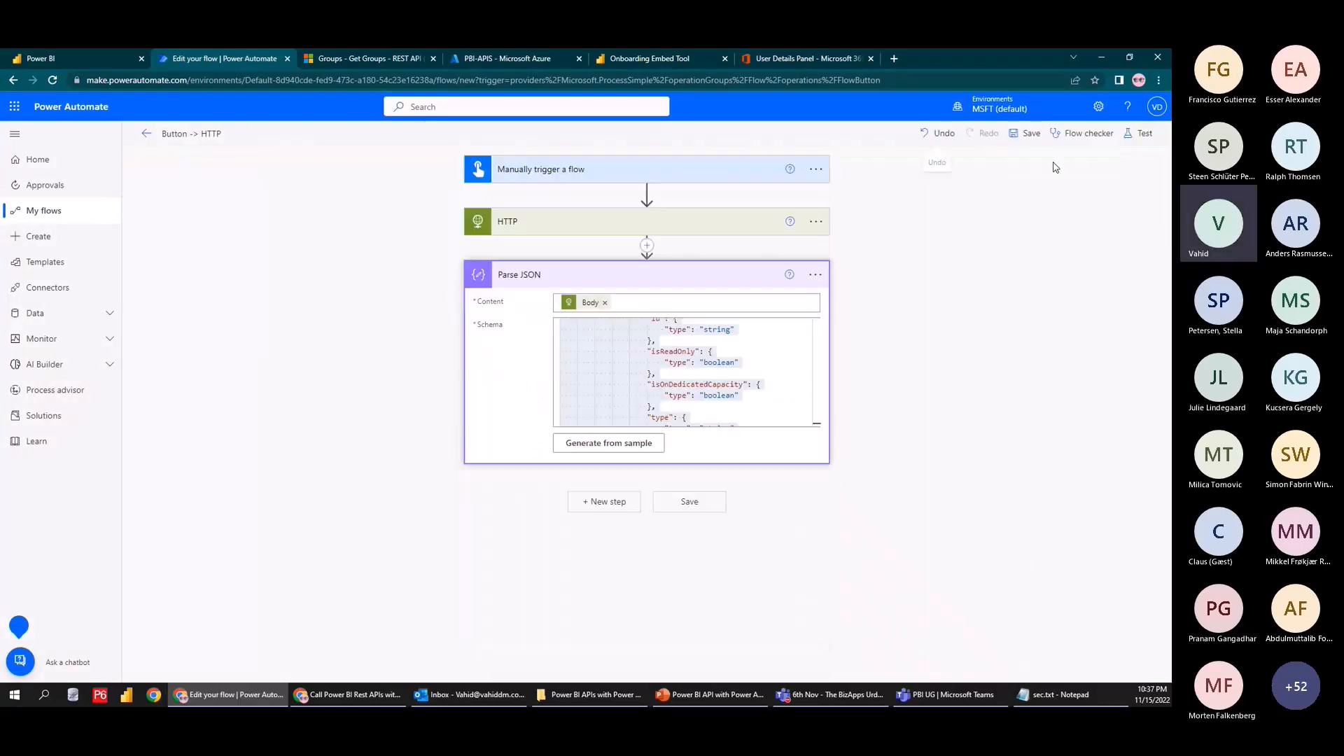
Add a Data Operation Select step after Parse JSON, found by searching 'oper'
{"action": "left_click", "coordinate": [616, 500]}
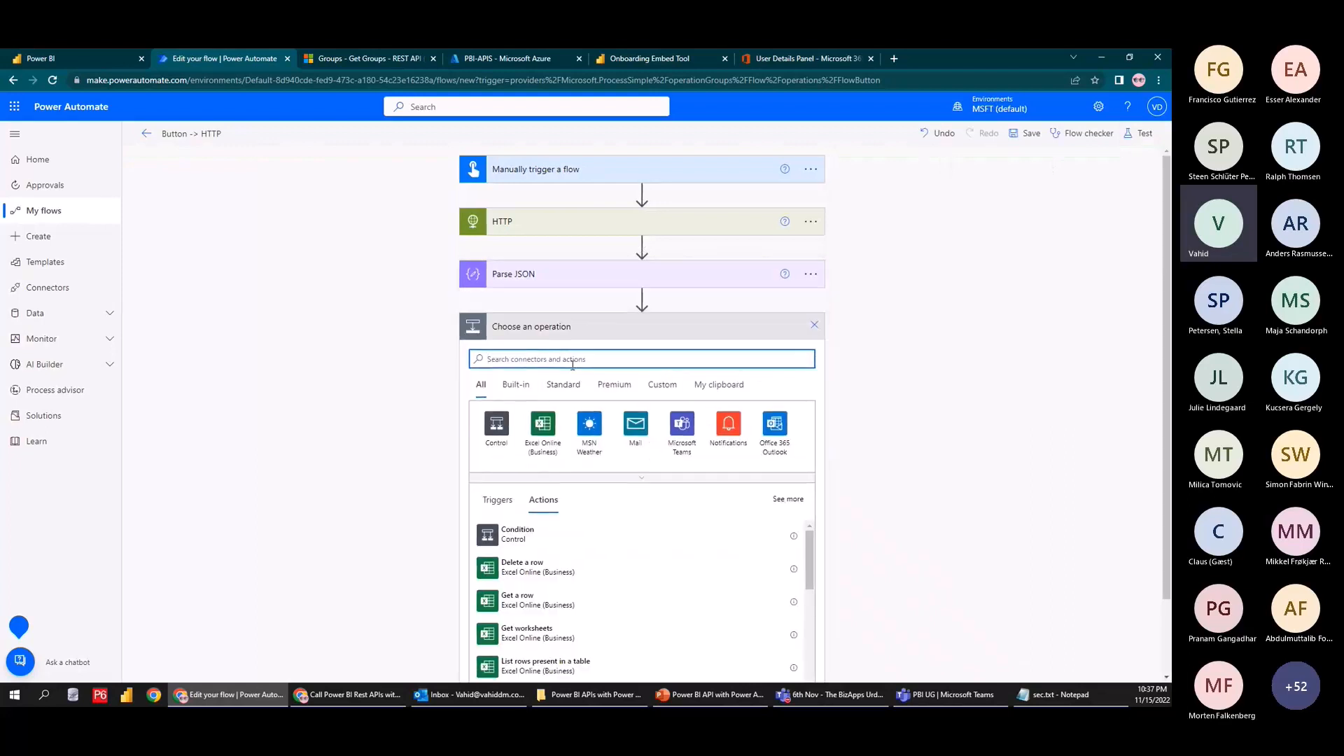
{"action": "type", "text": "opera"}
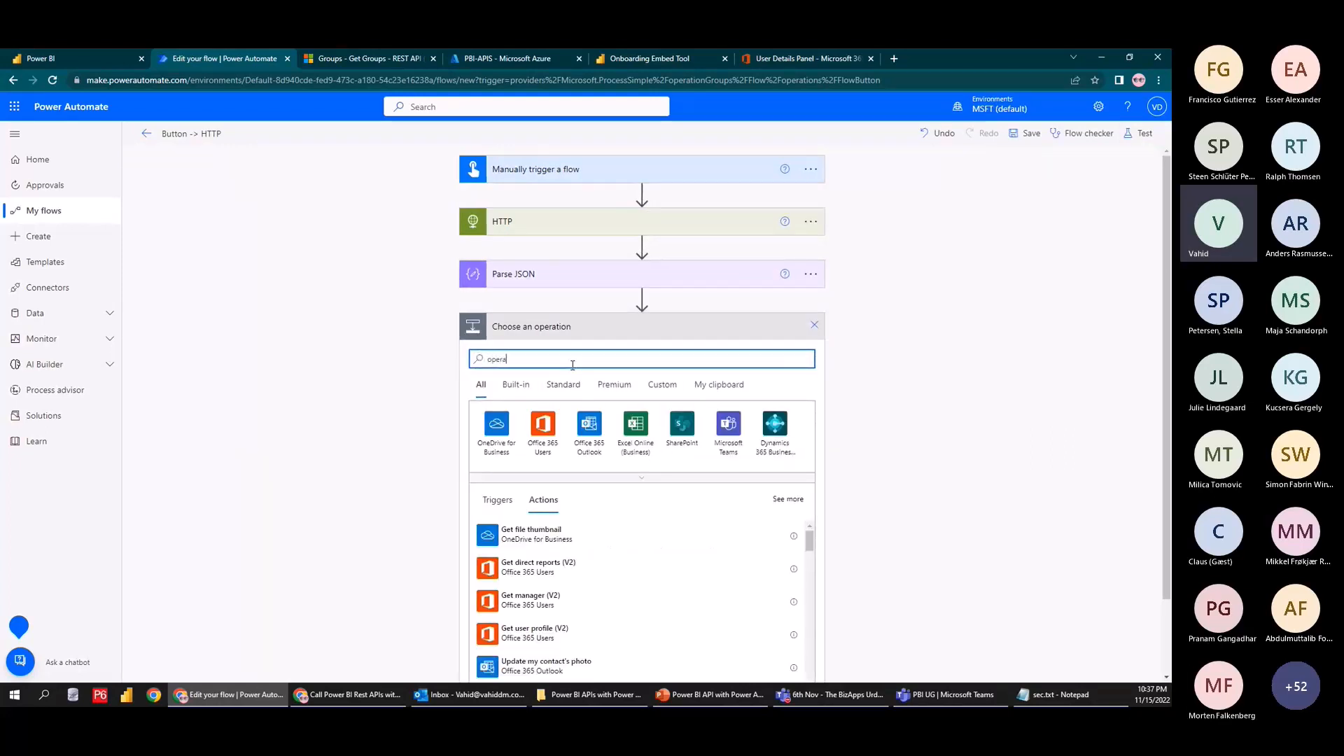
{"action": "left_click", "coordinate": [641, 426]}
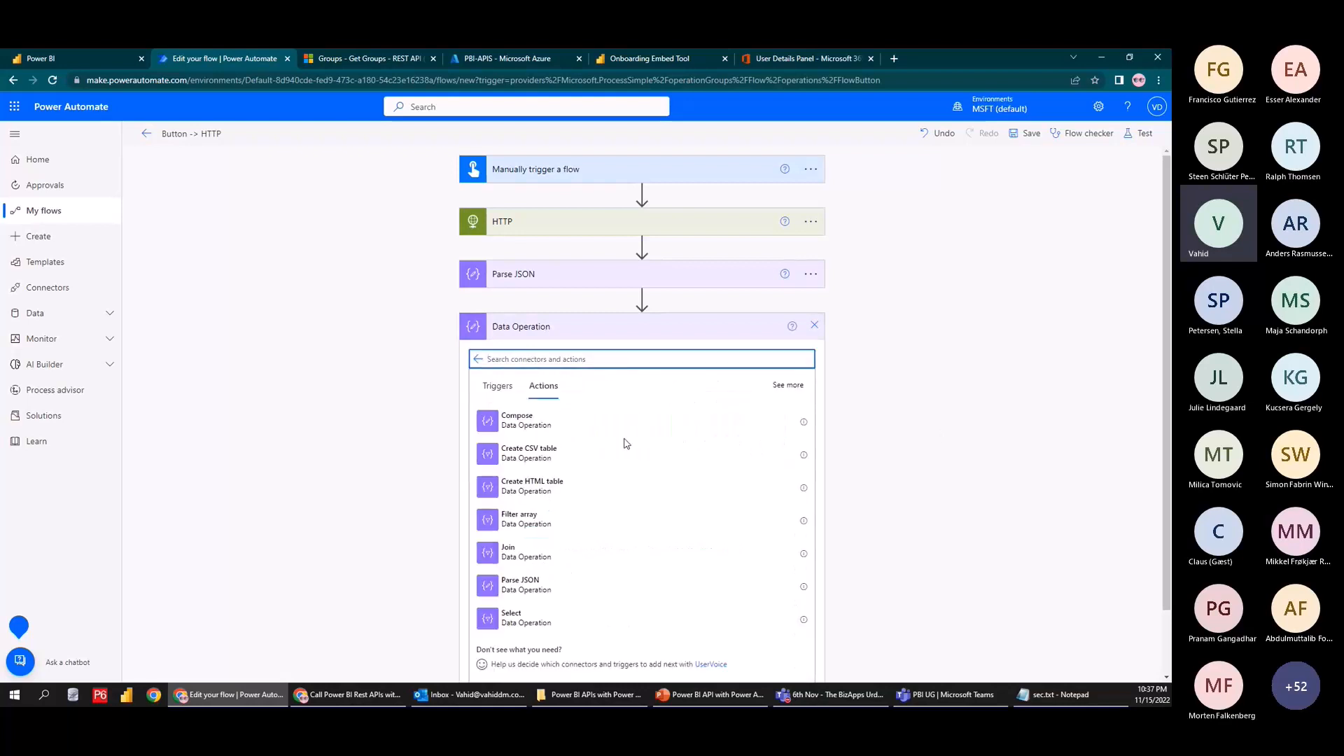
{"action": "left_click", "coordinate": [527, 628]}
Set Select's From to the Parse JSON Body and enter 'Workspace ID' as the first map key
{"action": "left_click", "coordinate": [571, 355]}
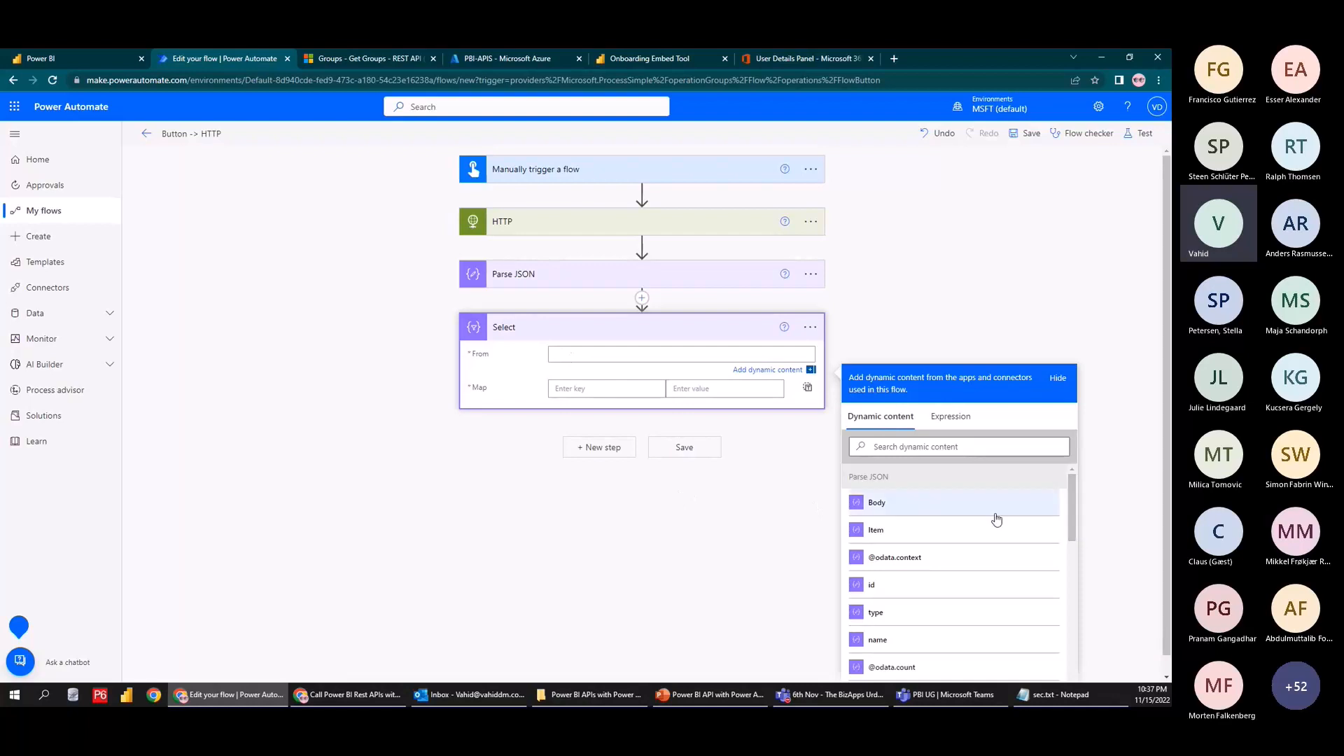
{"action": "scroll", "coordinate": [994, 532], "scroll_direction": "down", "scroll_amount": 1}
{"action": "scroll", "coordinate": [958, 528], "scroll_direction": "up", "scroll_amount": 1}
{"action": "left_click", "coordinate": [929, 516]}
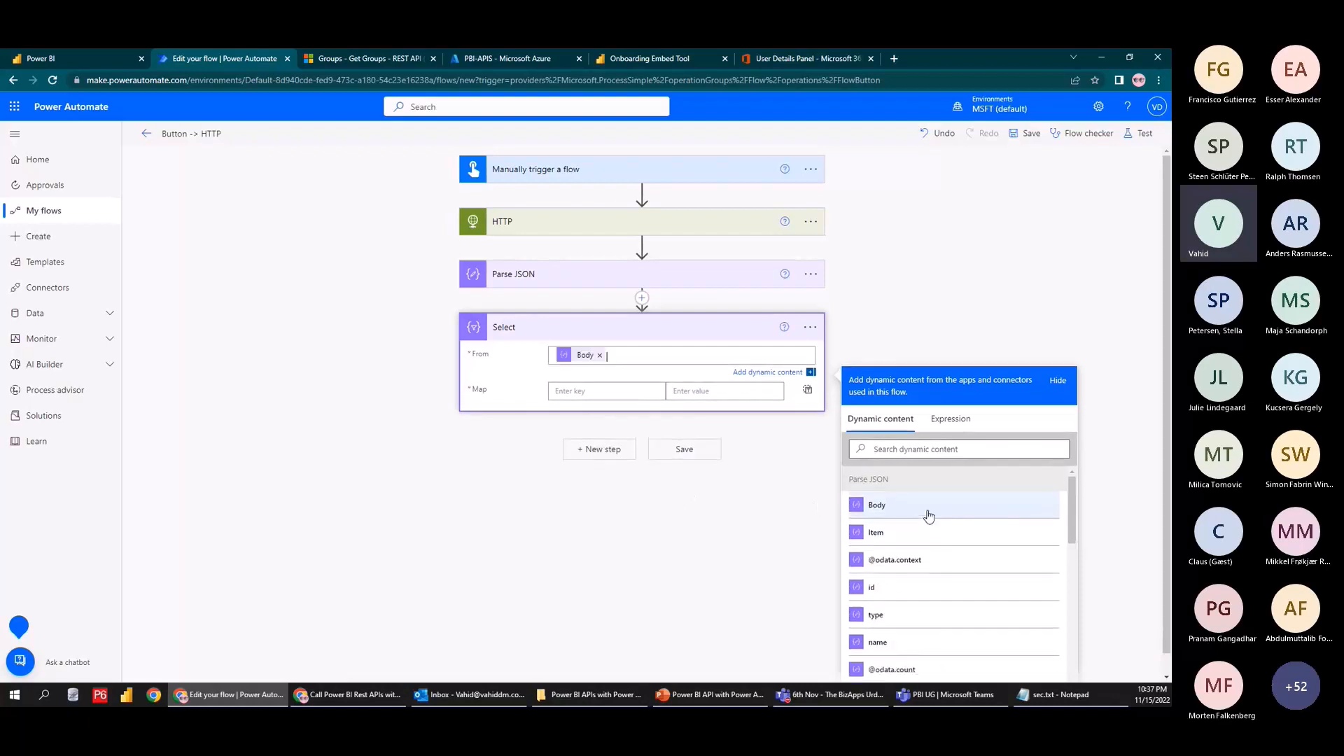
{"action": "left_click", "coordinate": [577, 384]}
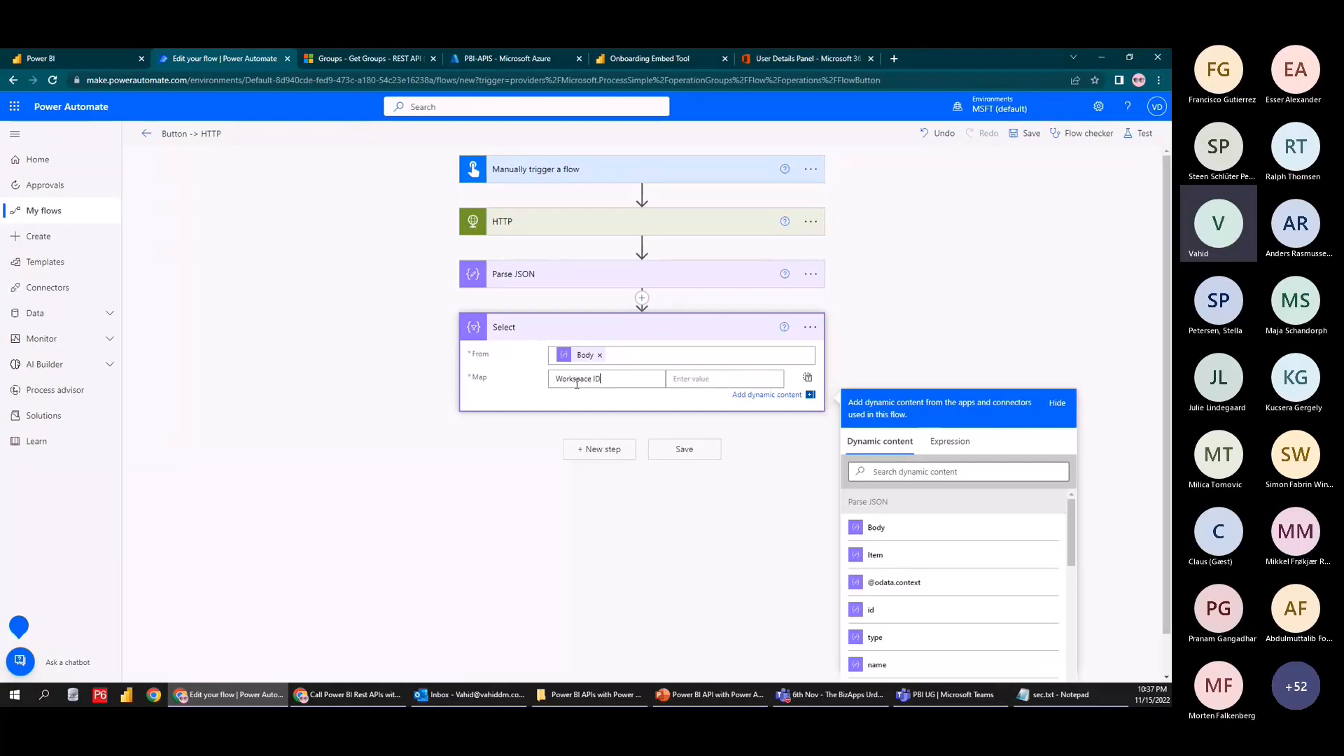
{"action": "left_click", "coordinate": [678, 376]}
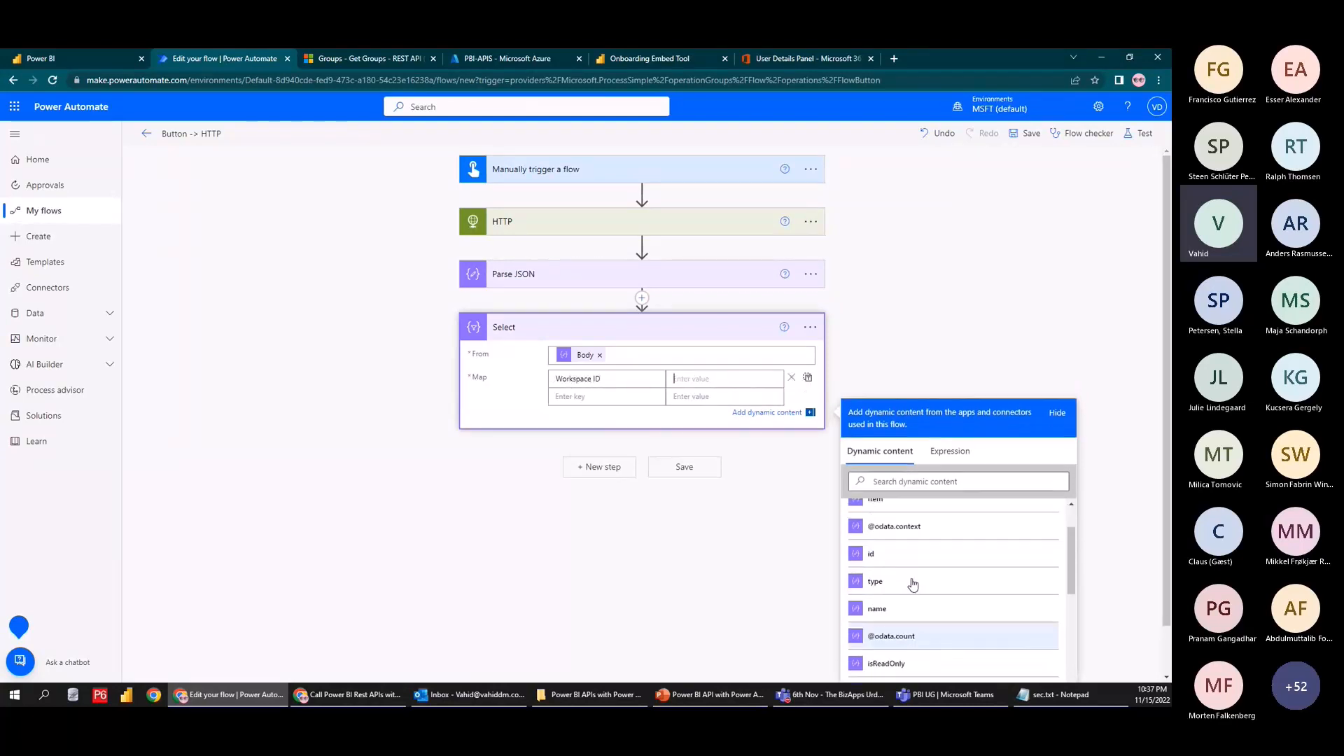
{"action": "scroll", "coordinate": [891, 626], "scroll_direction": "down", "scroll_amount": 5}
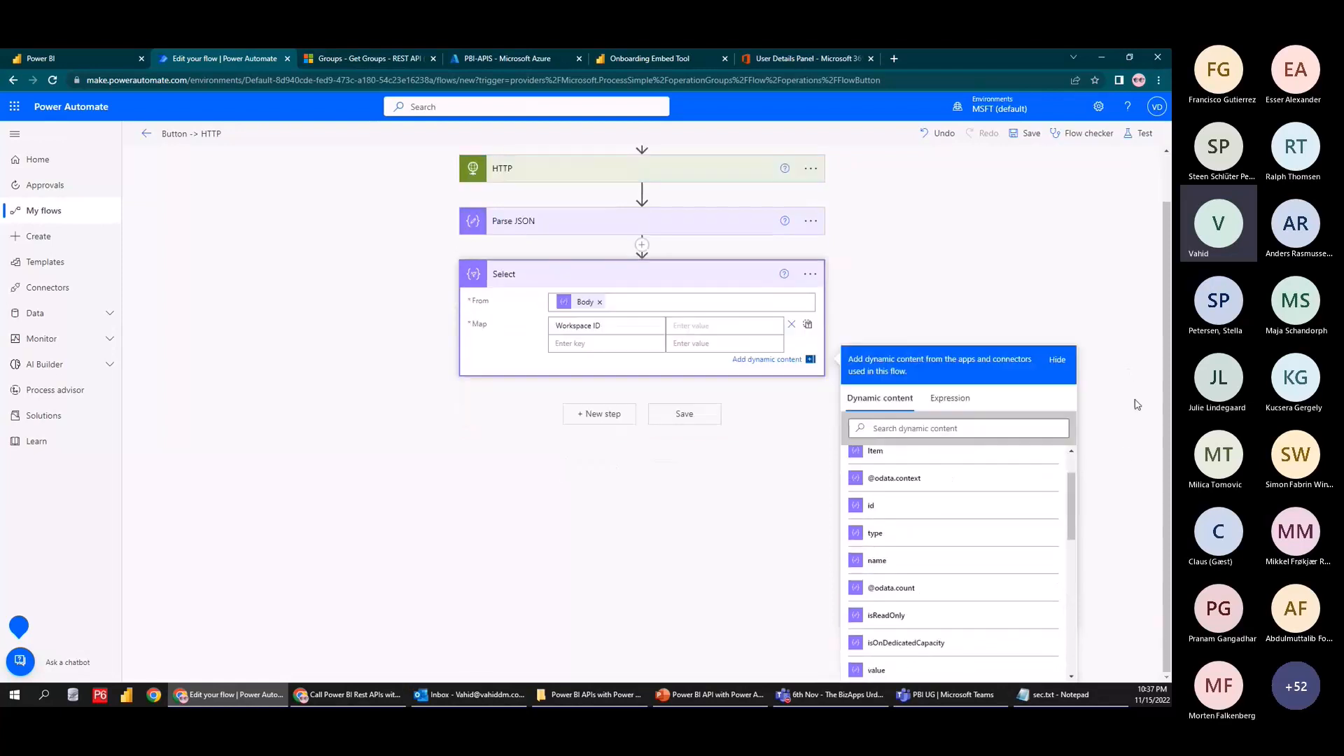
{"action": "scroll", "coordinate": [935, 552], "scroll_direction": "up", "scroll_amount": 1}
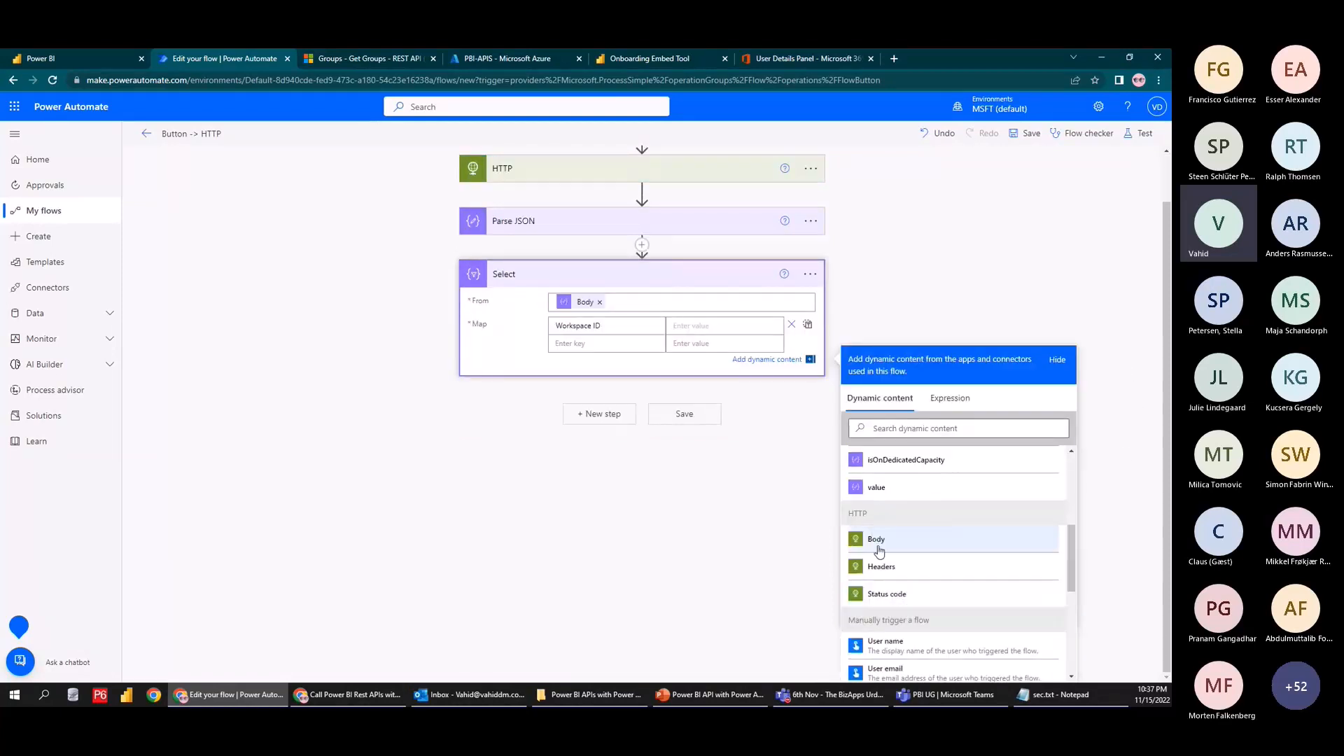
{"action": "scroll", "coordinate": [896, 560], "scroll_direction": "up", "scroll_amount": 3}
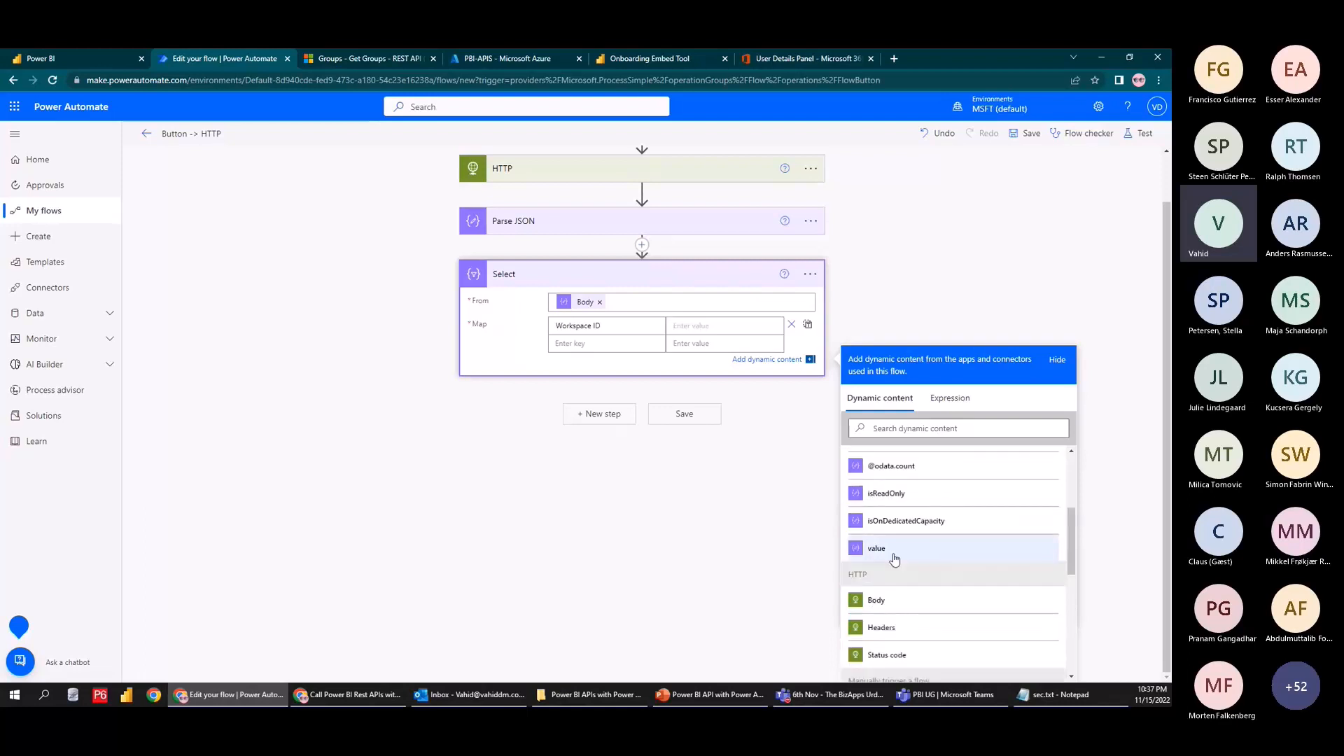
{"action": "scroll", "coordinate": [914, 614], "scroll_direction": "down", "scroll_amount": 1}
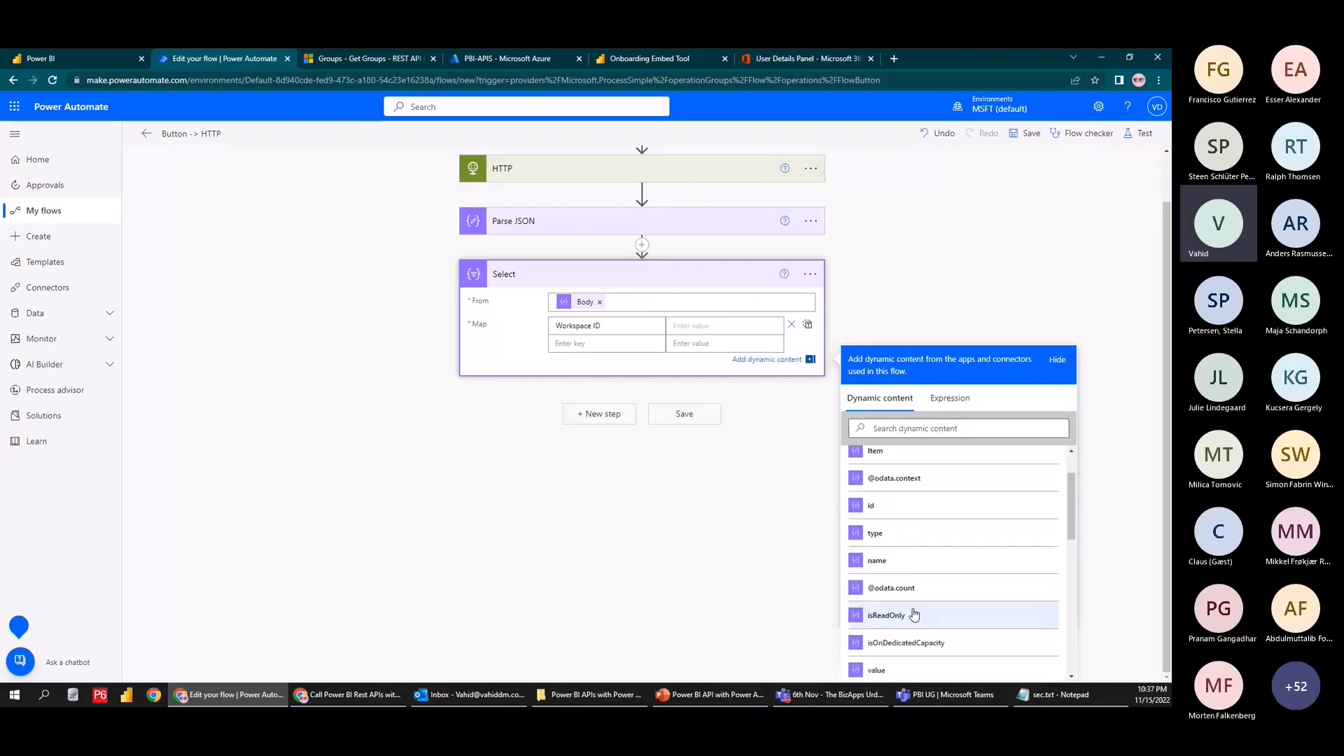
{"action": "scroll", "coordinate": [914, 614], "scroll_direction": "up", "scroll_amount": 3}
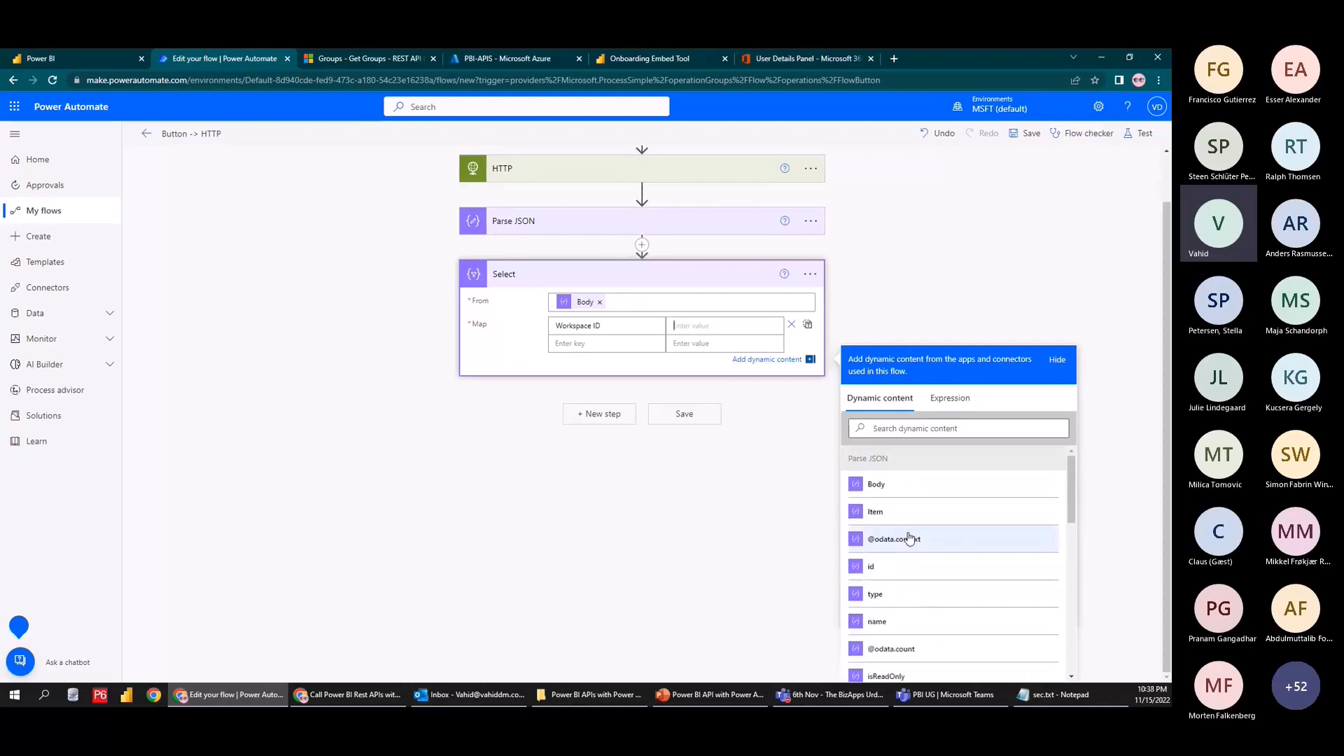
Map Workspace ID to id and add a Name key mapped to name
{"action": "left_click", "coordinate": [891, 565]}
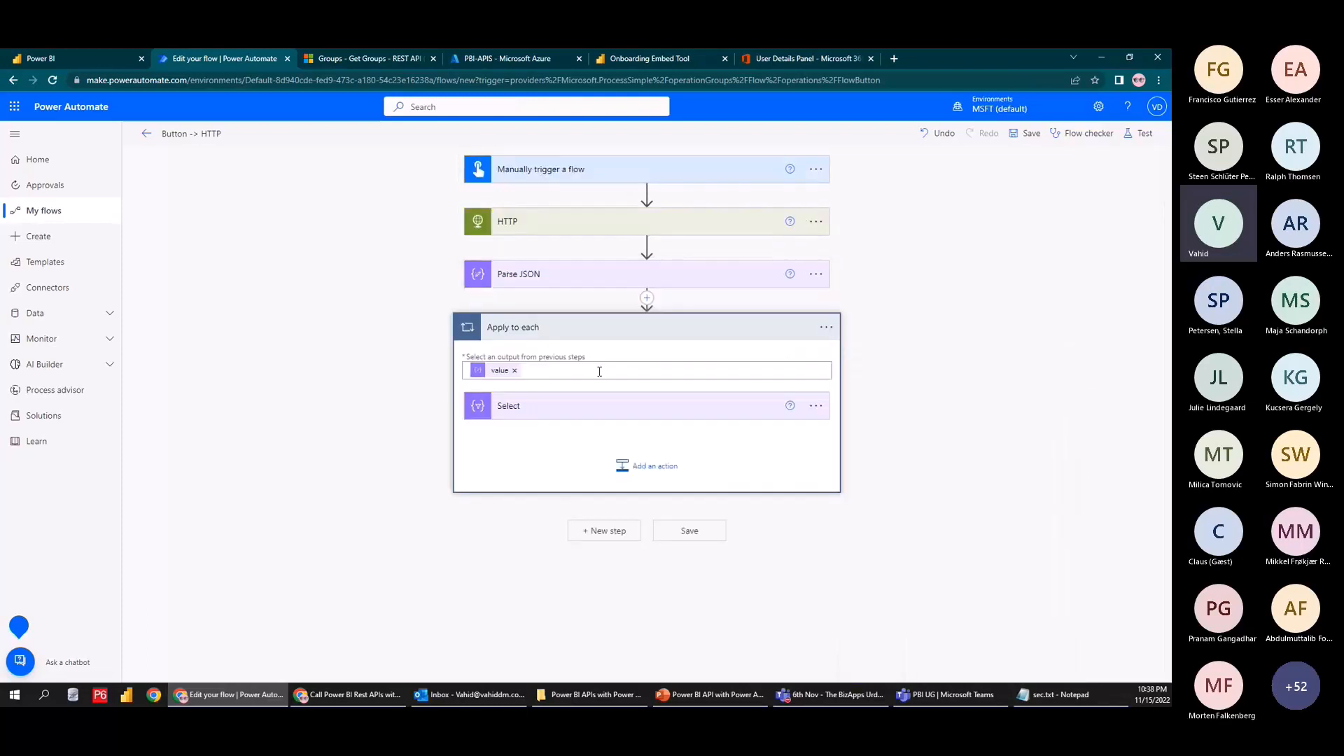
{"action": "left_click", "coordinate": [587, 417]}
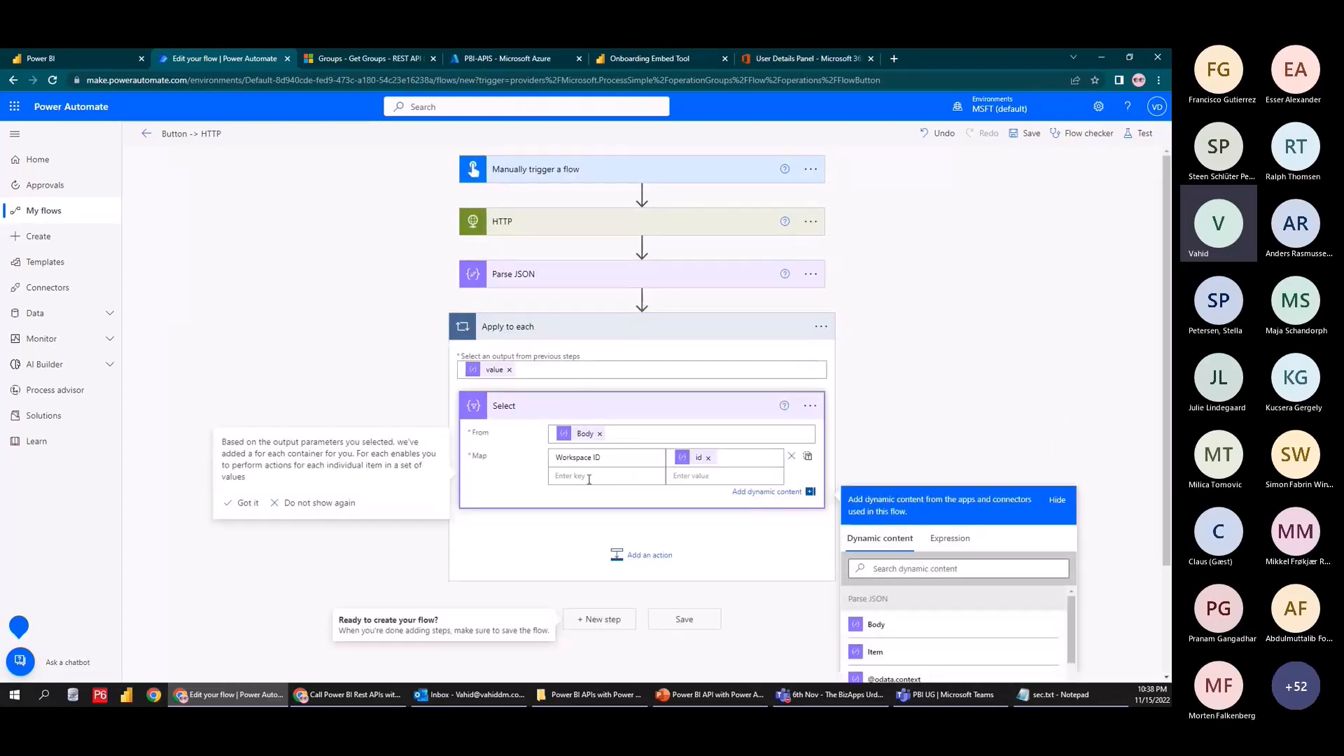
{"action": "left_click", "coordinate": [590, 478]}
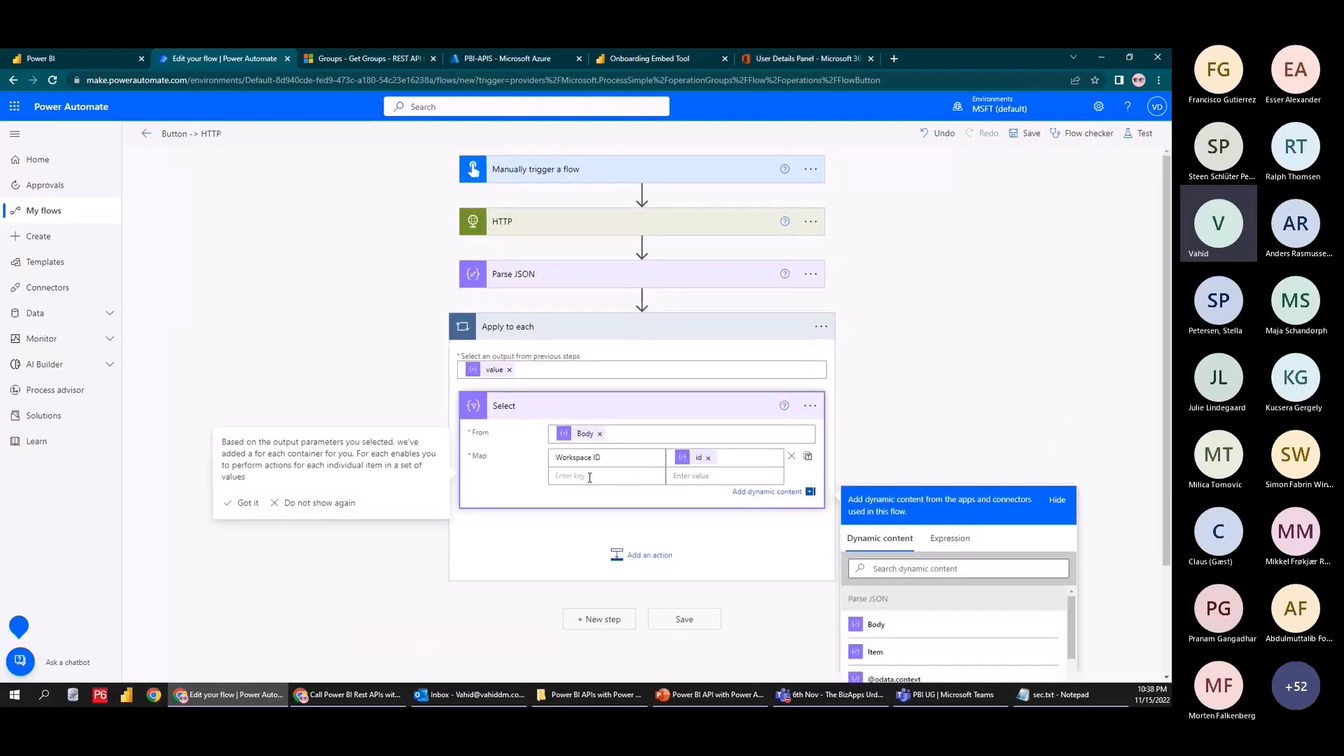
{"action": "type", "text": "Name"}
{"action": "scroll", "coordinate": [955, 630], "scroll_direction": "down", "scroll_amount": 5}
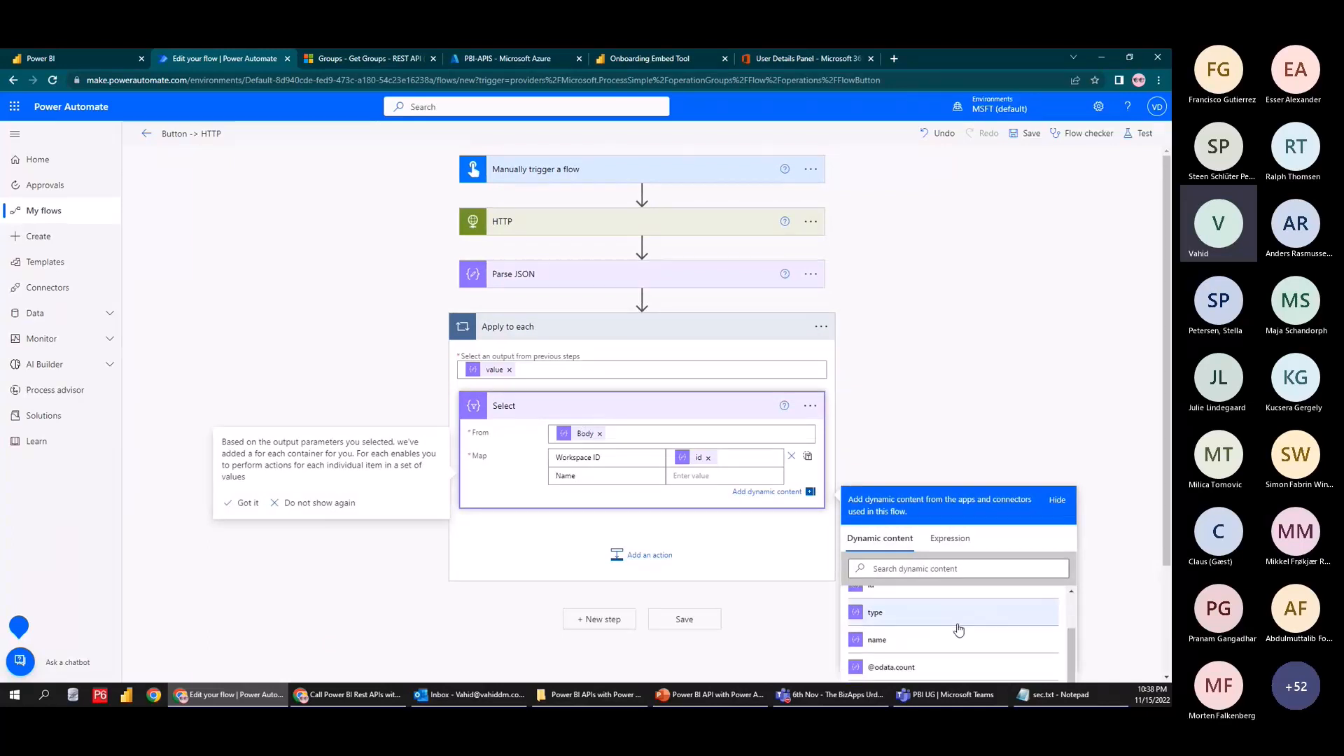
{"action": "scroll", "coordinate": [959, 630], "scroll_direction": "up", "scroll_amount": 4}
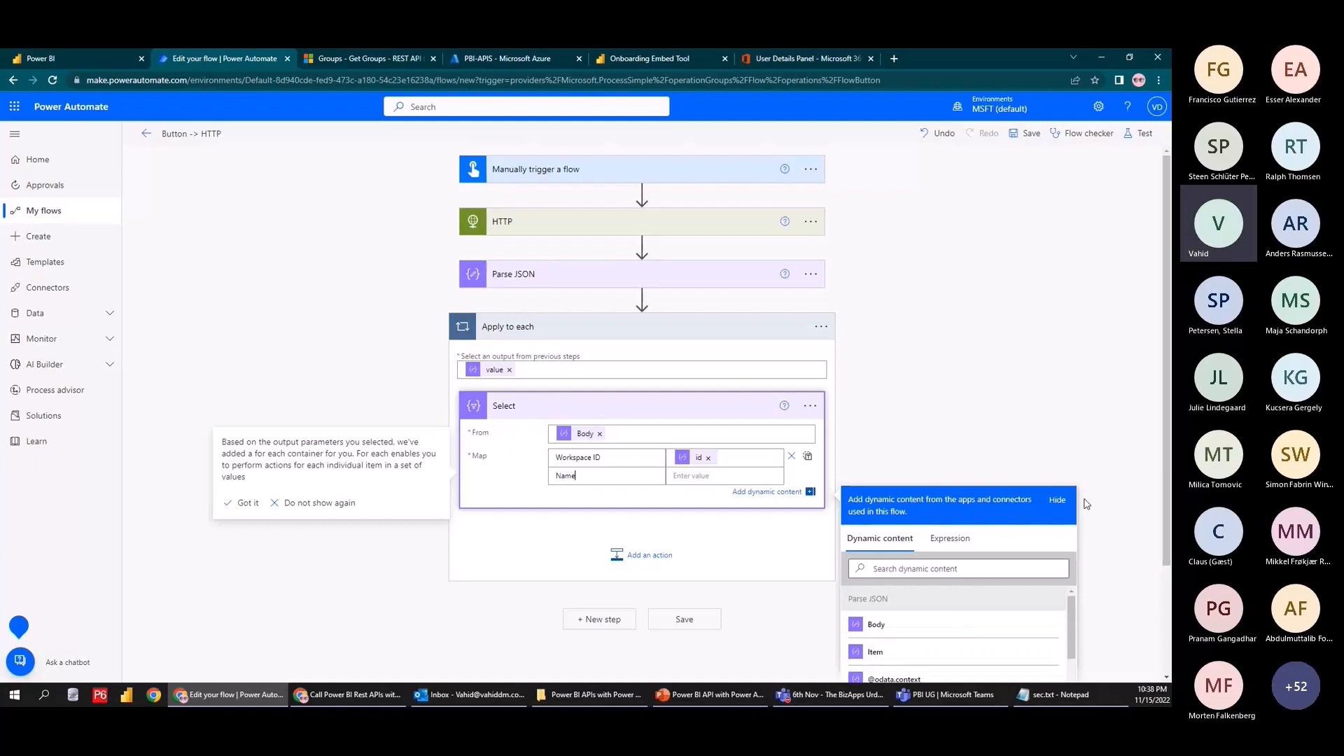
{"action": "scroll", "coordinate": [959, 629], "scroll_direction": "down", "scroll_amount": 2}
{"action": "left_click", "coordinate": [936, 595]}
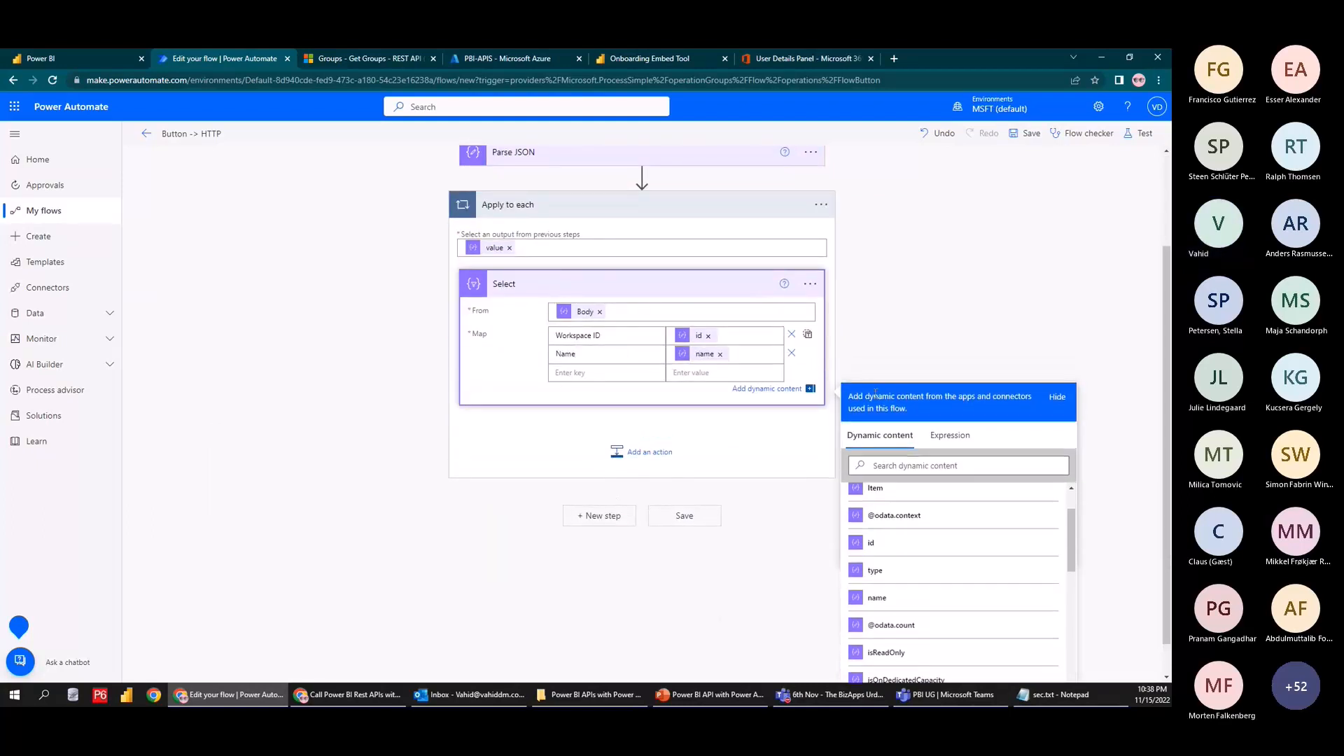
{"action": "left_click", "coordinate": [908, 311]}
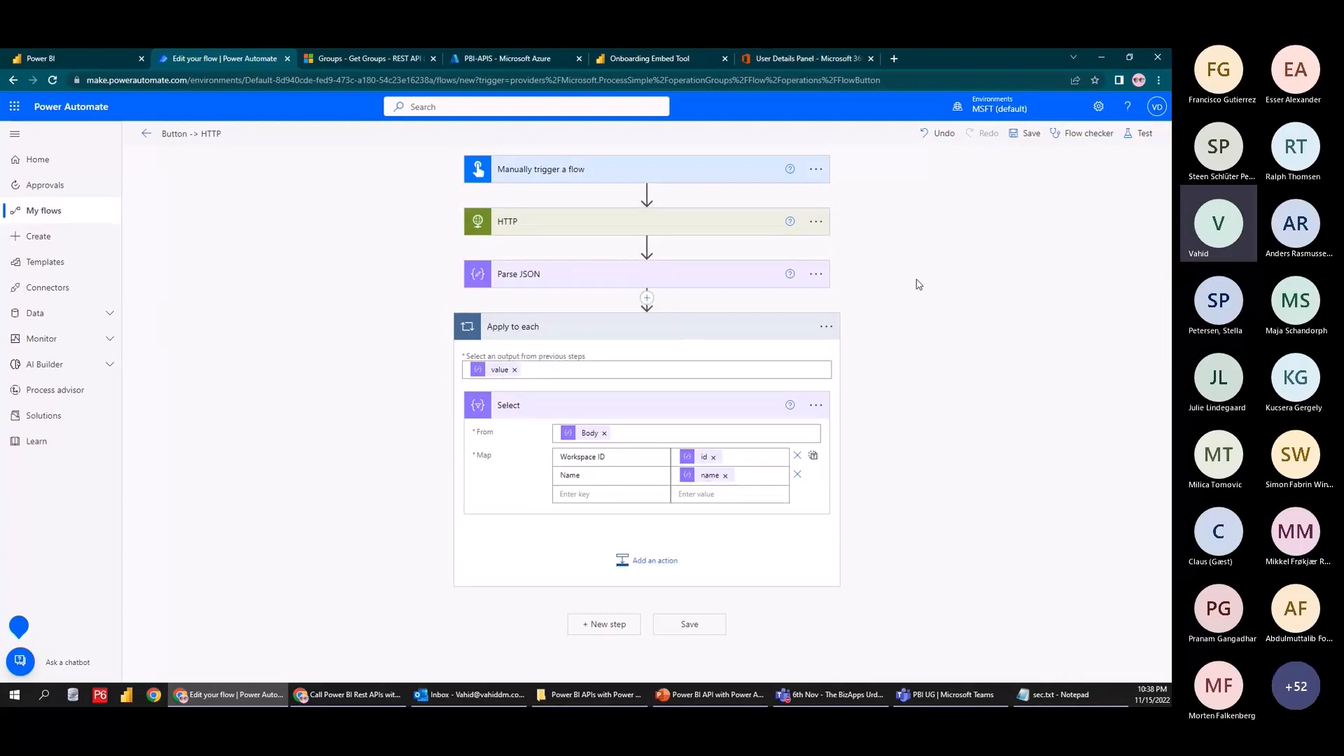
Save and test-run the flow, which fails because Select's input is an object
{"action": "left_click", "coordinate": [1140, 133]}
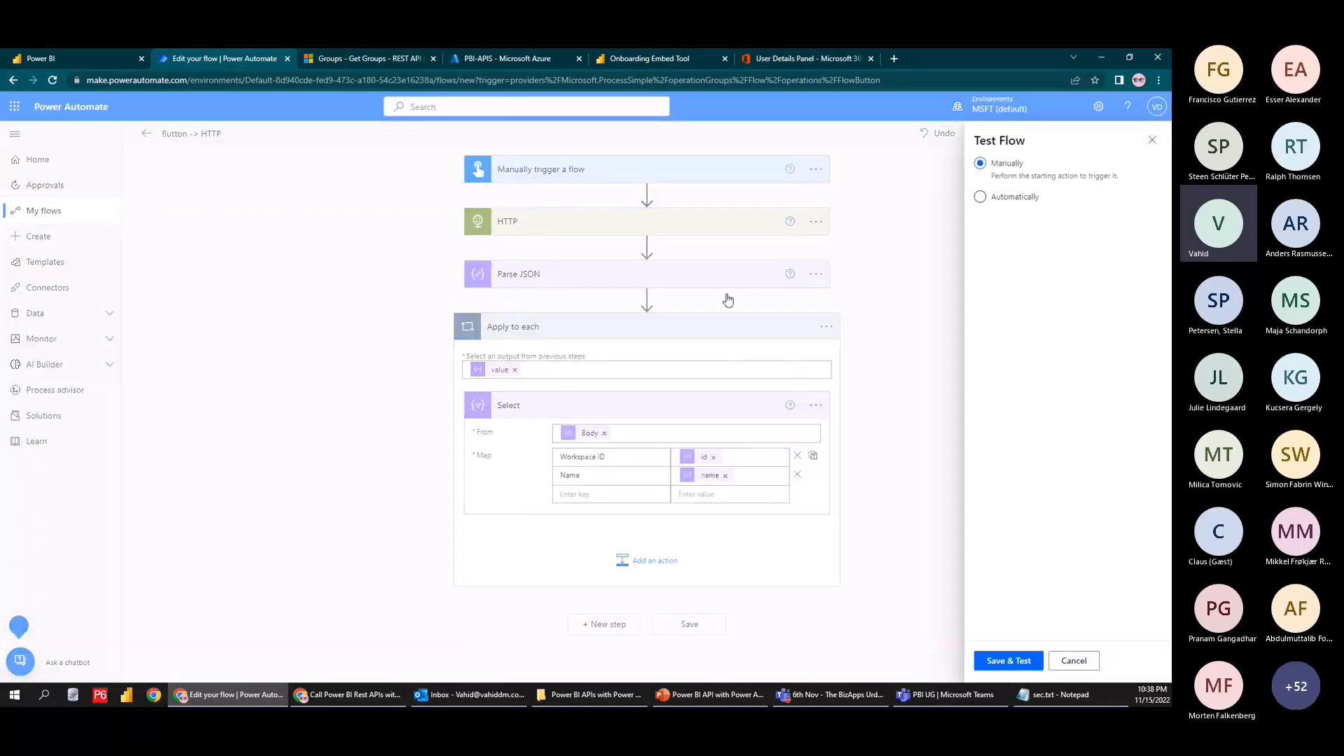
{"action": "left_click", "coordinate": [1033, 662]}
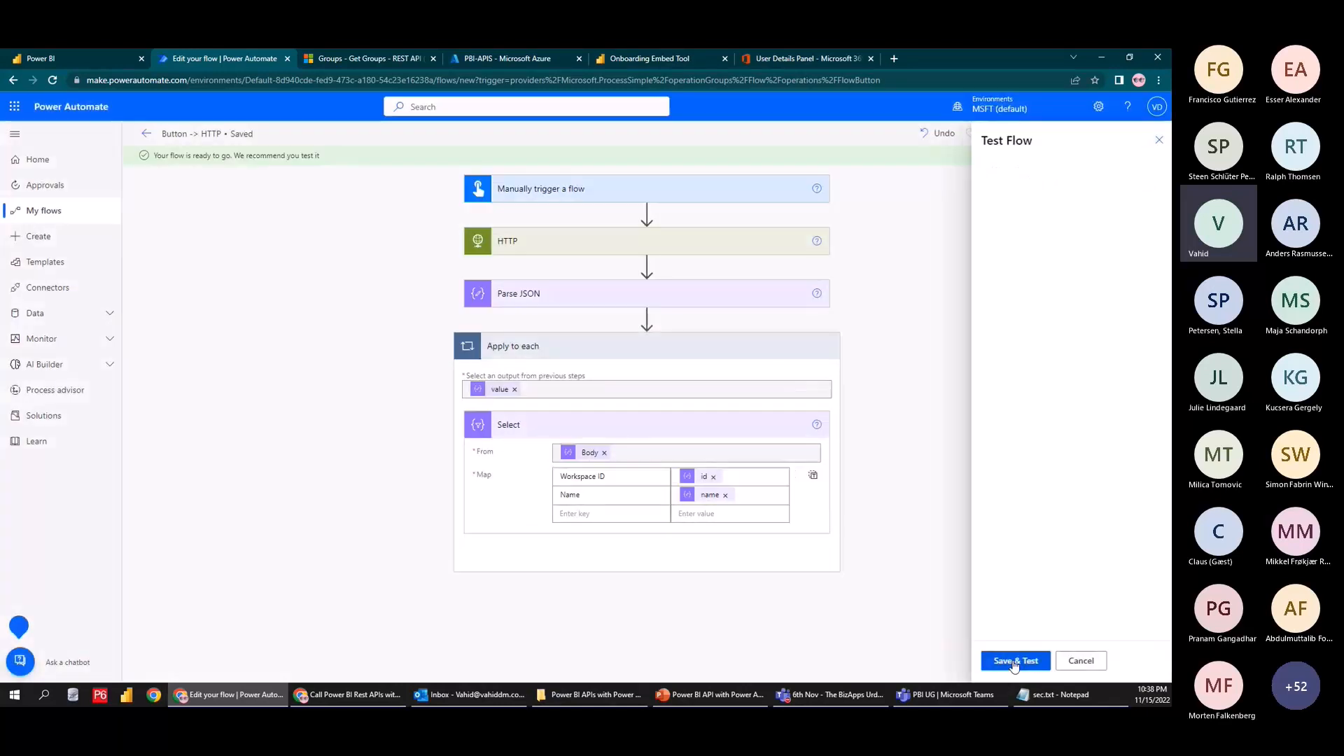
{"action": "left_click", "coordinate": [1015, 663]}
{"action": "left_click", "coordinate": [1013, 664]}
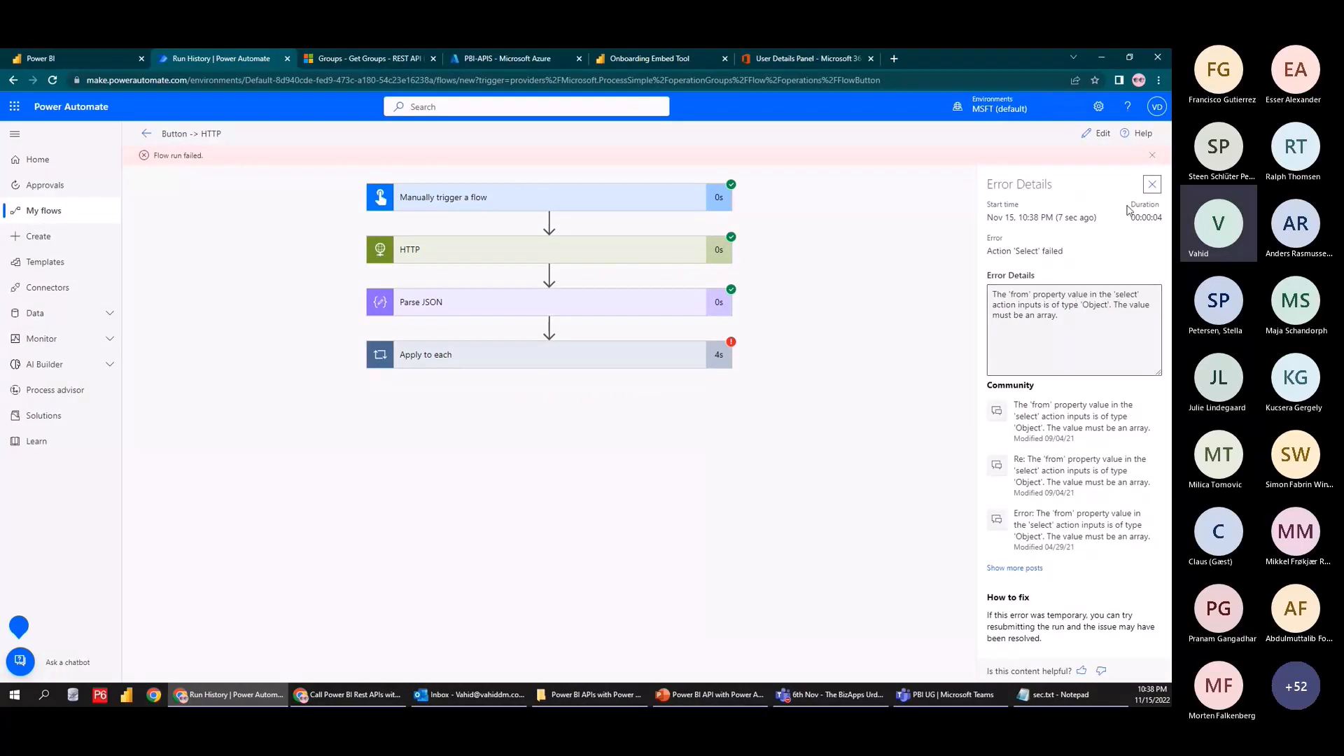
Back in the editor, clear the loop input and drag the Select step out of the loop
{"action": "left_click", "coordinate": [1152, 185]}
{"action": "left_click", "coordinate": [1103, 134]}
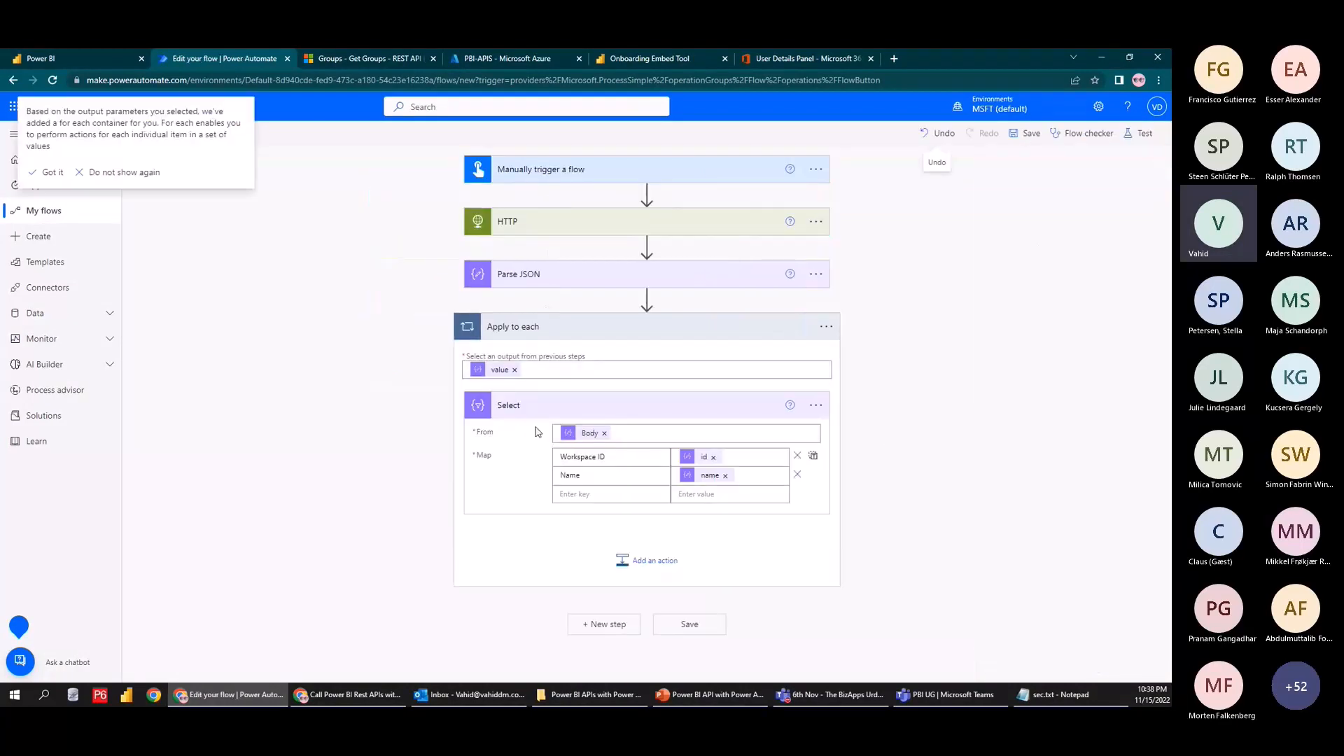
{"action": "left_click", "coordinate": [515, 370]}
{"action": "left_click_drag", "start_coordinate": [631, 419], "coordinate": [645, 301]}
{"action": "left_click", "coordinate": [692, 161]}
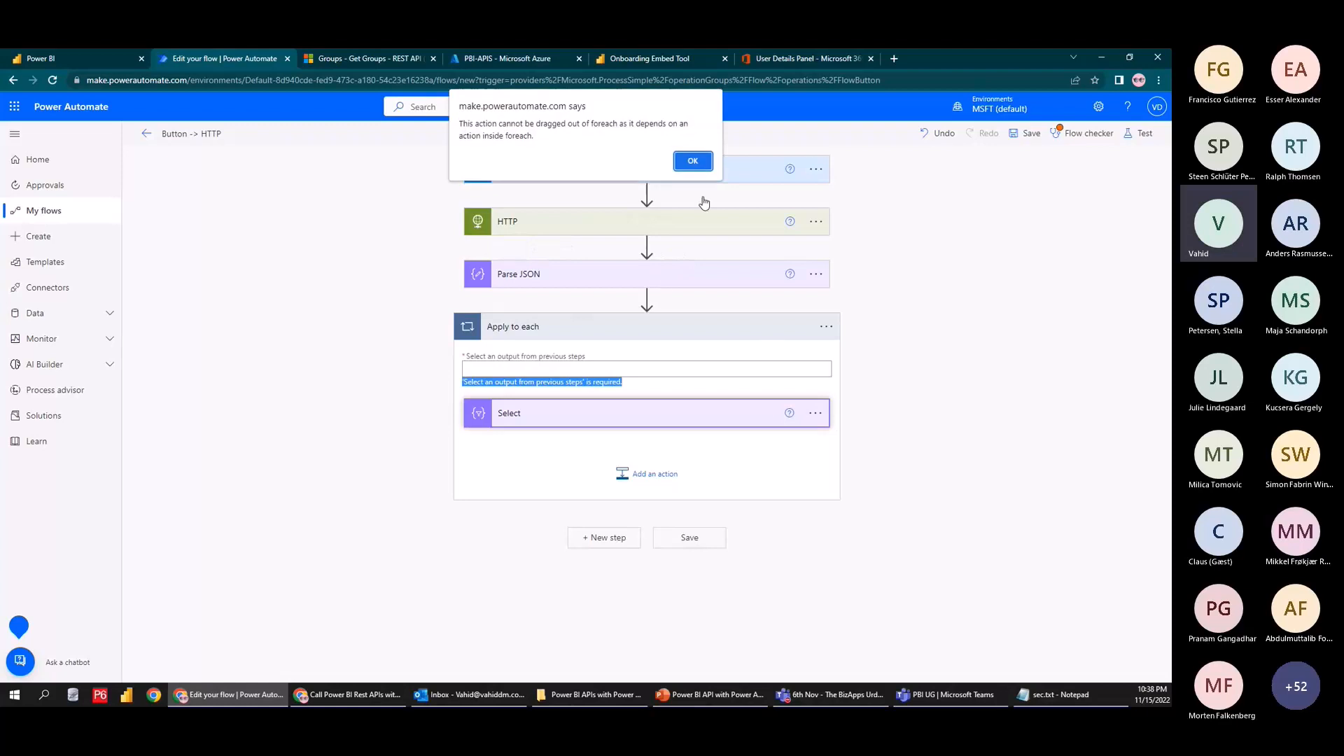
{"action": "left_click", "coordinate": [694, 159]}
Delete the Apply to each loop and confirm
{"action": "left_click", "coordinate": [826, 327]}
{"action": "left_click", "coordinate": [877, 479]}
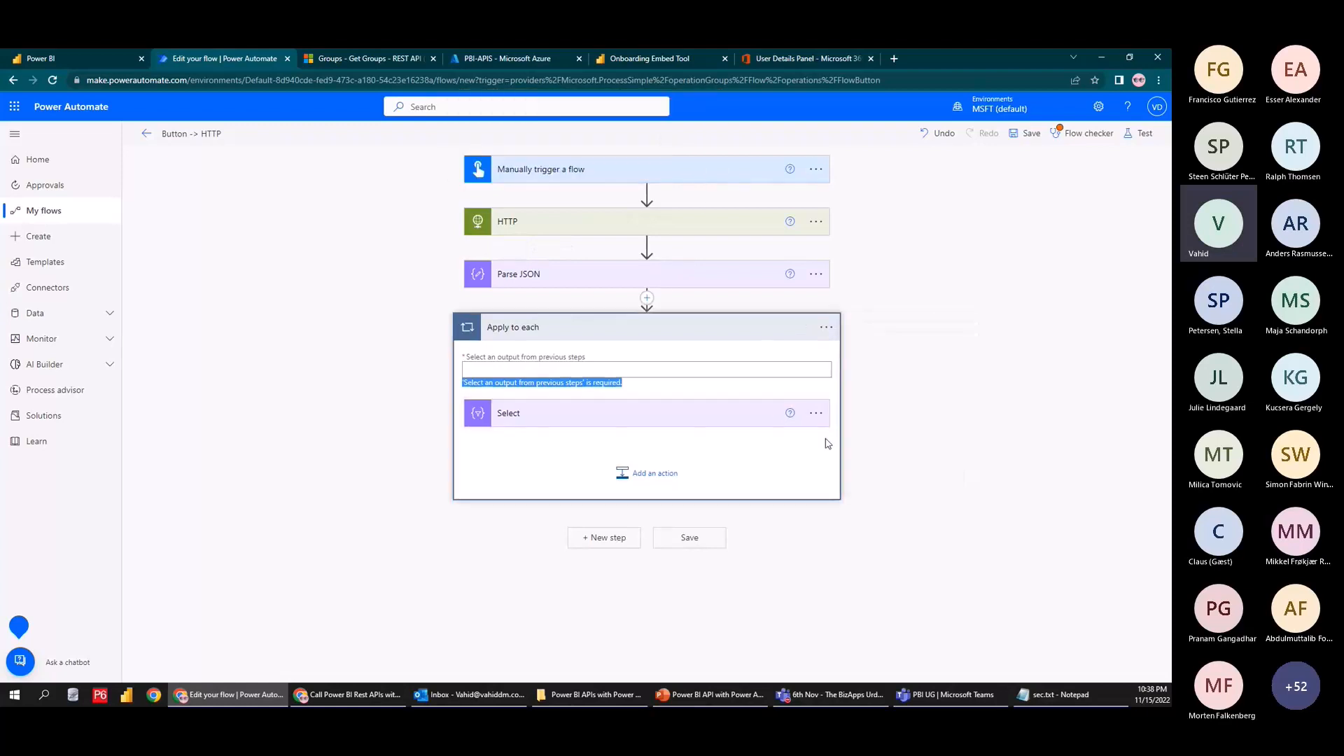
{"action": "left_click", "coordinate": [595, 416]}
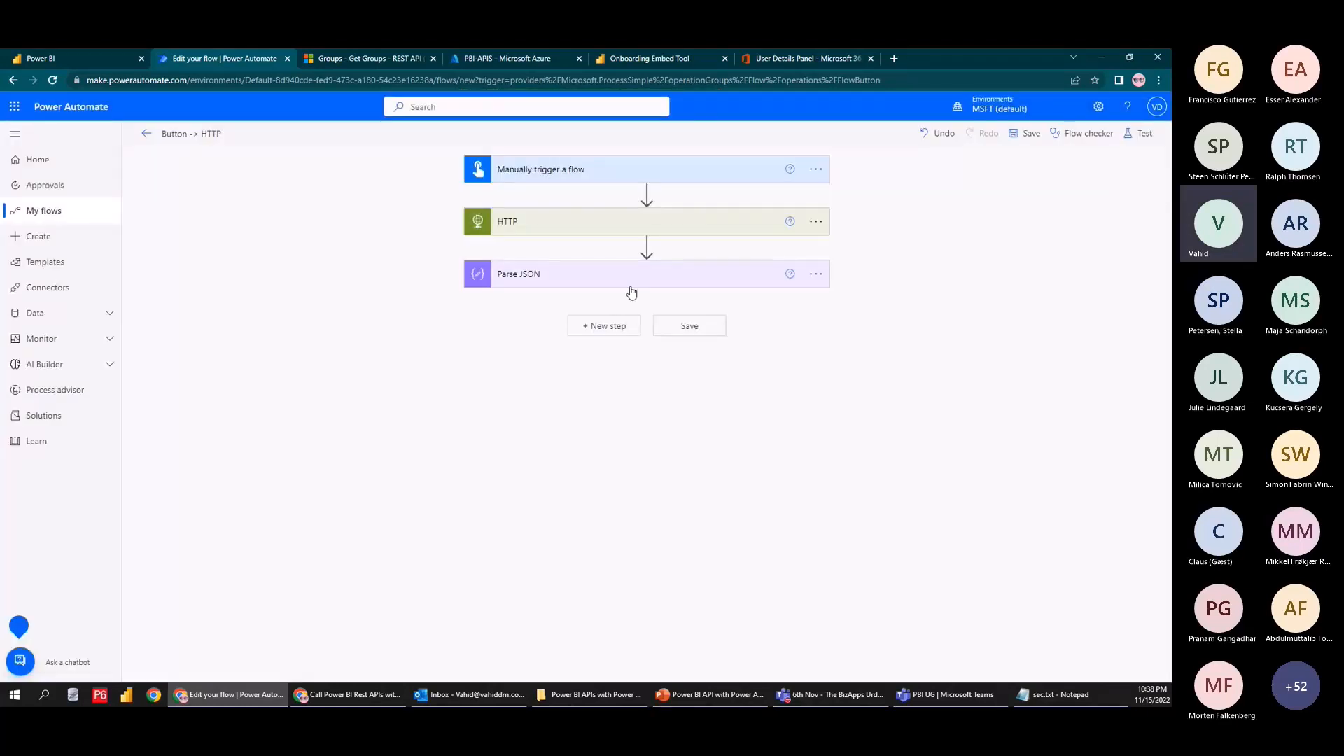
Add a Select step after Parse JSON with From set to the value array
{"action": "left_click", "coordinate": [626, 326]}
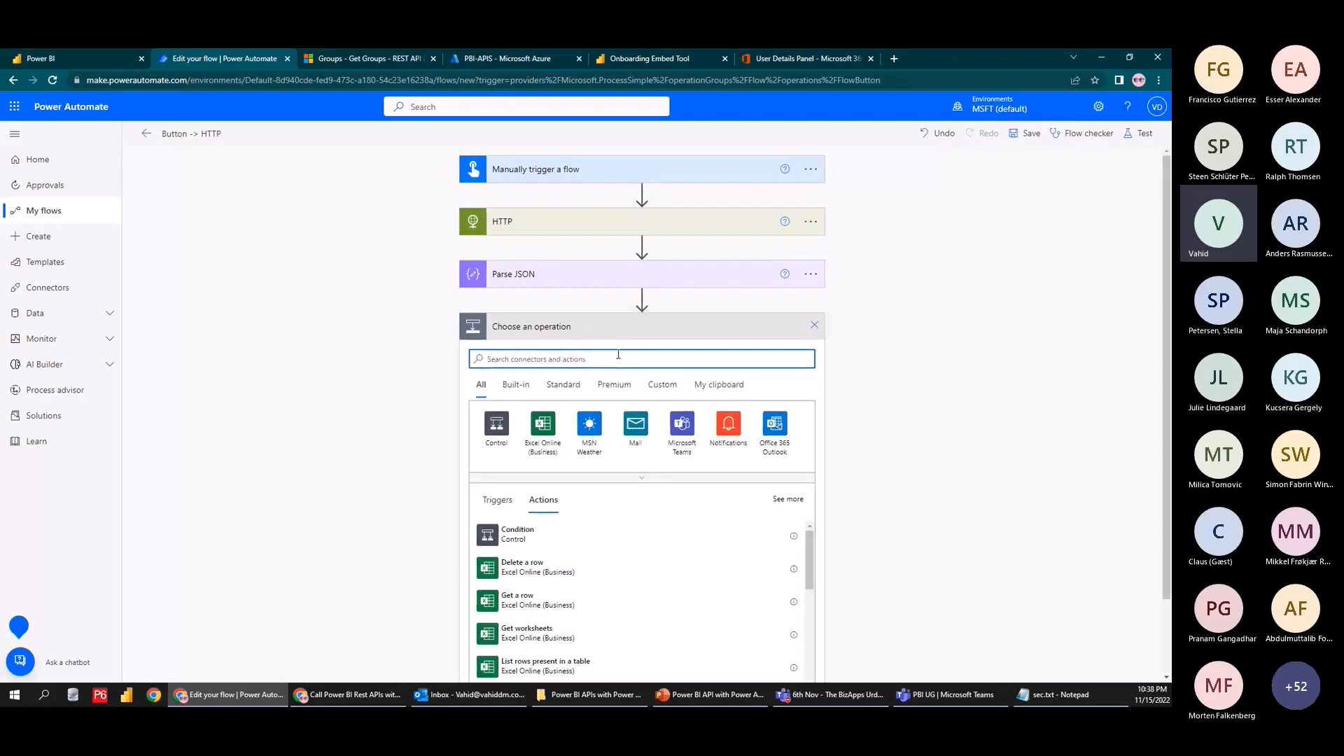
{"action": "type", "text": "select"}
{"action": "left_click", "coordinate": [650, 482]}
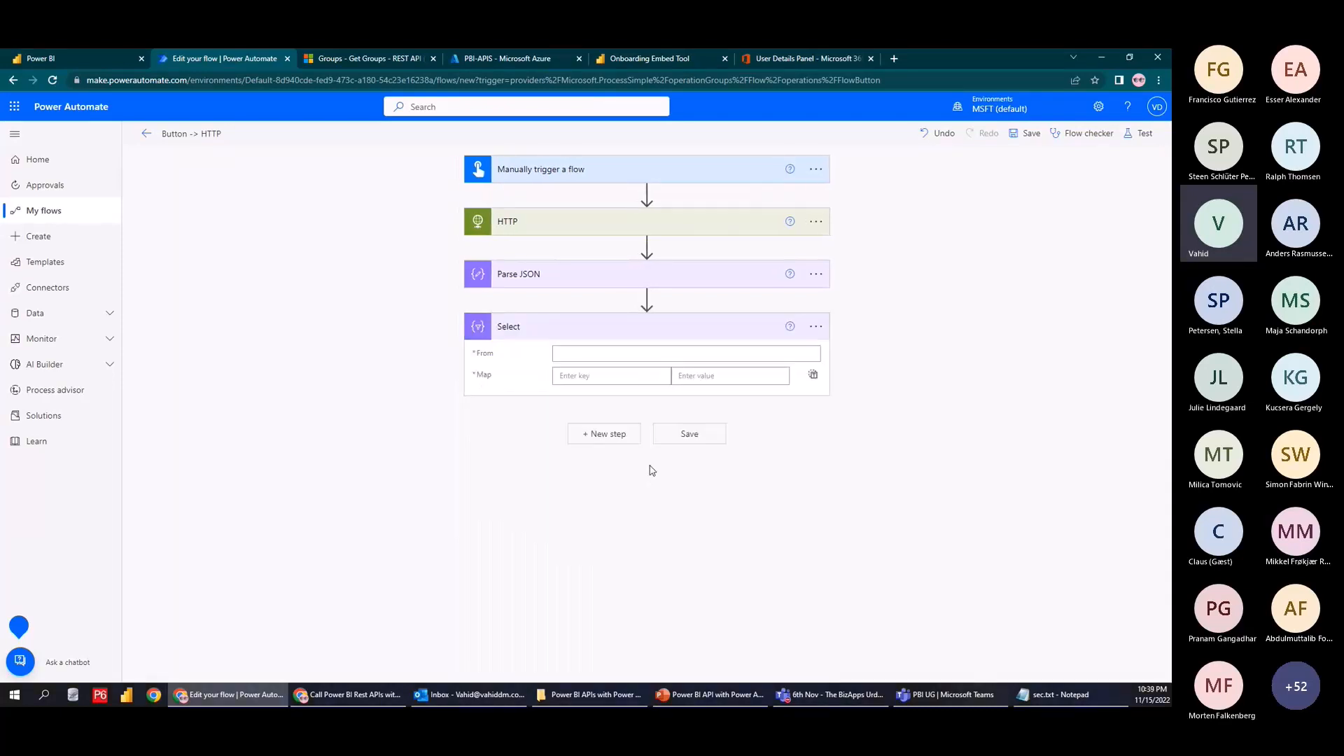
{"action": "scroll", "coordinate": [1034, 557], "scroll_direction": "down", "scroll_amount": 5}
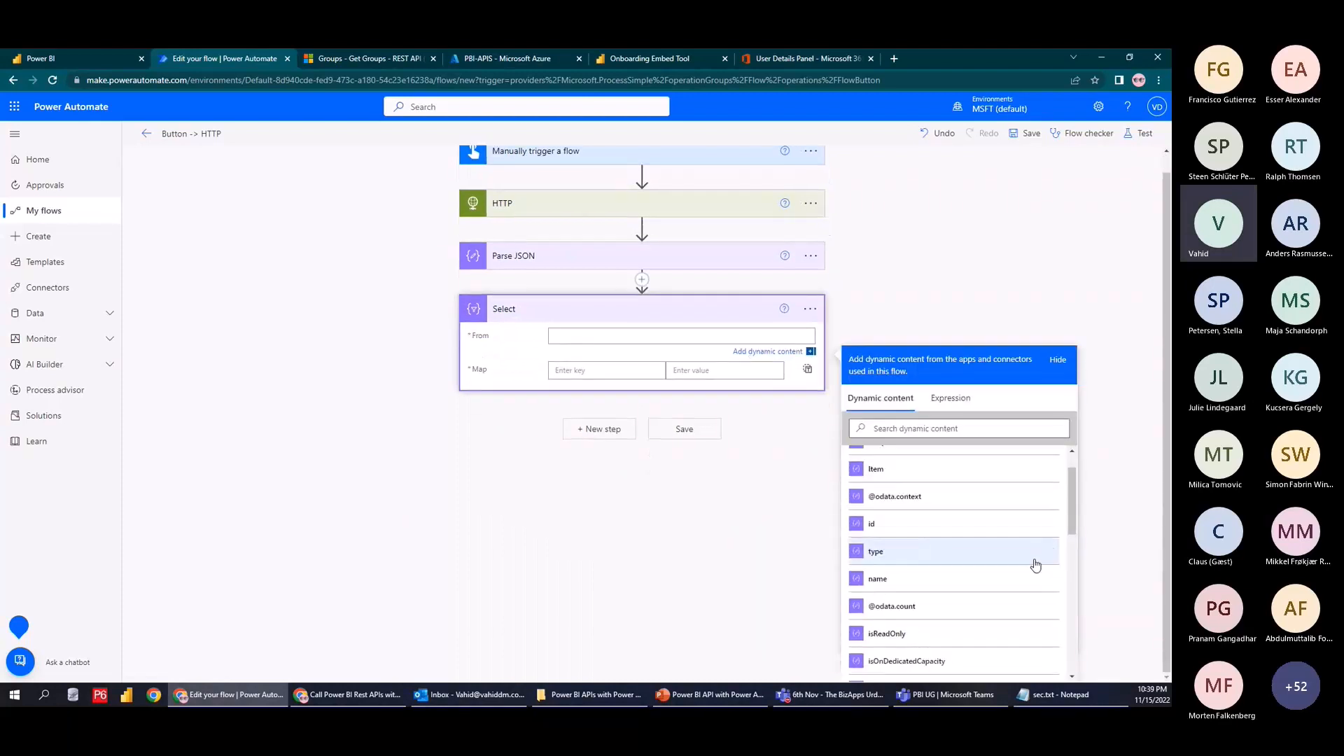
{"action": "left_click", "coordinate": [922, 553]}
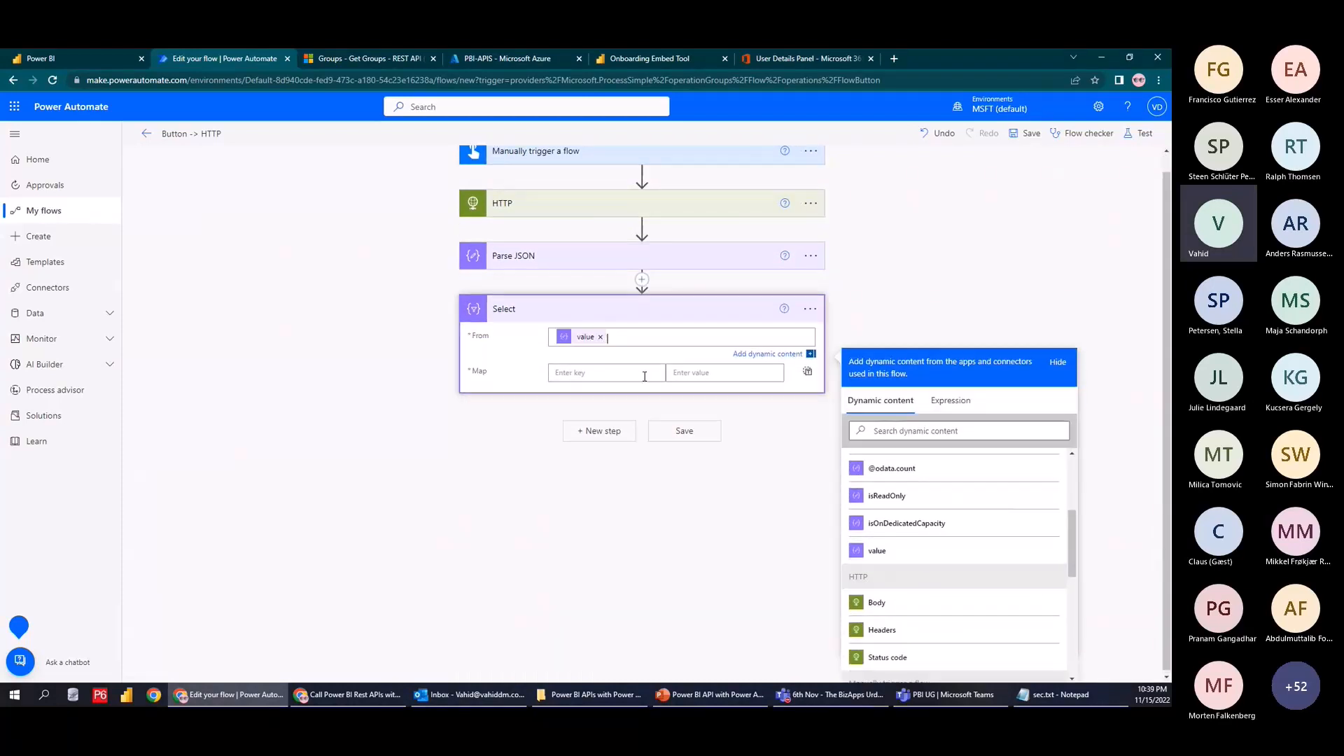
Map the ID column to id and the Name column to name
{"action": "left_click", "coordinate": [662, 372]}
{"action": "type", "text": "ID"}
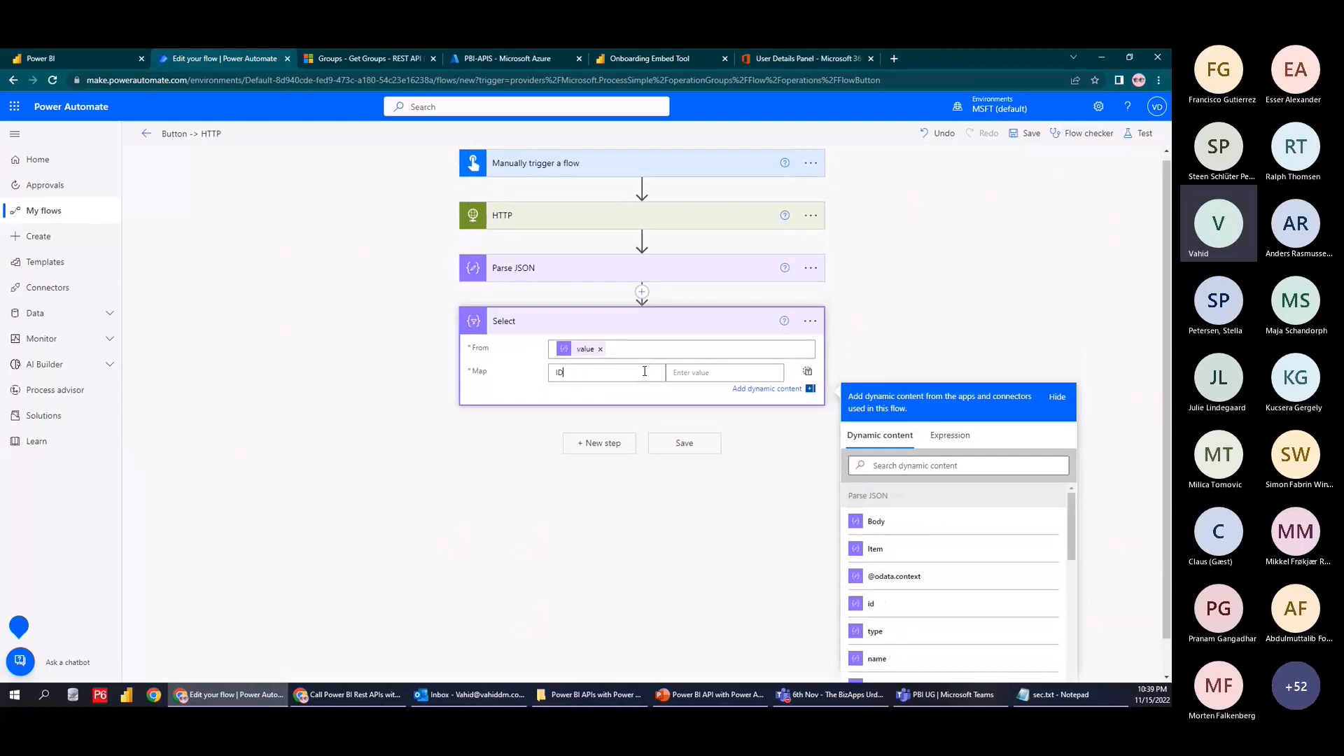
{"action": "left_click", "coordinate": [871, 604]}
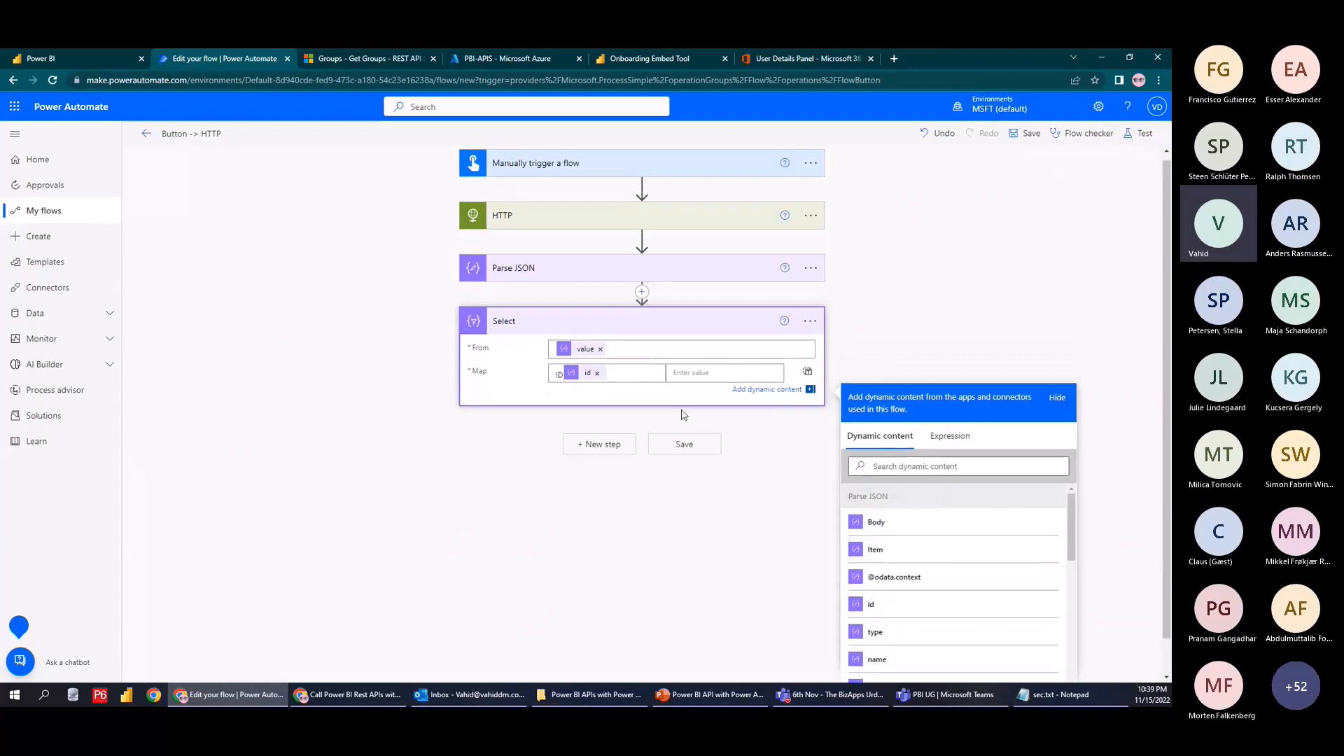
{"action": "left_click", "coordinate": [598, 375]}
{"action": "left_click", "coordinate": [725, 373]}
{"action": "left_click", "coordinate": [892, 612]}
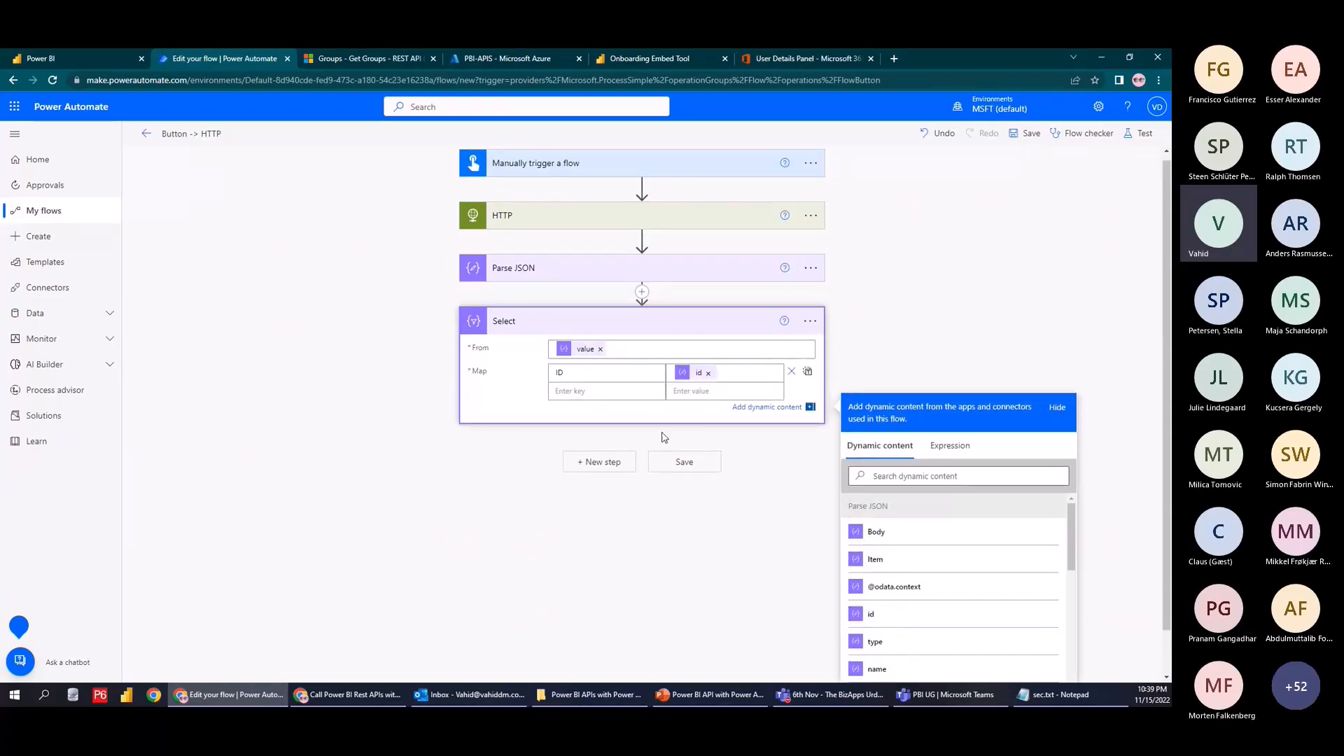
{"action": "left_click", "coordinate": [625, 395]}
{"action": "type", "text": "Na"}
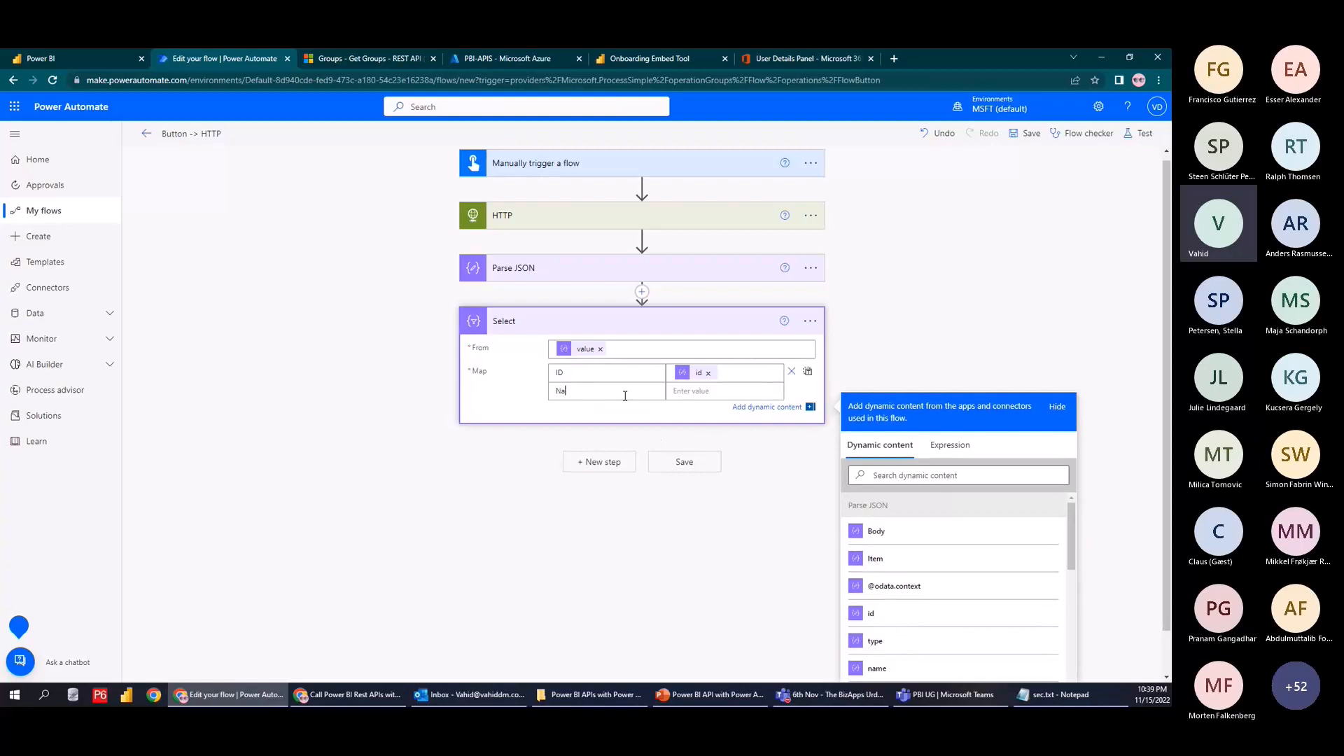
{"action": "type", "text": "me"}
{"action": "key", "text": "Tab"}
{"action": "scroll", "coordinate": [935, 609], "scroll_direction": "down", "scroll_amount": 3}
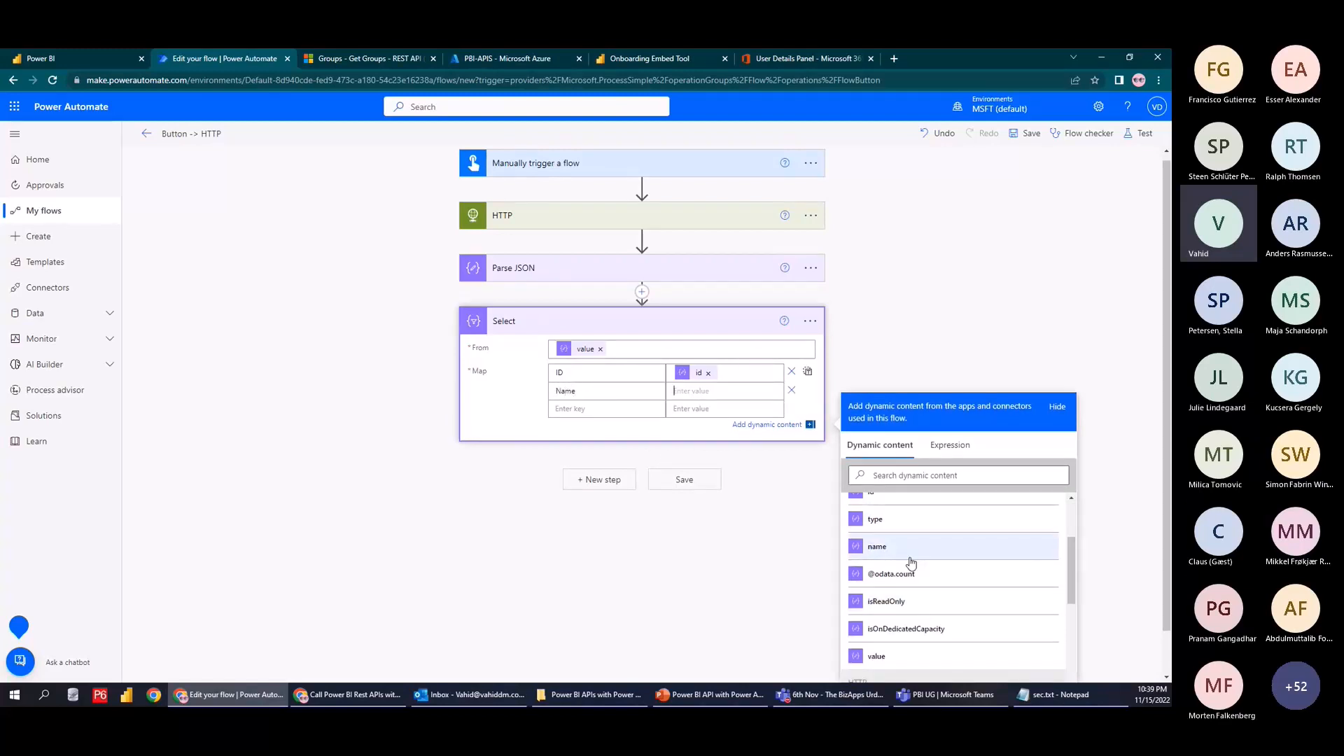
{"action": "left_click", "coordinate": [877, 546]}
Save and test-run the flow manually, then inspect the Select step's output
{"action": "left_click", "coordinate": [1139, 133]}
{"action": "left_click", "coordinate": [980, 163]}
{"action": "left_click", "coordinate": [1009, 661]}
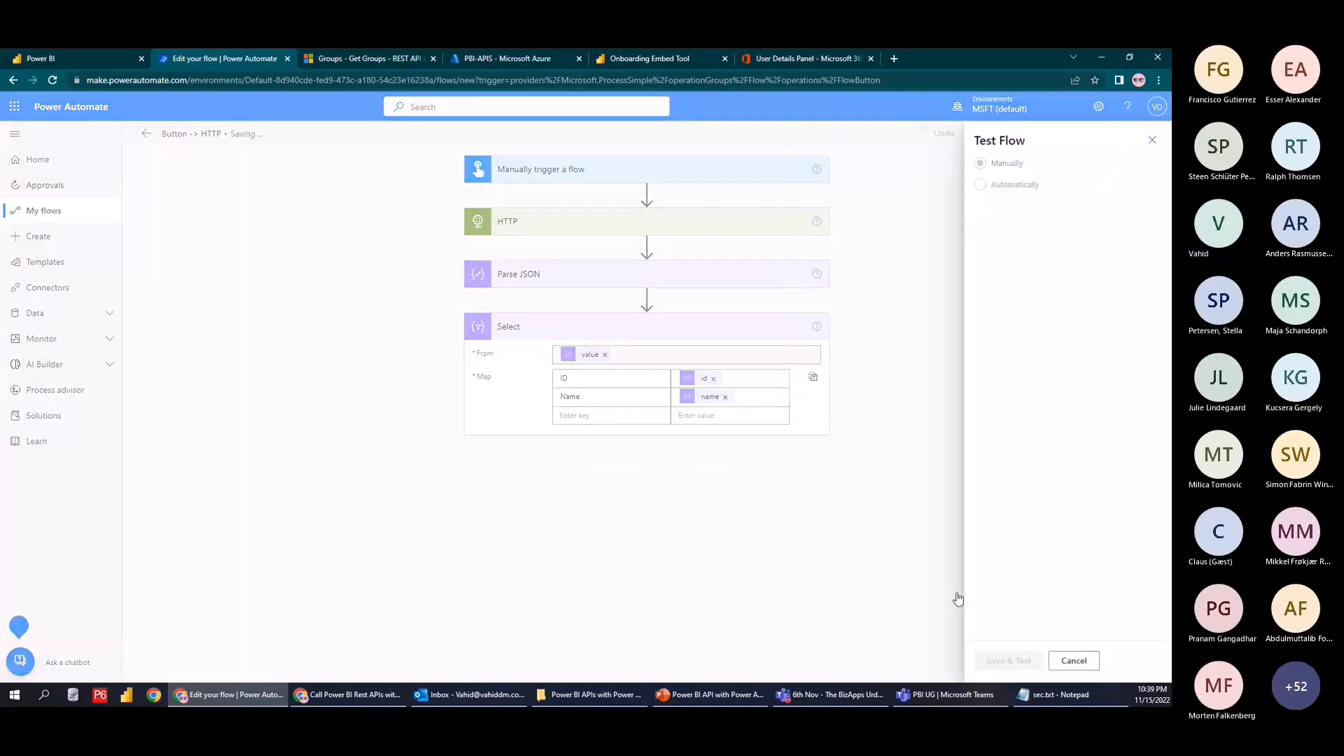
{"action": "left_click", "coordinate": [1000, 660]}
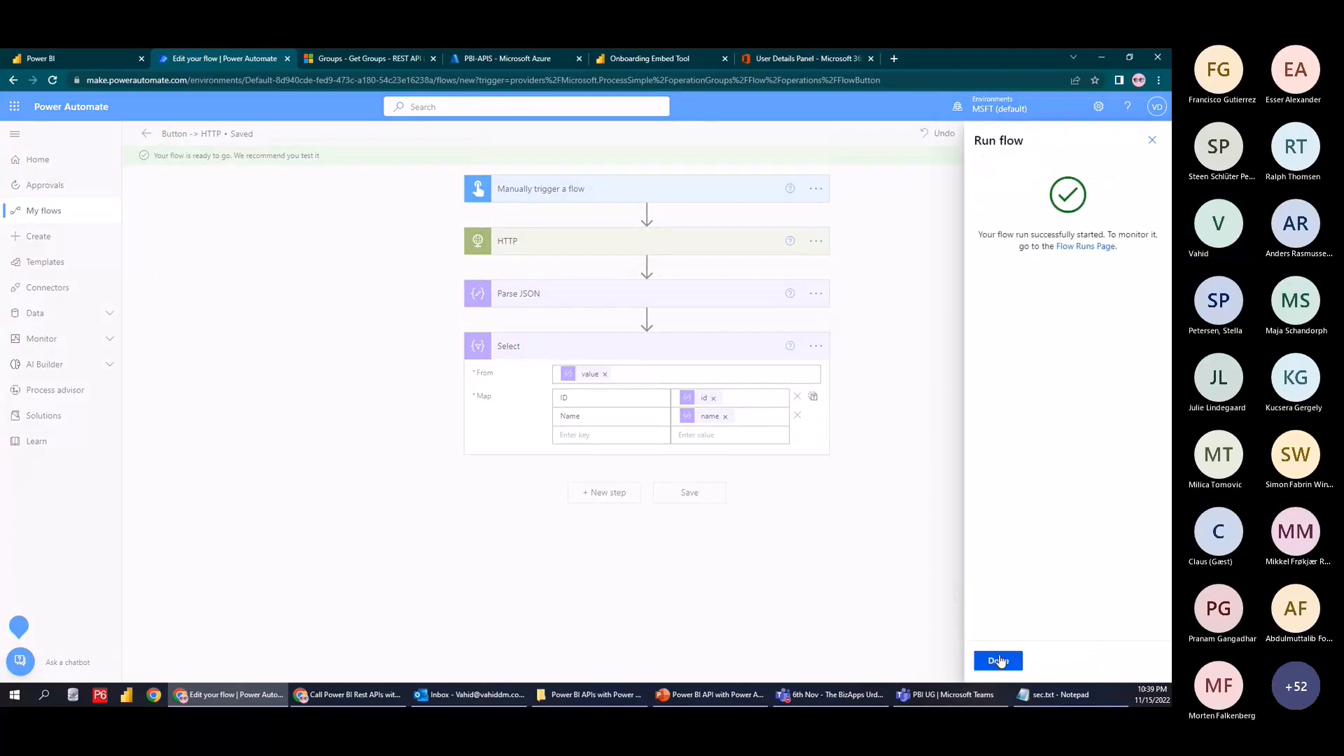
{"action": "left_click", "coordinate": [999, 661]}
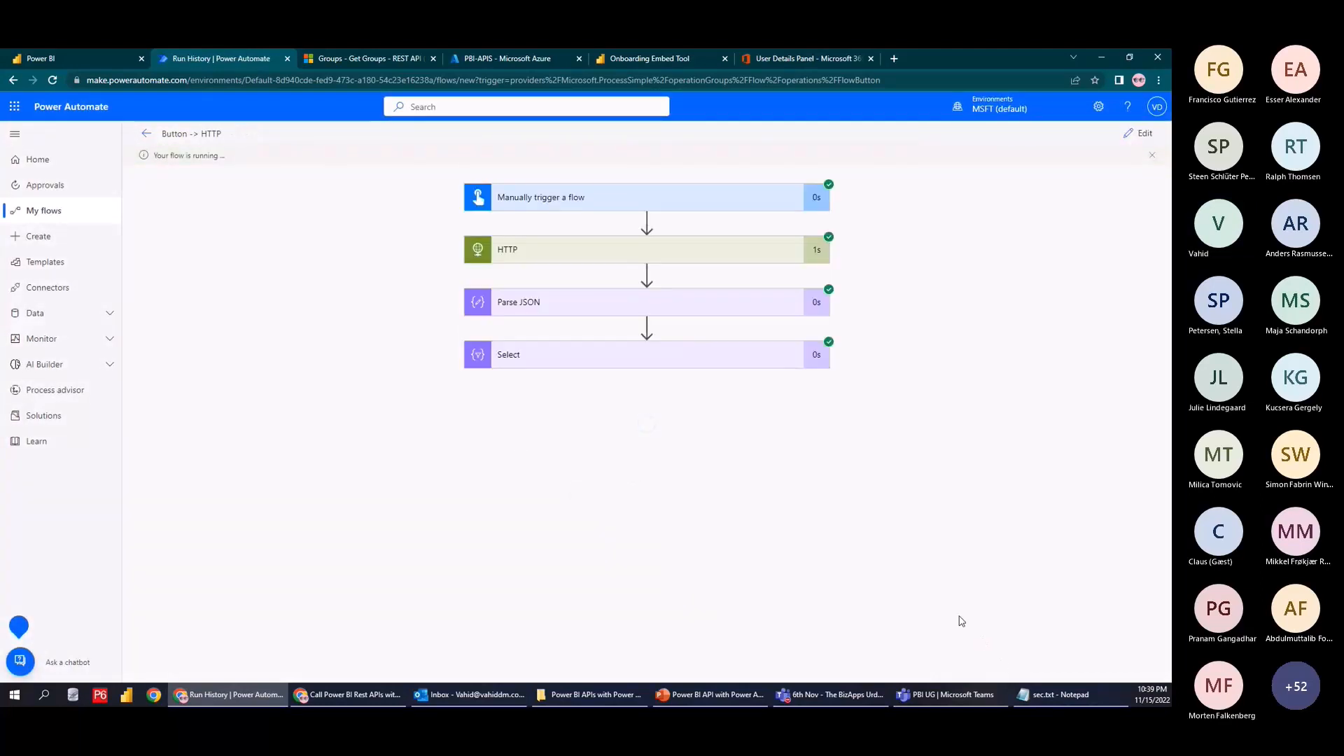
{"action": "left_click", "coordinate": [649, 357]}
{"action": "scroll", "coordinate": [585, 576], "scroll_direction": "down", "scroll_amount": 3}
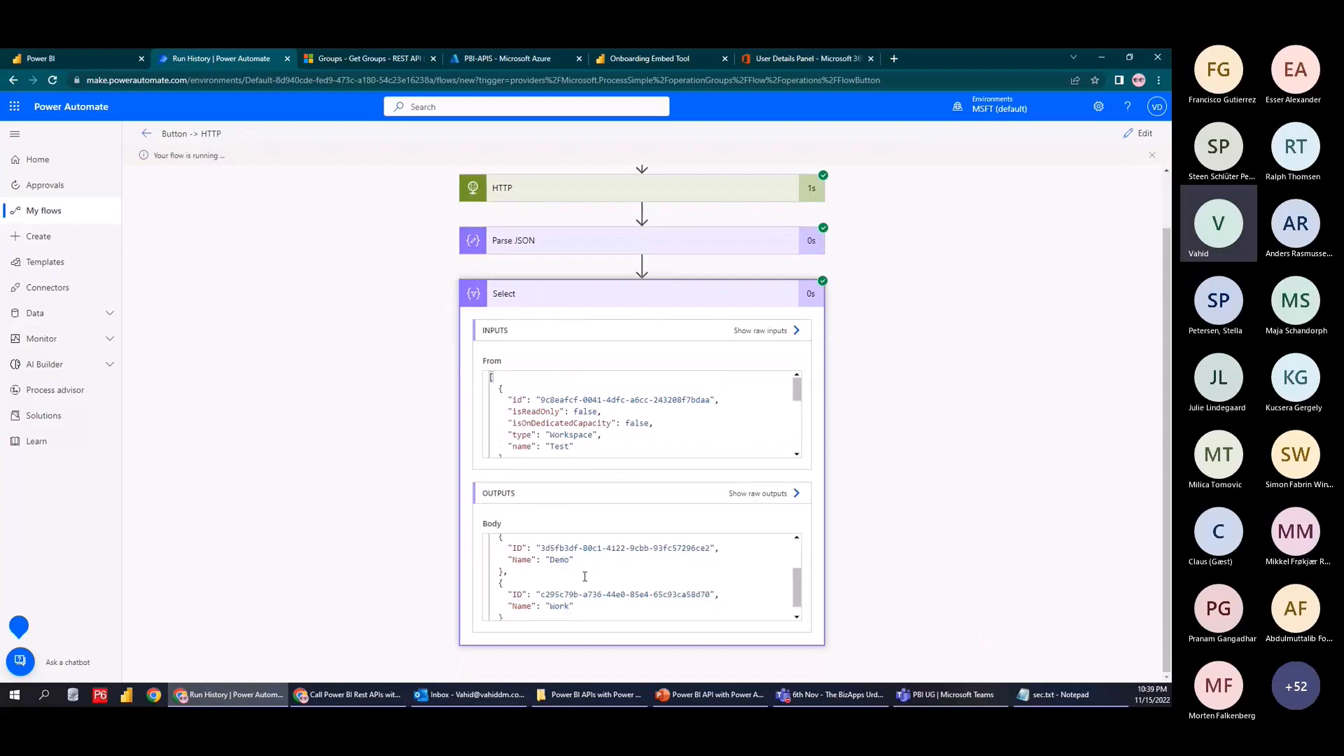
{"action": "scroll", "coordinate": [584, 576], "scroll_direction": "down", "scroll_amount": 1}
{"action": "left_click", "coordinate": [1140, 133]}
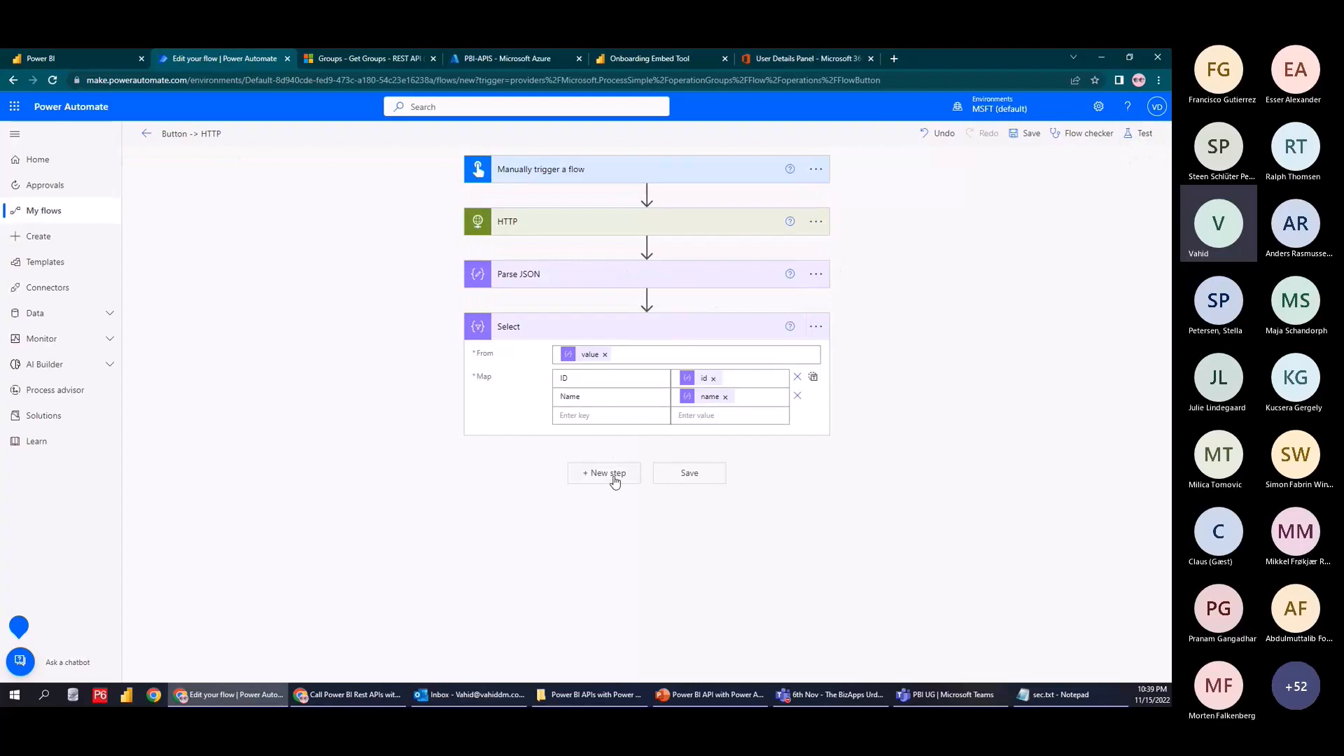
Add a Create HTML table step built from the Select Output
{"action": "left_click", "coordinate": [614, 482]}
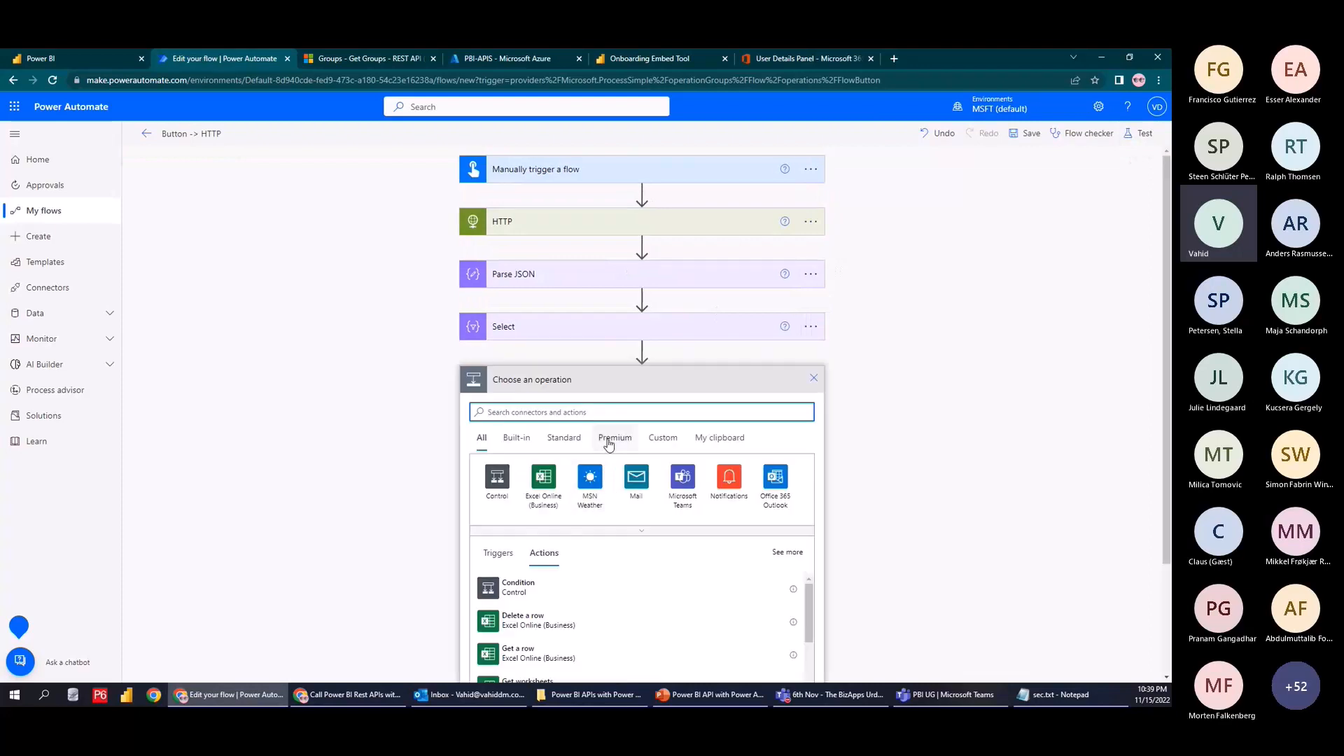
{"action": "type", "text": "opera"}
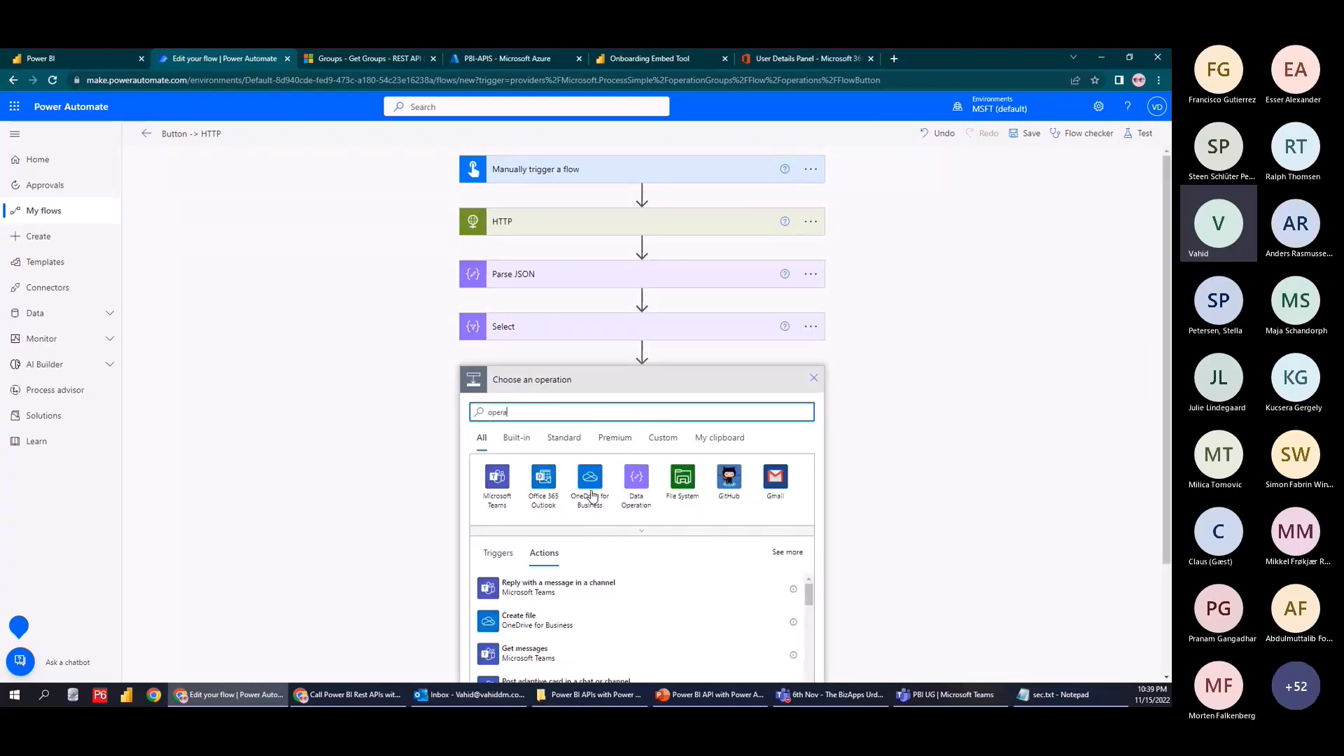
{"action": "left_click", "coordinate": [621, 483]}
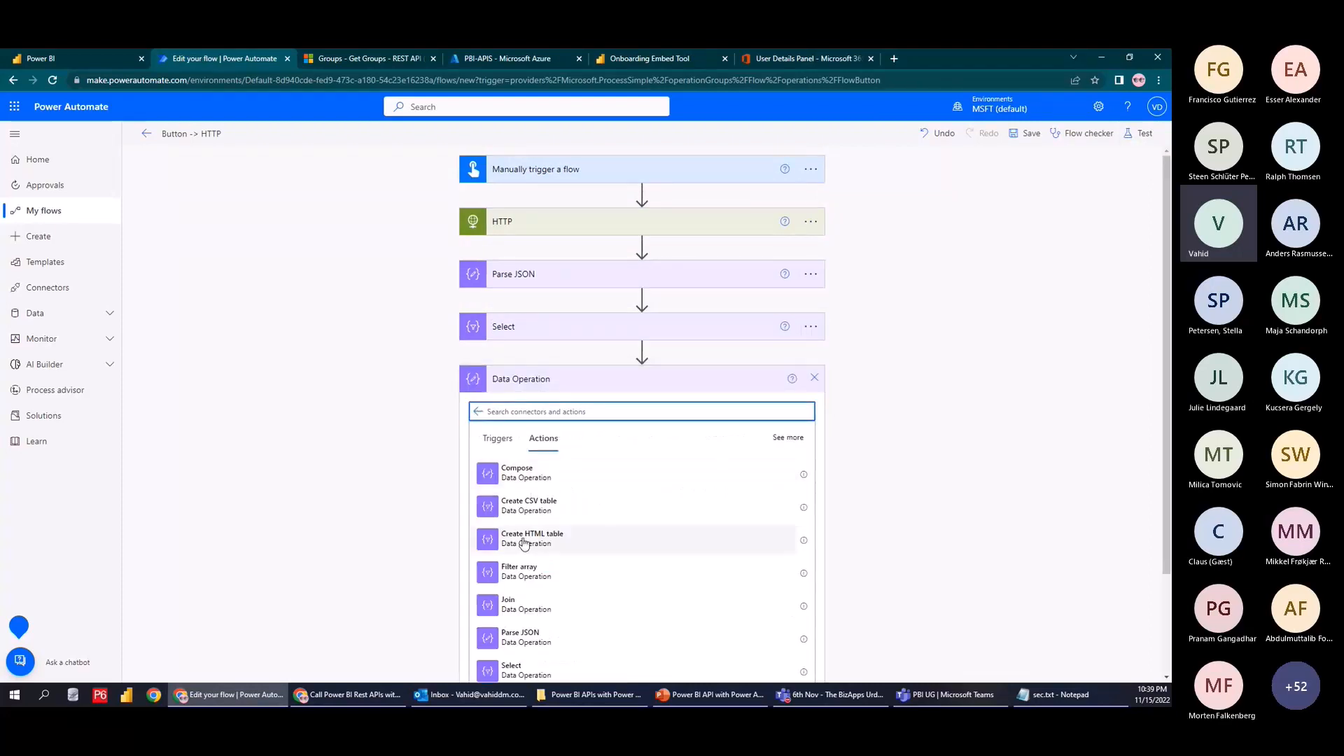
{"action": "left_click", "coordinate": [526, 539]}
{"action": "left_click", "coordinate": [567, 409]}
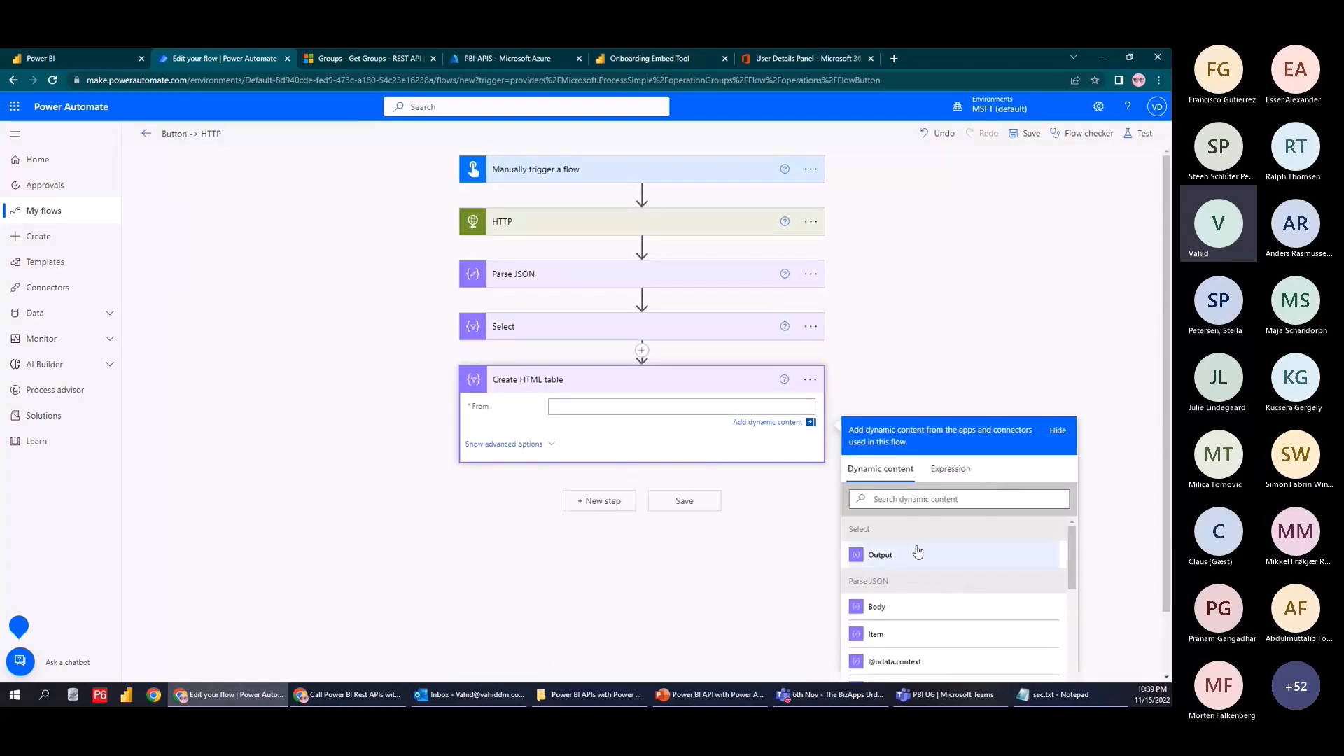
{"action": "left_click", "coordinate": [880, 555]}
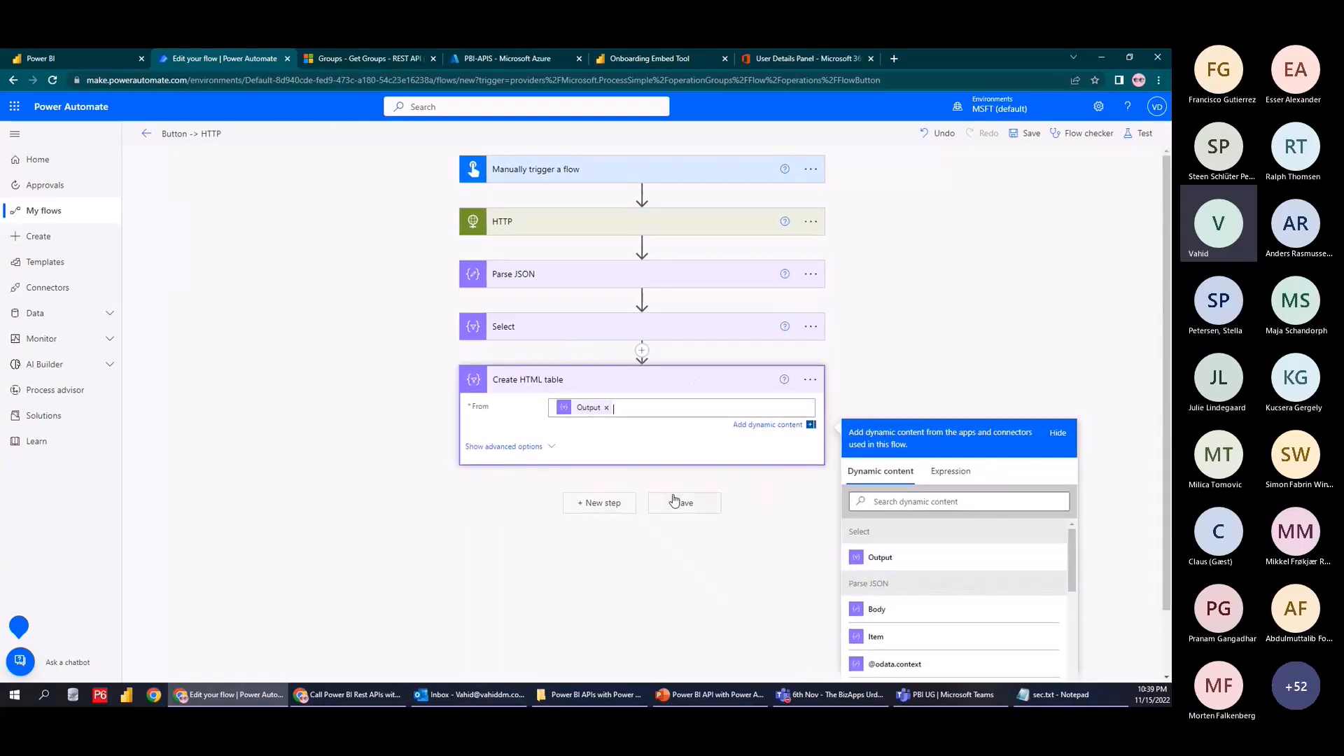
{"action": "scroll", "coordinate": [634, 484], "scroll_direction": "down", "scroll_amount": 1}
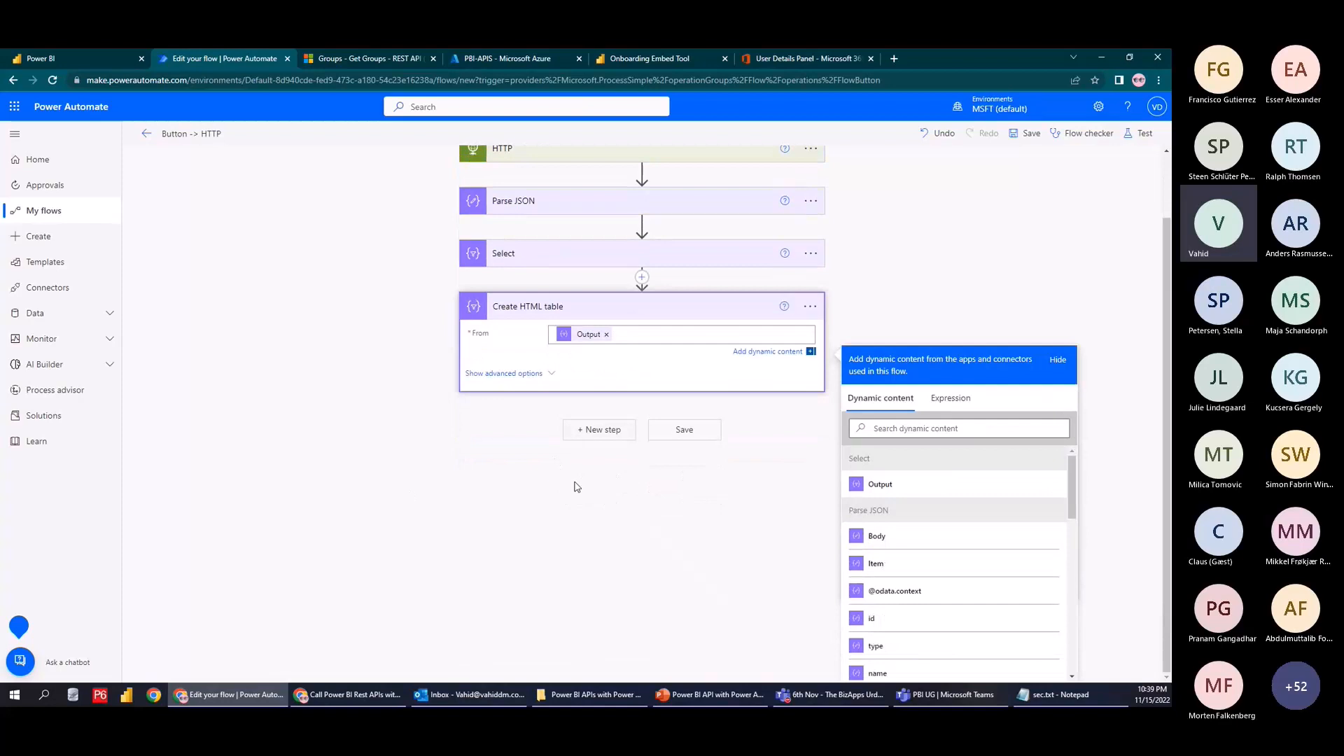
Add the Microsoft Teams 'Post message in a chat or channel' action after the HTML table
{"action": "left_click", "coordinate": [599, 430]}
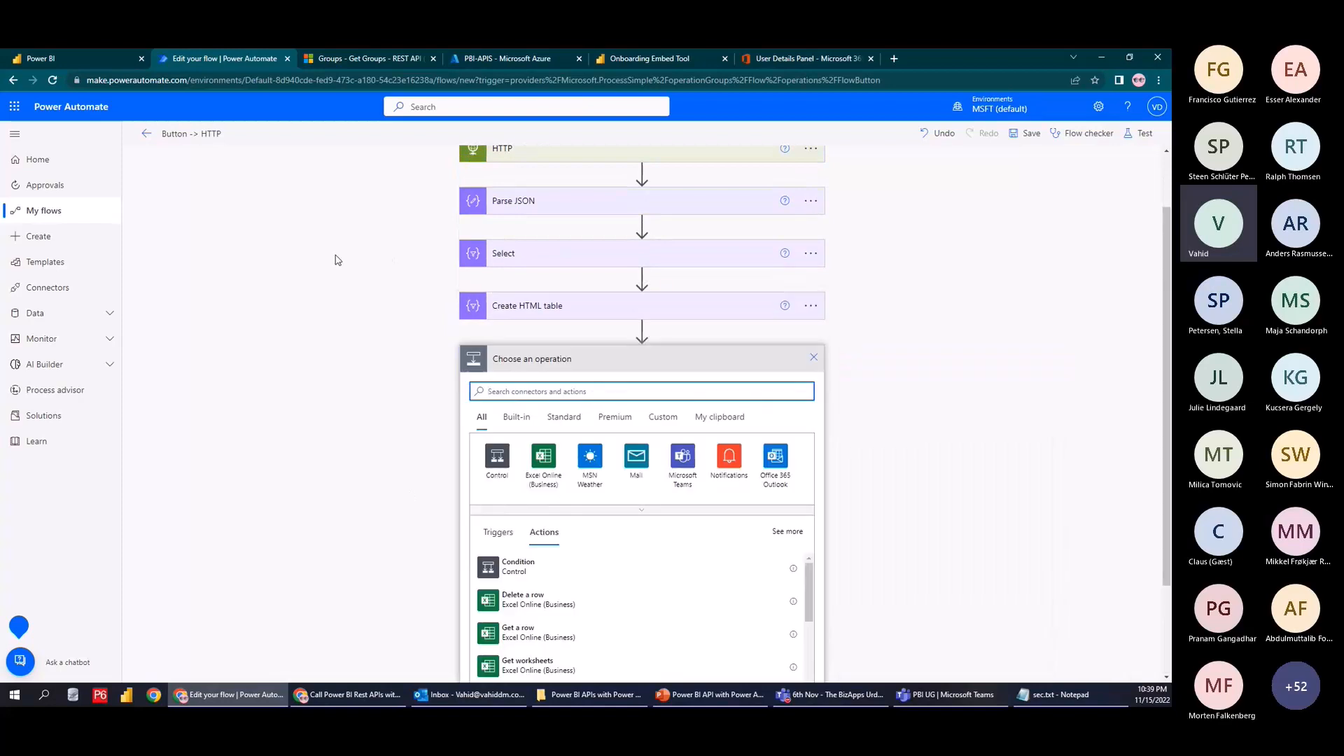
{"action": "left_click", "coordinate": [683, 459]}
{"action": "scroll", "coordinate": [631, 470], "scroll_direction": "down", "scroll_amount": 3}
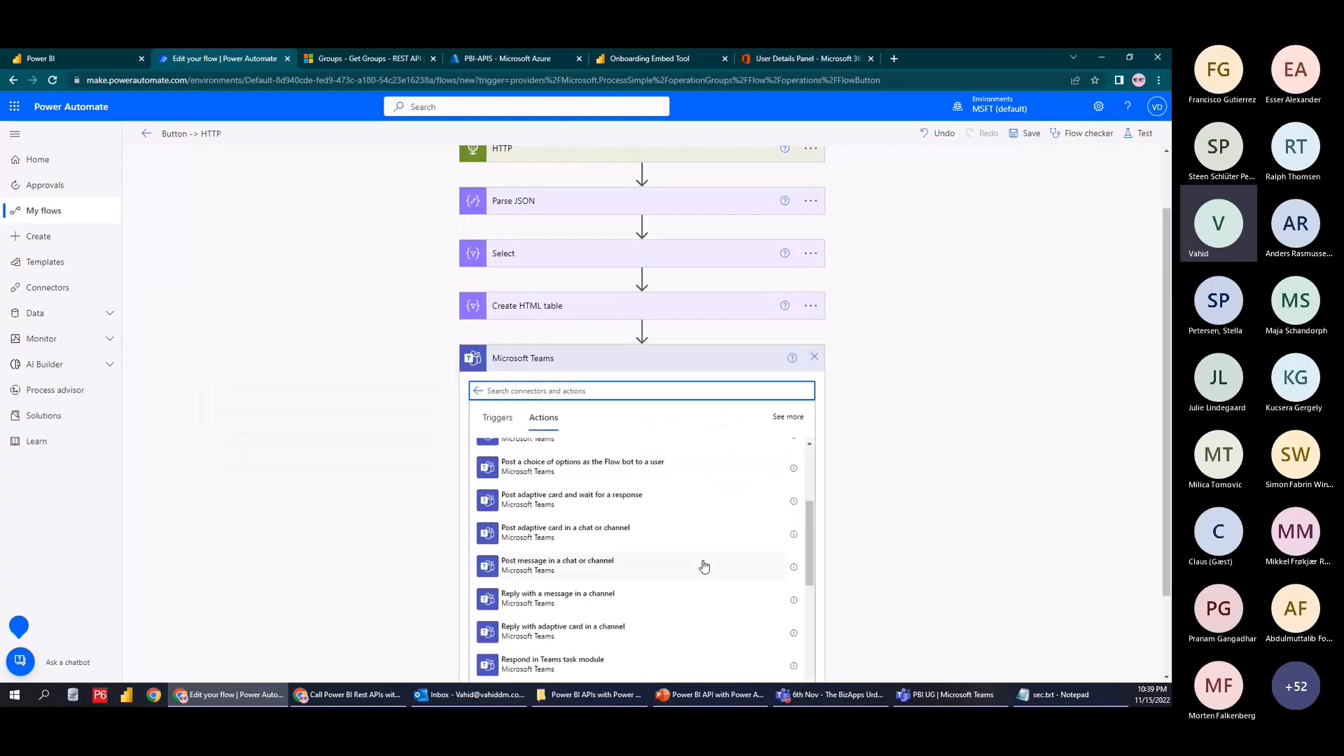
{"action": "scroll", "coordinate": [554, 471], "scroll_direction": "up", "scroll_amount": 1}
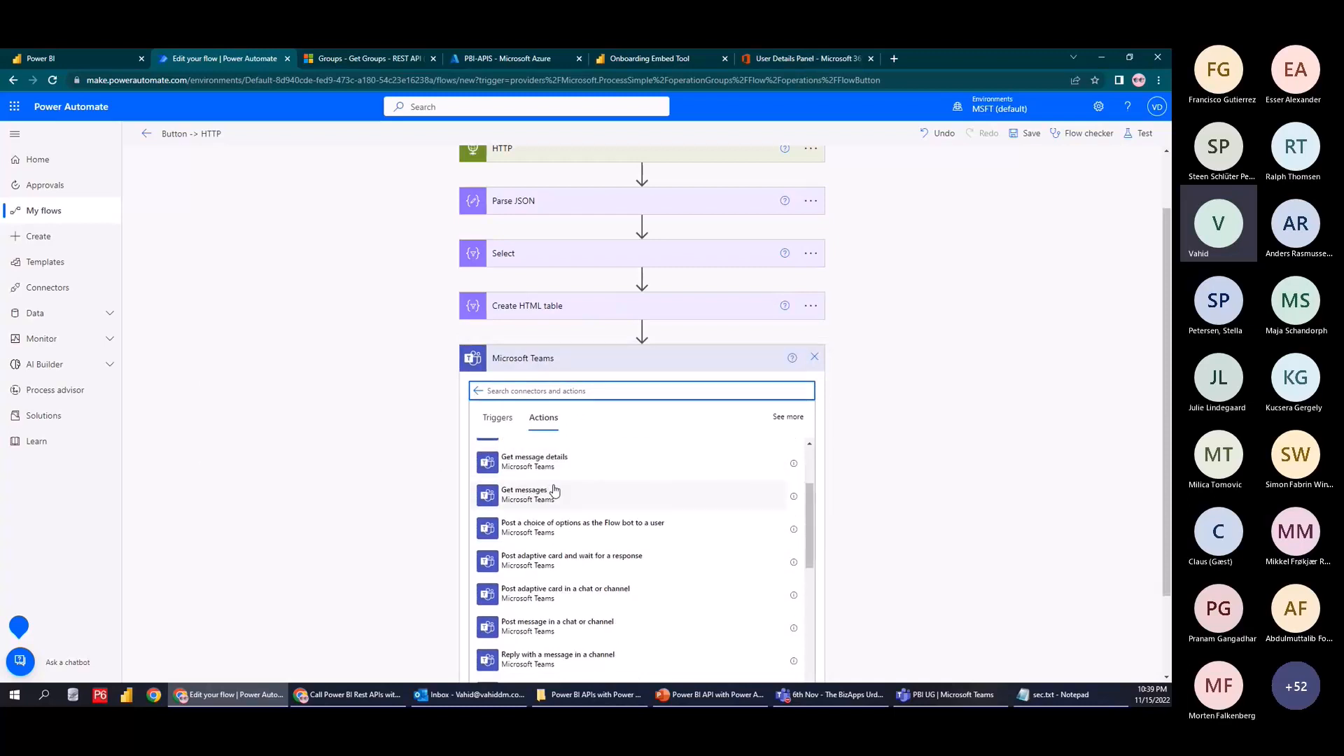
{"action": "scroll", "coordinate": [556, 494], "scroll_direction": "down", "scroll_amount": 5}
{"action": "scroll", "coordinate": [564, 574], "scroll_direction": "up", "scroll_amount": 2}
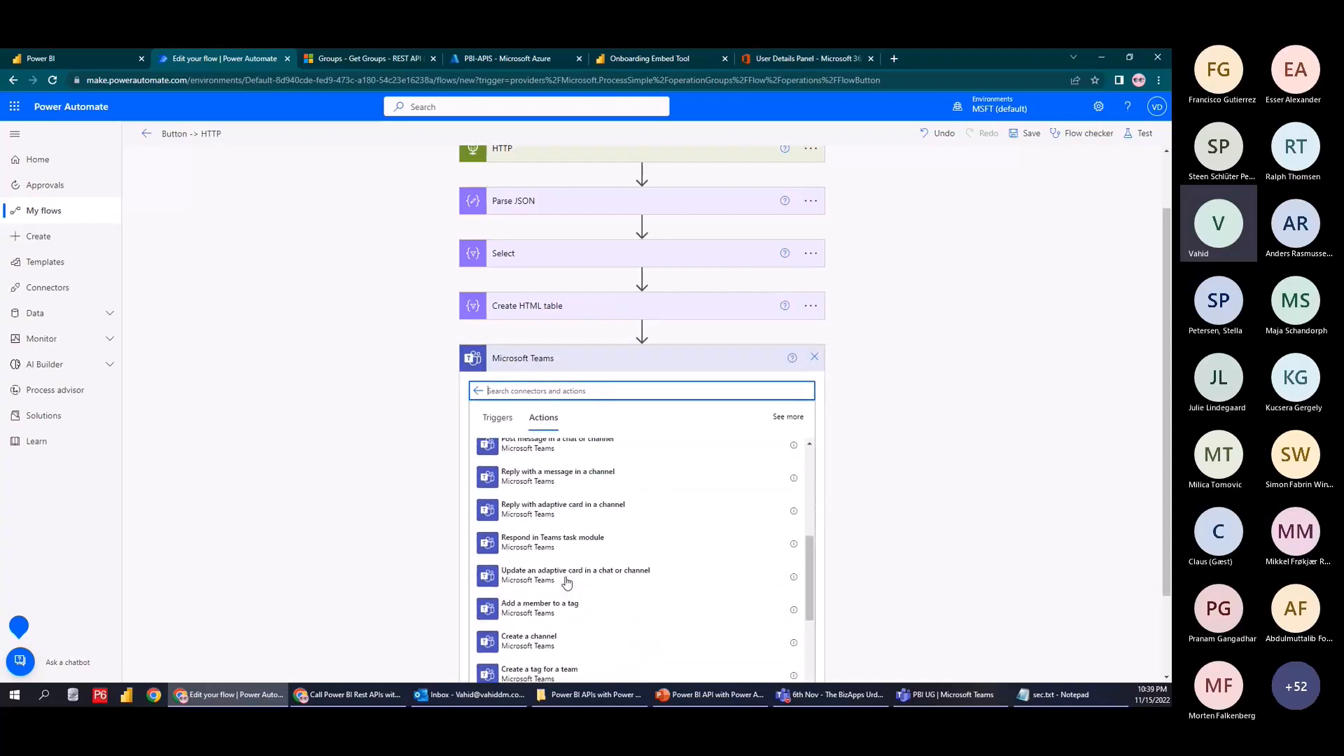
{"action": "scroll", "coordinate": [238, 569], "scroll_direction": "down", "scroll_amount": 2}
{"action": "scroll", "coordinate": [532, 532], "scroll_direction": "down", "scroll_amount": 5}
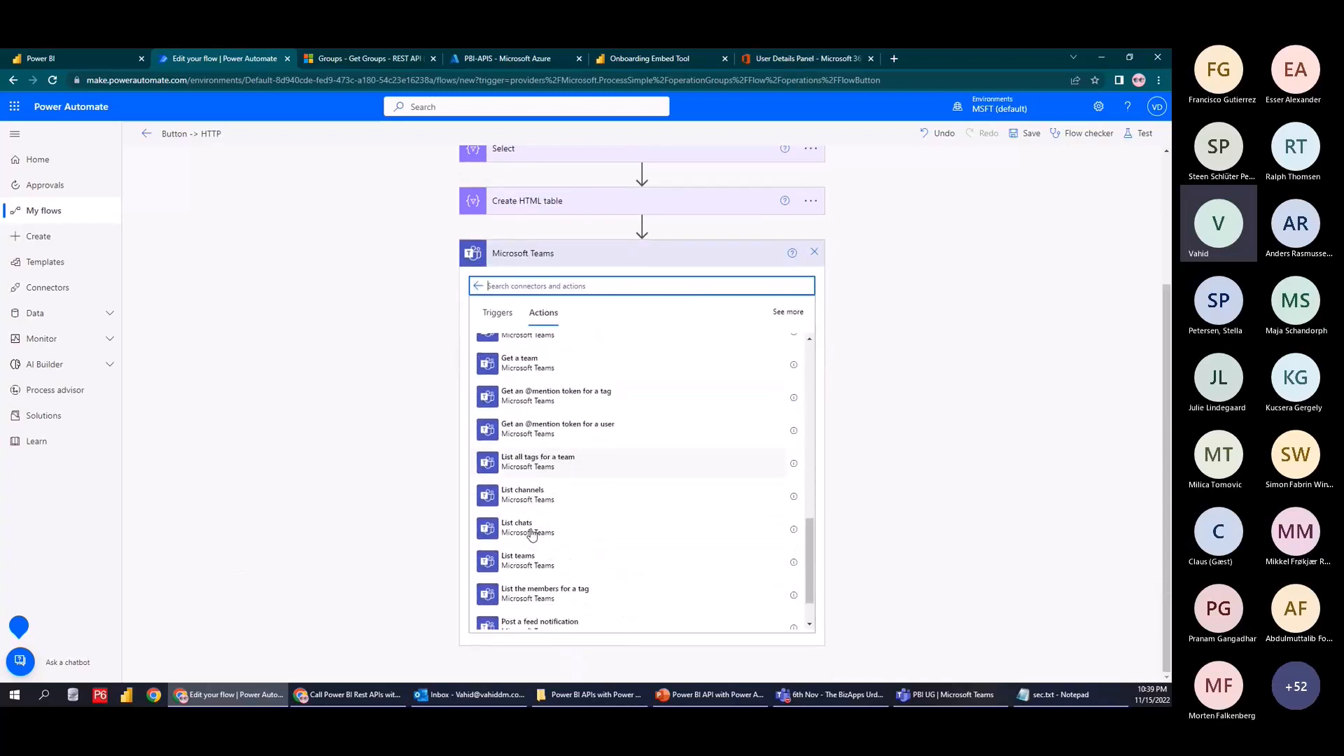
{"action": "scroll", "coordinate": [536, 533], "scroll_direction": "up", "scroll_amount": 5}
{"action": "type", "text": "pos"}
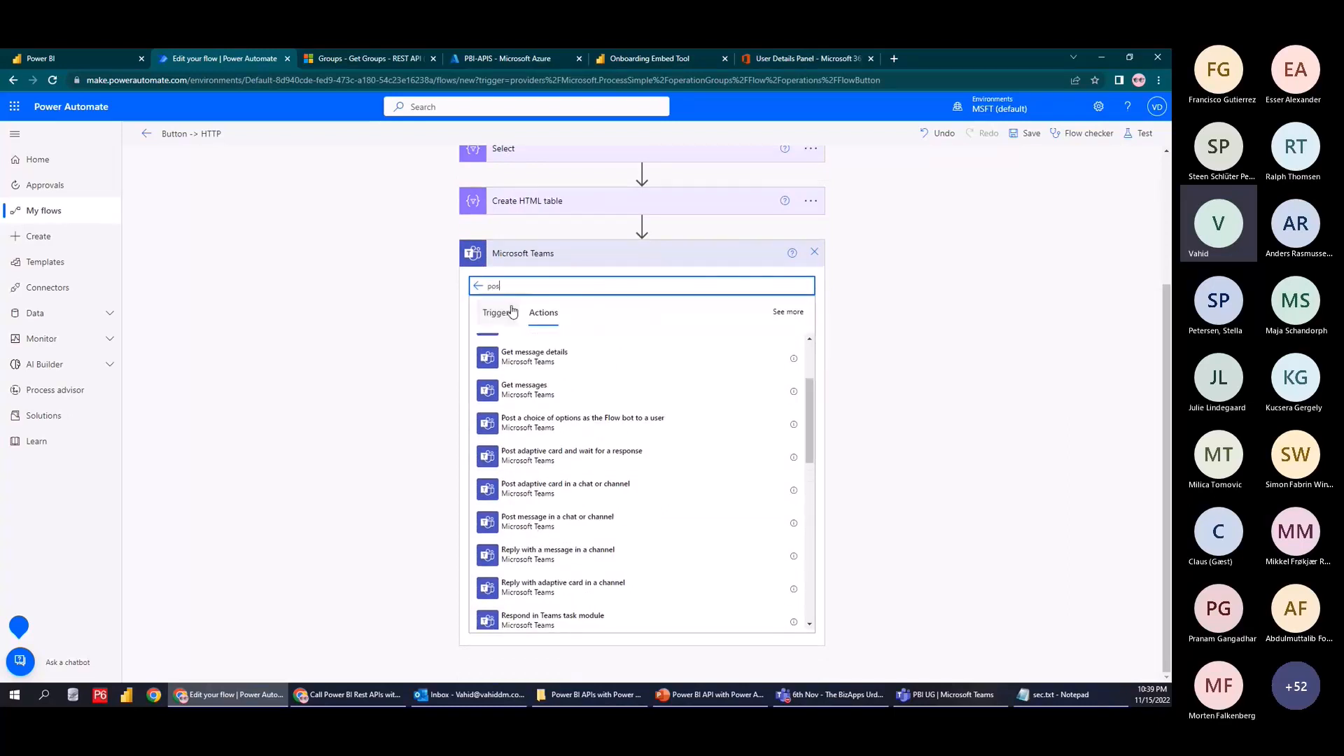
{"action": "type", "text": "t mess"}
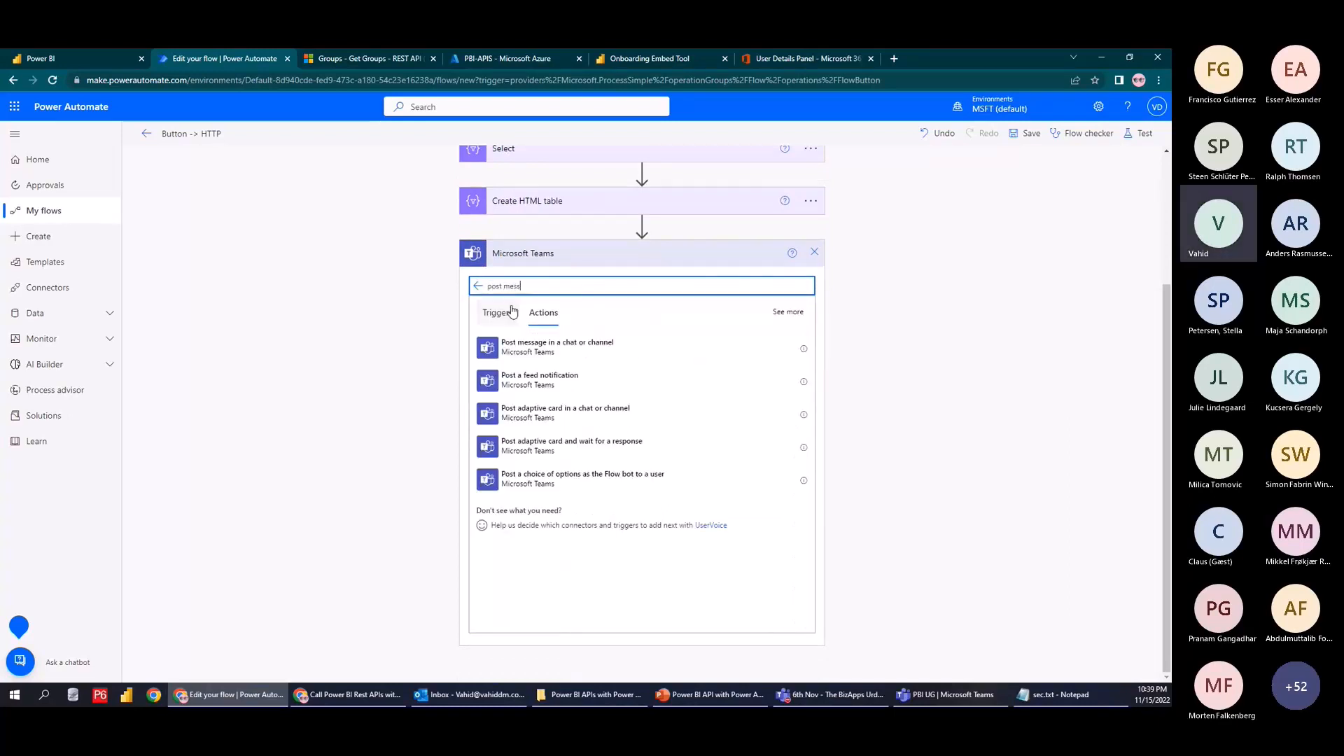
{"action": "left_click", "coordinate": [728, 366]}
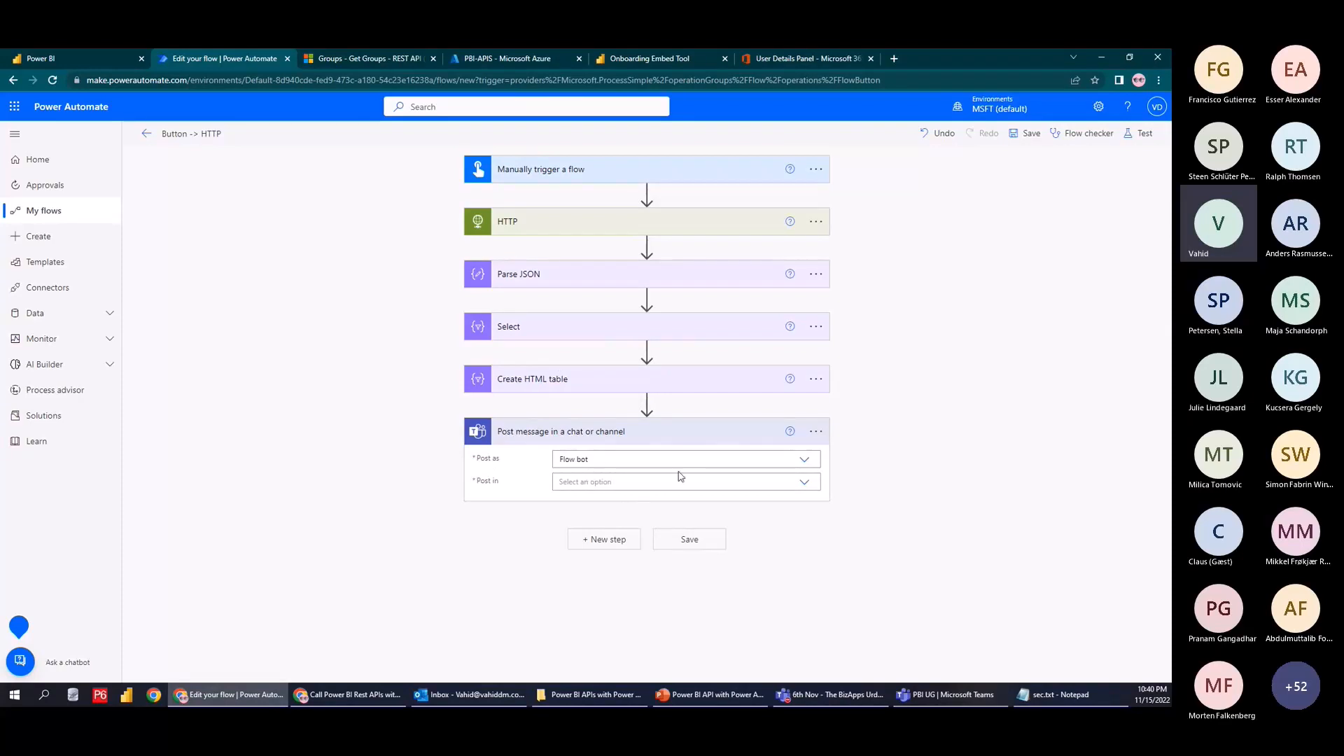
Review the Post as and Post in choices, keeping Flow bot as the sender
{"action": "left_click", "coordinate": [813, 490]}
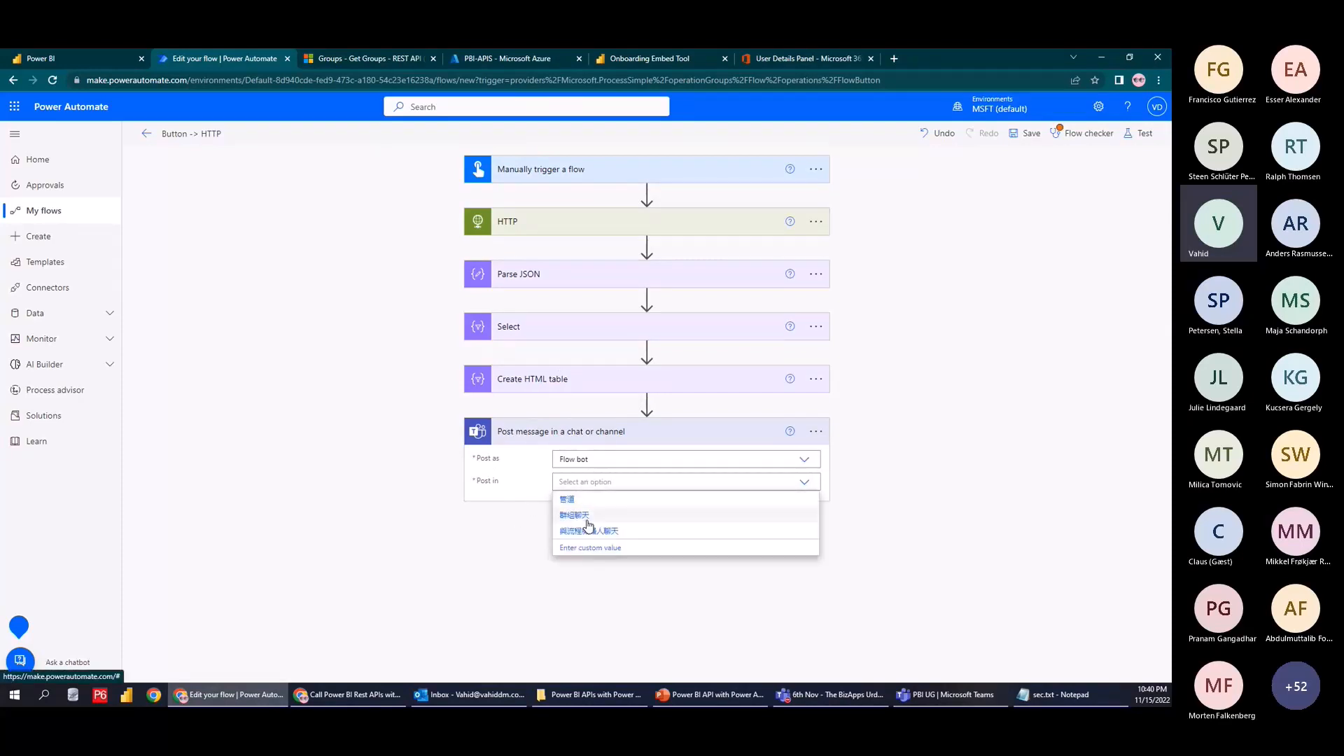
{"action": "left_click", "coordinate": [621, 488]}
{"action": "left_click", "coordinate": [805, 460]}
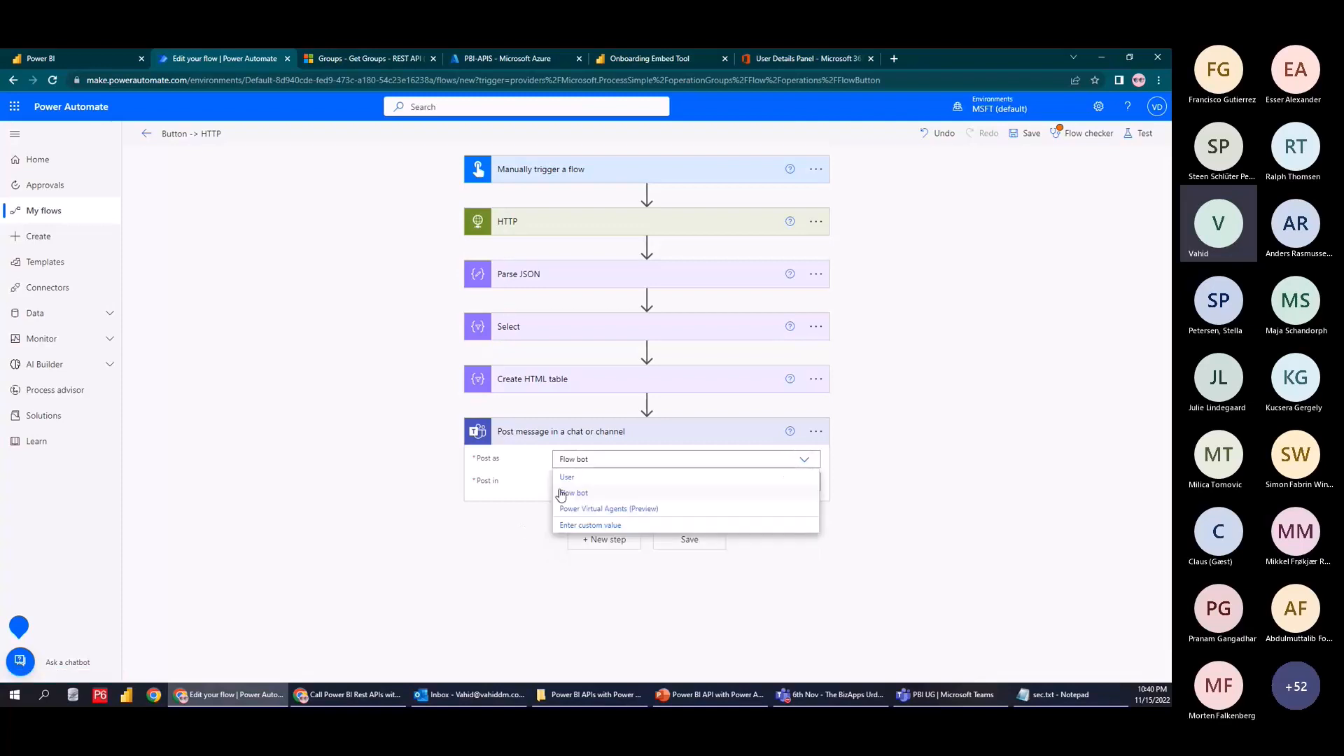
{"action": "left_click", "coordinate": [576, 493]}
{"action": "left_click", "coordinate": [804, 481]}
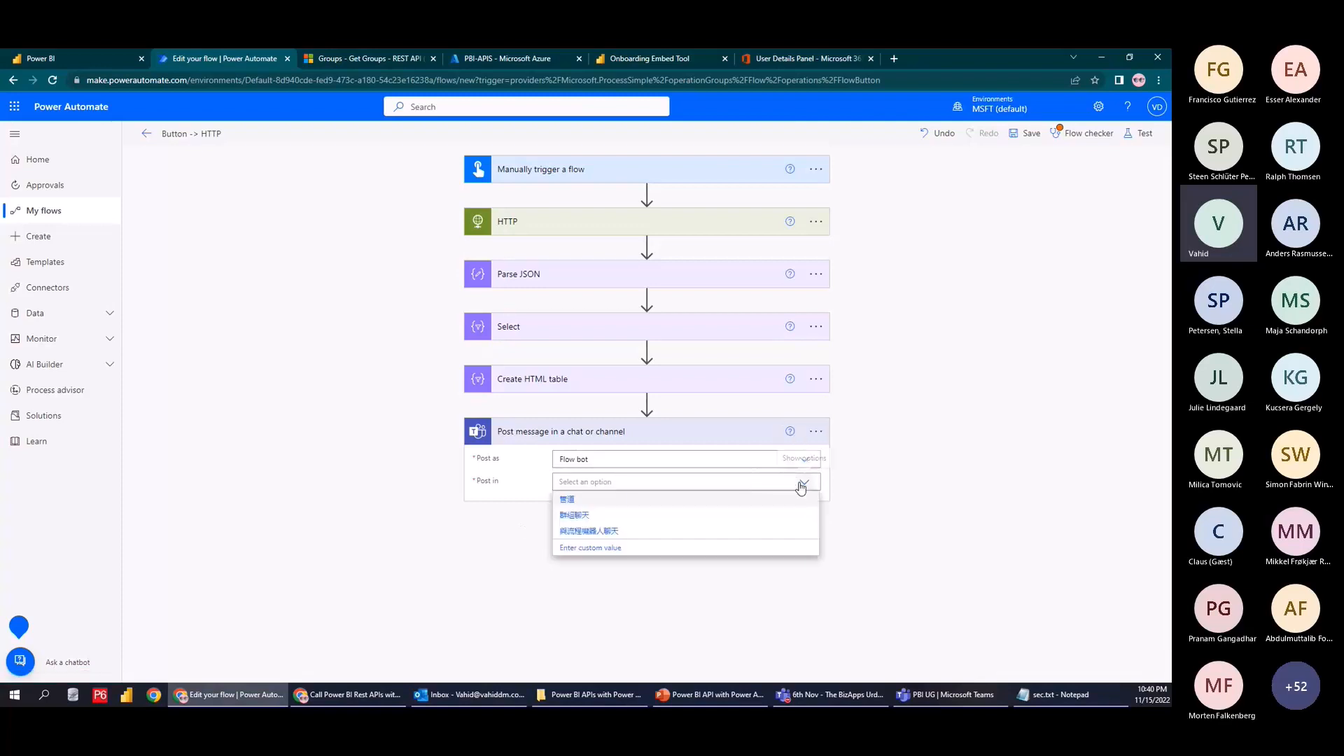
{"action": "left_click", "coordinate": [799, 466]}
{"action": "left_click", "coordinate": [801, 463]}
{"action": "left_click", "coordinate": [639, 491]}
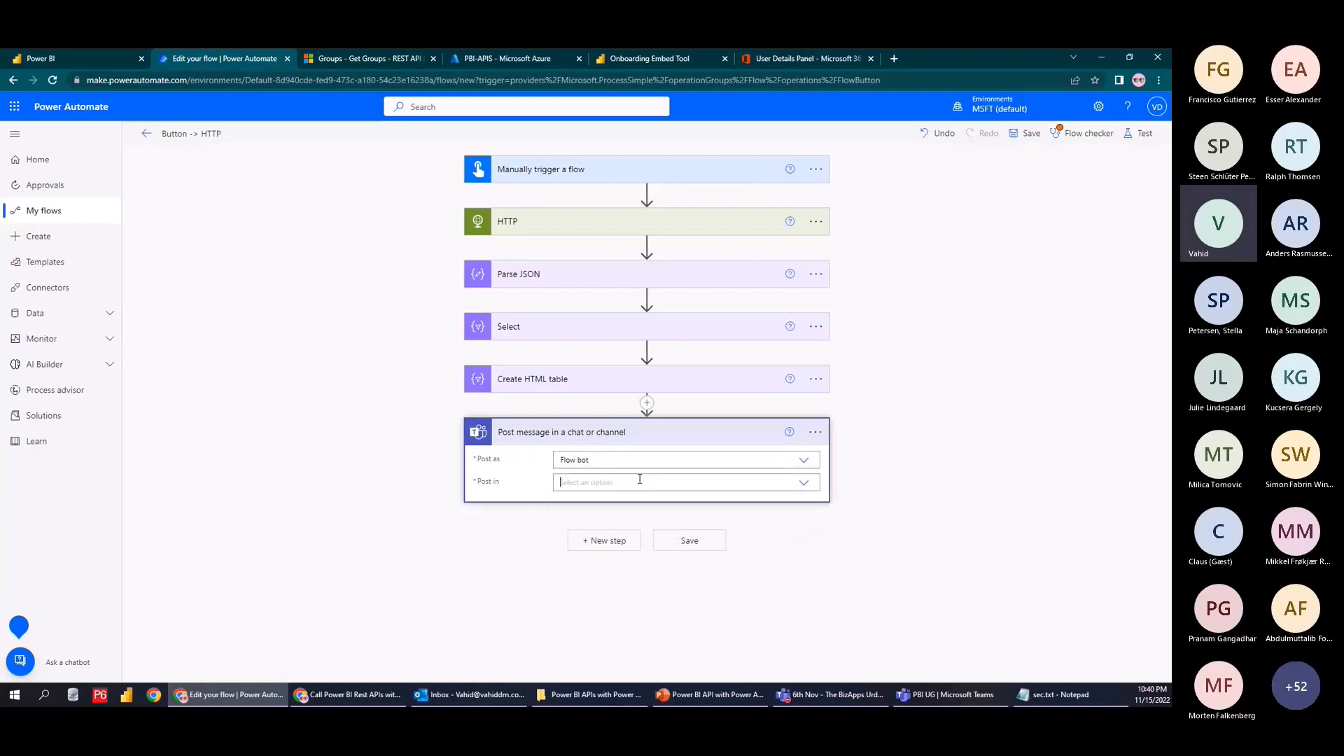
{"action": "left_click", "coordinate": [639, 481]}
{"action": "left_click", "coordinate": [801, 460]}
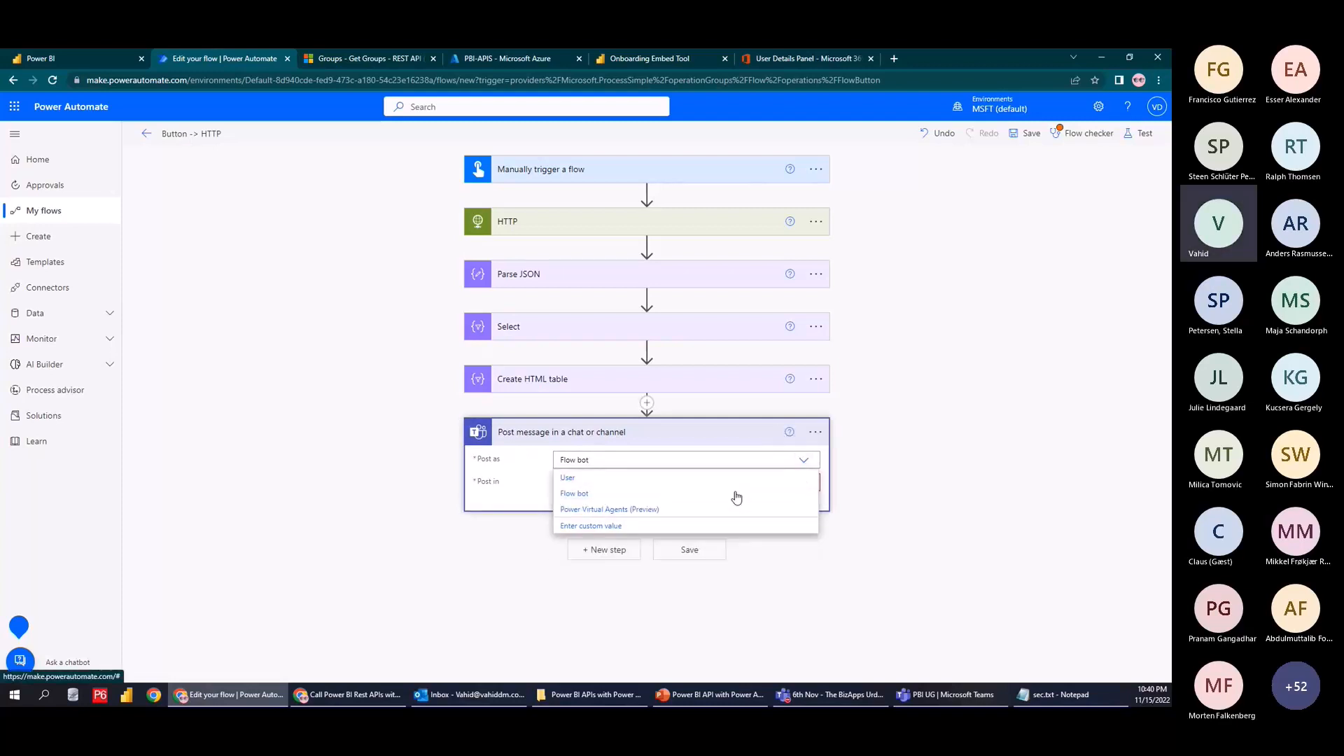
{"action": "left_click", "coordinate": [689, 495]}
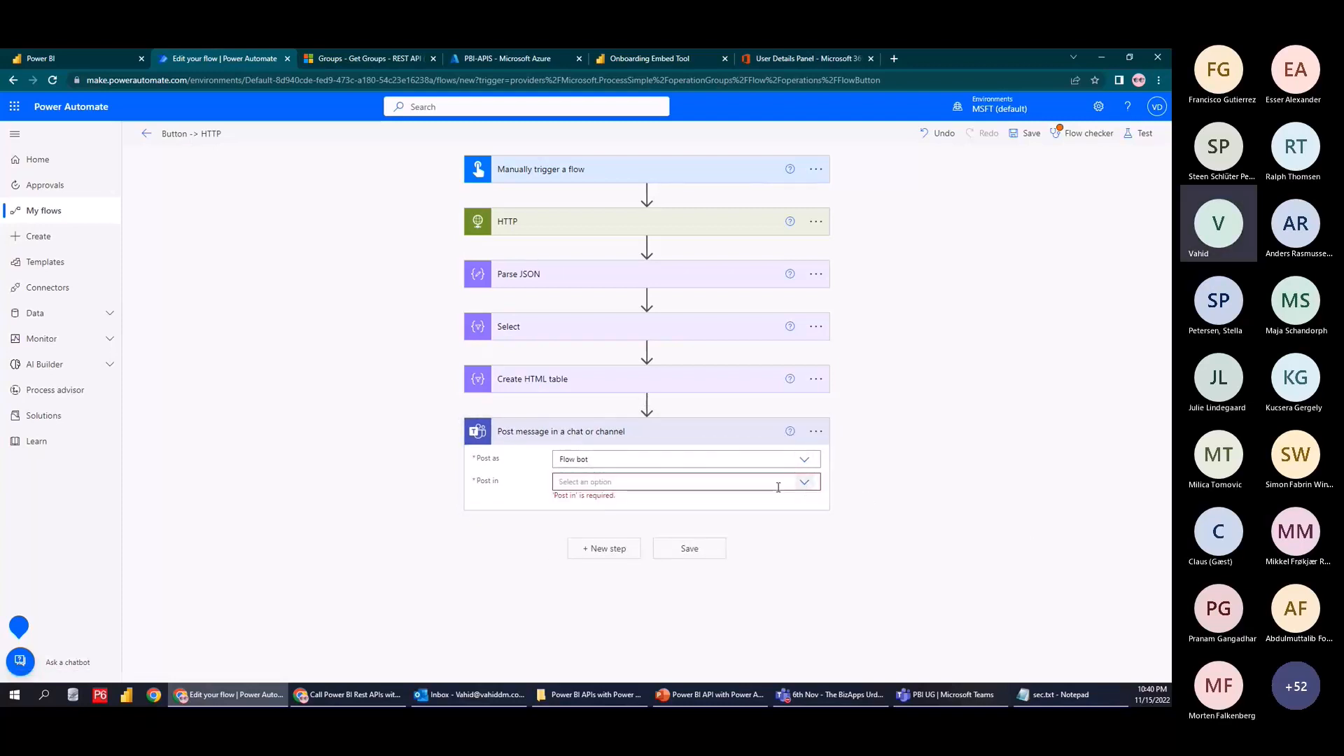
Set Post in to the chat with the flow bot (與流程機器人聊天) and select its text
{"action": "left_click", "coordinate": [803, 482]}
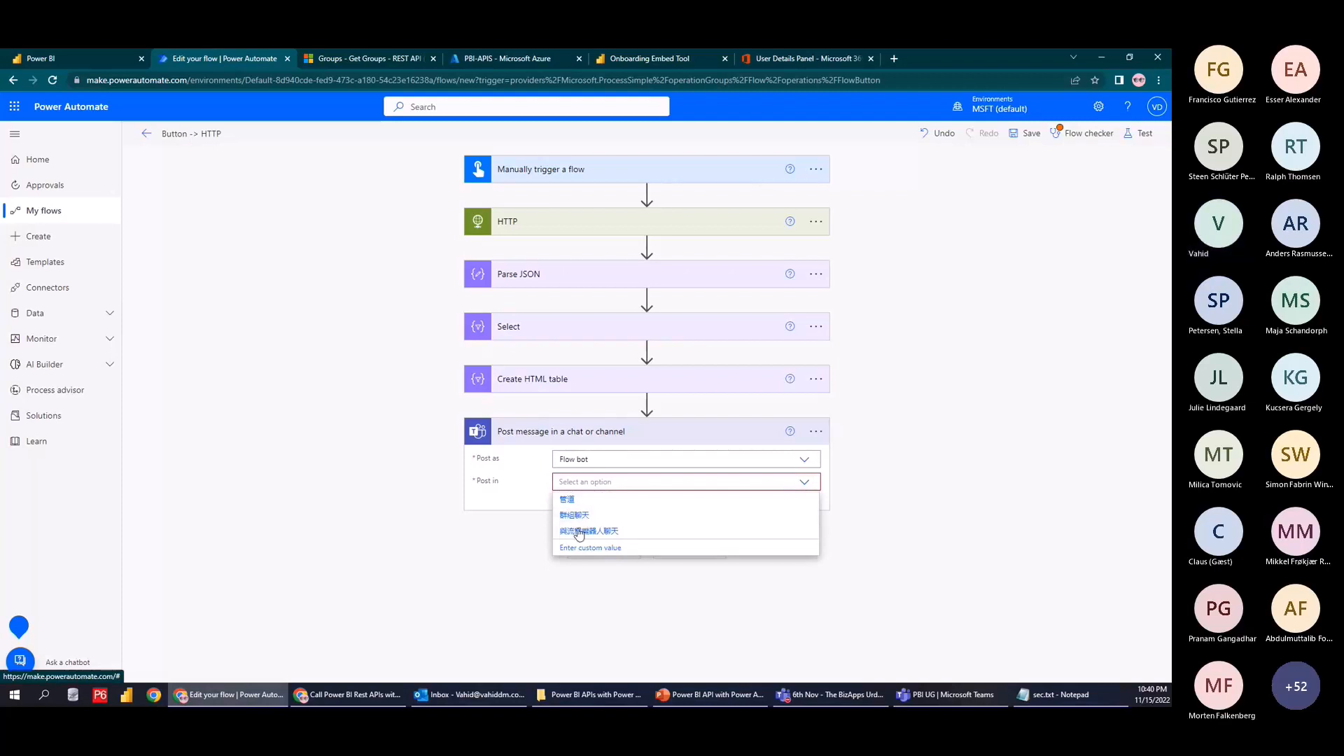
{"action": "left_click", "coordinate": [580, 531]}
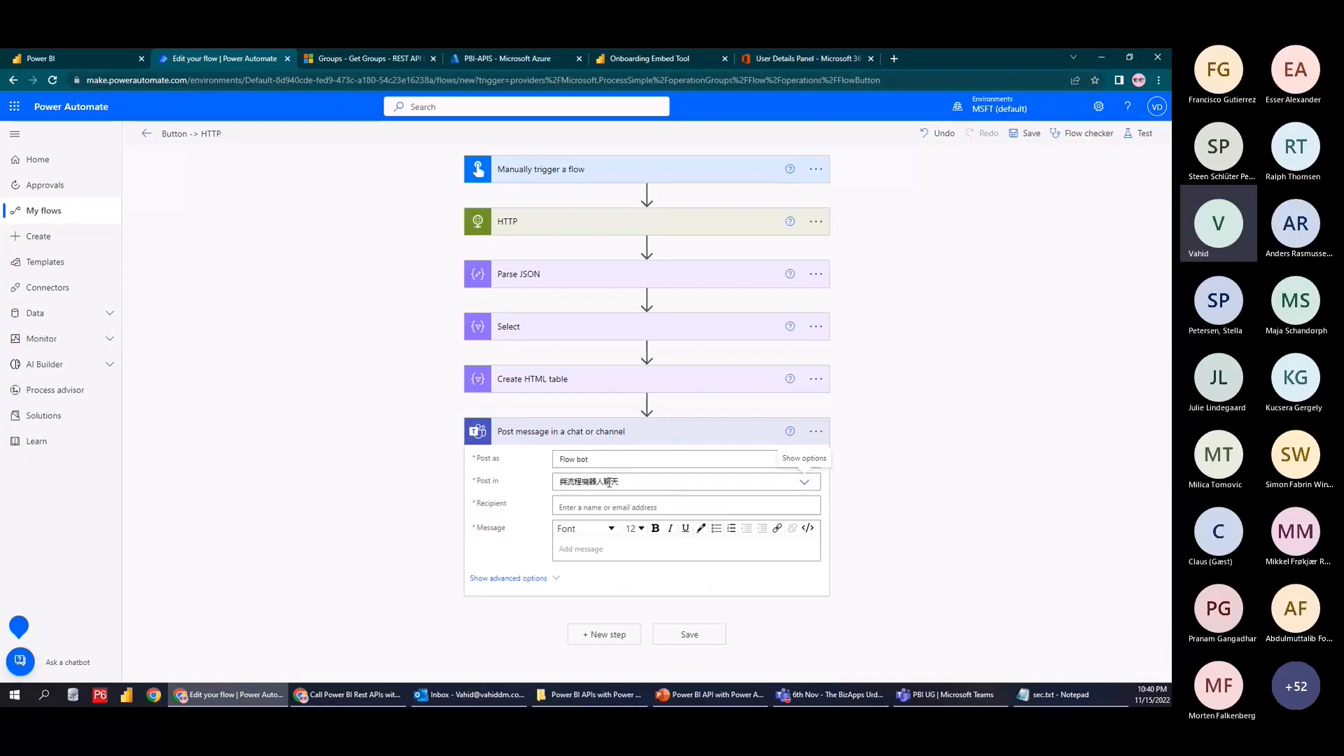
{"action": "left_click", "coordinate": [620, 500]}
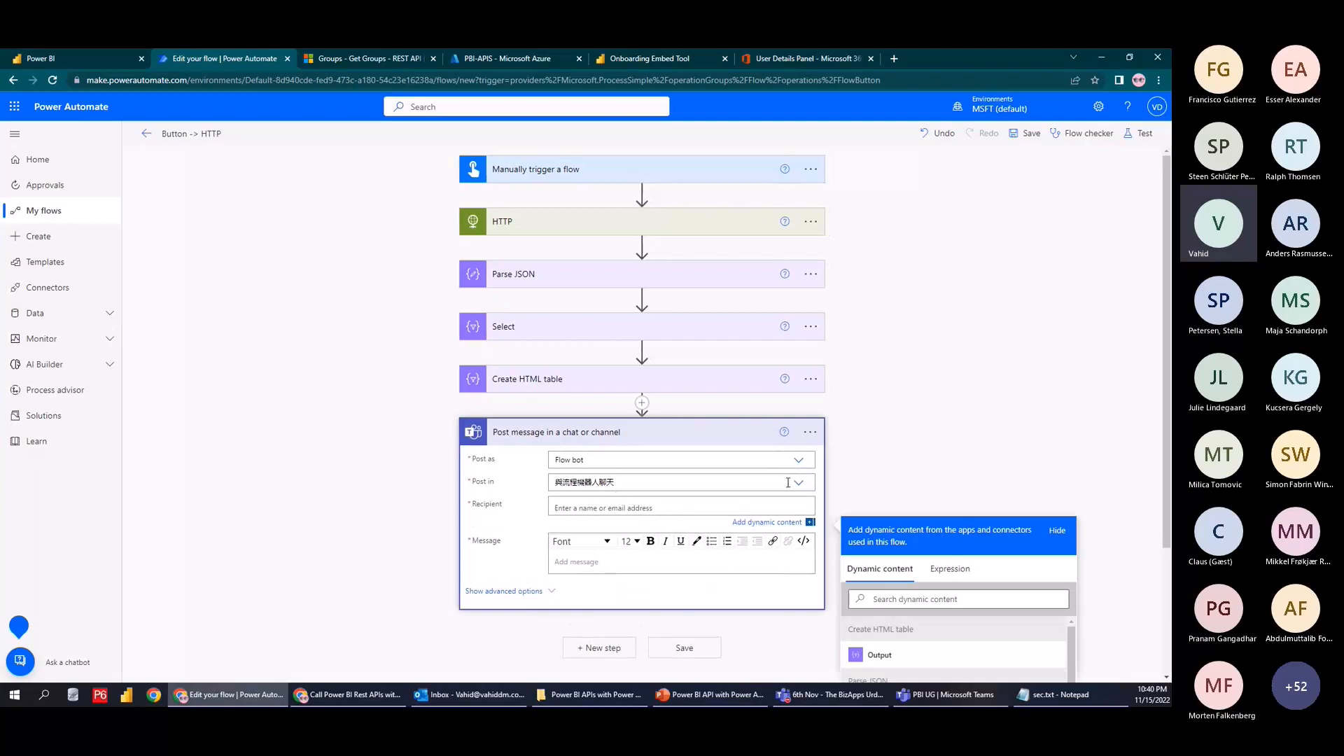
{"action": "left_click", "coordinate": [718, 482]}
{"action": "left_click", "coordinate": [798, 463]}
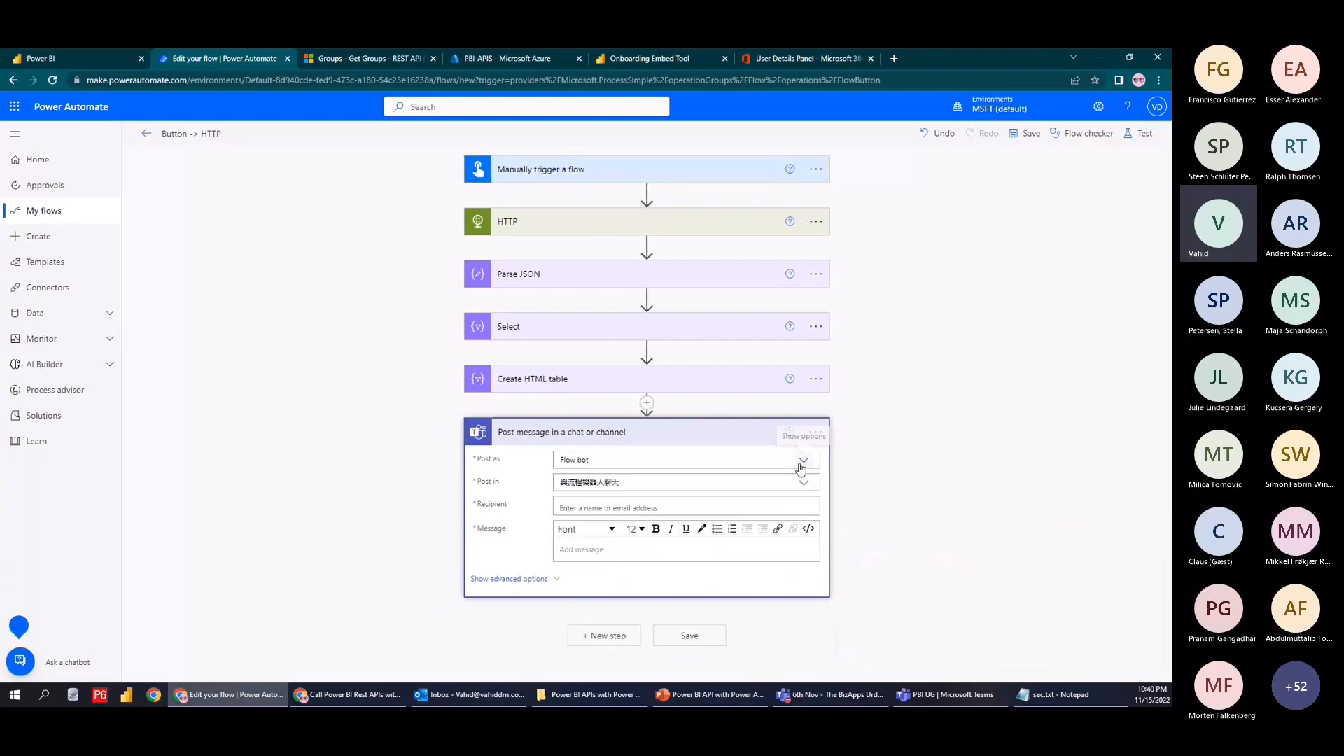
{"action": "left_click", "coordinate": [808, 486]}
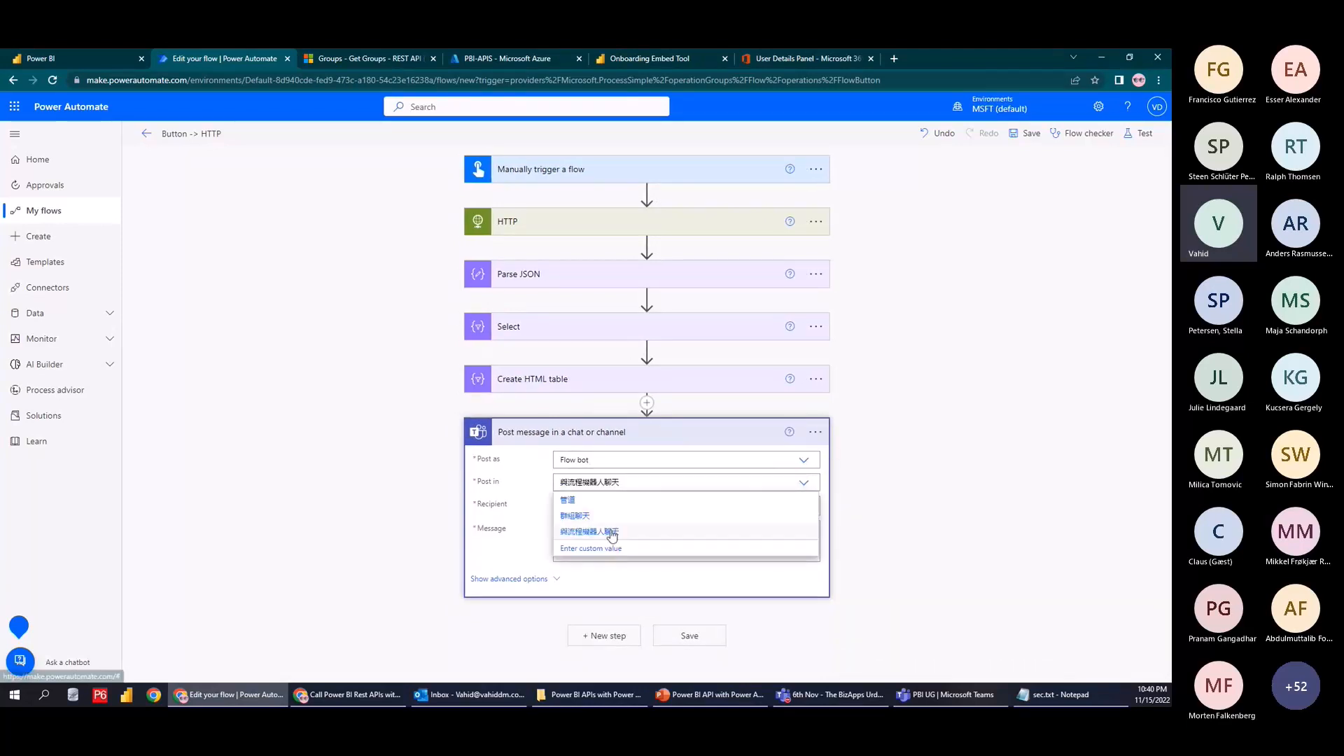
{"action": "left_click", "coordinate": [976, 511]}
{"action": "left_click", "coordinate": [688, 478]}
{"action": "key", "text": "ctrl+c"}
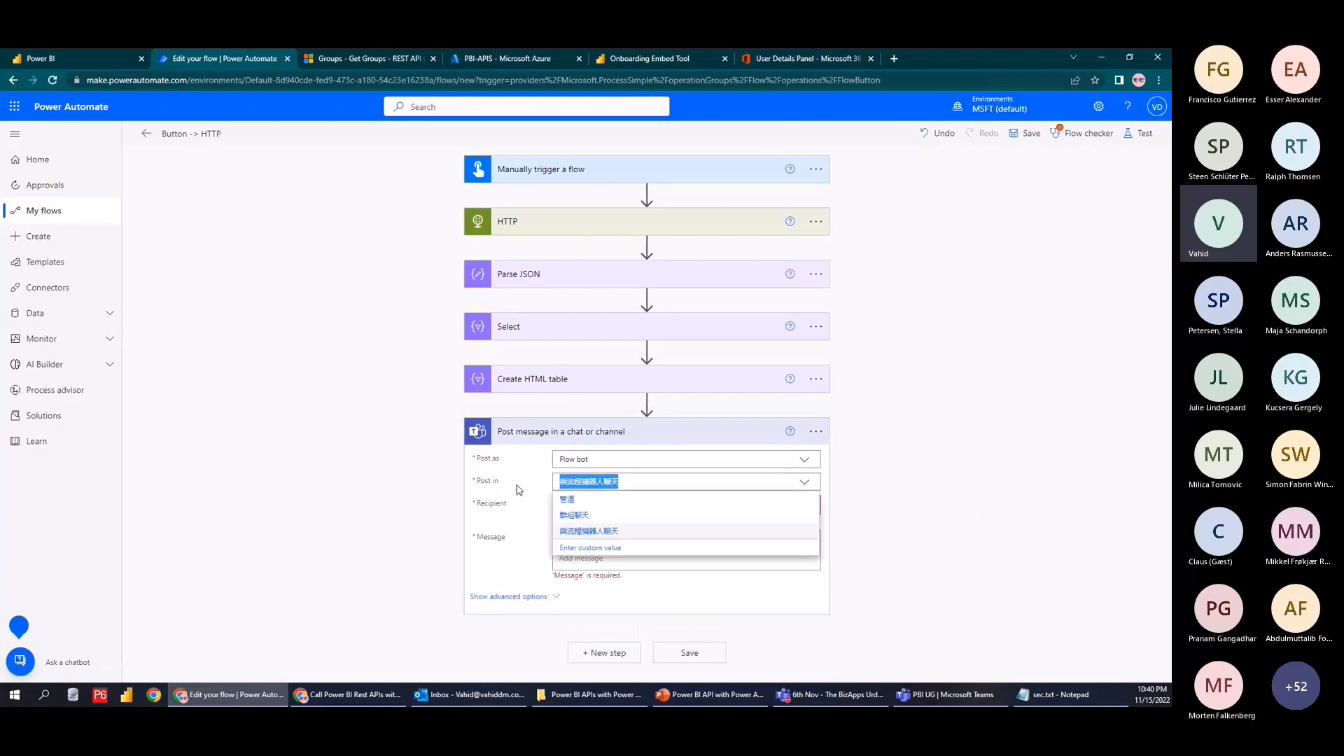
In a new tab, search 'trans' and translate 與流程機器人聊天 into English
{"action": "key", "text": "ctrl+t"}
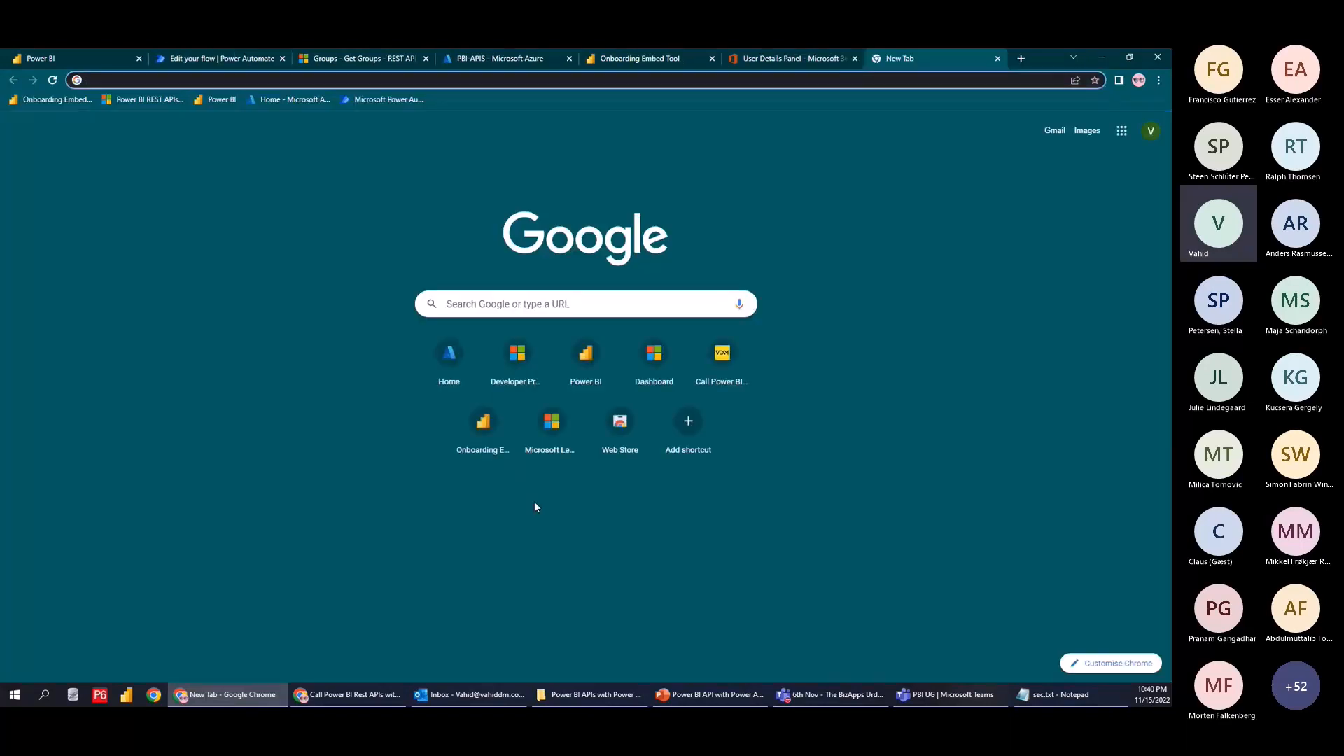
{"action": "type", "text": "trans"}
{"action": "key", "text": "Return"}
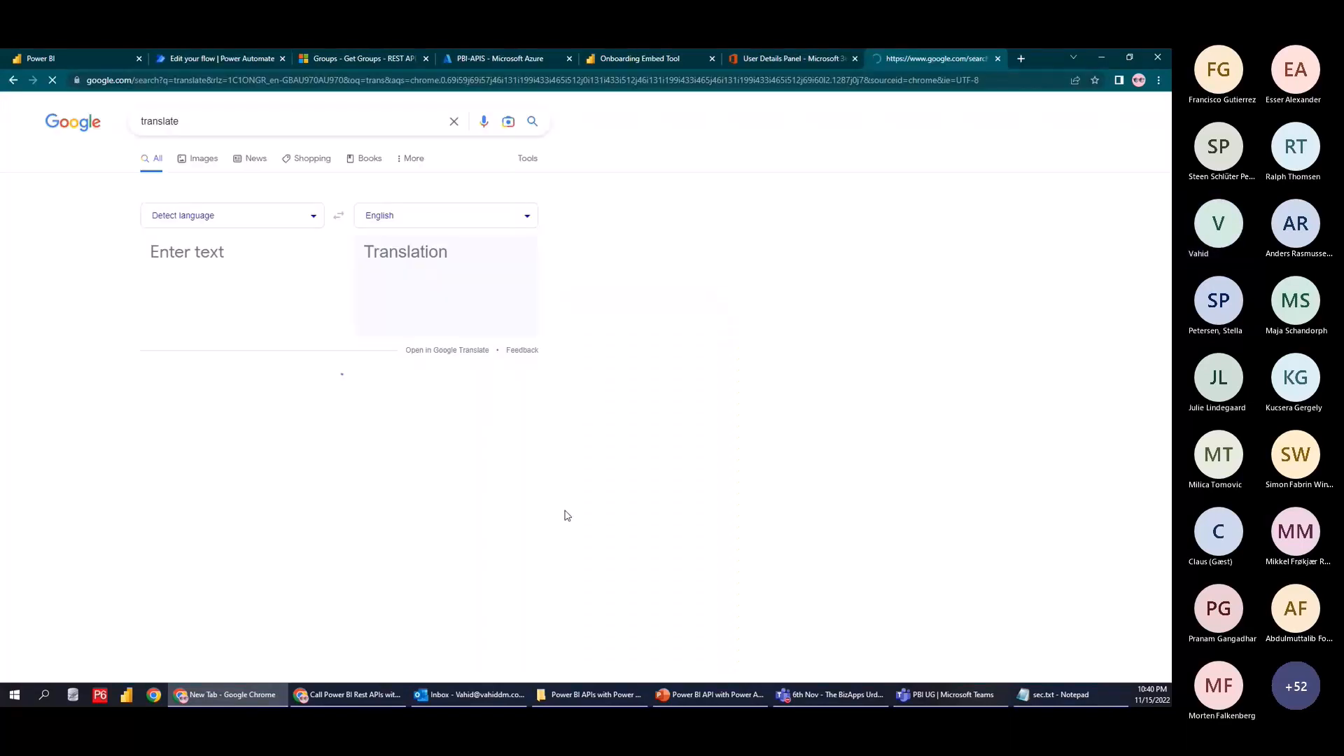
{"action": "left_click", "coordinate": [219, 263]}
{"action": "key", "text": "ctrl+v"}
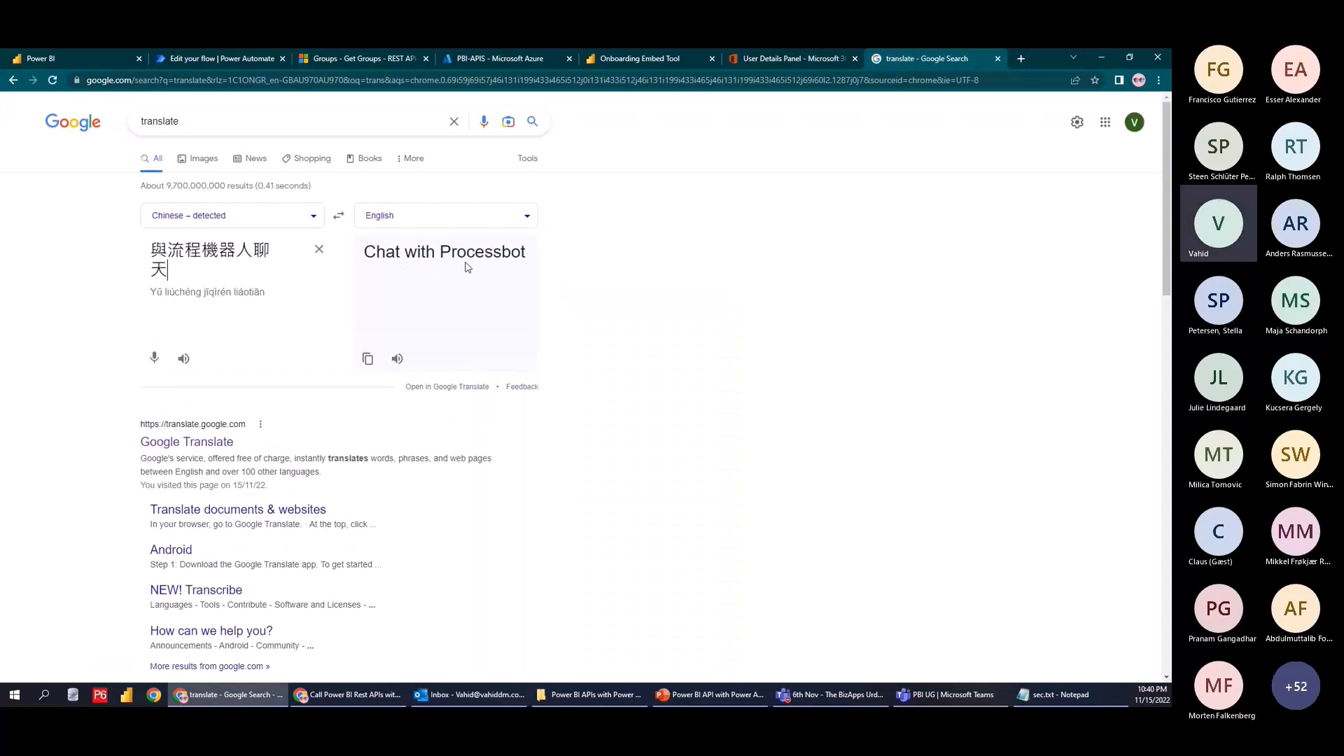
Pick the 群組聊天 option and translate it to English (group chat)
{"action": "left_click", "coordinate": [472, 61]}
{"action": "left_click", "coordinate": [278, 56]}
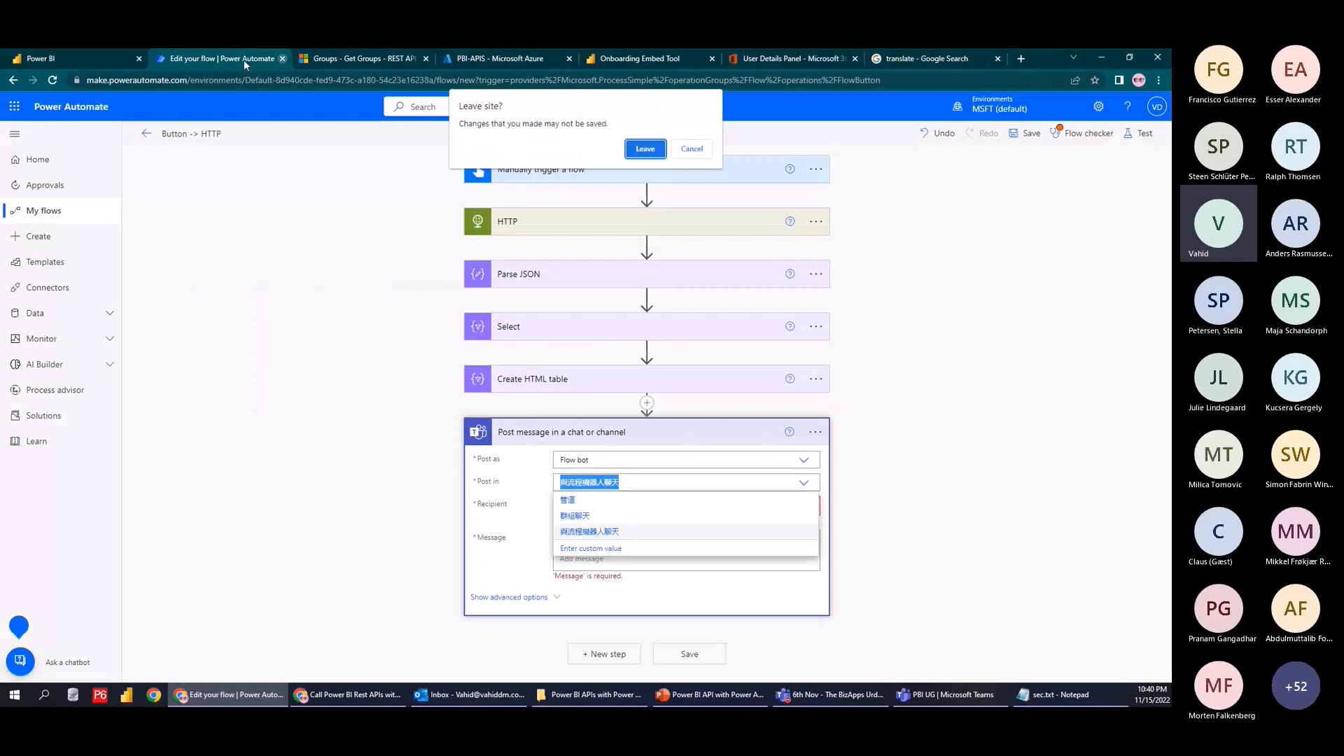
{"action": "left_click", "coordinate": [691, 147]}
{"action": "left_click", "coordinate": [575, 515]}
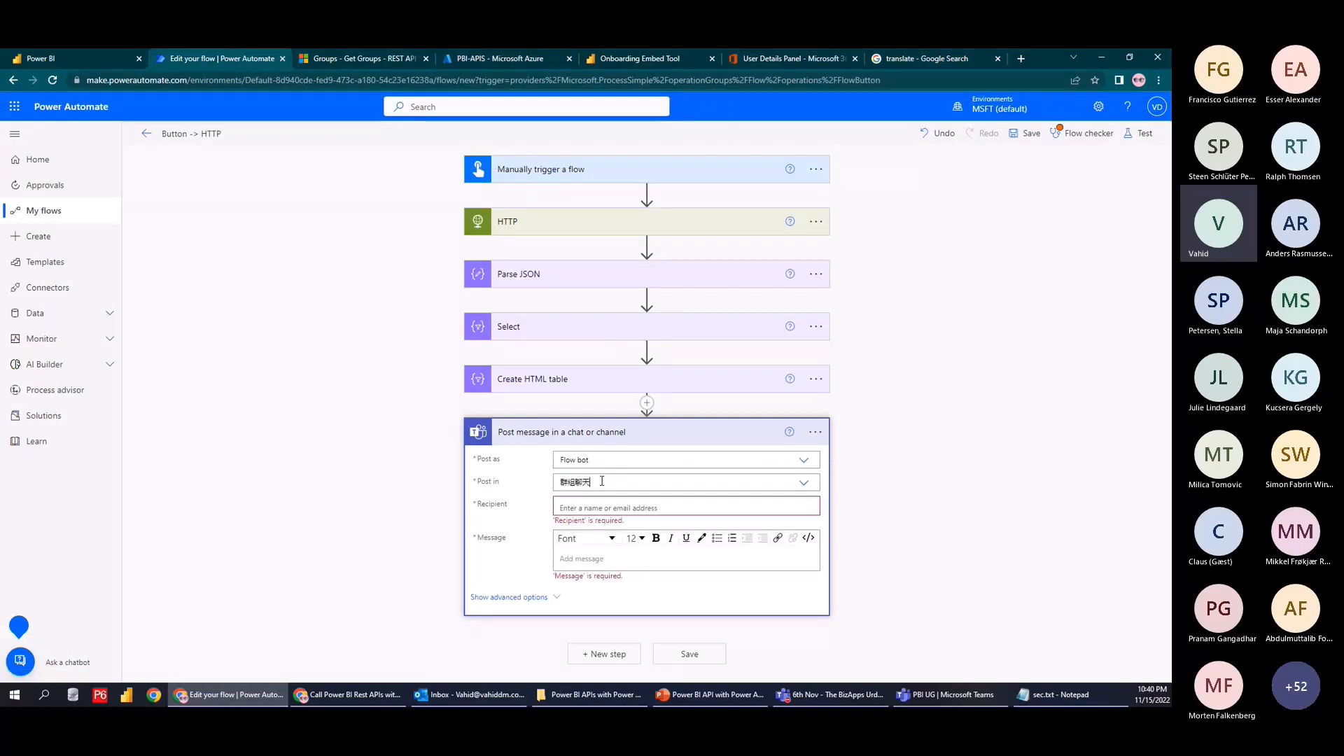
{"action": "left_click", "coordinate": [673, 482]}
{"action": "left_click", "coordinate": [912, 55]}
{"action": "type", "text": "群組聊天"}
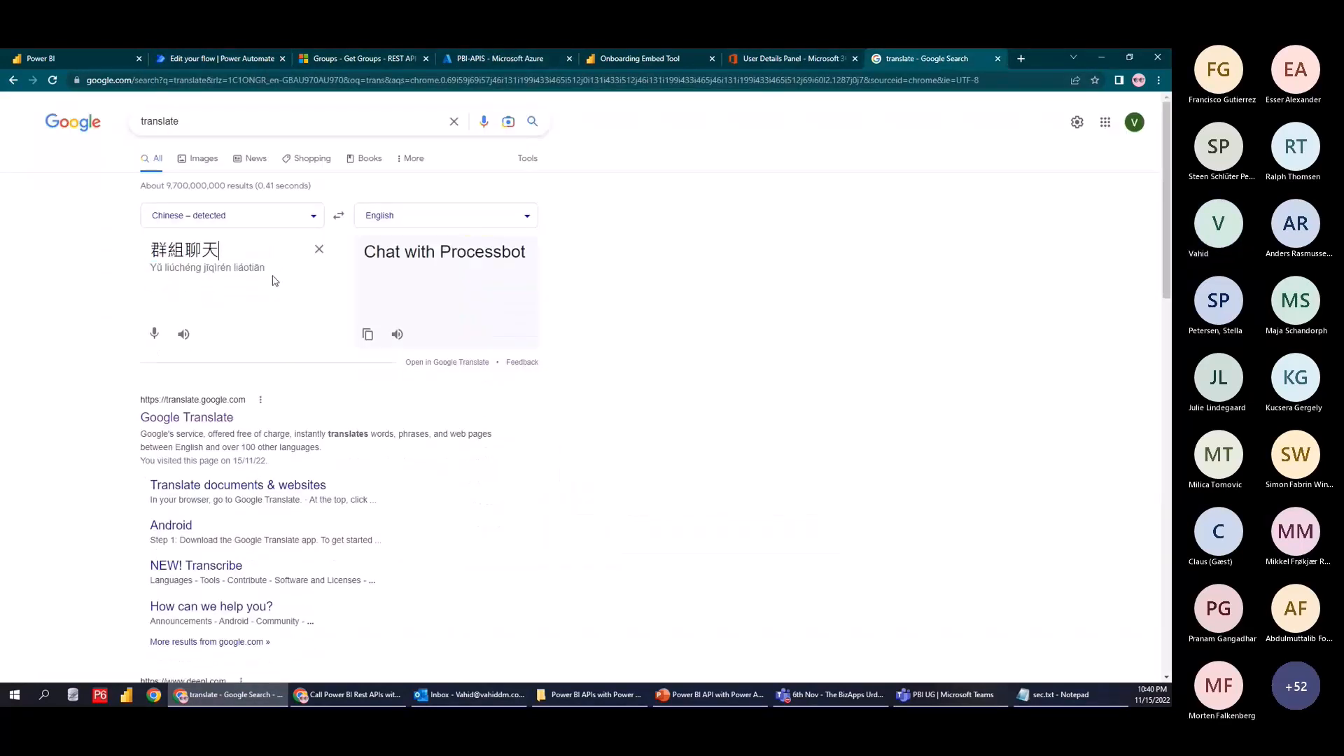
{"action": "left_click", "coordinate": [231, 59]}
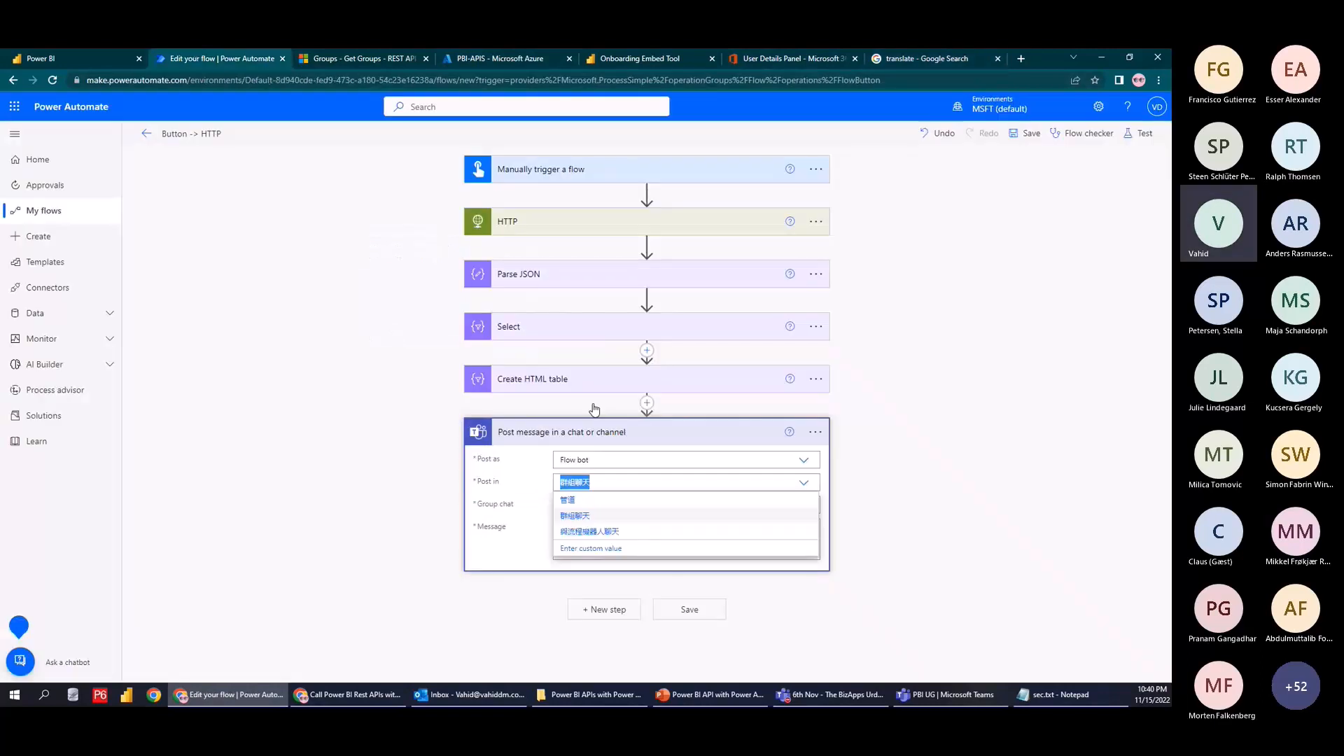
{"action": "left_click", "coordinate": [595, 516]}
Translate the 管道 option, then set Post in back to the chat with the flow bot
{"action": "left_click", "coordinate": [595, 504]}
{"action": "left_click", "coordinate": [803, 482]}
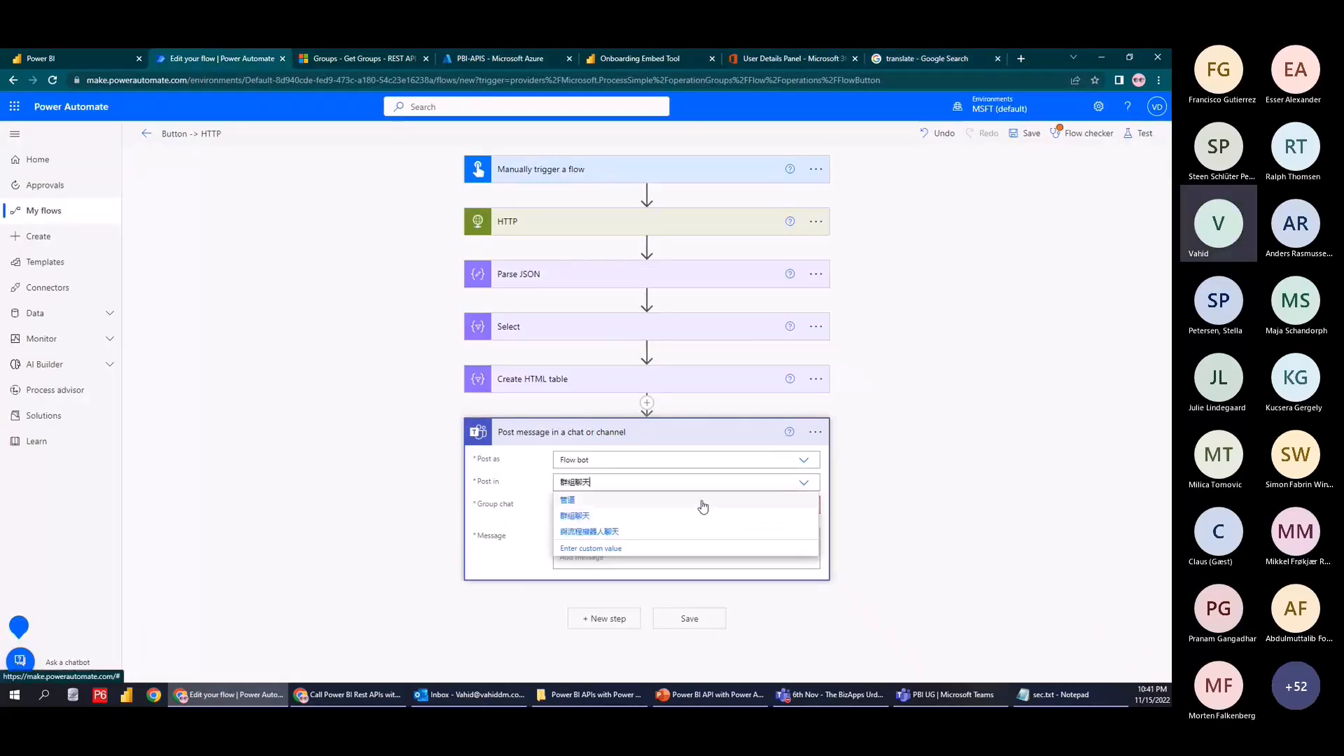
{"action": "left_click", "coordinate": [568, 500]}
{"action": "double_click", "coordinate": [568, 482]}
{"action": "type", "text": "群组聊天"}
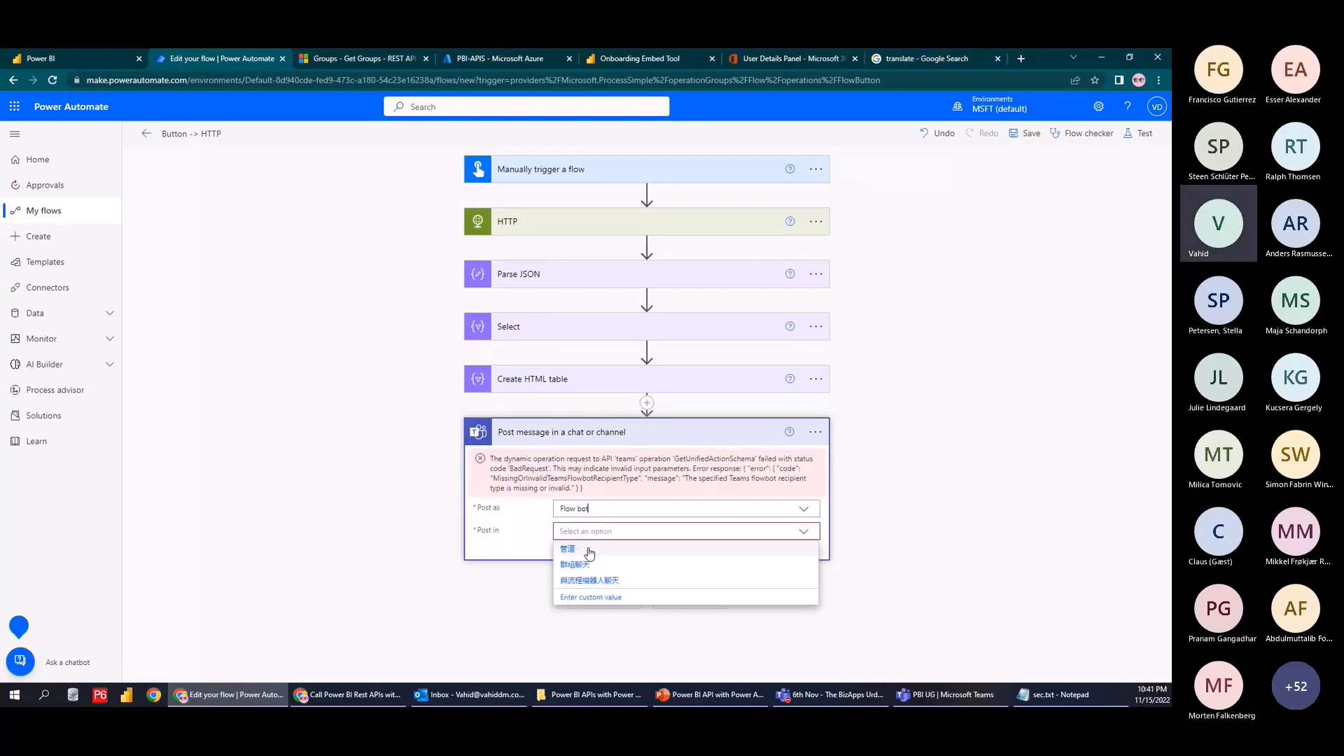
{"action": "left_click", "coordinate": [592, 549]}
{"action": "double_click", "coordinate": [608, 531]}
{"action": "key", "text": "ctrl+c"}
{"action": "left_click", "coordinate": [927, 59]}
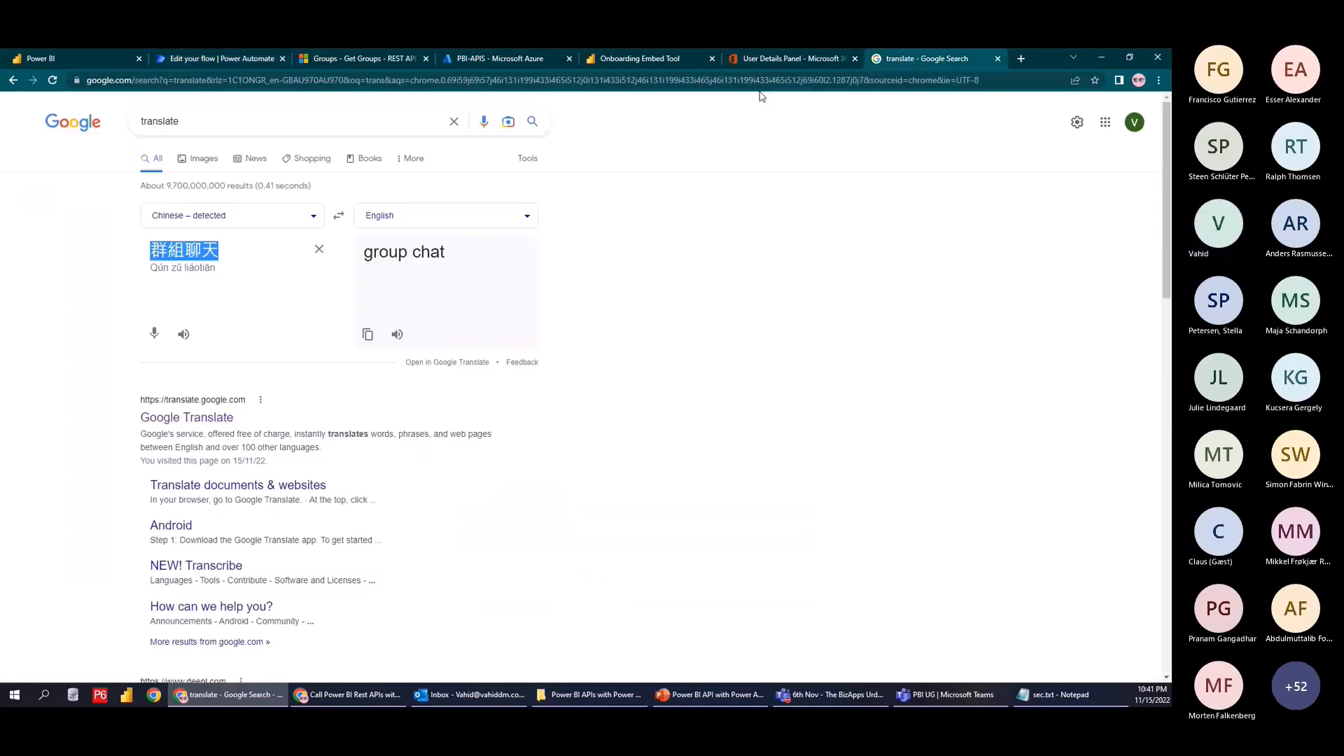
{"action": "key", "text": "ctrl+v"}
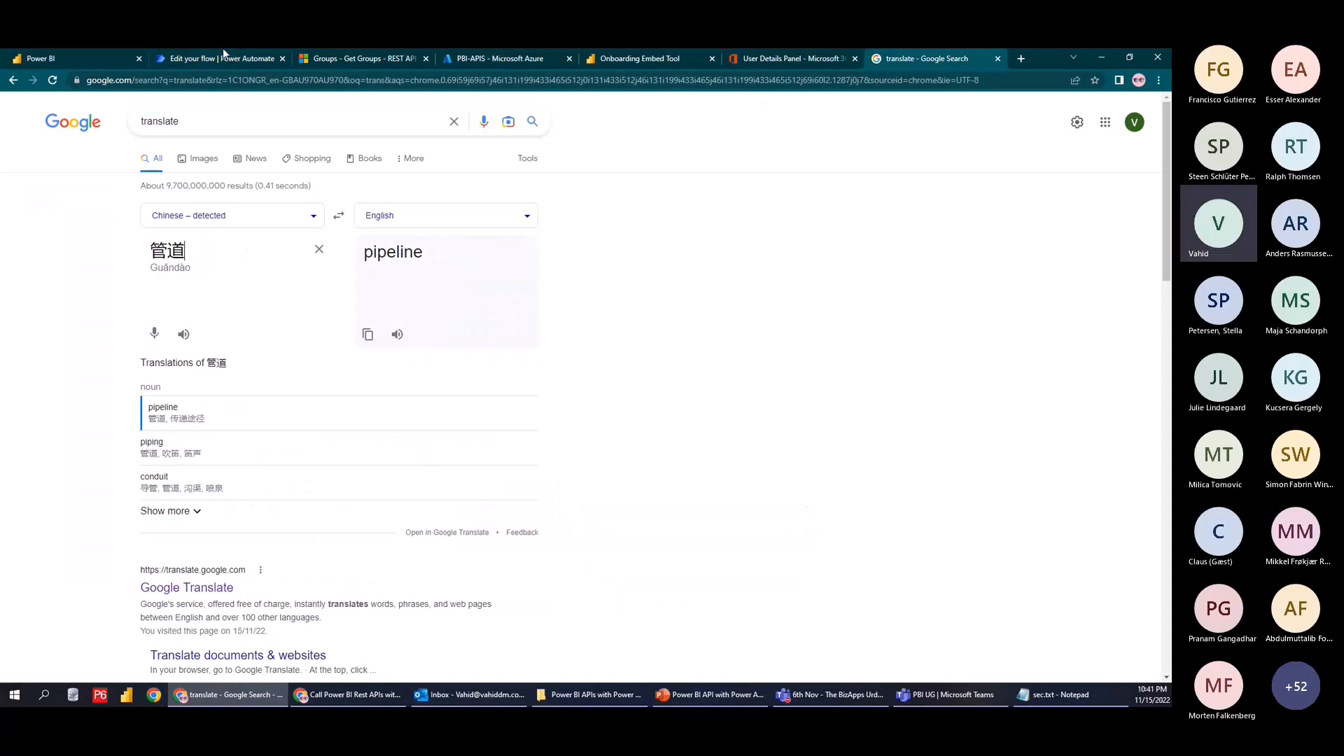
{"action": "left_click", "coordinate": [223, 56]}
{"action": "left_click", "coordinate": [612, 531]}
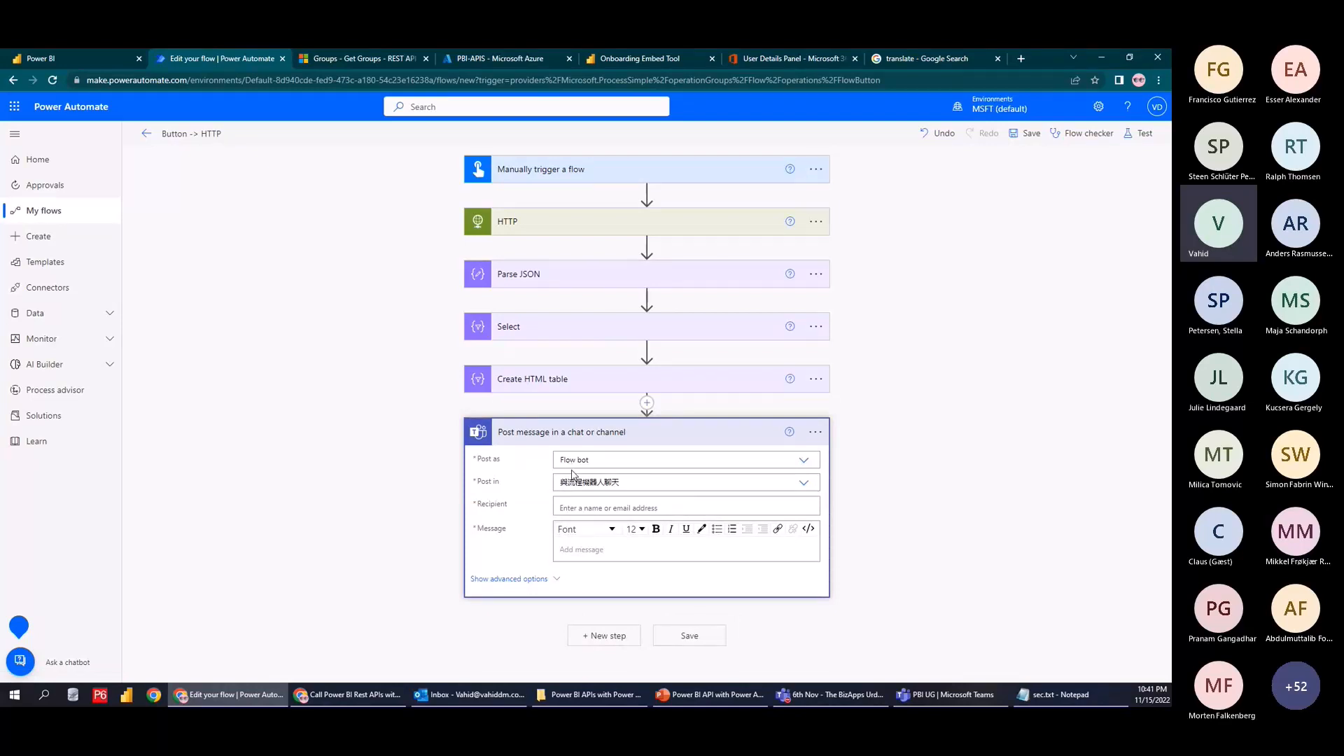
Set the Teams post's recipient to the user's own account from the suggested people
{"action": "left_click", "coordinate": [587, 509]}
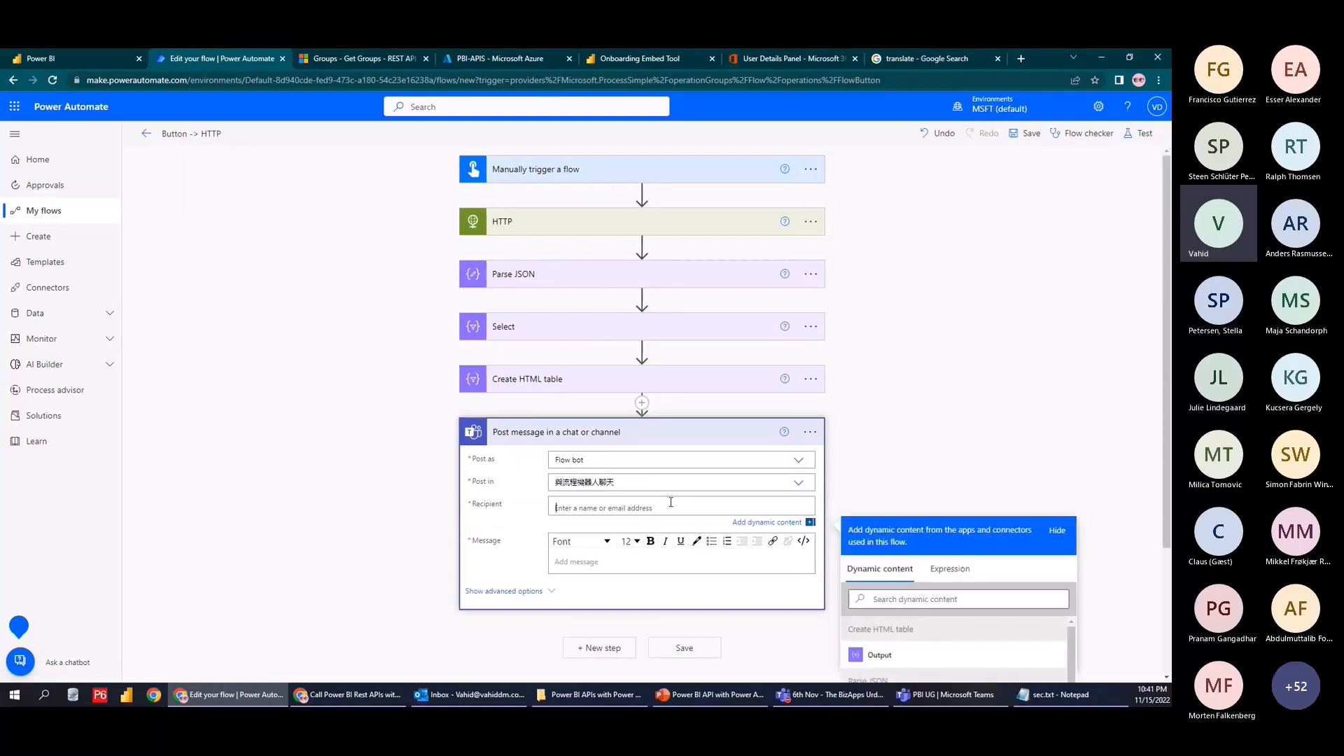
{"action": "scroll", "coordinate": [983, 440], "scroll_direction": "down", "scroll_amount": 1}
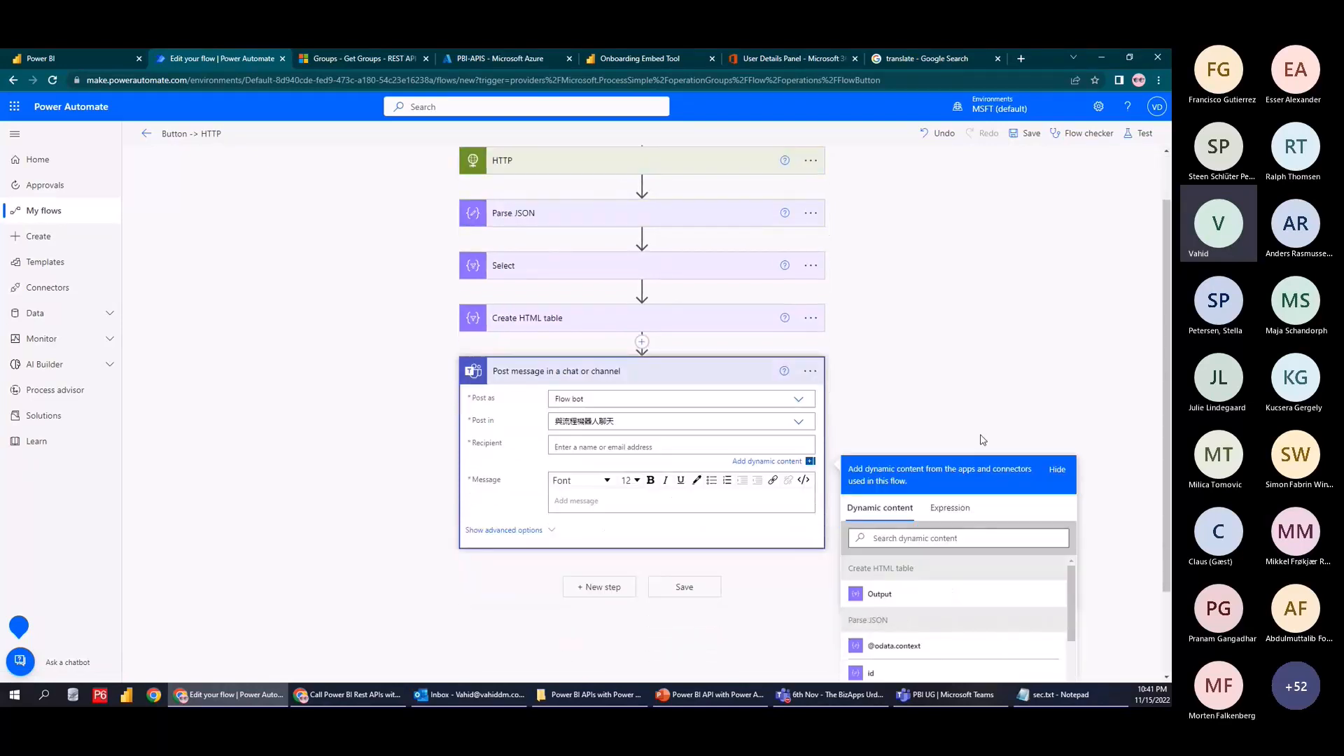
{"action": "scroll", "coordinate": [983, 440], "scroll_direction": "down", "scroll_amount": 1}
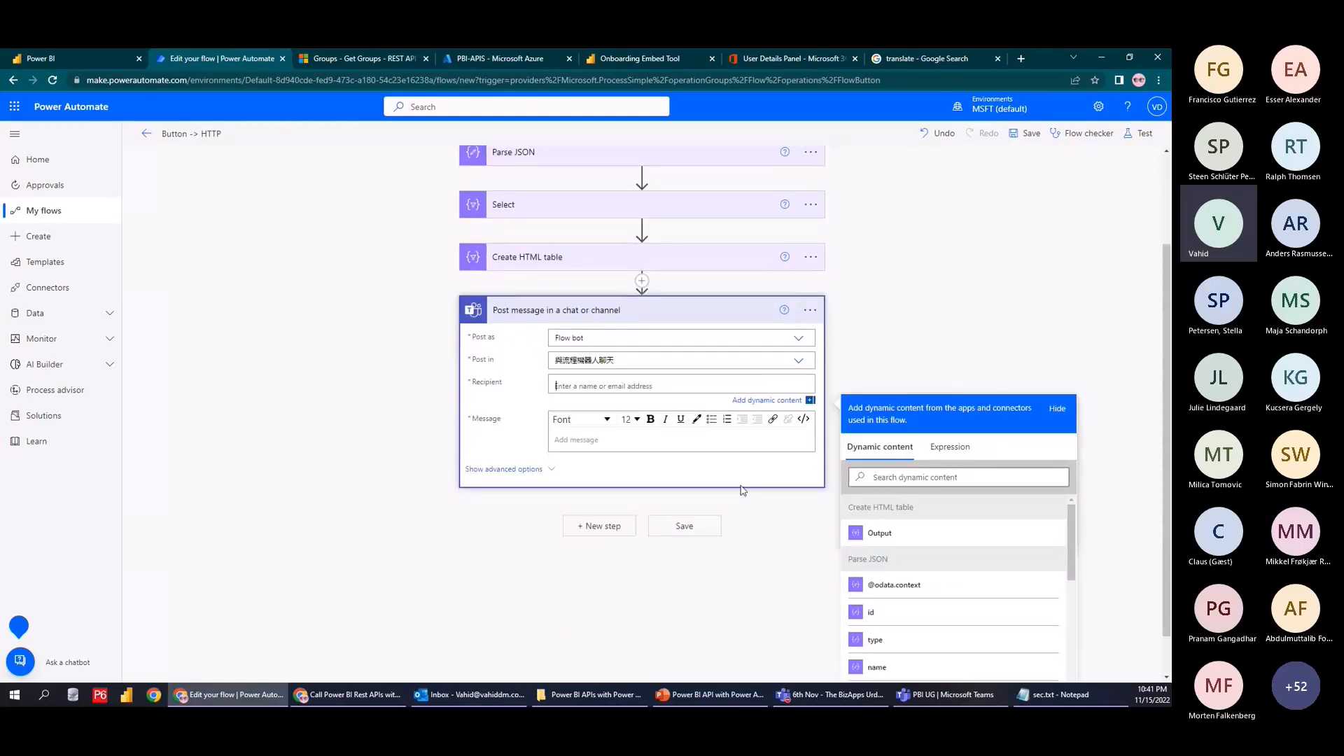
{"action": "scroll", "coordinate": [960, 600], "scroll_direction": "down", "scroll_amount": 1}
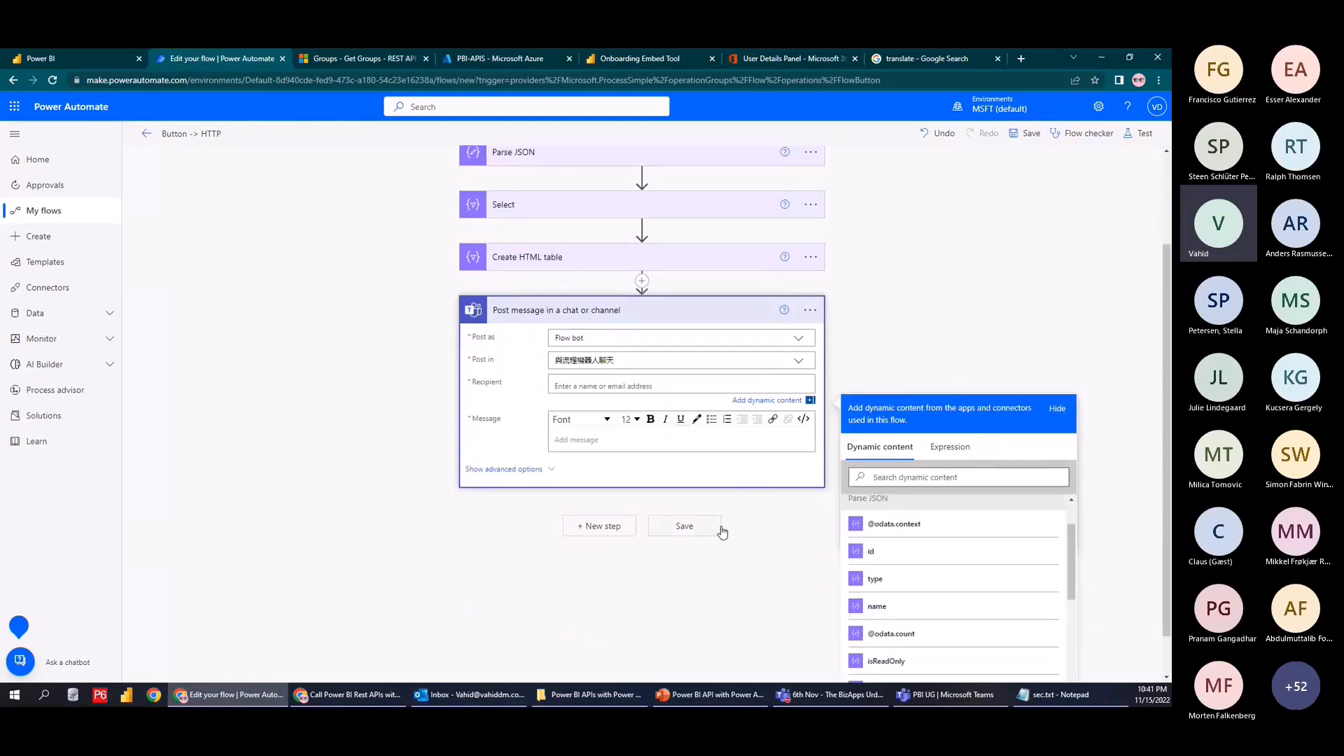
{"action": "type", "text": "vahid"}
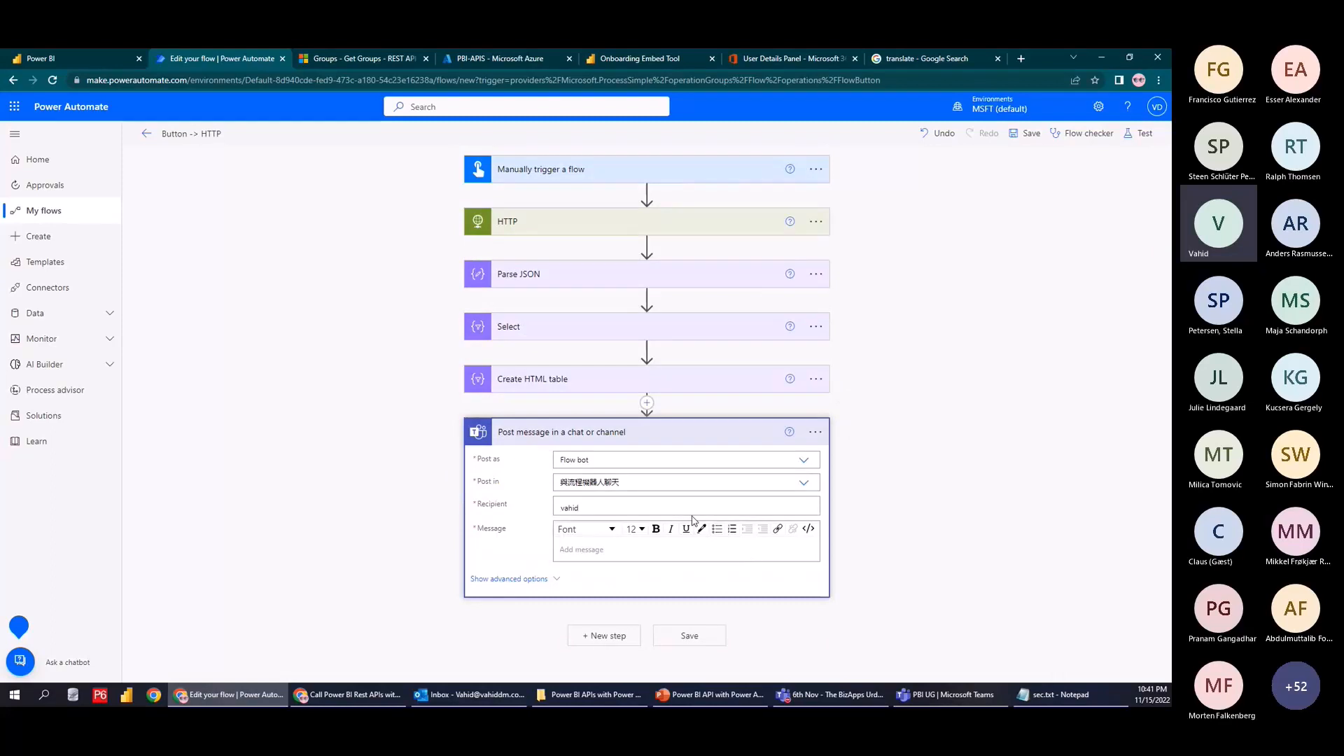
{"action": "left_click", "coordinate": [581, 527]}
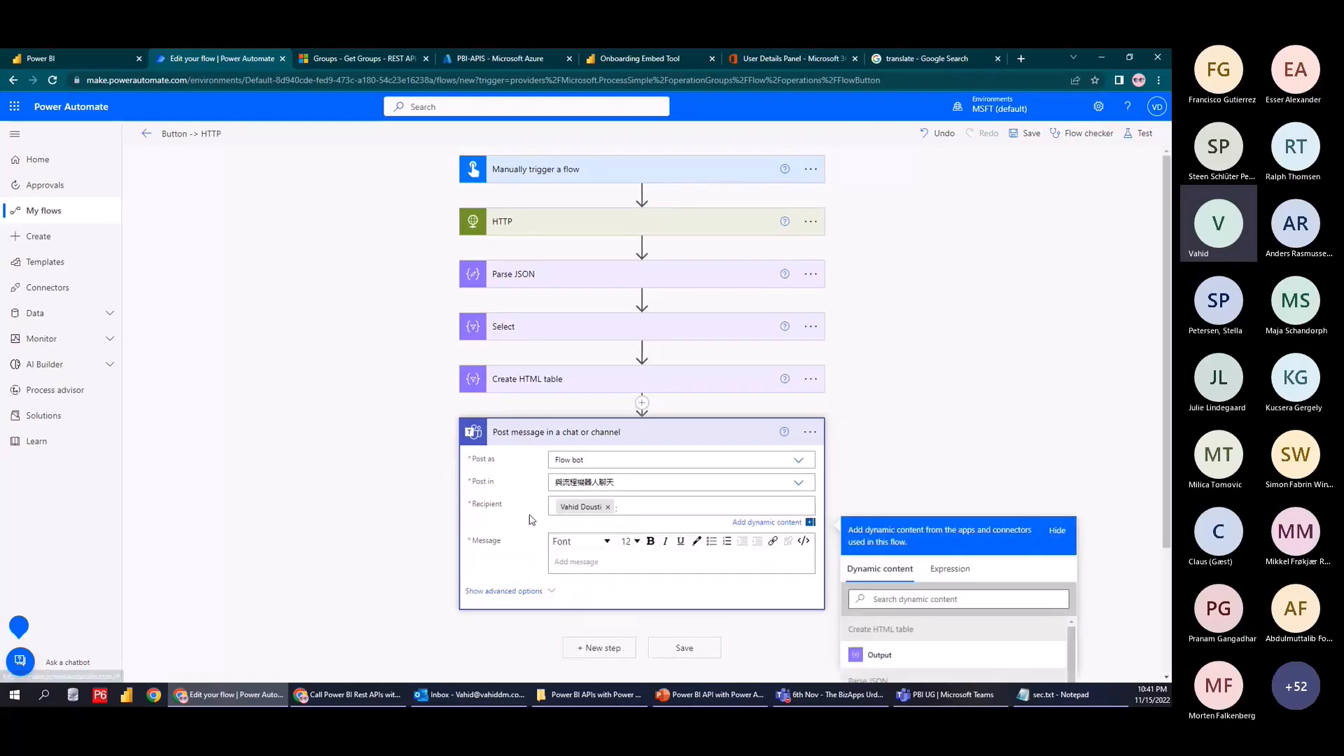
Use the HTML table Output as the message body, then open Microsoft Teams in a new tab
{"action": "left_click", "coordinate": [584, 561]}
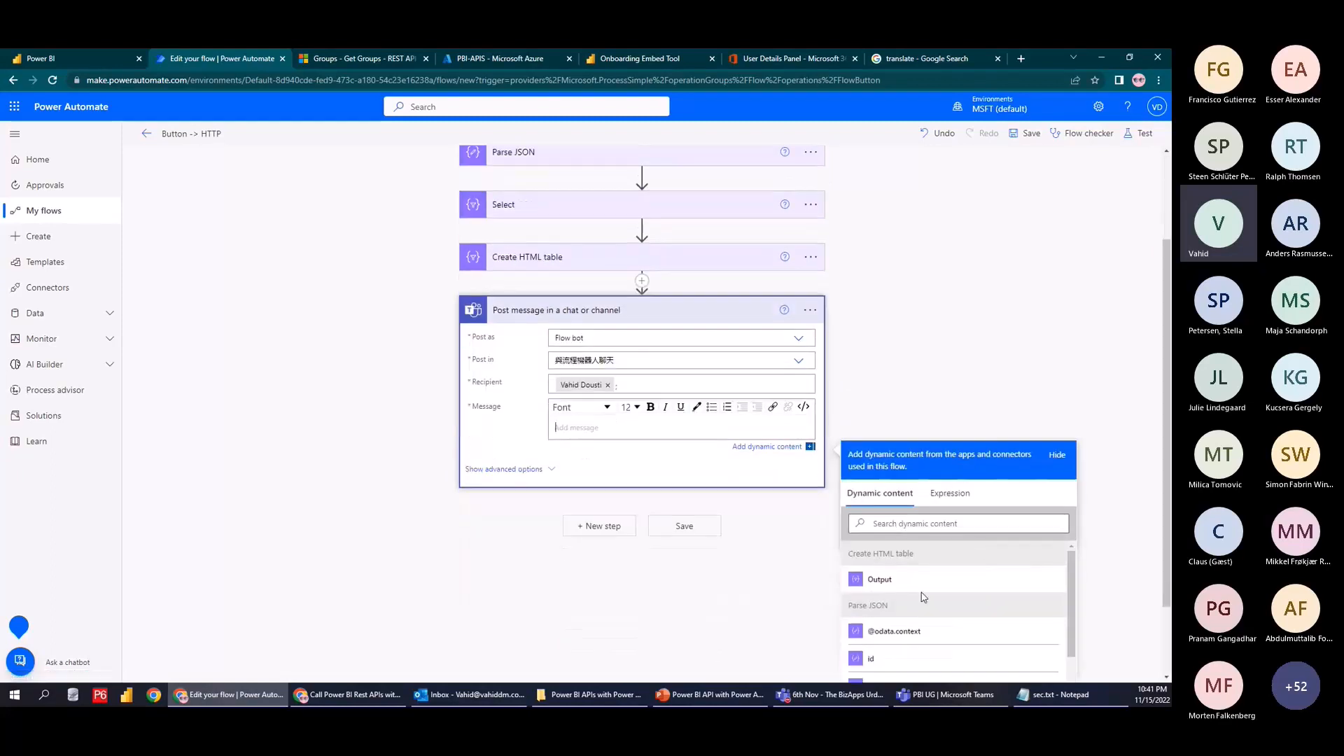
{"action": "left_click", "coordinate": [897, 585]}
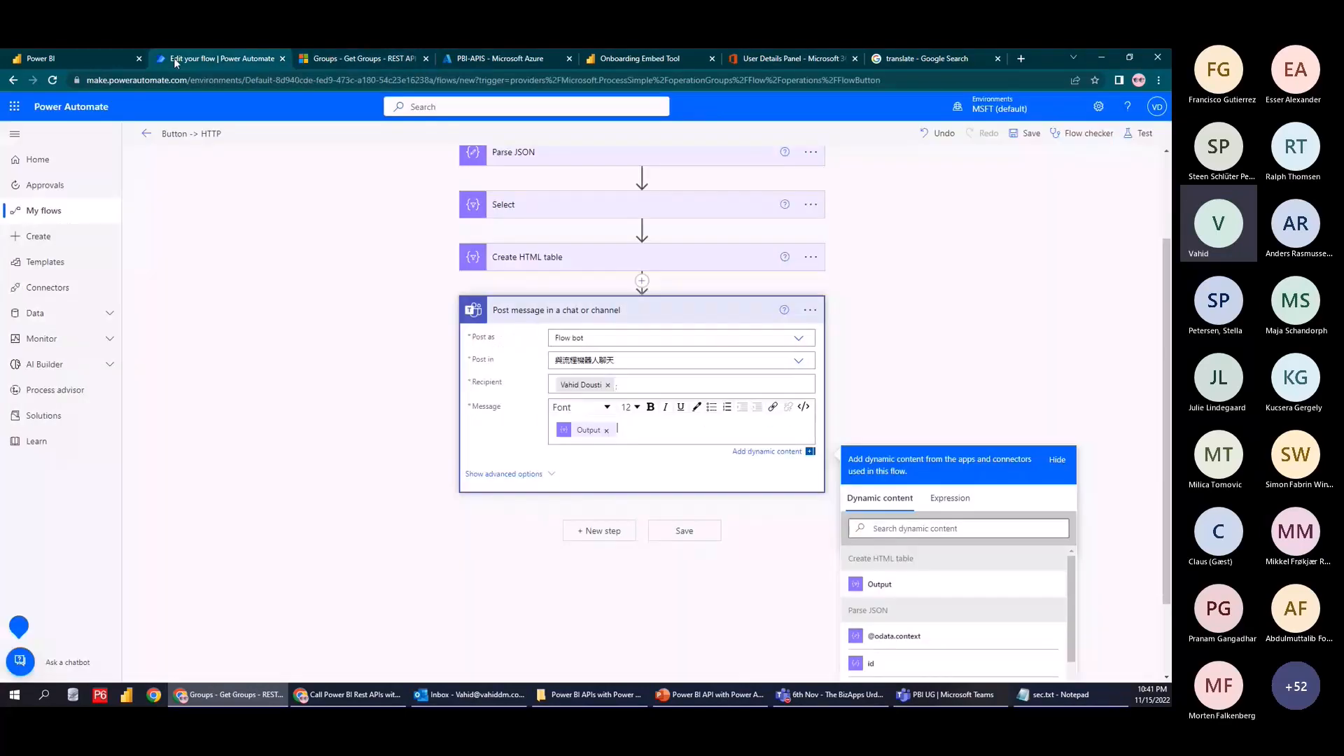
{"action": "left_click", "coordinate": [15, 107]}
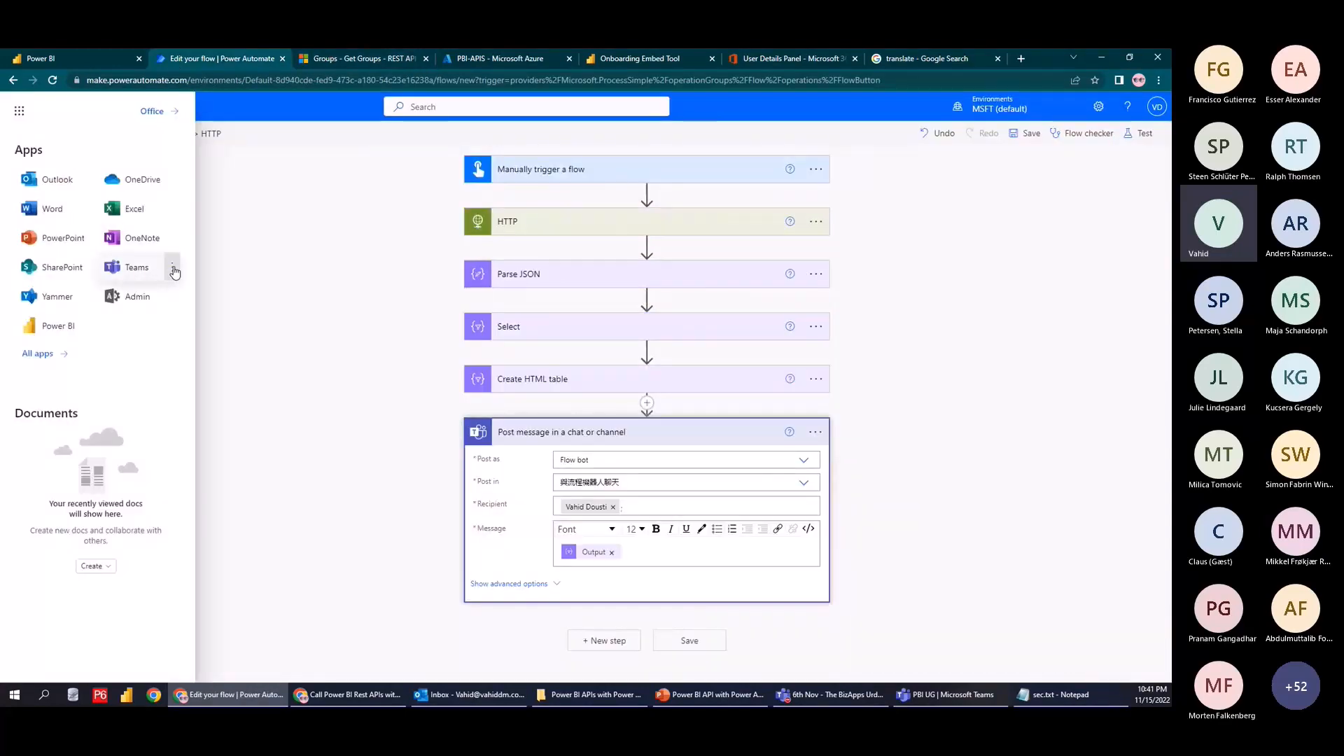
{"action": "left_click", "coordinate": [161, 273]}
{"action": "left_click", "coordinate": [1141, 135]}
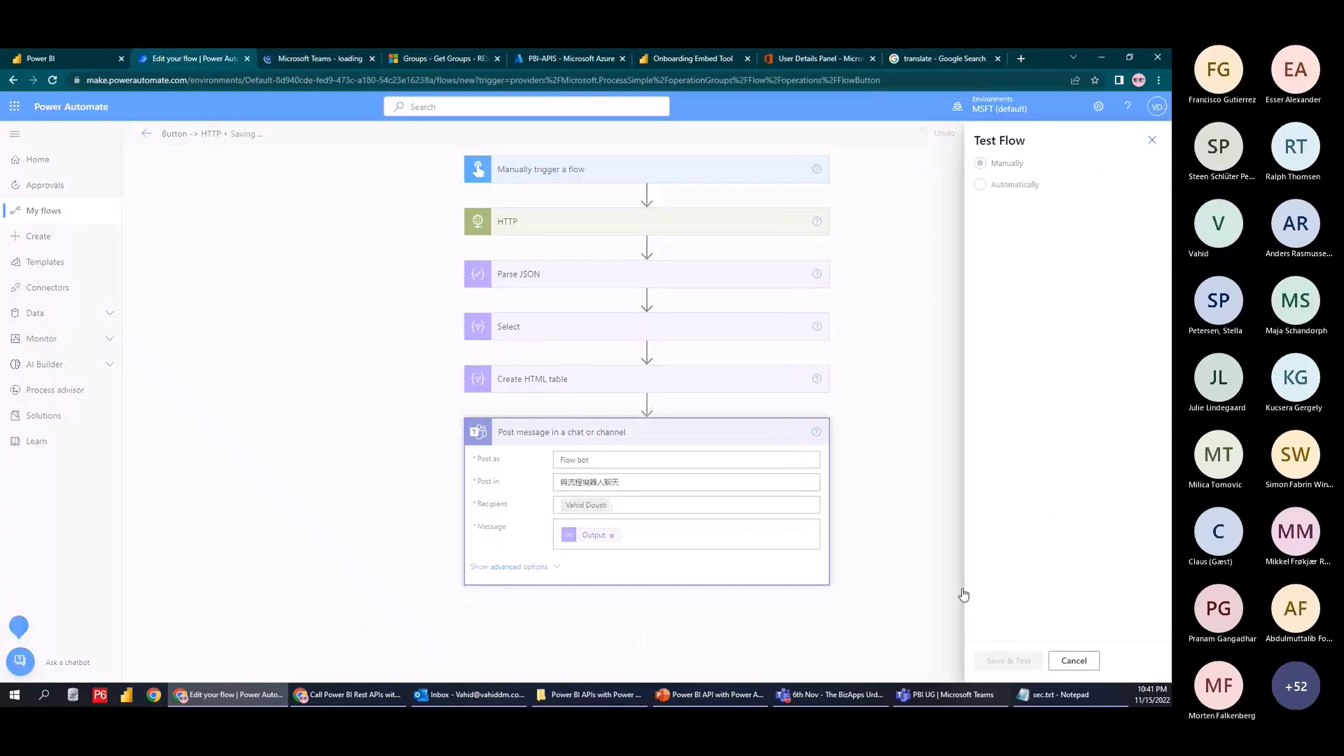
Accept the signed-in Teams connection, run the flow manually, and view the running flow
{"action": "left_click", "coordinate": [305, 58]}
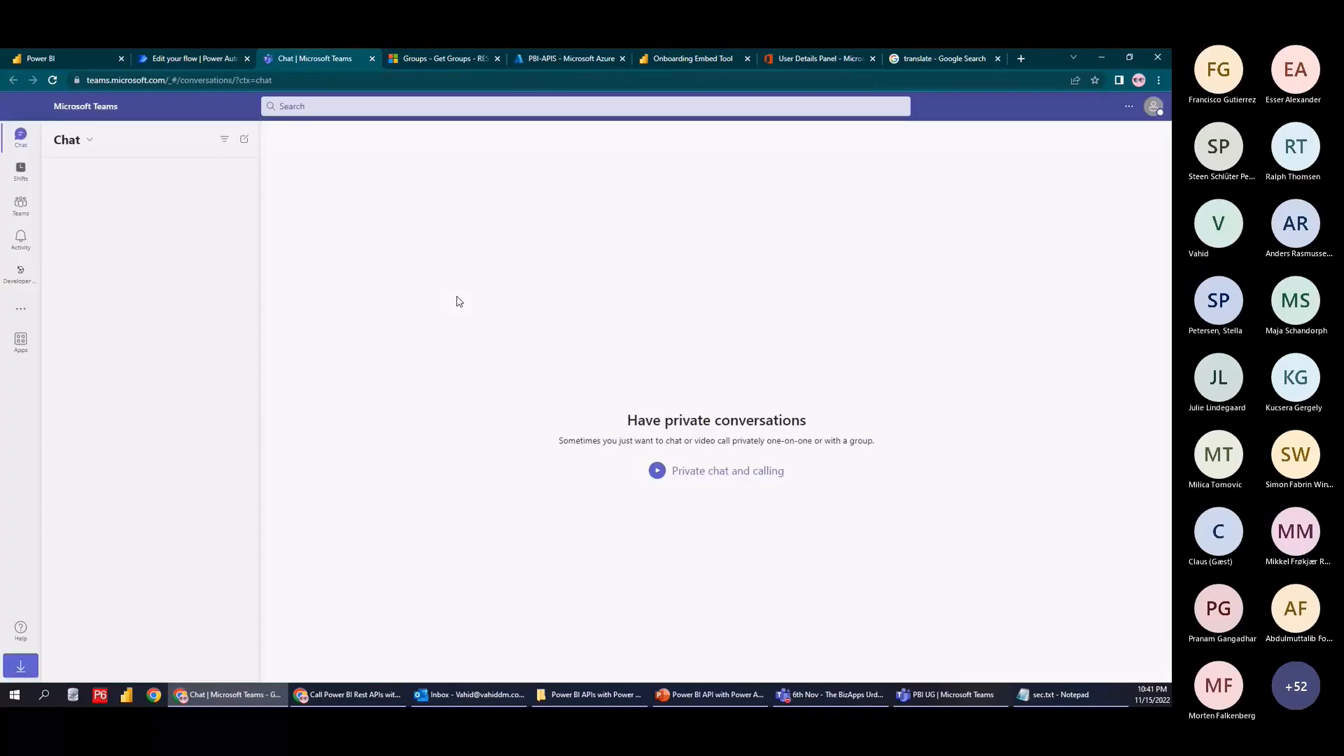
{"action": "left_click", "coordinate": [195, 56]}
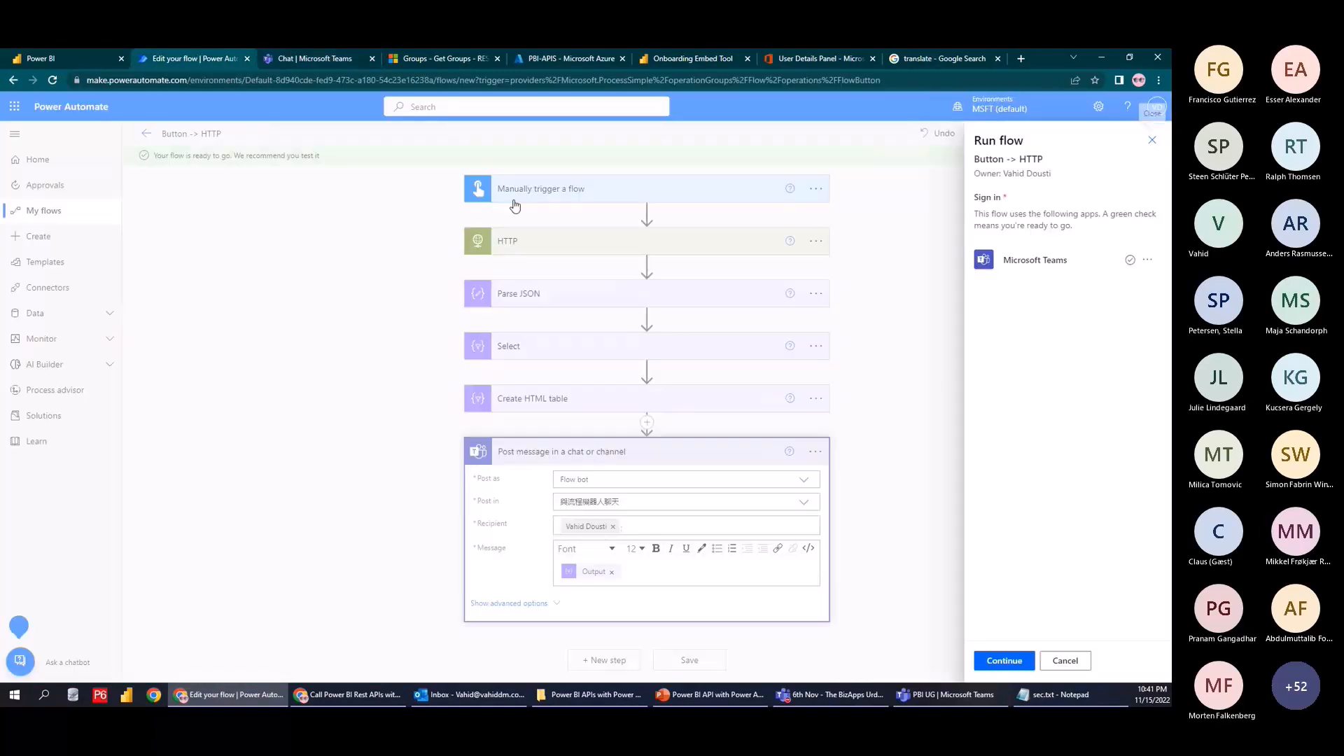
{"action": "left_click", "coordinate": [1005, 661]}
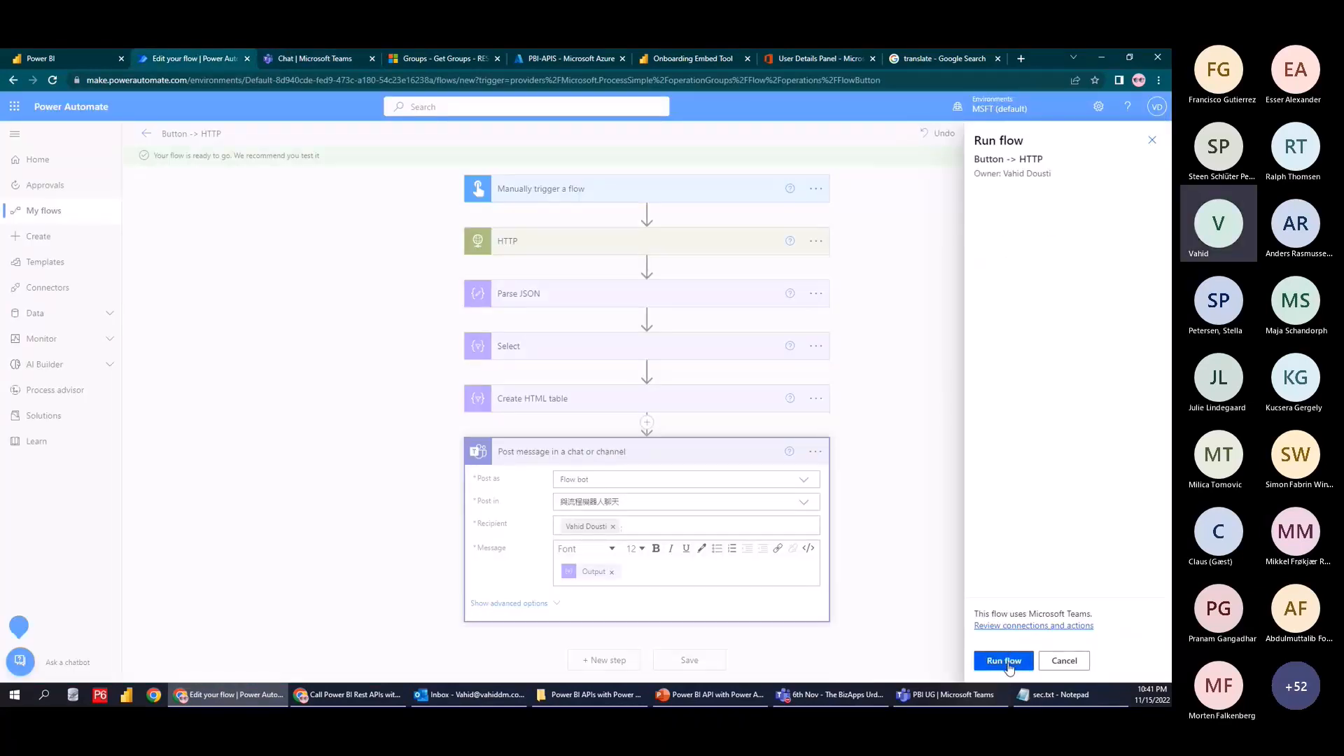
{"action": "left_click", "coordinate": [1008, 664]}
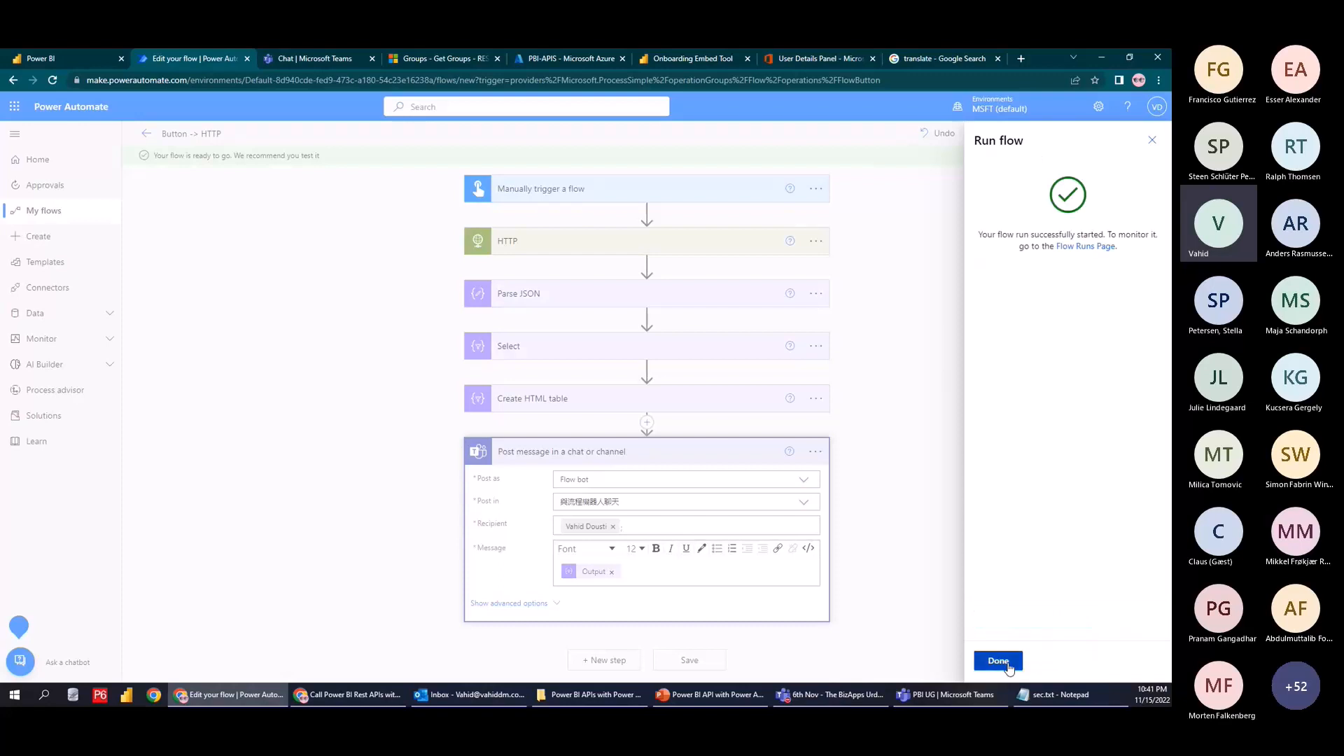
{"action": "left_click", "coordinate": [994, 661]}
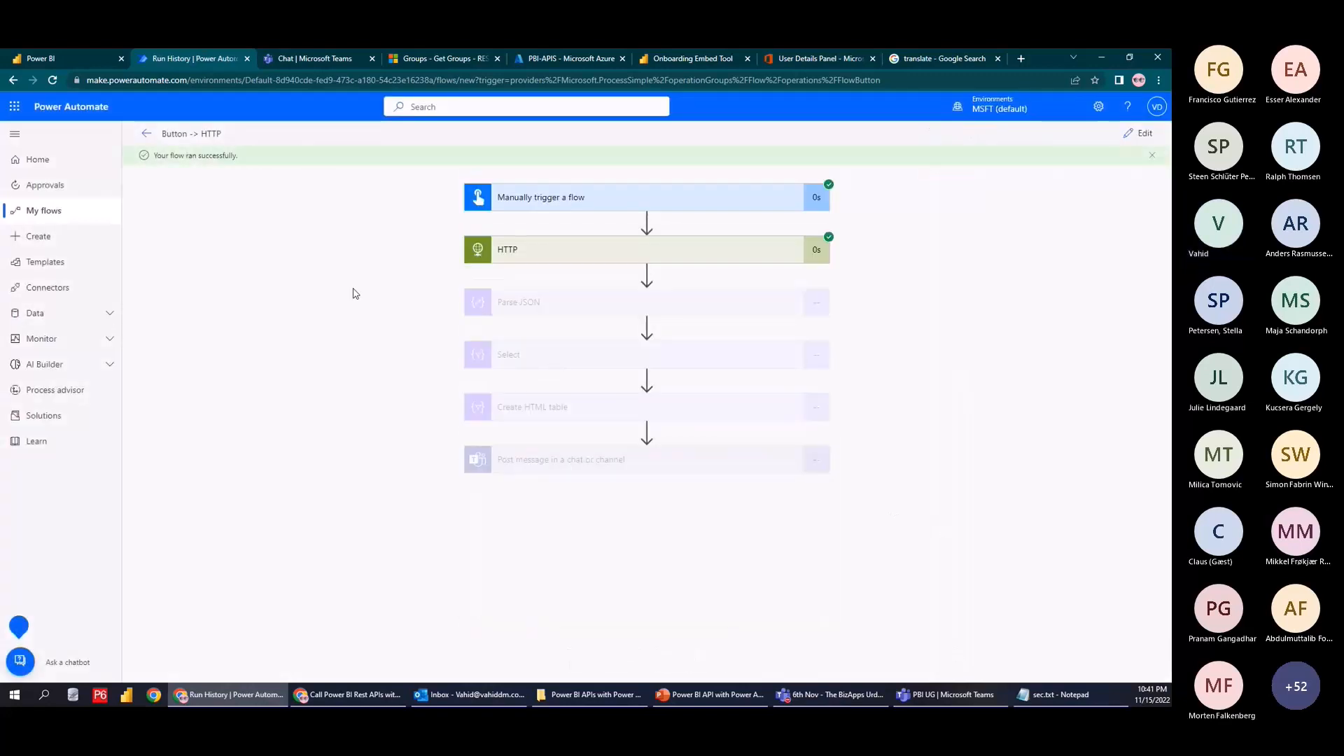
In Teams, step through and dismiss the welcome tour
{"action": "left_click", "coordinate": [296, 57]}
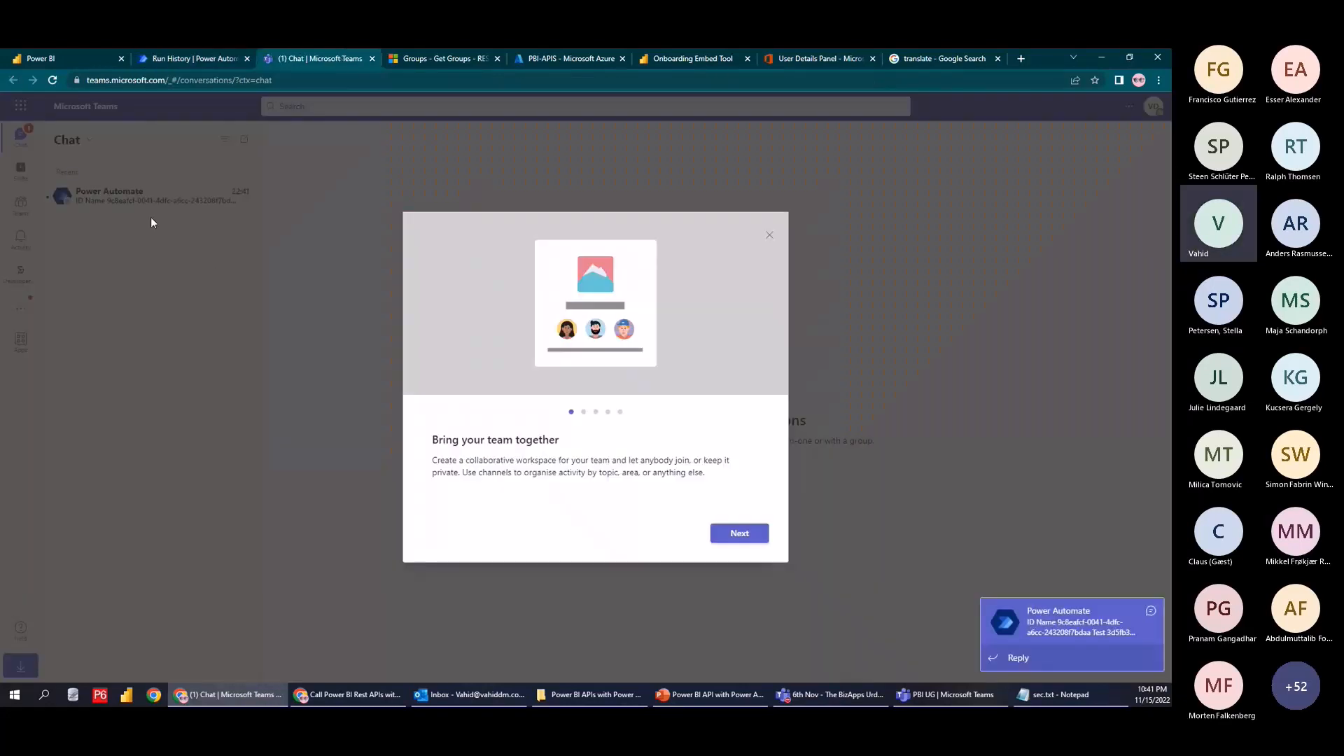
{"action": "left_click", "coordinate": [755, 544]}
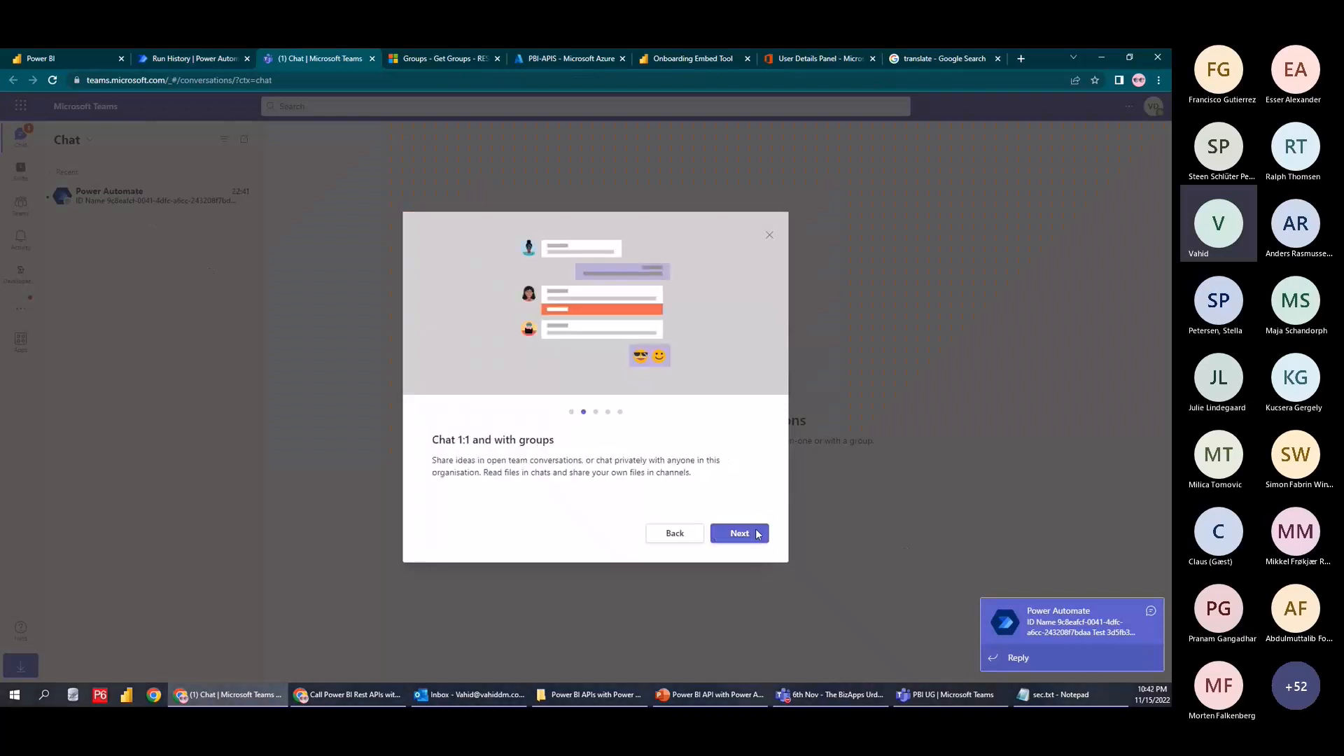
{"action": "left_click", "coordinate": [752, 540]}
{"action": "left_click", "coordinate": [750, 539]}
{"action": "left_click", "coordinate": [750, 540]}
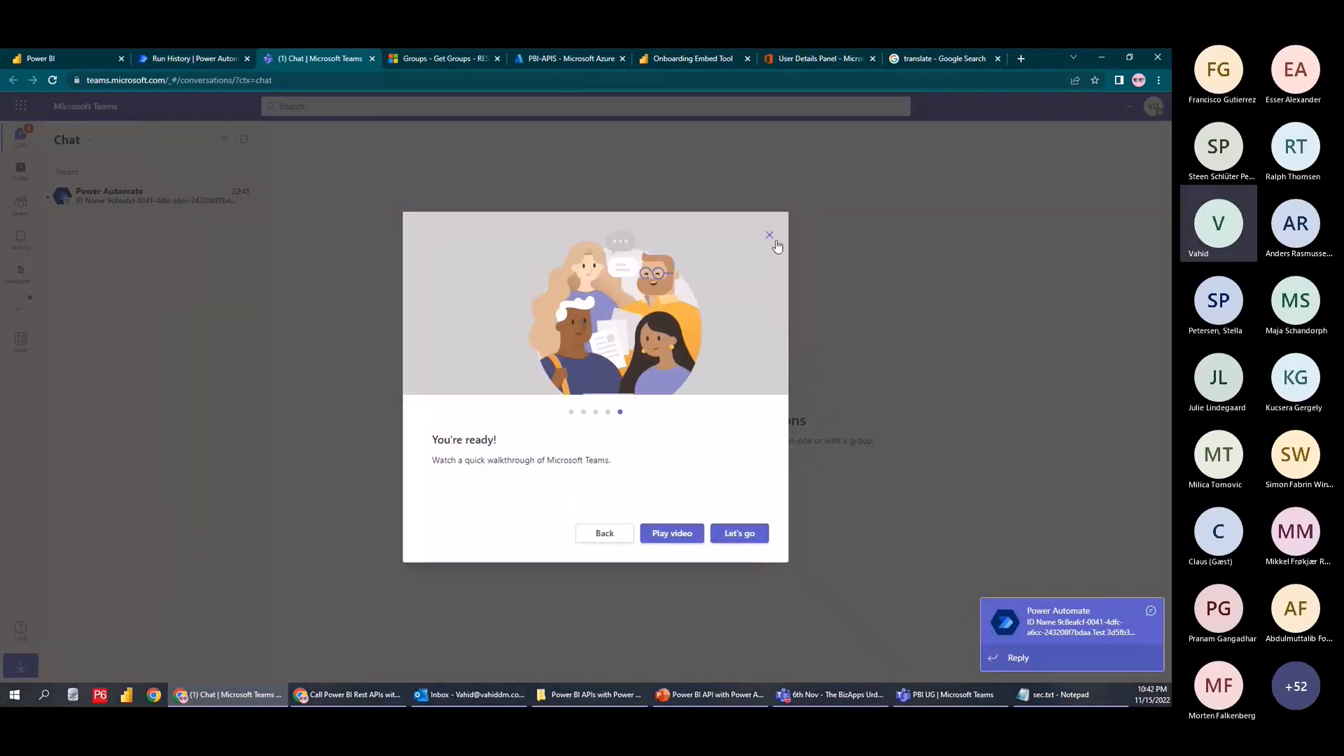
{"action": "left_click", "coordinate": [769, 235]}
Open the Power Automate chat showing the Test, Demo and Work table, and close the Google Translate tab
{"action": "left_click", "coordinate": [136, 203]}
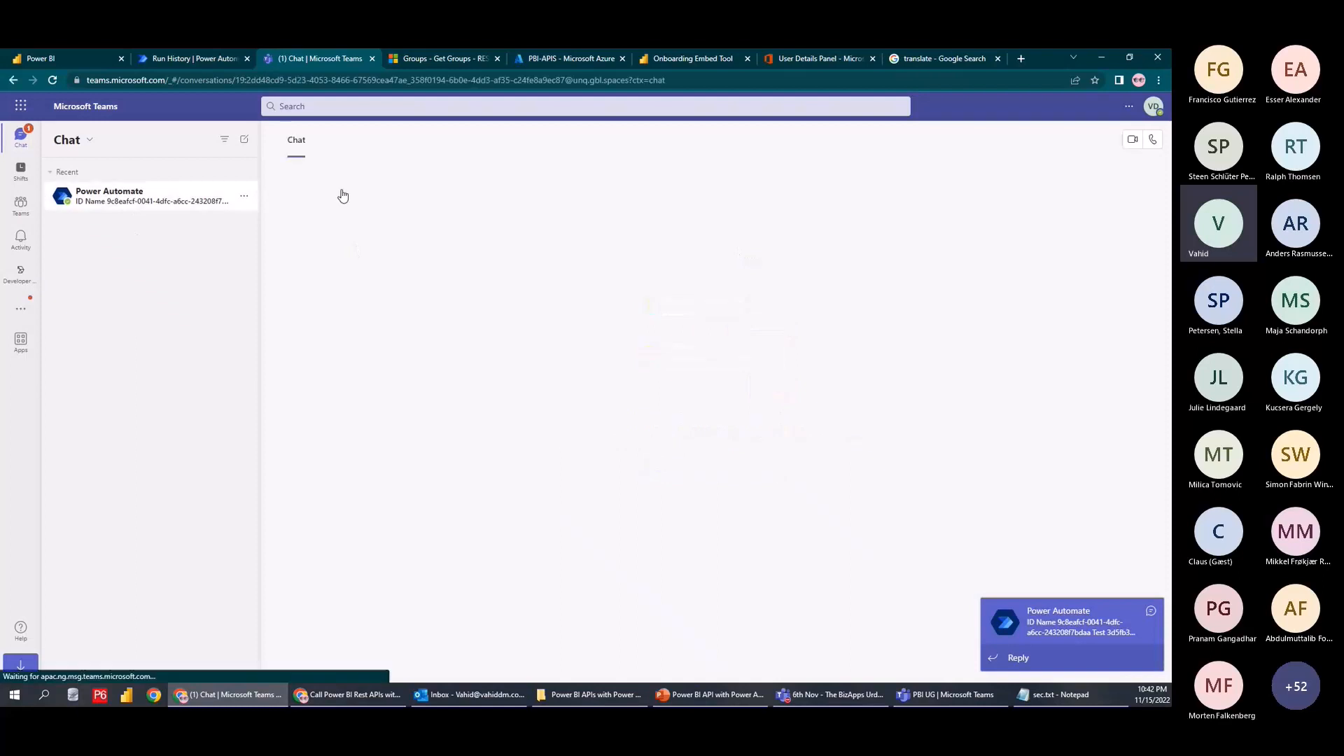
{"action": "left_click", "coordinate": [999, 59]}
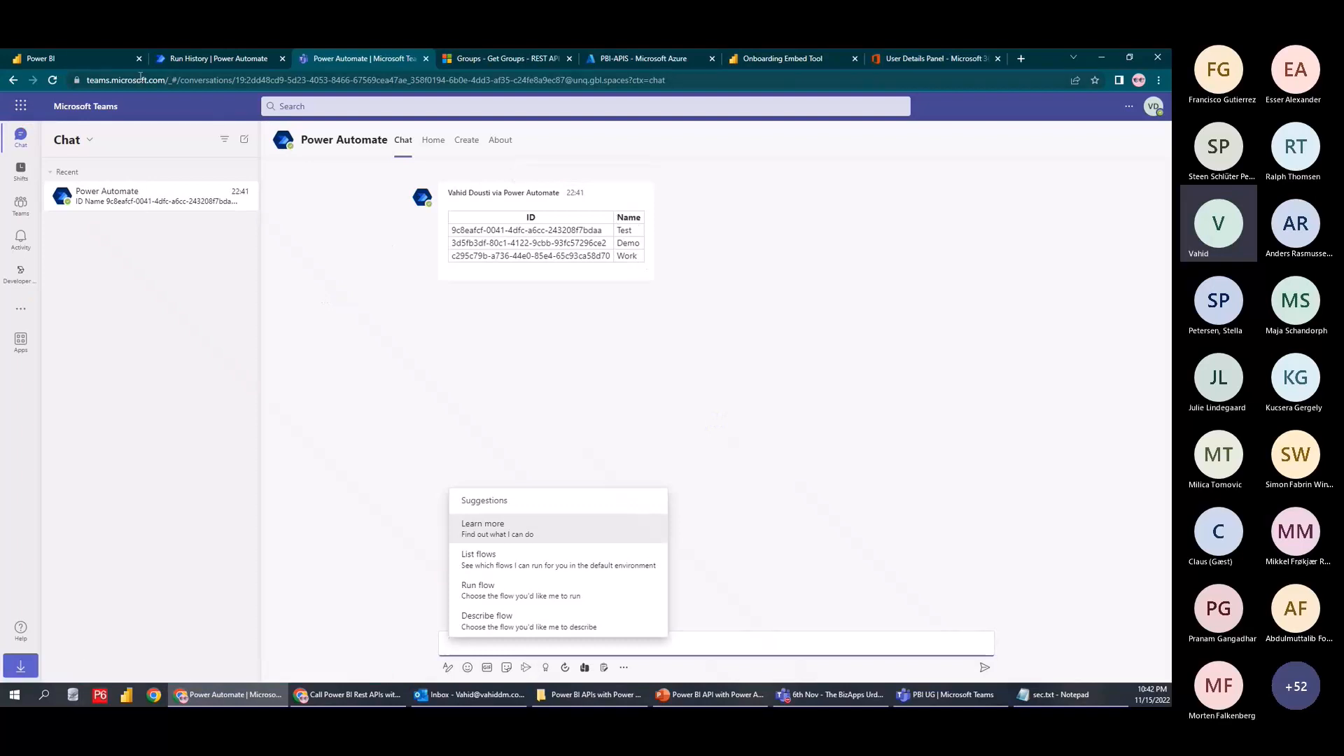
{"action": "left_click", "coordinate": [87, 59]}
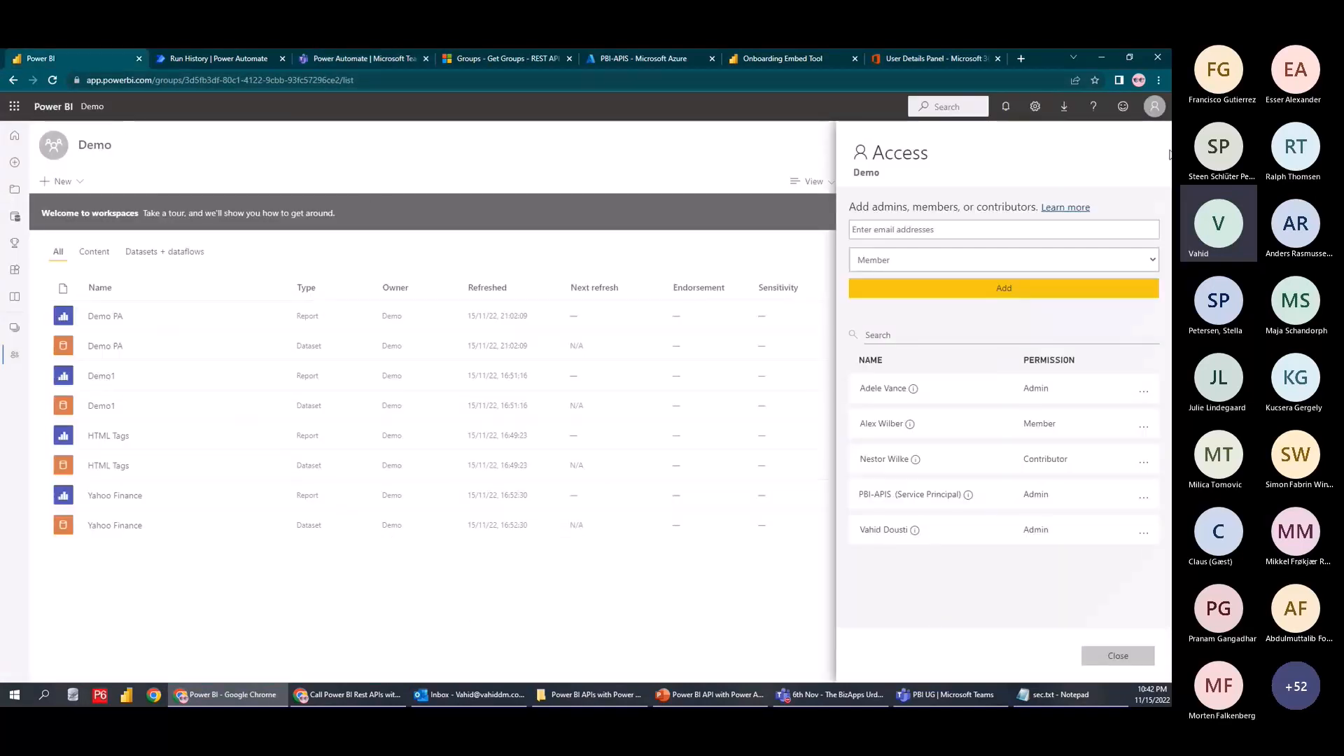
{"action": "left_click", "coordinate": [1169, 154]}
{"action": "left_click", "coordinate": [14, 327]}
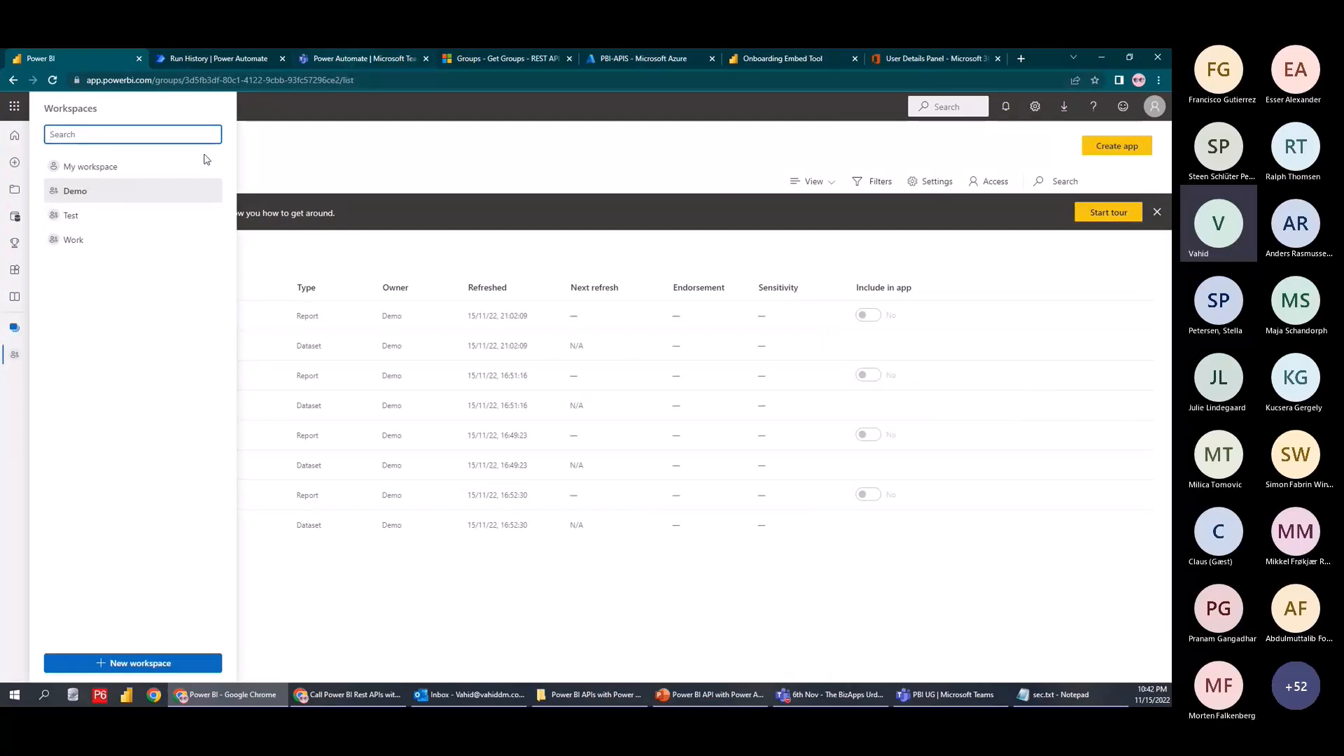
{"action": "left_click", "coordinate": [305, 60]}
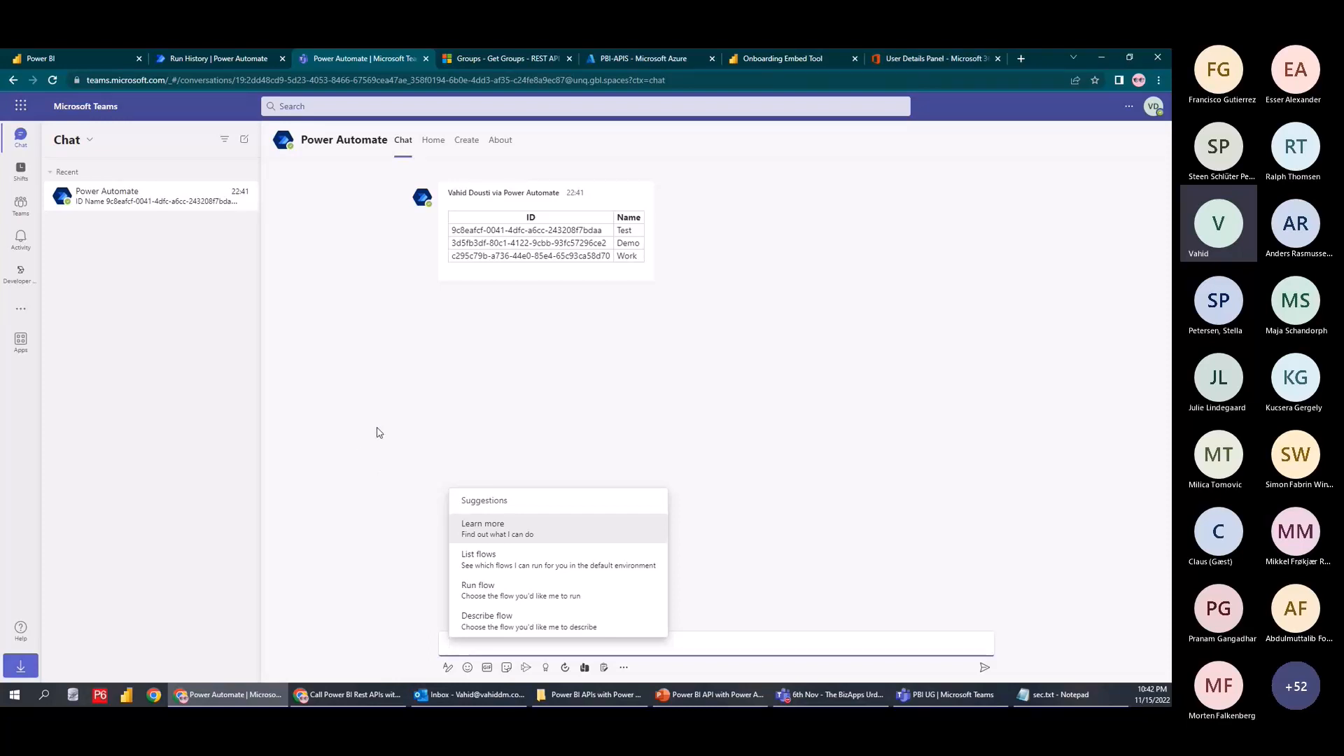
Put the flow back into editing and delete its manual trigger
{"action": "key", "text": "ctrl+shift+Tab"}
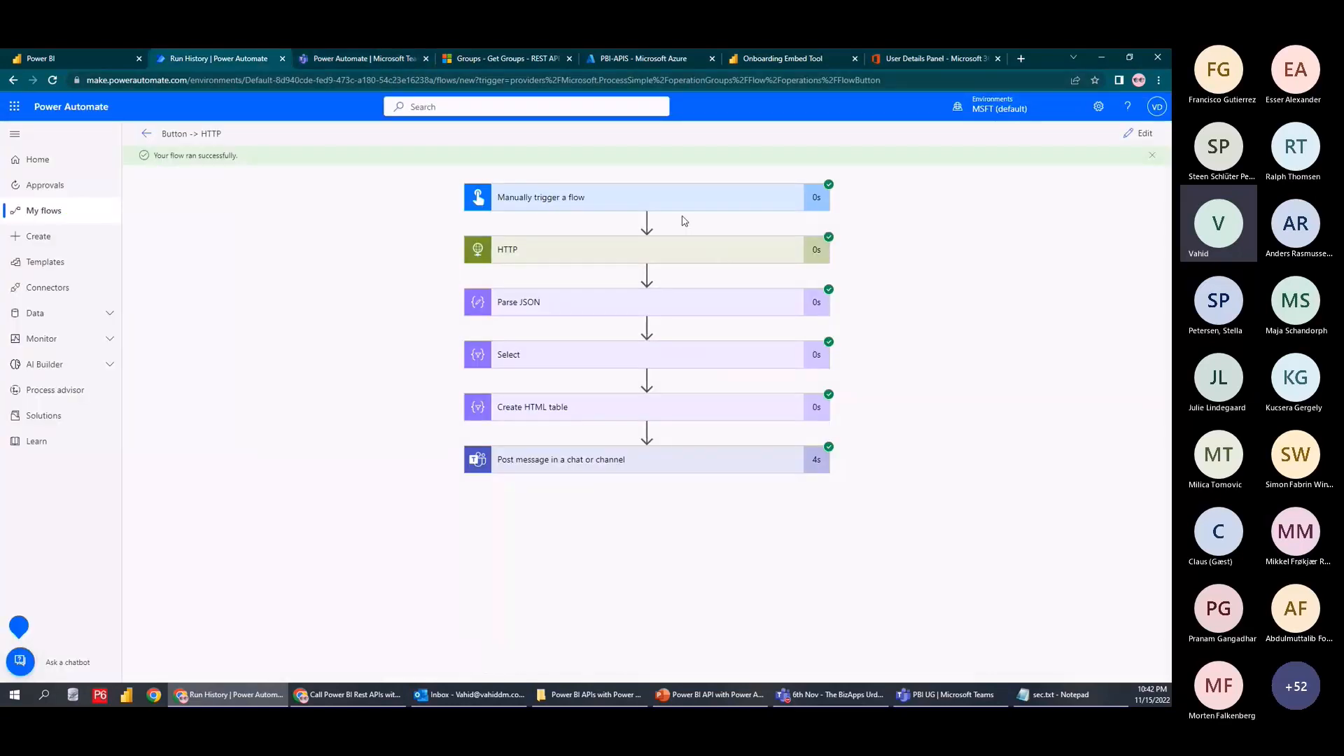
{"action": "left_click", "coordinate": [1123, 143]}
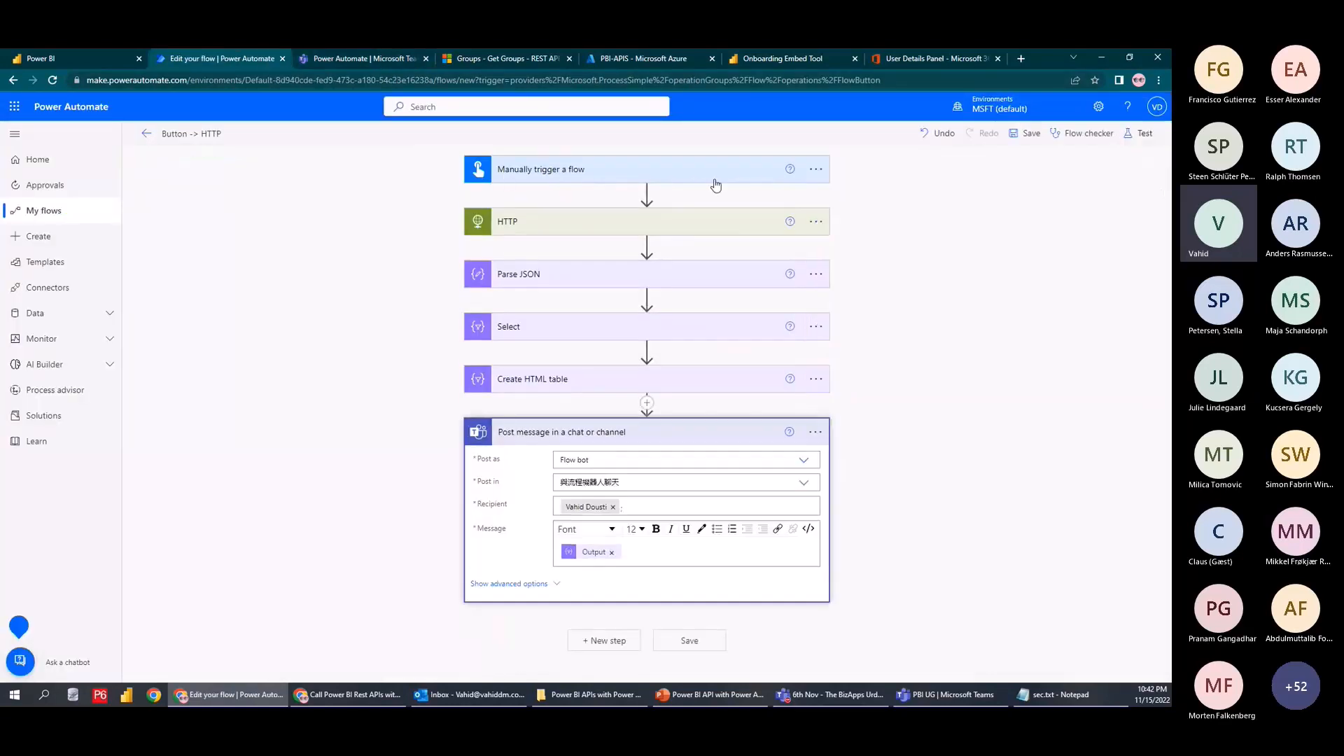
{"action": "left_click", "coordinate": [825, 171]}
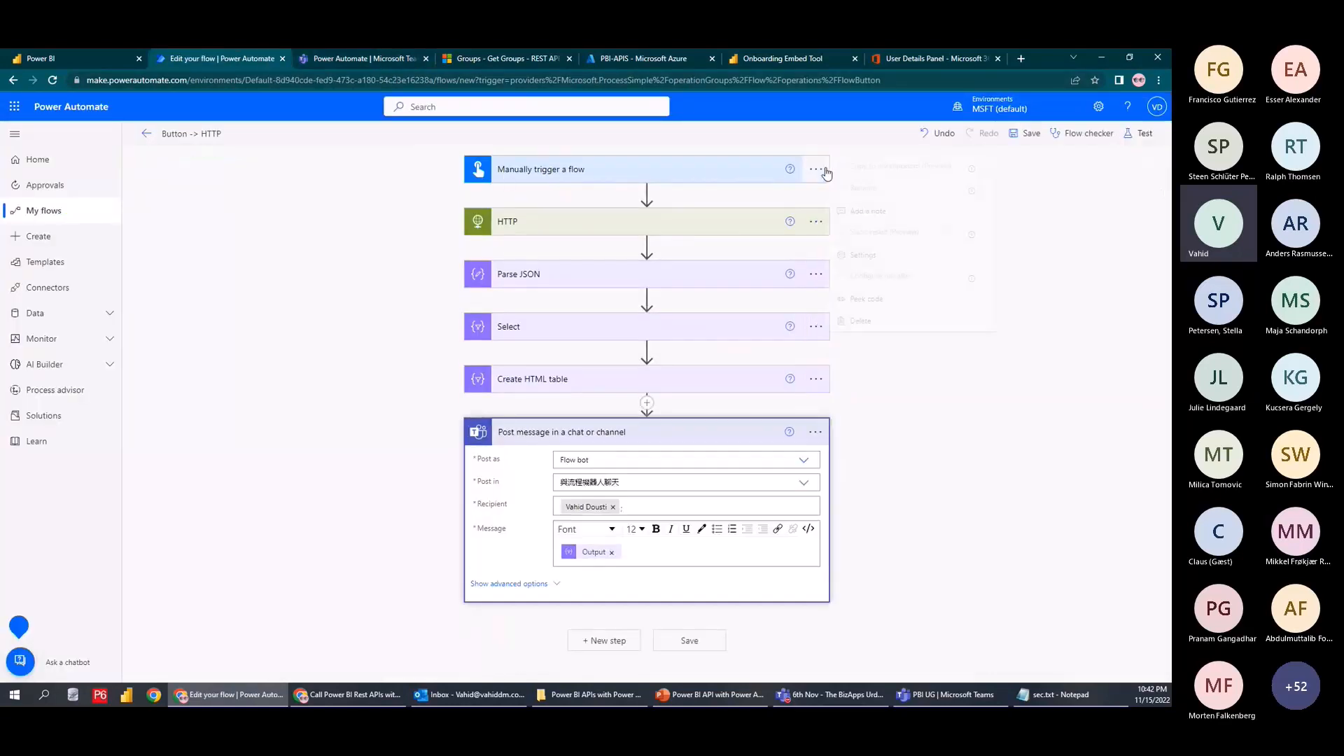
{"action": "left_click", "coordinate": [890, 323]}
{"action": "left_click", "coordinate": [591, 414]}
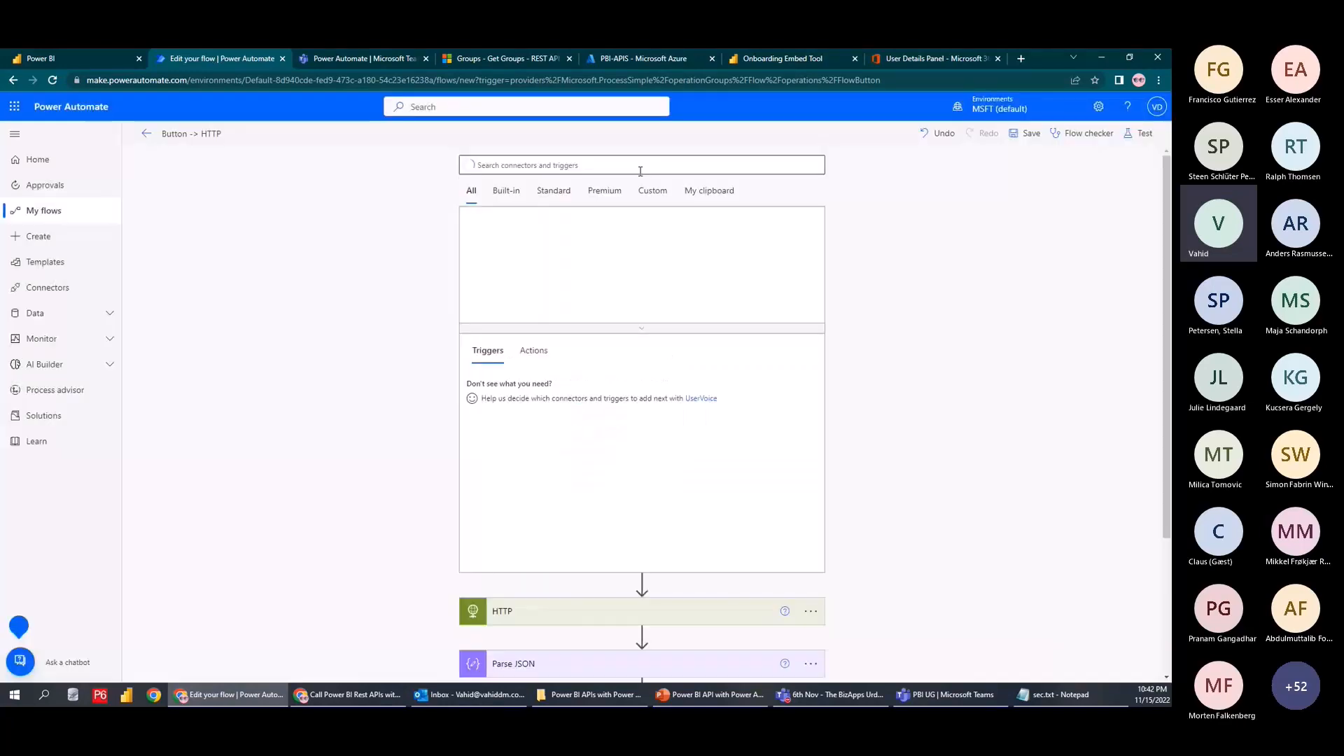
Add a Schedule Recurrence trigger with interval 1 minute, then save and test the flow
{"action": "type", "text": "sched"}
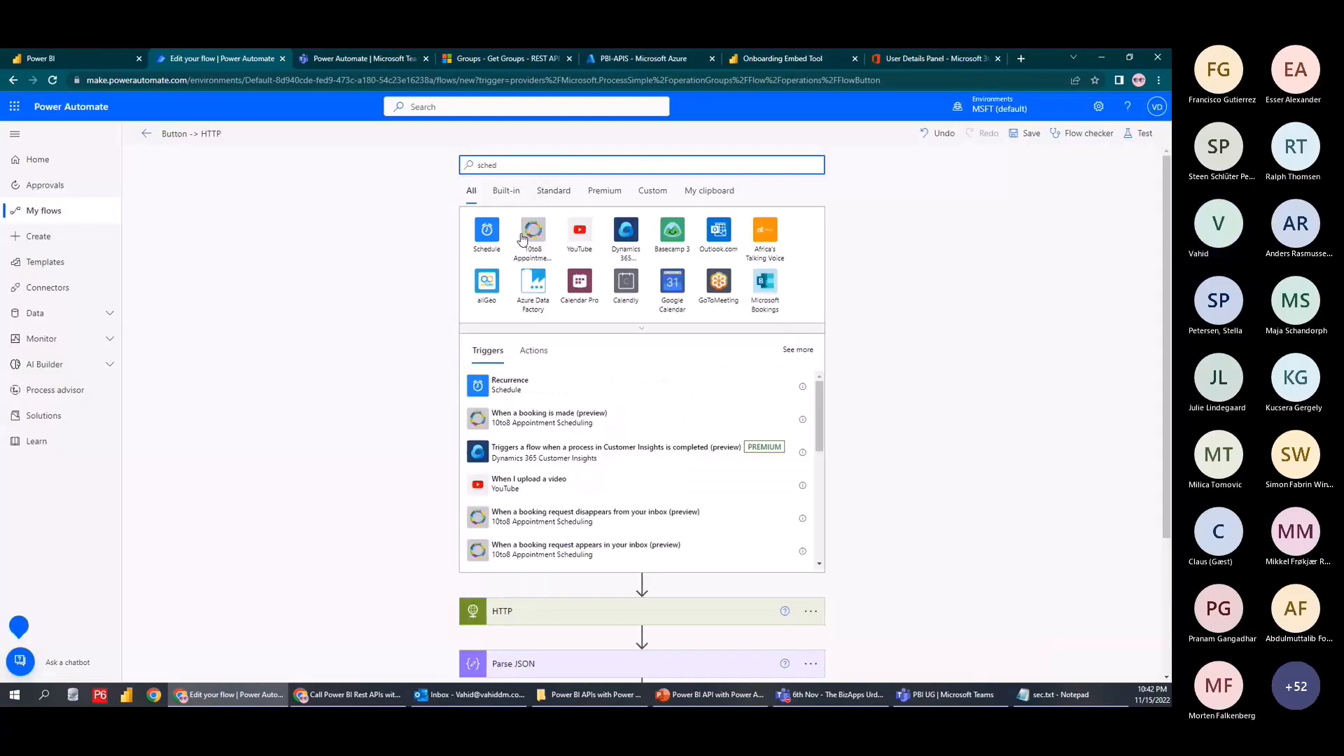
{"action": "left_click", "coordinate": [491, 235]}
{"action": "left_click", "coordinate": [519, 231]}
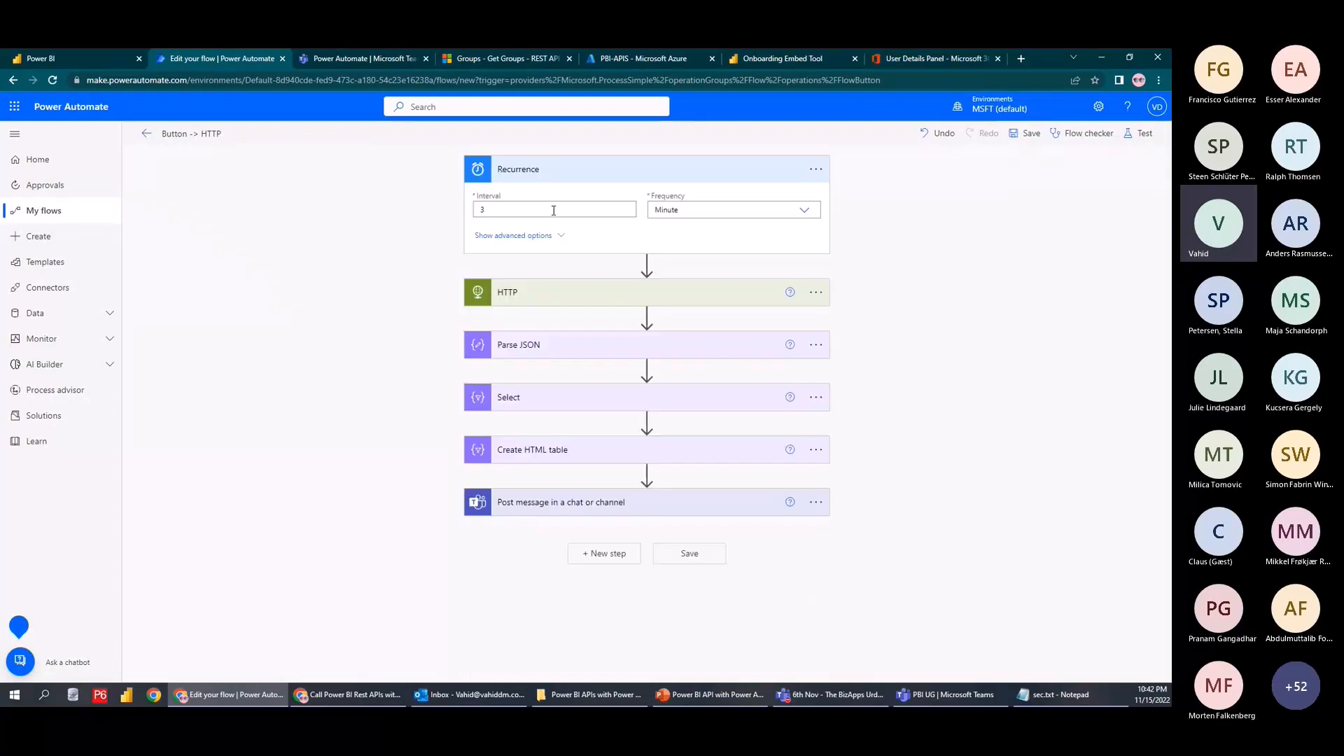
{"action": "type", "text": "1"}
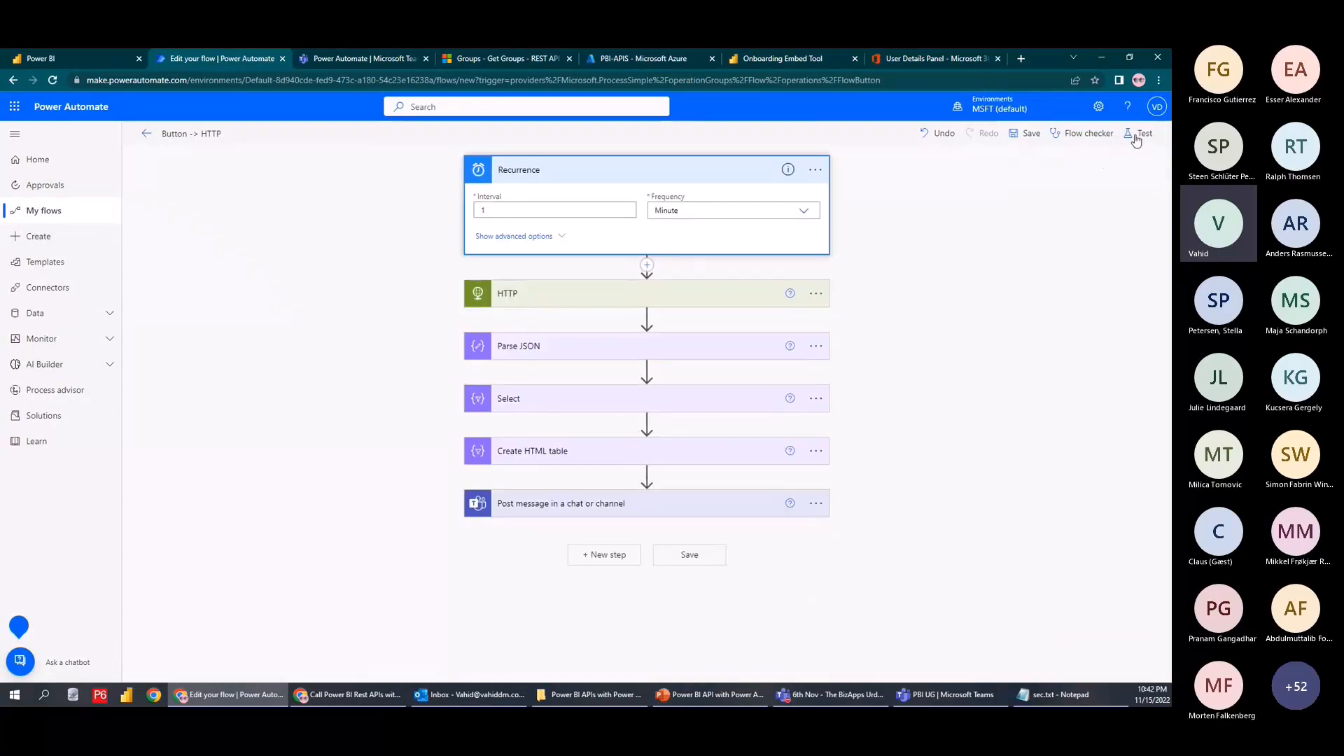
{"action": "left_click", "coordinate": [1140, 134]}
{"action": "left_click", "coordinate": [1001, 666]}
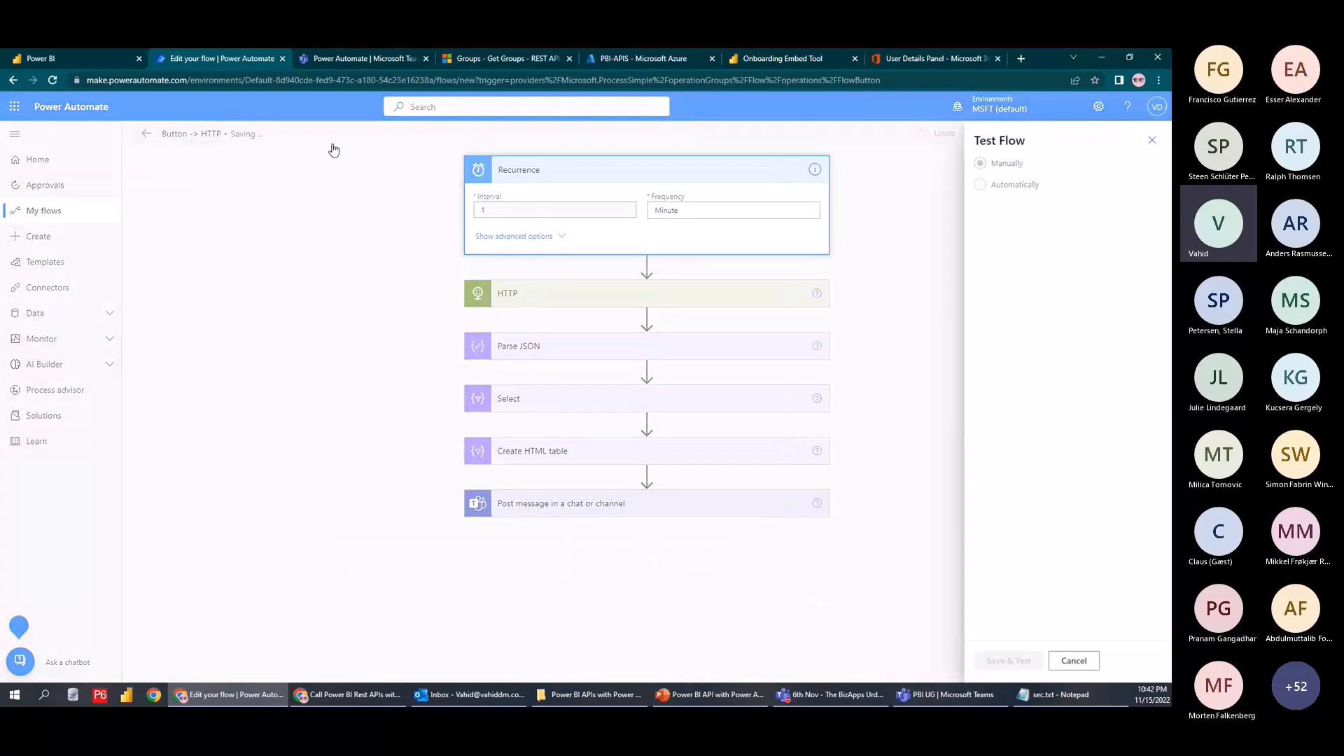
{"action": "left_click", "coordinate": [340, 64]}
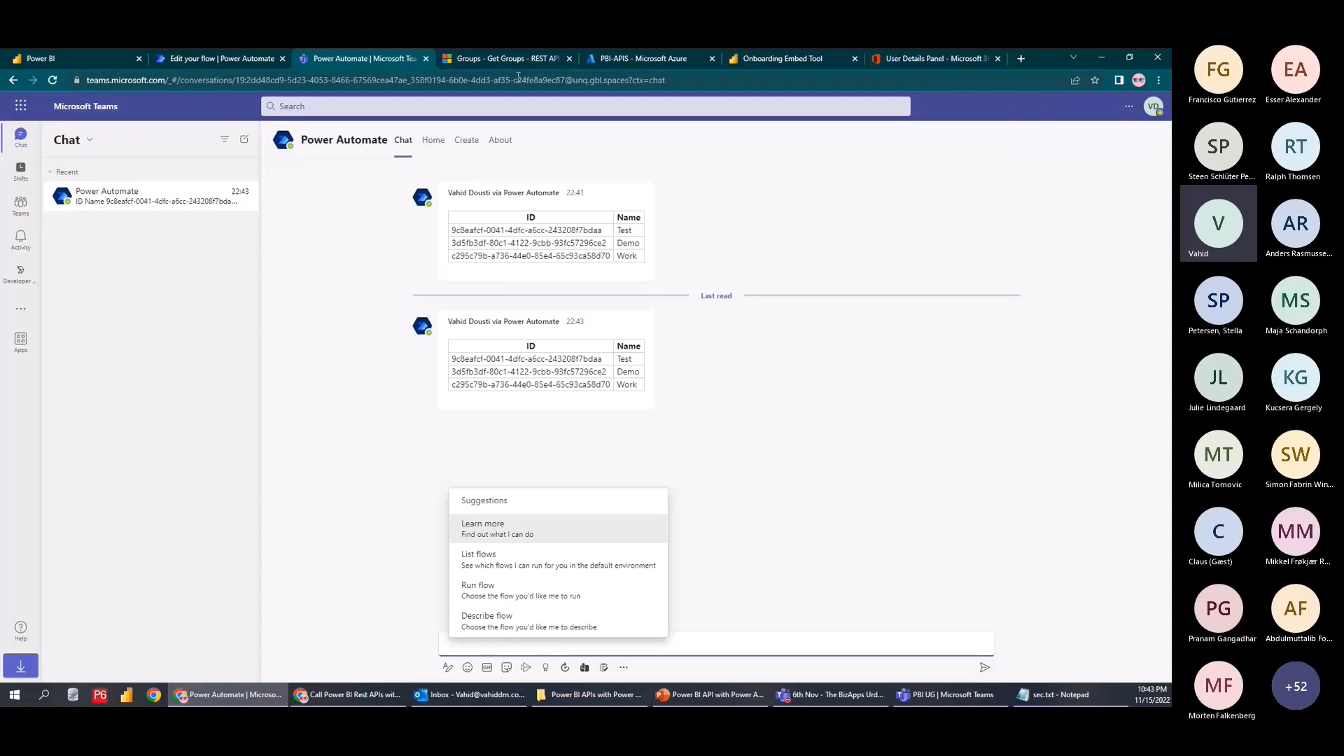
Switch to the Power BI REST API Groups - Get Groups documentation
{"action": "left_click", "coordinate": [504, 58]}
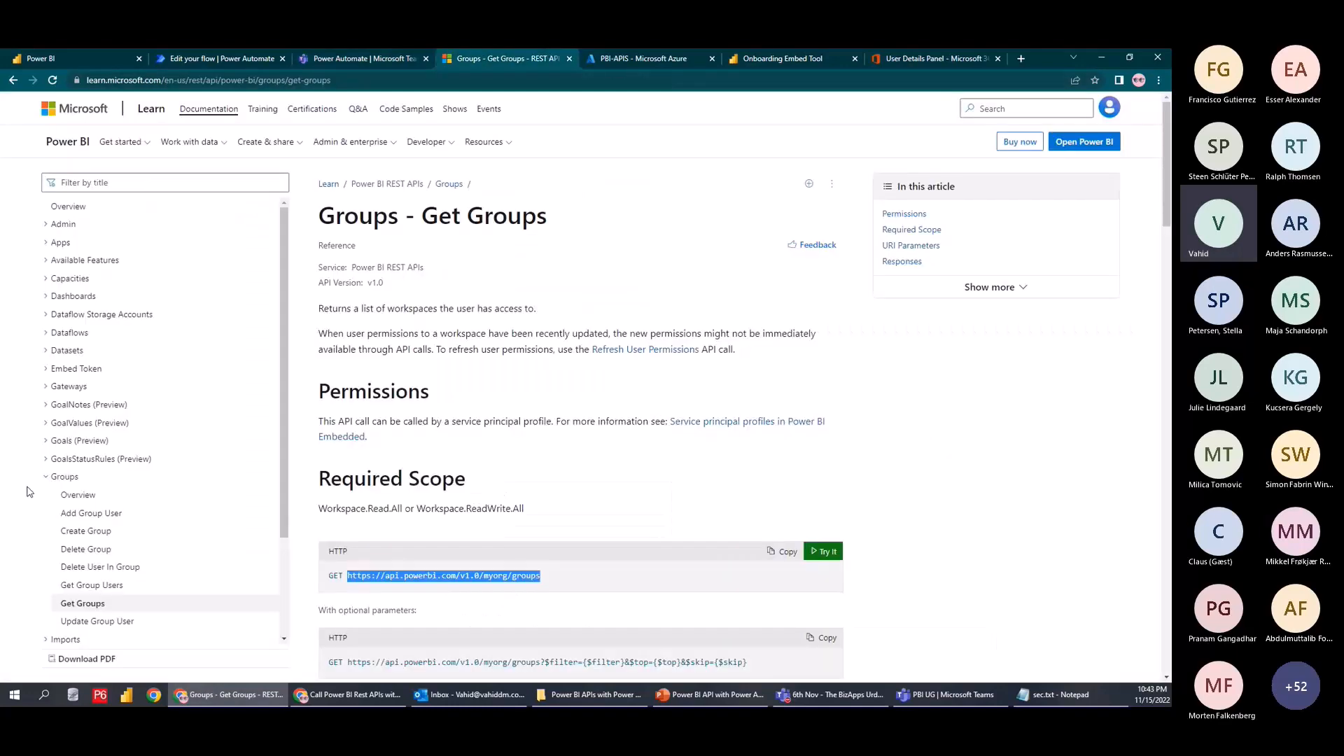
Expand Datasets in the contents and open the Get Refresh History In Group reference
{"action": "scroll", "coordinate": [112, 420], "scroll_direction": "down", "scroll_amount": 2}
{"action": "scroll", "coordinate": [84, 350], "scroll_direction": "up", "scroll_amount": 2}
{"action": "left_click", "coordinate": [58, 349]}
{"action": "scroll", "coordinate": [112, 420], "scroll_direction": "down", "scroll_amount": 2}
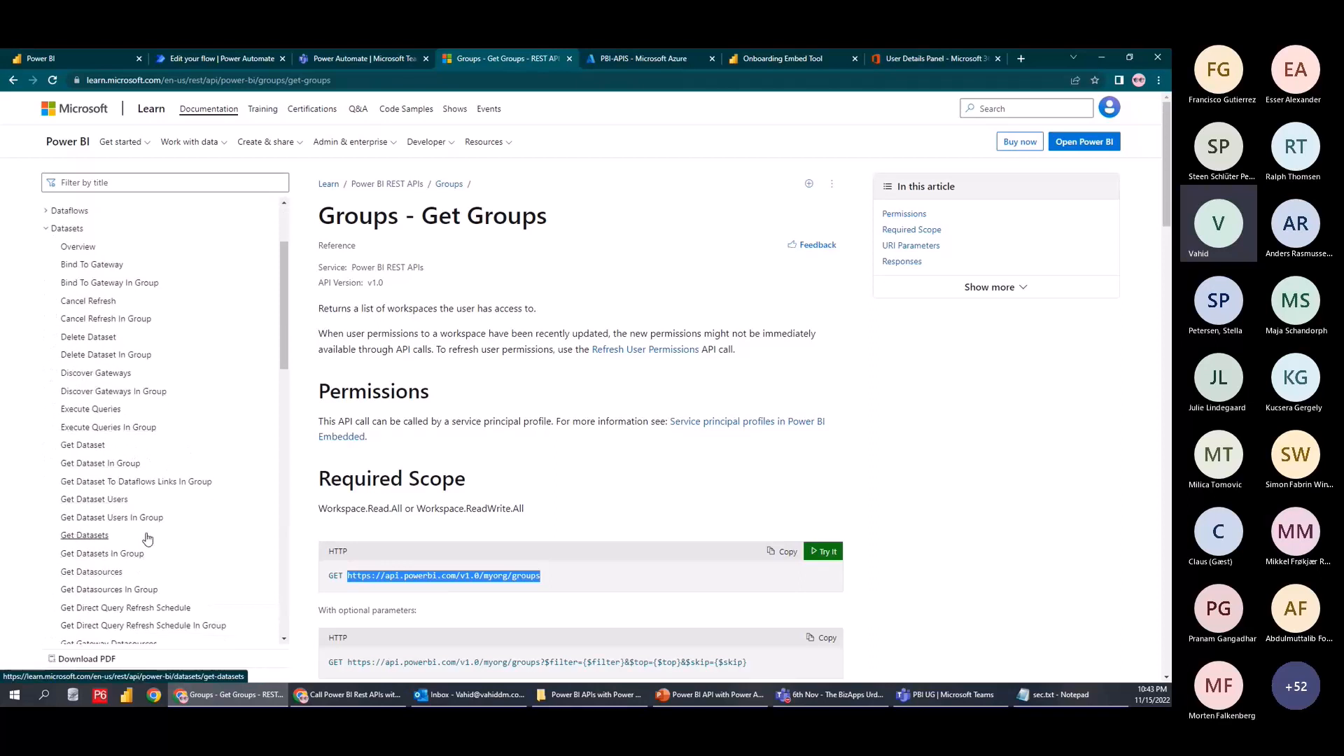
{"action": "scroll", "coordinate": [167, 600], "scroll_direction": "down", "scroll_amount": 1}
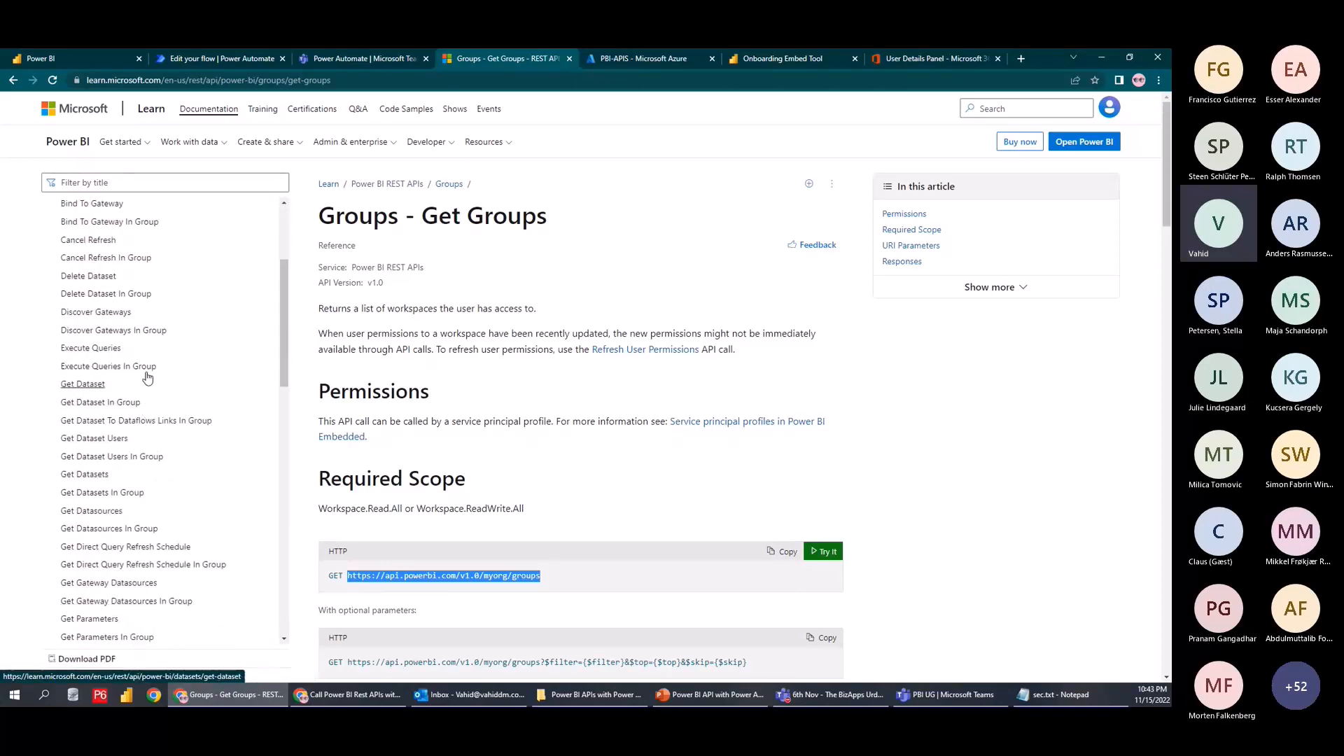
{"action": "scroll", "coordinate": [144, 378], "scroll_direction": "down", "scroll_amount": 3}
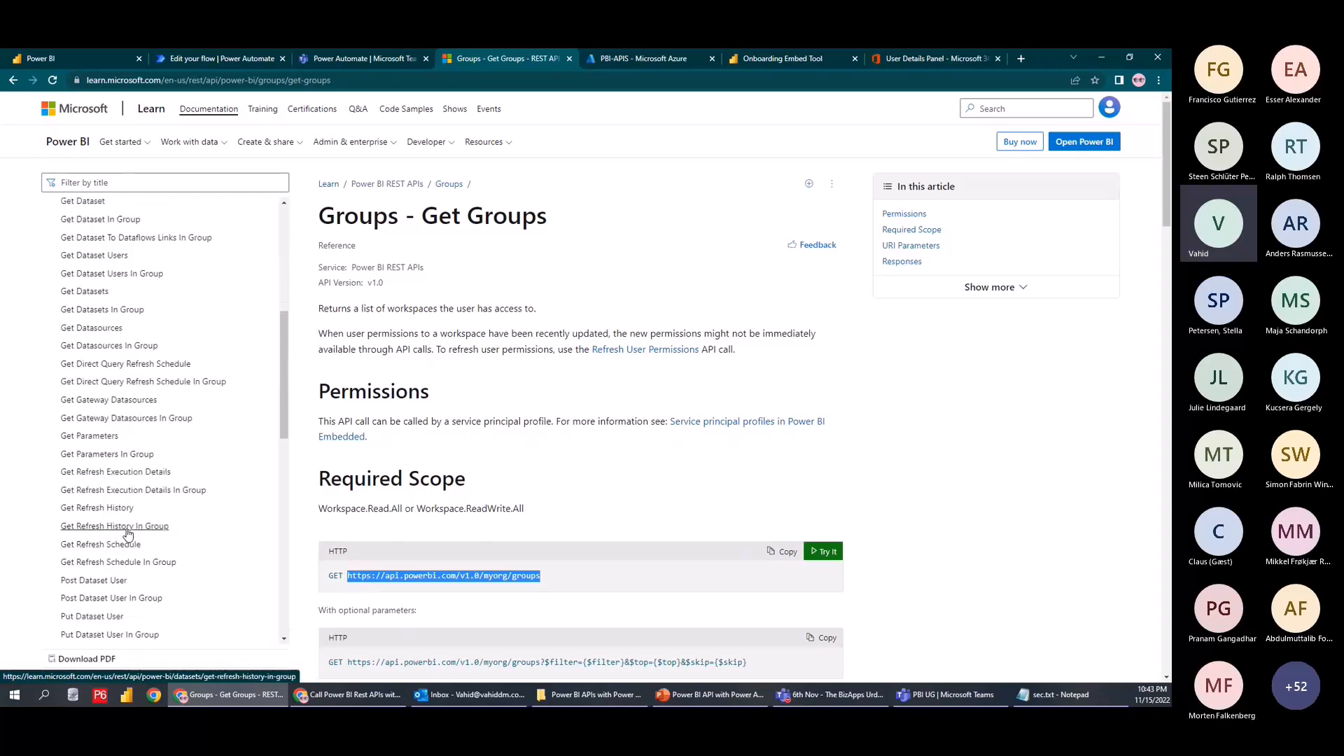
{"action": "left_click", "coordinate": [98, 529]}
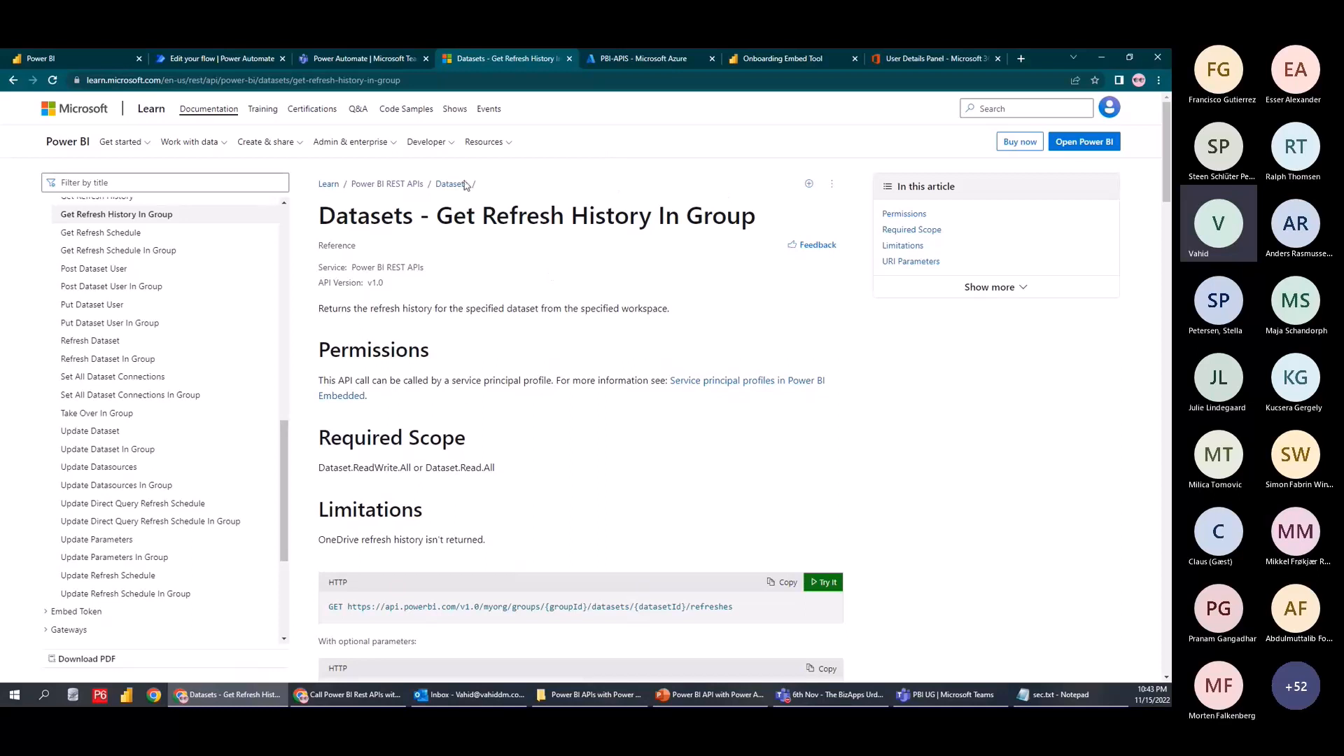
Check the Teams chat for tables, collapse the Datasets contents, and return to Teams
{"action": "left_click", "coordinate": [351, 65]}
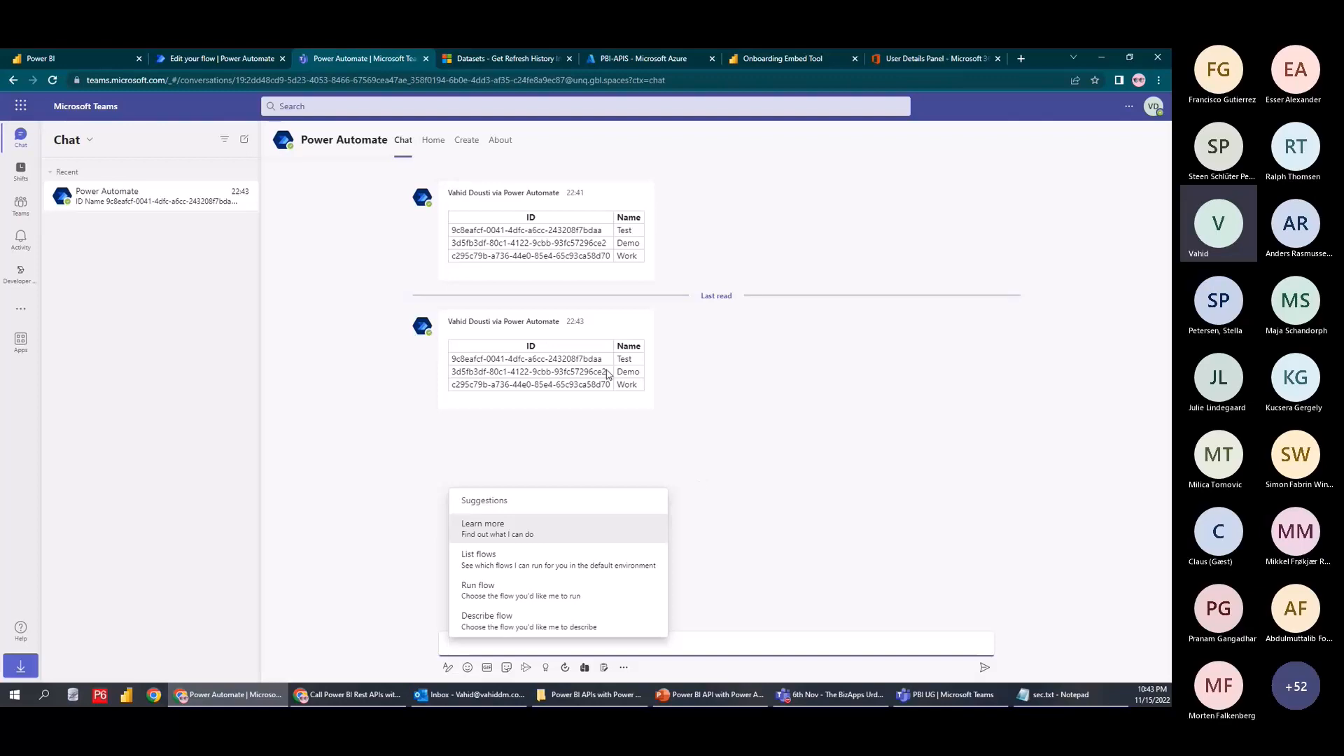
{"action": "left_click", "coordinate": [492, 61]}
{"action": "scroll", "coordinate": [136, 401], "scroll_direction": "up", "scroll_amount": 15}
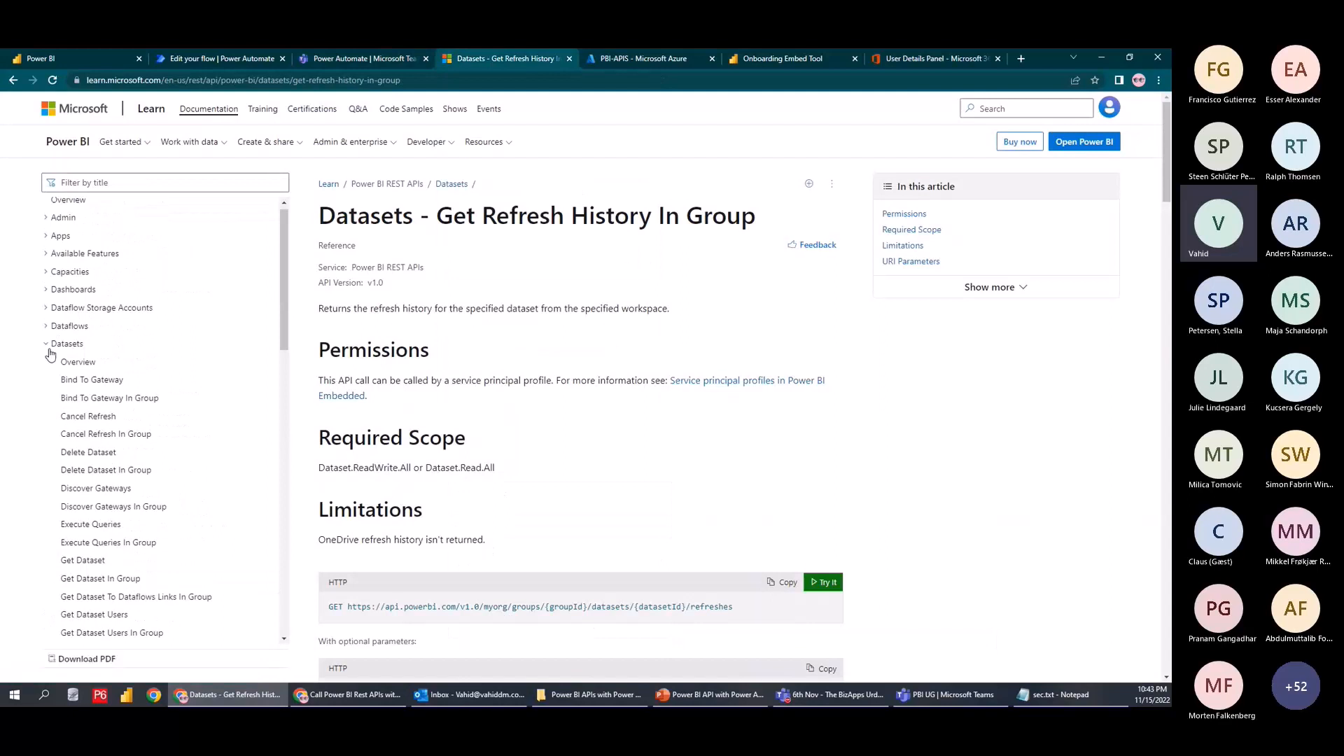
{"action": "left_click", "coordinate": [52, 350]}
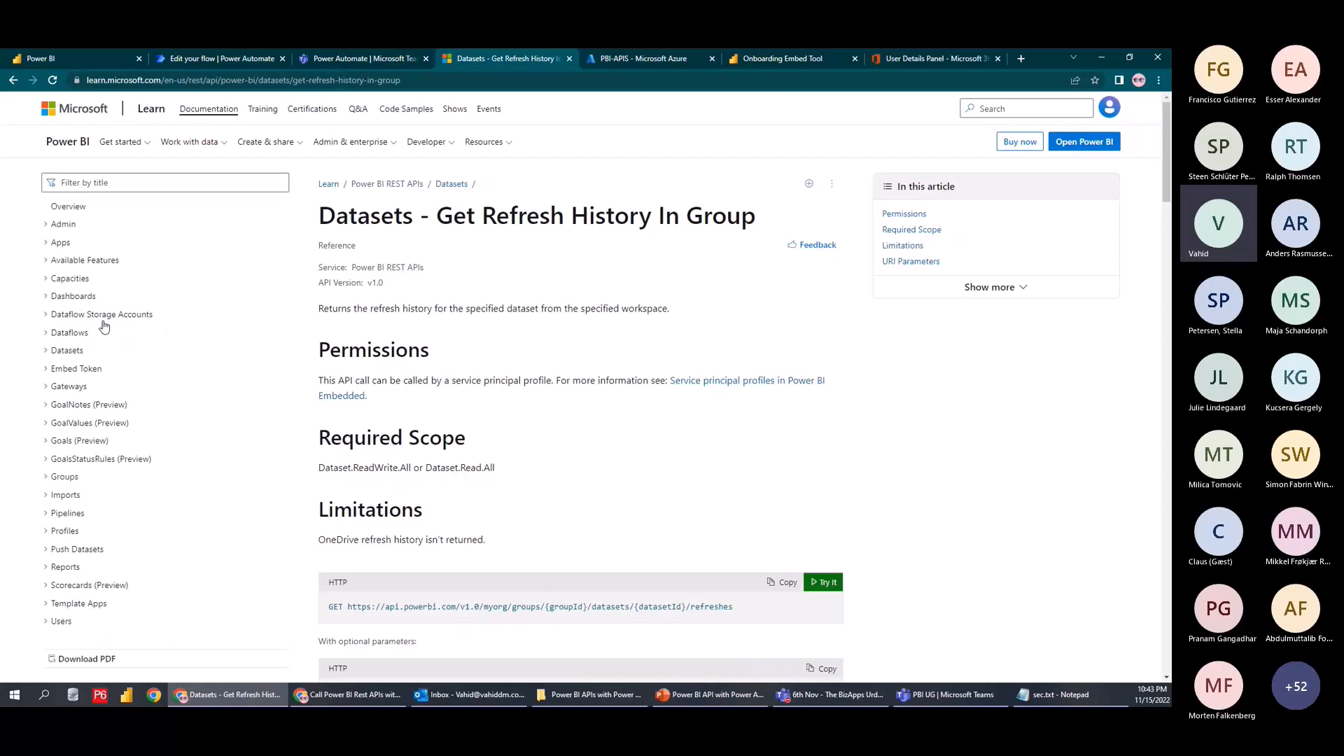
{"action": "left_click", "coordinate": [347, 56]}
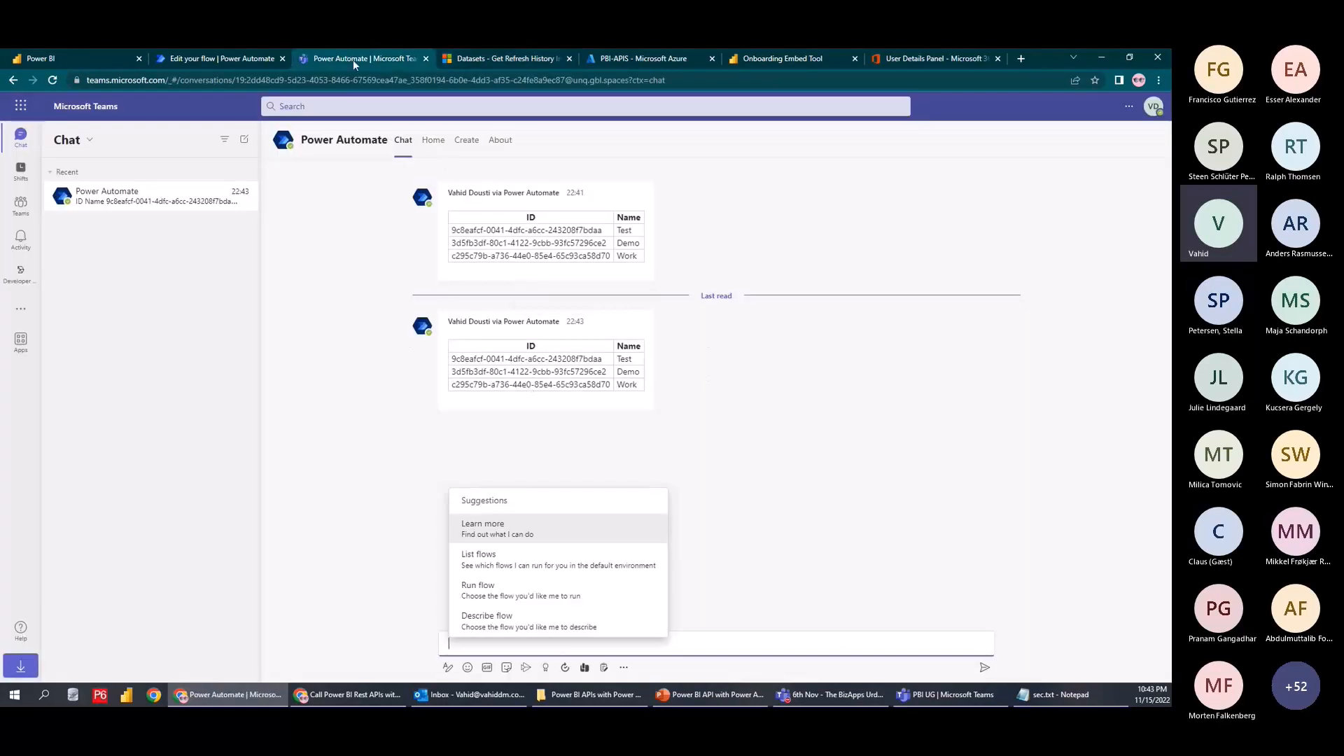
Close the run panel, recheck Teams for the new table, and delete the Recurrence trigger
{"action": "left_click", "coordinate": [245, 60]}
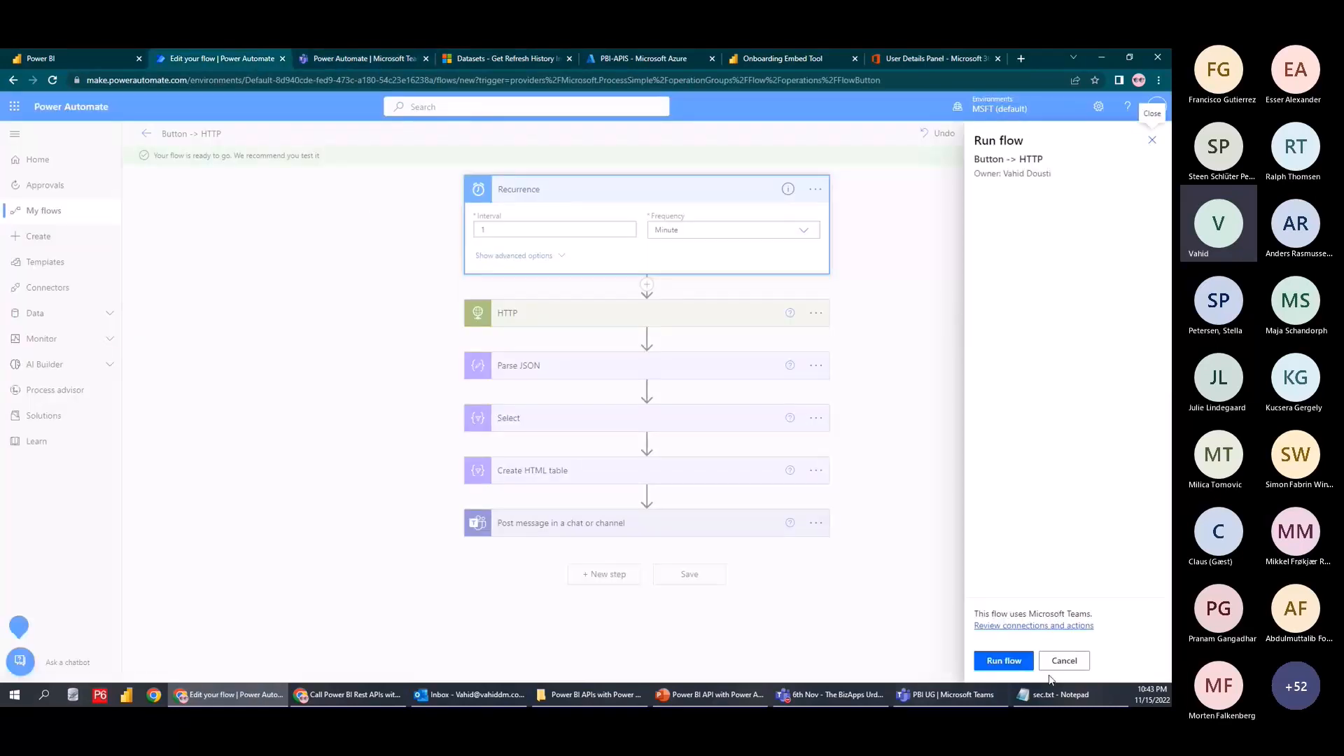
{"action": "left_click", "coordinate": [1066, 662]}
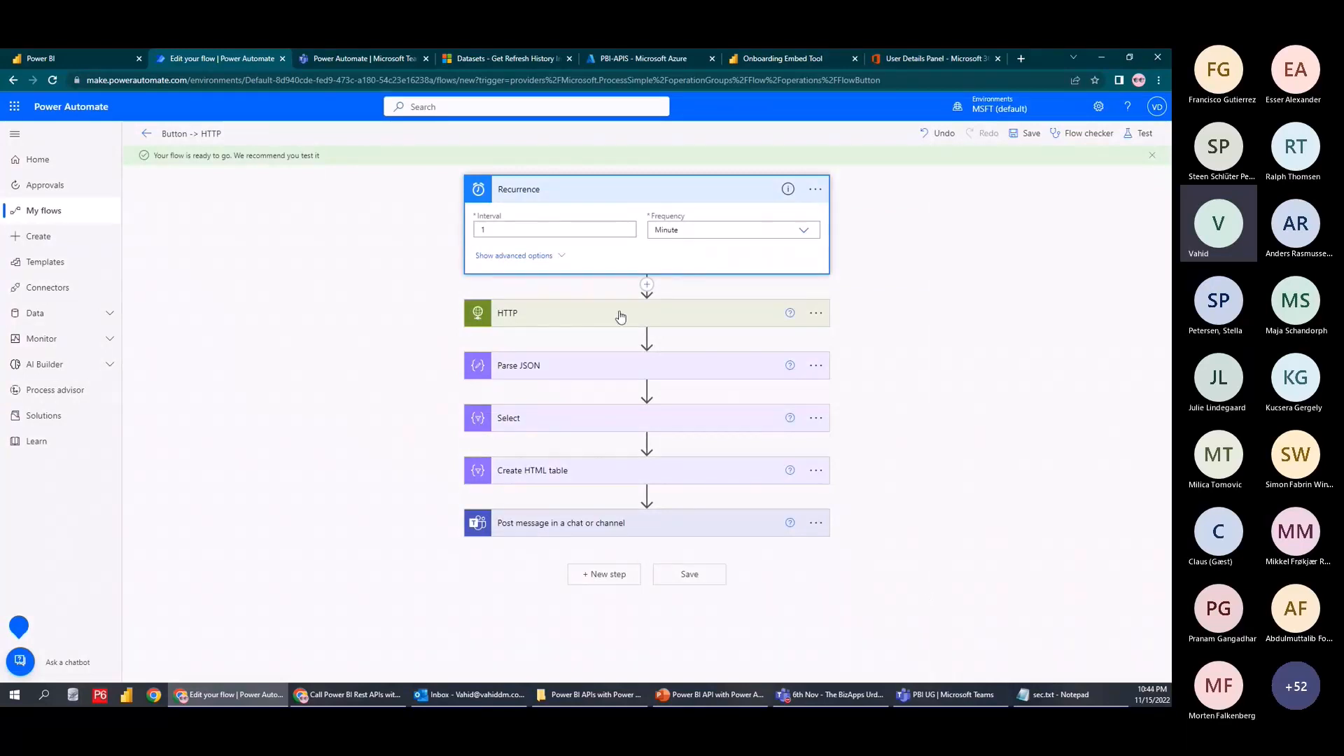
{"action": "left_click", "coordinate": [498, 58]}
{"action": "left_click", "coordinate": [347, 59]}
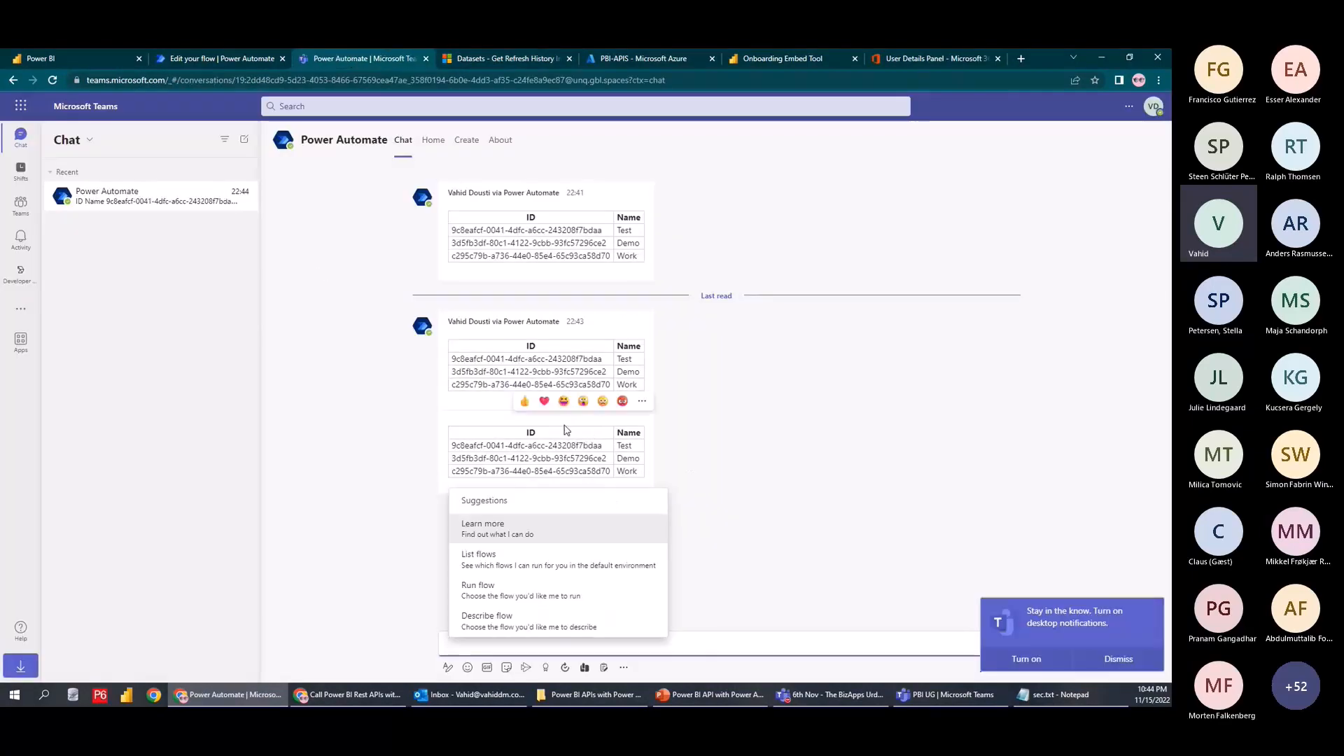
{"action": "left_click", "coordinate": [217, 58]}
{"action": "left_click", "coordinate": [815, 189]}
{"action": "left_click", "coordinate": [866, 341]}
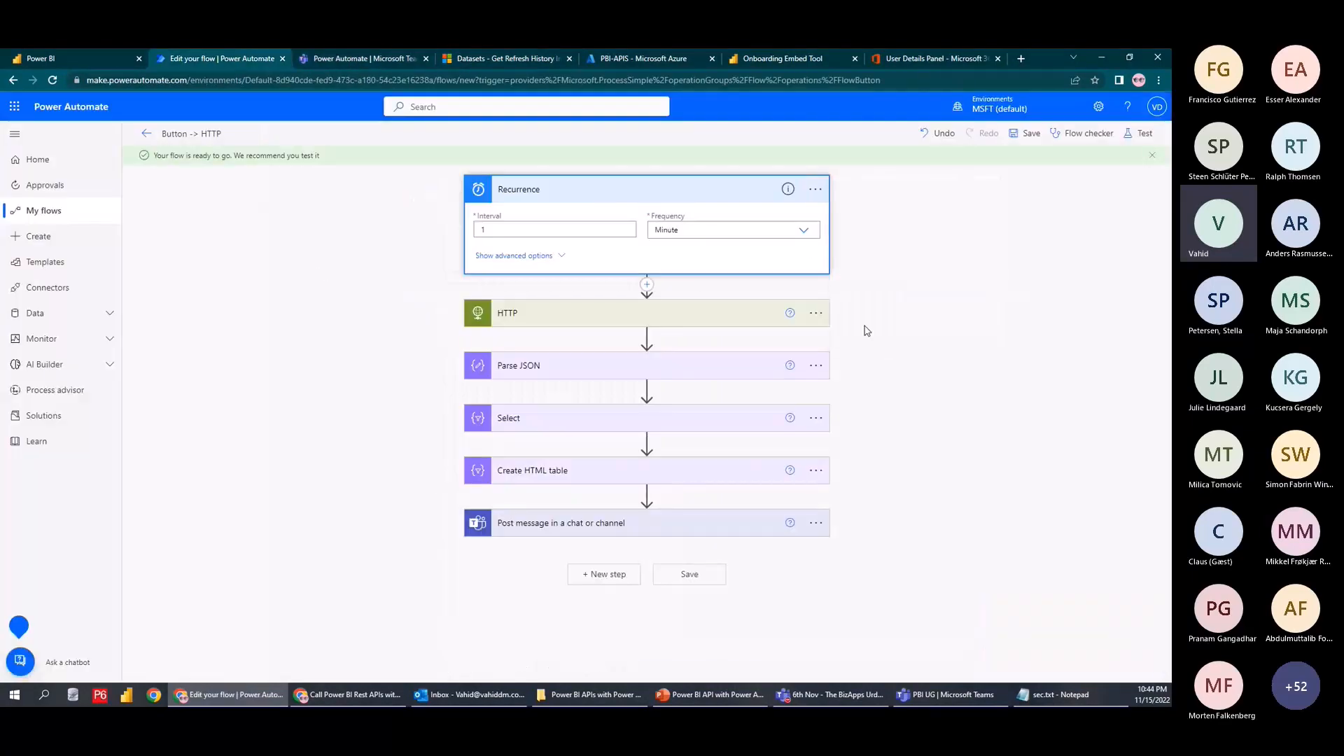
Confirm removing Recurrence, make the flow Manually triggered, and dismiss the flow-ready notice
{"action": "left_click", "coordinate": [609, 415]}
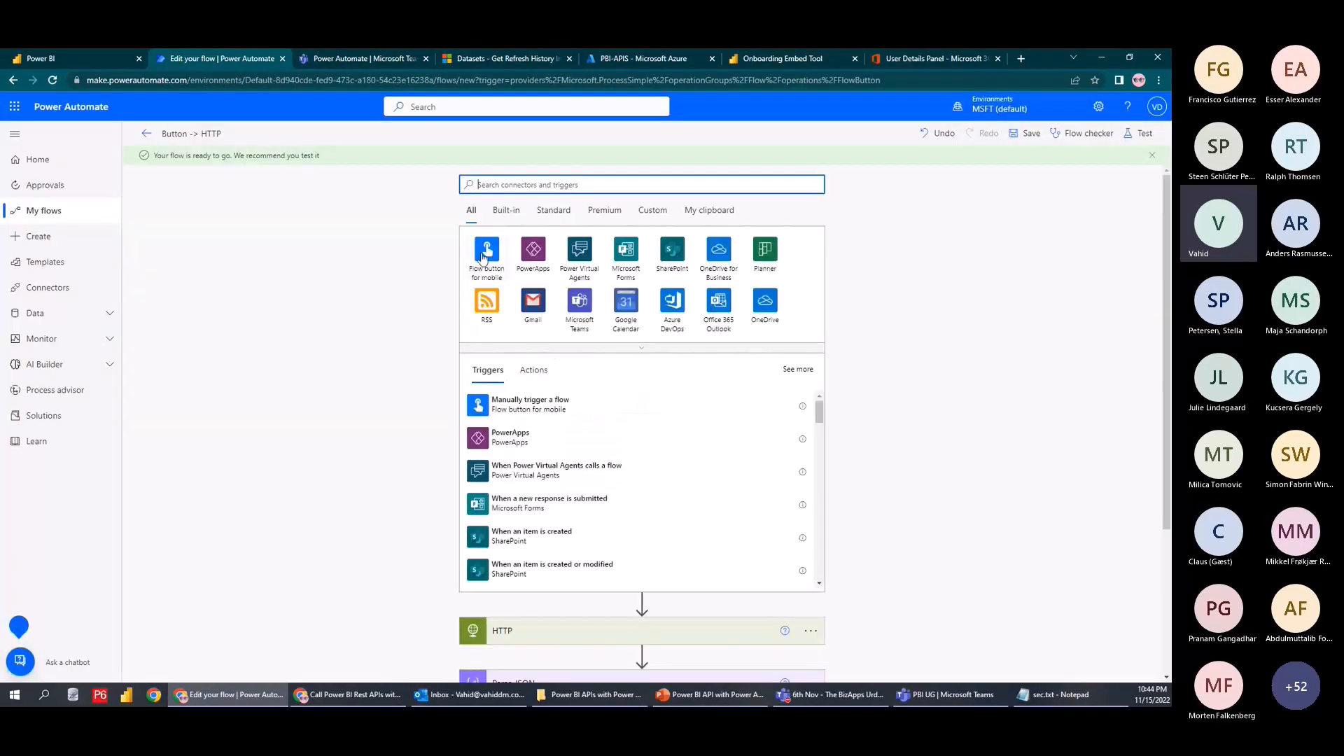
{"action": "left_click", "coordinate": [539, 252]}
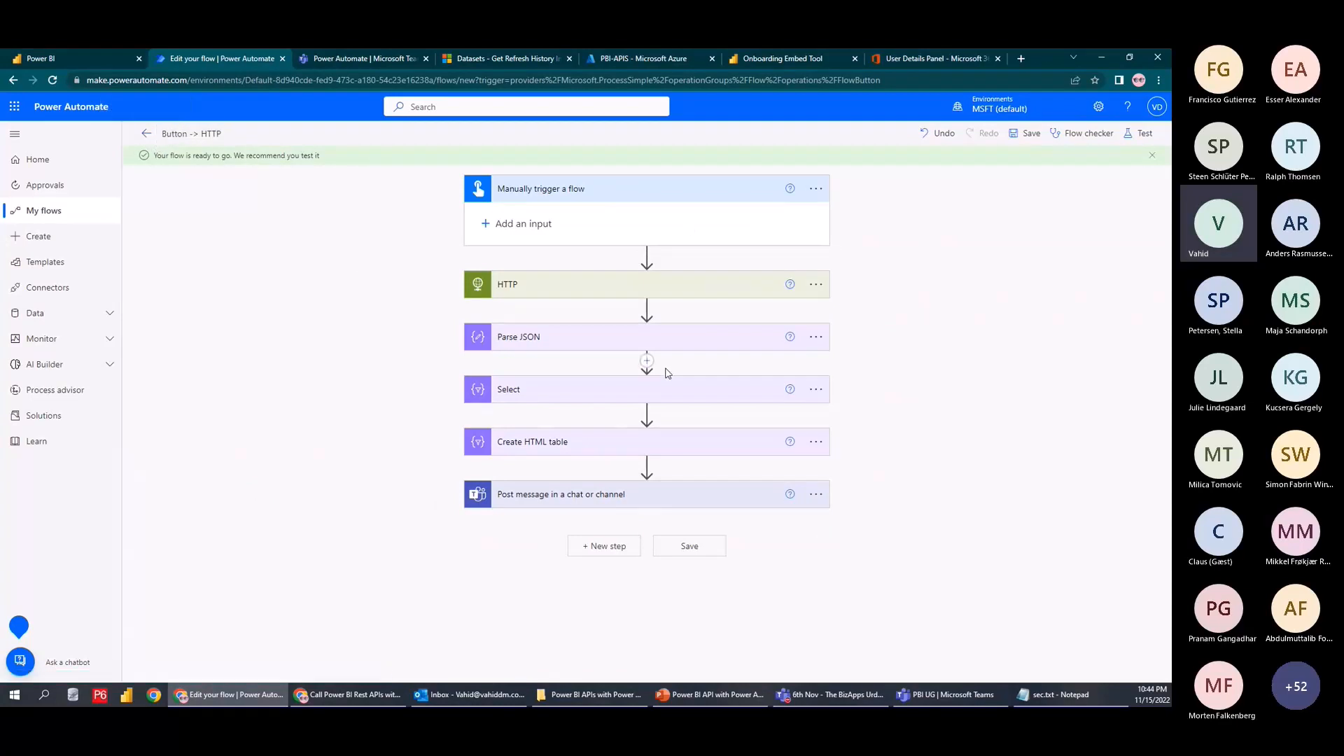
{"action": "left_click", "coordinate": [1152, 155]}
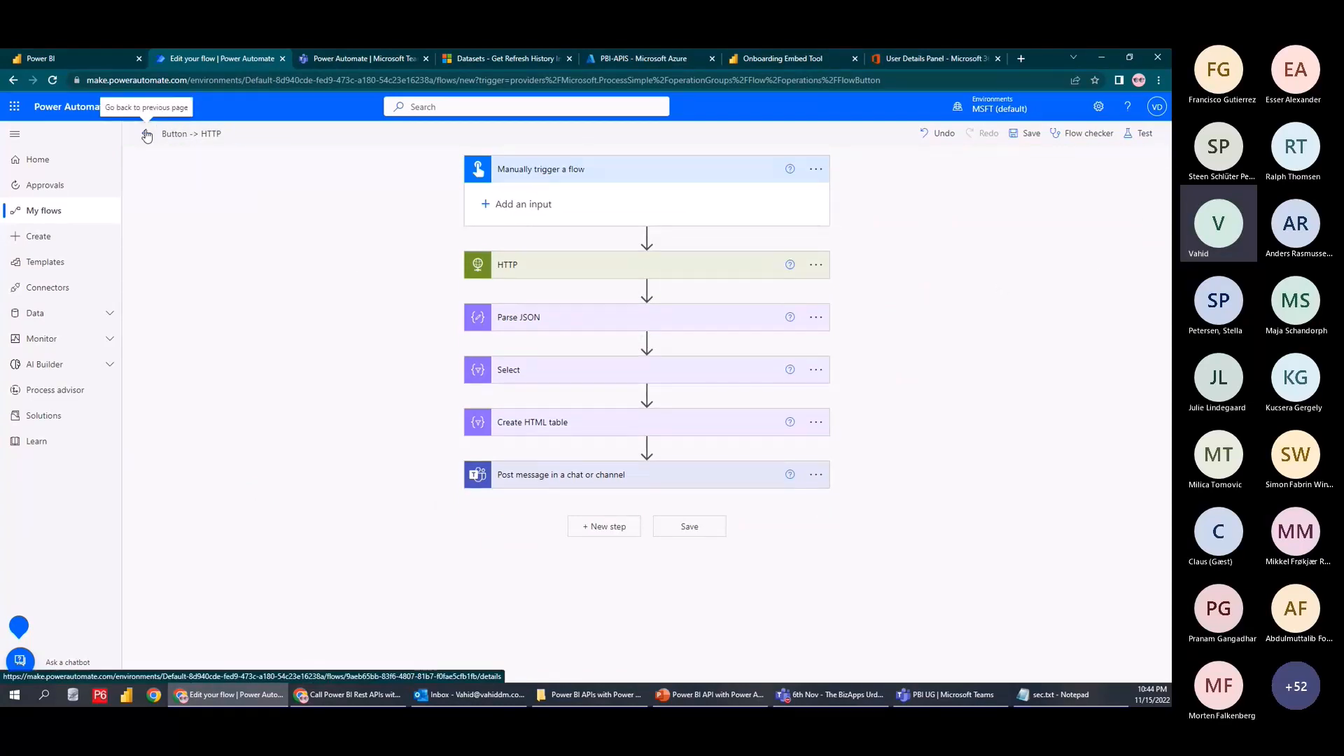
{"action": "left_click", "coordinate": [520, 62]}
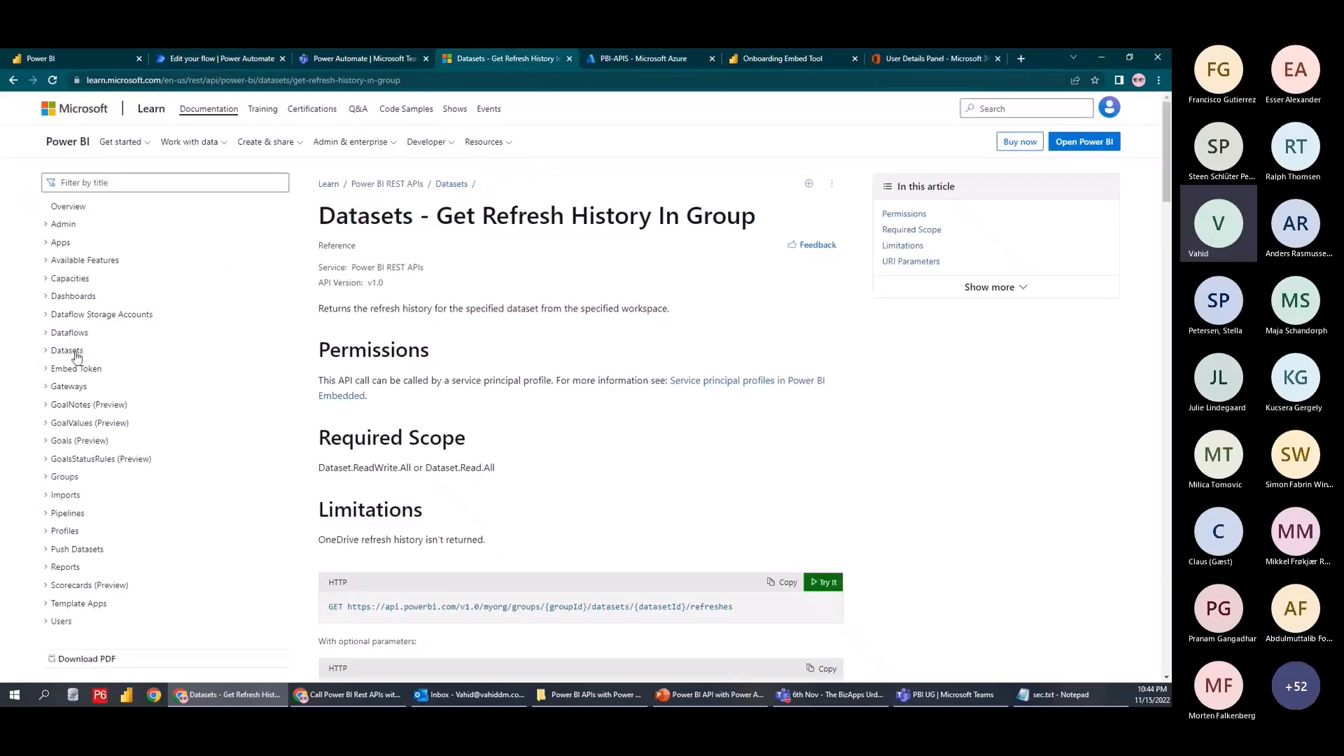
Open the Datasets - Execute Queries In Group reference and highlight its DAX query sentence
{"action": "left_click", "coordinate": [47, 352]}
{"action": "scroll", "coordinate": [118, 420], "scroll_direction": "down", "scroll_amount": 1}
{"action": "scroll", "coordinate": [118, 420], "scroll_direction": "down", "scroll_amount": 1}
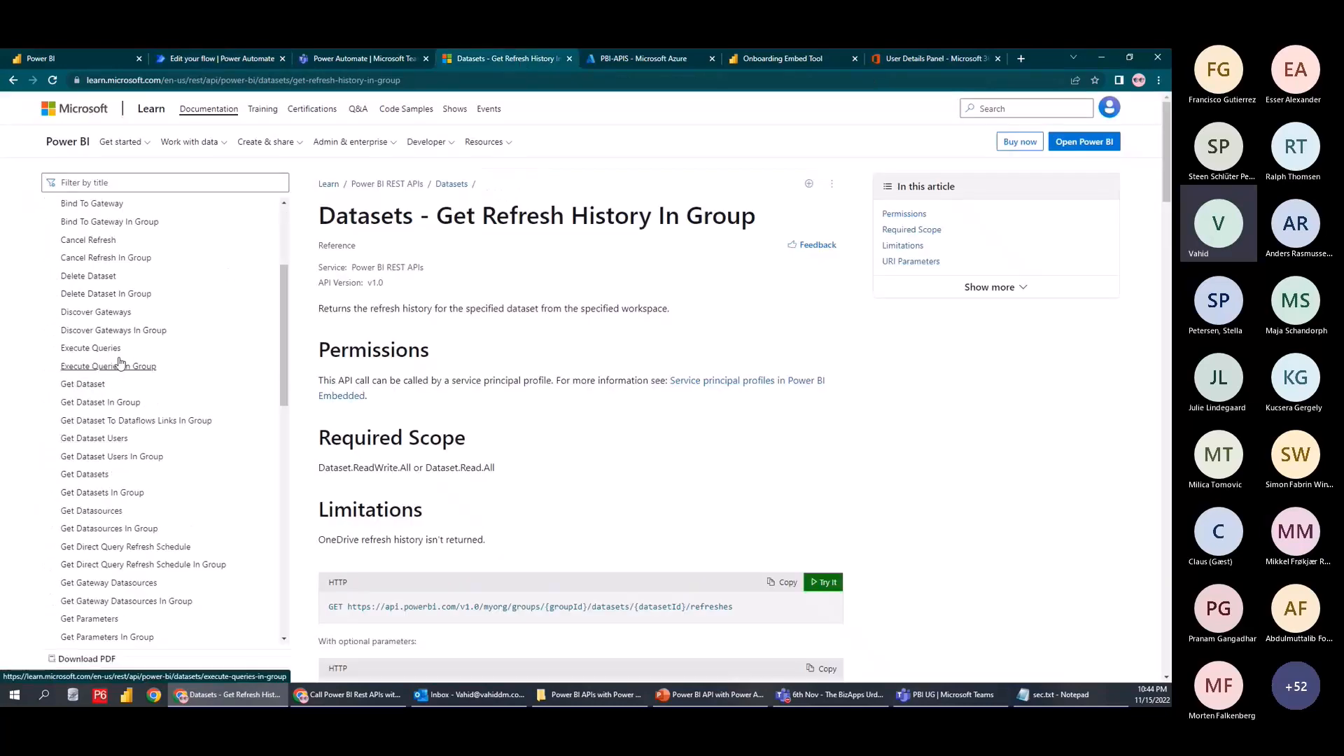
{"action": "left_click", "coordinate": [120, 365]}
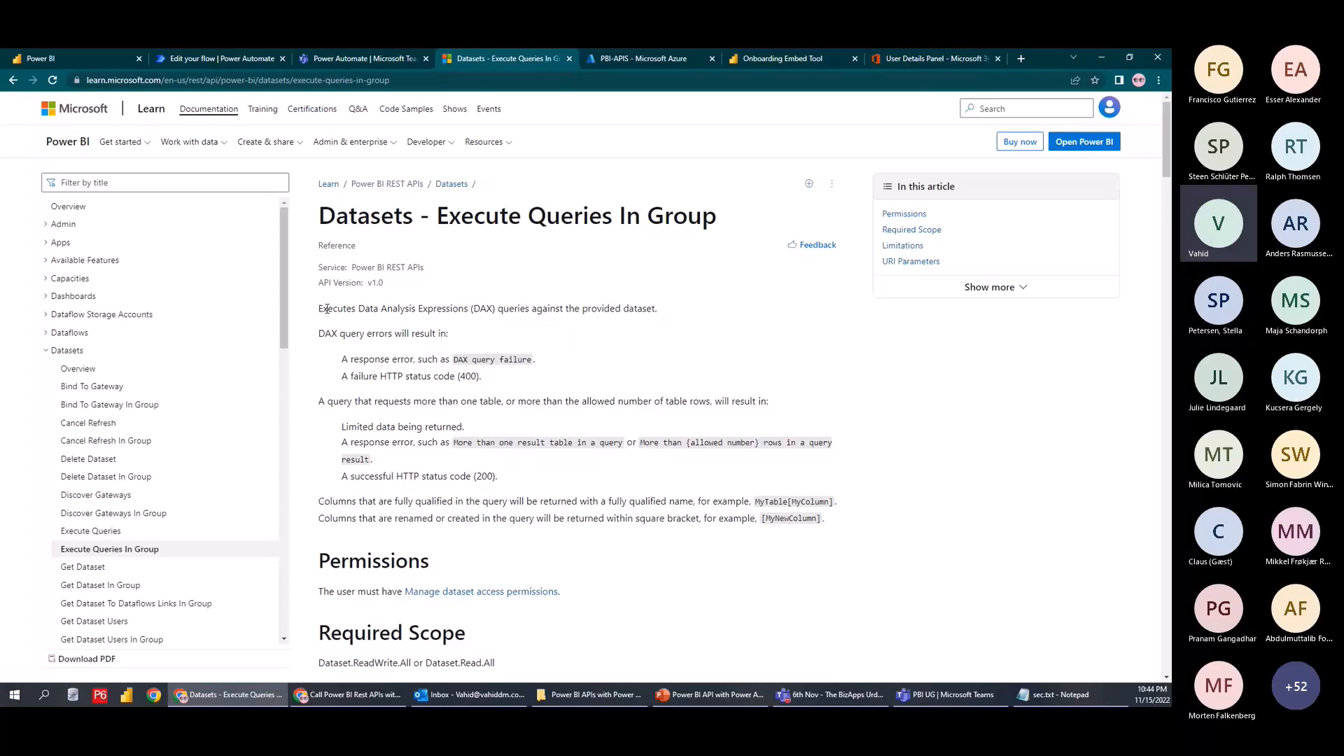
{"action": "left_click_drag", "start_coordinate": [326, 308], "coordinate": [663, 316]}
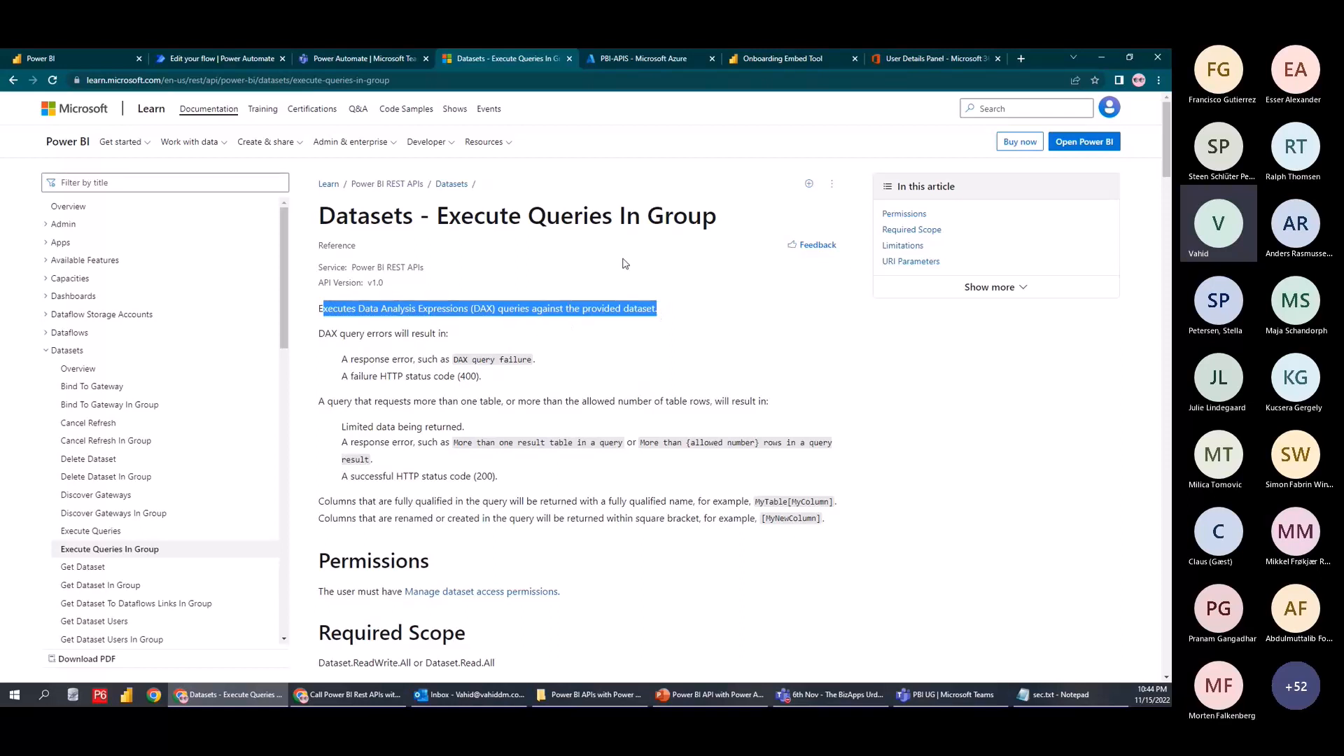
{"action": "left_click", "coordinate": [639, 360]}
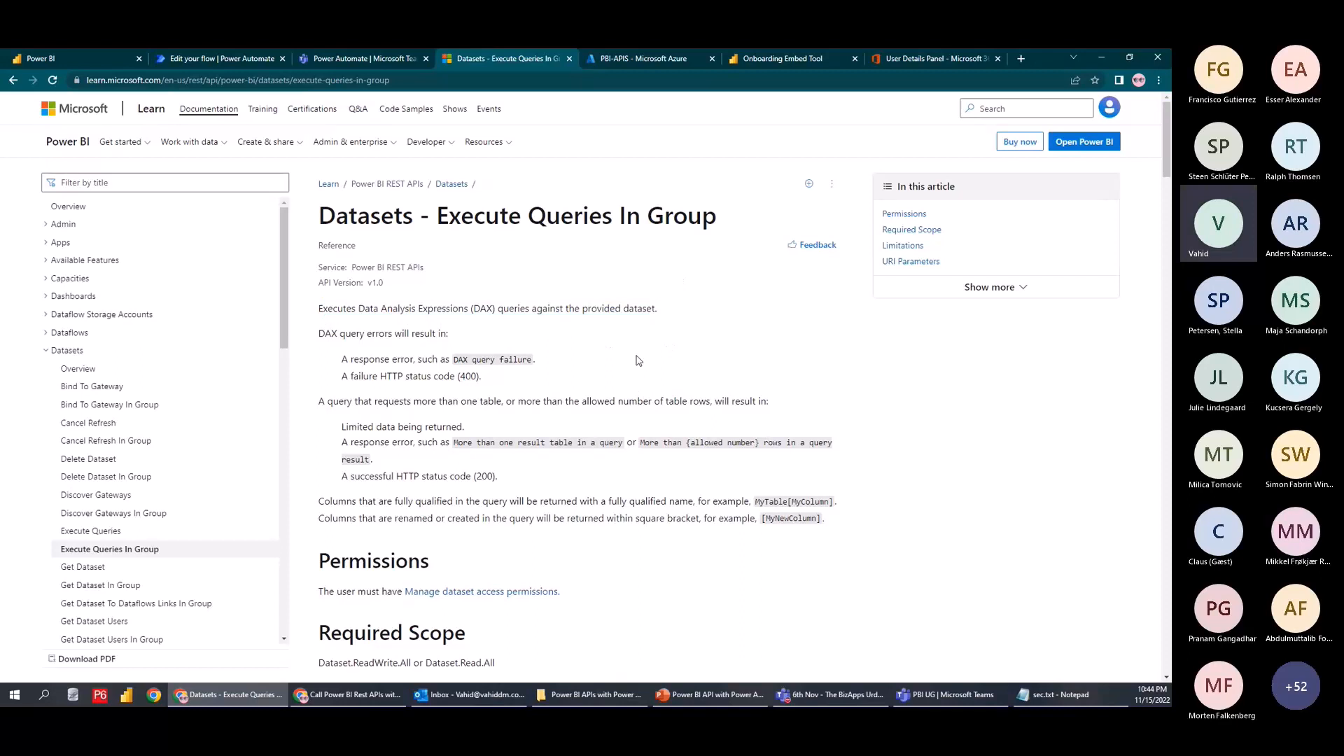
{"action": "left_click", "coordinate": [256, 56]}
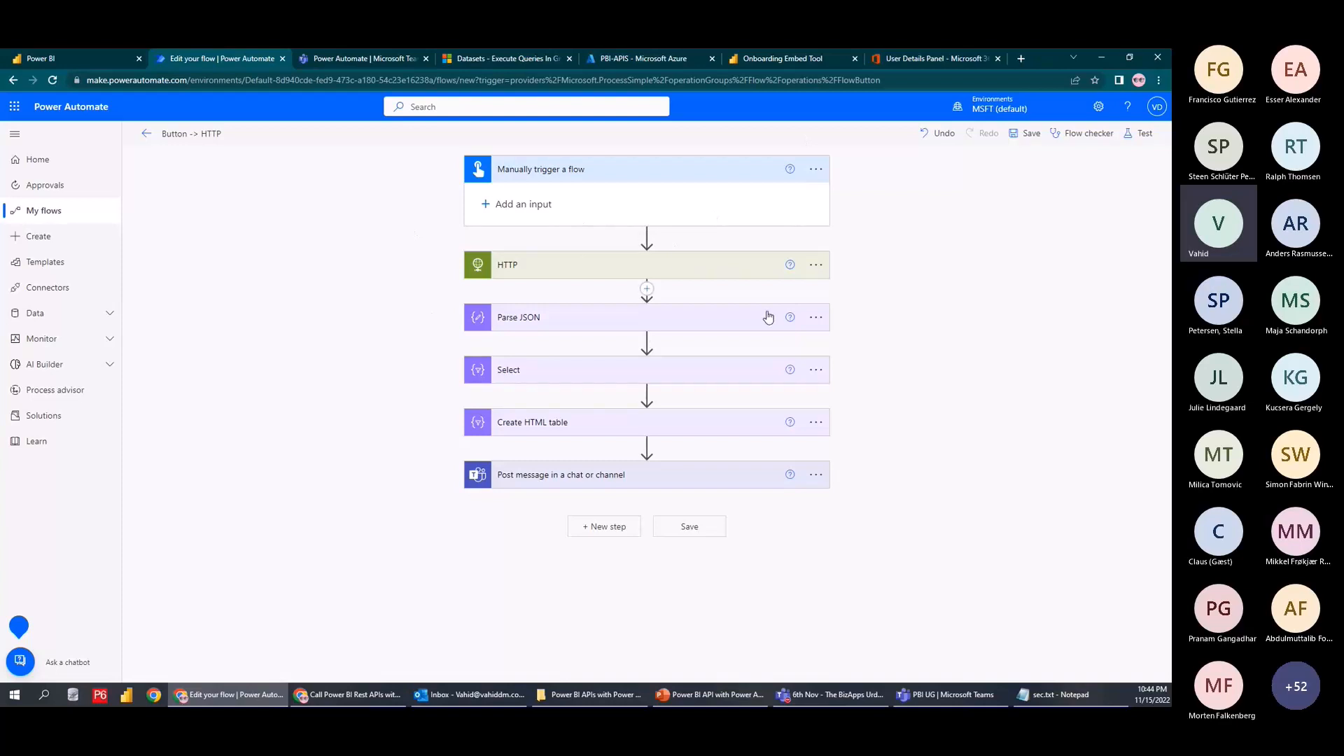
Leave the editor and create a new instant cloud flow with a manual trigger
{"action": "left_click", "coordinate": [146, 133]}
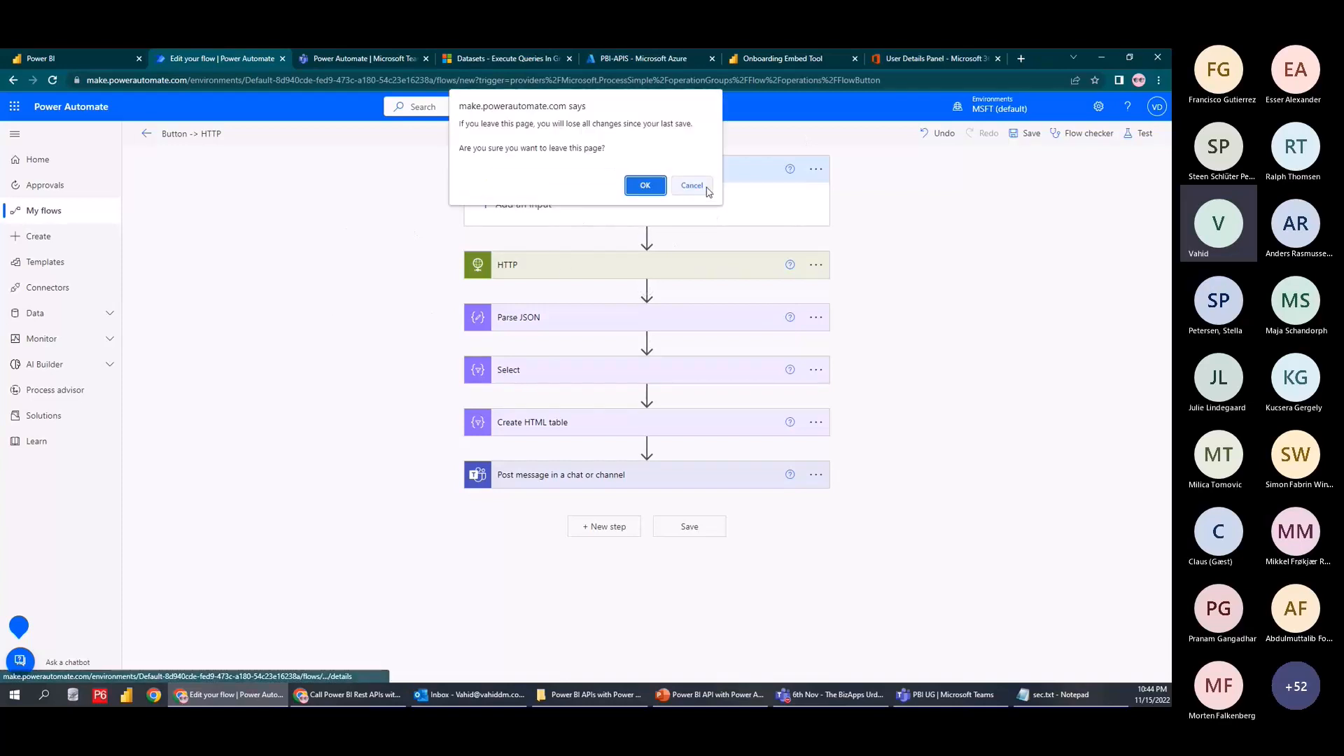
{"action": "left_click", "coordinate": [692, 185]}
{"action": "left_click", "coordinate": [36, 218]}
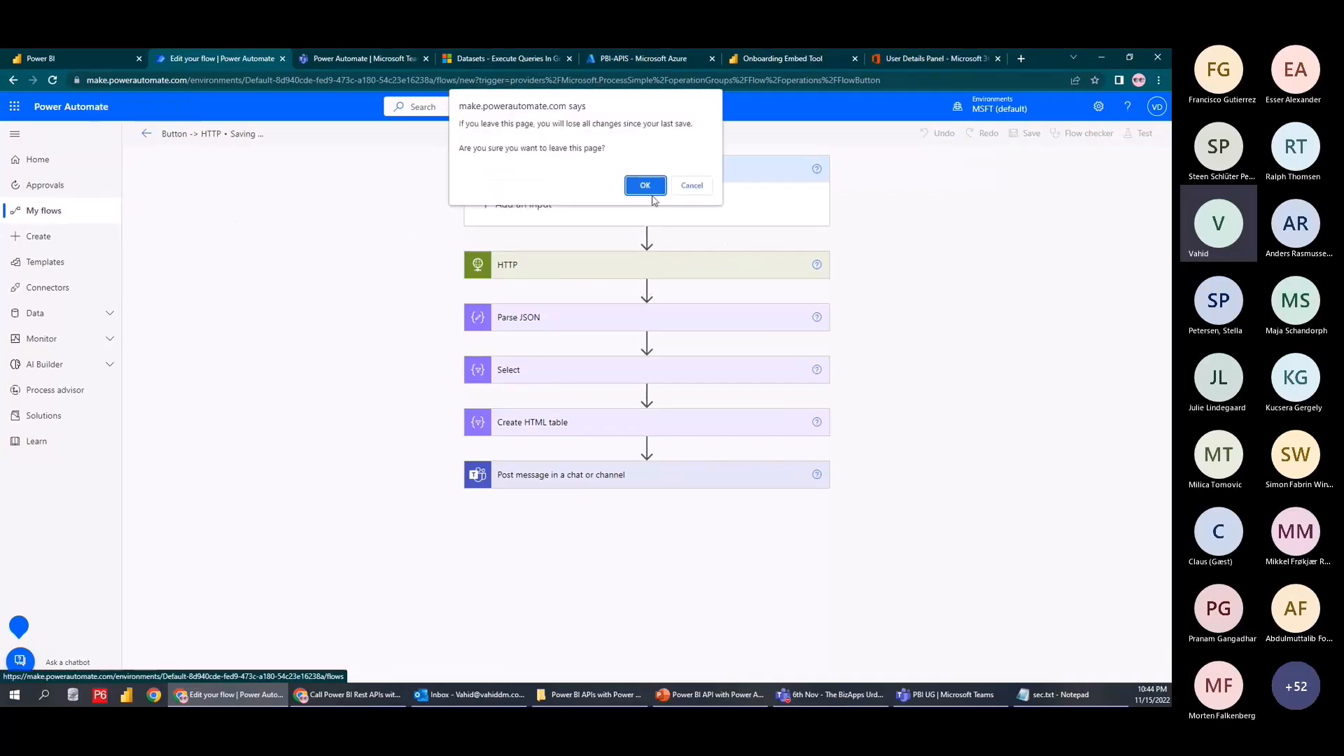
{"action": "left_click", "coordinate": [646, 187]}
{"action": "left_click", "coordinate": [171, 135]}
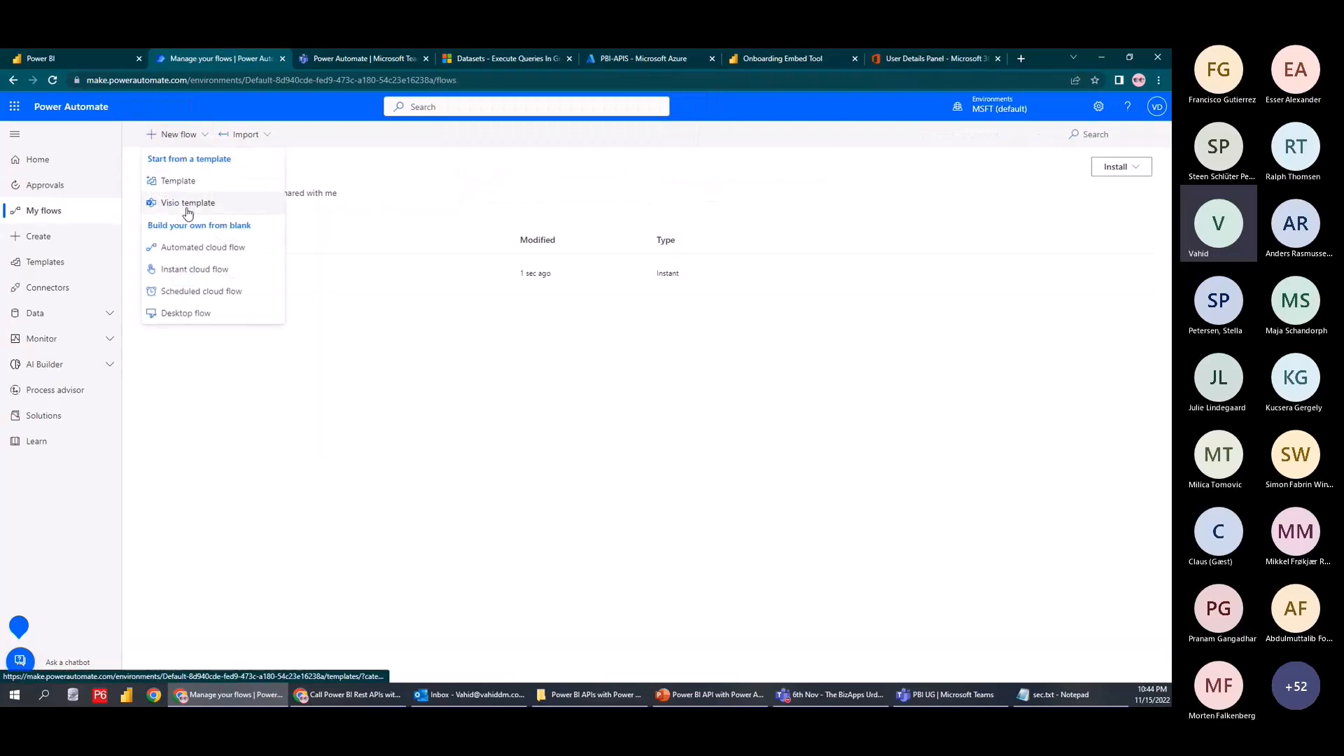
{"action": "left_click", "coordinate": [195, 268]}
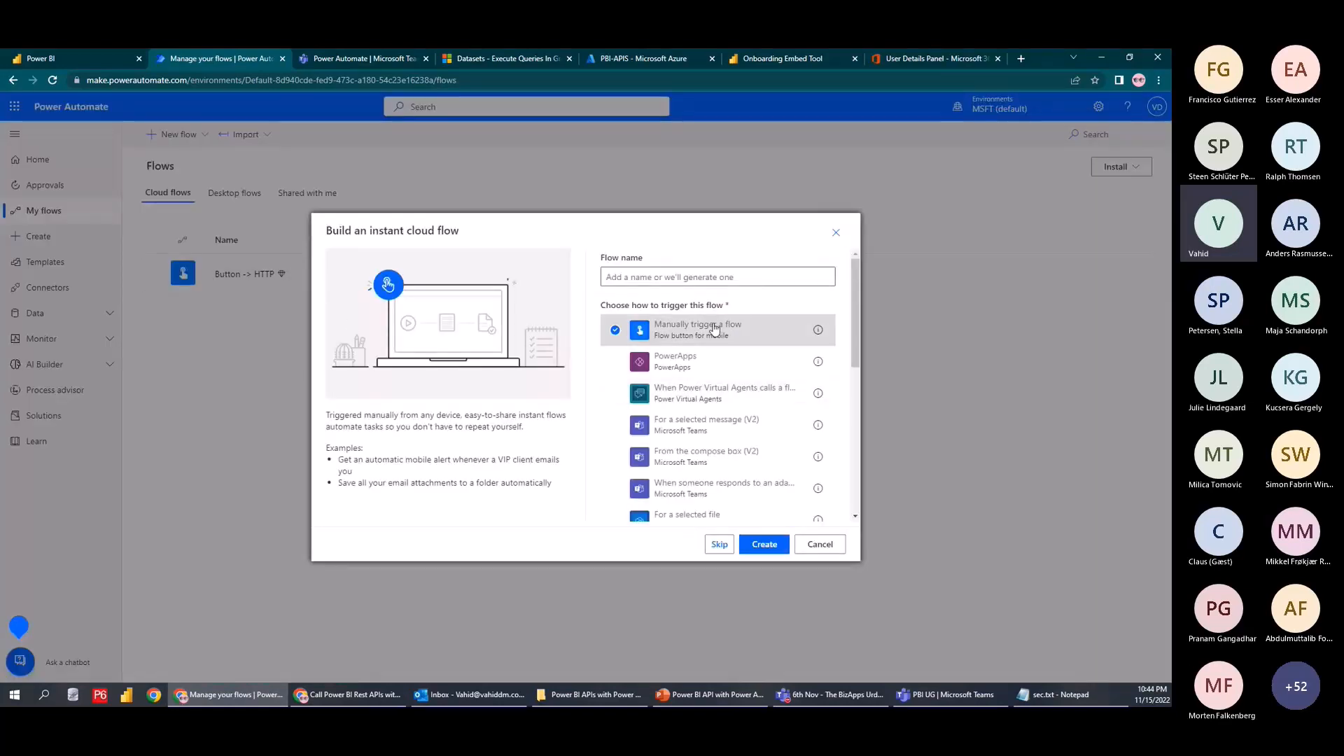
{"action": "left_click", "coordinate": [764, 544]}
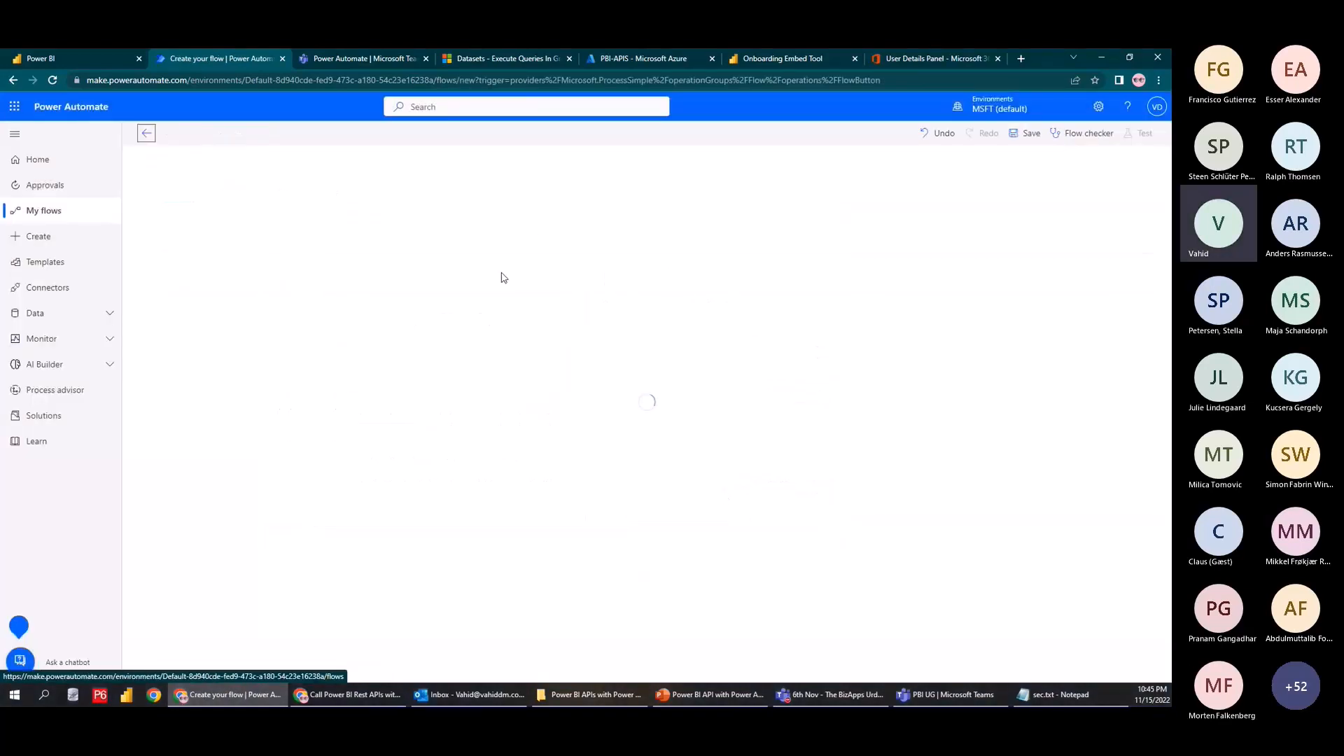
Add the Power BI 'Run a query against a dataset' action and list its workspaces
{"action": "left_click", "coordinate": [604, 220]}
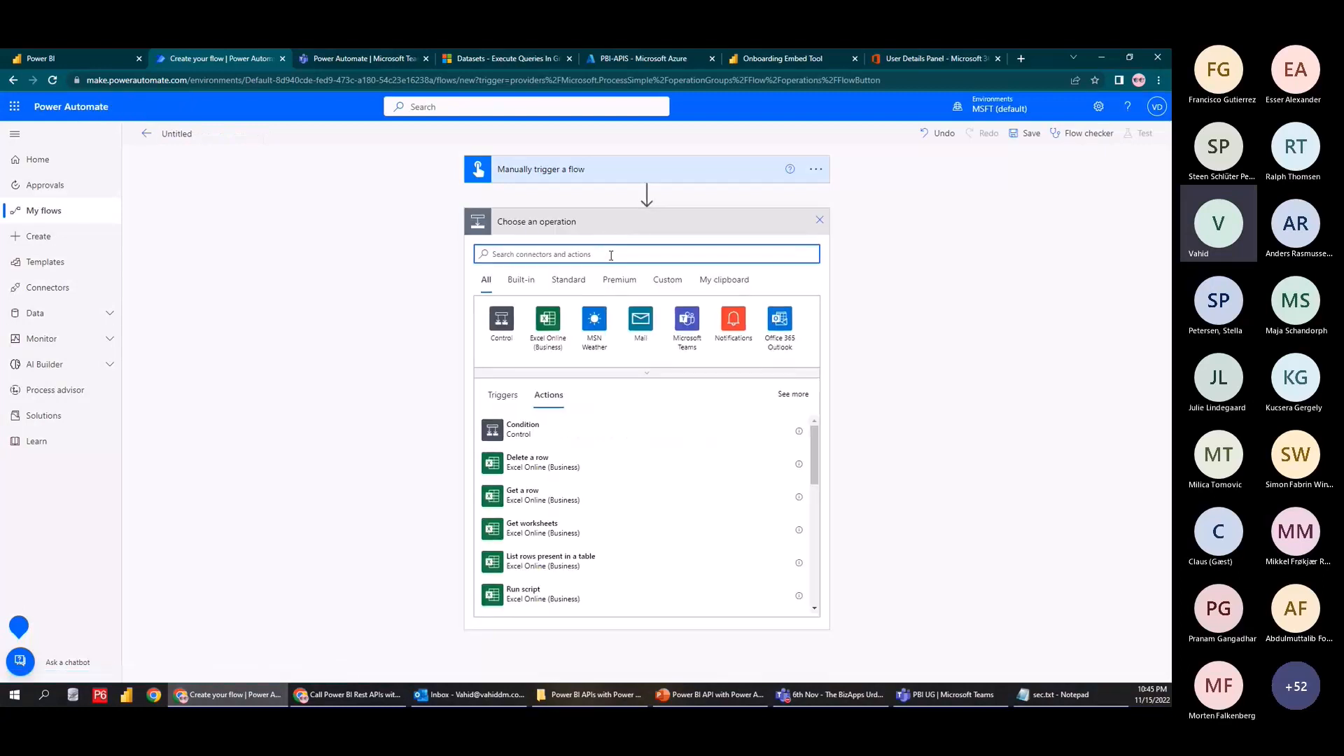
{"action": "type", "text": "power bi"}
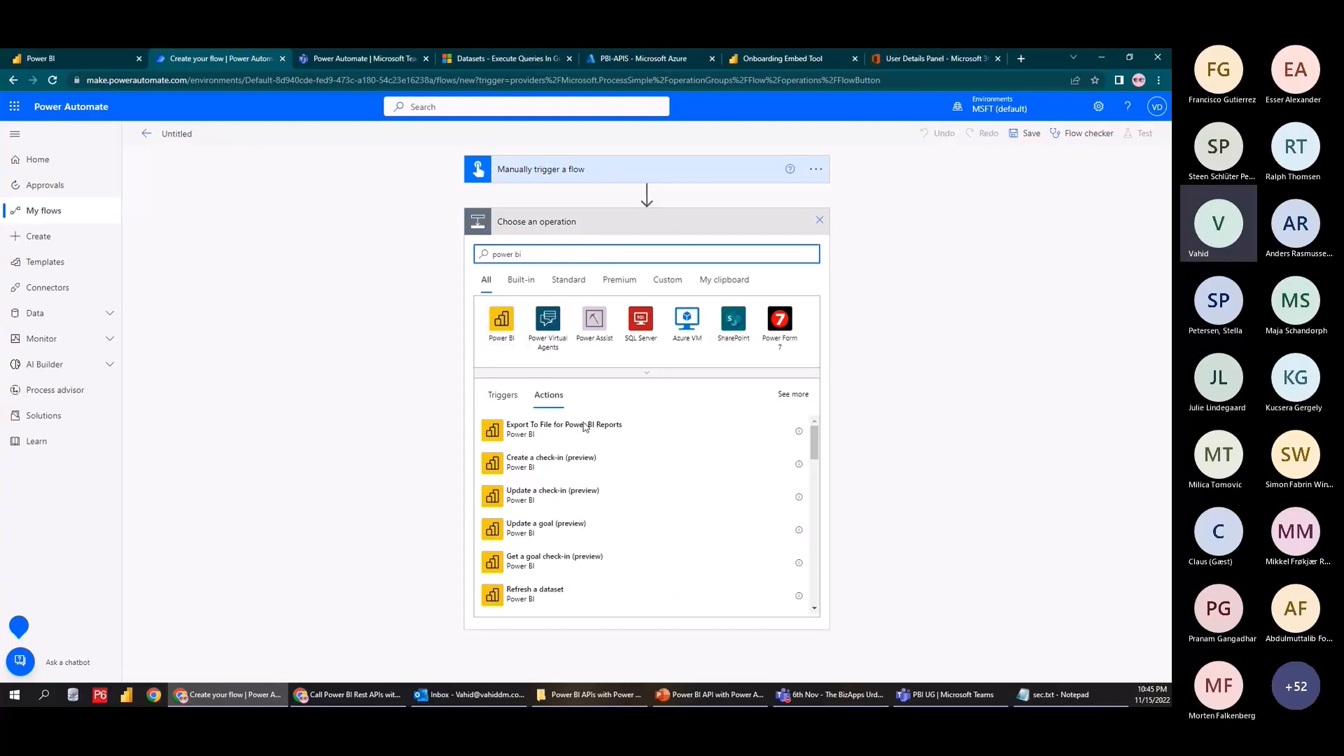
{"action": "scroll", "coordinate": [594, 520], "scroll_direction": "down", "scroll_amount": 3}
{"action": "scroll", "coordinate": [594, 519], "scroll_direction": "down", "scroll_amount": 3}
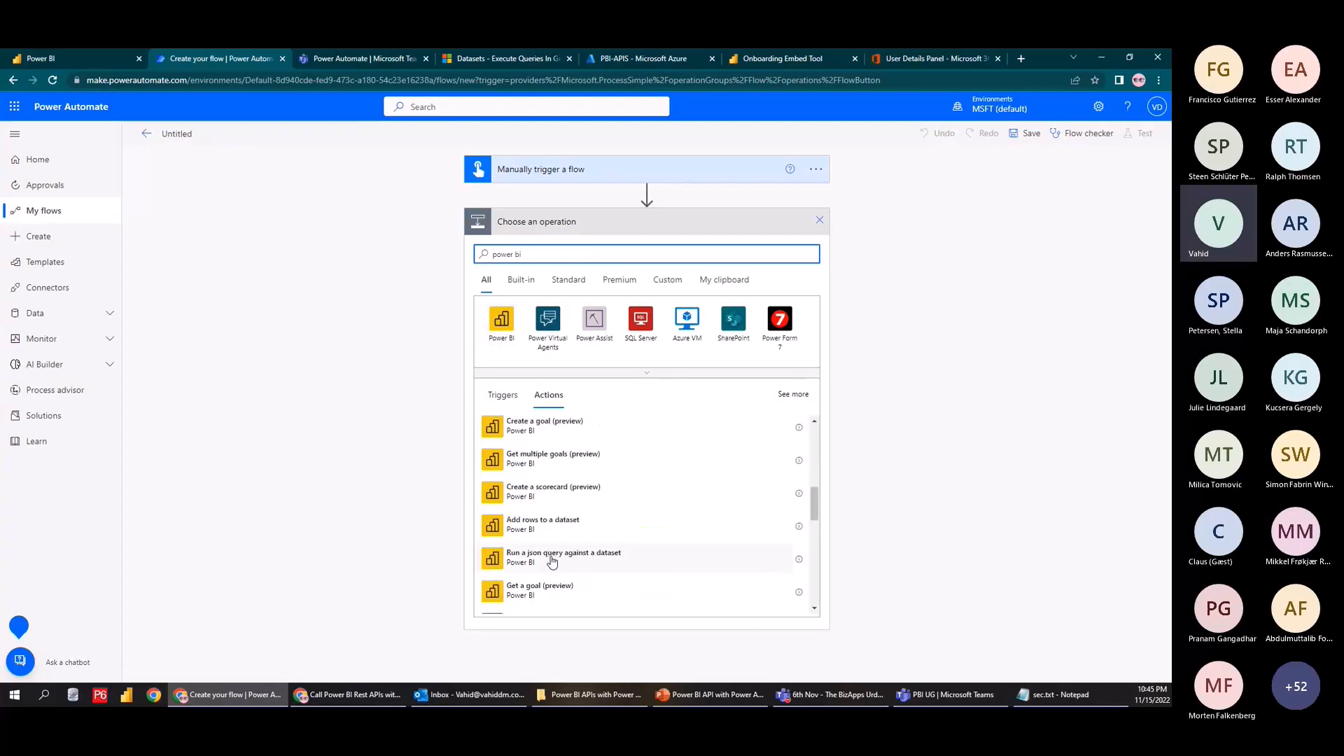
{"action": "scroll", "coordinate": [553, 571], "scroll_direction": "up", "scroll_amount": 3}
{"action": "scroll", "coordinate": [552, 562], "scroll_direction": "up", "scroll_amount": 2}
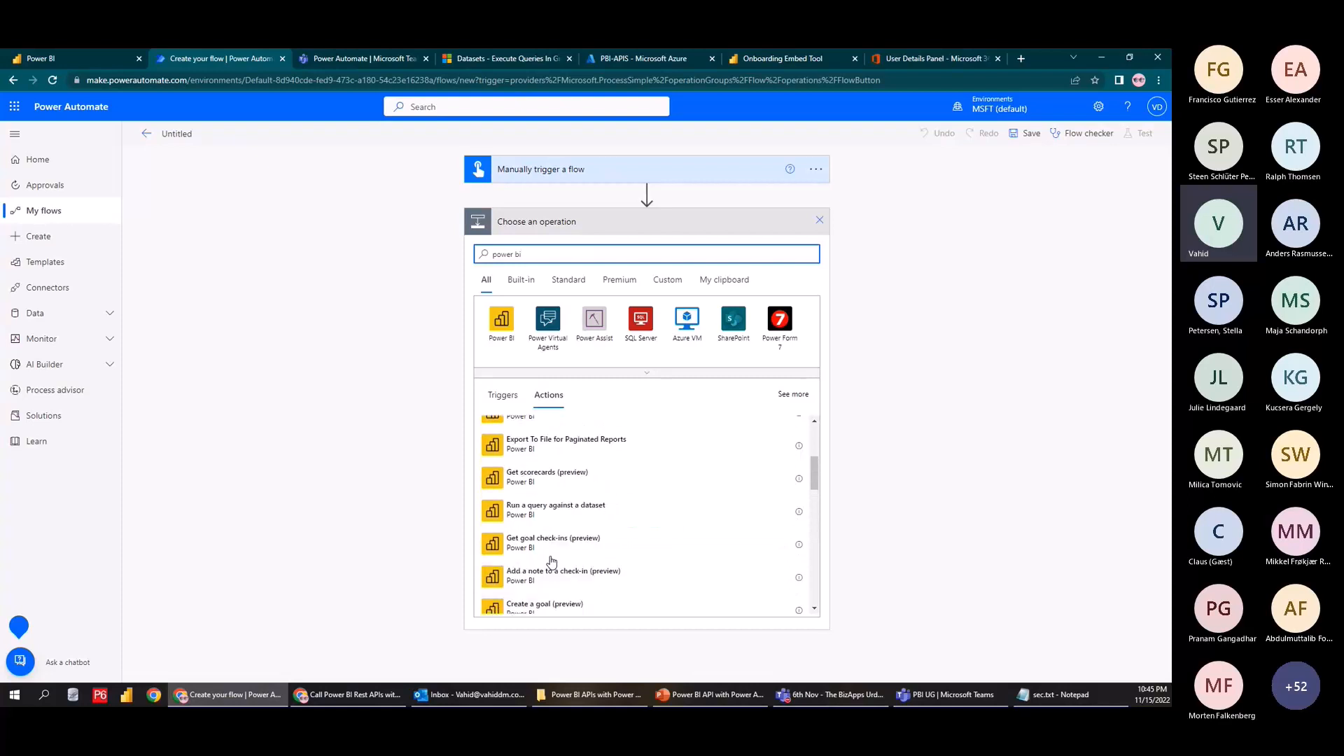
{"action": "left_click", "coordinate": [579, 510]}
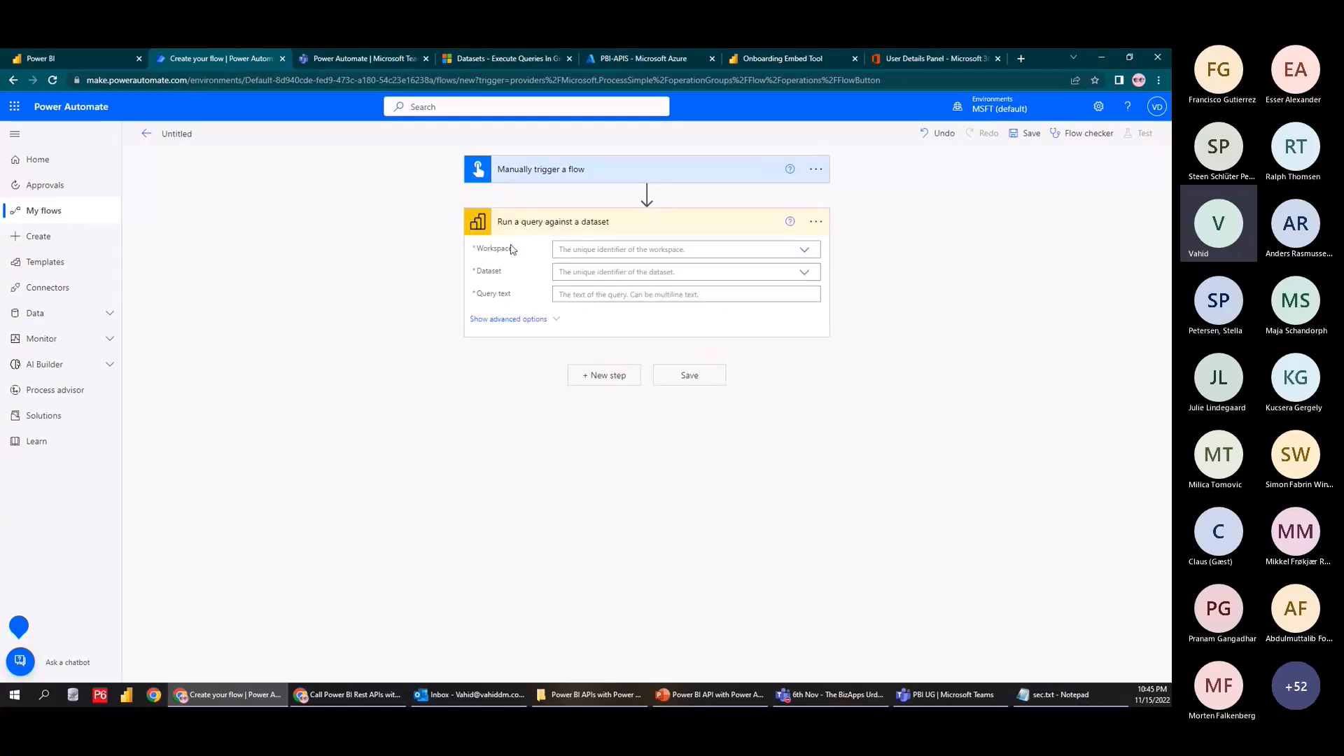
{"action": "left_click", "coordinate": [805, 250]}
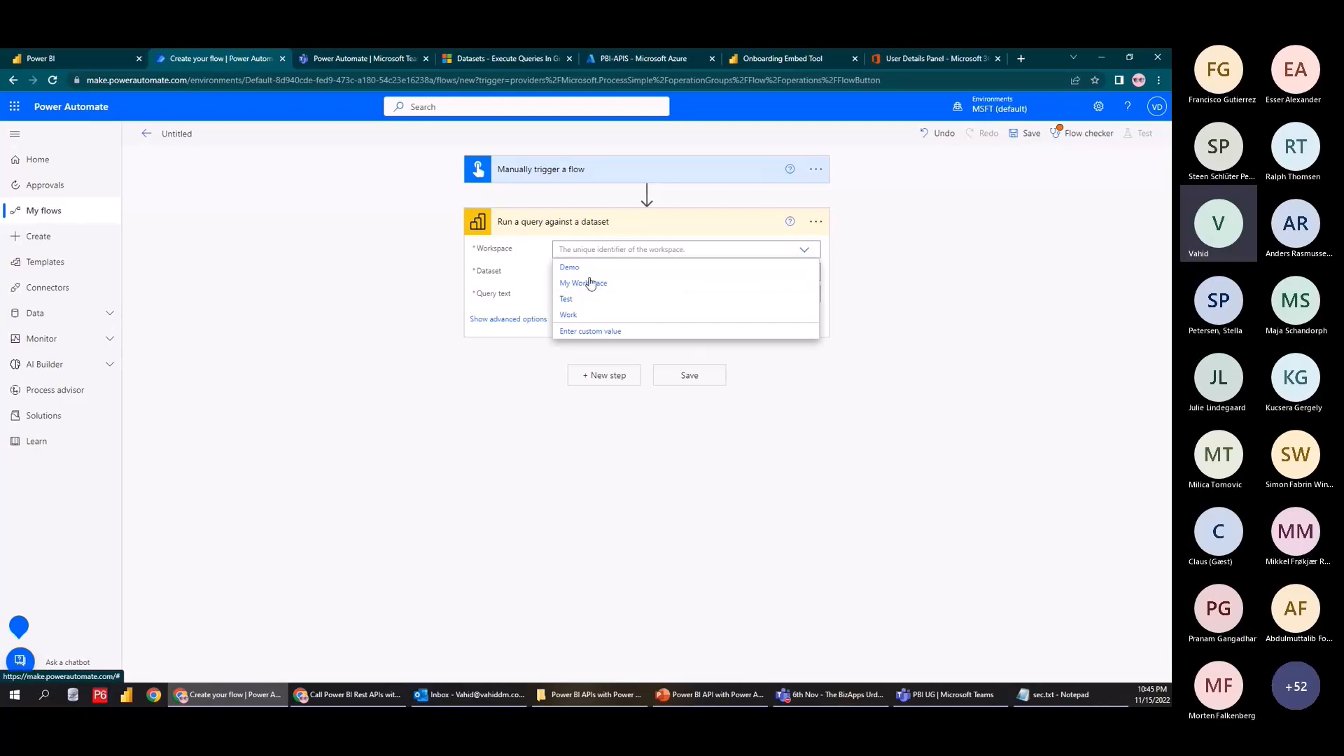
Open the Demo PA report in the Demo workspace of the Power BI service
{"action": "left_click", "coordinate": [78, 58]}
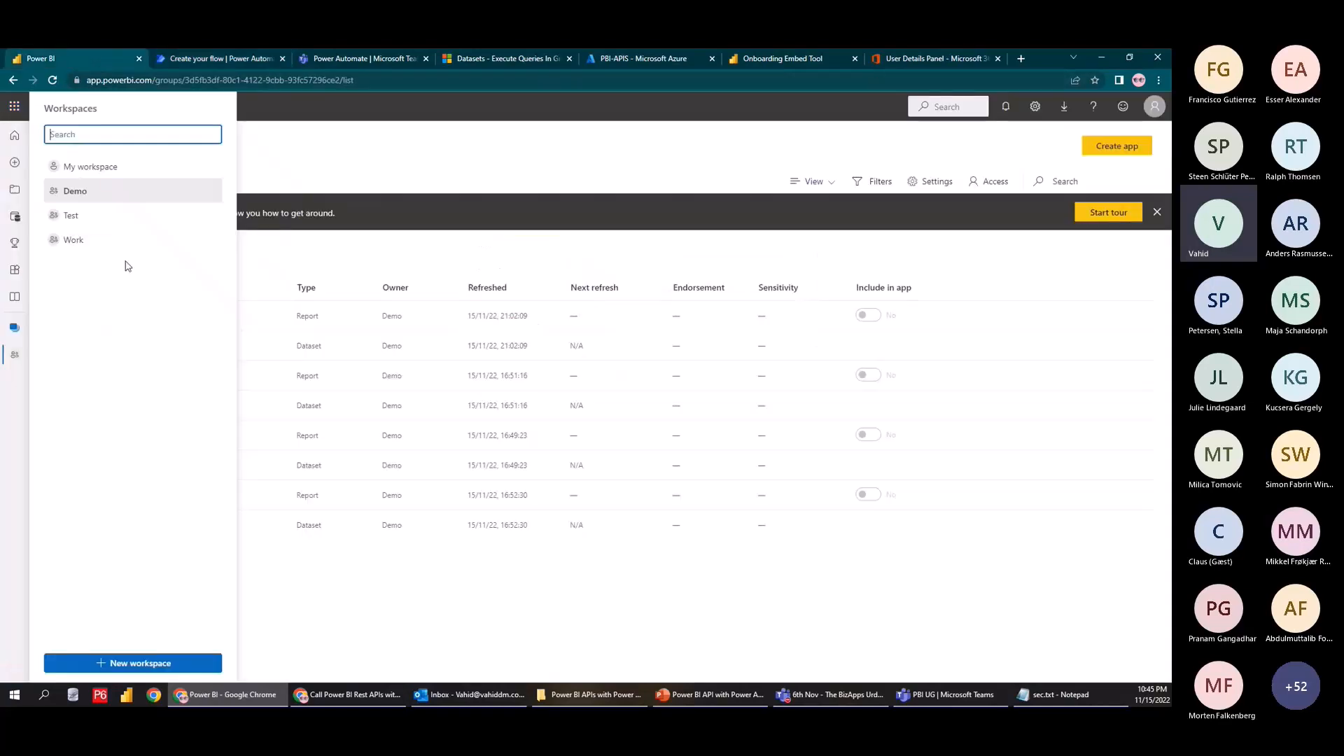
{"action": "left_click", "coordinate": [67, 196]}
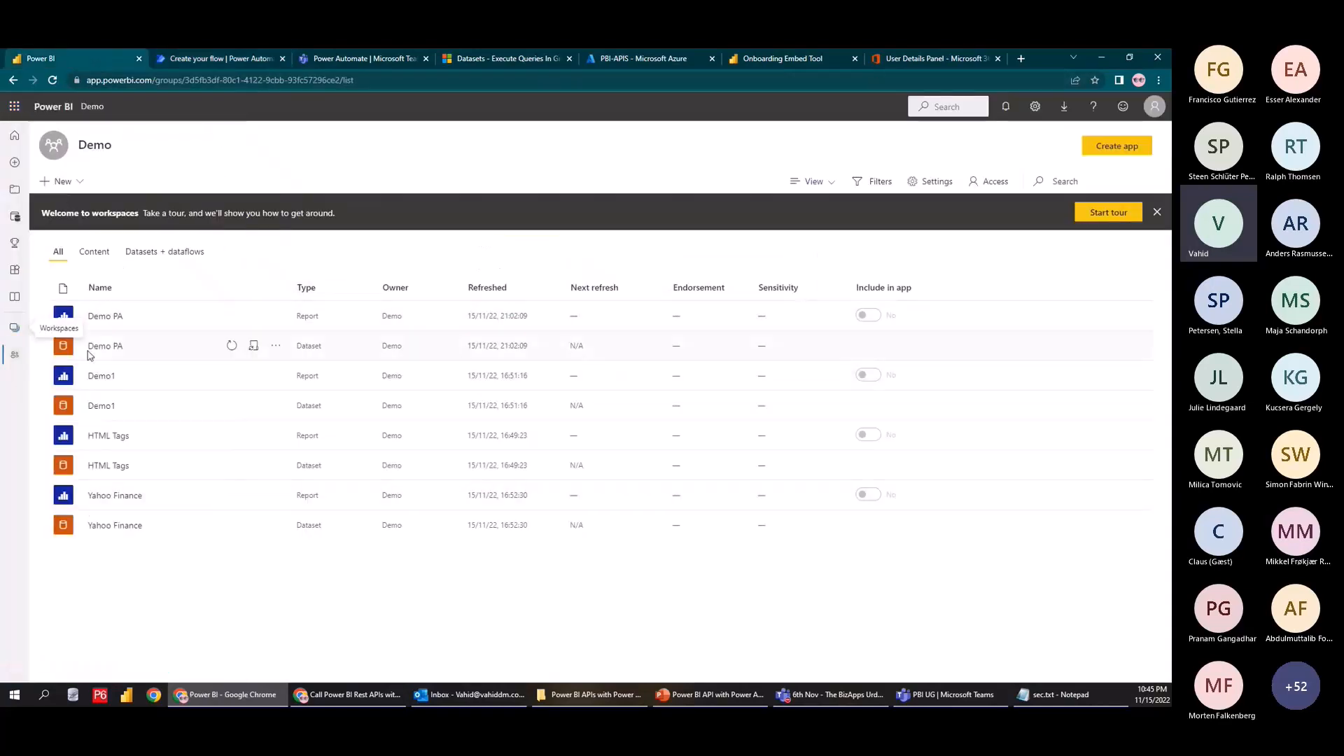
{"action": "left_click", "coordinate": [105, 316]}
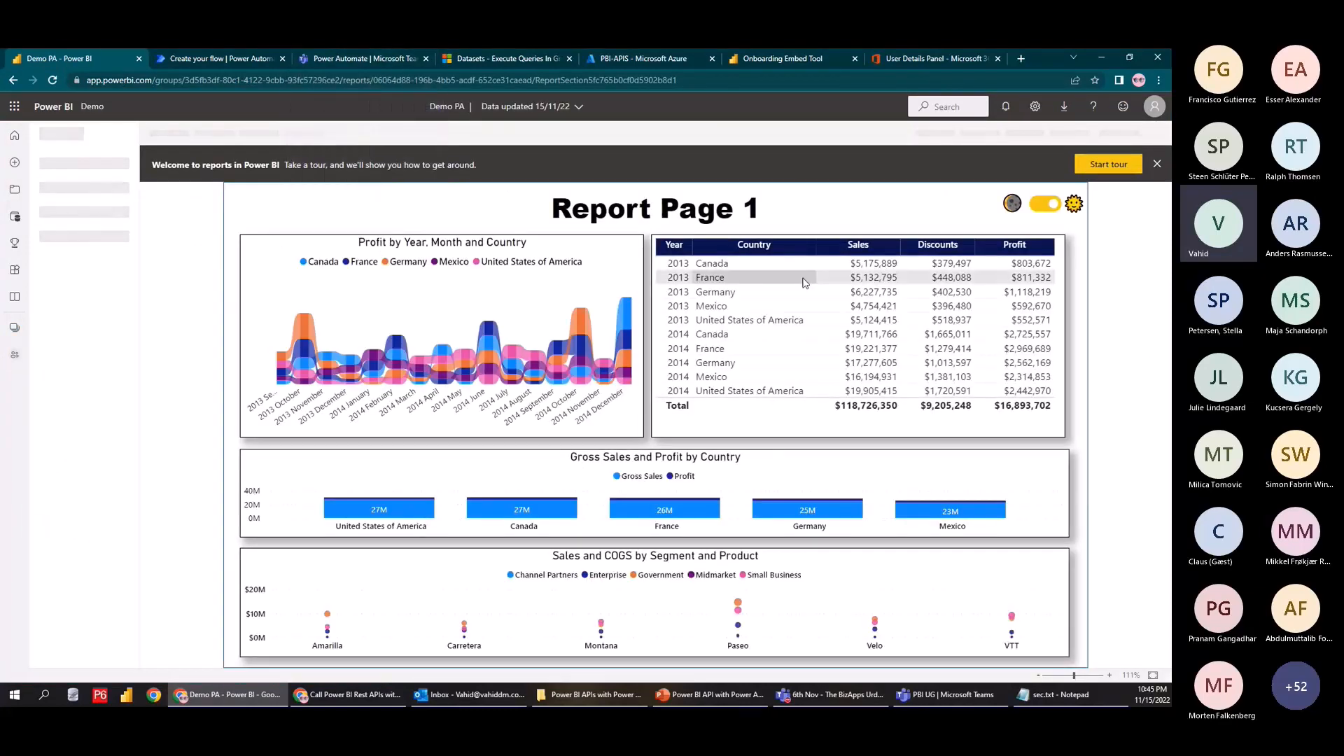
Back in the flow, set the query action's Workspace to Demo
{"action": "left_click", "coordinate": [353, 57]}
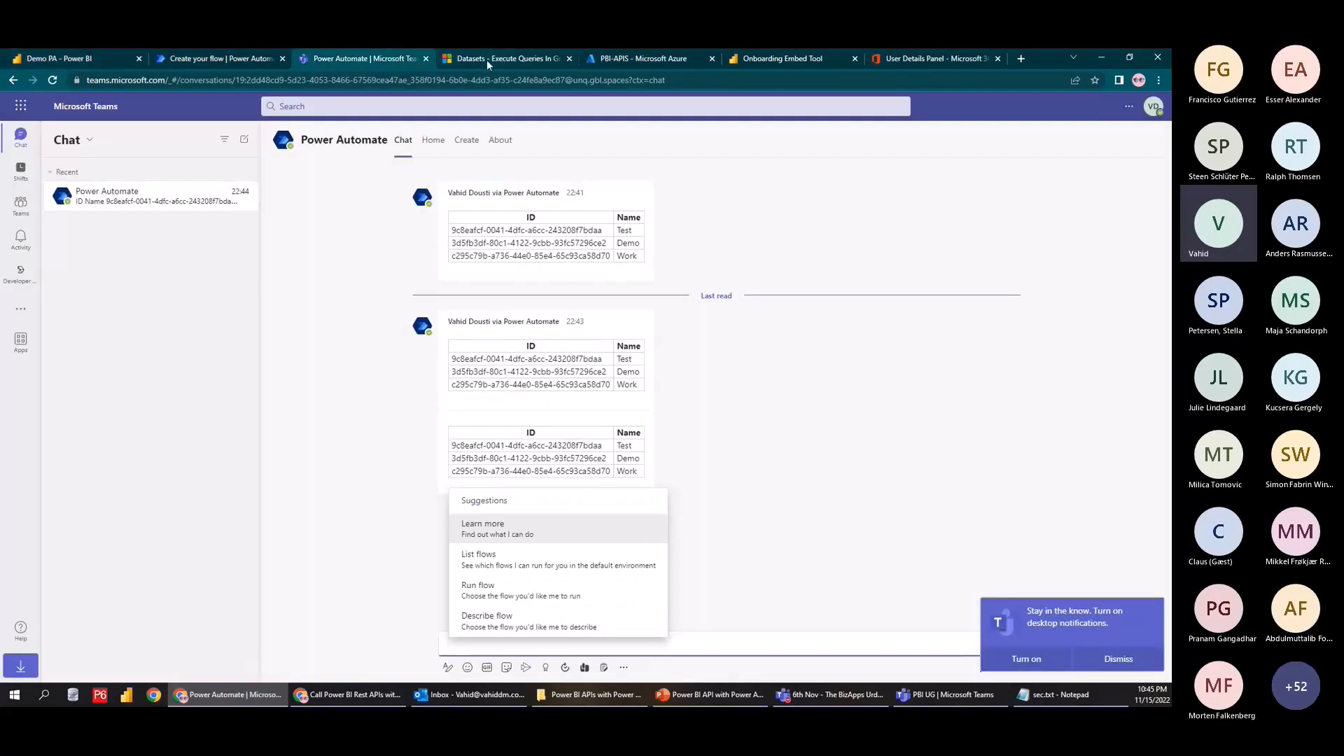
{"action": "left_click", "coordinate": [222, 59]}
{"action": "left_click", "coordinate": [570, 268]}
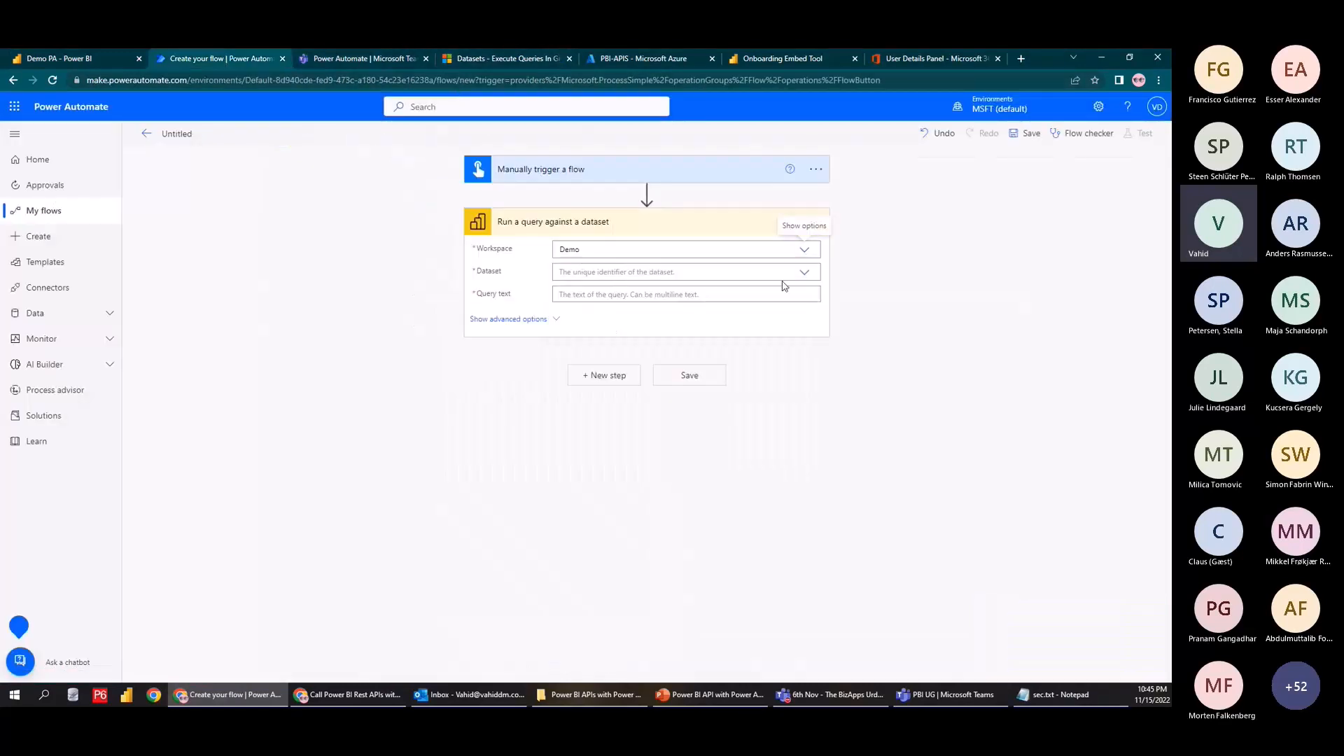
Set the query action's Dataset to Demo PA and place the cursor in Query text
{"action": "left_click", "coordinate": [804, 275]}
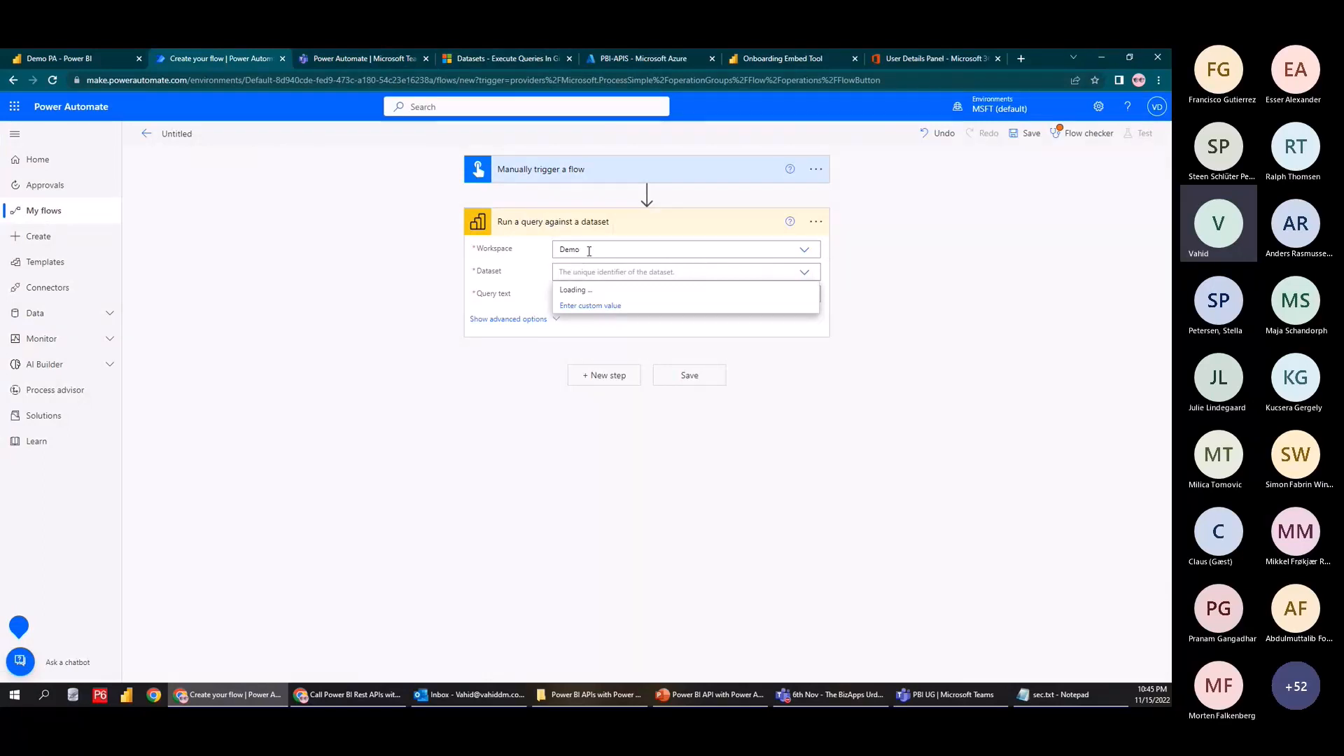
{"action": "left_click", "coordinate": [590, 290]}
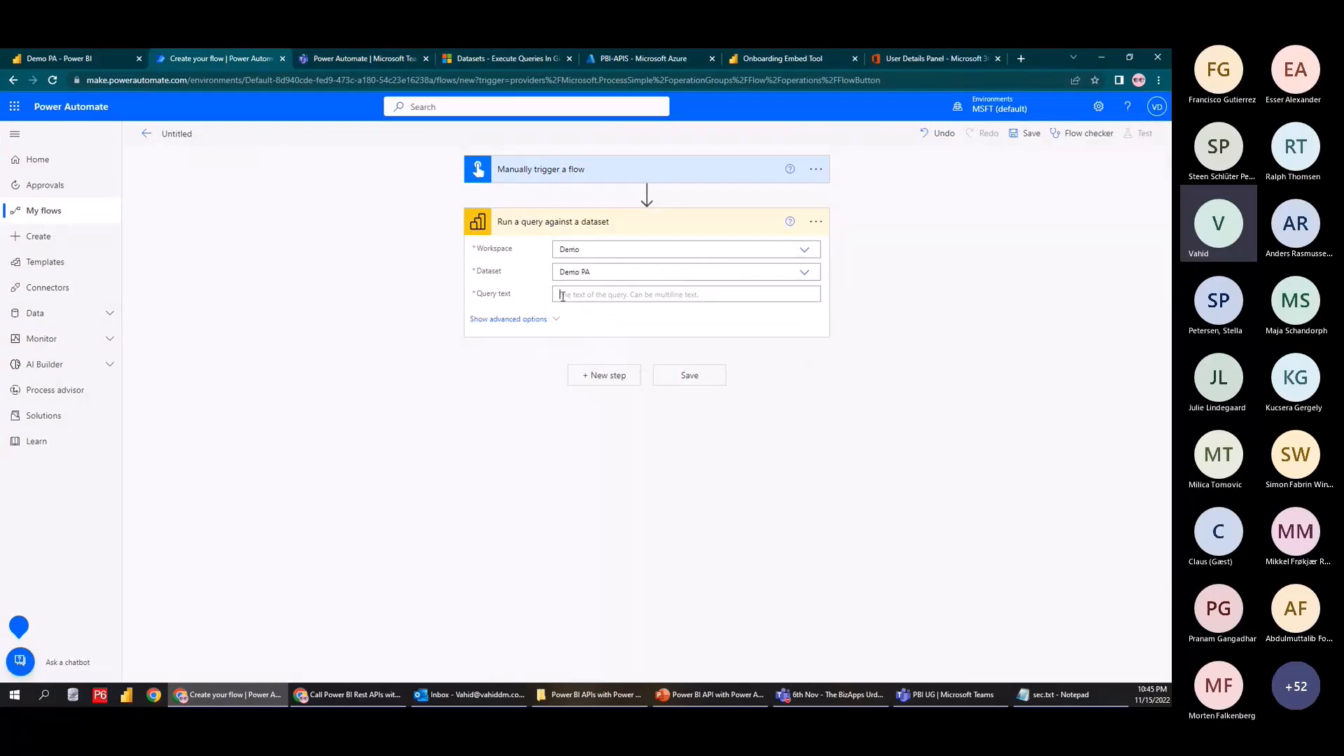
{"action": "left_click", "coordinate": [568, 295]}
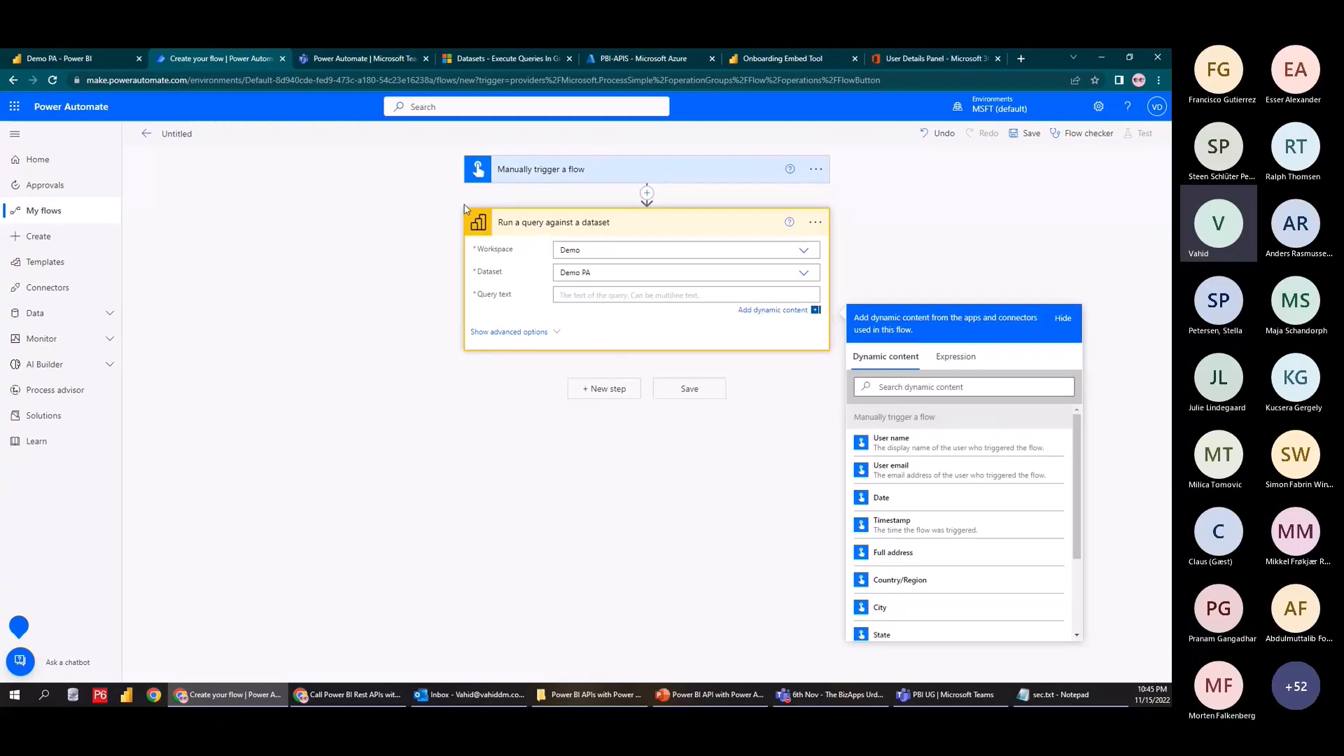
{"action": "key", "text": "ctrl+2"}
{"action": "left_click_drag", "start_coordinate": [432, 204], "coordinate": [865, 391]}
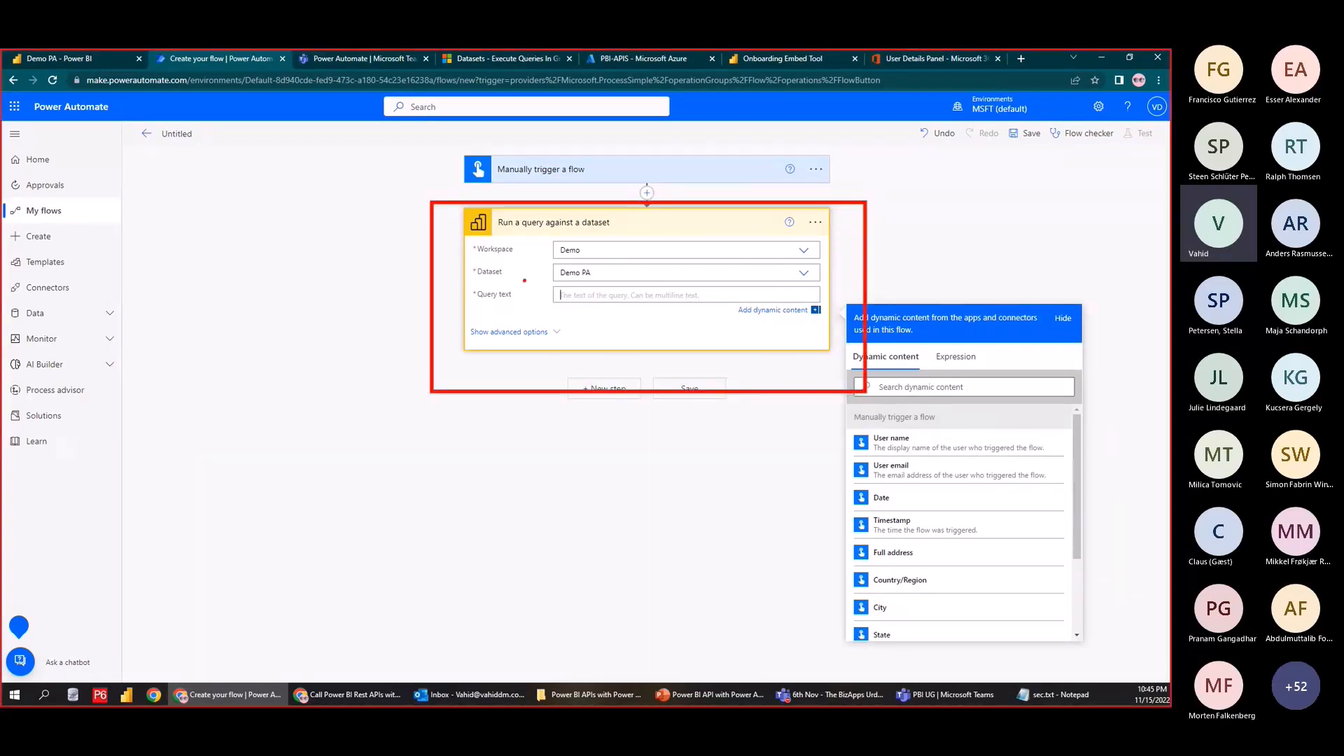
{"action": "key", "text": "Escape"}
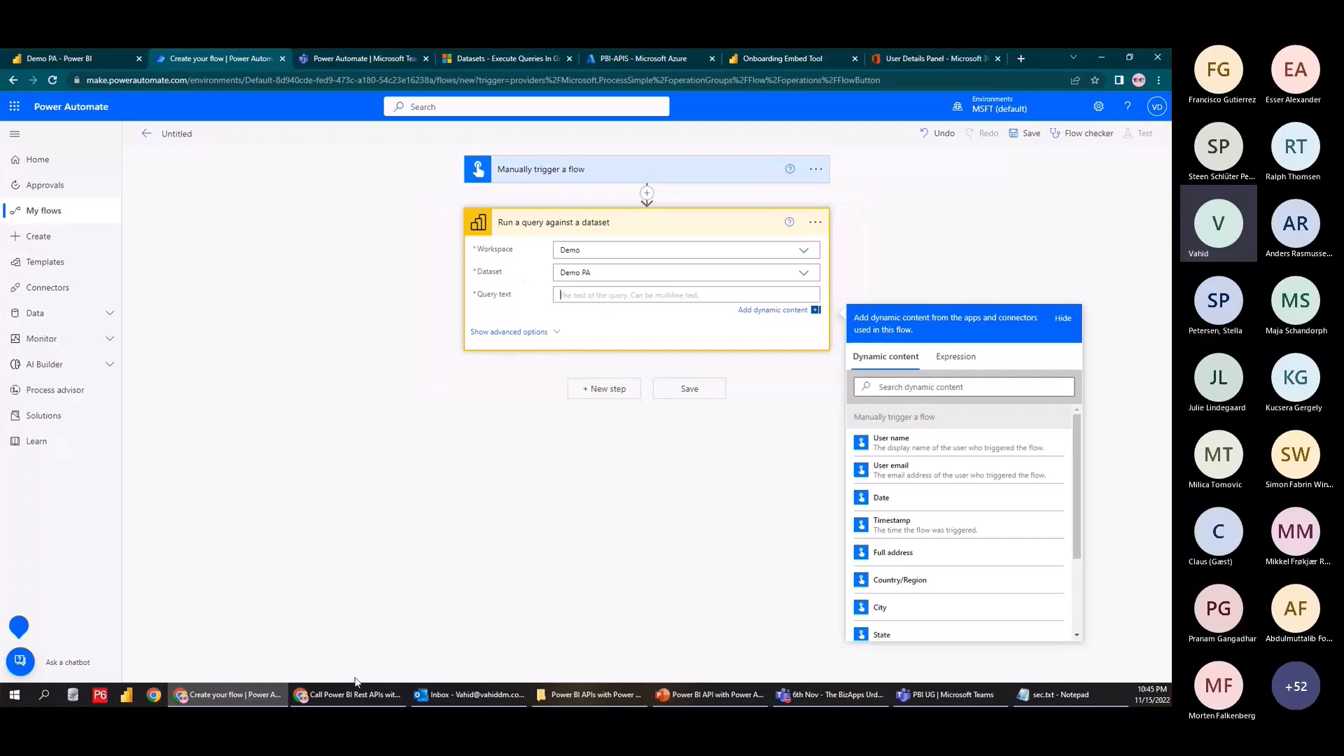
Review the Demo PA report online, then bring it up in Power BI Desktop
{"action": "left_click", "coordinate": [57, 59]}
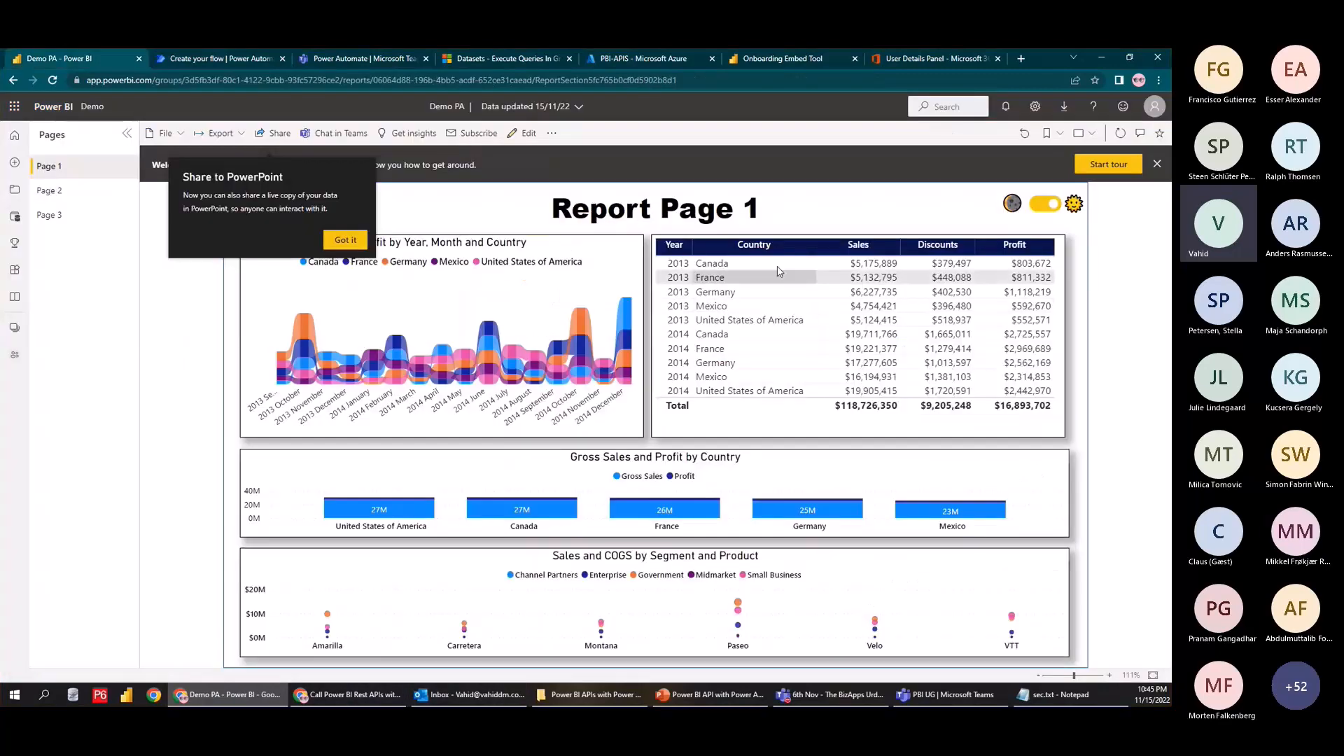
{"action": "left_click", "coordinate": [346, 240]}
{"action": "left_click", "coordinate": [320, 61]}
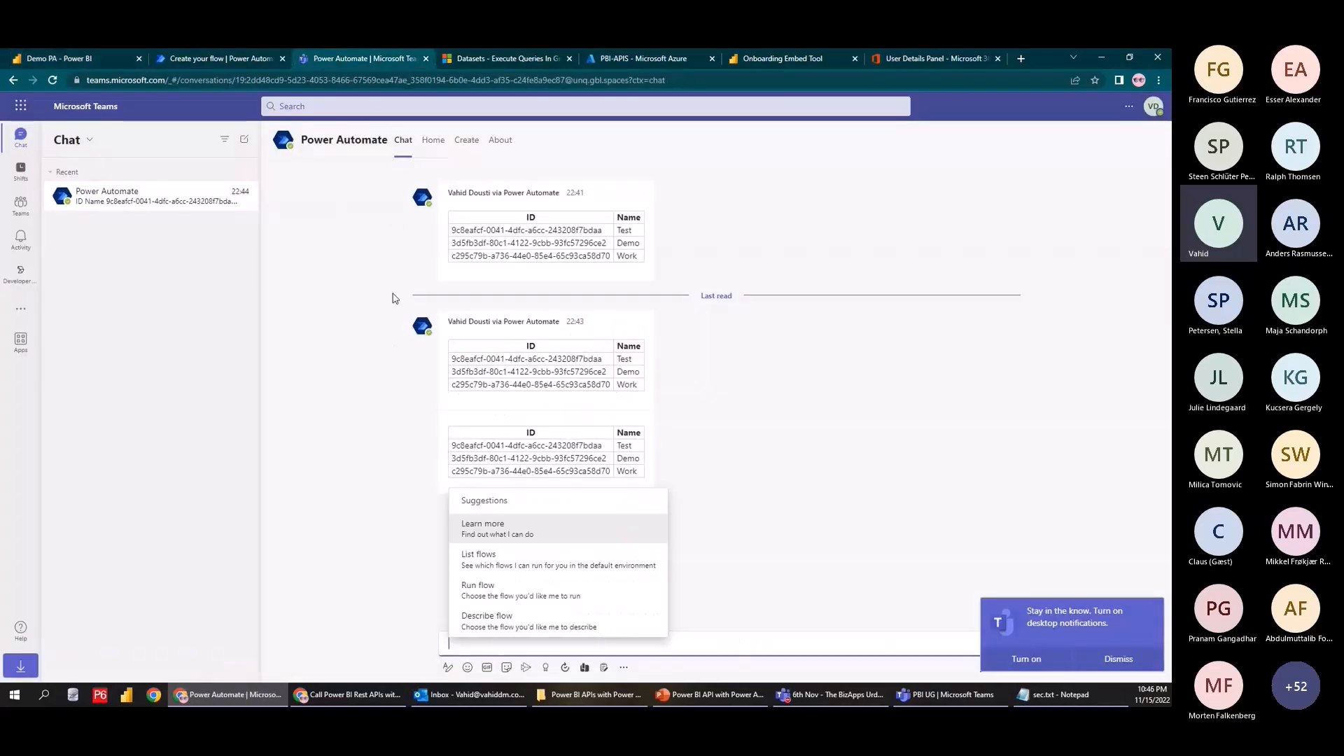
{"action": "left_click", "coordinate": [258, 63]}
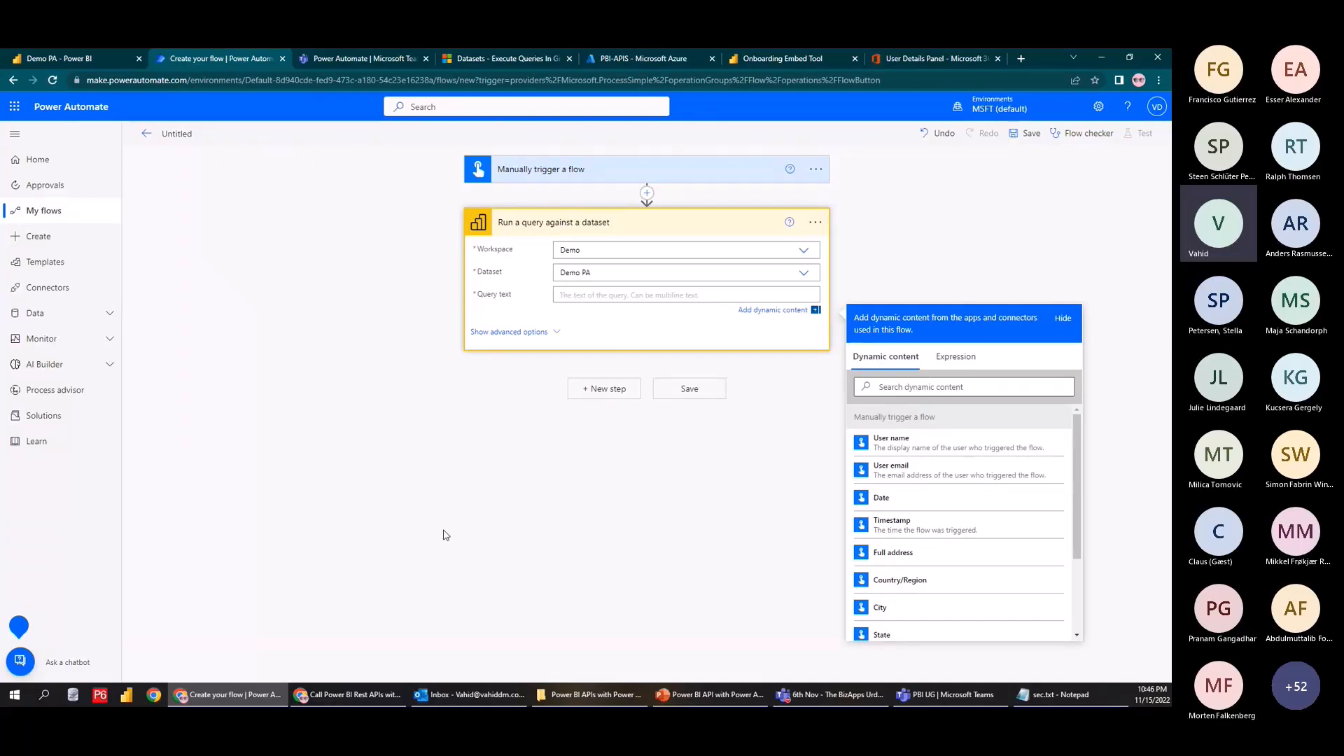
{"action": "left_click", "coordinate": [587, 695]}
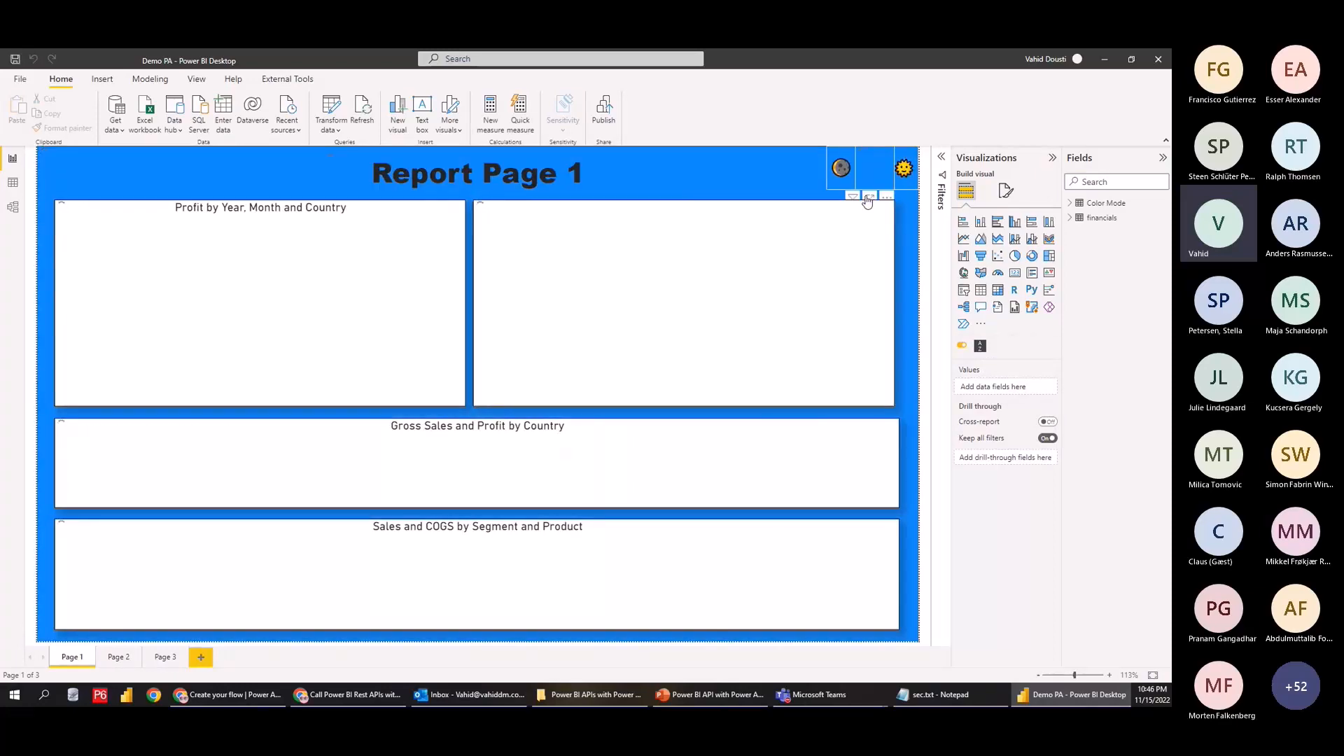
Select the Table visual on Report Page 1 and show the Performance analyzer
{"action": "left_click", "coordinate": [806, 206]}
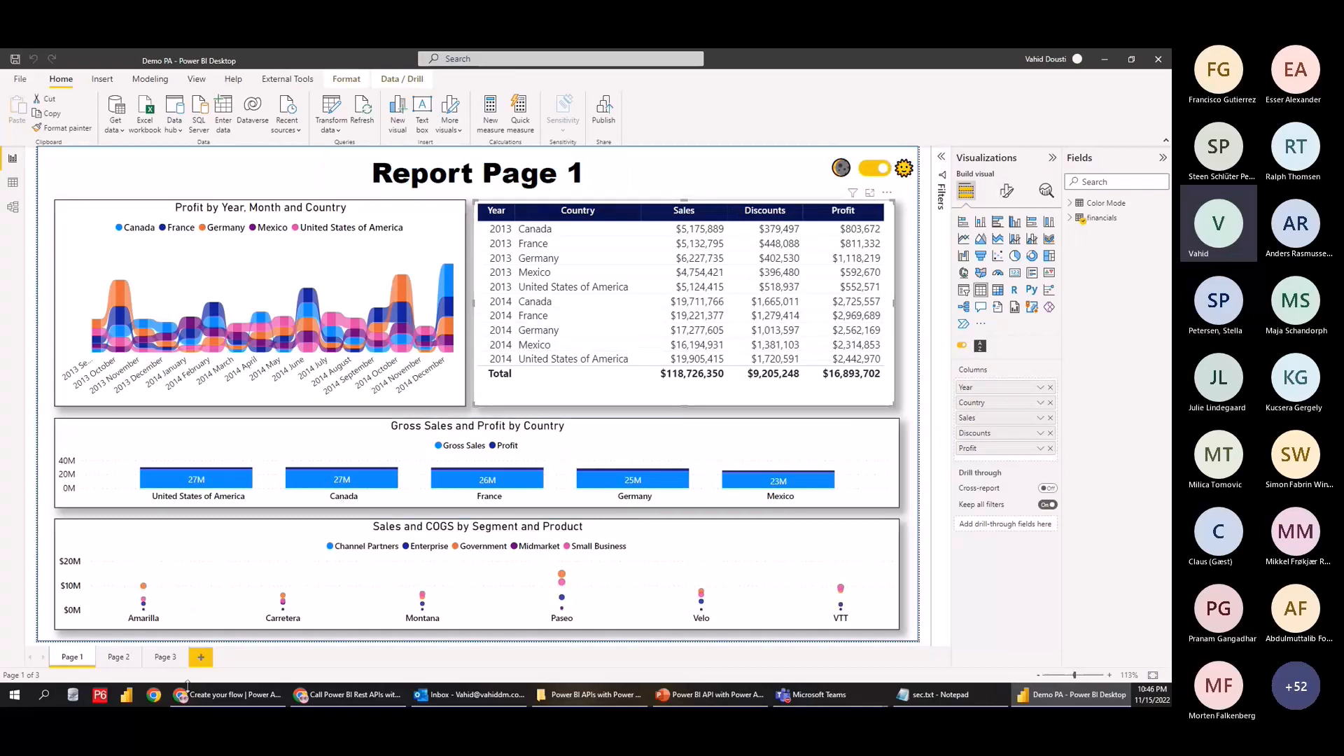
{"action": "left_click", "coordinate": [196, 79]}
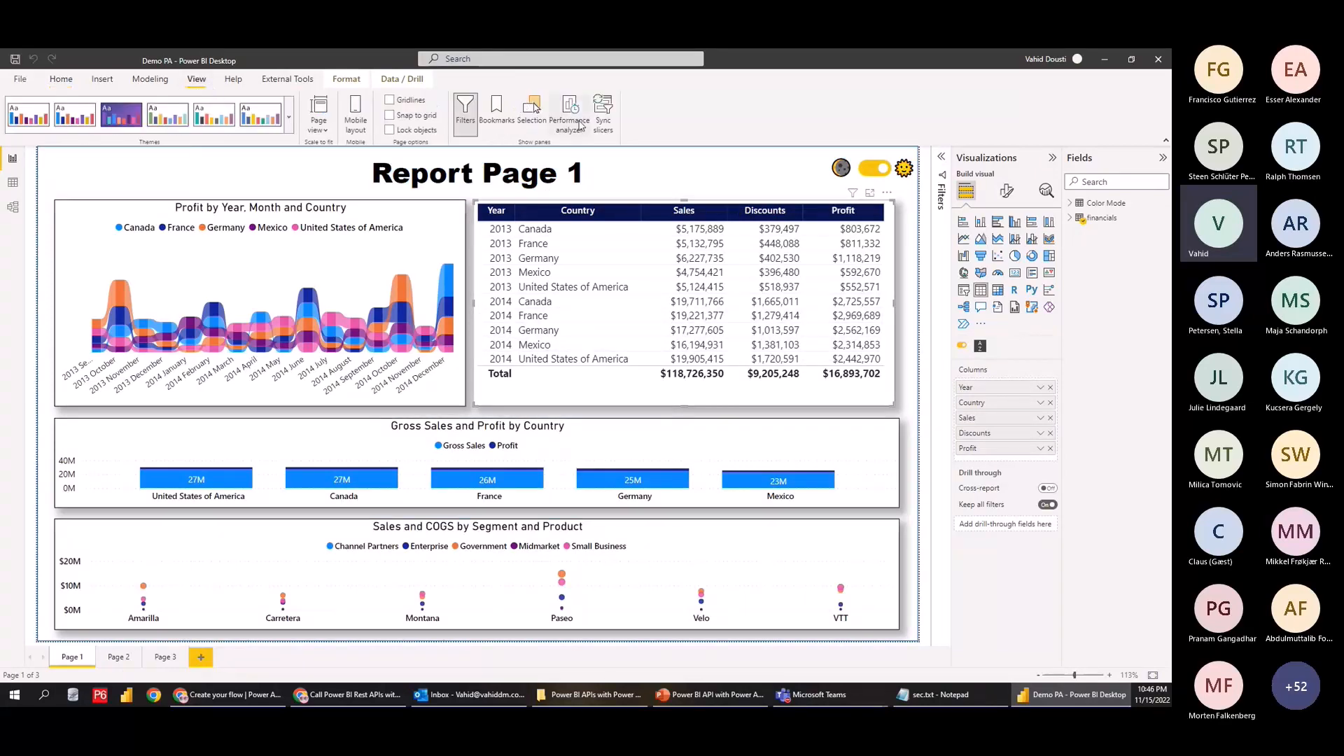
{"action": "left_click", "coordinate": [570, 123]}
{"action": "left_click", "coordinate": [119, 657]}
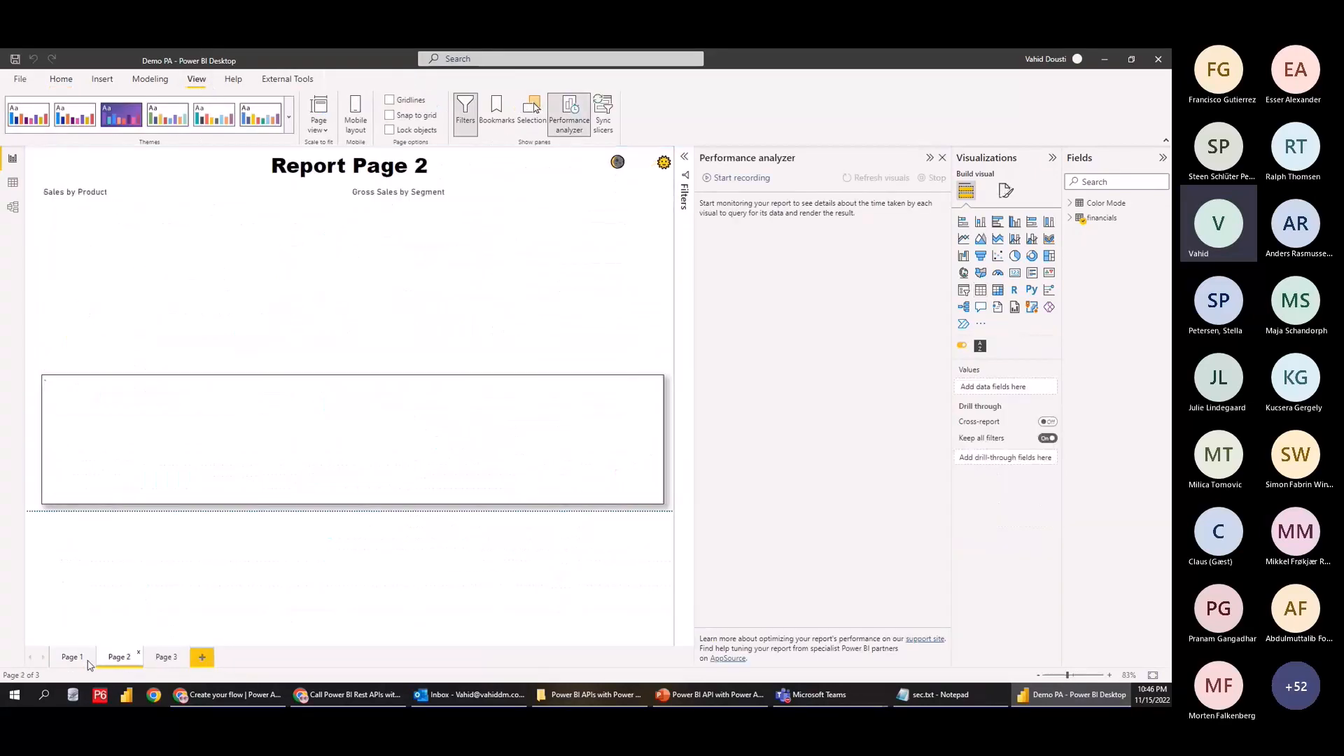
{"action": "left_click", "coordinate": [70, 658]}
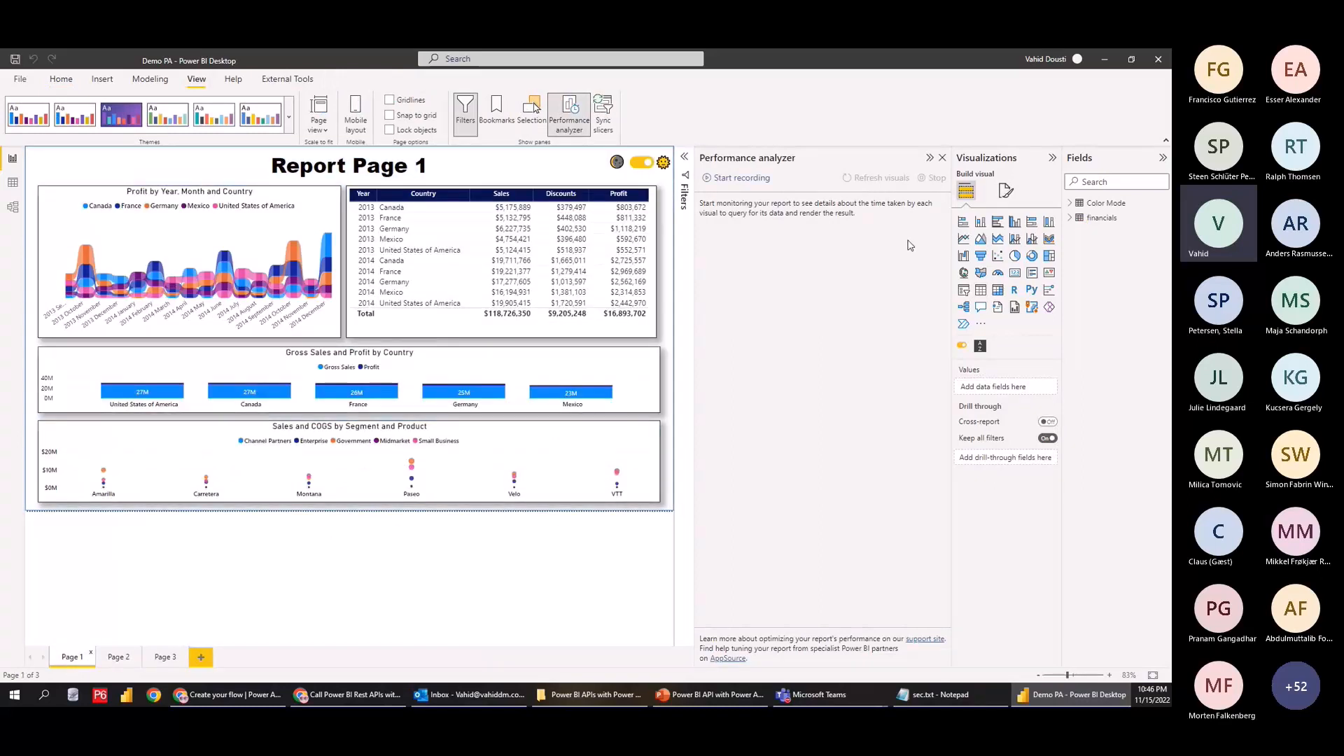
Record a visuals refresh and copy the Table visual's DAX query
{"action": "left_click", "coordinate": [741, 178]}
{"action": "left_click", "coordinate": [876, 178]}
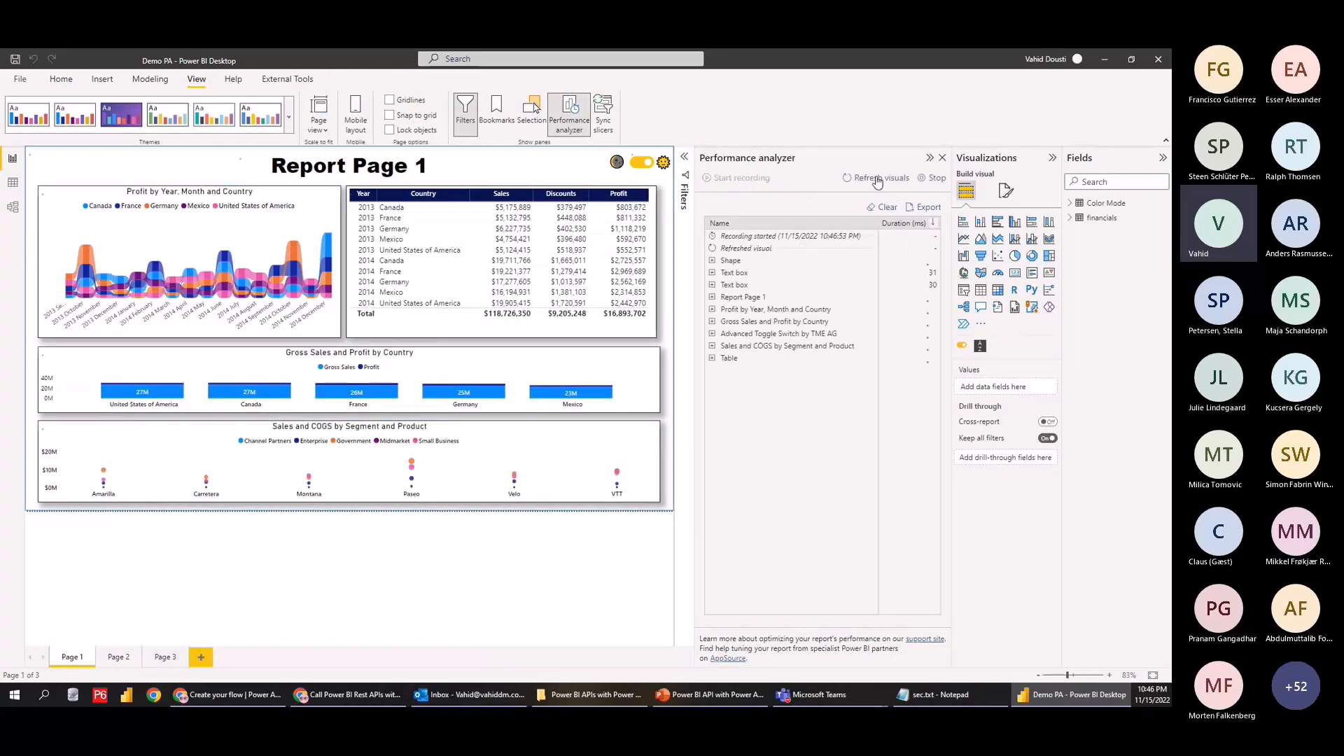
{"action": "left_click", "coordinate": [729, 359]}
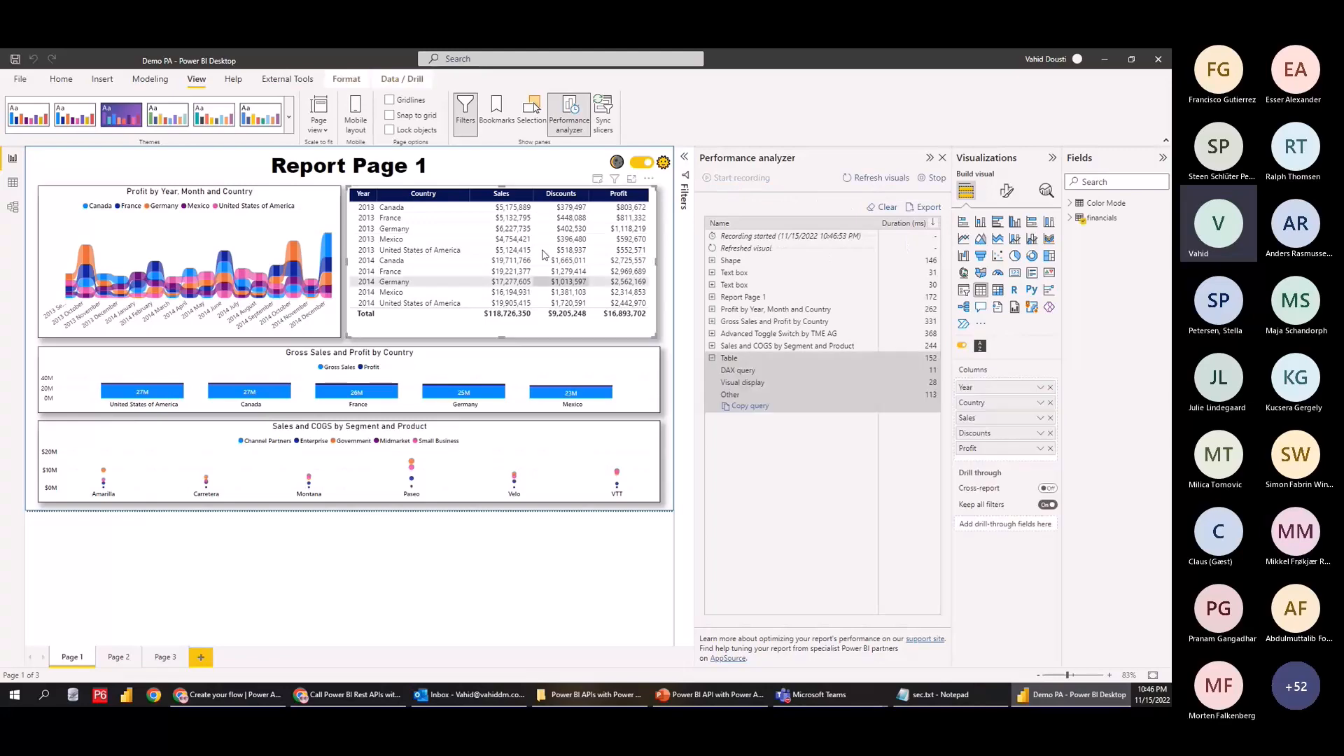
{"action": "left_click", "coordinate": [749, 407]}
Paste the copied DAX query into the query action's Query text
{"action": "key", "text": "alt+Tab"}
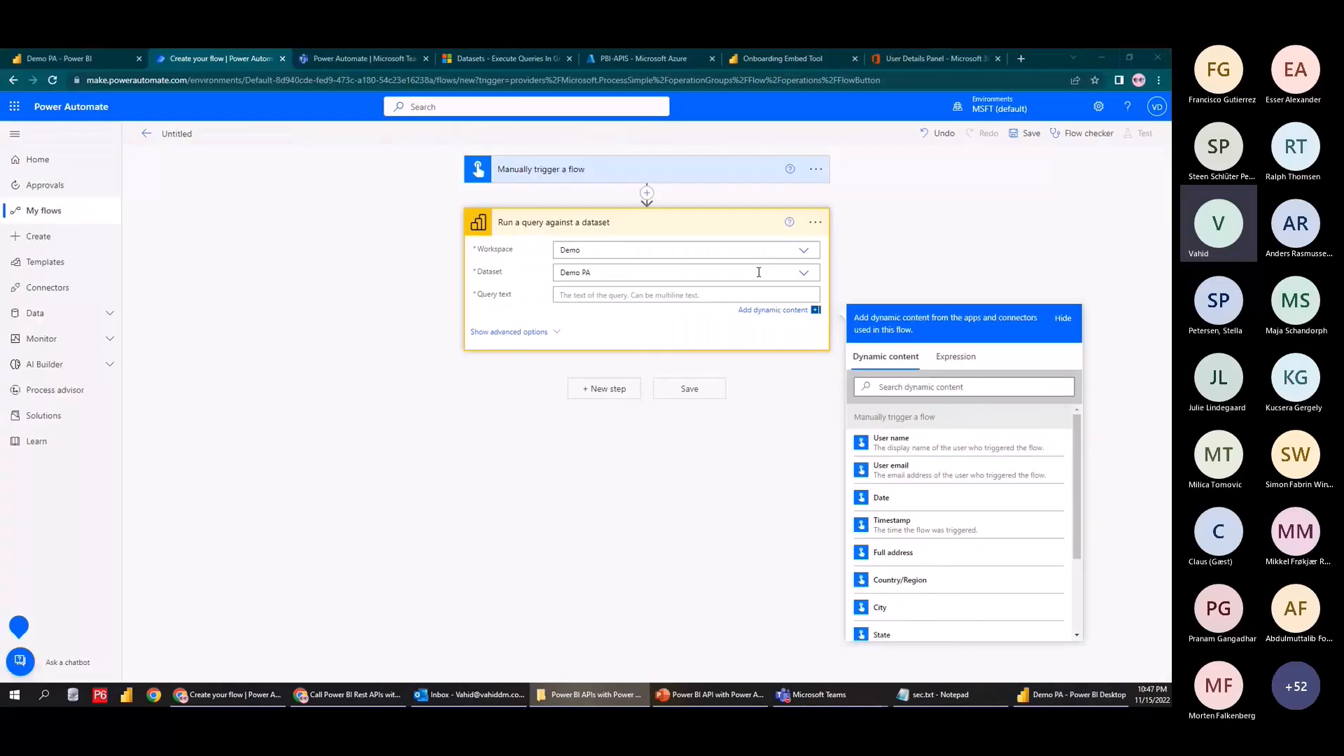
{"action": "key", "text": "ctrl+v"}
{"action": "scroll", "coordinate": [643, 420], "scroll_direction": "down", "scroll_amount": 5}
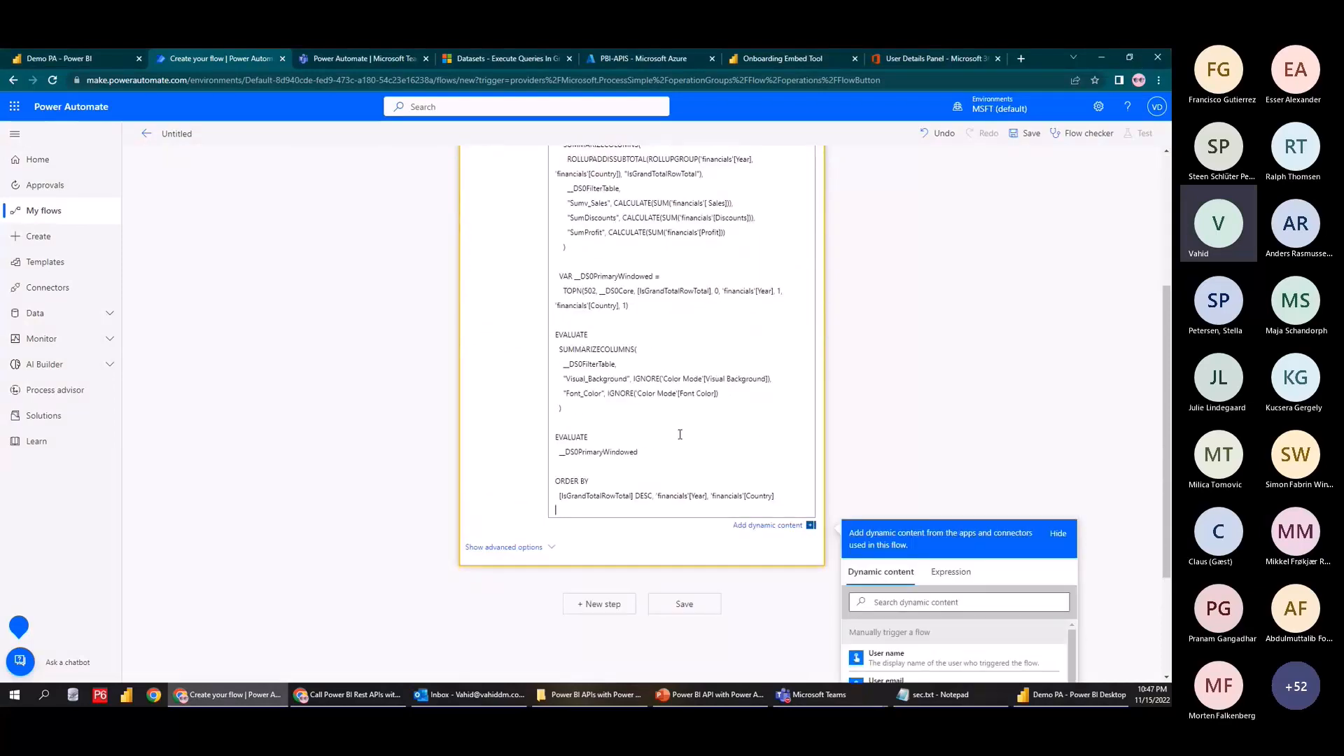
{"action": "scroll", "coordinate": [633, 267], "scroll_direction": "up", "scroll_amount": 5}
{"action": "scroll", "coordinate": [633, 267], "scroll_direction": "down", "scroll_amount": 5}
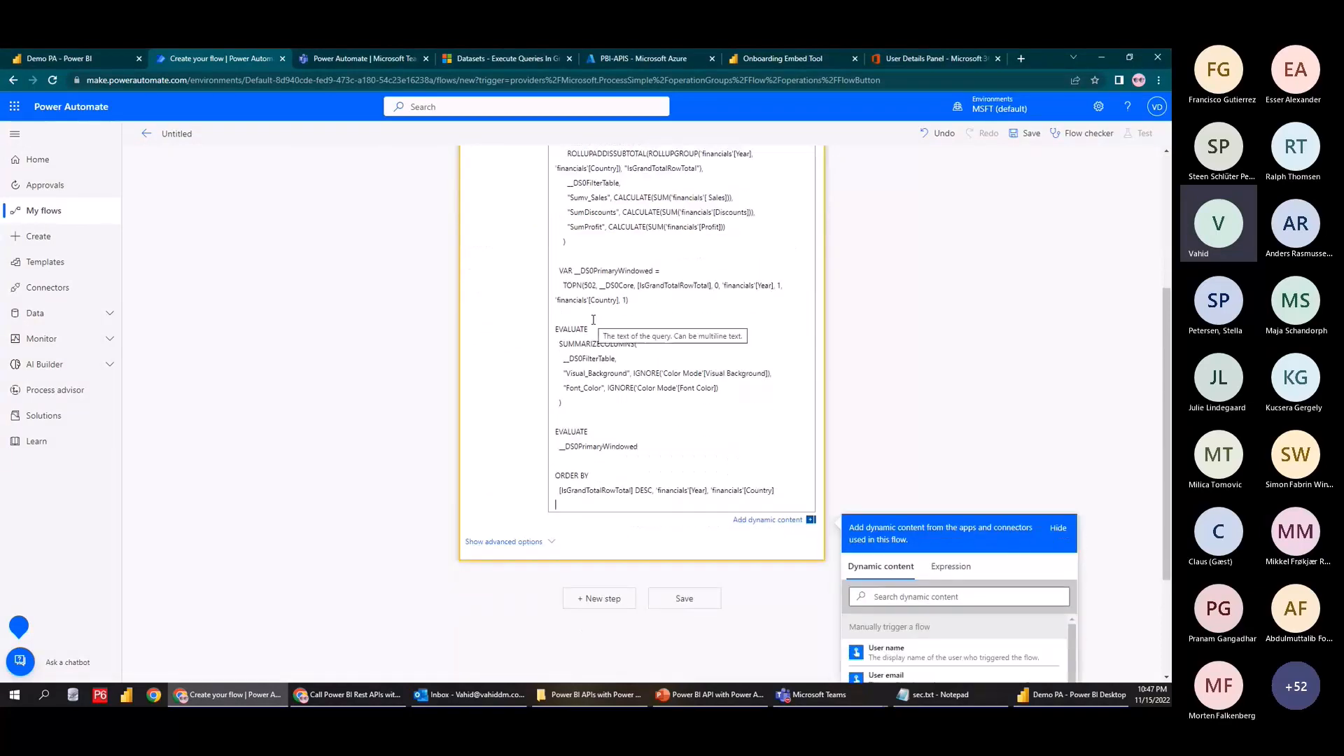
{"action": "scroll", "coordinate": [874, 405], "scroll_direction": "up", "scroll_amount": 3}
{"action": "scroll", "coordinate": [873, 405], "scroll_direction": "down", "scroll_amount": 5}
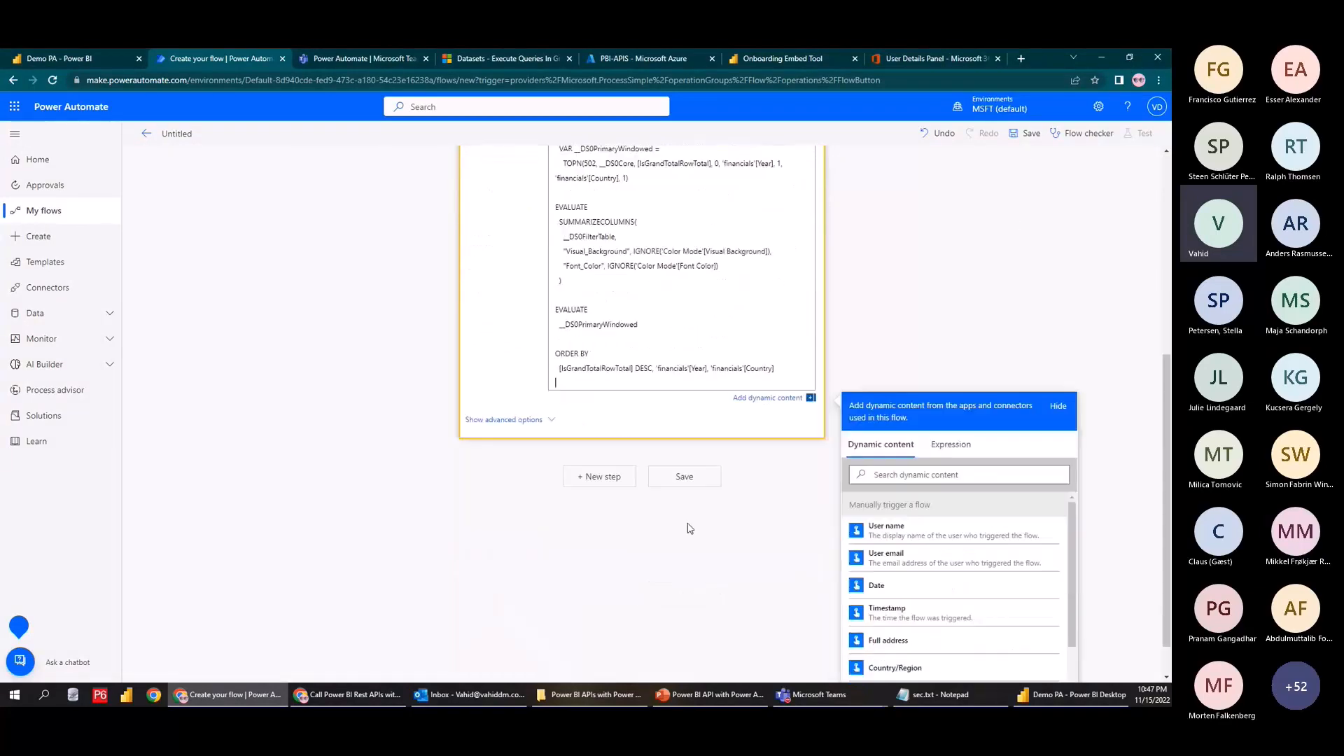
Add a Create HTML table step with From set to First table rows, and save the flow
{"action": "left_click", "coordinate": [606, 480]}
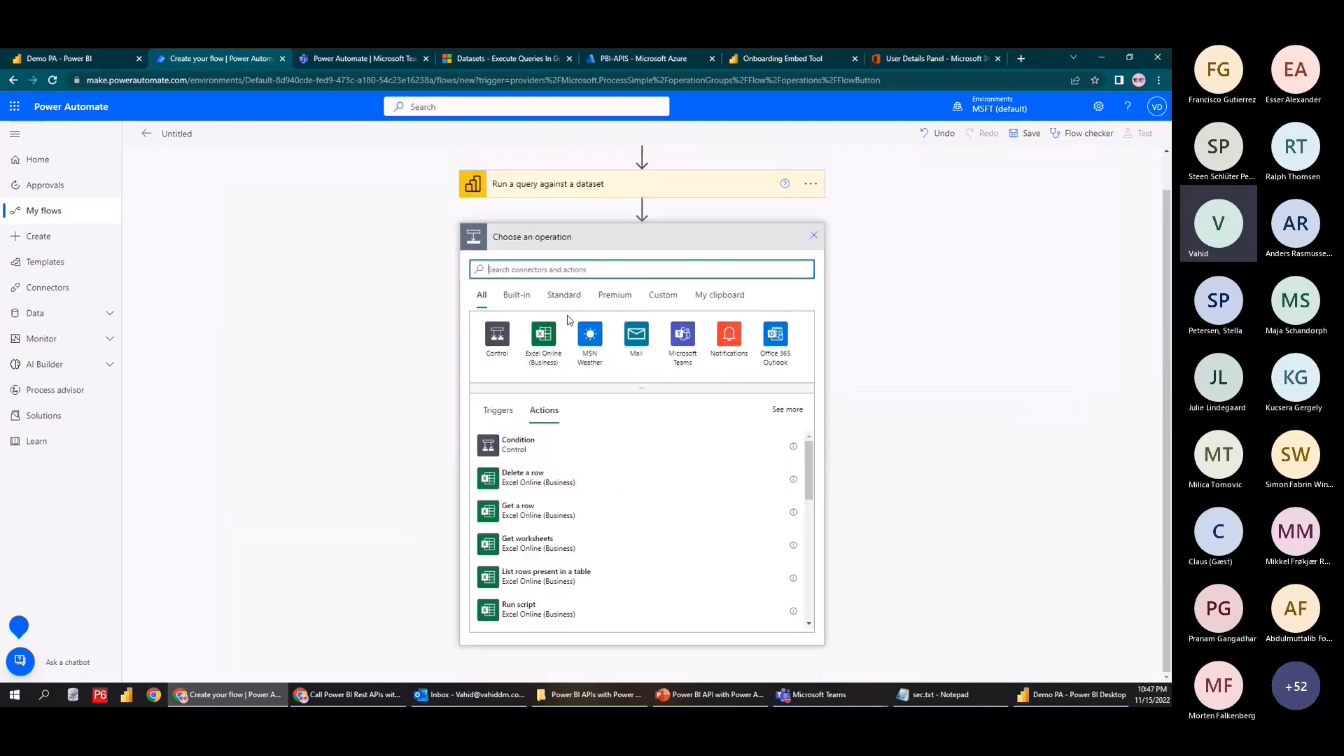
{"action": "type", "text": "table"}
{"action": "left_click", "coordinate": [635, 341]}
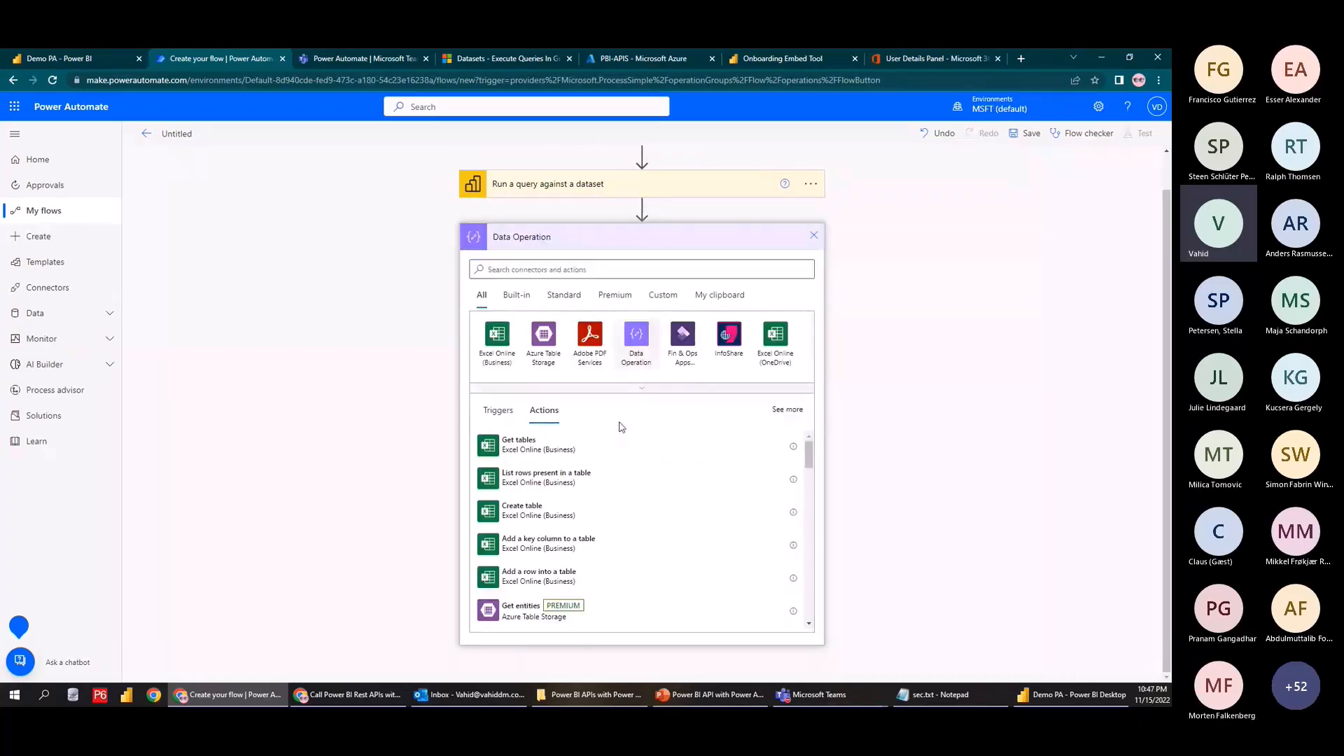
{"action": "left_click", "coordinate": [549, 420]}
{"action": "left_click", "coordinate": [602, 302]}
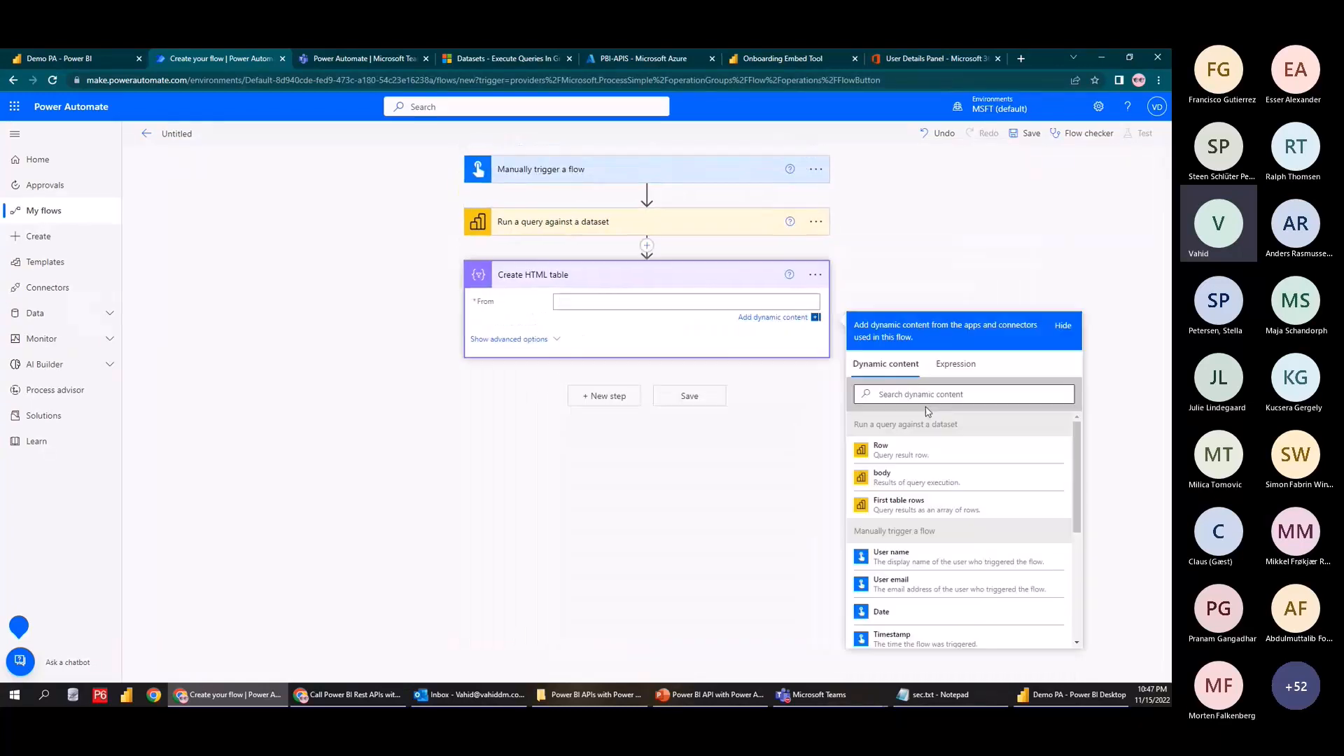
{"action": "left_click", "coordinate": [909, 507]}
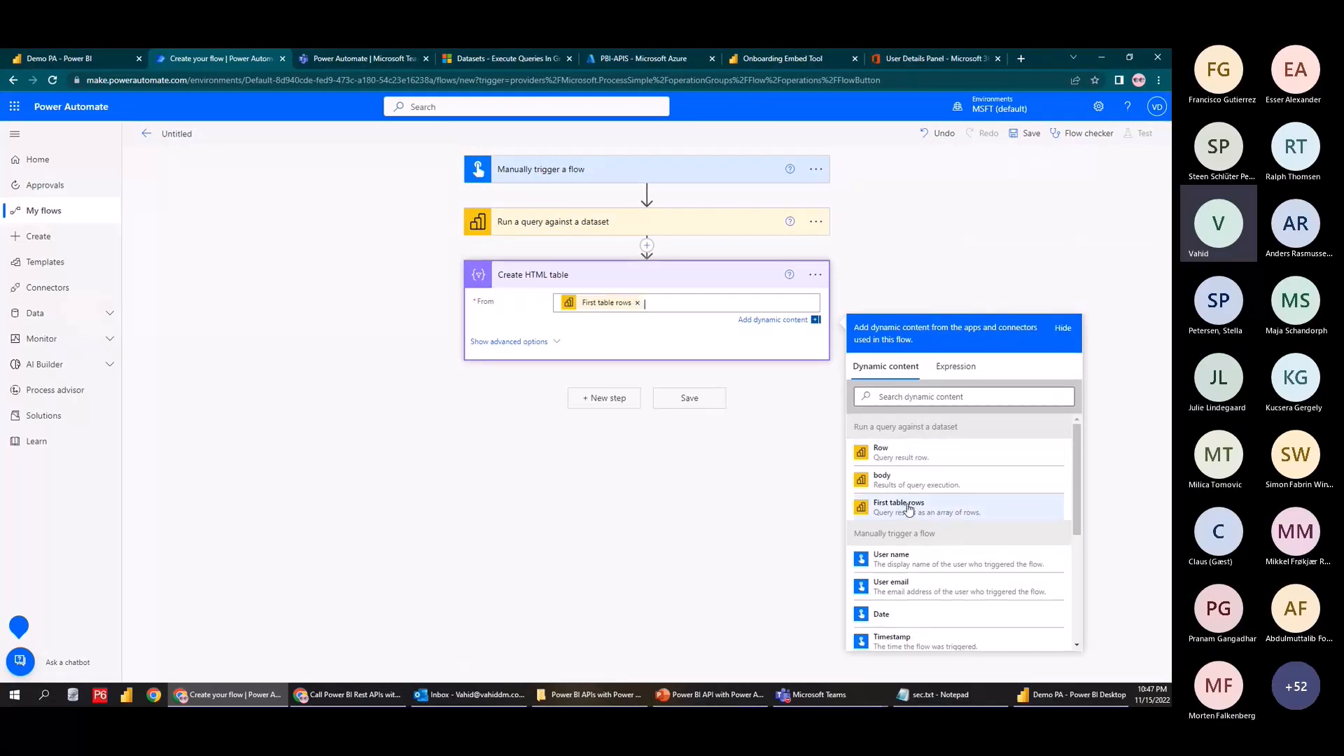
{"action": "left_click", "coordinate": [1022, 242]}
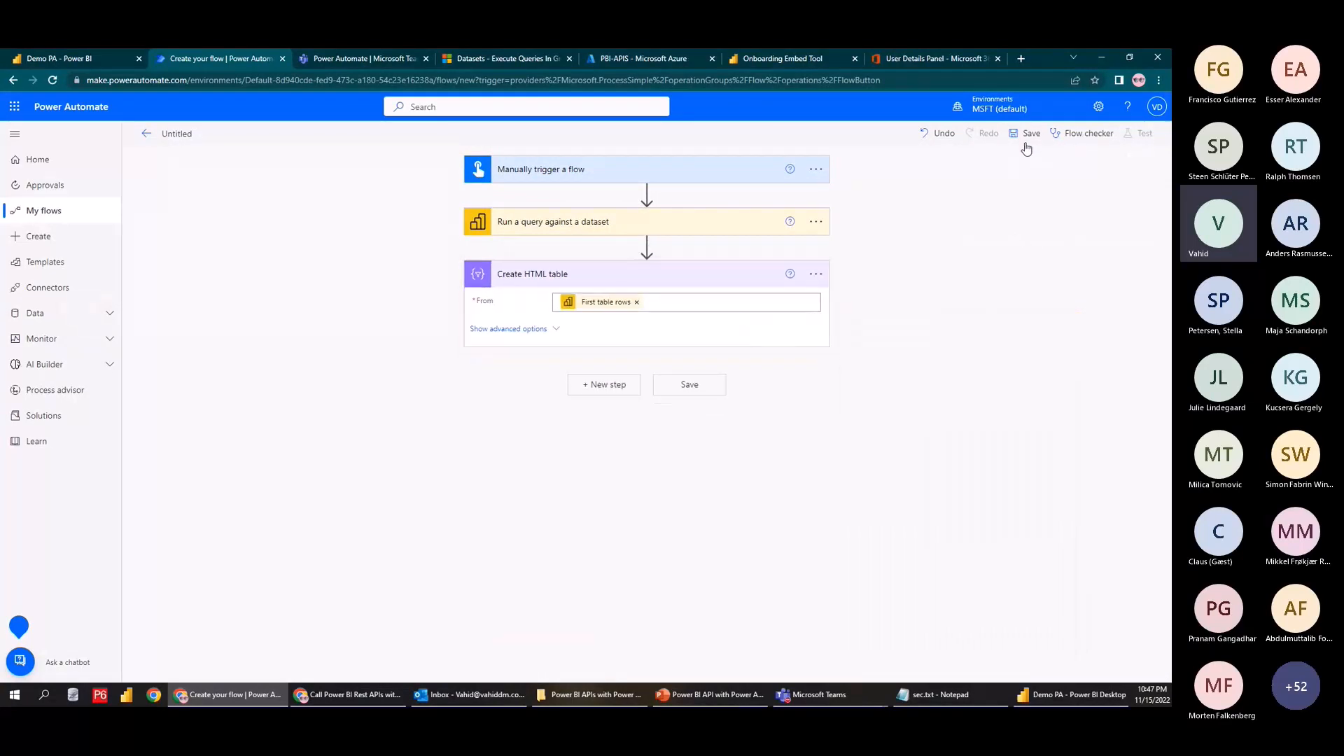
{"action": "left_click", "coordinate": [1026, 145]}
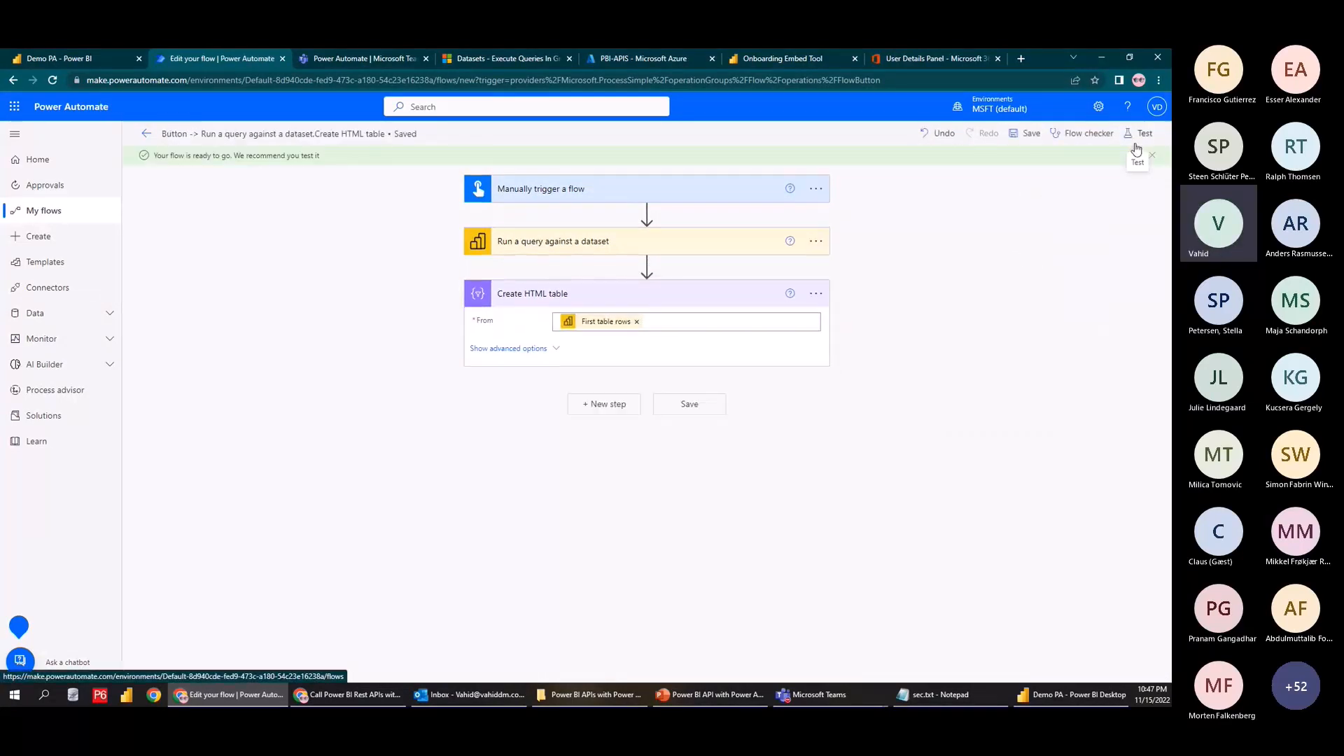
{"action": "left_click", "coordinate": [1135, 145]}
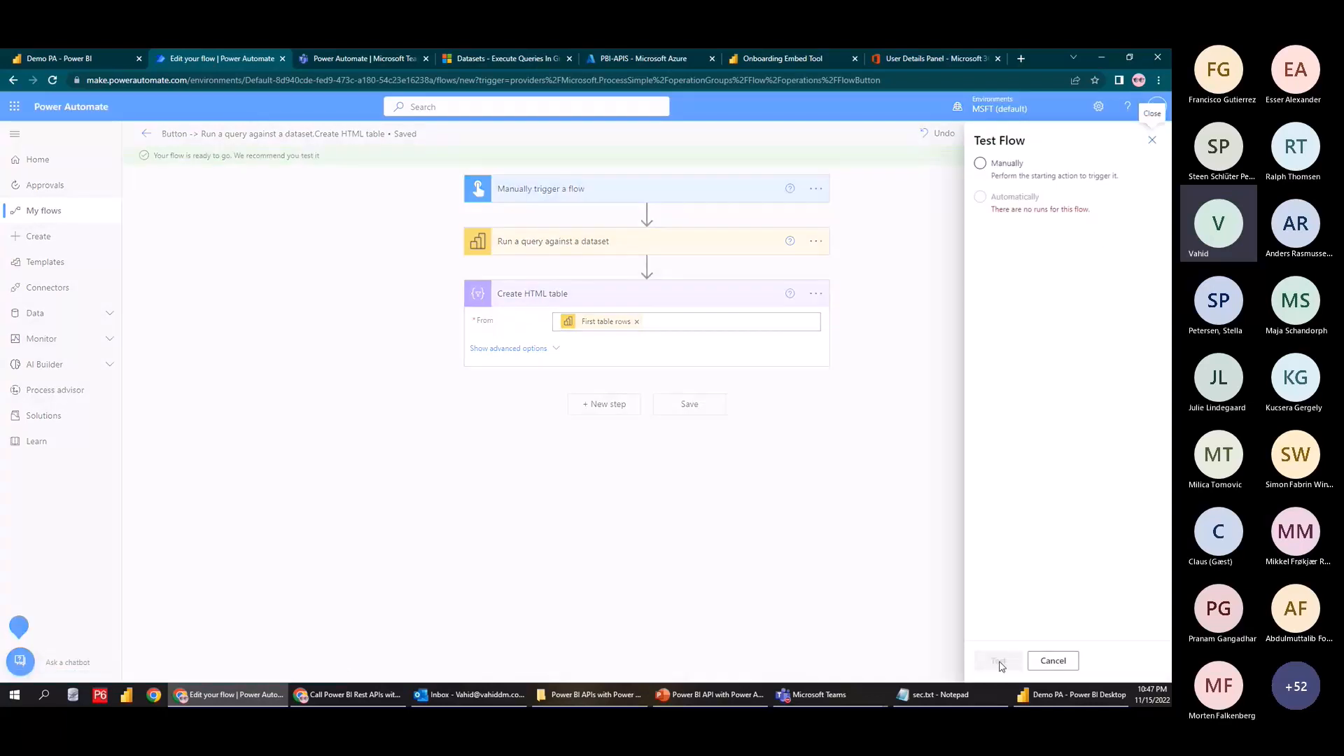
Run a manually triggered test of the flow through to completion
{"action": "left_click", "coordinate": [984, 165]}
{"action": "left_click", "coordinate": [999, 661]}
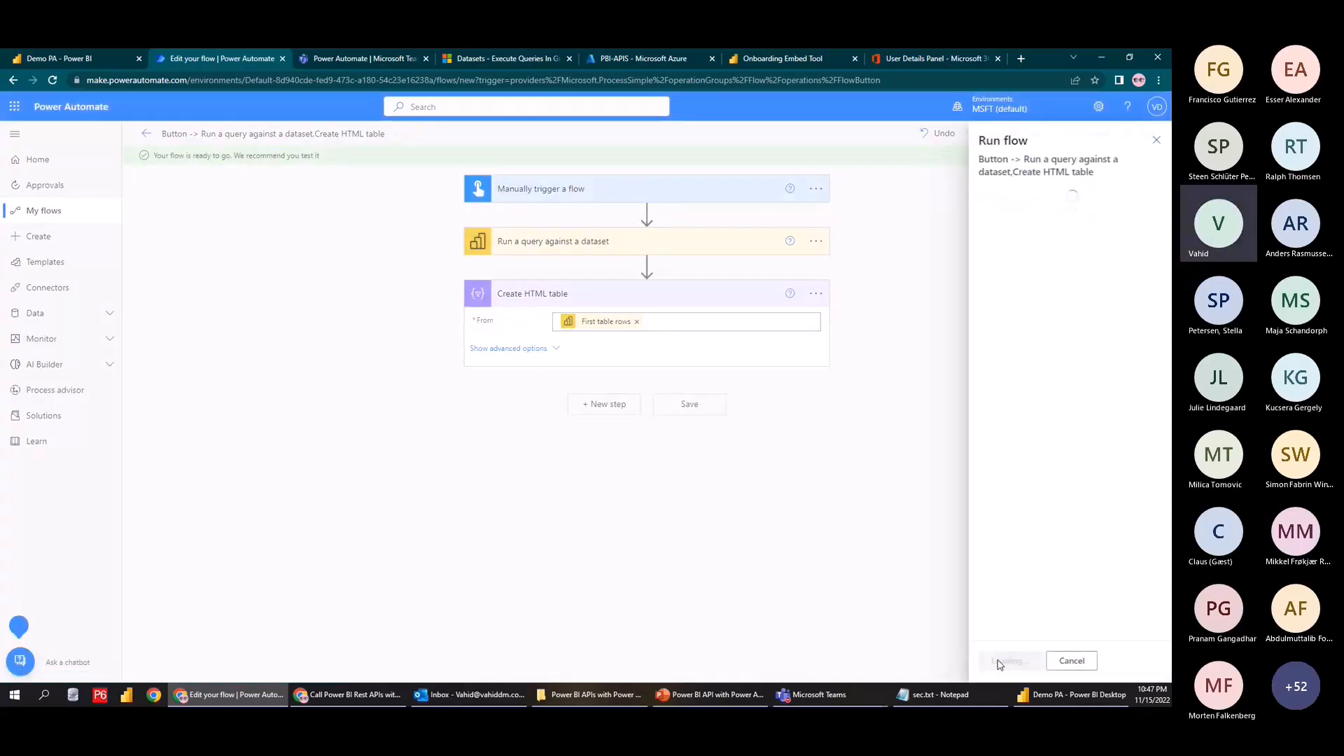
{"action": "left_click", "coordinate": [1009, 661]}
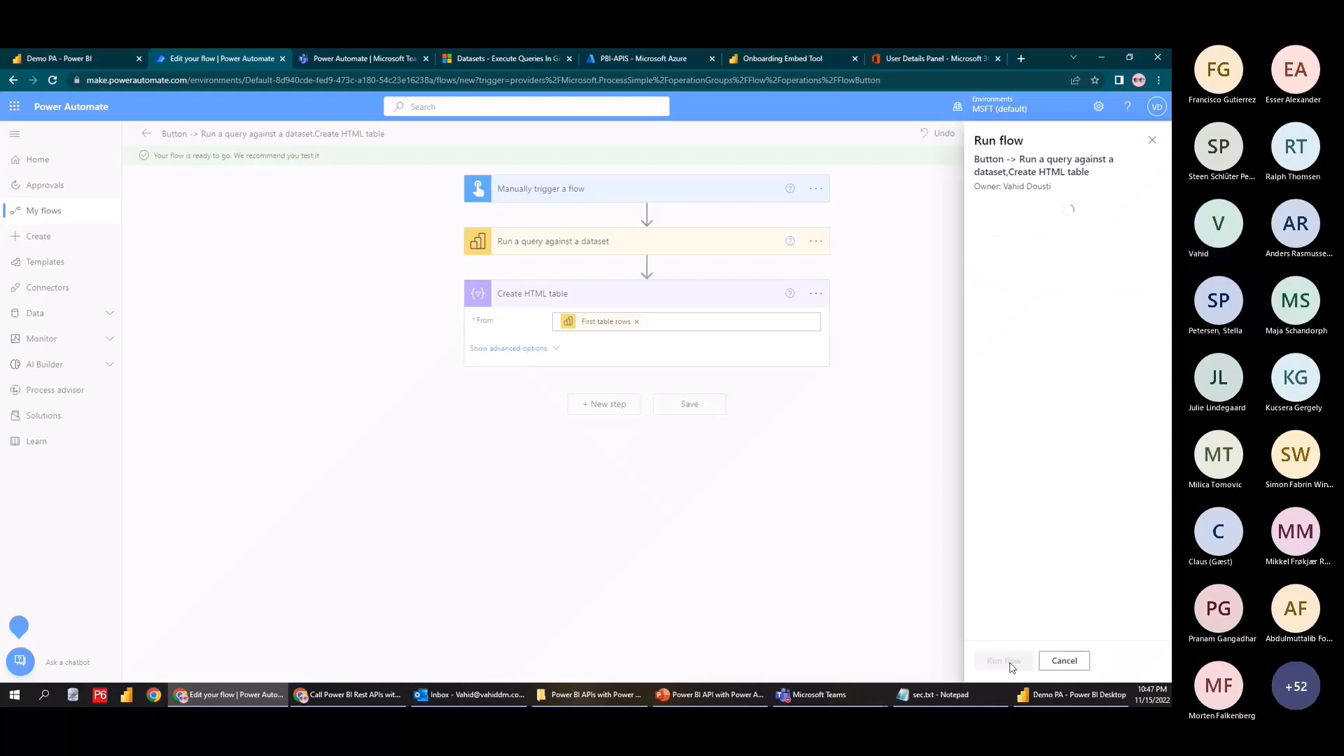
{"action": "left_click", "coordinate": [1008, 661]}
{"action": "left_click", "coordinate": [999, 658]}
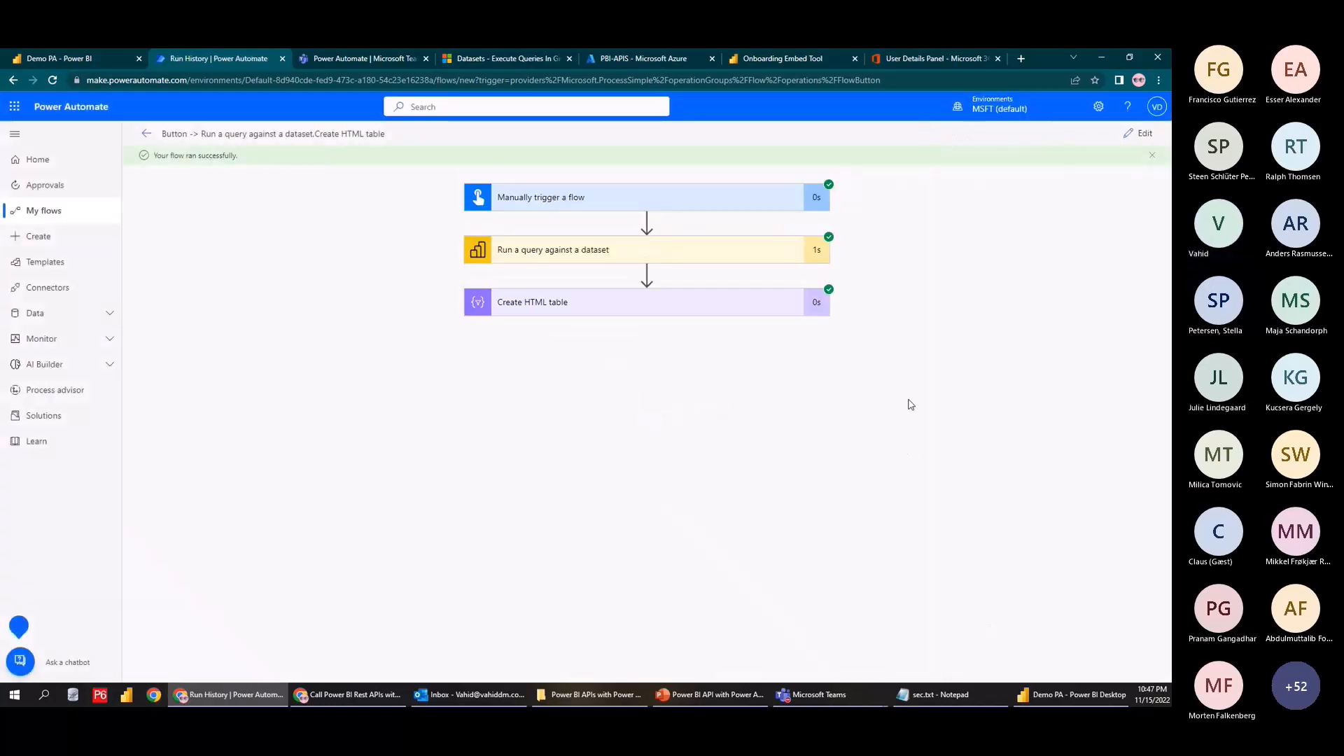
Inspect the query's output rows and the HTML table's inputs, comparing with Power BI Desktop
{"action": "left_click", "coordinate": [793, 260]}
{"action": "scroll", "coordinate": [602, 449], "scroll_direction": "down", "scroll_amount": 2}
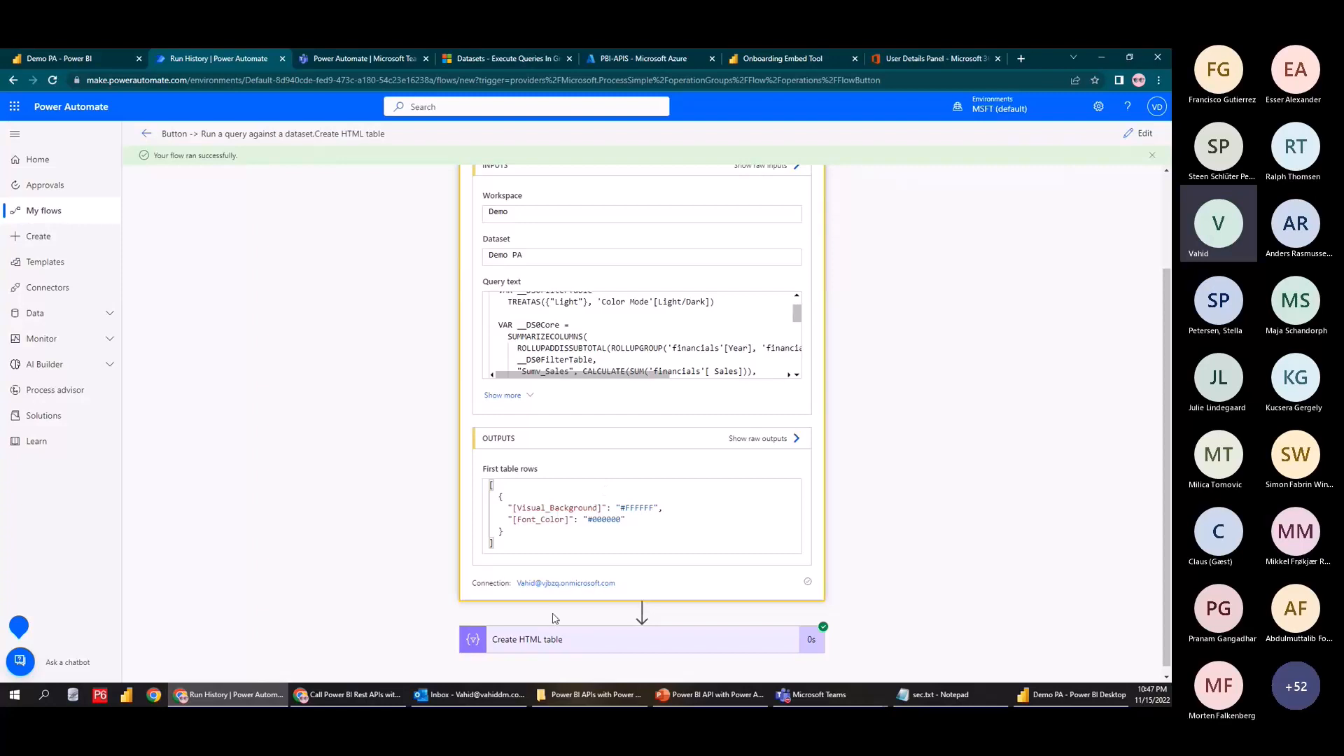
{"action": "left_click", "coordinate": [573, 645]}
{"action": "scroll", "coordinate": [587, 611], "scroll_direction": "down", "scroll_amount": 5}
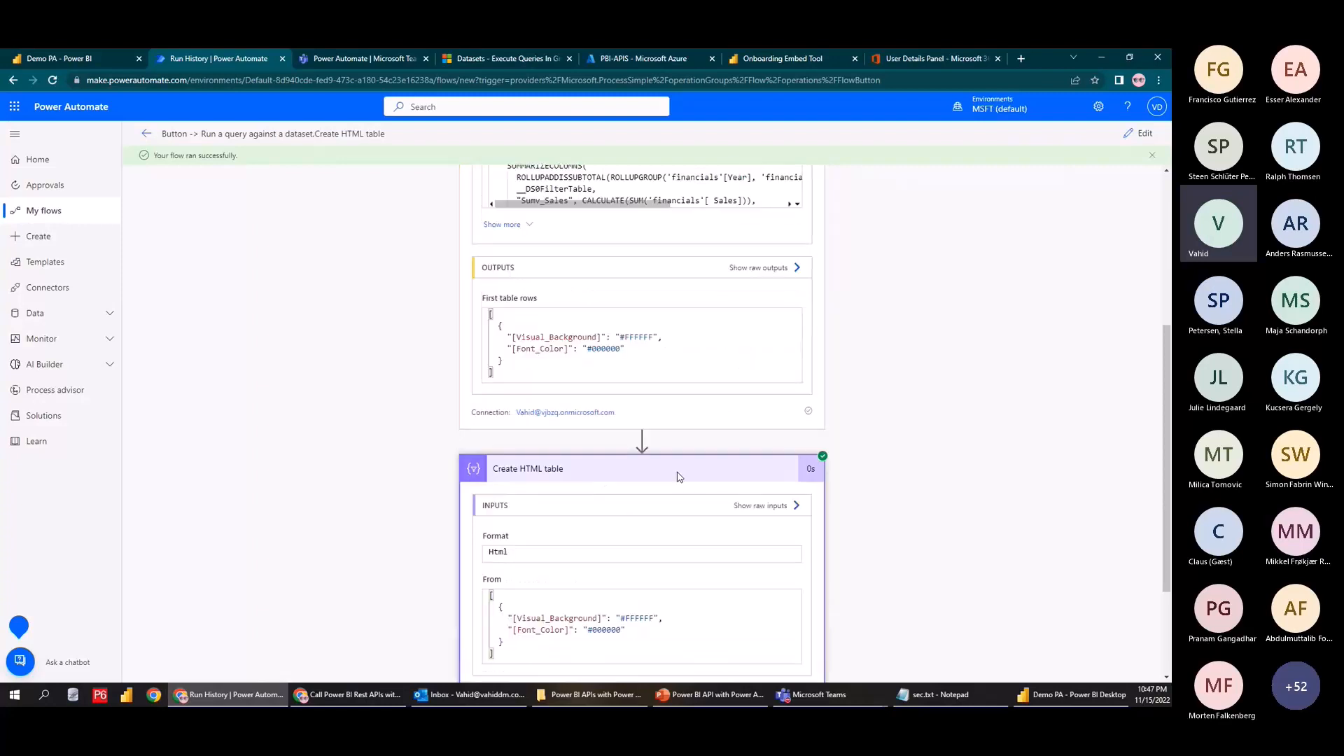
{"action": "scroll", "coordinate": [570, 581], "scroll_direction": "up", "scroll_amount": 3}
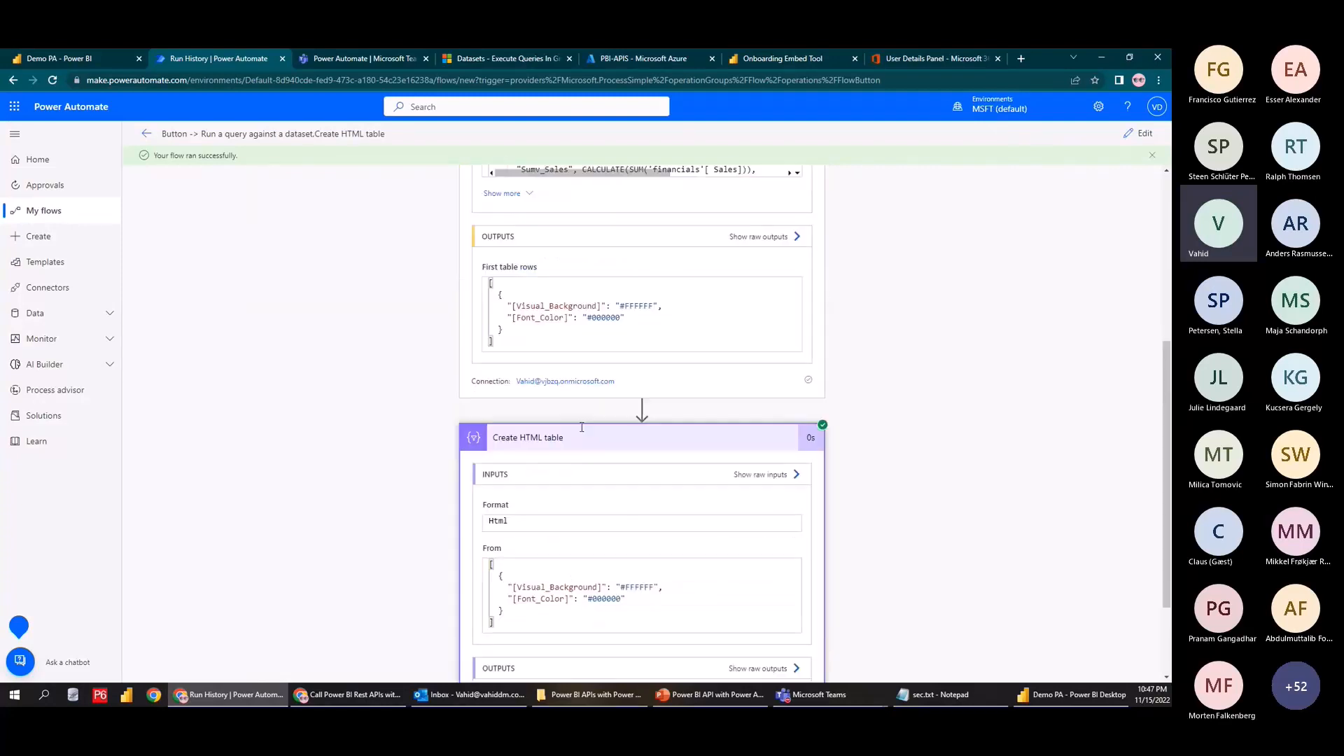
{"action": "scroll", "coordinate": [560, 233], "scroll_direction": "up", "scroll_amount": 3}
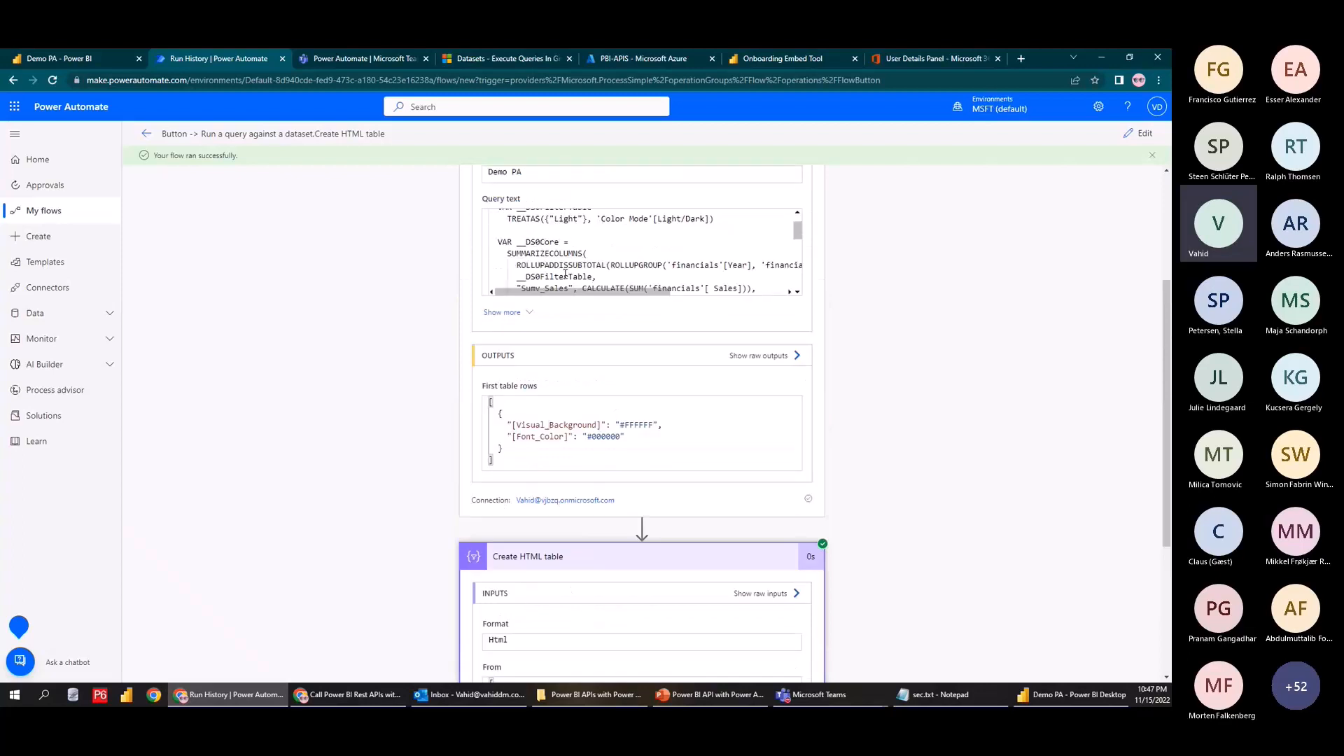
{"action": "scroll", "coordinate": [563, 417], "scroll_direction": "up", "scroll_amount": 2}
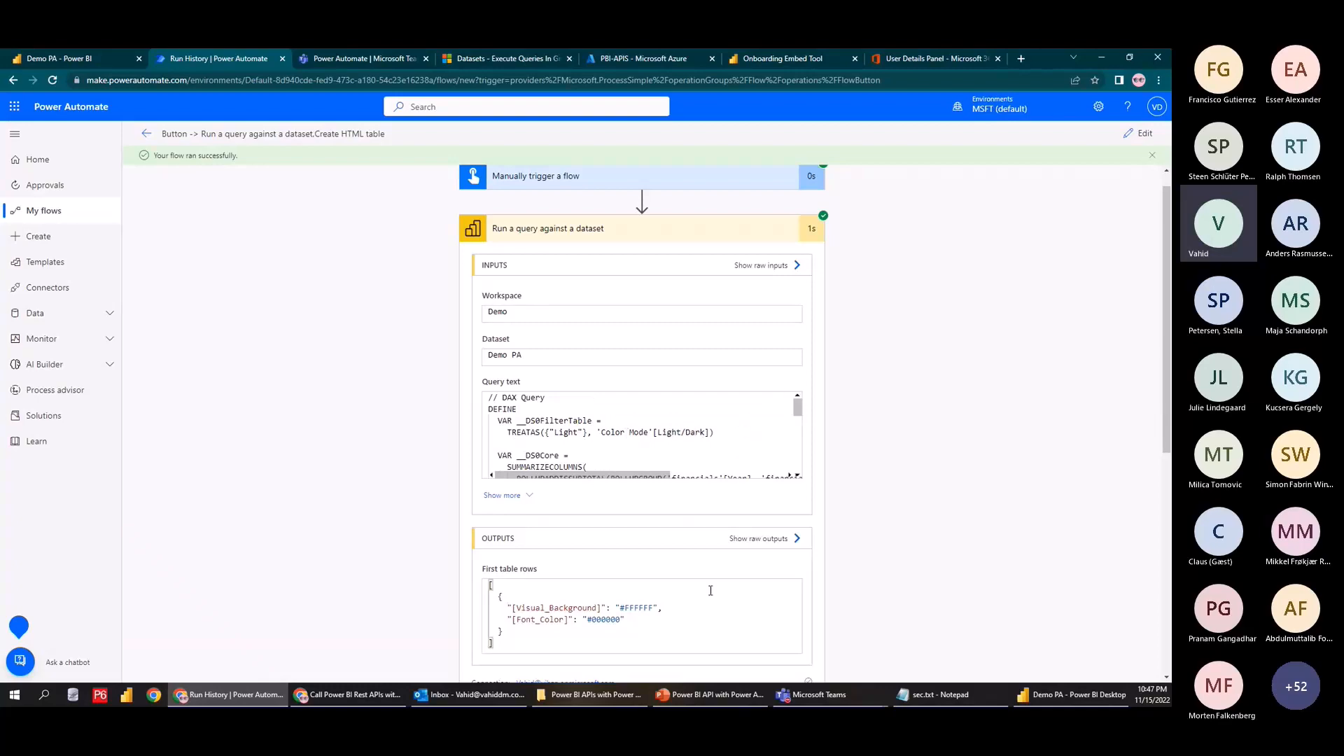
{"action": "left_click", "coordinate": [1046, 689]}
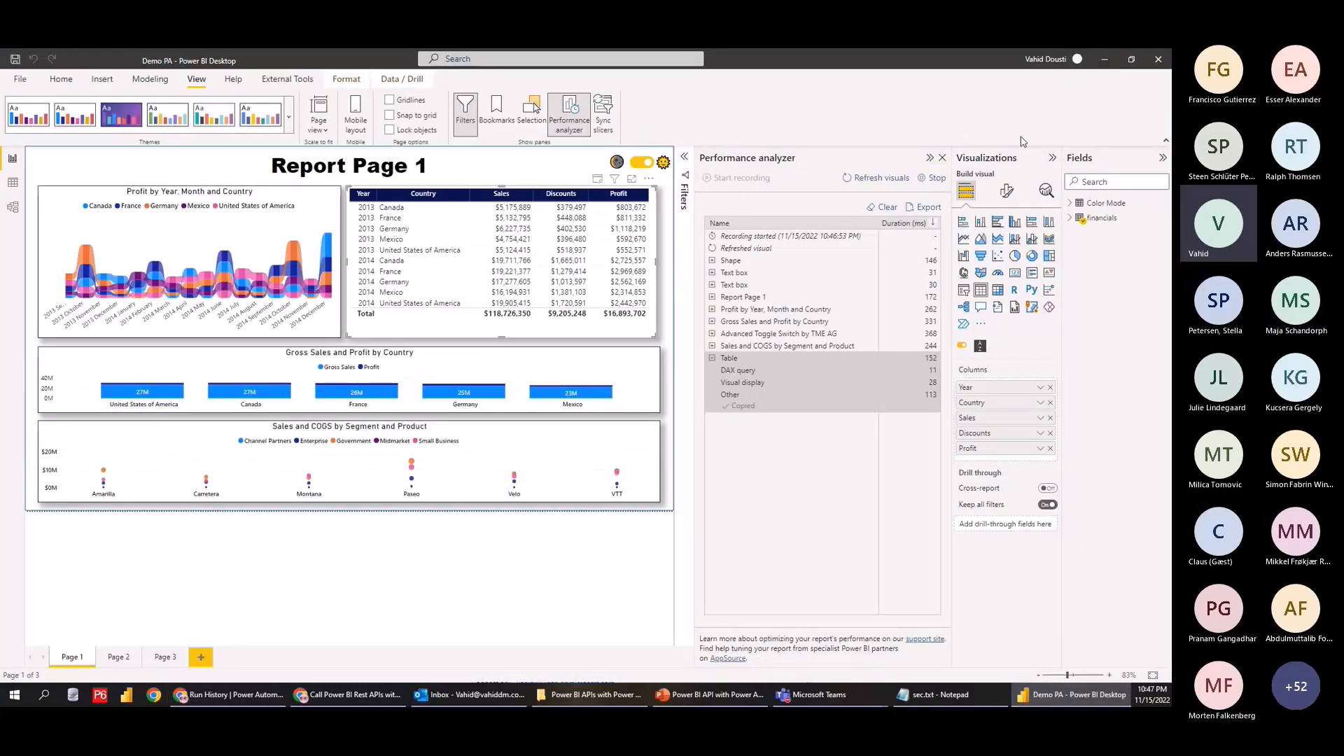
{"action": "left_click", "coordinate": [1105, 59]}
Remove the First table rows token and delete the Create HTML table step
{"action": "left_click", "coordinate": [1143, 135]}
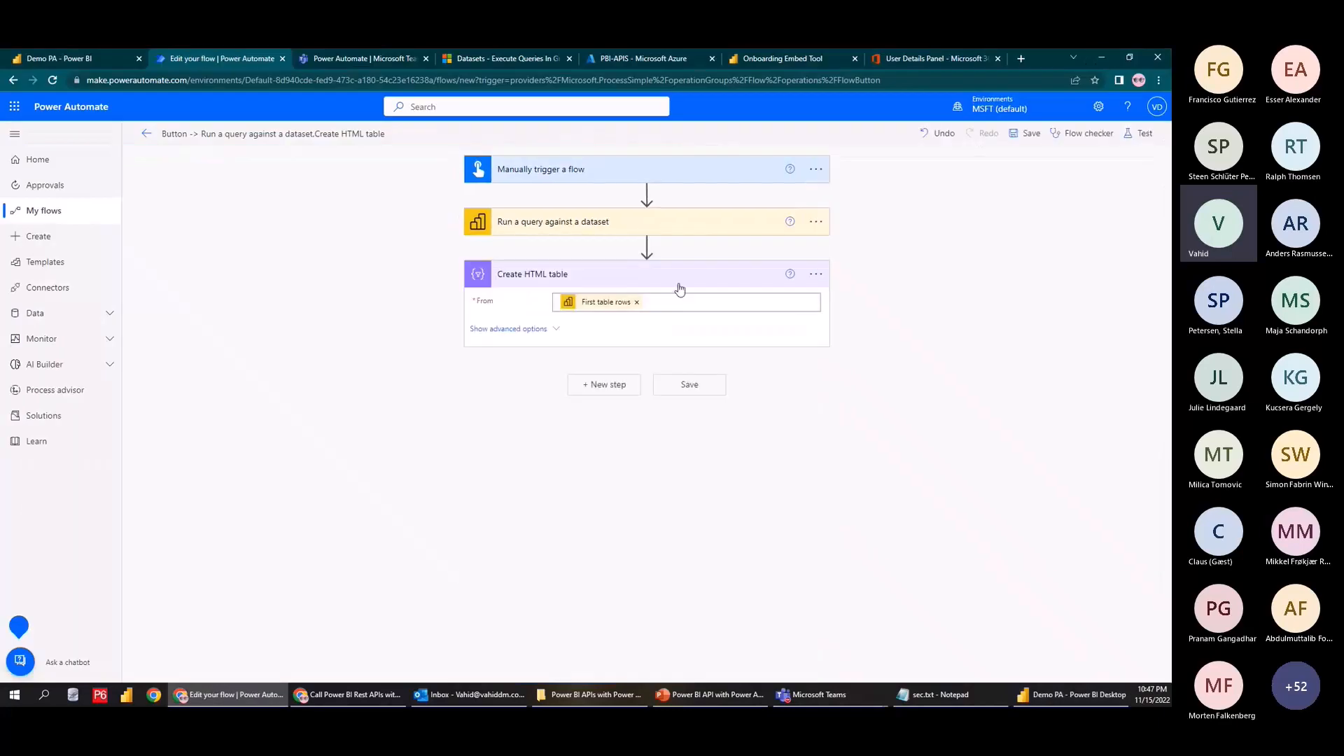
{"action": "left_click", "coordinate": [570, 220]}
{"action": "scroll", "coordinate": [667, 400], "scroll_direction": "down", "scroll_amount": 3}
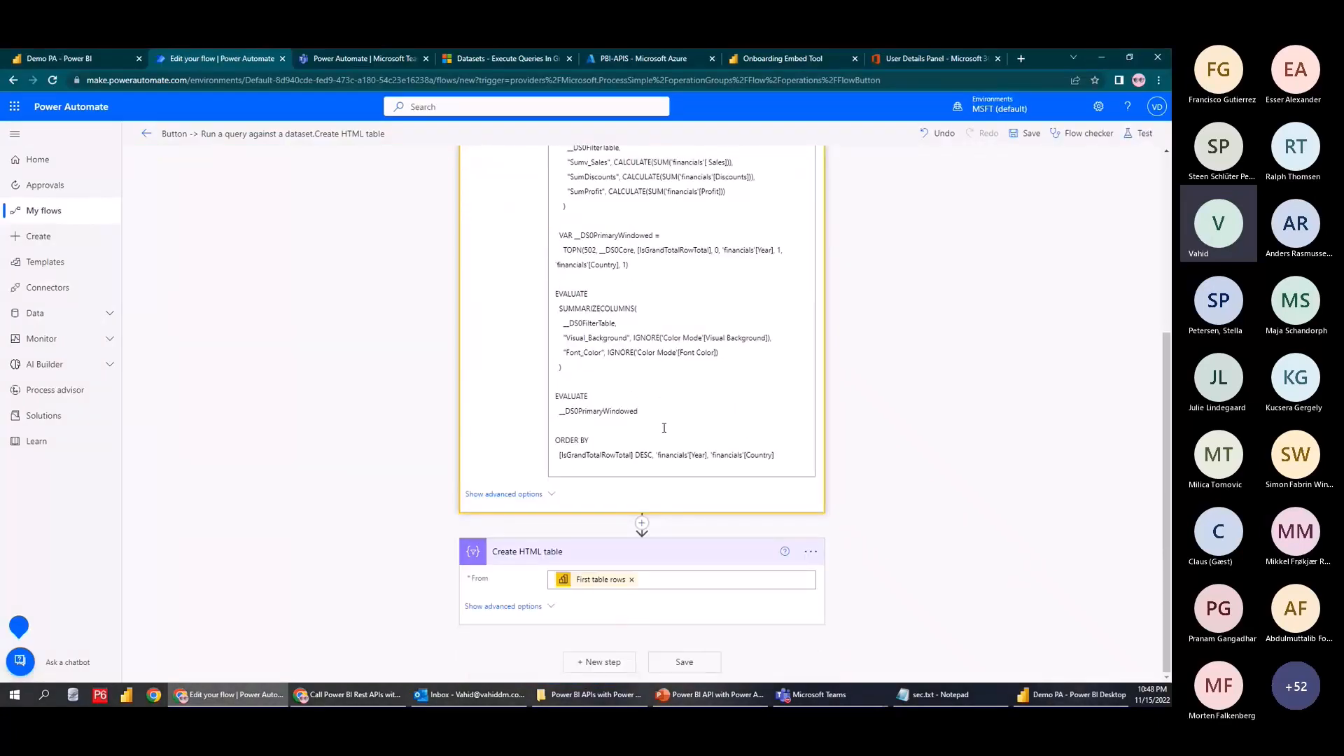
{"action": "left_click", "coordinate": [629, 581]}
{"action": "scroll", "coordinate": [619, 392], "scroll_direction": "up", "scroll_amount": 3}
{"action": "scroll", "coordinate": [619, 392], "scroll_direction": "up", "scroll_amount": 1}
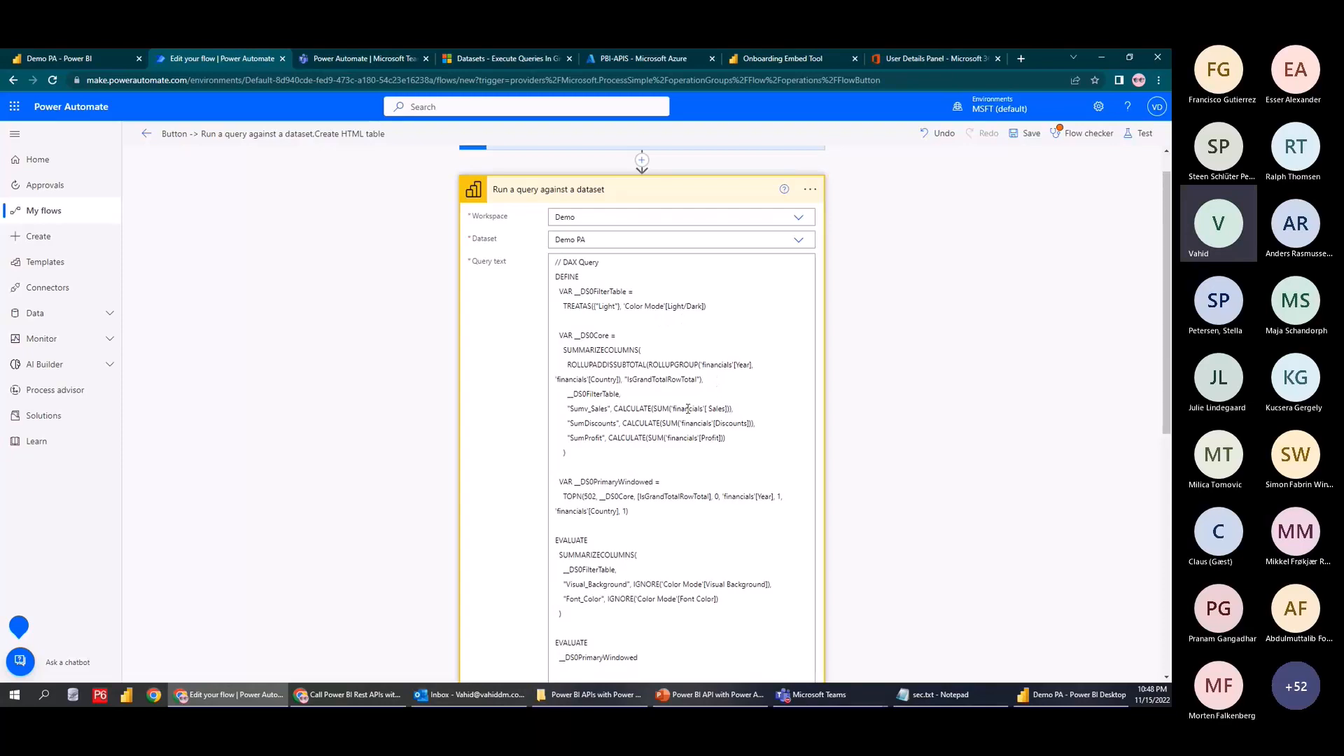
{"action": "scroll", "coordinate": [812, 336], "scroll_direction": "down", "scroll_amount": 5}
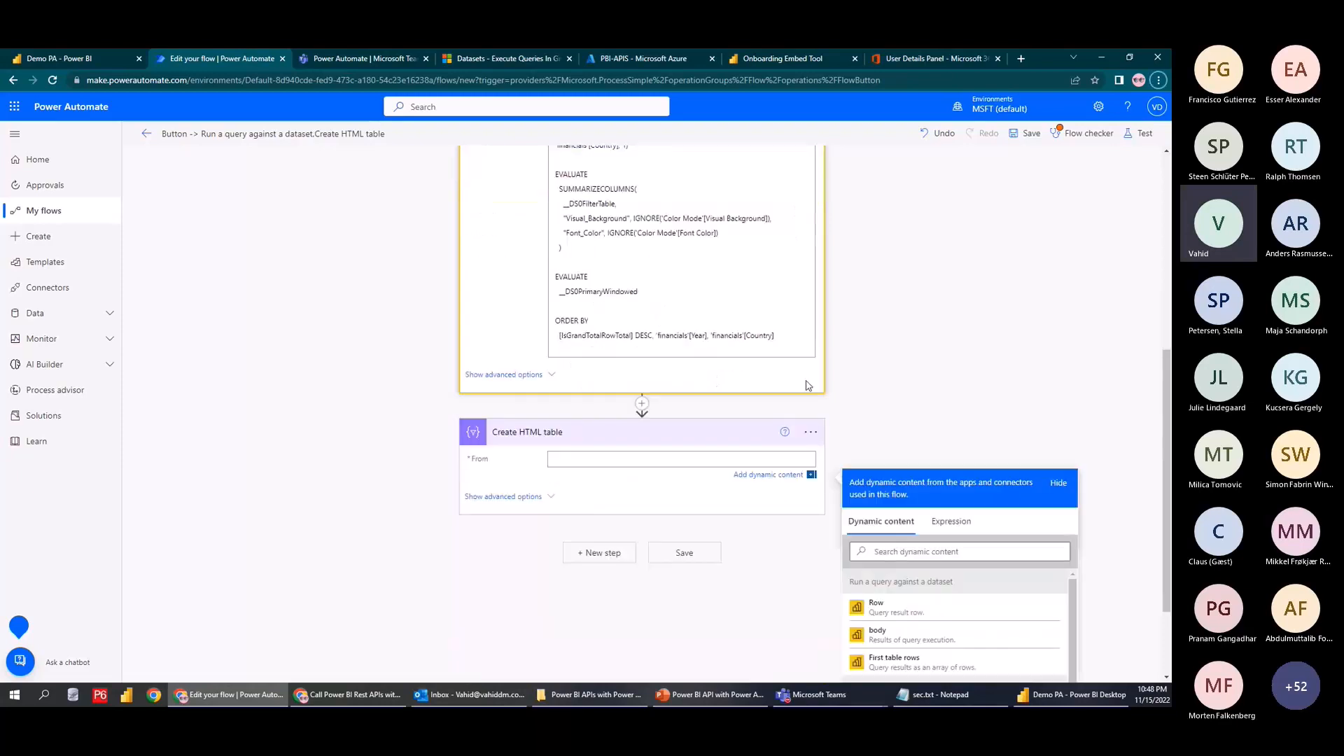
{"action": "left_click", "coordinate": [818, 434]}
{"action": "left_click", "coordinate": [815, 553]}
{"action": "left_click", "coordinate": [867, 666]}
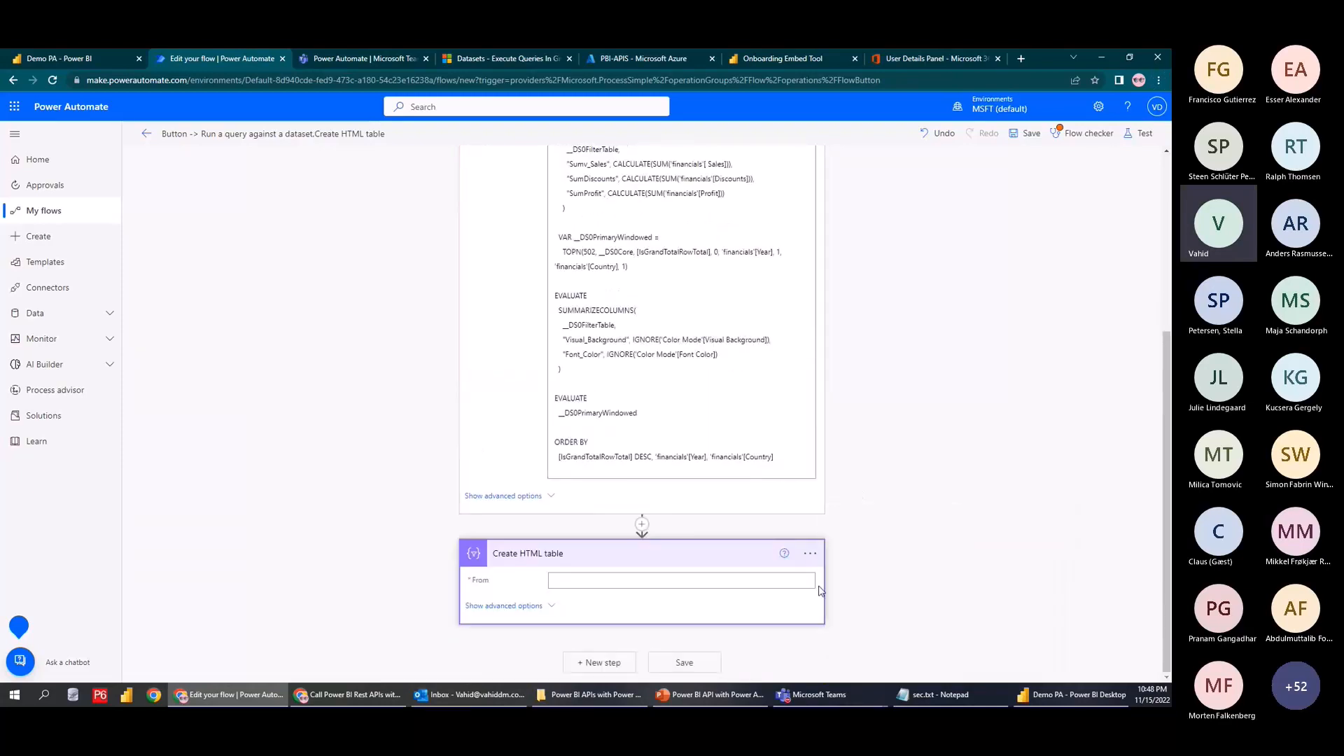
{"action": "left_click", "coordinate": [604, 419]}
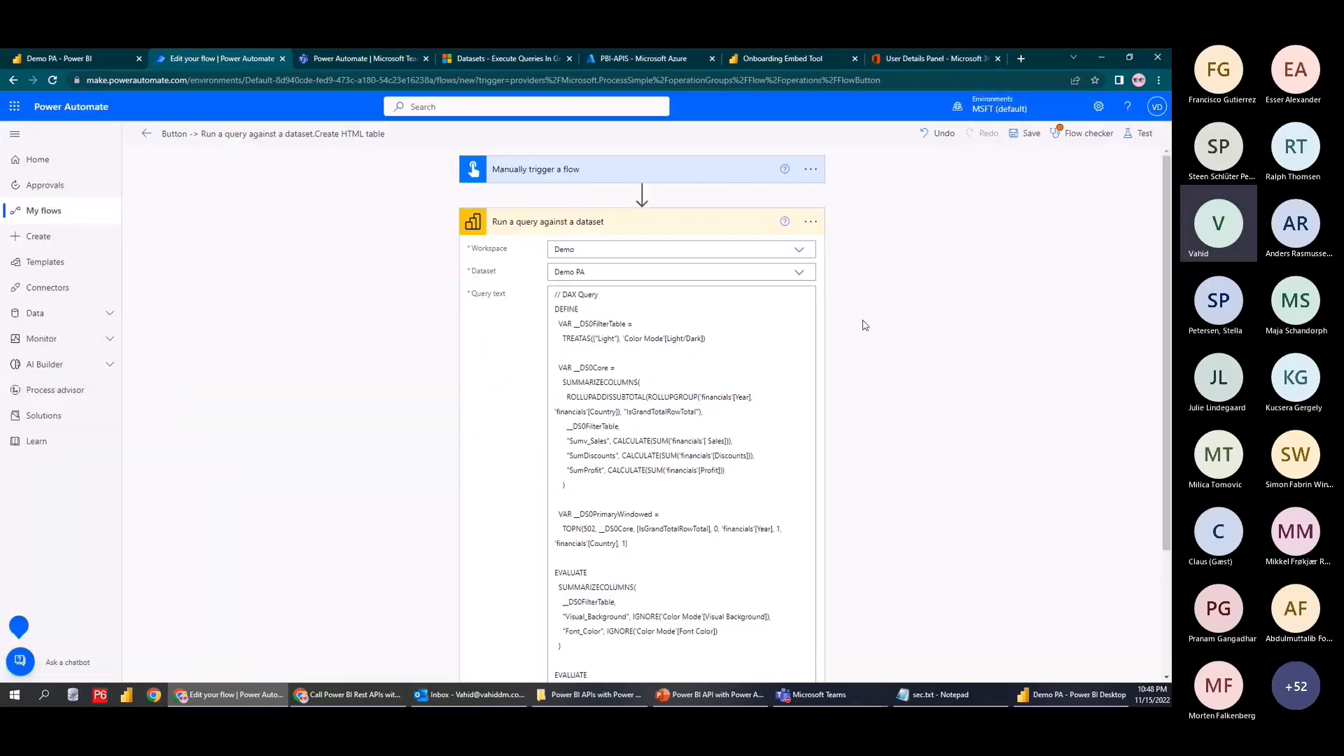
Replace the Query text with a freshly copied DAX query from the Performance analyzer
{"action": "left_click", "coordinate": [558, 294]}
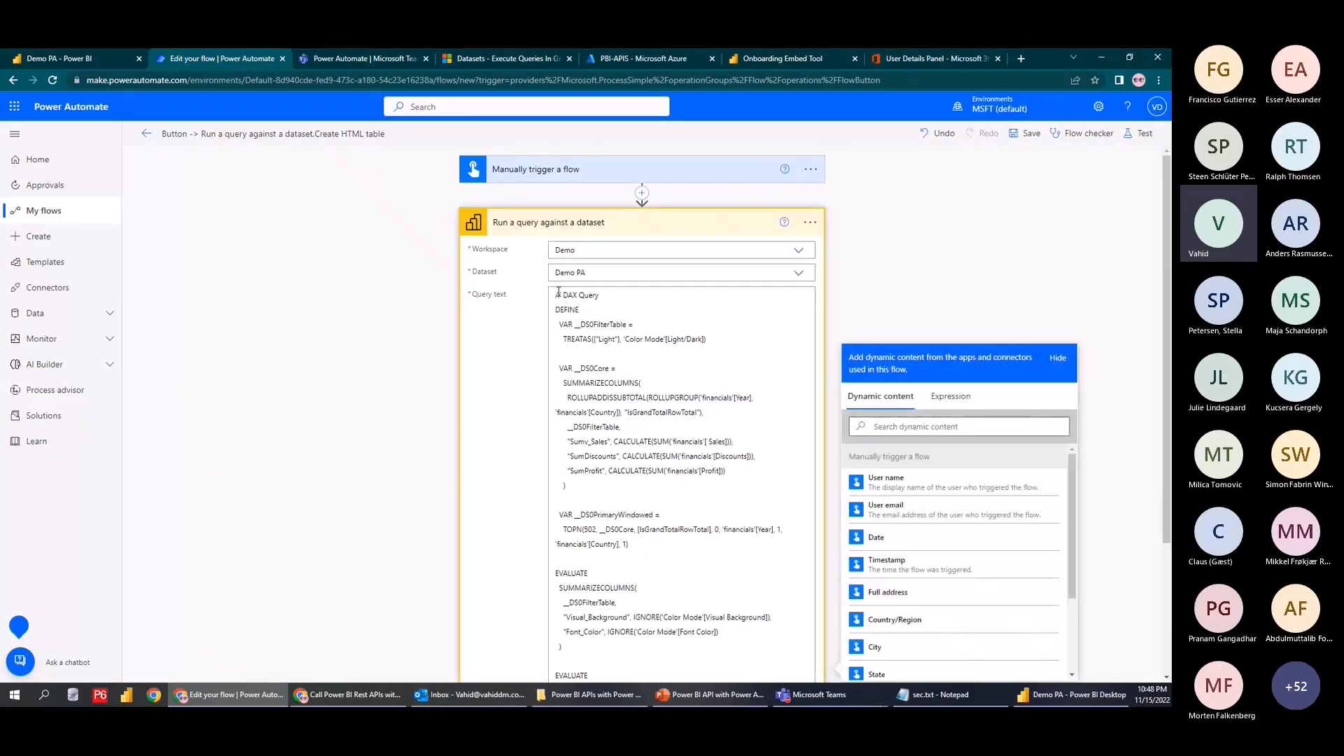
{"action": "key", "text": "alt+Tab"}
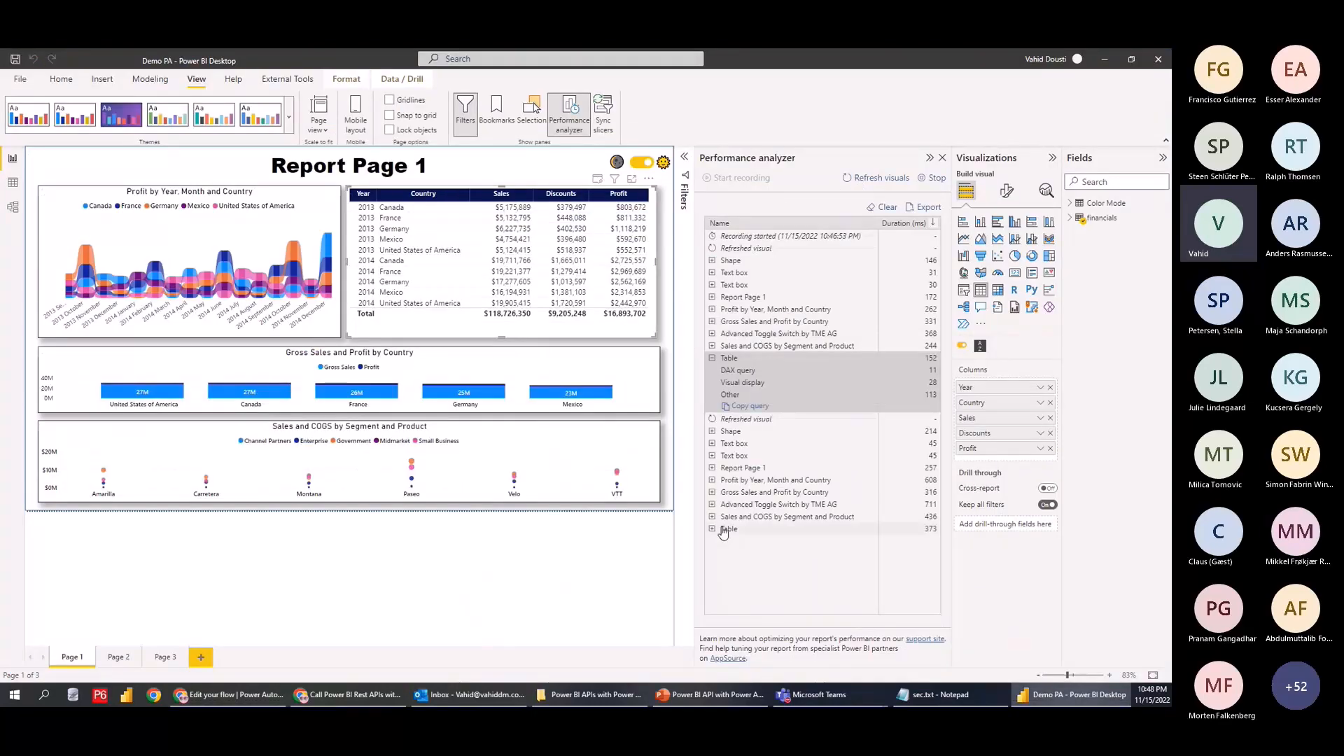
{"action": "left_click", "coordinate": [721, 530]}
{"action": "left_click", "coordinate": [744, 577]}
{"action": "key", "text": "alt+Tab"}
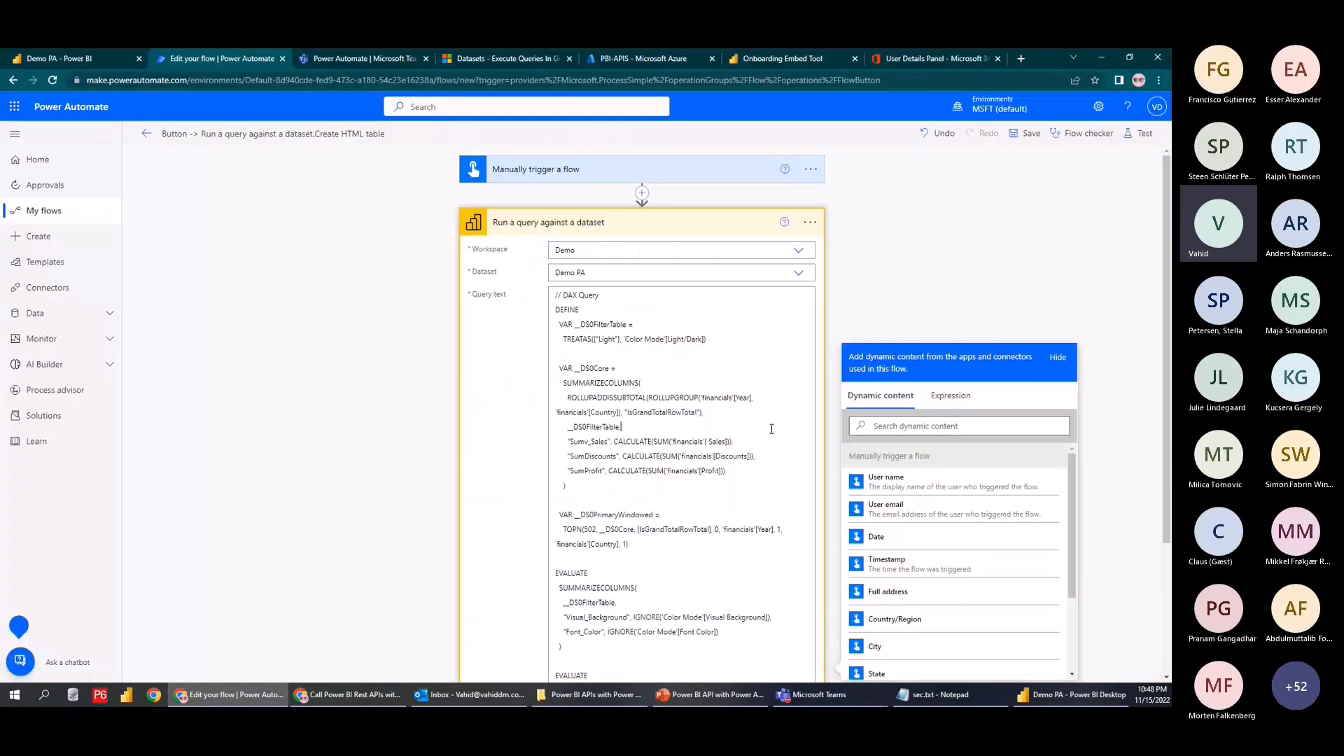
{"action": "key", "text": "ctrl+a"}
{"action": "key", "text": "ctrl+v"}
{"action": "left_click", "coordinate": [1138, 133]}
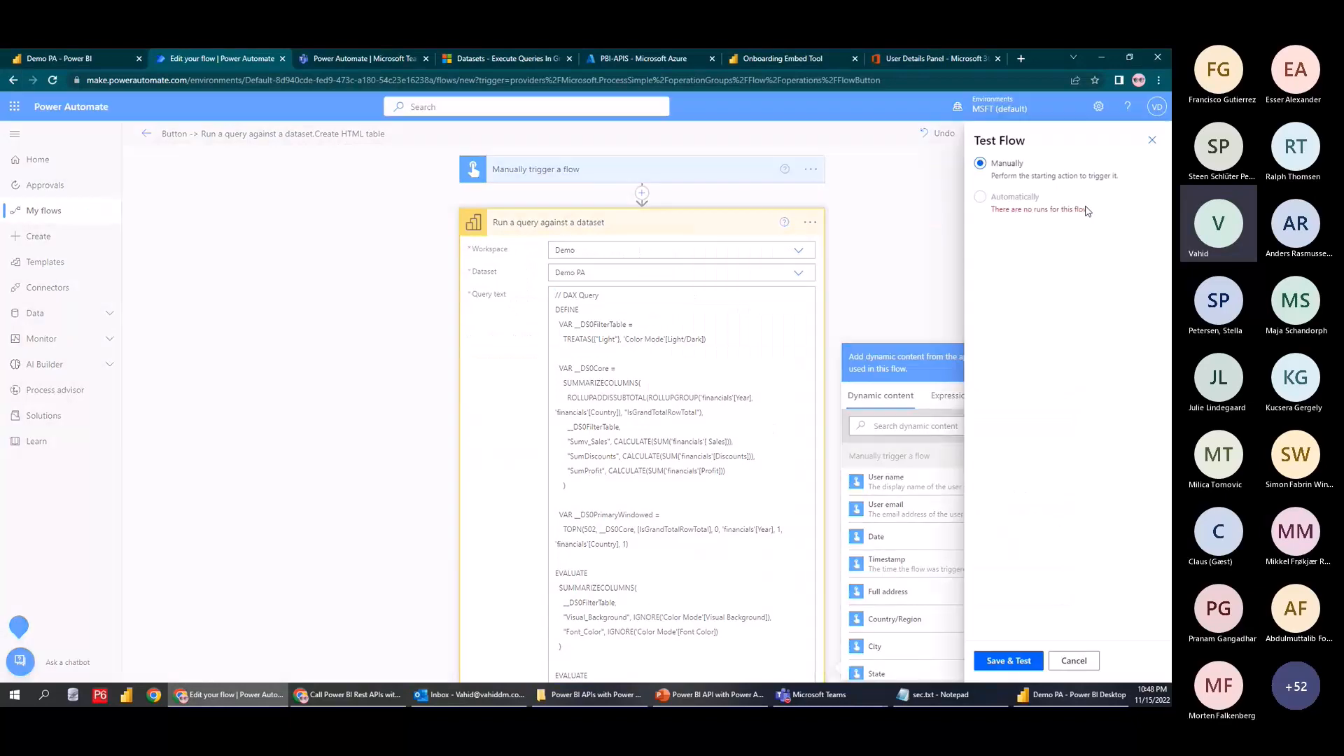
Save and run the flow test again
{"action": "left_click", "coordinate": [994, 661]}
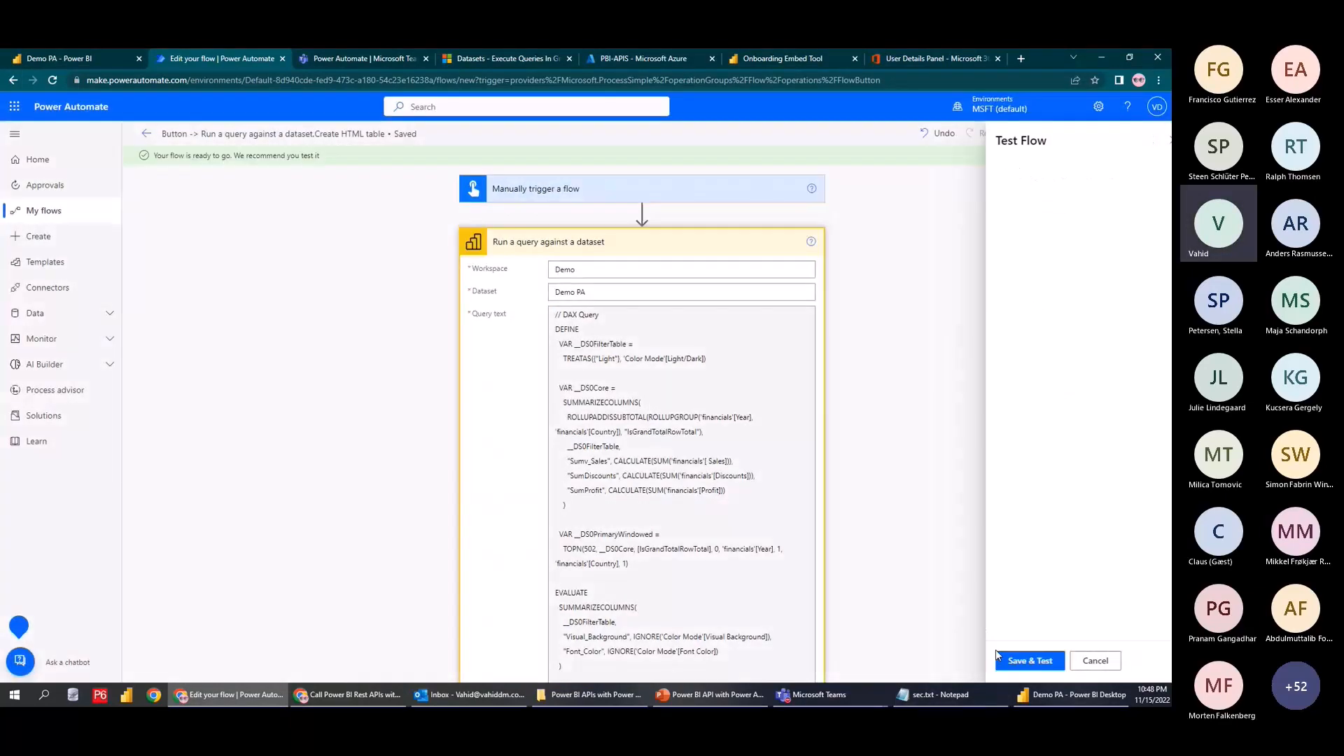
{"action": "left_click", "coordinate": [1014, 666]}
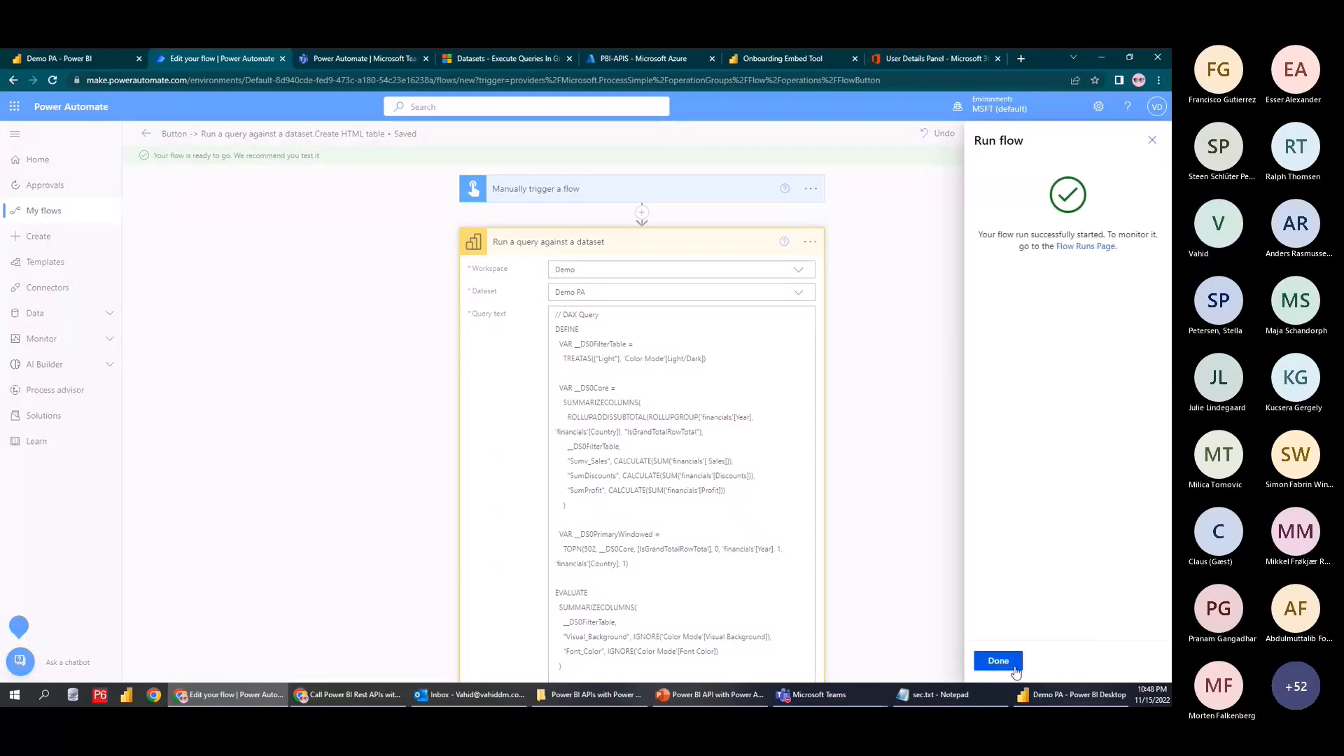
{"action": "left_click", "coordinate": [1015, 665]}
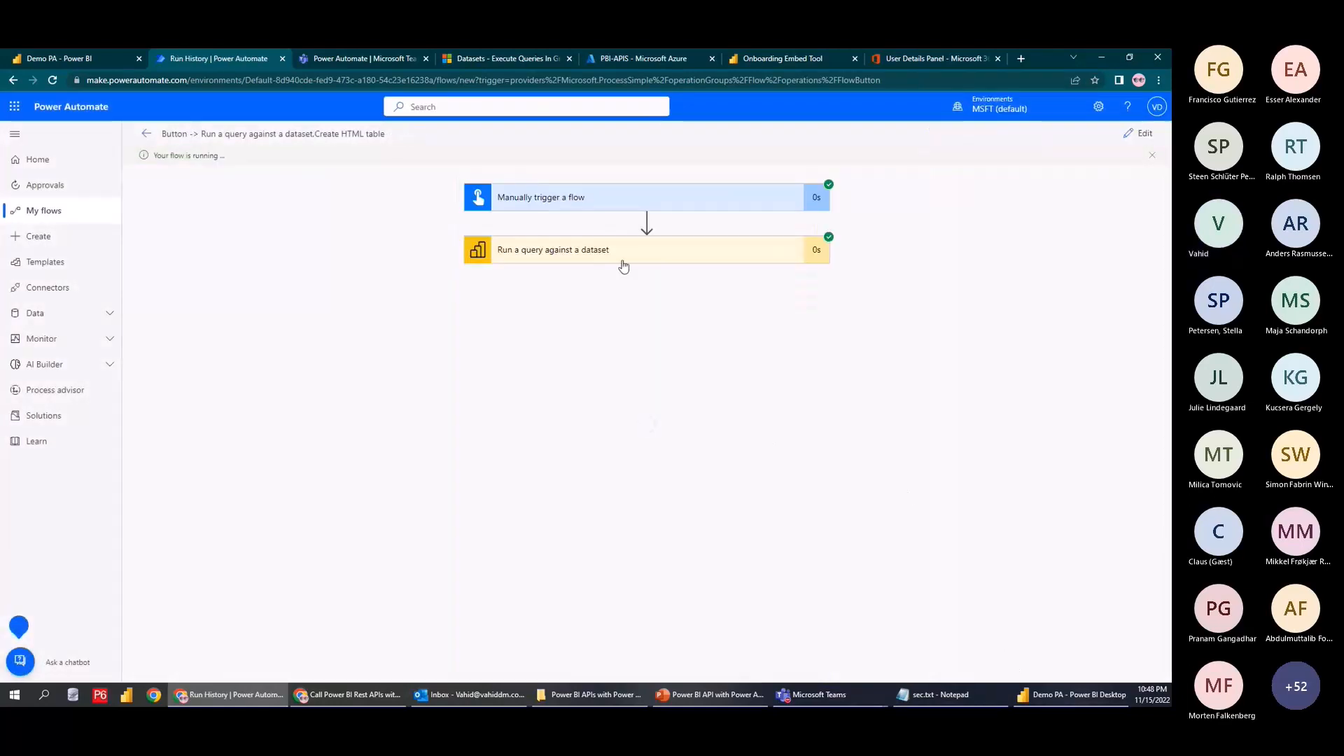
Check the query step's returned Visual_Background and Font_Color rows, then resume editing
{"action": "left_click", "coordinate": [623, 259]}
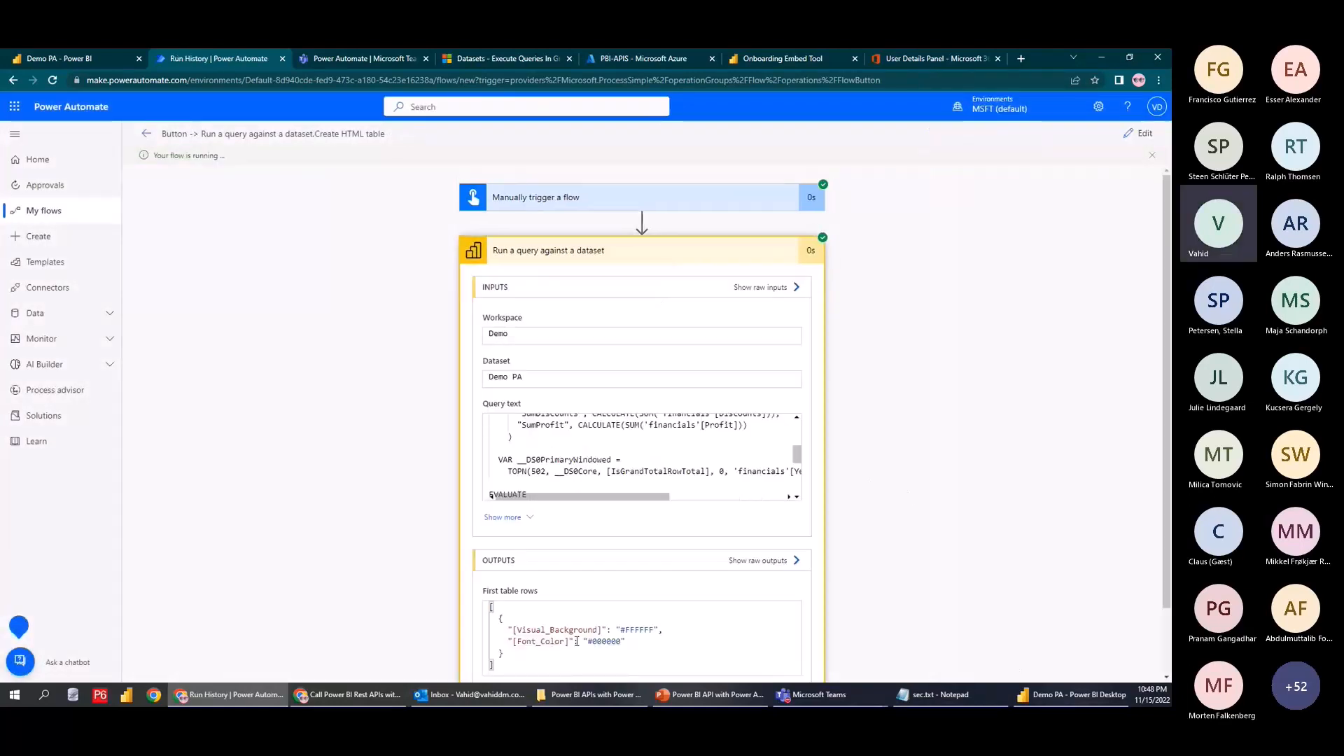
{"action": "scroll", "coordinate": [683, 451], "scroll_direction": "down", "scroll_amount": 3}
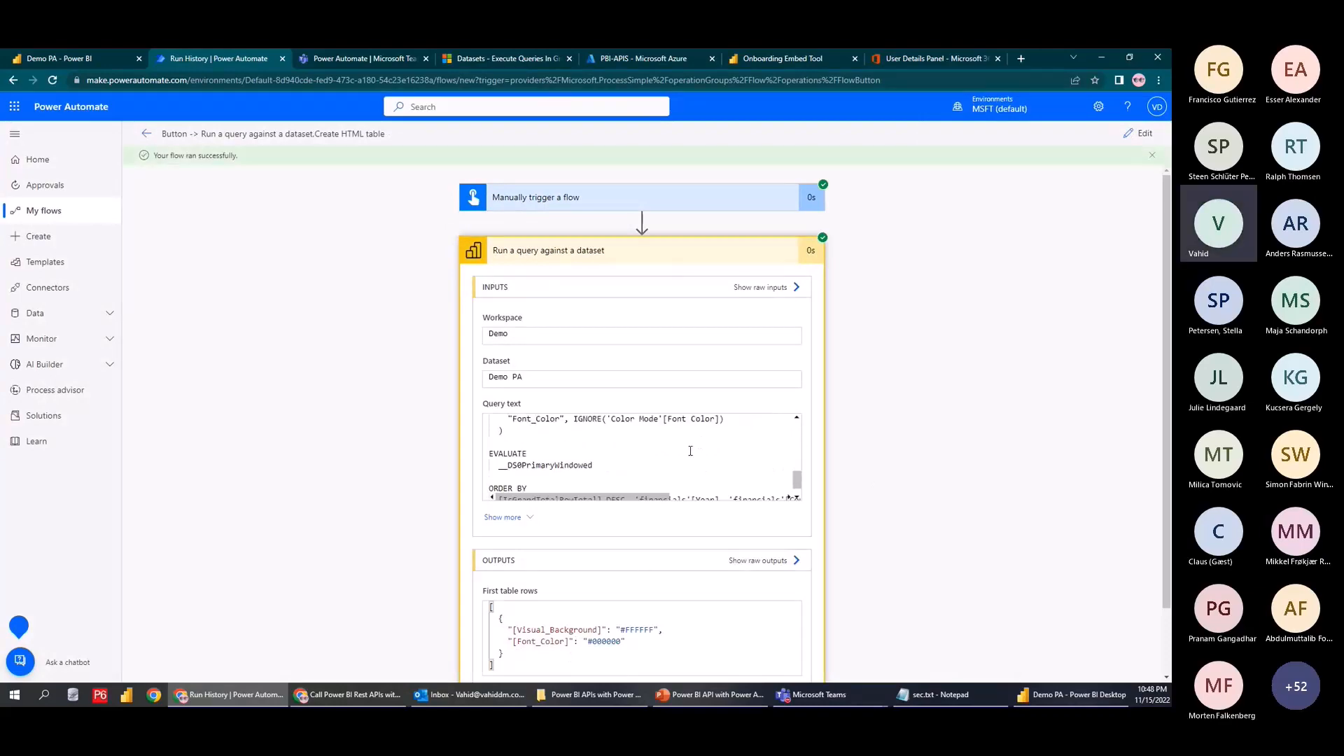
{"action": "left_click", "coordinate": [1135, 142]}
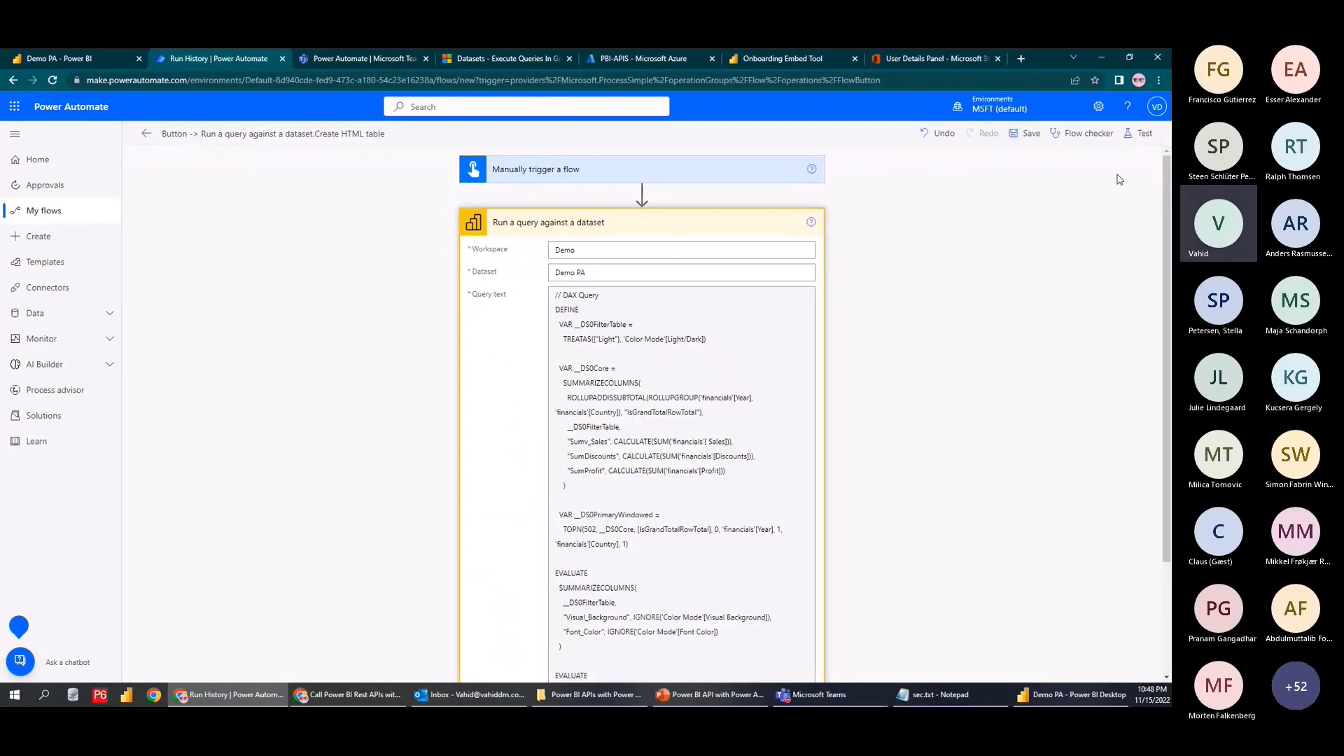
{"action": "key", "text": "alt+Tab"}
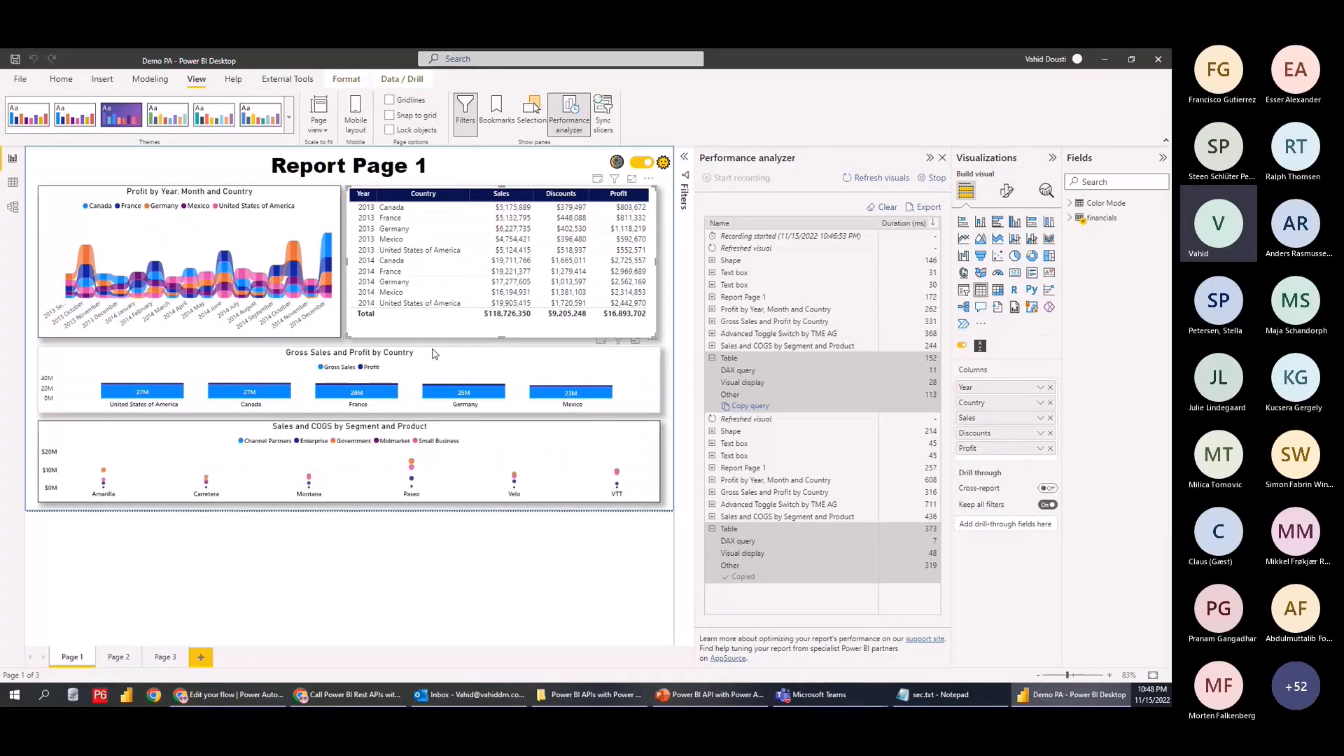
{"action": "key", "text": "alt+Tab"}
{"action": "left_click", "coordinate": [105, 58]}
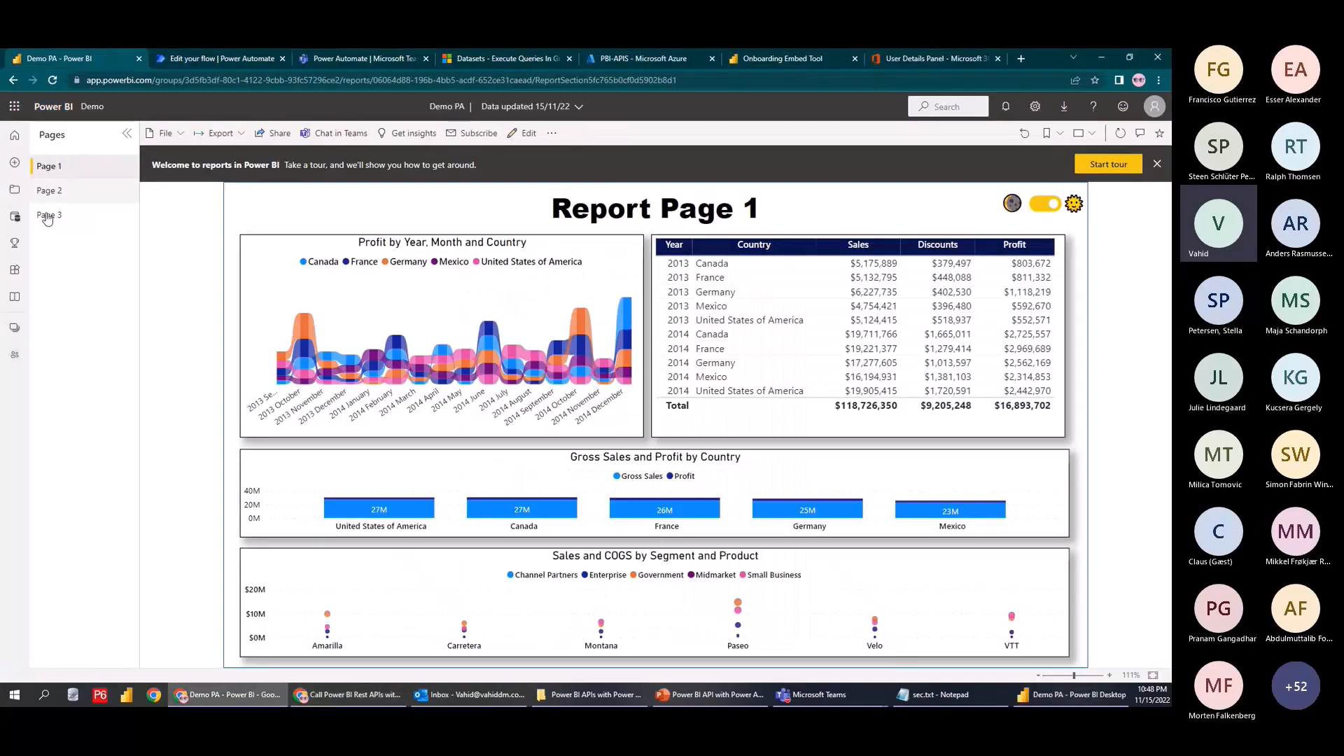
{"action": "left_click", "coordinate": [14, 327]}
{"action": "left_click", "coordinate": [99, 195]}
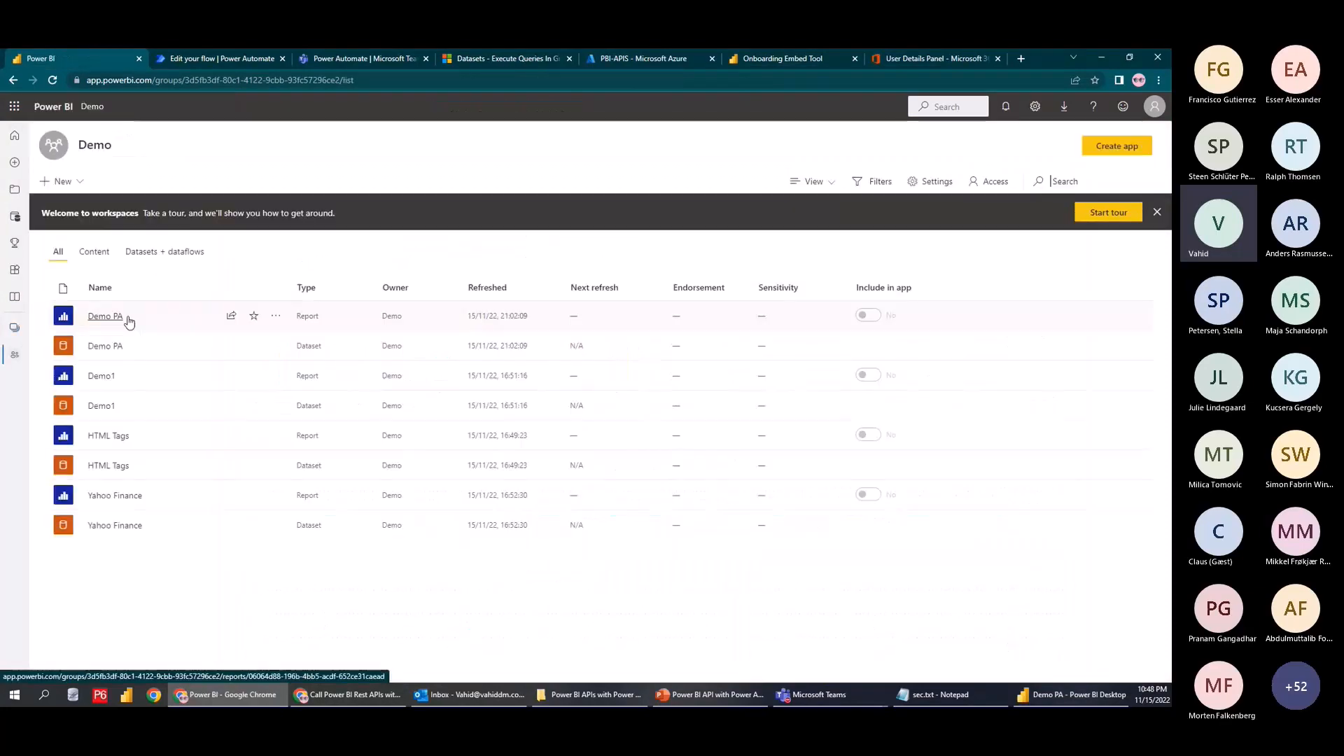
{"action": "left_click", "coordinate": [326, 61]}
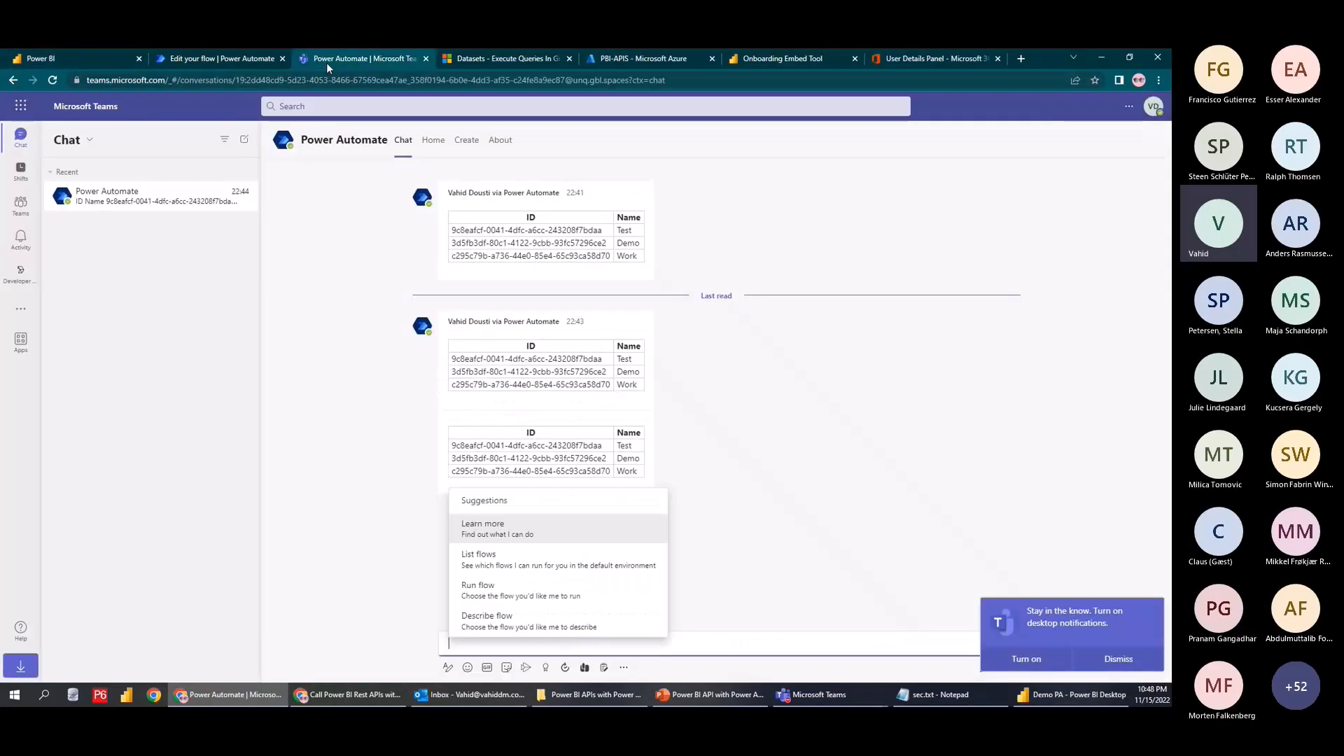
{"action": "left_click", "coordinate": [237, 56]}
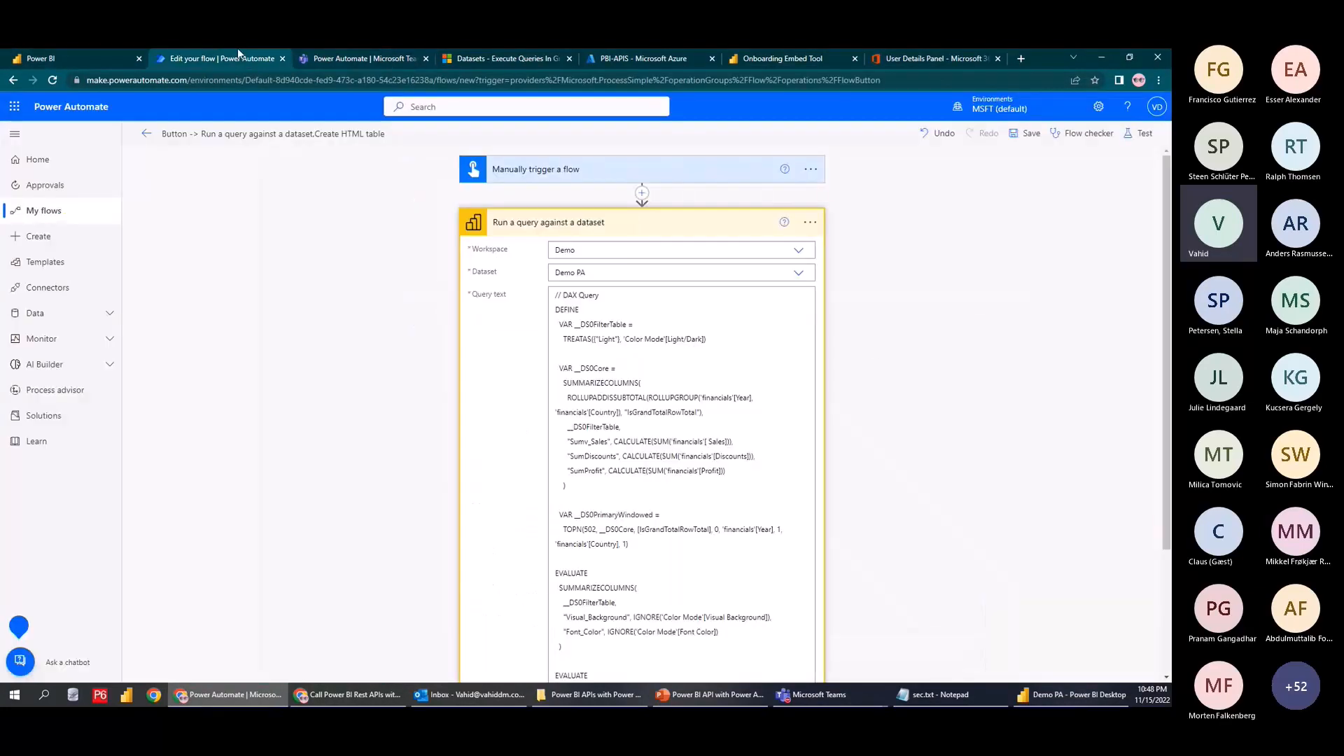
{"action": "scroll", "coordinate": [587, 336], "scroll_direction": "down", "scroll_amount": 2}
Replace the Query text with 'EVALUATE' and a new 'SUMMARIZE(' line
{"action": "left_click_drag", "start_coordinate": [736, 627], "coordinate": [597, 415]}
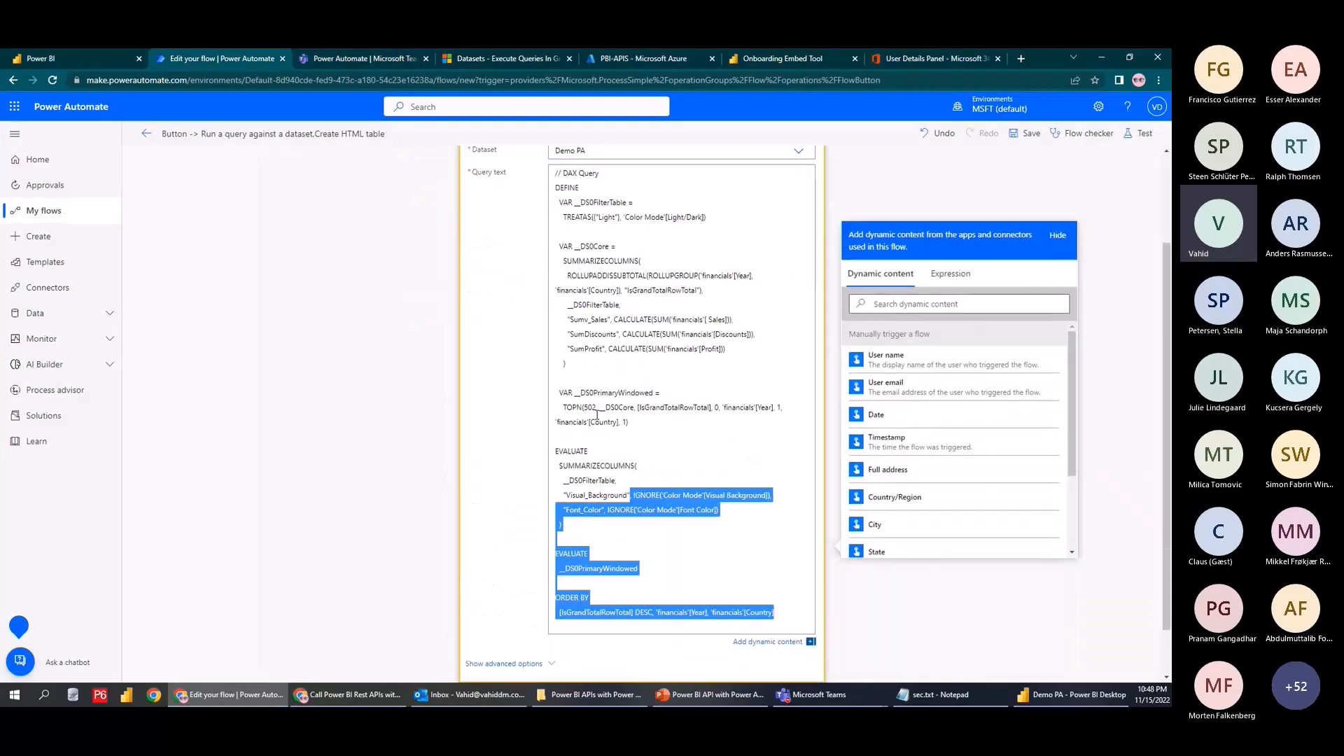
{"action": "key", "text": "ctrl+a"}
{"action": "type", "text": "EVALU"}
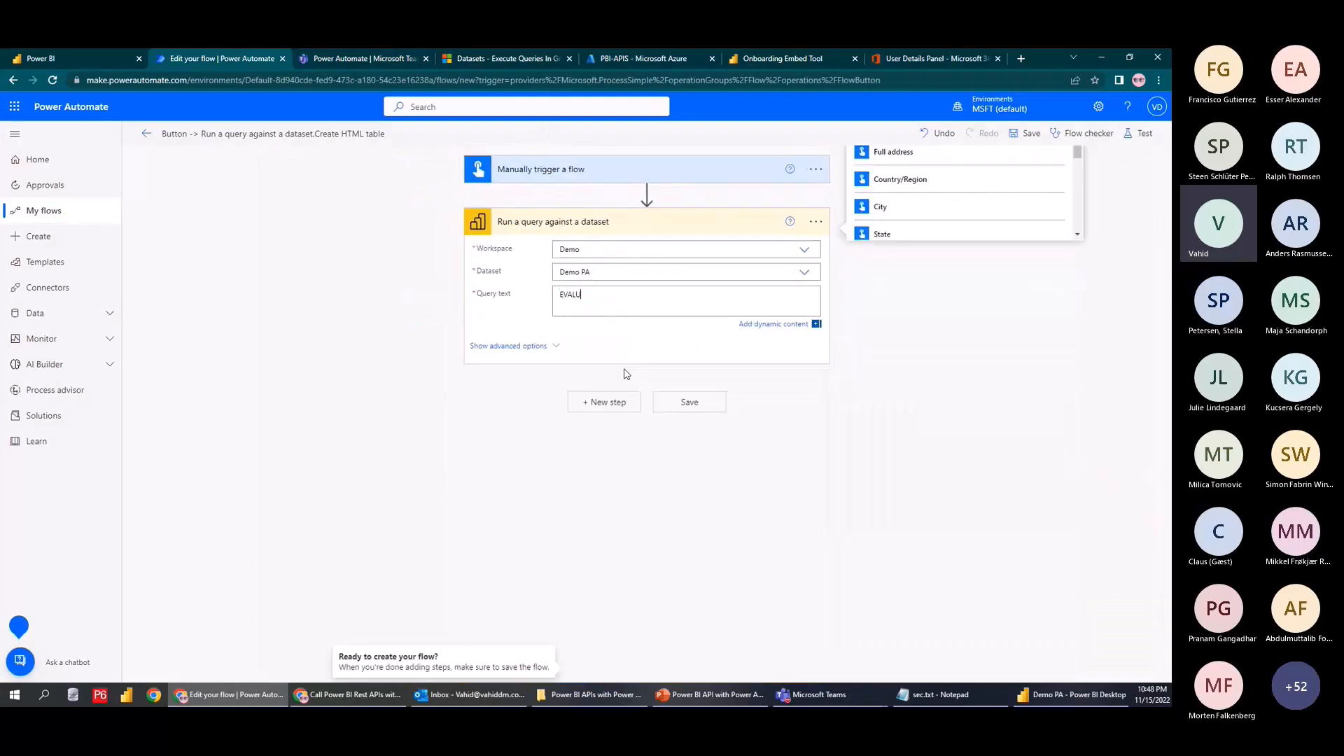
{"action": "type", "text": "ATE"}
{"action": "key", "text": "Return"}
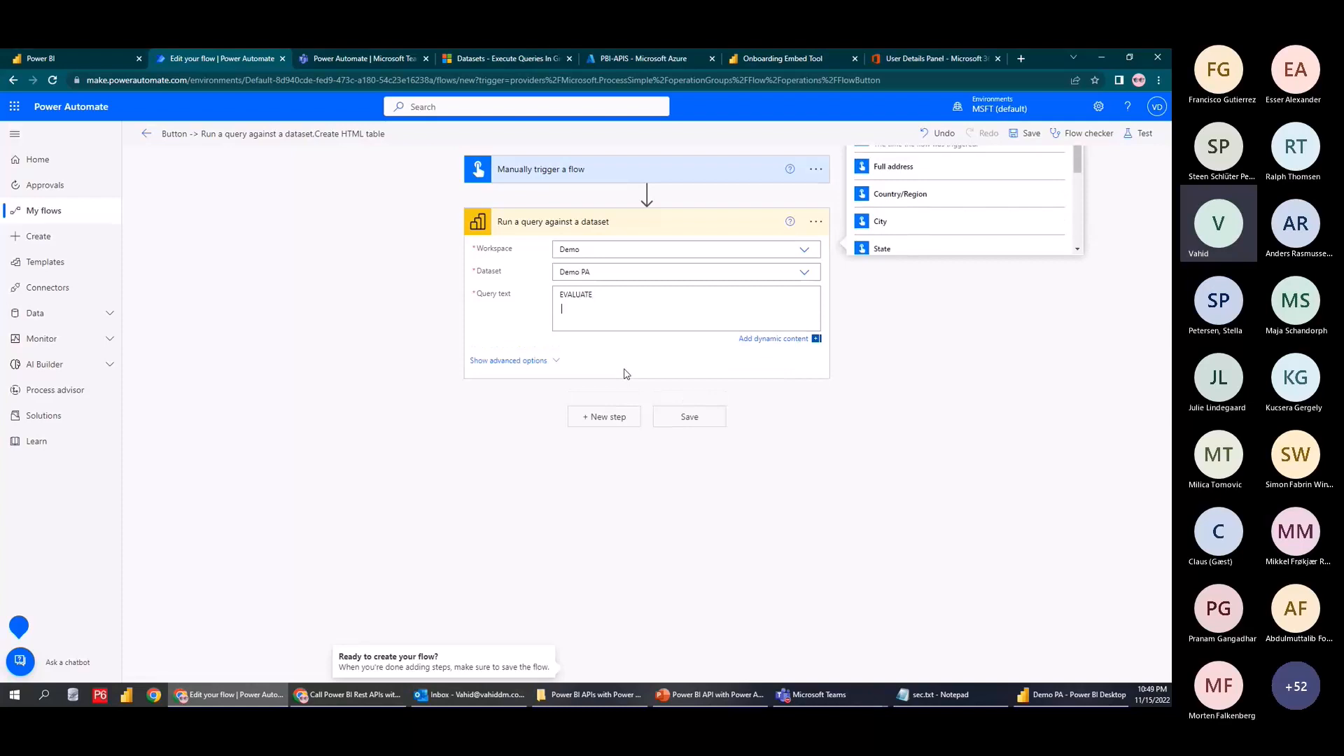
{"action": "type", "text": "SUMMARIZE("}
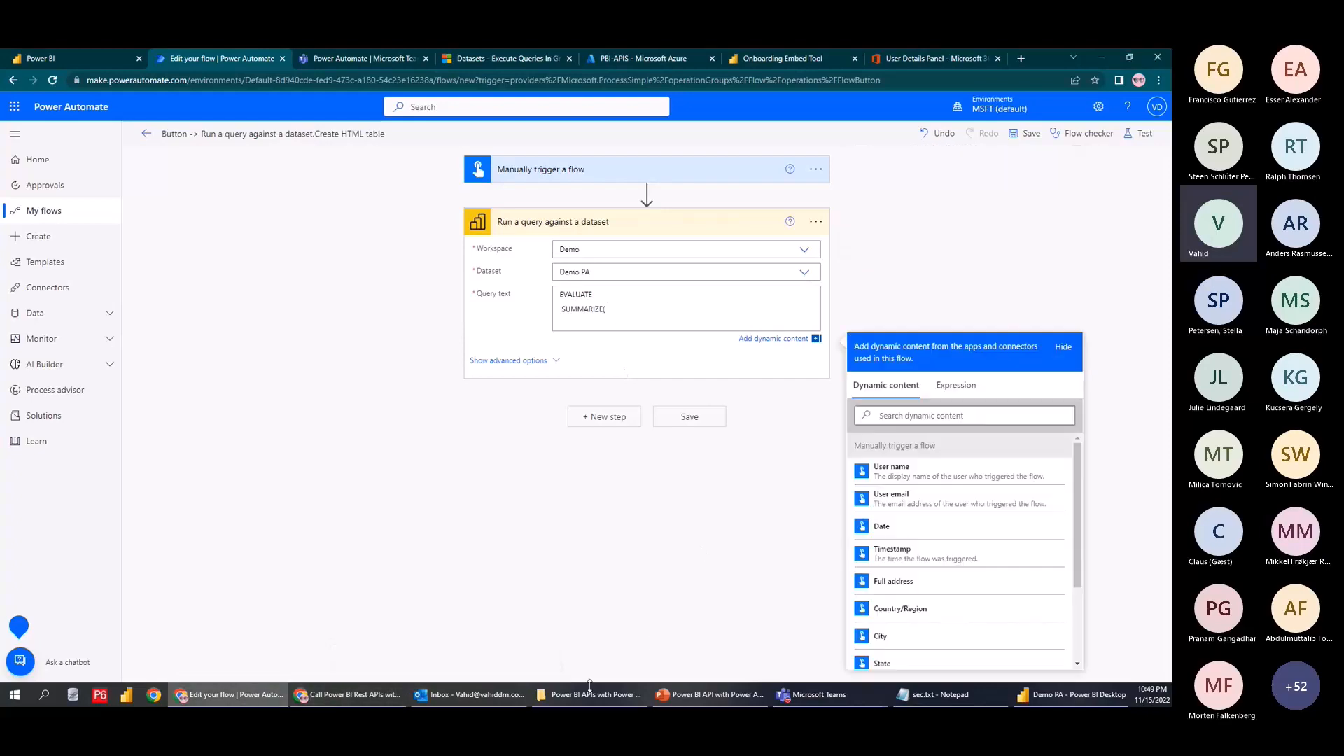
Copy the 'financials' table name from Power BI Desktop as SUMMARIZE's first argument
{"action": "left_click", "coordinate": [1037, 695]}
{"action": "left_click", "coordinate": [1105, 219]}
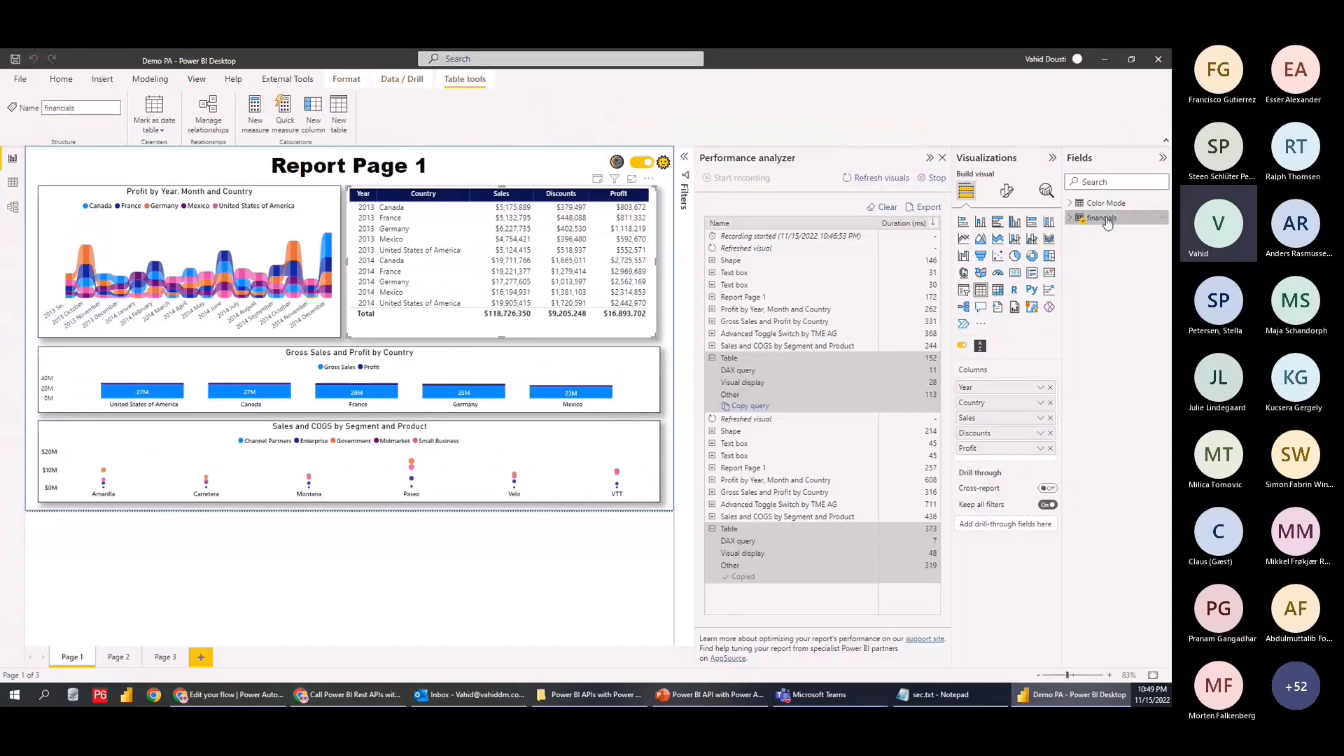
{"action": "double_click", "coordinate": [1108, 220]}
{"action": "key", "text": "ctrl+c"}
{"action": "key", "text": "alt+Tab"}
{"action": "key", "text": "ctrl+v"}
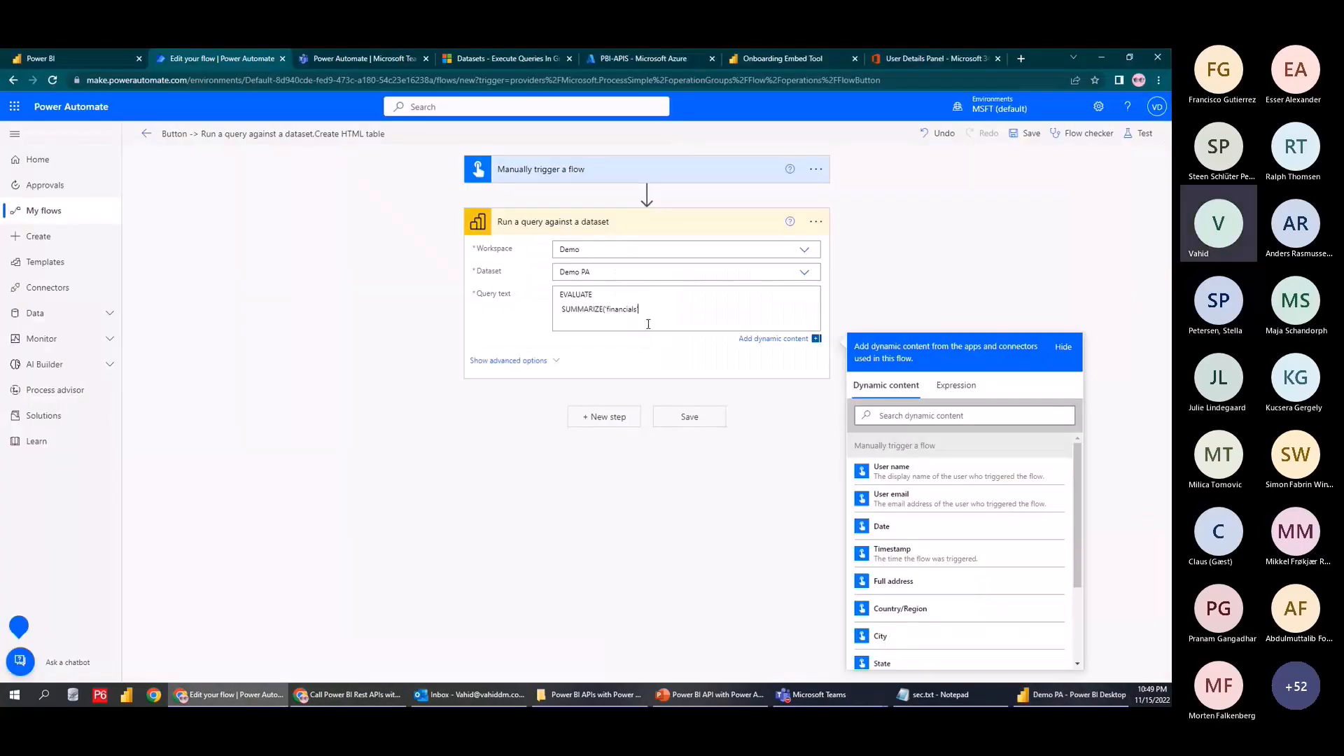
{"action": "type", "text": ","}
{"action": "key", "text": "Return"}
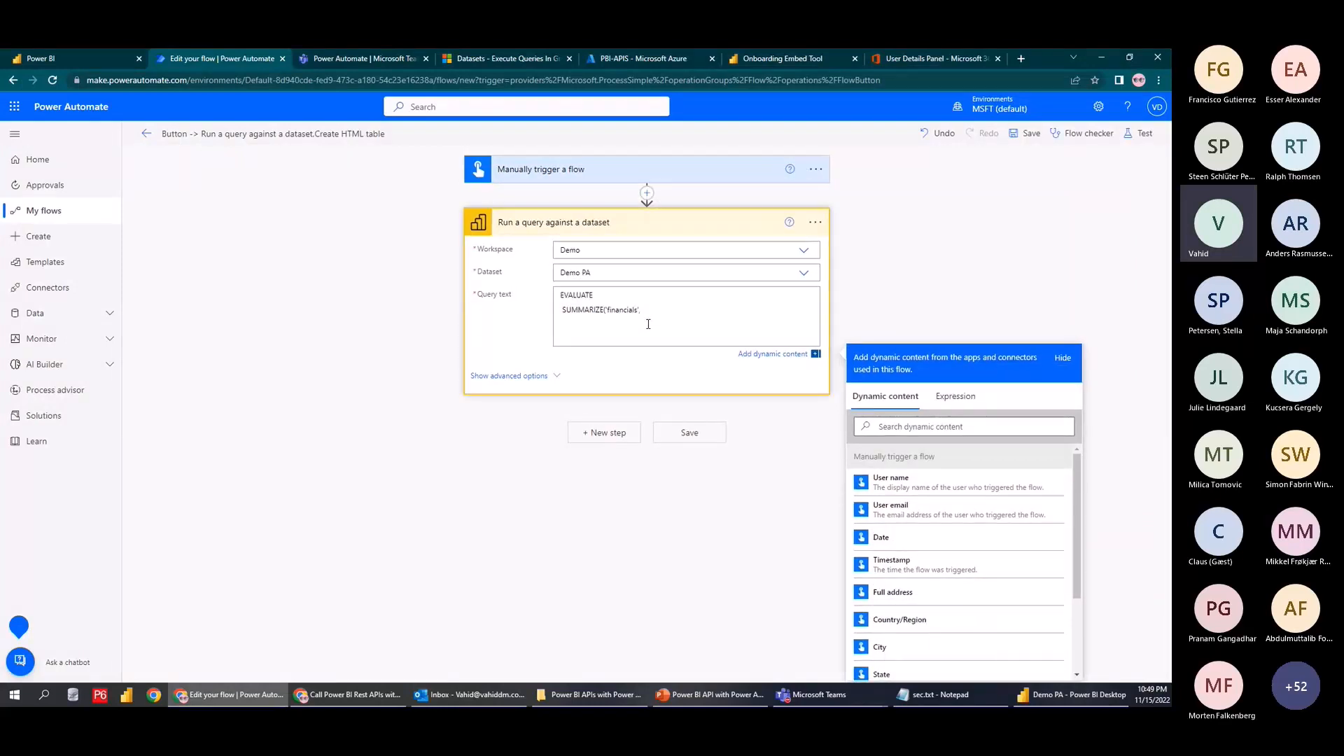
{"action": "left_click_drag", "start_coordinate": [641, 310], "coordinate": [604, 310]}
{"action": "key", "text": "ctrl+c"}
{"action": "left_click", "coordinate": [608, 324]}
{"action": "key", "text": "ctrl+v"}
Add the [Year], Country and "Sales" arguments on separate lines
{"action": "key", "text": "alt+Tab"}
{"action": "key", "text": "alt+Tab"}
{"action": "type", "text": "[Yea"}
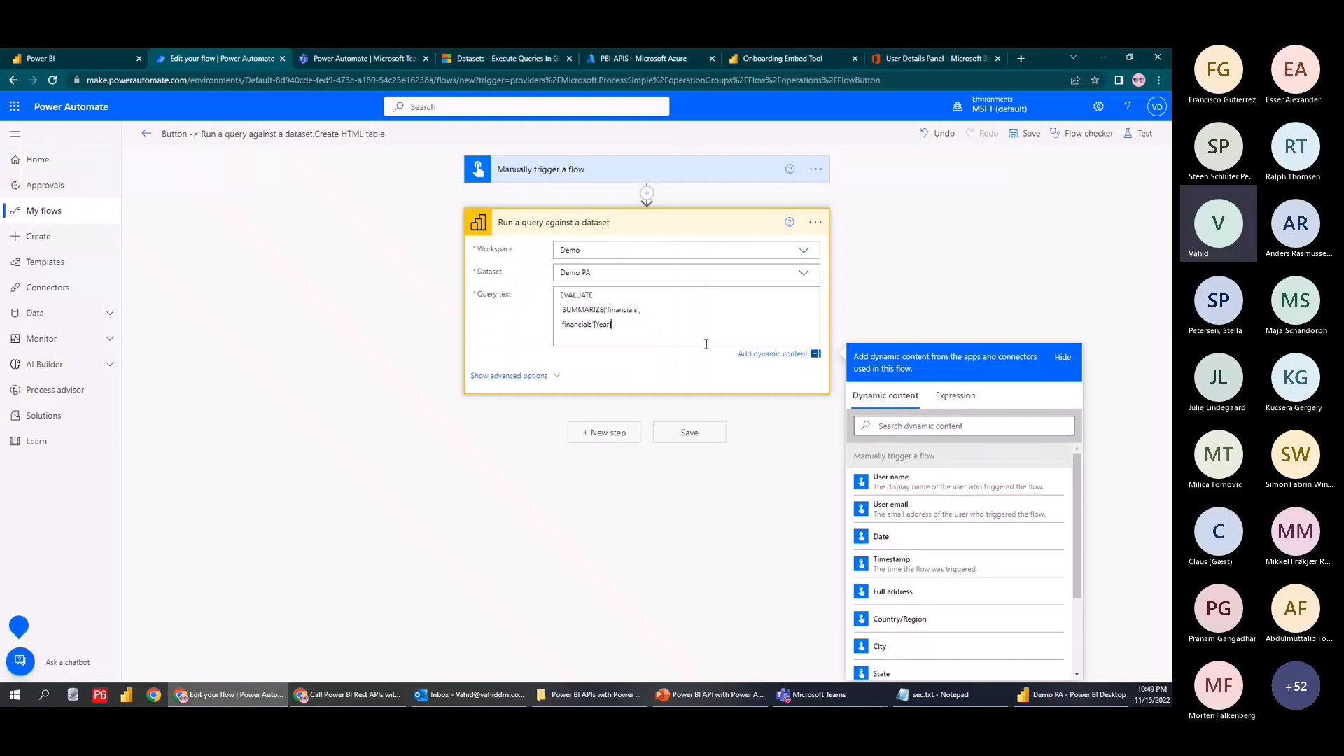
{"action": "type", "text": "r],"}
{"action": "key", "text": "Return"}
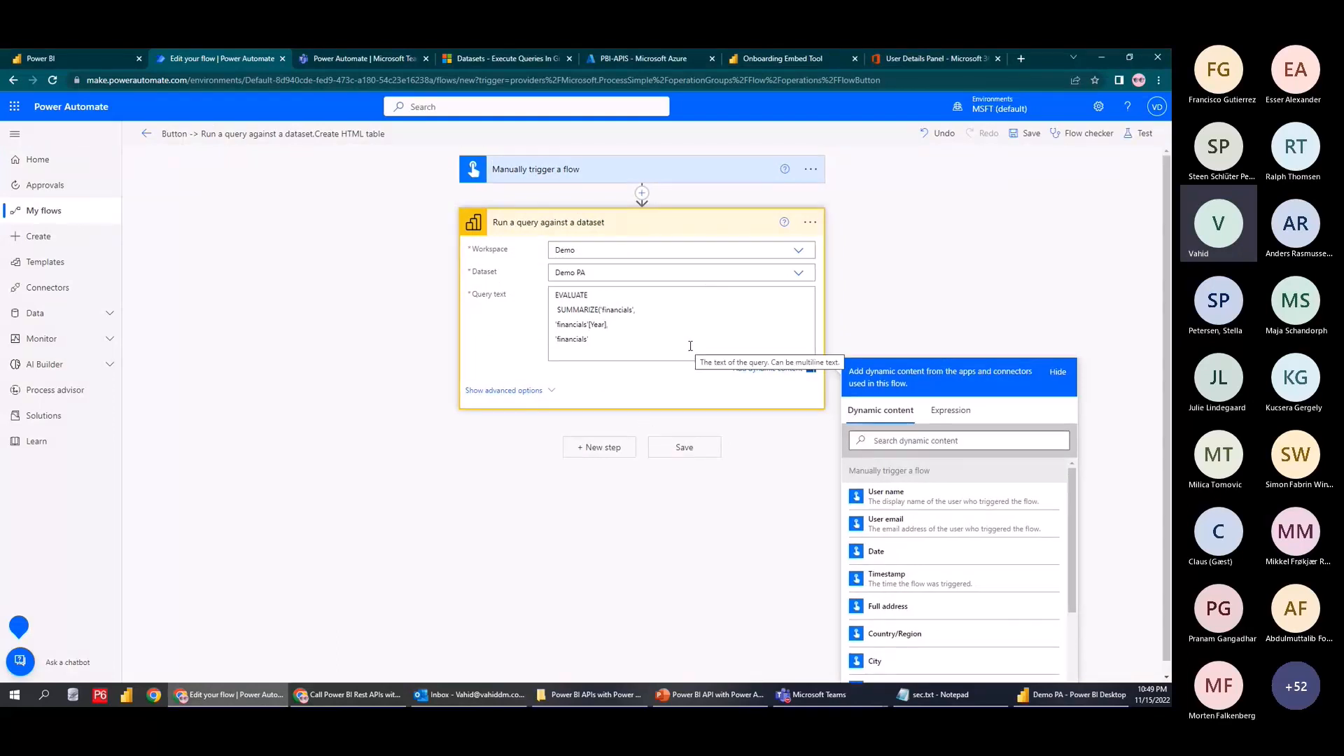
{"action": "type", "text": "[C"}
{"action": "key", "text": "Return"}
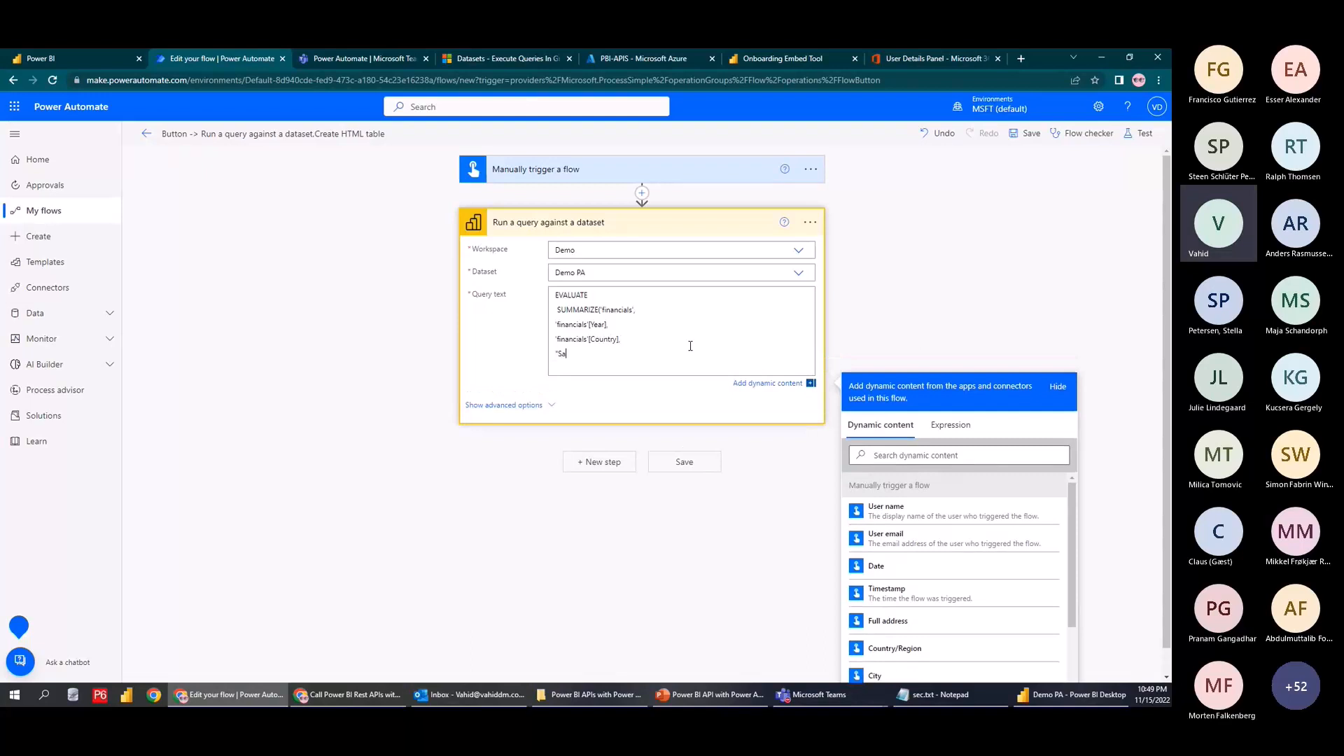
{"action": "type", "text": "\"Sales\",SUM('financials'[Sales"}
{"action": "key", "text": "Return"}
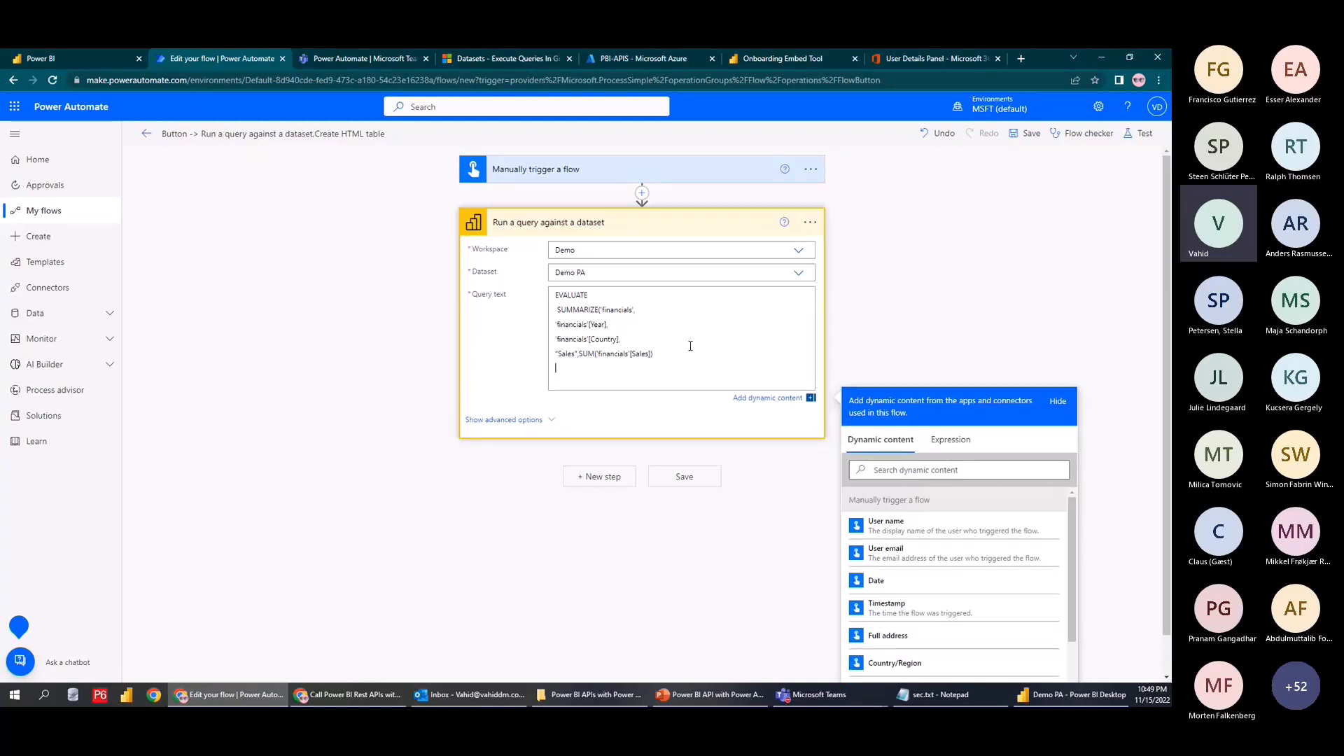
Save and run the test, finding the query fails because column 'Sales' isn't found
{"action": "left_click", "coordinate": [1138, 133]}
{"action": "left_click", "coordinate": [1009, 658]}
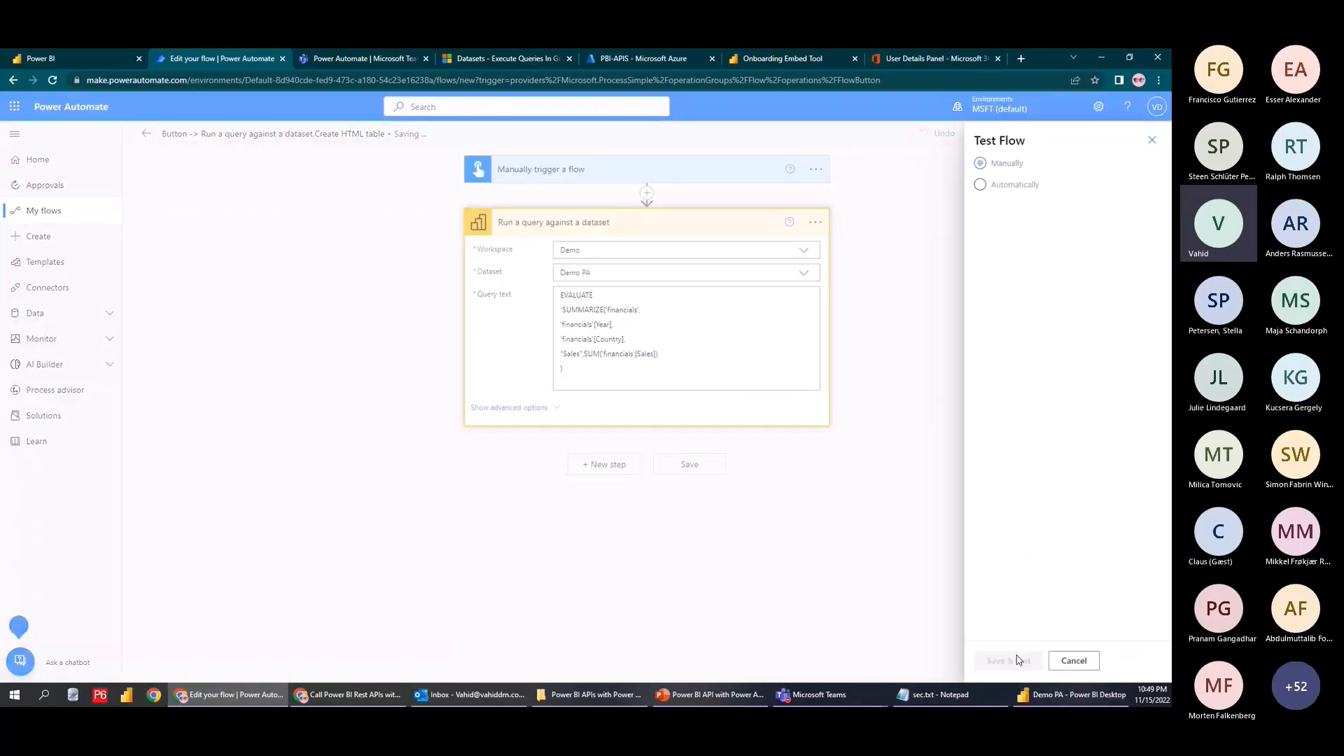
{"action": "left_click", "coordinate": [1004, 663]}
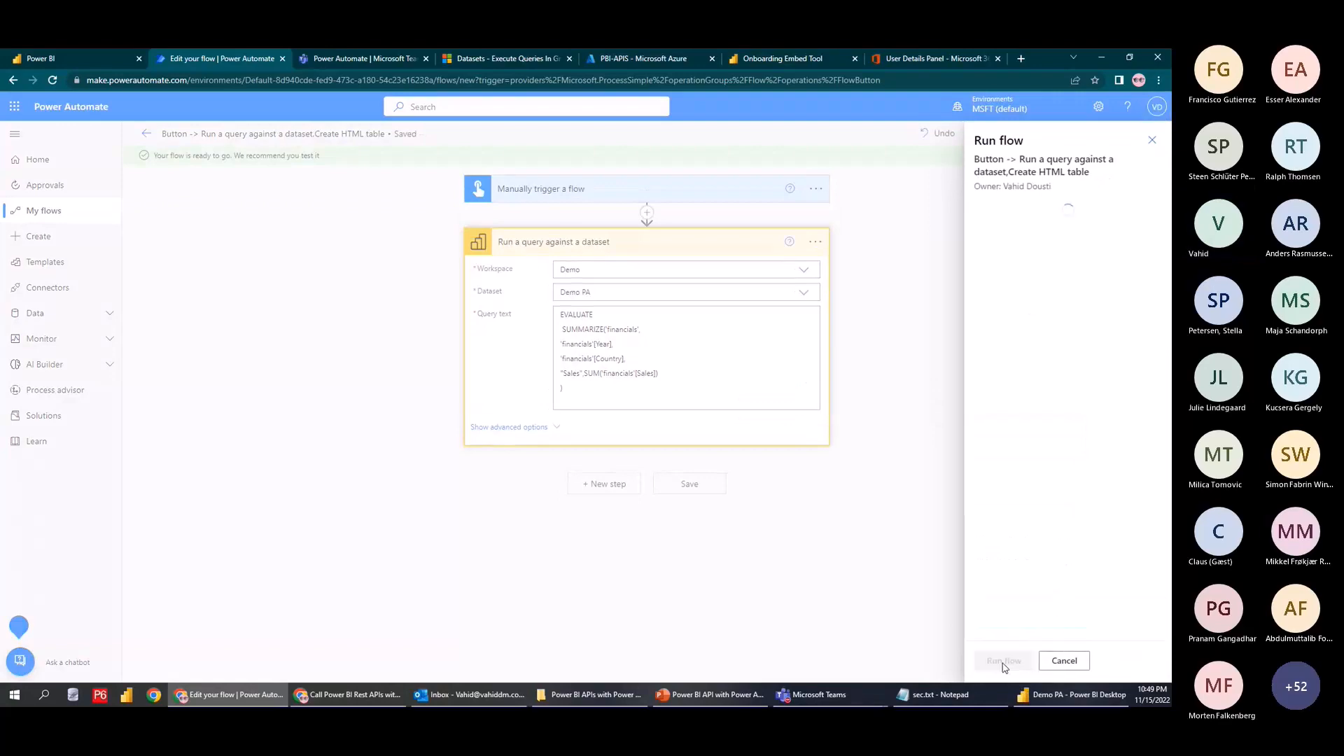
{"action": "left_click", "coordinate": [696, 254]}
{"action": "left_click", "coordinate": [938, 59]}
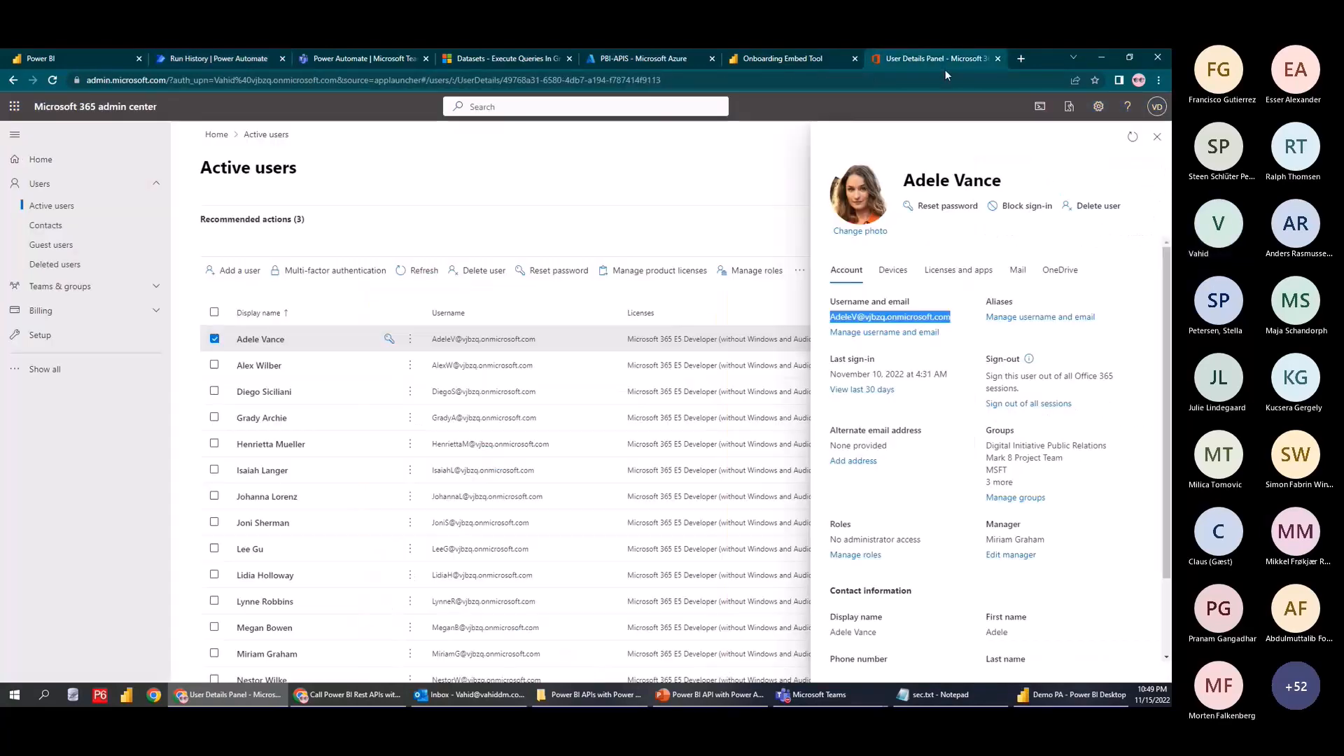
Search the web for 'dax for' and open the DAX Formatter by SQLBI site
{"action": "left_click", "coordinate": [945, 78]}
{"action": "type", "text": "dax for"}
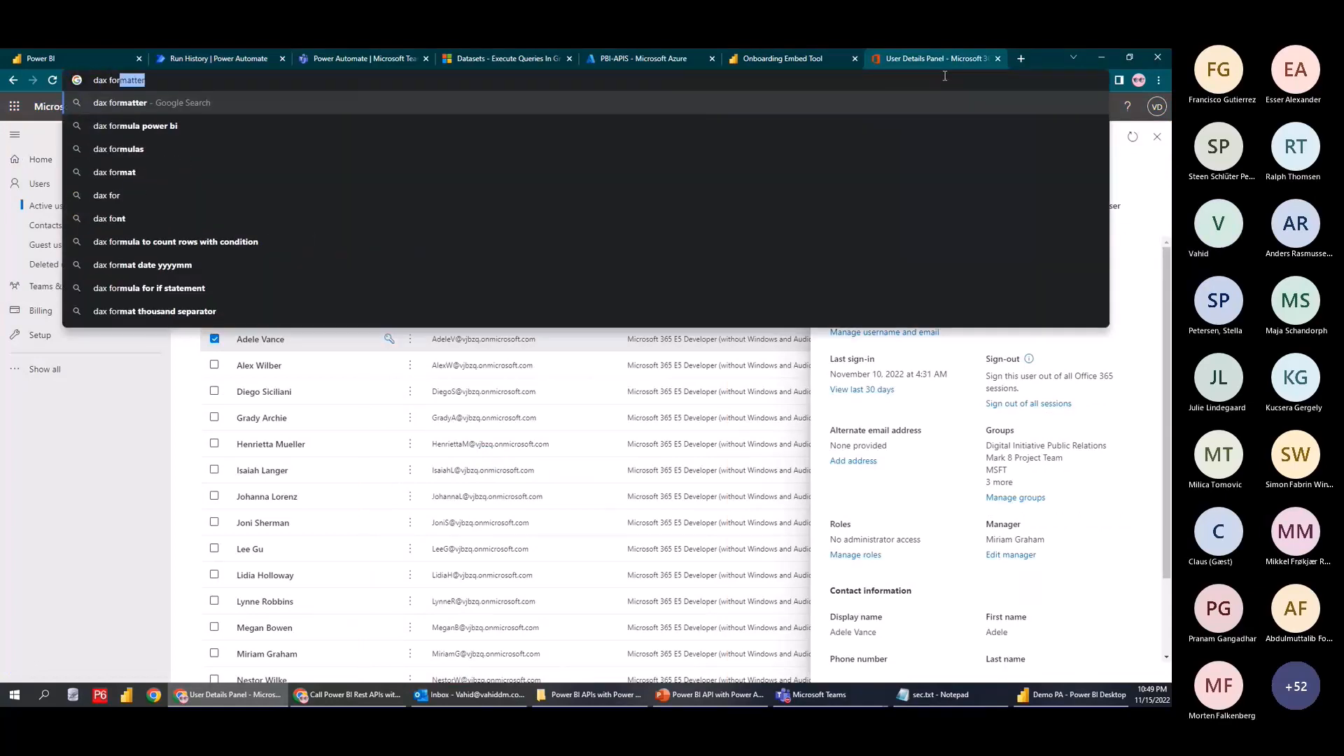
{"action": "key", "text": "Return"}
{"action": "left_click", "coordinate": [203, 222]}
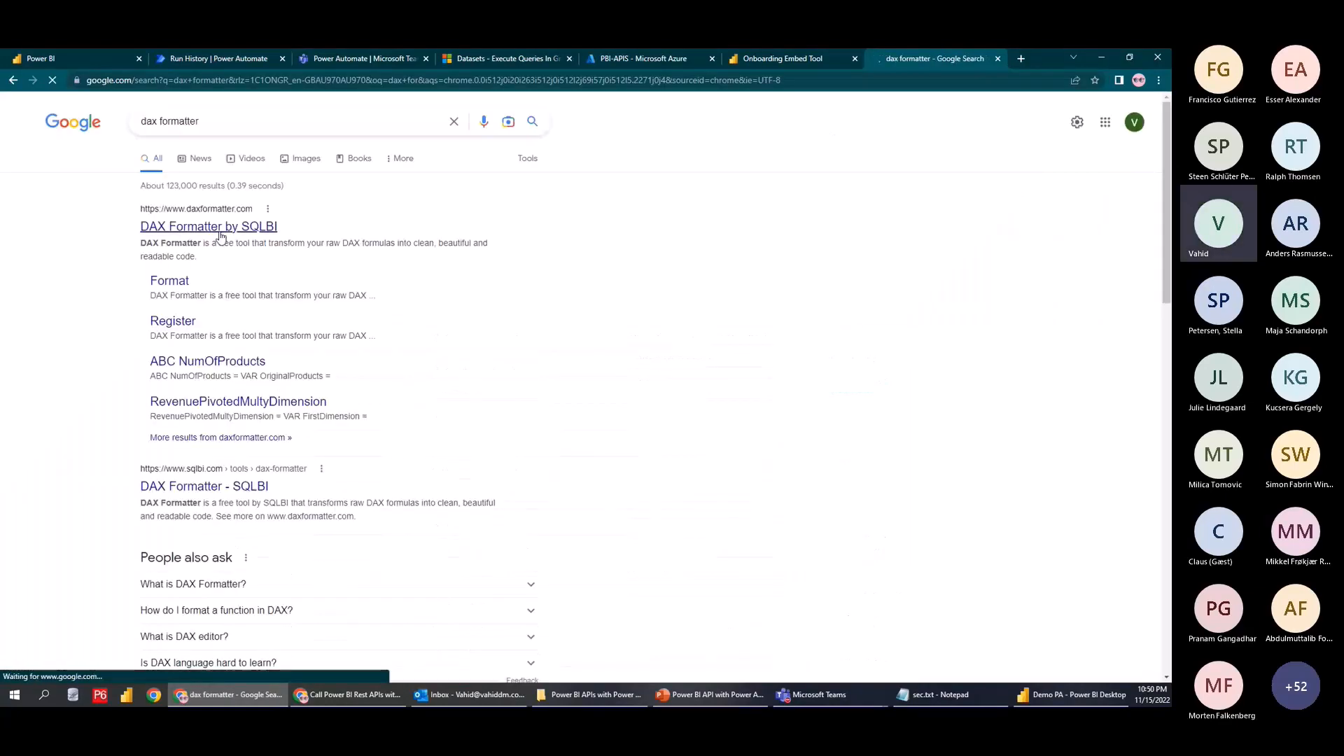
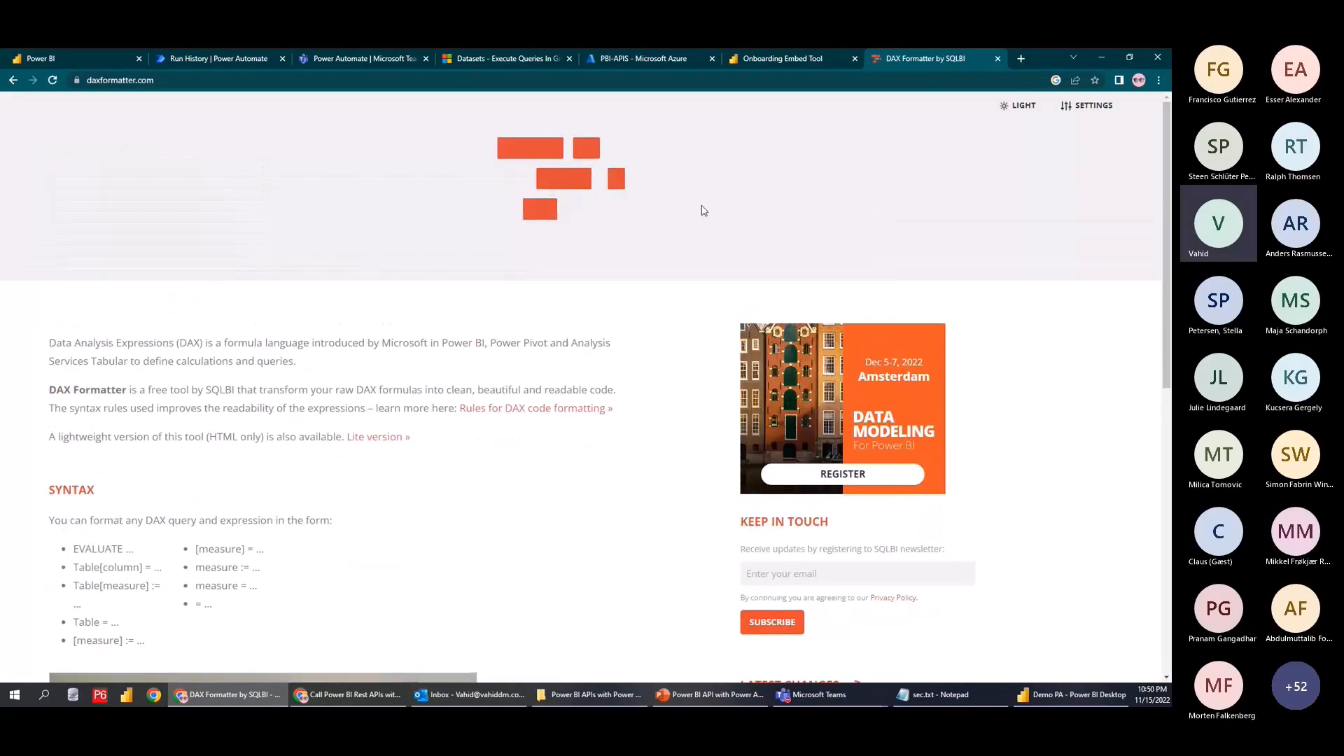
Copy the formatted EVALUATE SUMMARIZE query from DAX Formatter and return to the failed flow run
{"action": "left_click_drag", "start_coordinate": [161, 245], "coordinate": [146, 135]}
{"action": "key", "text": "ctrl+c"}
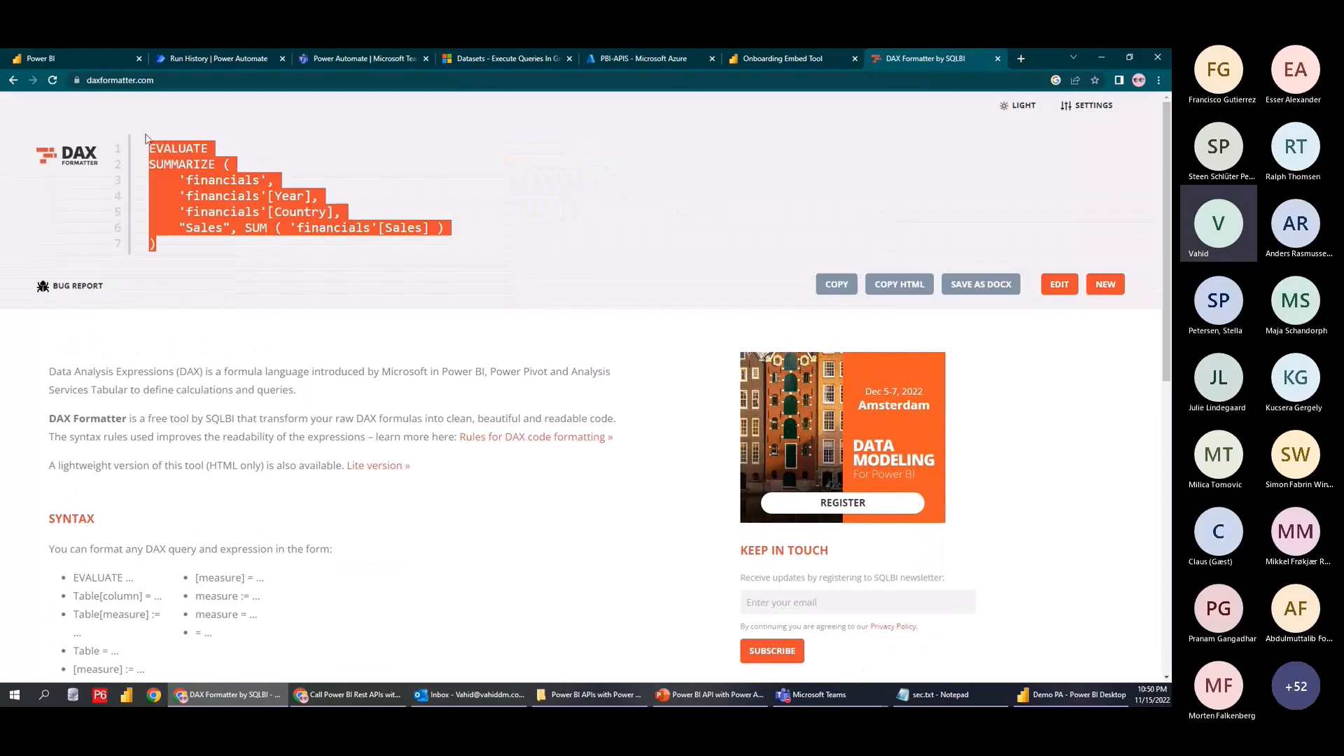
{"action": "left_click", "coordinate": [249, 56]}
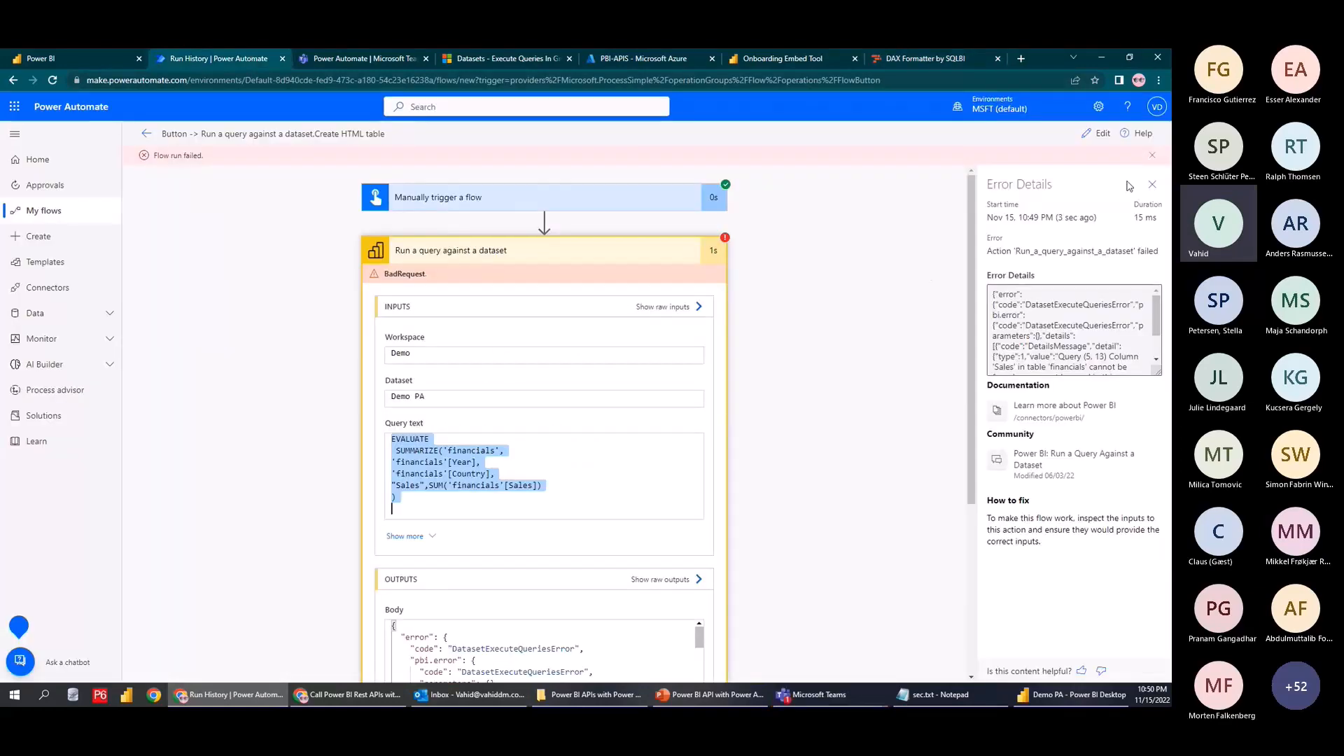
Replace the flow's query text with EVALUATE {Countrows(...)} built from the formatted query lines
{"action": "left_click", "coordinate": [1098, 134]}
{"action": "left_click_drag", "start_coordinate": [594, 374], "coordinate": [554, 295]}
{"action": "key", "text": "ctrl+v"}
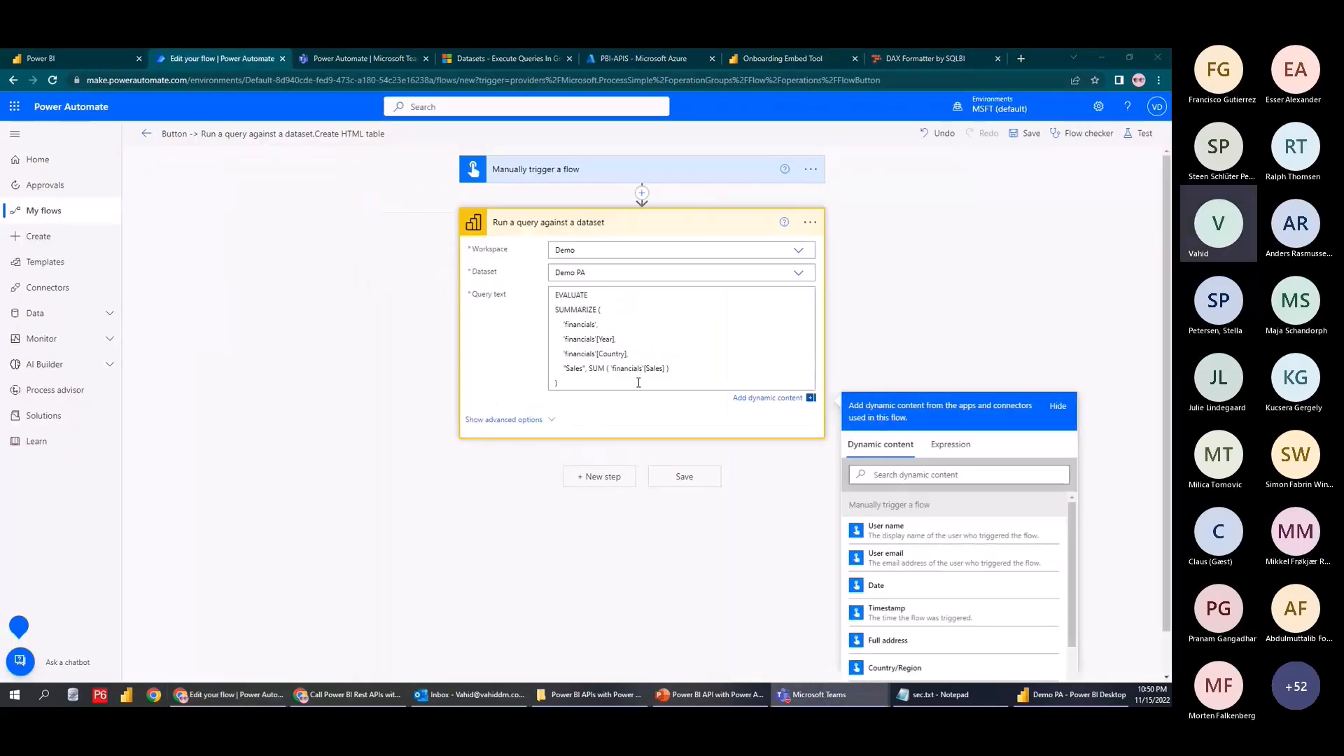
{"action": "left_click", "coordinate": [538, 313]}
{"action": "left_click_drag", "start_coordinate": [574, 383], "coordinate": [524, 298]}
{"action": "key", "text": "ctrl+v"}
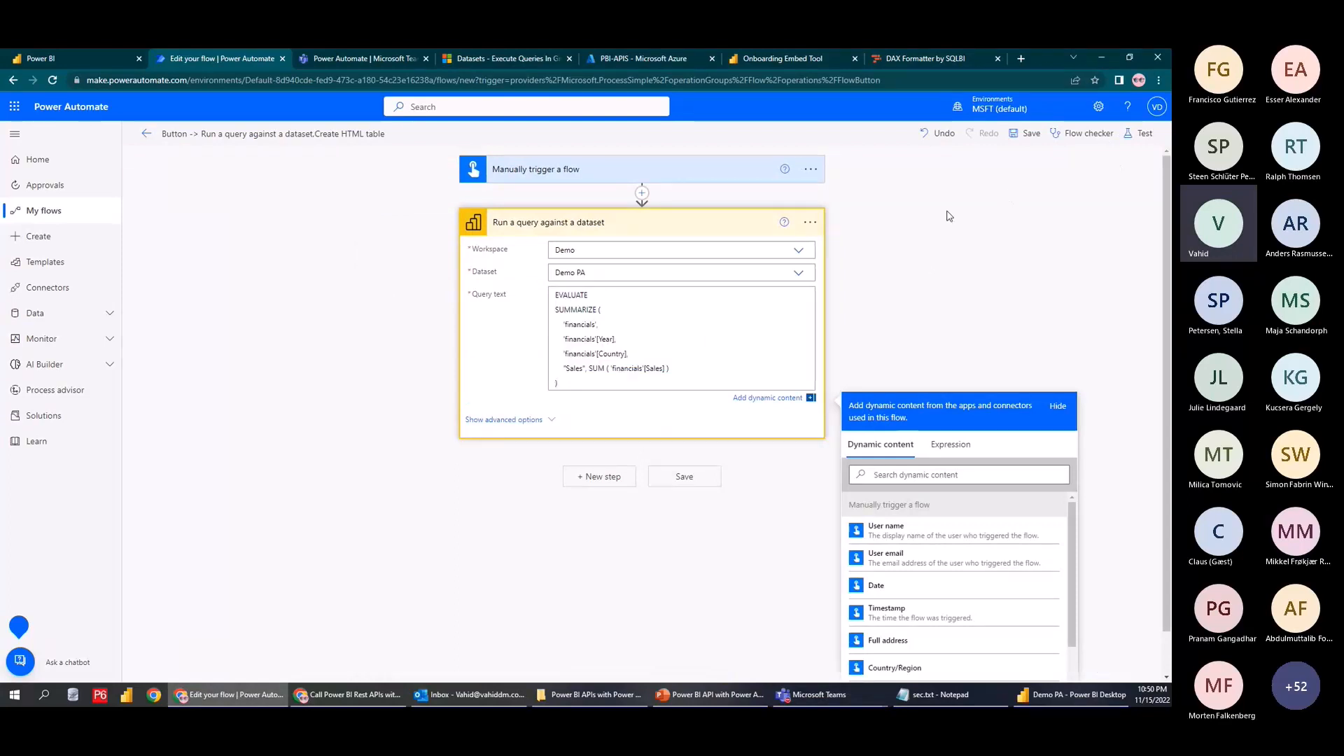
{"action": "left_click_drag", "start_coordinate": [558, 384], "coordinate": [536, 316]}
{"action": "key", "text": "ctrl+c"}
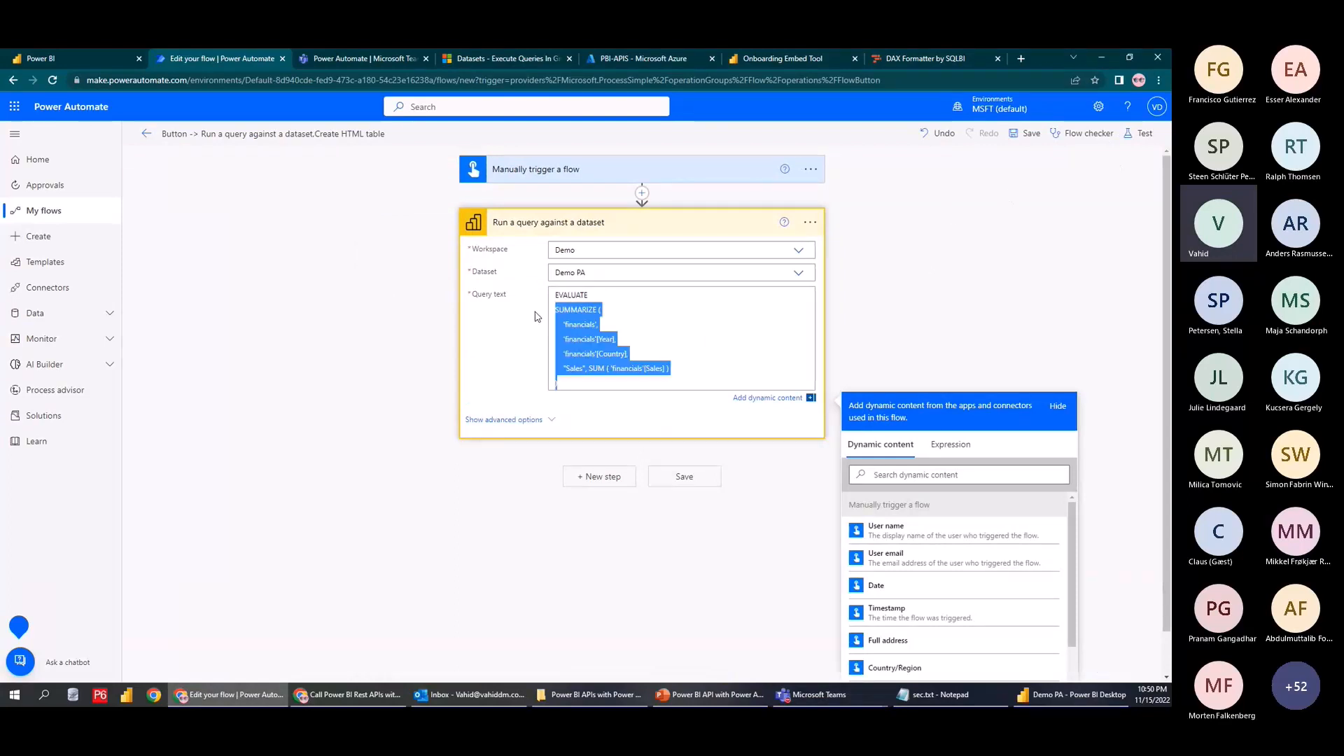
{"action": "key", "text": "BackSpace"}
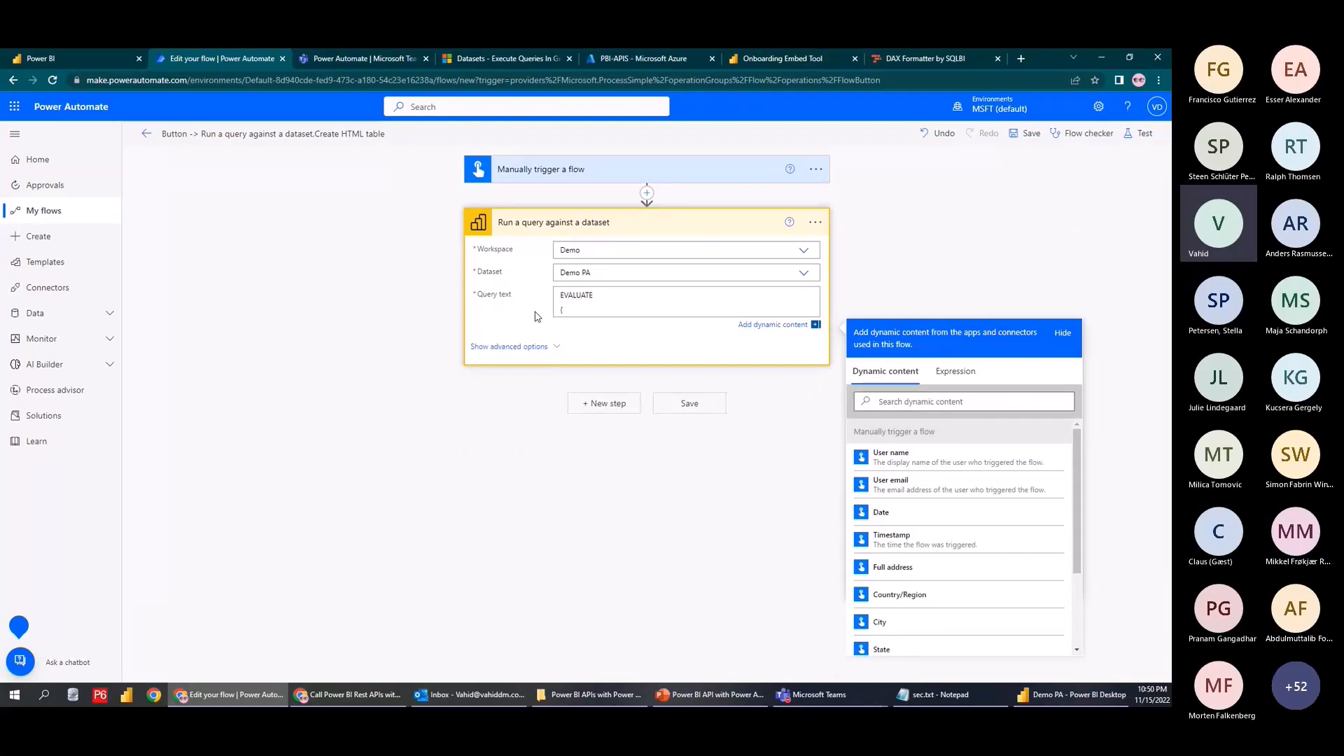
{"action": "type", "text": "{Countrows"}
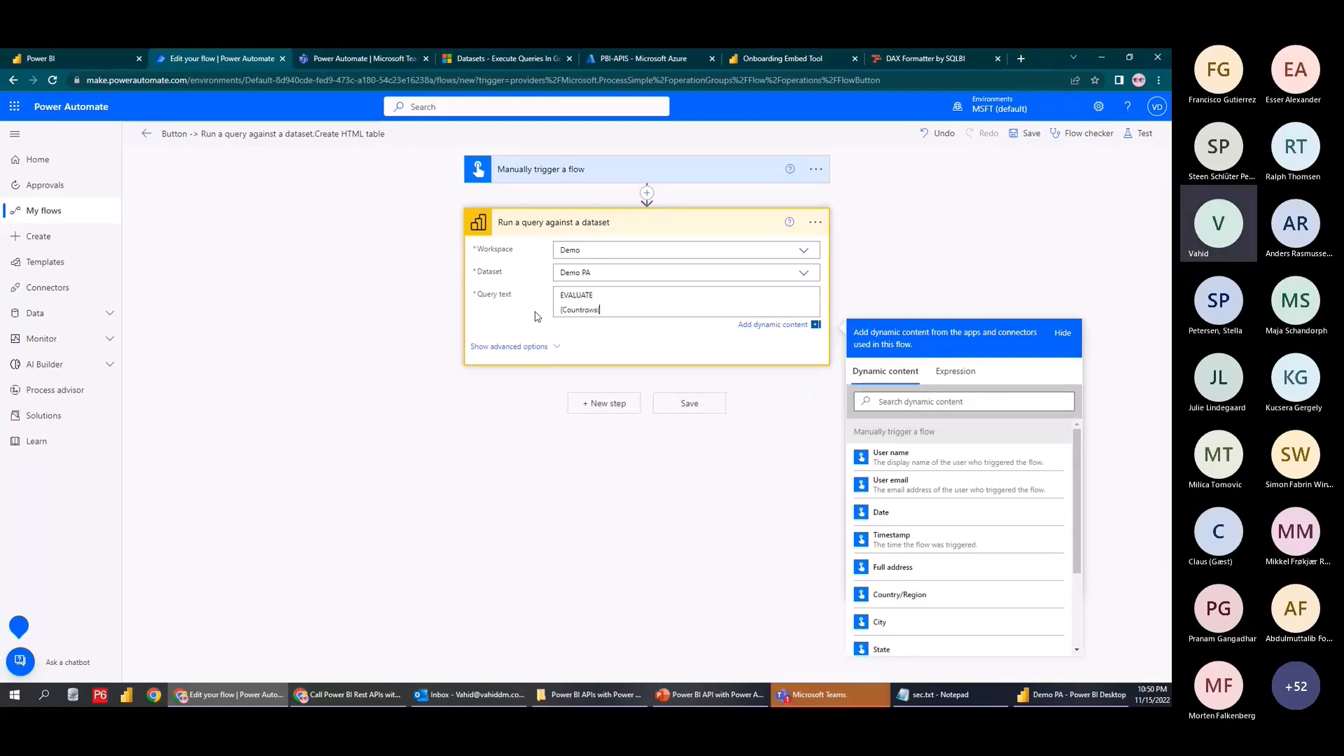
{"action": "type", "text": "("}
{"action": "key", "text": "ctrl+v"}
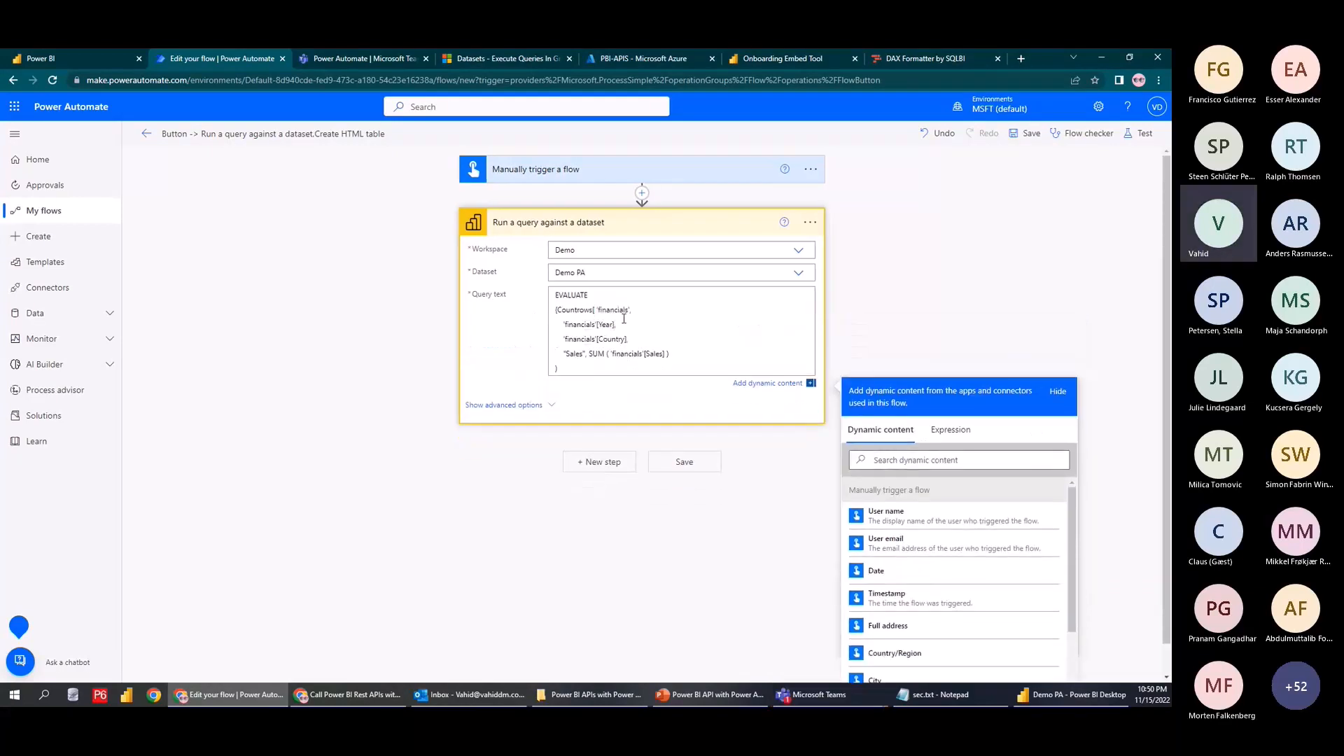
Save and run a manual test of the flow, then expand the failed query action
{"action": "left_click", "coordinate": [1139, 134]}
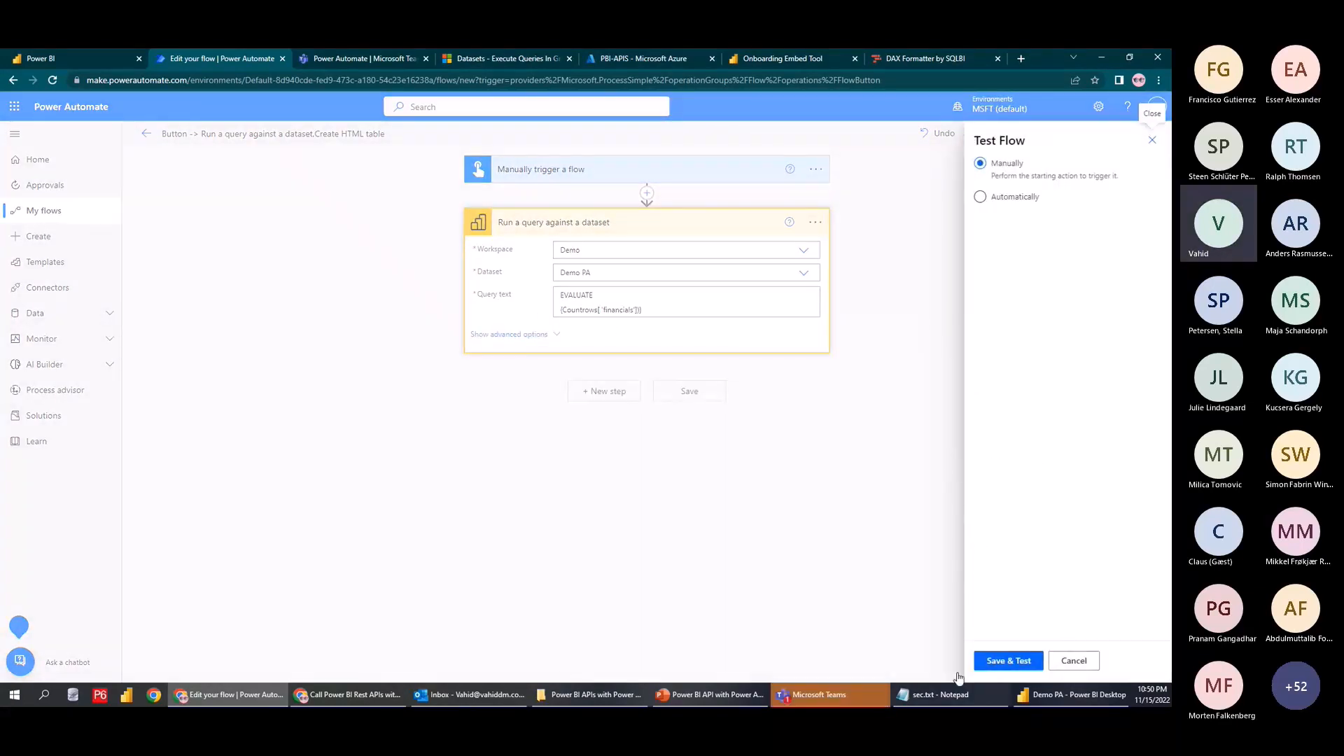
{"action": "left_click", "coordinate": [1012, 660]}
{"action": "left_click", "coordinate": [998, 662]}
{"action": "left_click", "coordinate": [999, 661]}
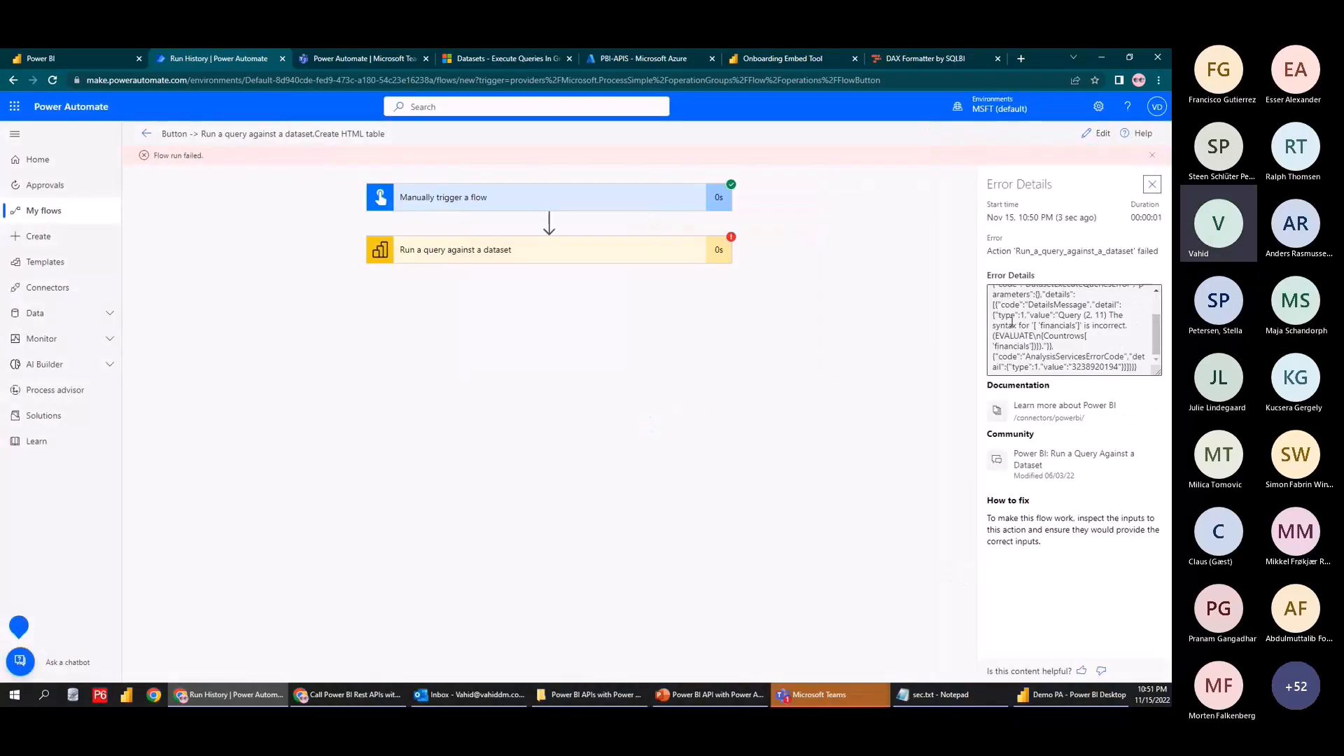
{"action": "left_click_drag", "start_coordinate": [1006, 253], "coordinate": [1149, 254]}
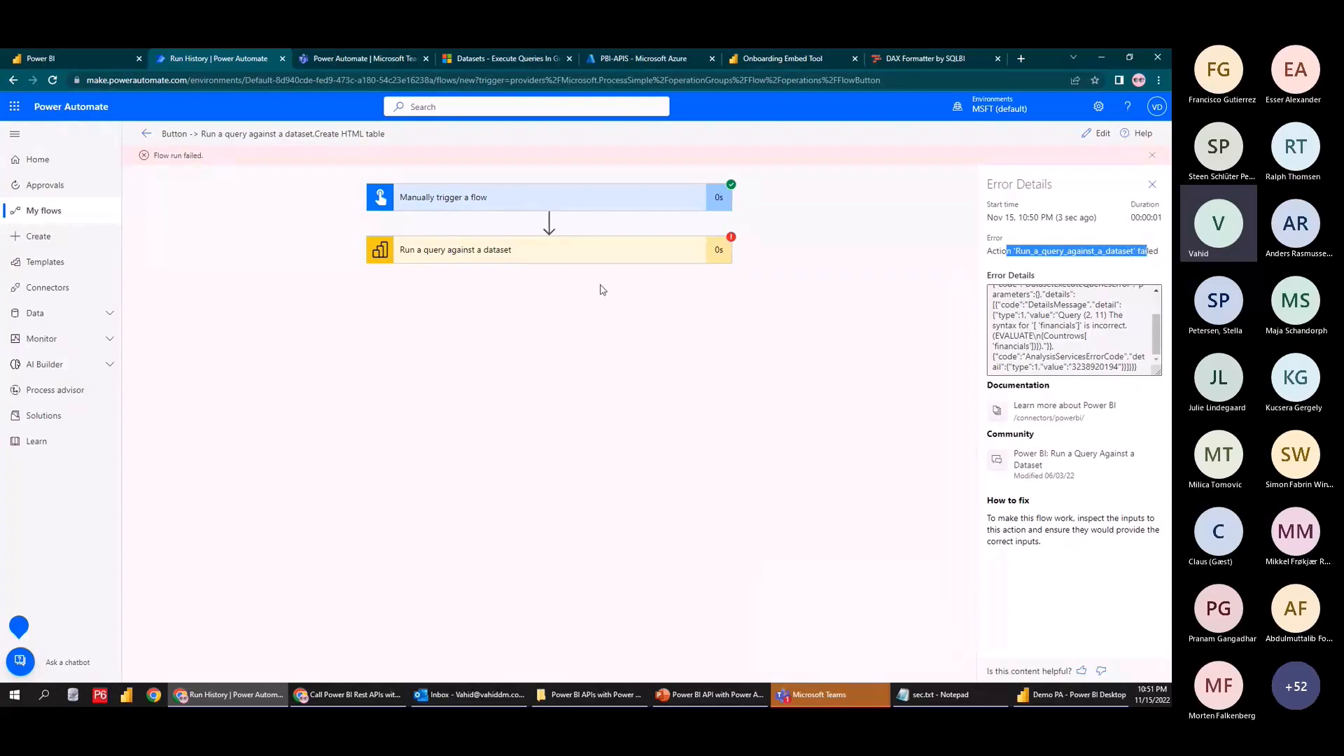
{"action": "left_click", "coordinate": [558, 257]}
Open the Power BI admin portal and search its settings for 'dax'
{"action": "left_click", "coordinate": [1097, 133]}
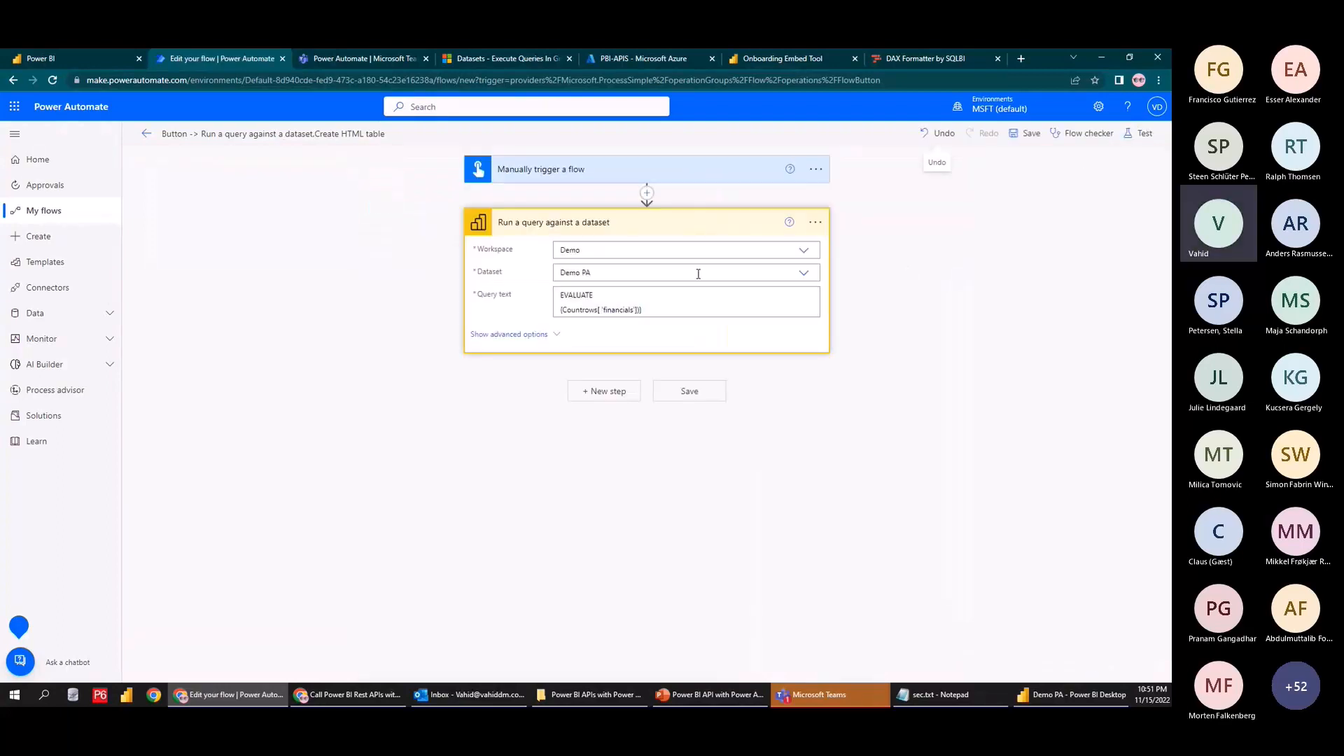
{"action": "left_click", "coordinate": [77, 58]}
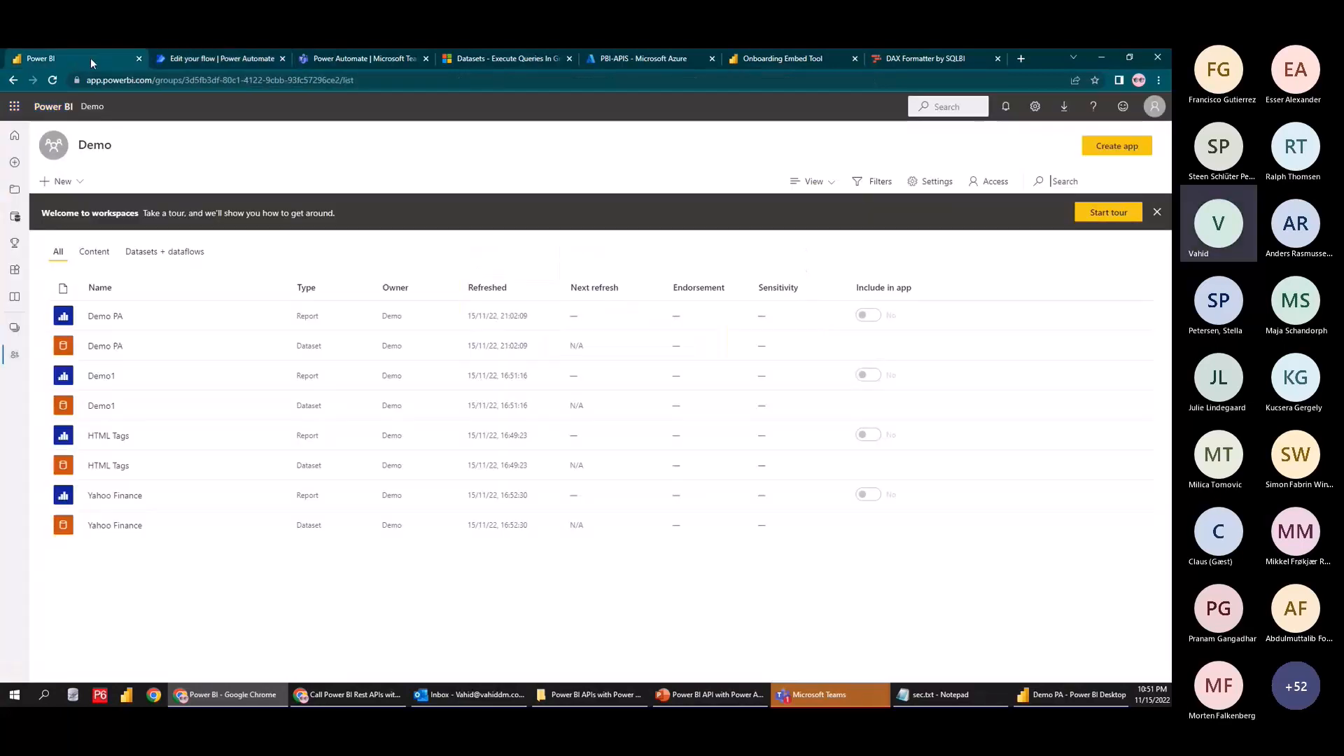
{"action": "left_click", "coordinate": [1035, 106]}
{"action": "left_click", "coordinate": [991, 207]}
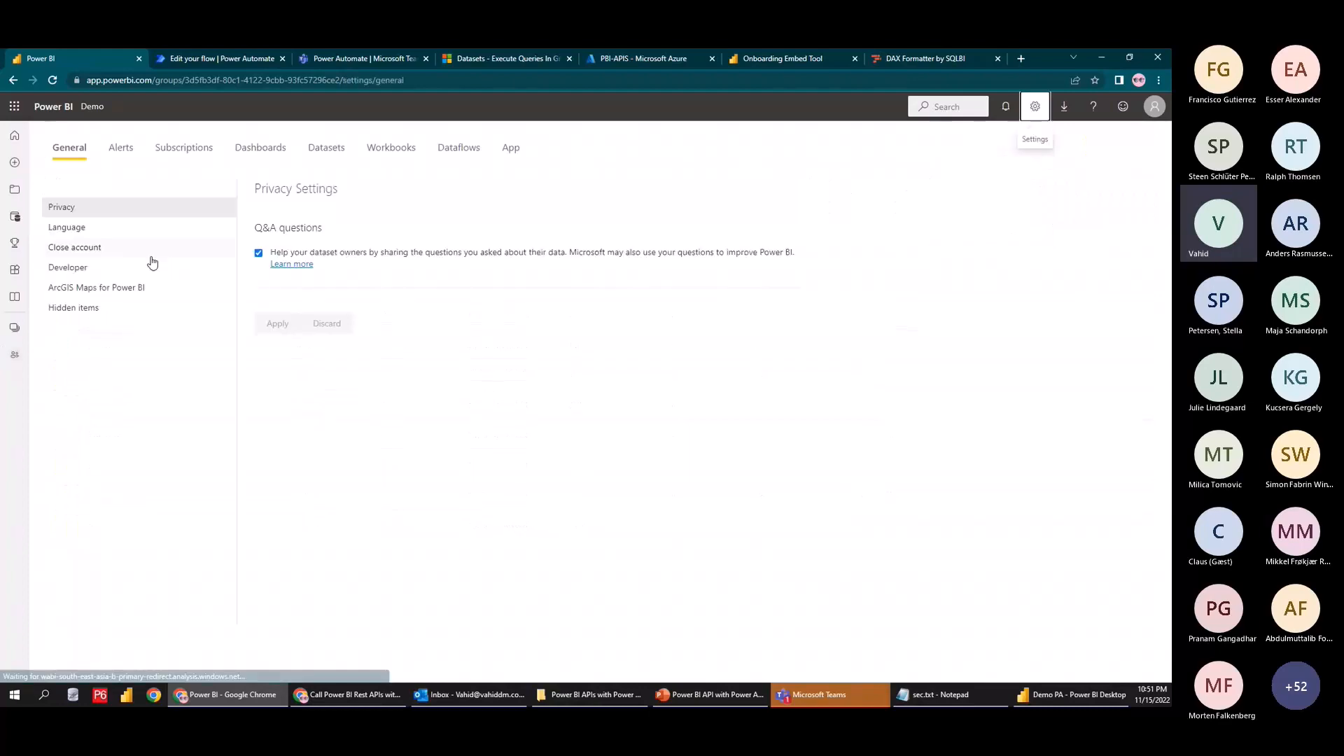
{"action": "left_click", "coordinate": [1035, 106]}
{"action": "left_click", "coordinate": [987, 168]}
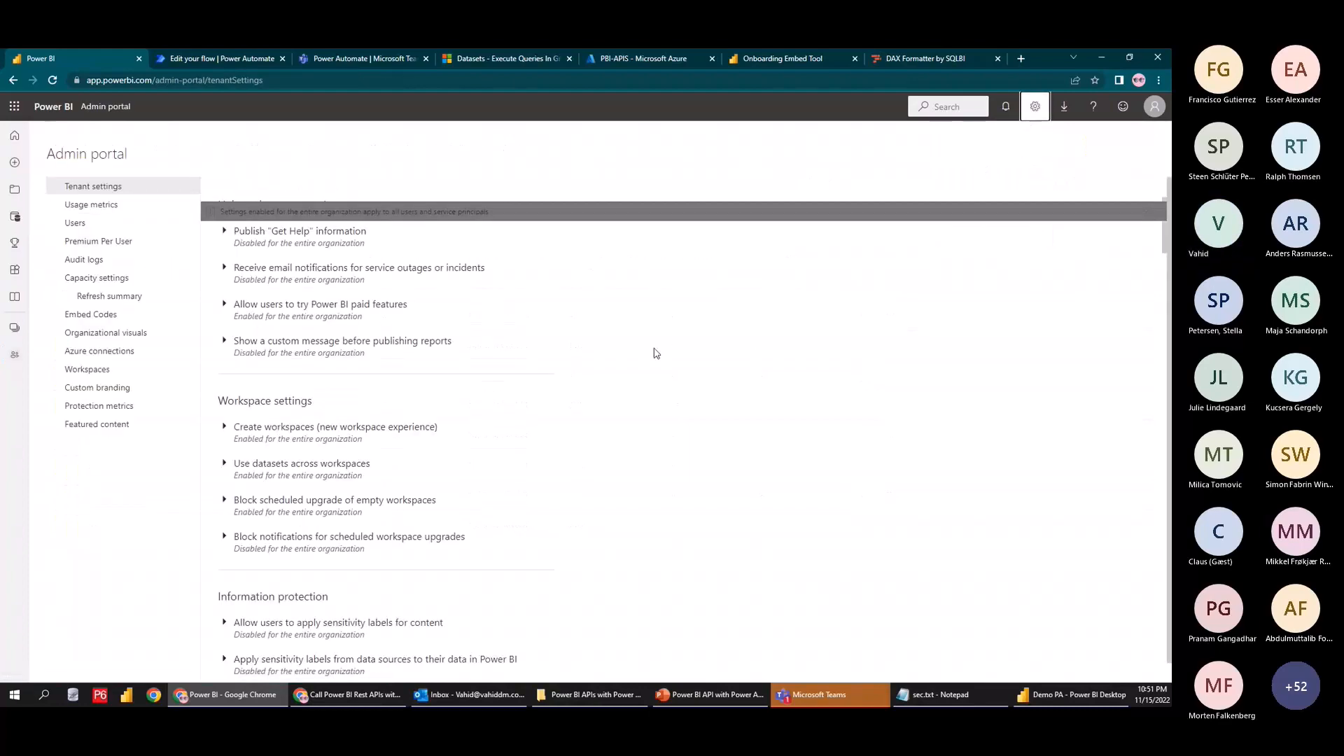
{"action": "key", "text": "ctrl+f"}
{"action": "type", "text": "dax"}
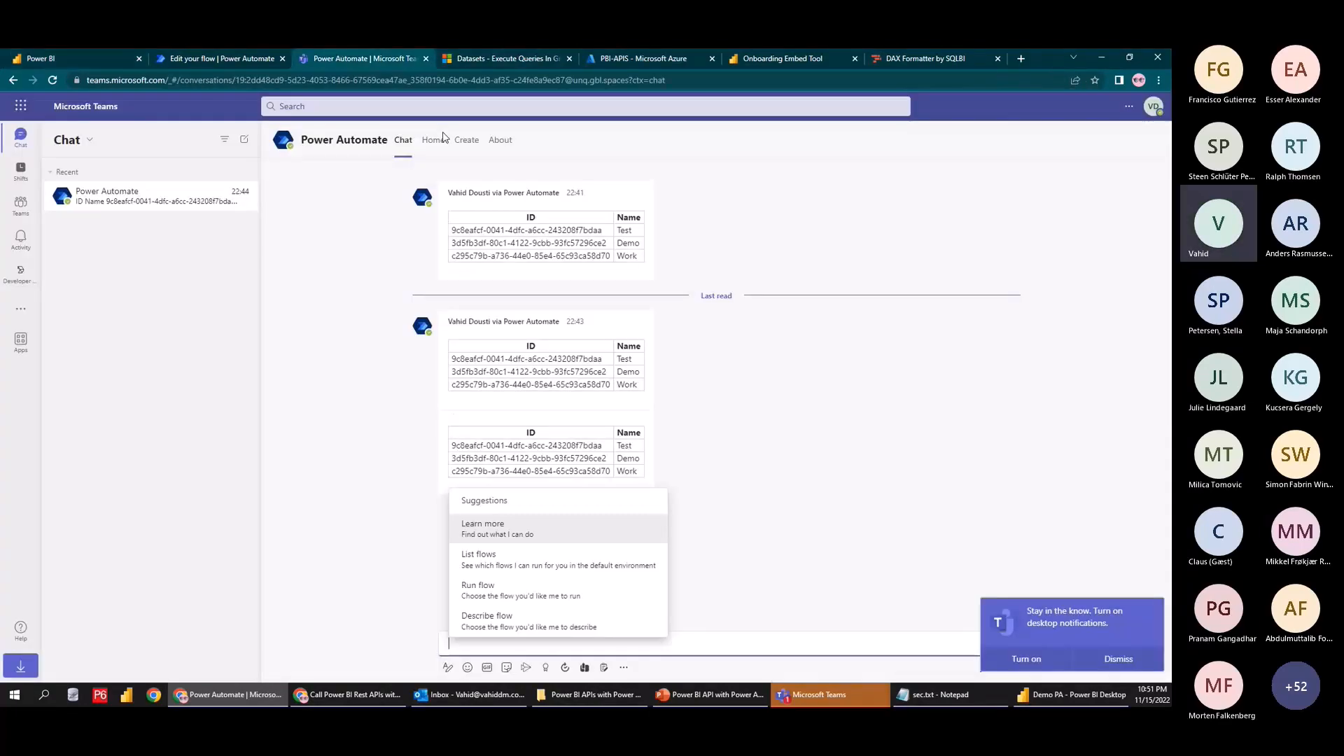
Save and run another manual test of the edited flow
{"action": "left_click", "coordinate": [210, 58]}
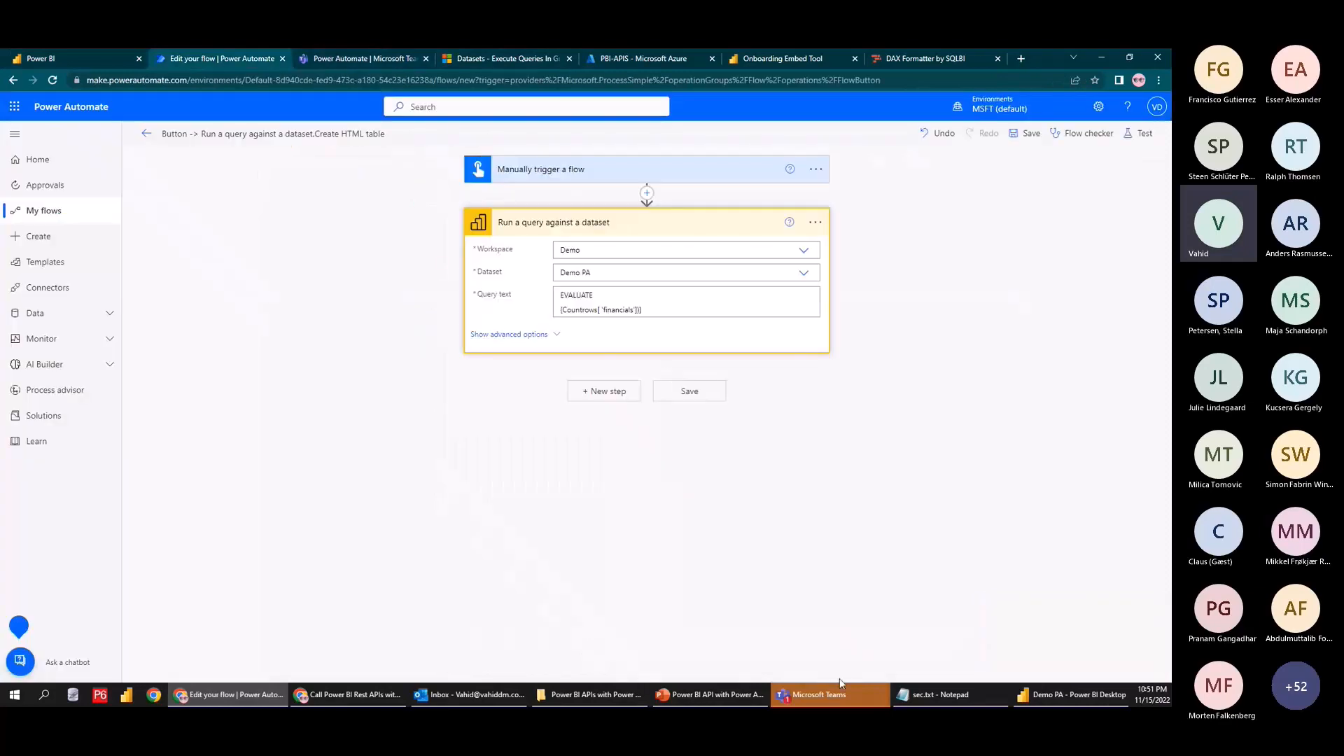
{"action": "left_click", "coordinate": [1072, 695]}
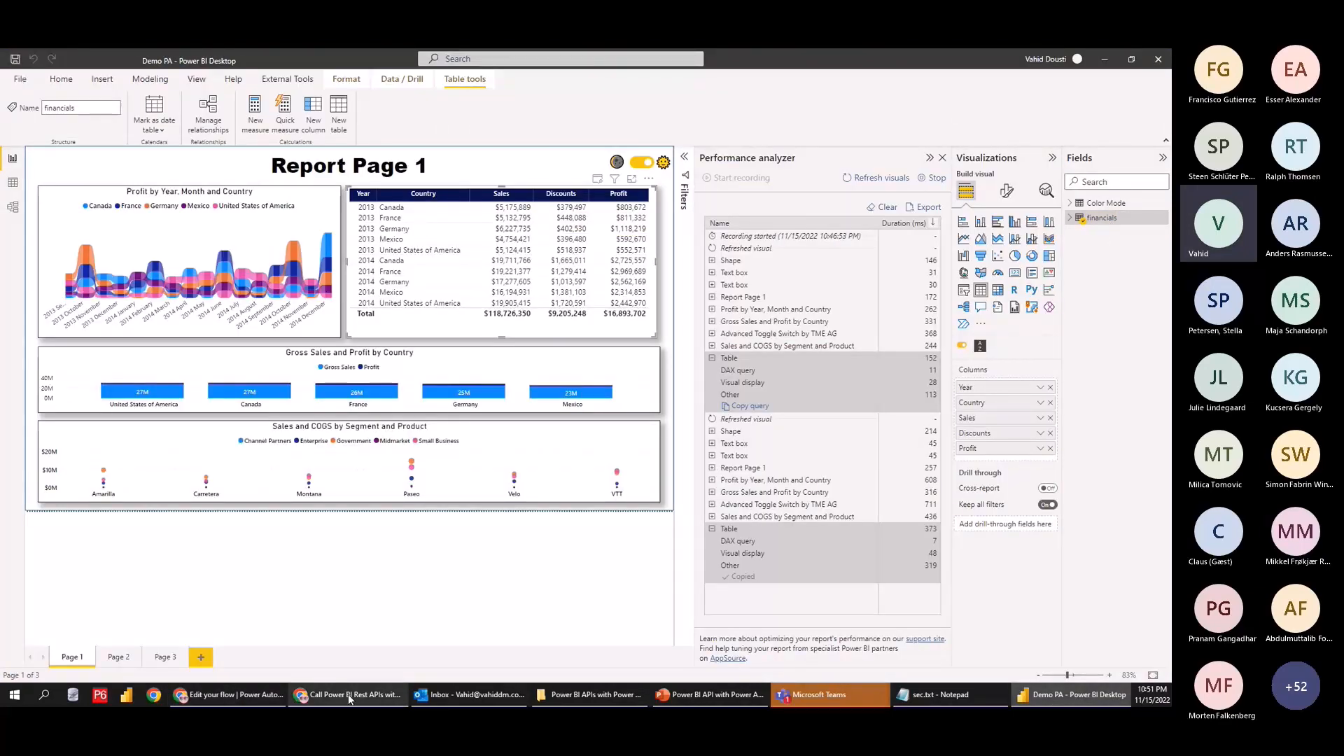
{"action": "left_click", "coordinate": [231, 695]}
{"action": "left_click", "coordinate": [339, 49]}
{"action": "left_click", "coordinate": [252, 55]}
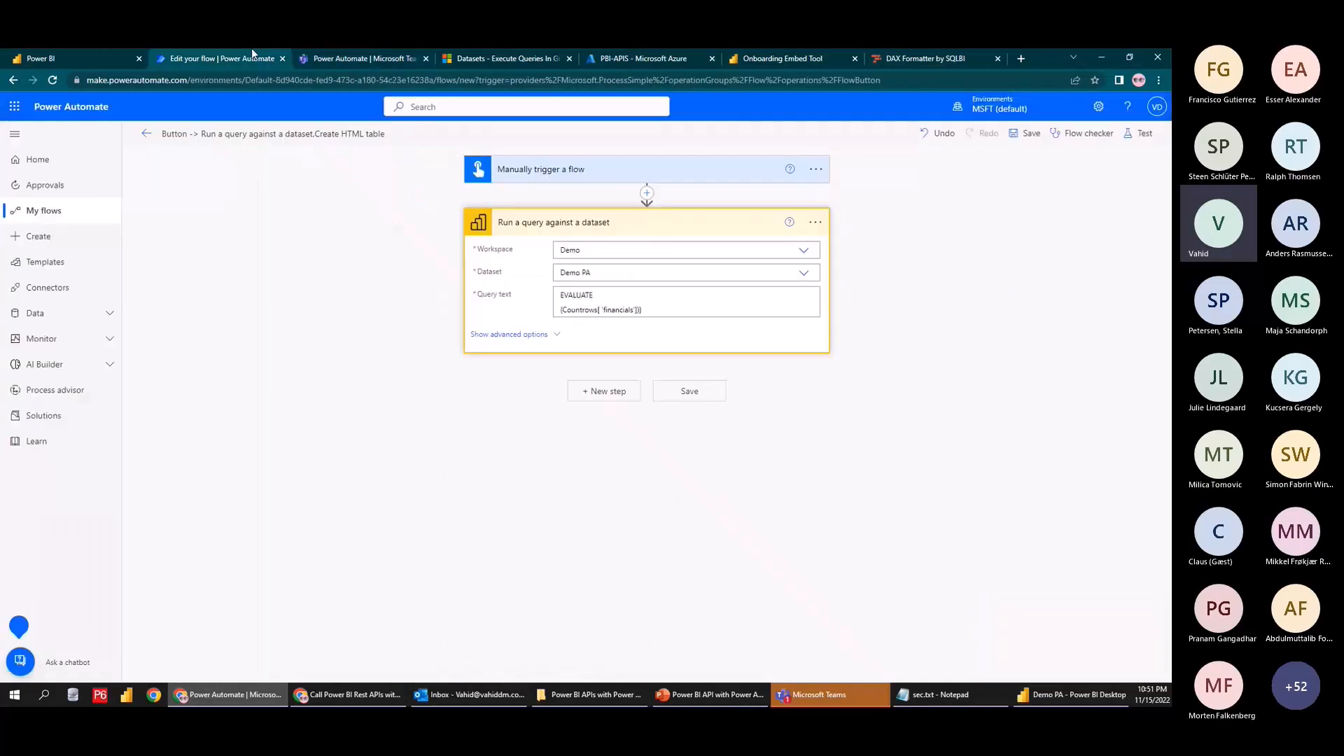
{"action": "left_click", "coordinate": [604, 308]}
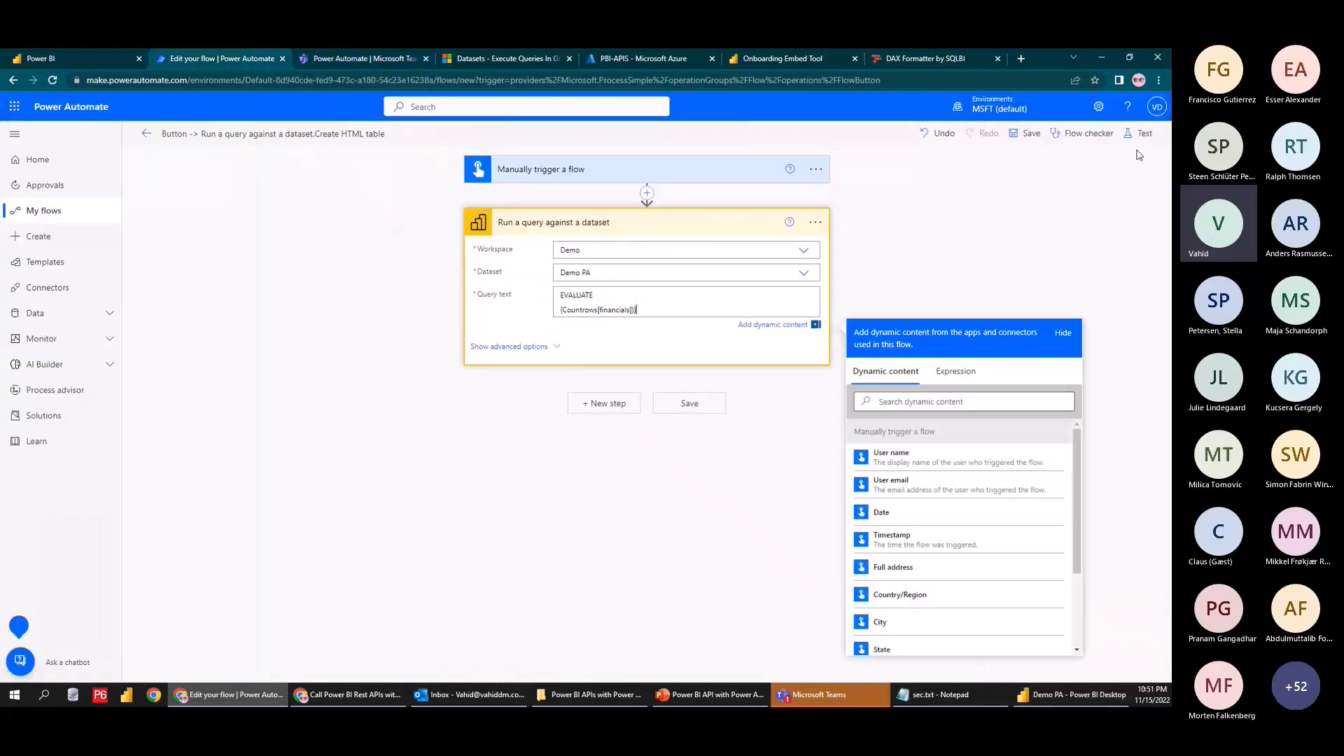
{"action": "left_click", "coordinate": [1137, 133]}
{"action": "left_click", "coordinate": [1015, 658]}
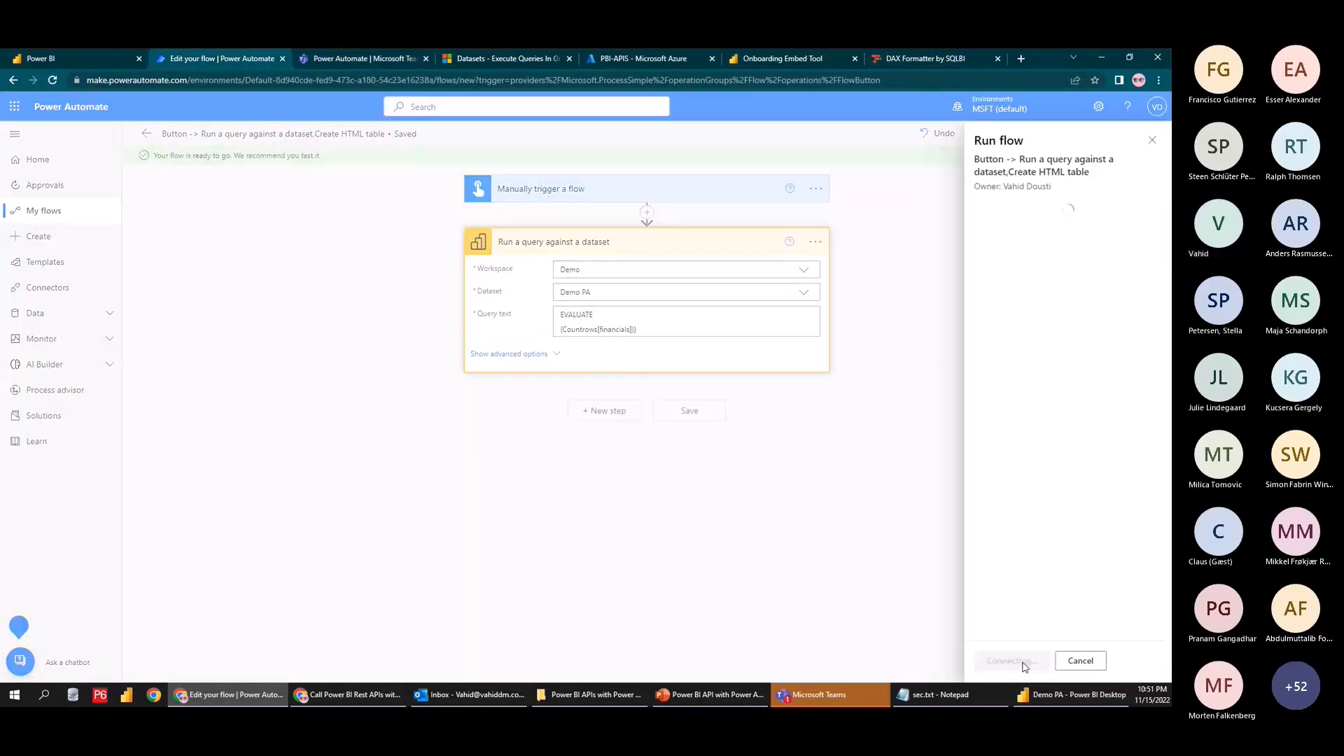
{"action": "left_click", "coordinate": [1024, 661]}
{"action": "left_click", "coordinate": [1006, 660]}
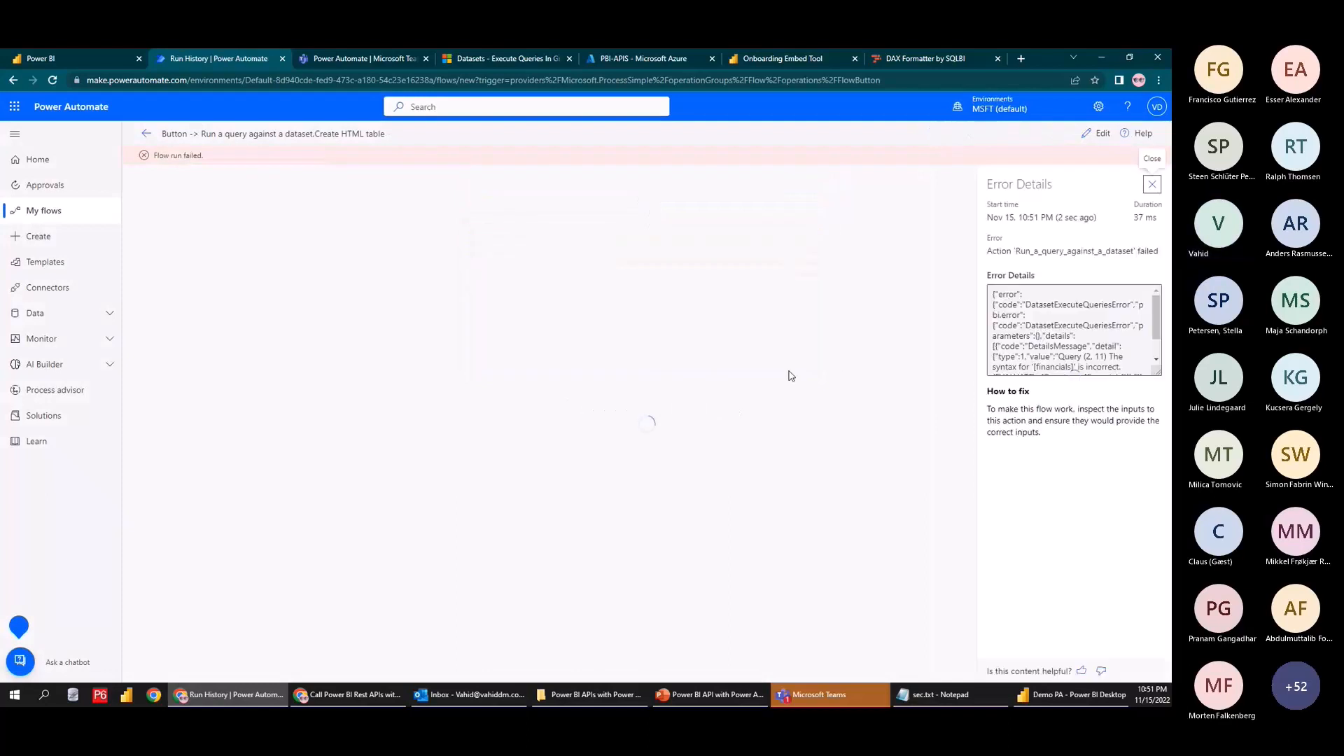
Check the 'DAX and mashup expressions' admin setting, then review the failed run's error details
{"action": "left_click", "coordinate": [38, 56]}
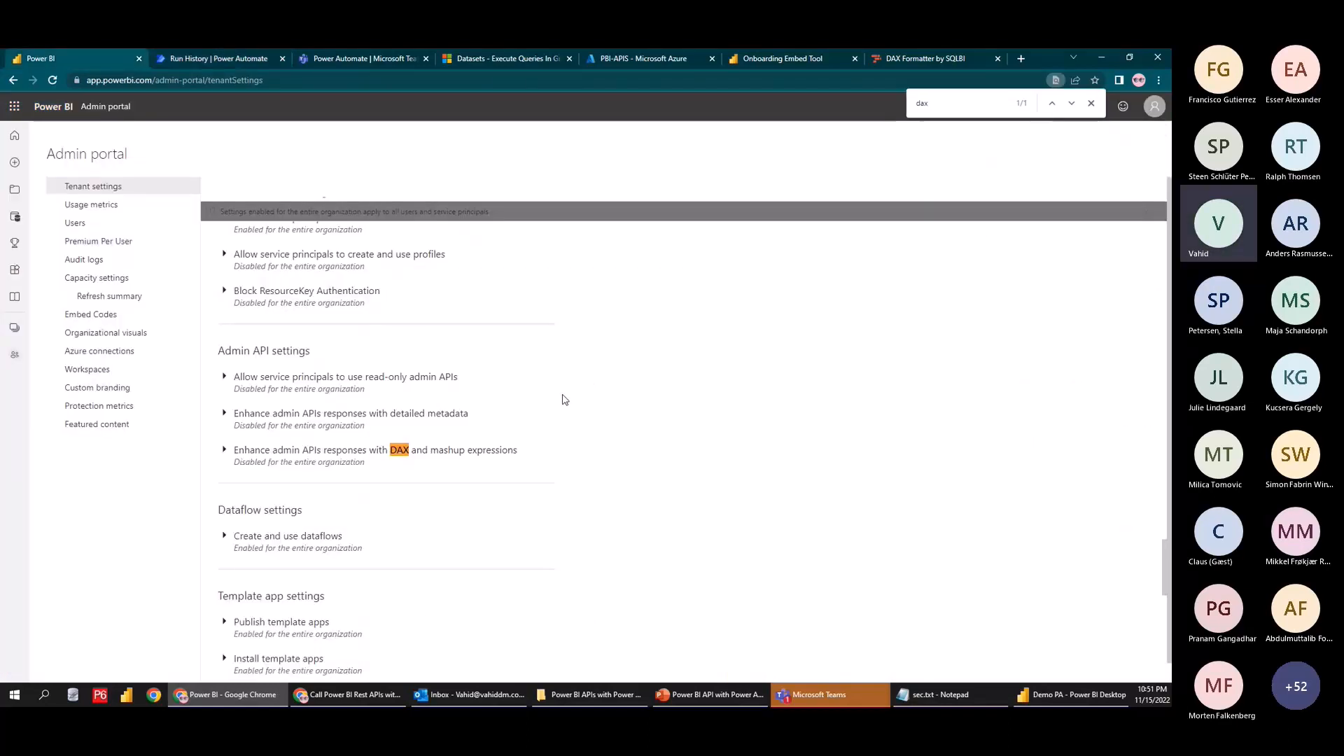
{"action": "left_click", "coordinate": [251, 454]}
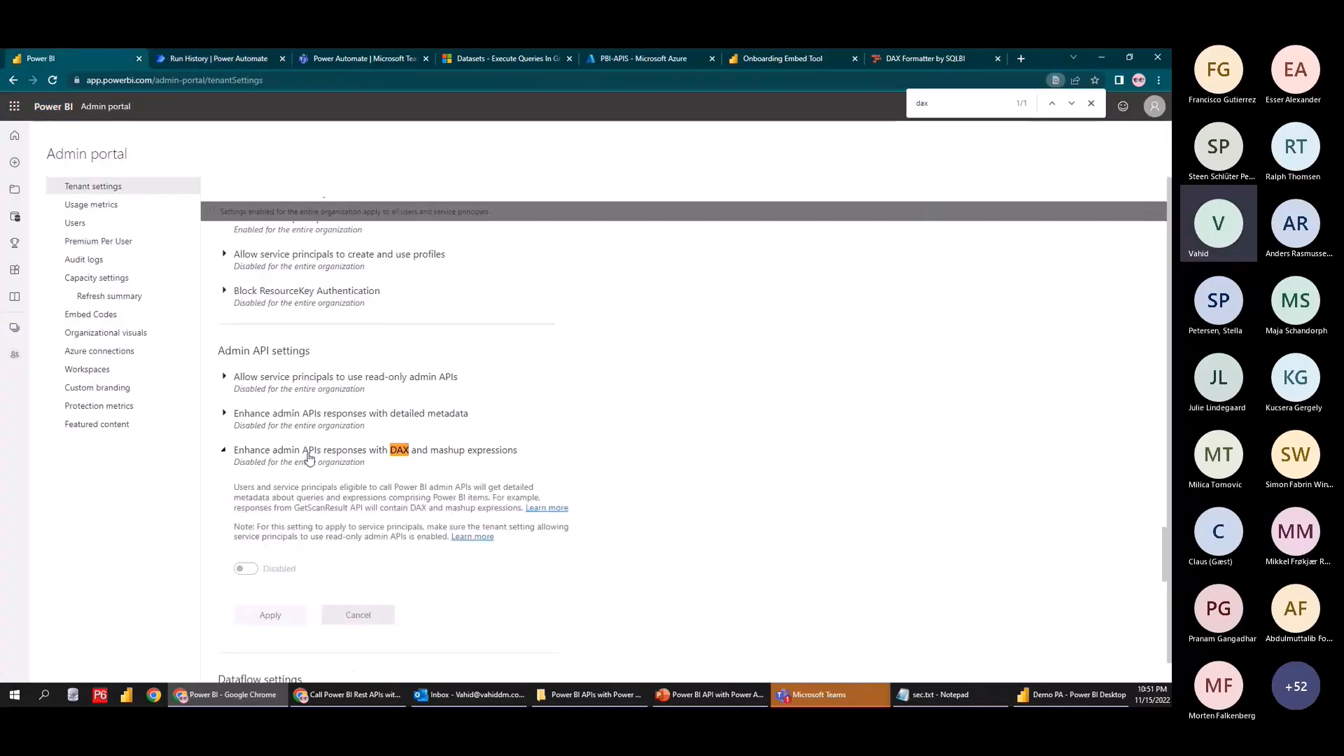
{"action": "left_click", "coordinate": [235, 451]}
{"action": "left_click", "coordinate": [215, 56]}
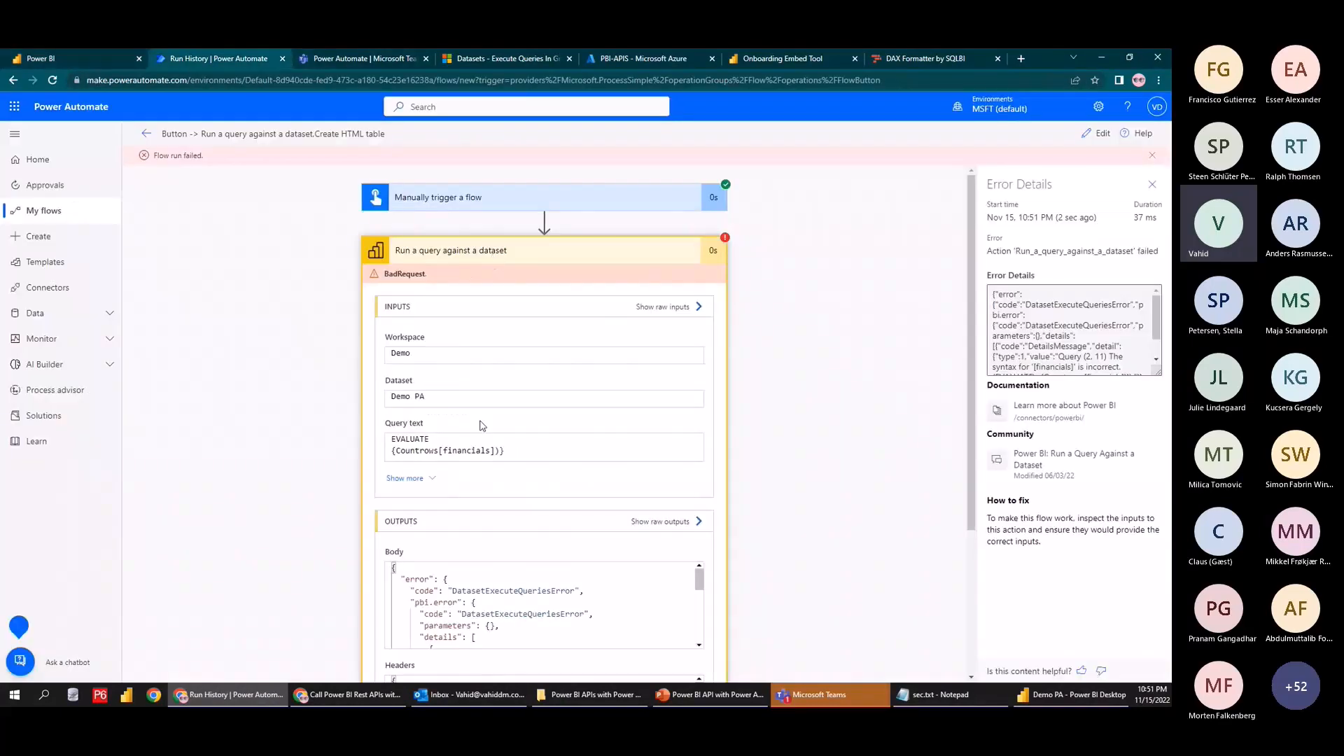
{"action": "scroll", "coordinate": [313, 439], "scroll_direction": "down", "scroll_amount": 2}
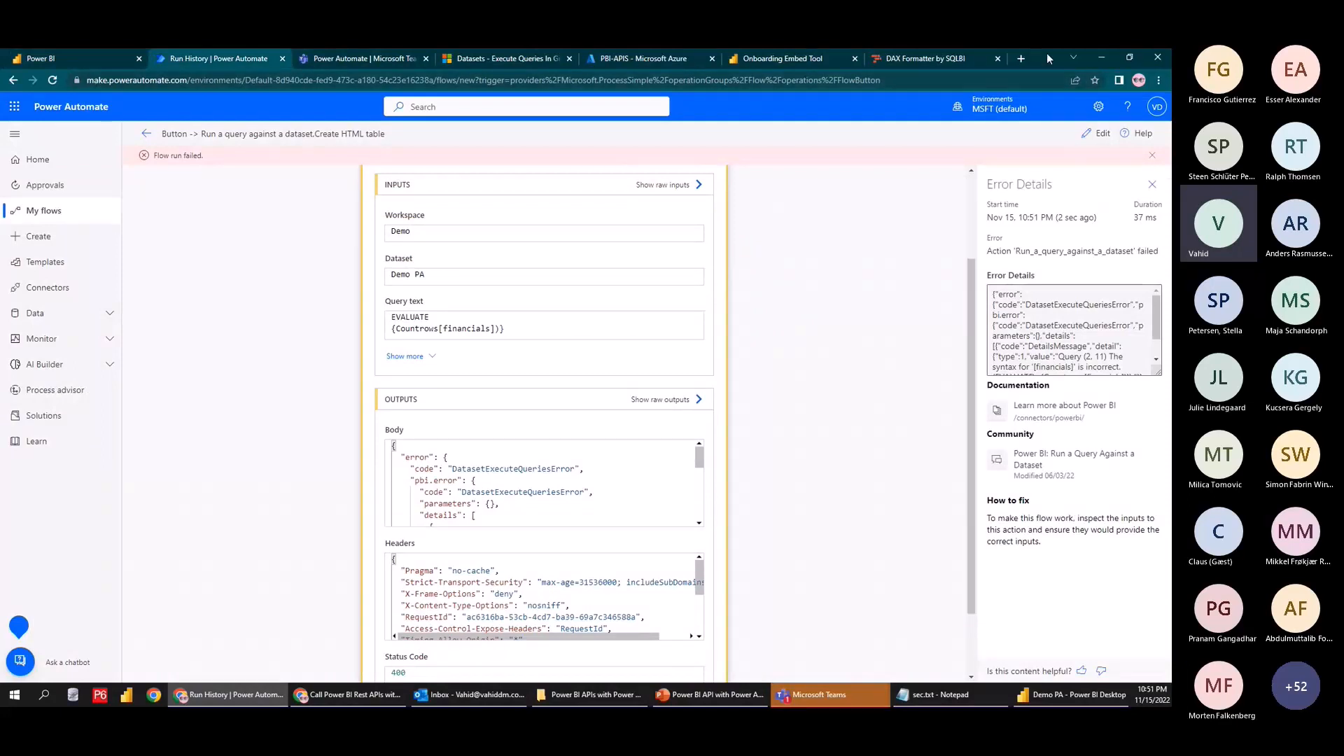
Open Power BI in a new browser window
{"action": "key", "text": "ctrl+n"}
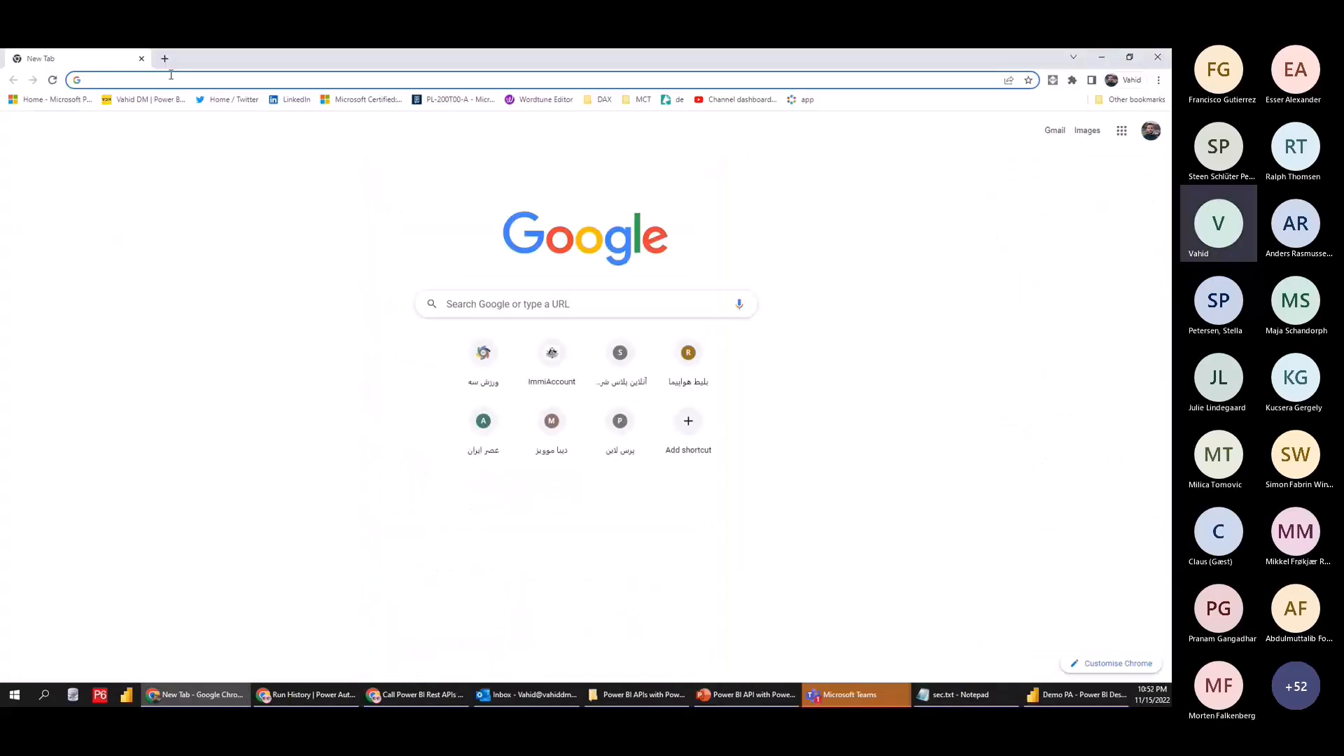
{"action": "type", "text": "app"}
{"action": "left_click", "coordinate": [196, 174]}
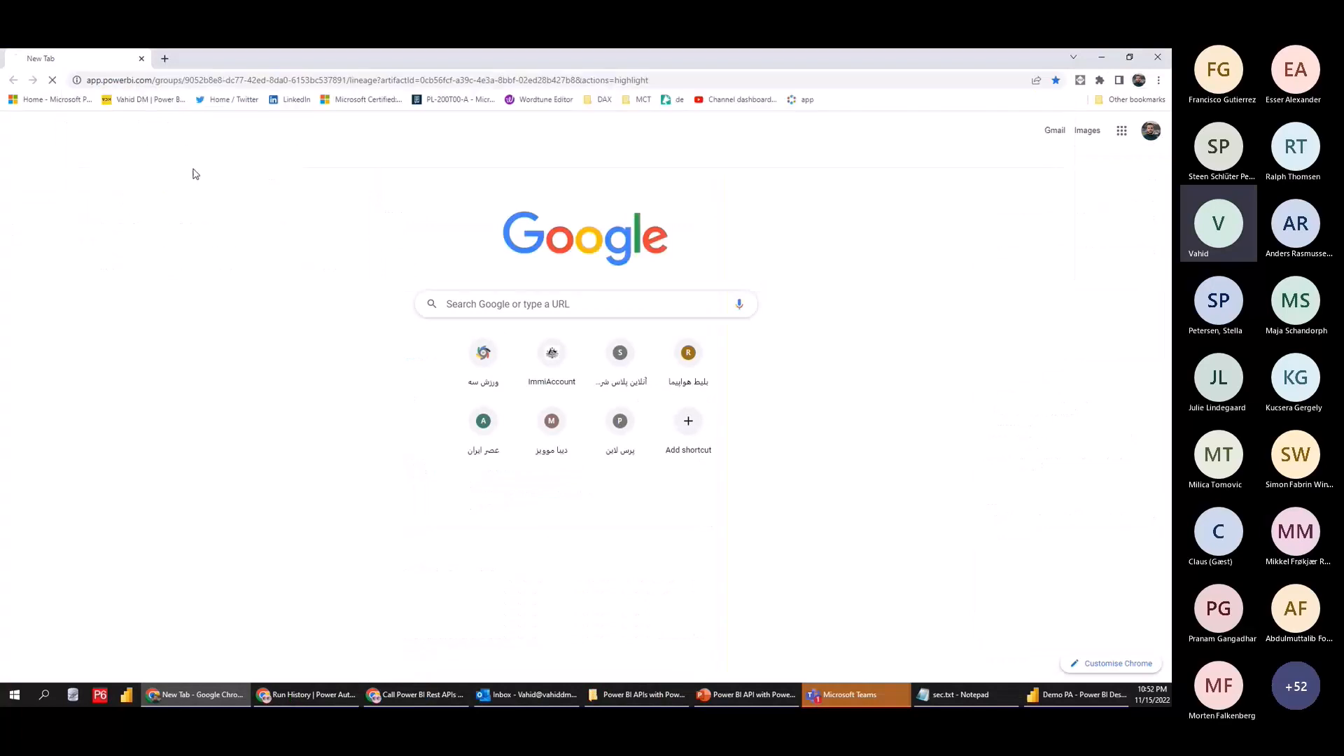
Save and re-test the flow manually, comparing against the formatted DAX query
{"action": "left_click", "coordinate": [306, 694]}
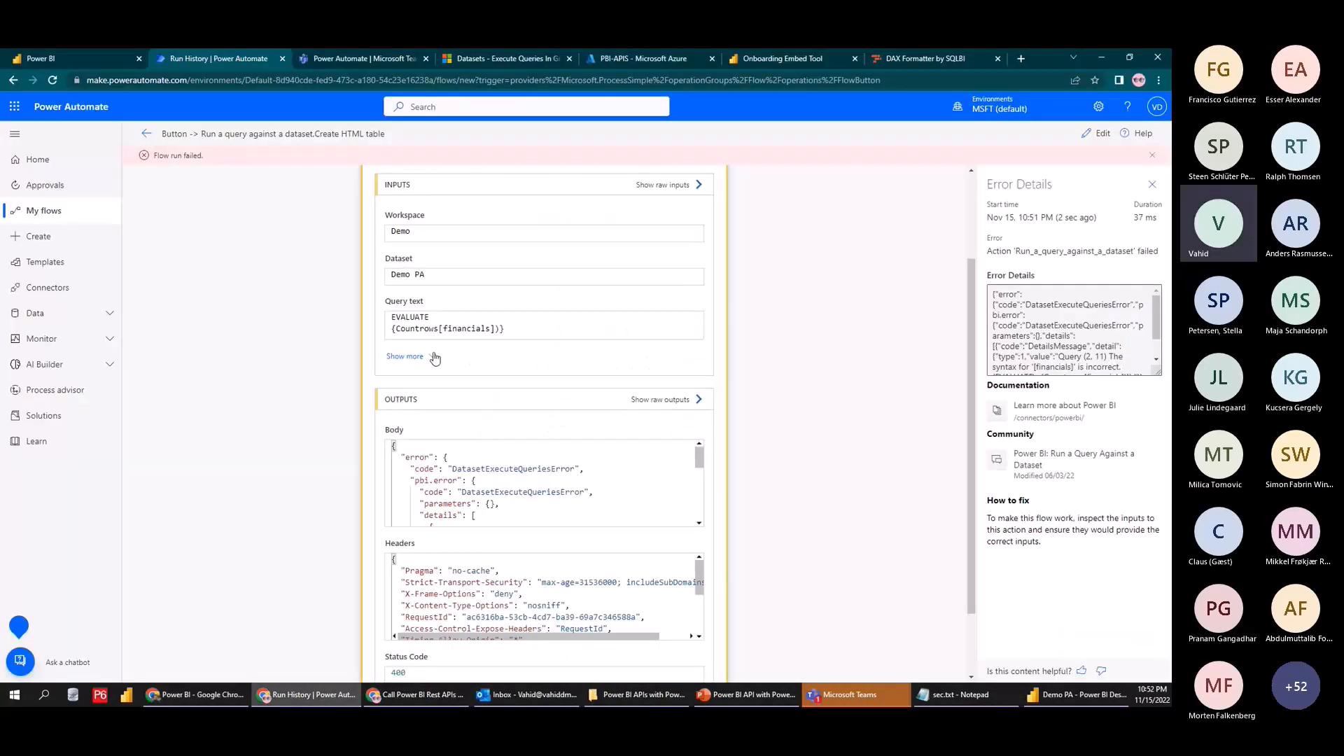
{"action": "left_click", "coordinate": [1097, 134]}
{"action": "left_click", "coordinate": [598, 311]}
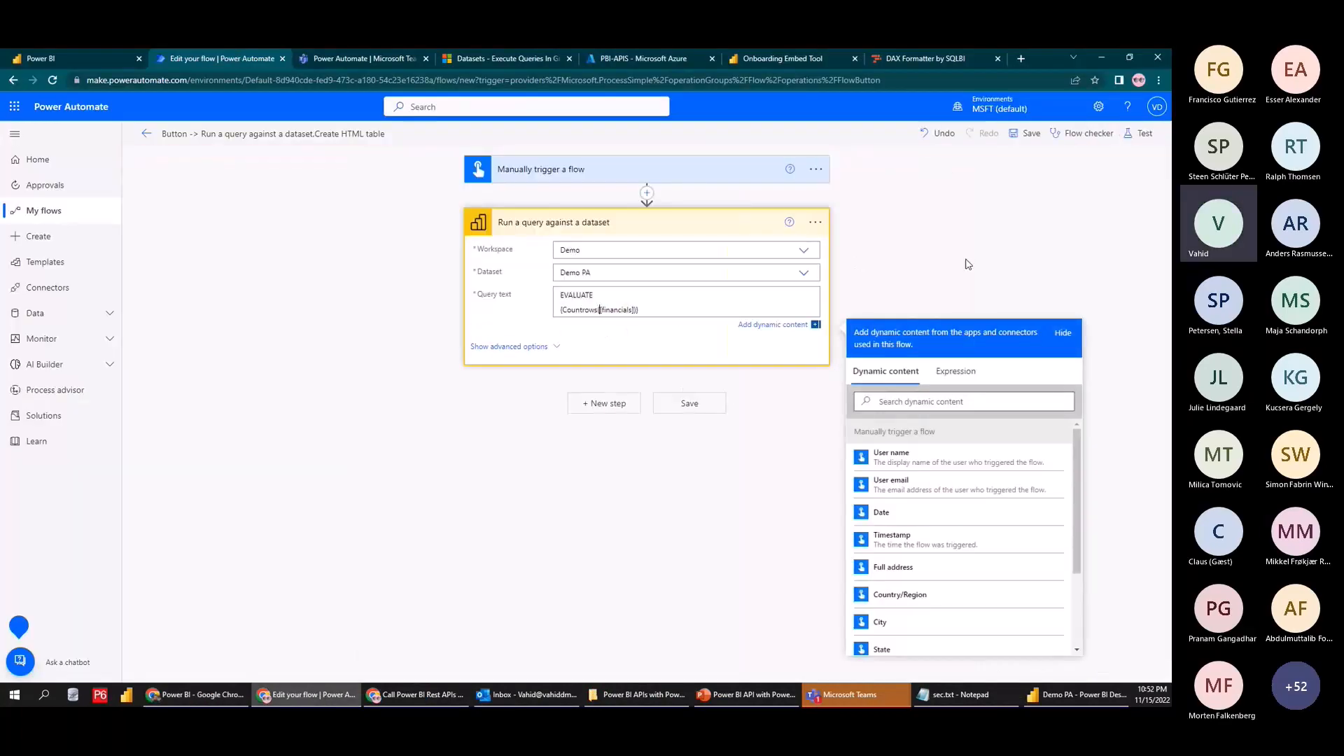
{"action": "left_click", "coordinate": [1142, 133]}
{"action": "left_click", "coordinate": [1010, 663]}
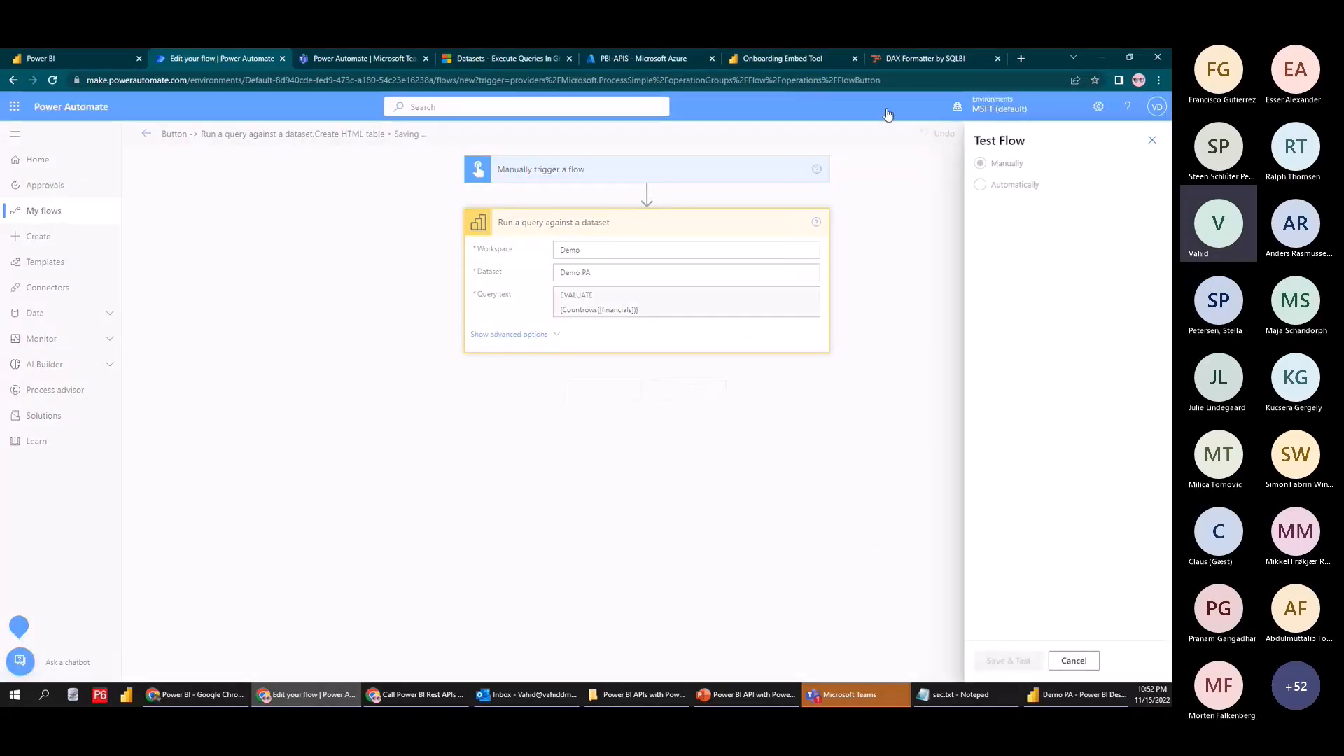
{"action": "left_click", "coordinate": [924, 58]}
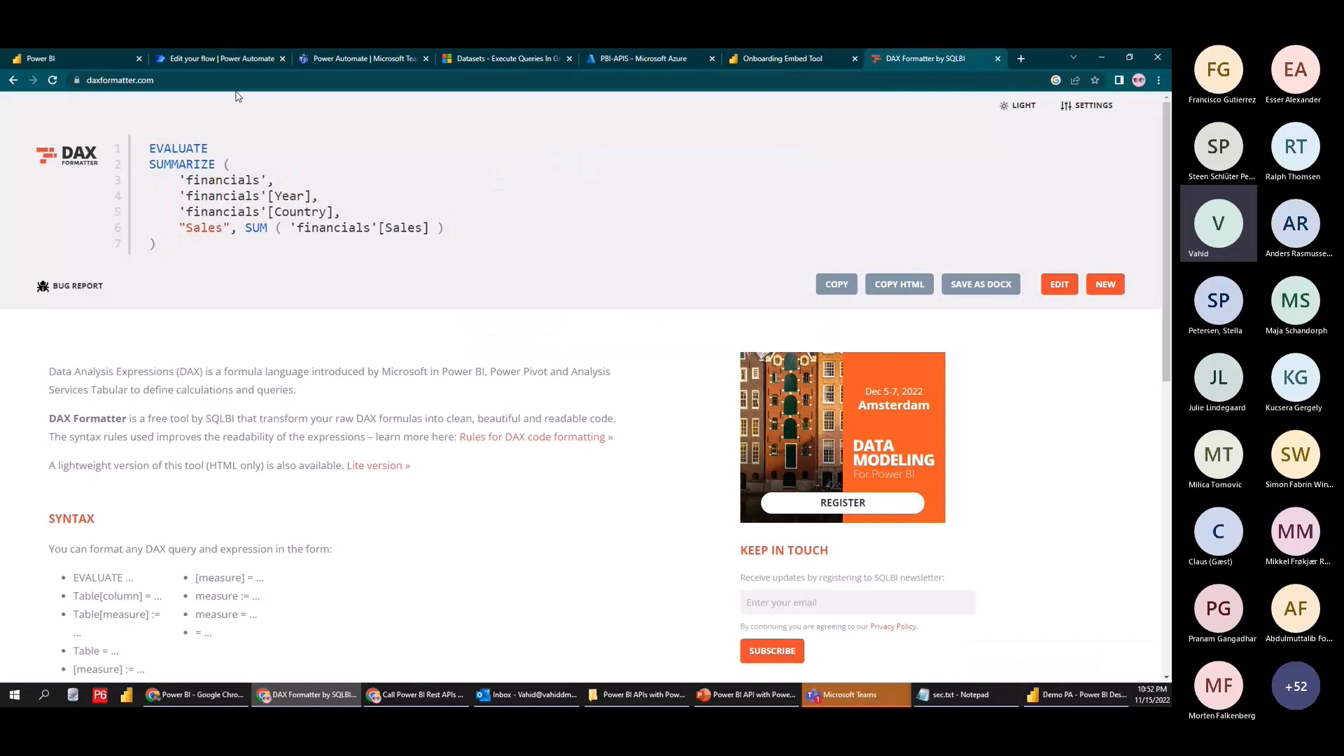
{"action": "left_click", "coordinate": [252, 58]}
{"action": "left_click", "coordinate": [1004, 660]}
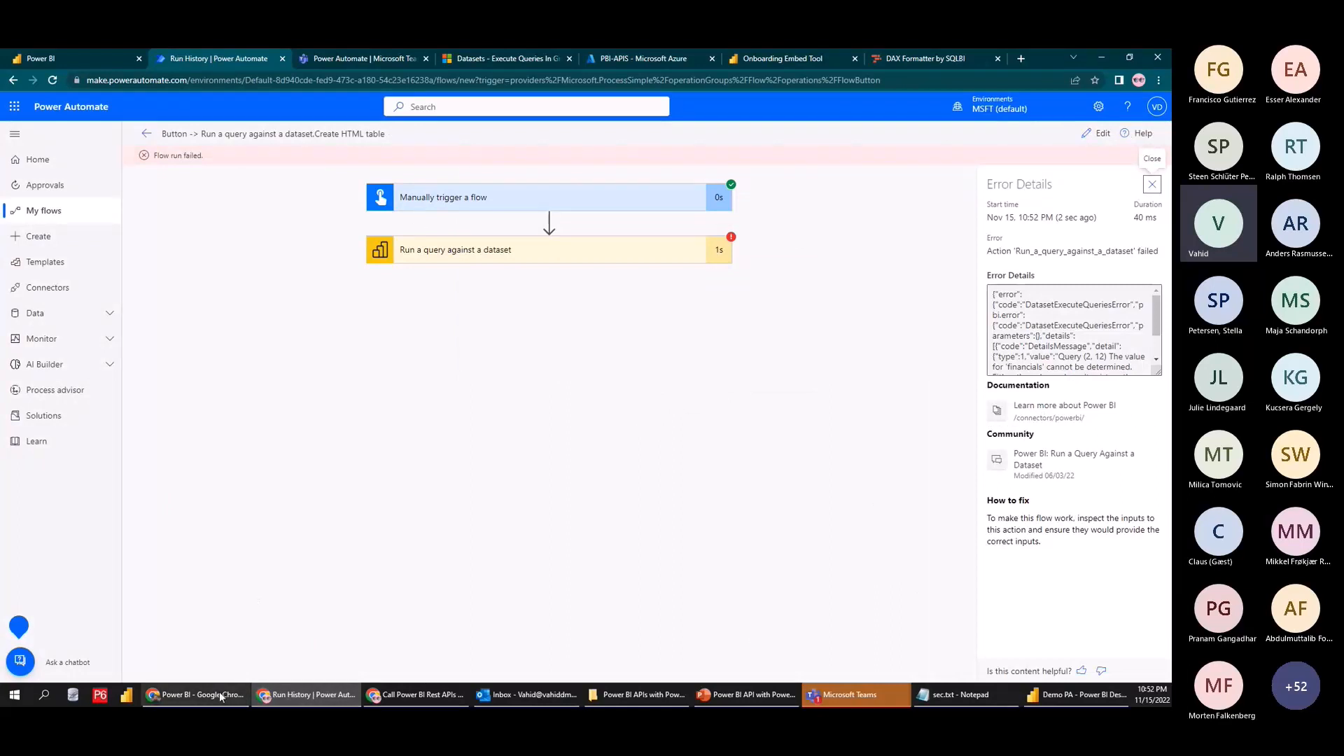
Open Power AutoMate in a new tab from the Power BI app launcher
{"action": "left_click", "coordinate": [195, 694]}
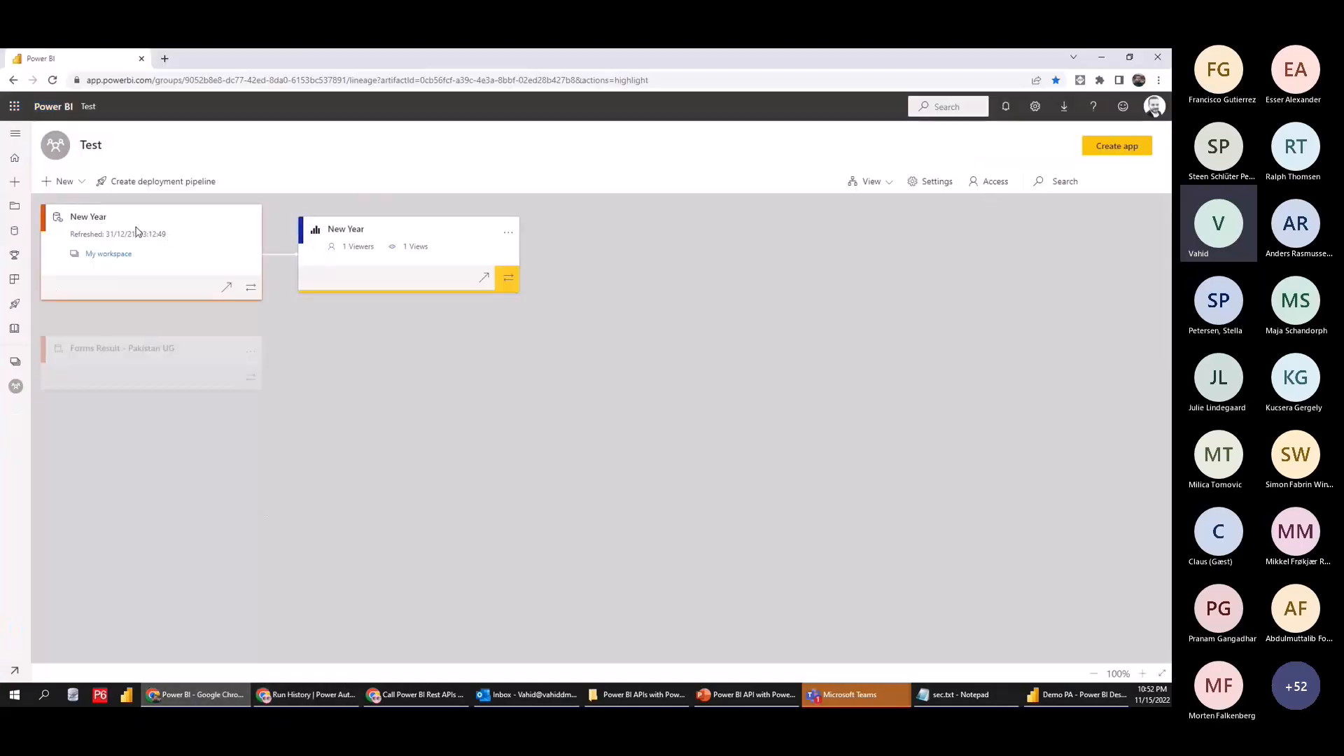
{"action": "left_click", "coordinate": [14, 106]}
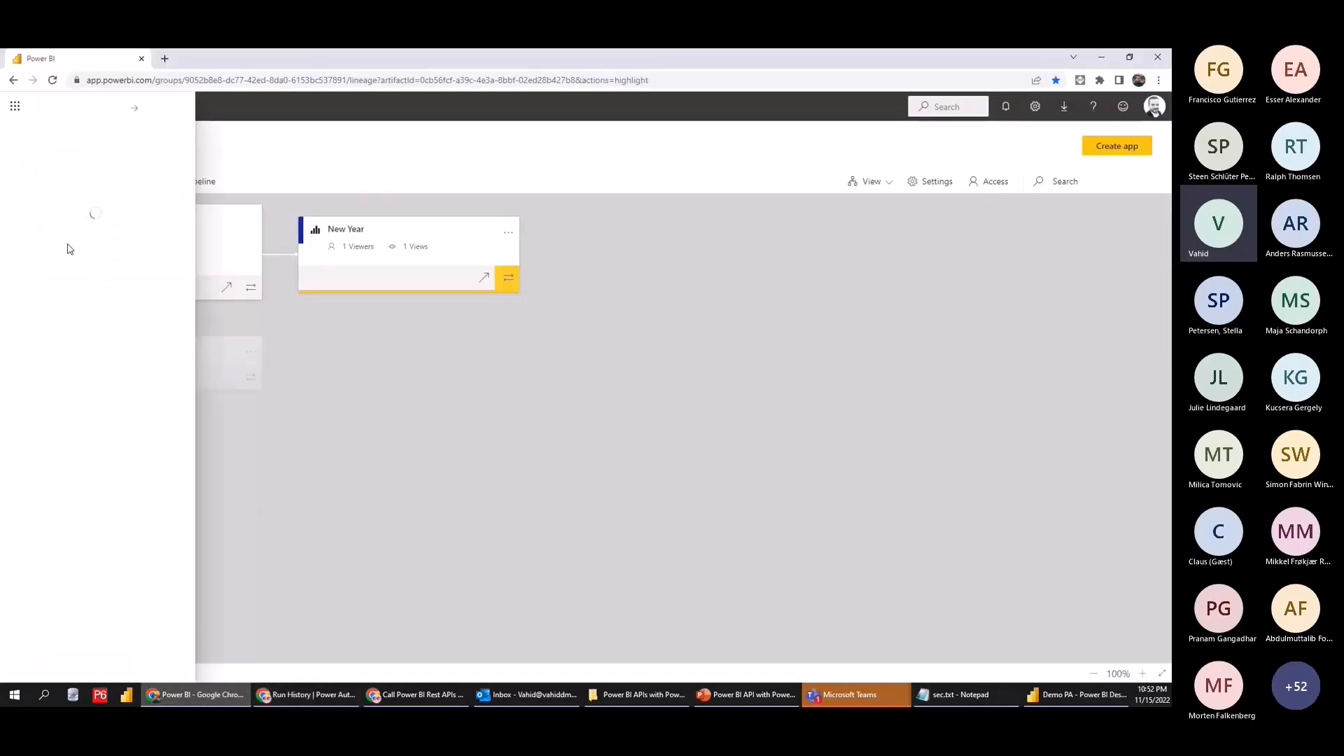
{"action": "left_click", "coordinate": [86, 332]}
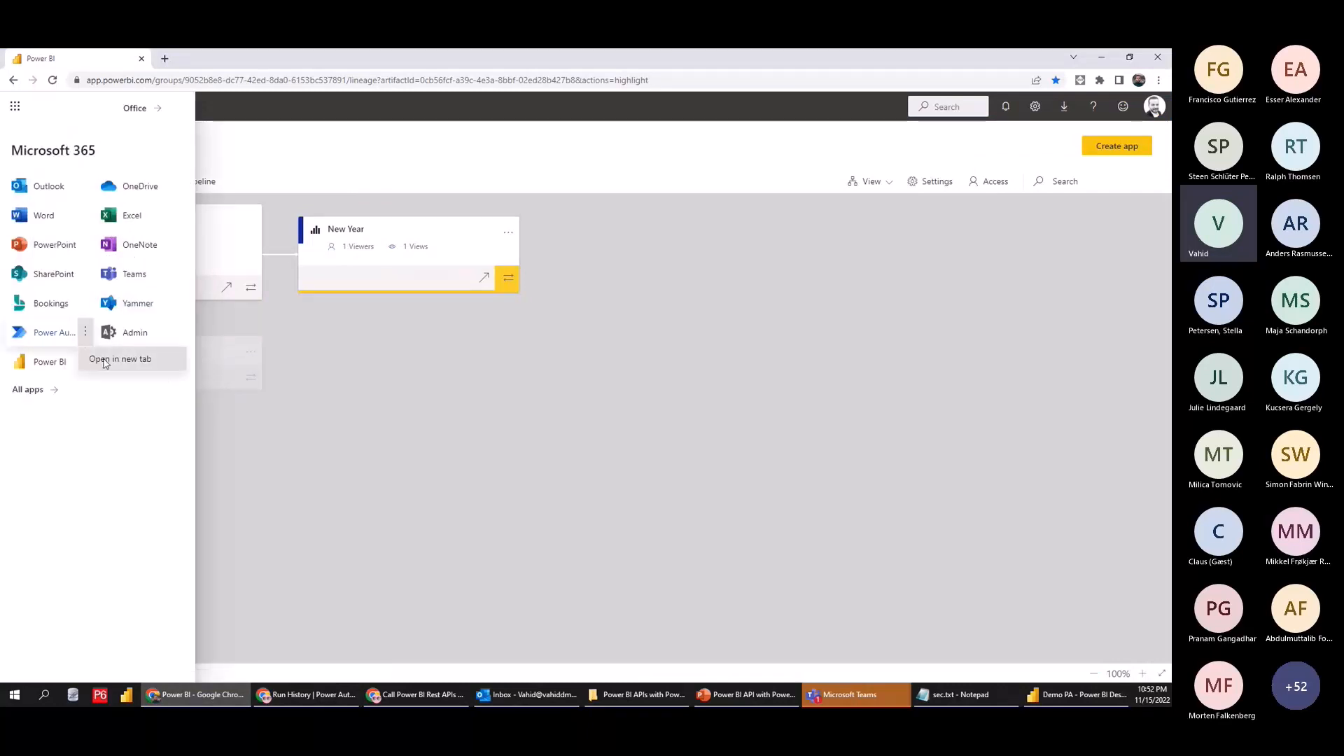
{"action": "left_click", "coordinate": [104, 361]}
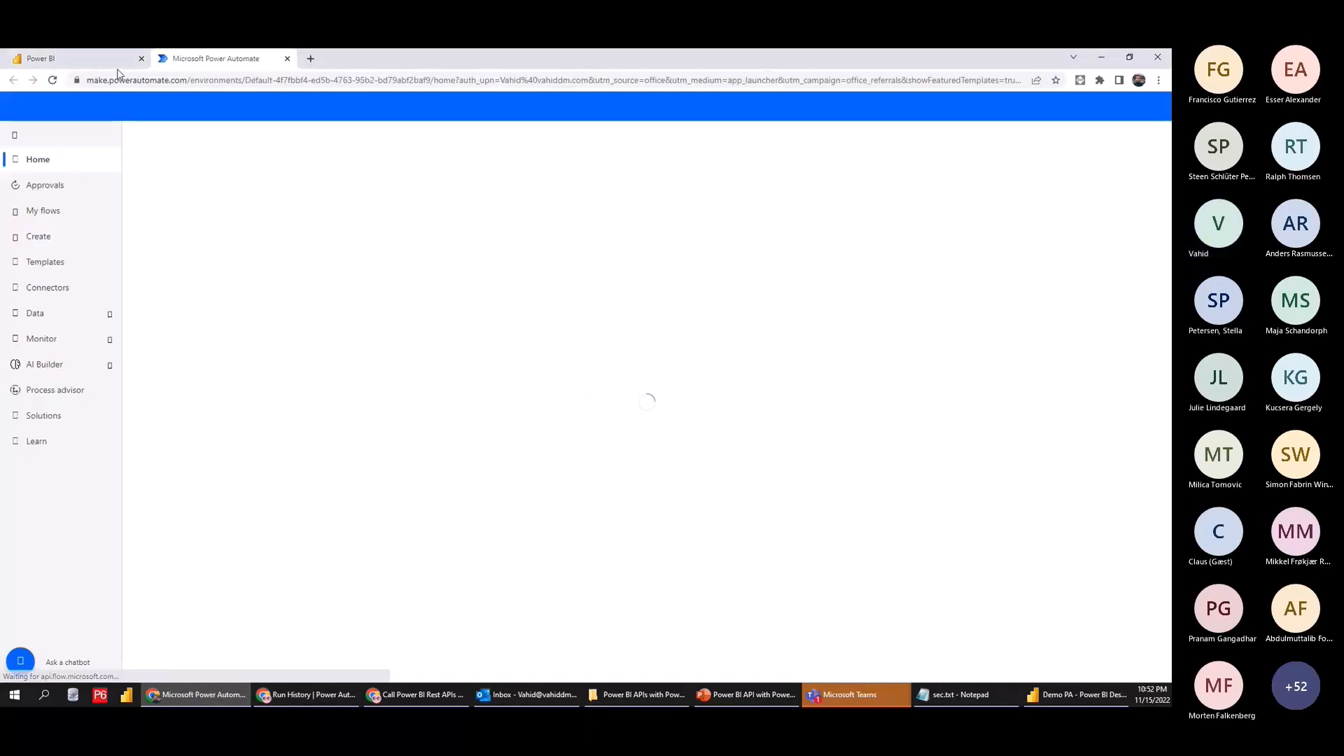
{"action": "left_click", "coordinate": [84, 58]}
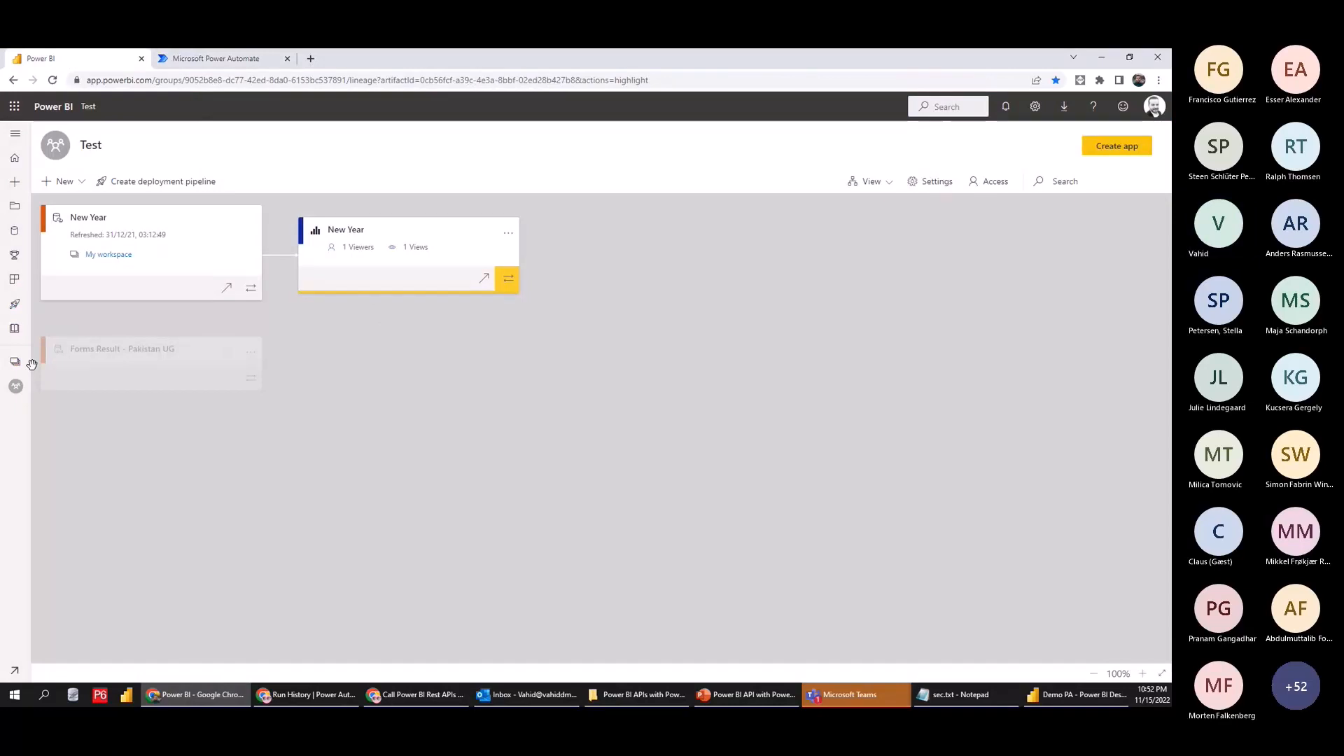
Open the fifa 2 dataset details in the Test workspace
{"action": "left_click", "coordinate": [26, 364]}
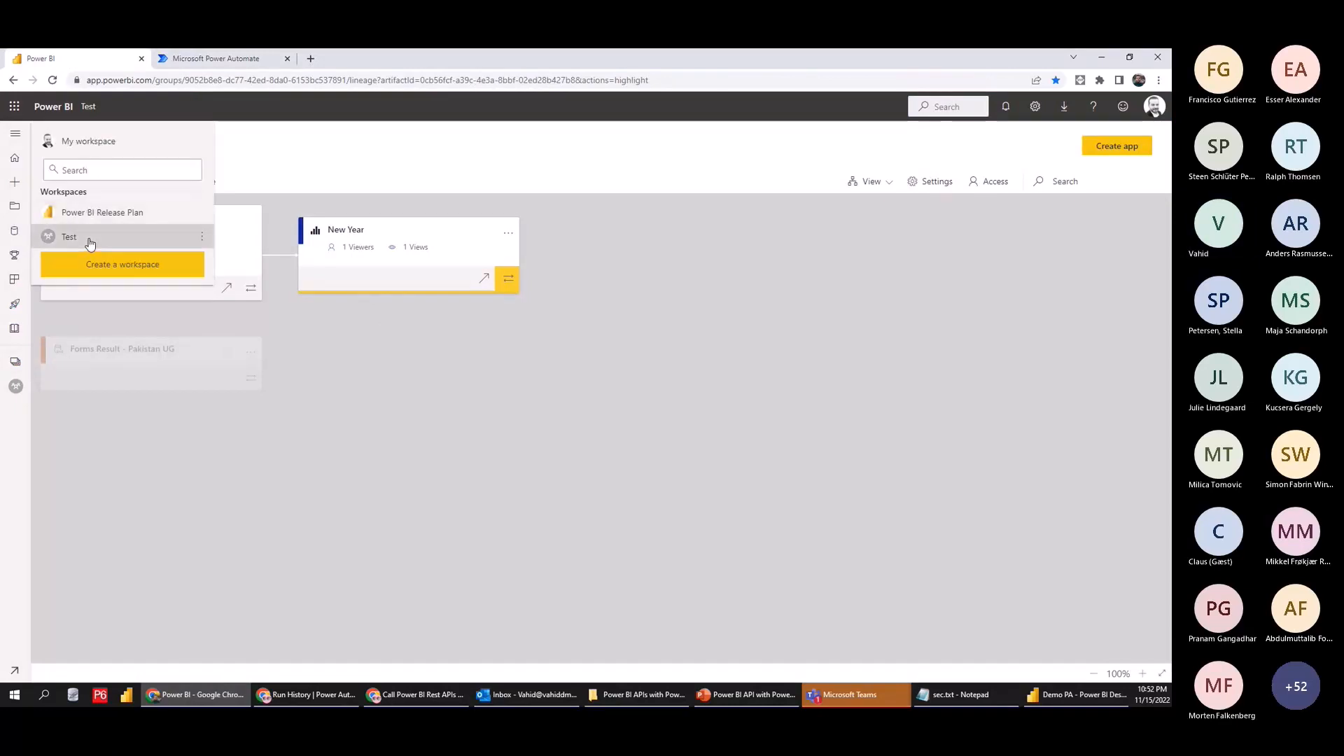
{"action": "left_click", "coordinate": [90, 240]}
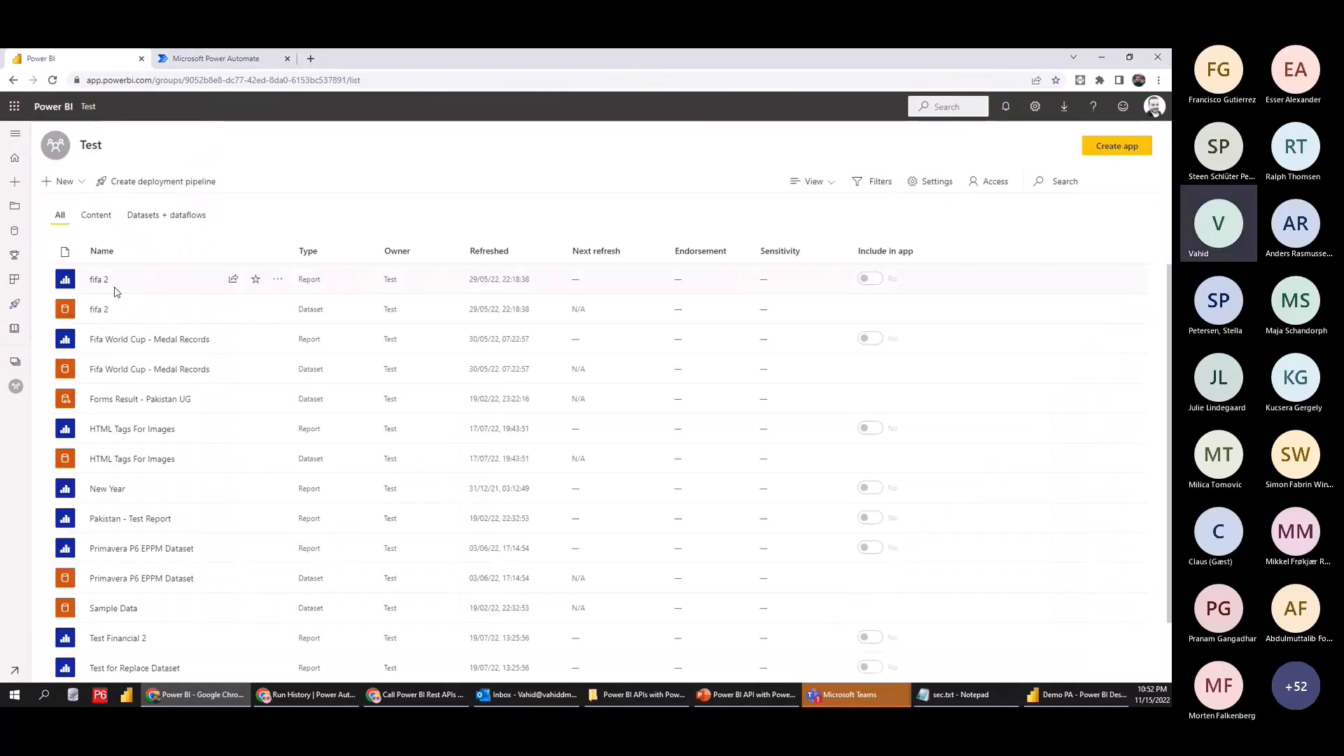
{"action": "left_click", "coordinate": [99, 310]}
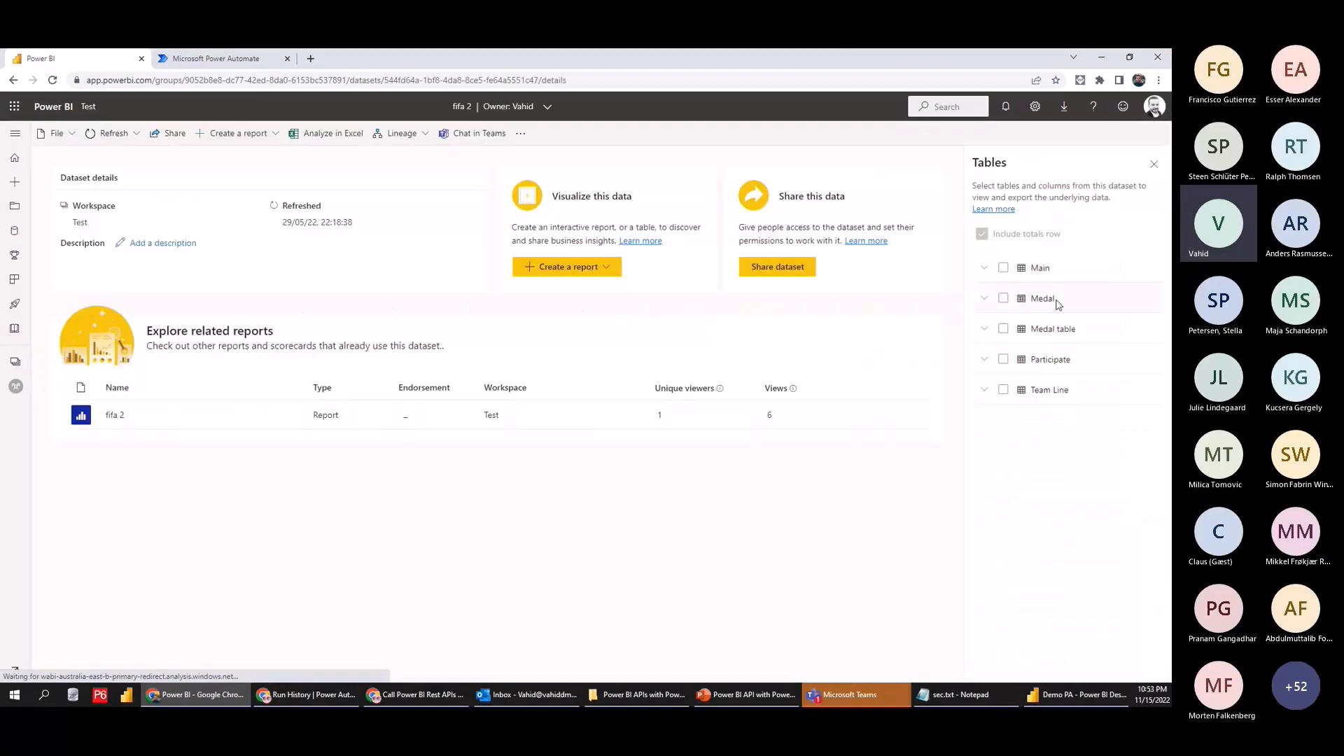
{"action": "left_click", "coordinate": [224, 59]}
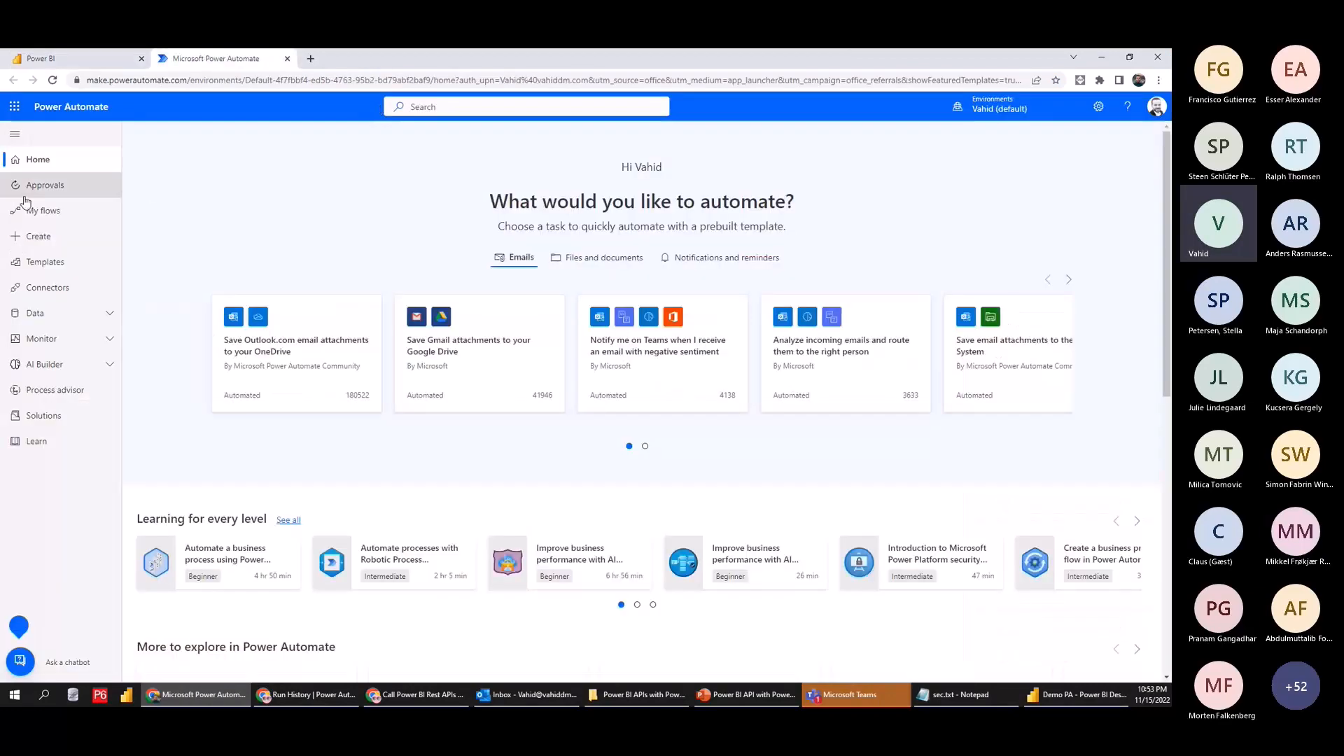
Create an instant cloud flow with 'Manually trigger a flow' and search new-step actions for 'power bi'
{"action": "left_click", "coordinate": [49, 239]}
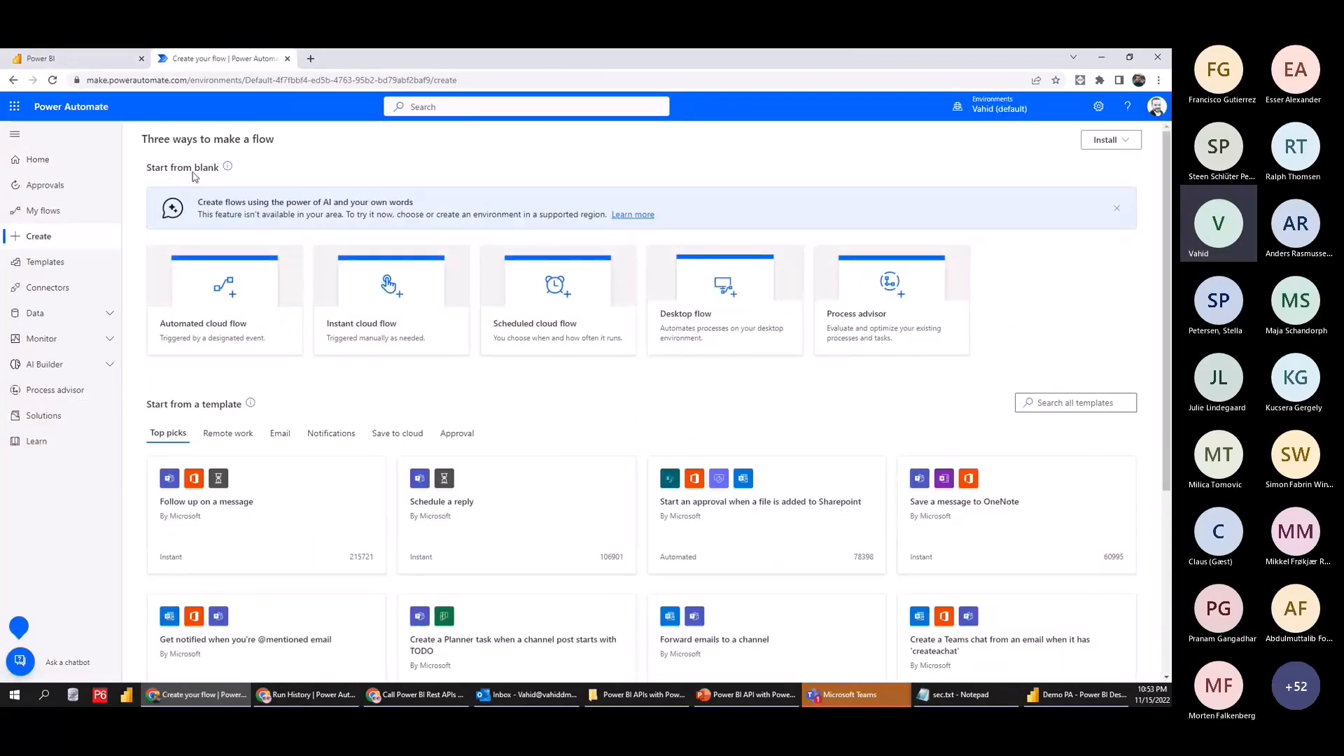
{"action": "left_click", "coordinate": [174, 134]}
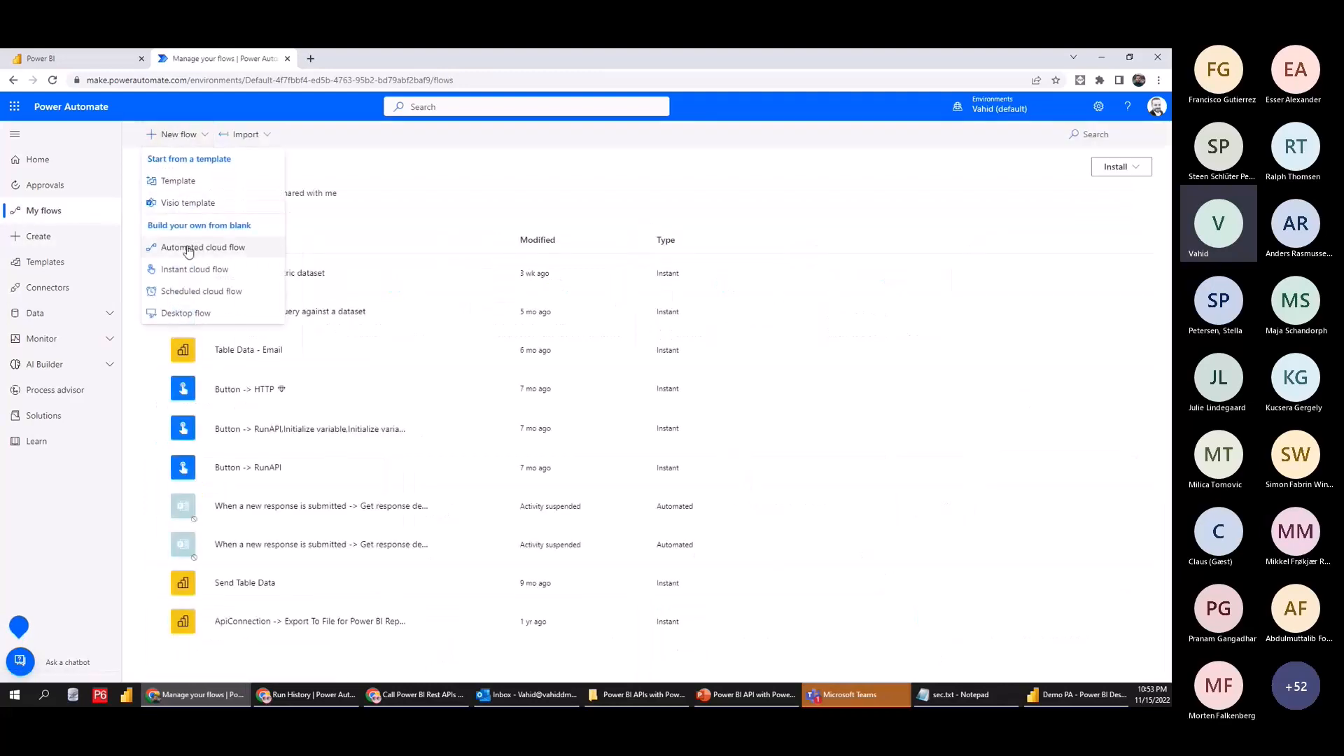
{"action": "left_click", "coordinate": [279, 281]}
{"action": "left_click", "coordinate": [700, 328]}
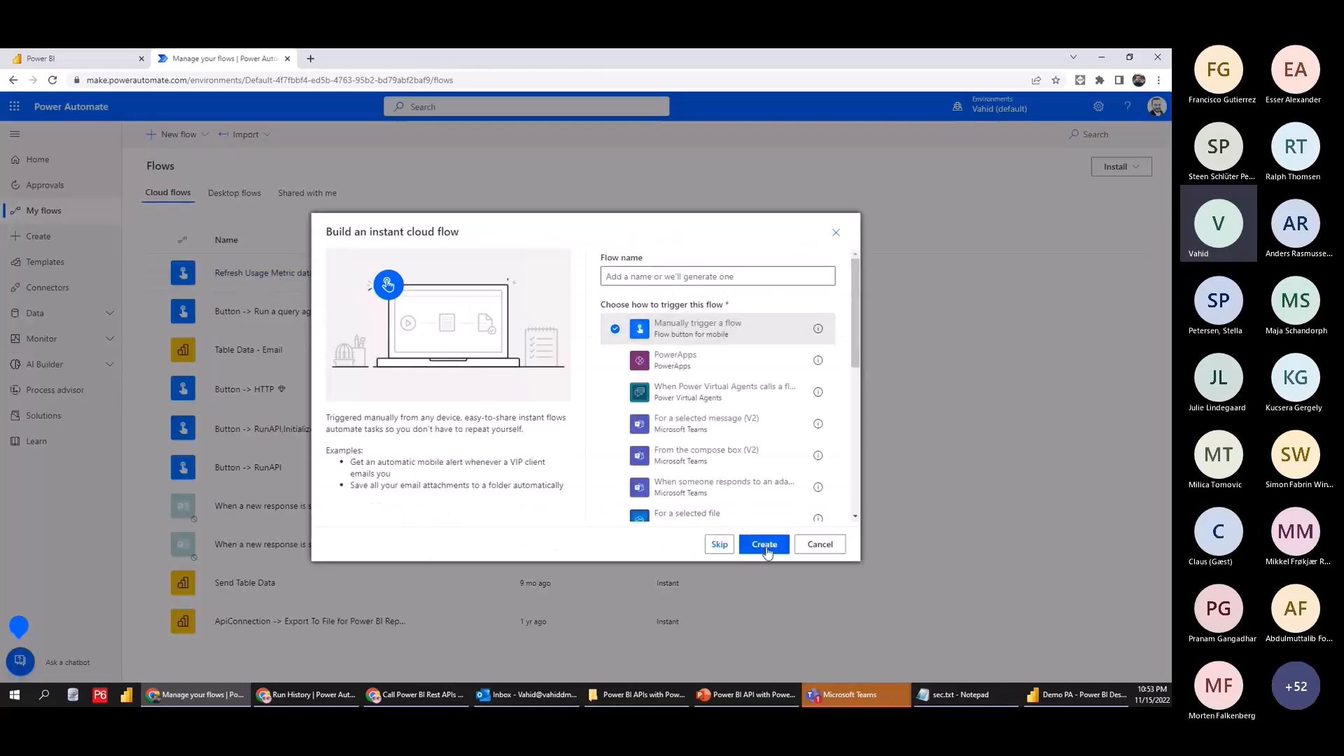
{"action": "left_click", "coordinate": [764, 544]}
{"action": "left_click", "coordinate": [90, 60]}
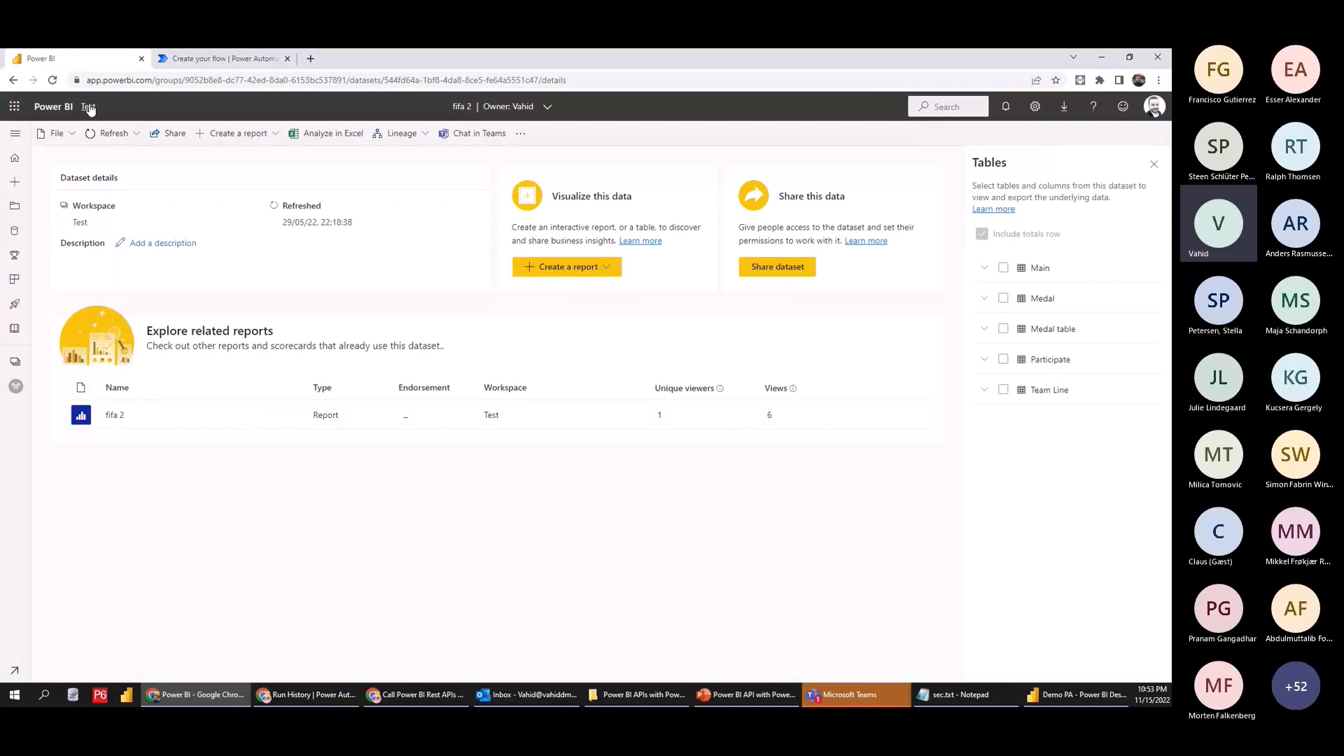
{"action": "left_click", "coordinate": [194, 62]}
{"action": "left_click", "coordinate": [600, 219]}
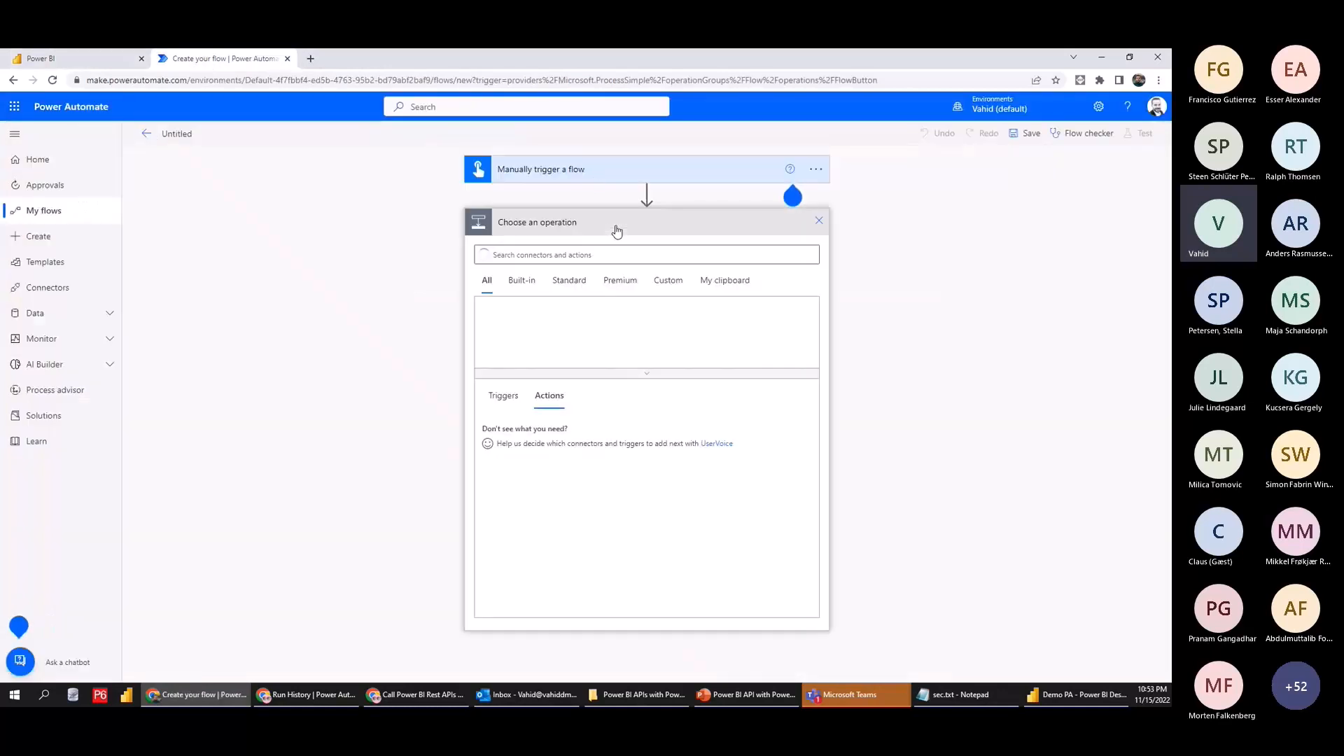
{"action": "type", "text": "power bi"}
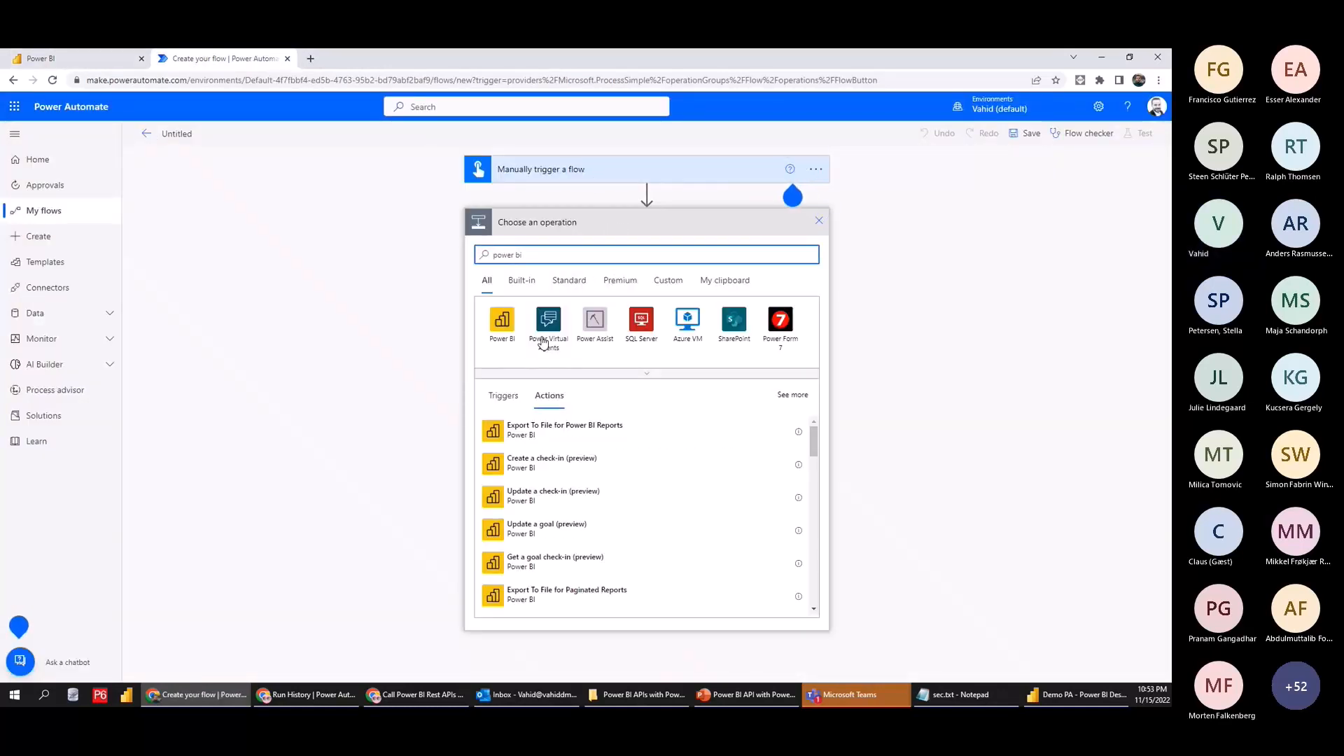
Add 'Run a query against a dataset' targeting the Test workspace and fifa 2 dataset
{"action": "scroll", "coordinate": [576, 502], "scroll_direction": "down", "scroll_amount": 5}
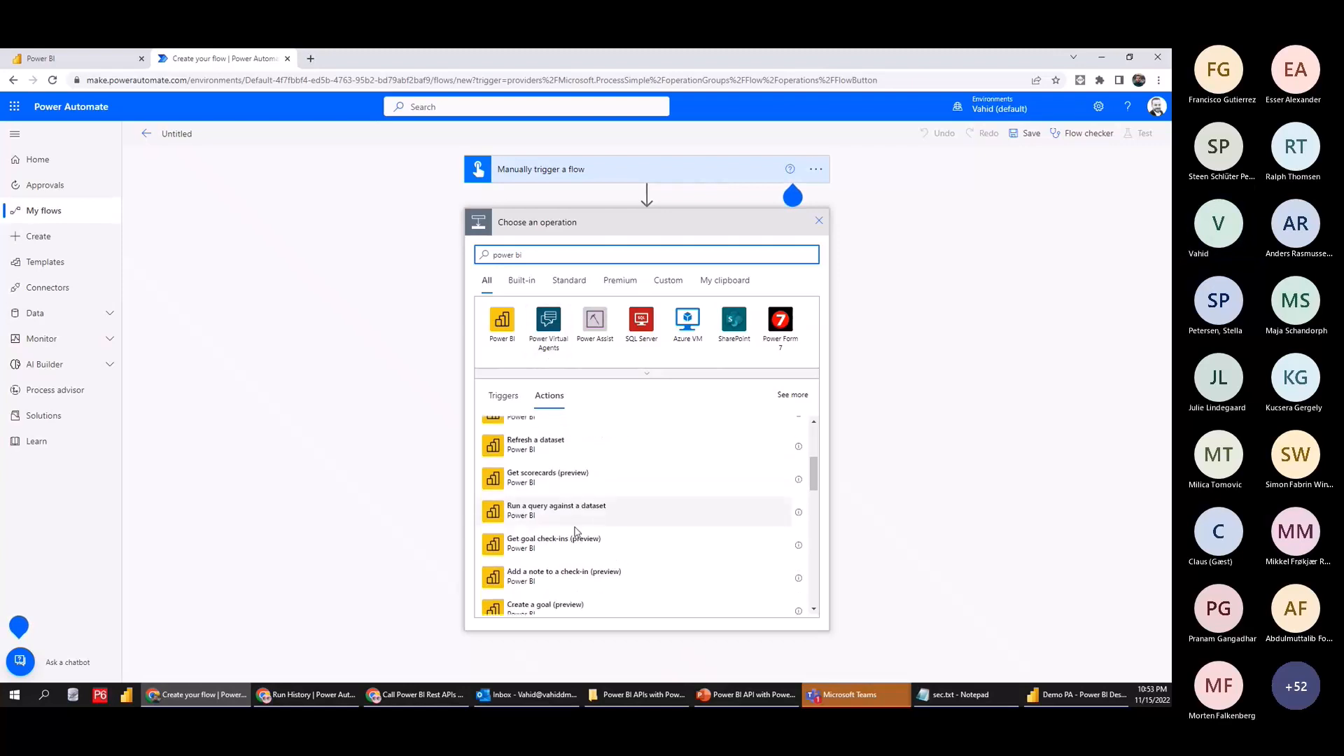
{"action": "left_click", "coordinate": [525, 528]}
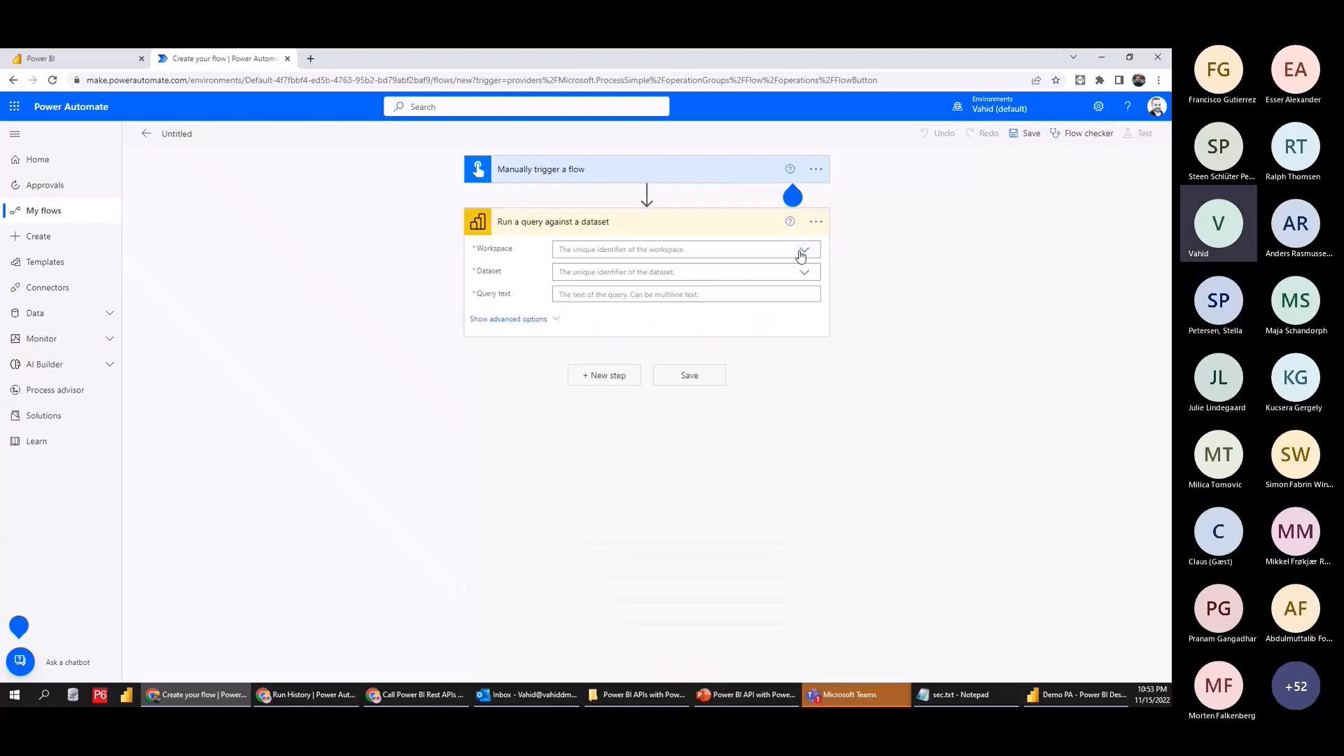
{"action": "left_click", "coordinate": [801, 257]}
{"action": "left_click", "coordinate": [585, 302]}
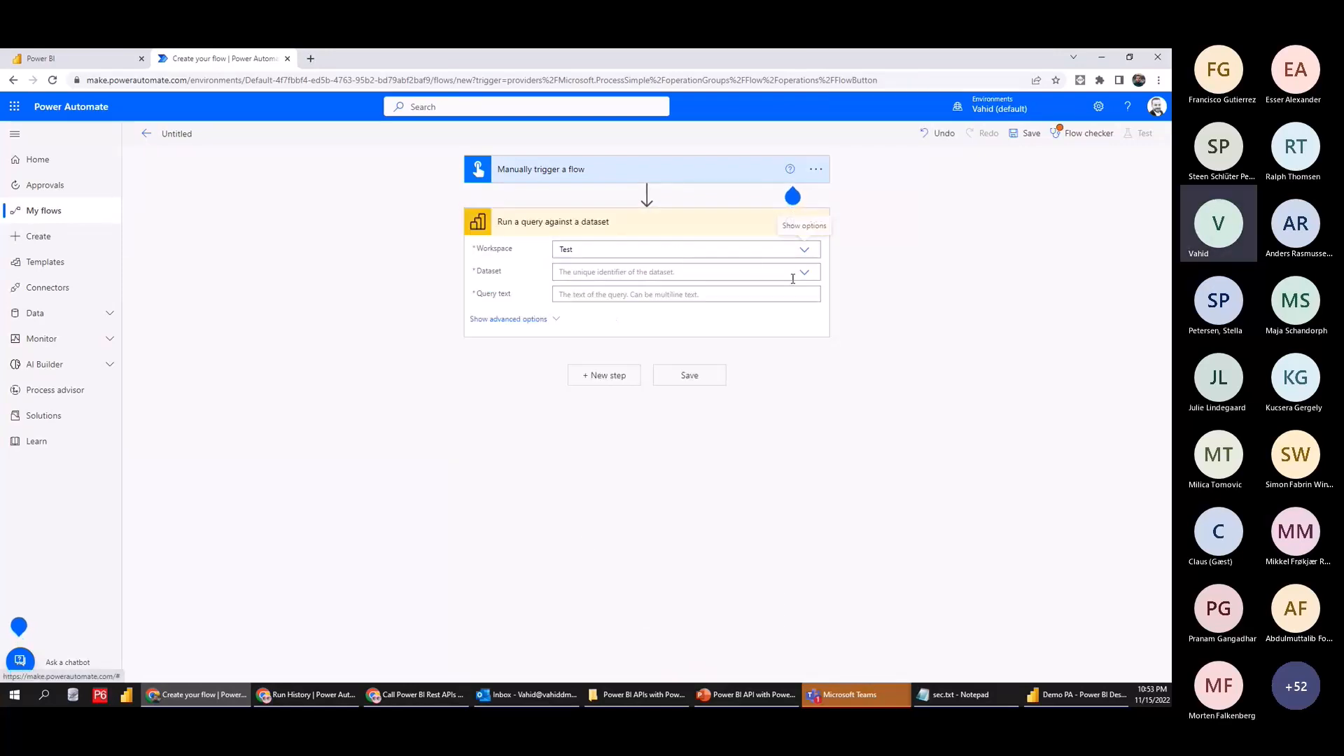
{"action": "left_click", "coordinate": [803, 274]}
{"action": "left_click", "coordinate": [77, 58]}
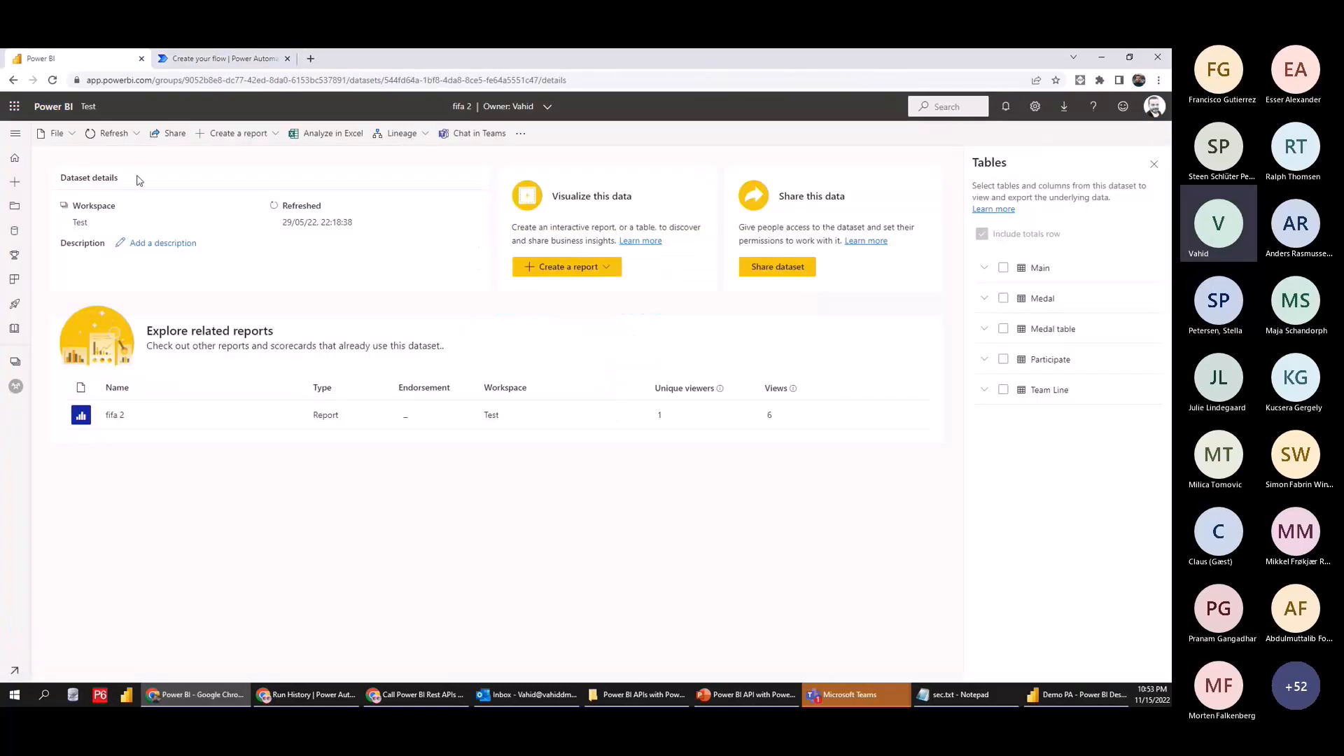
{"action": "left_click", "coordinate": [228, 59]}
Enter the query EVALUATE {COUNTROWS(medal)} and save the flow
{"action": "left_click", "coordinate": [655, 295]}
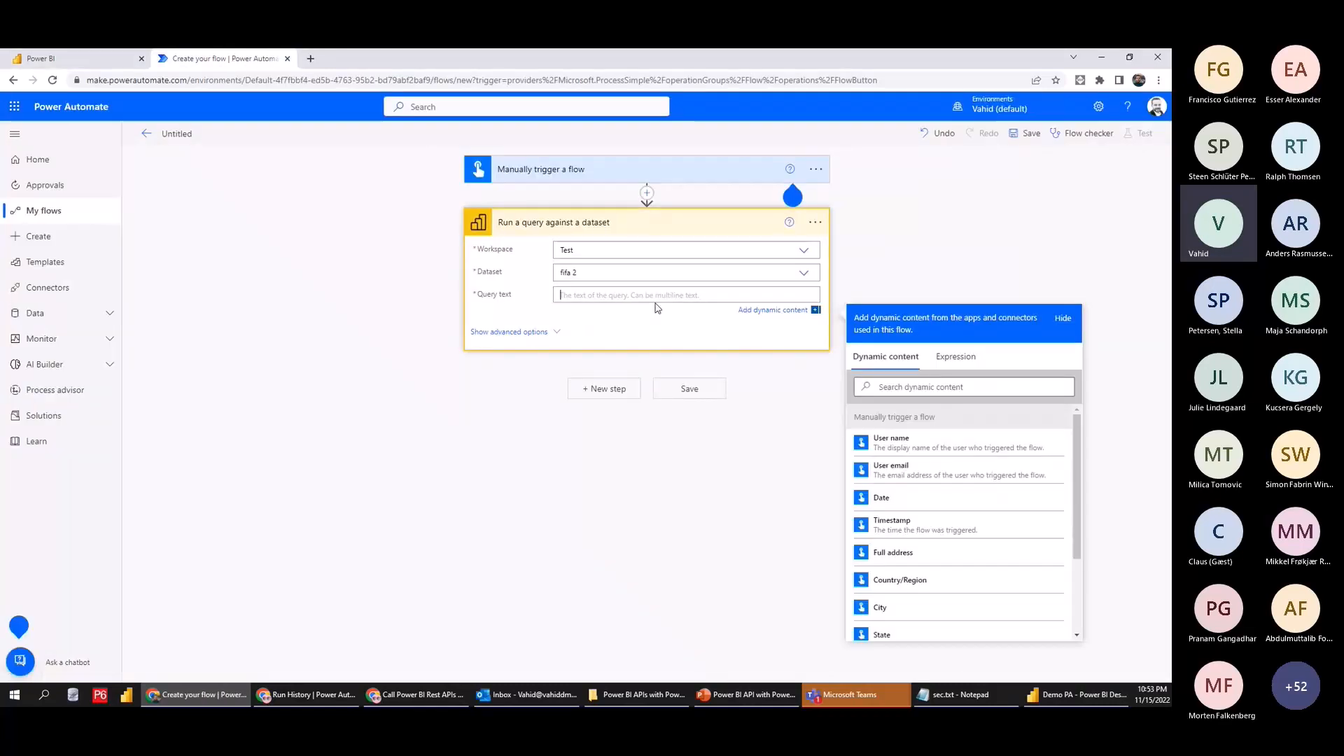
{"action": "type", "text": "EVALUATE"}
{"action": "key", "text": "Return"}
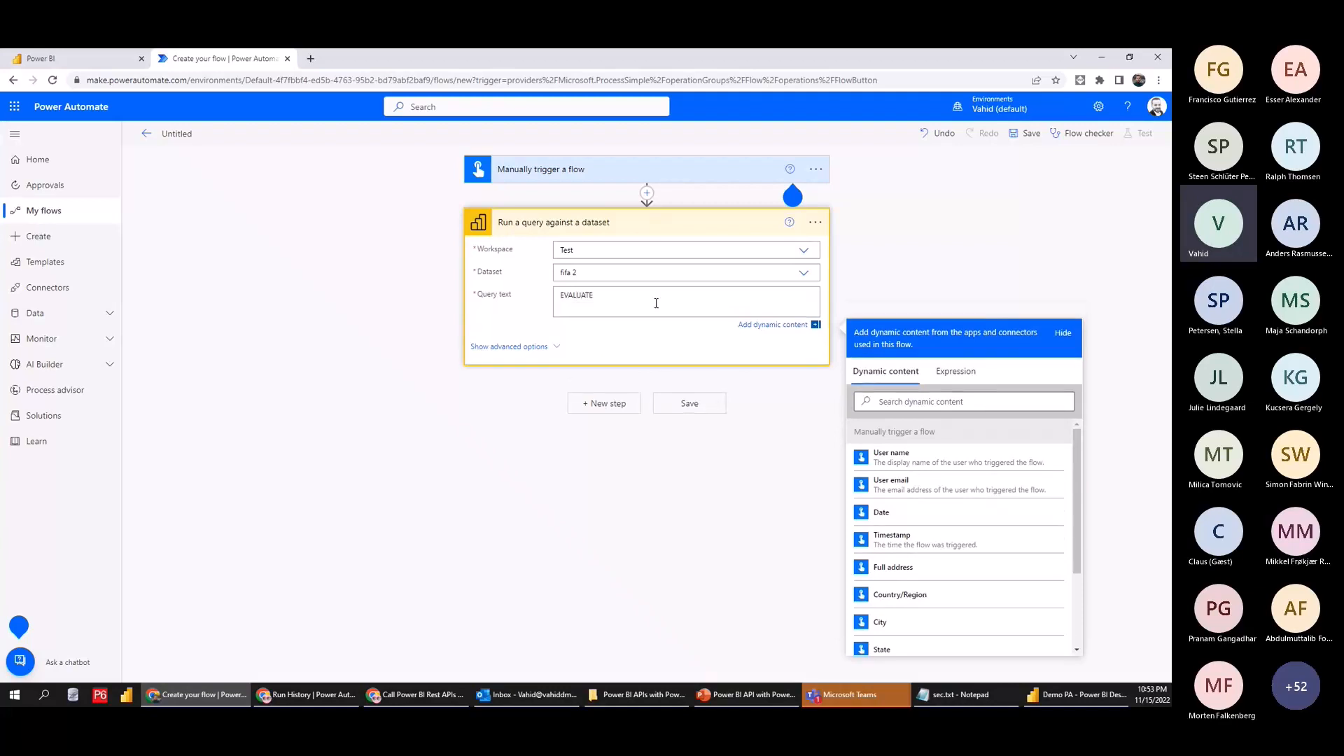
{"action": "type", "text": "{COUNTROWS("}
{"action": "left_click", "coordinate": [123, 58]}
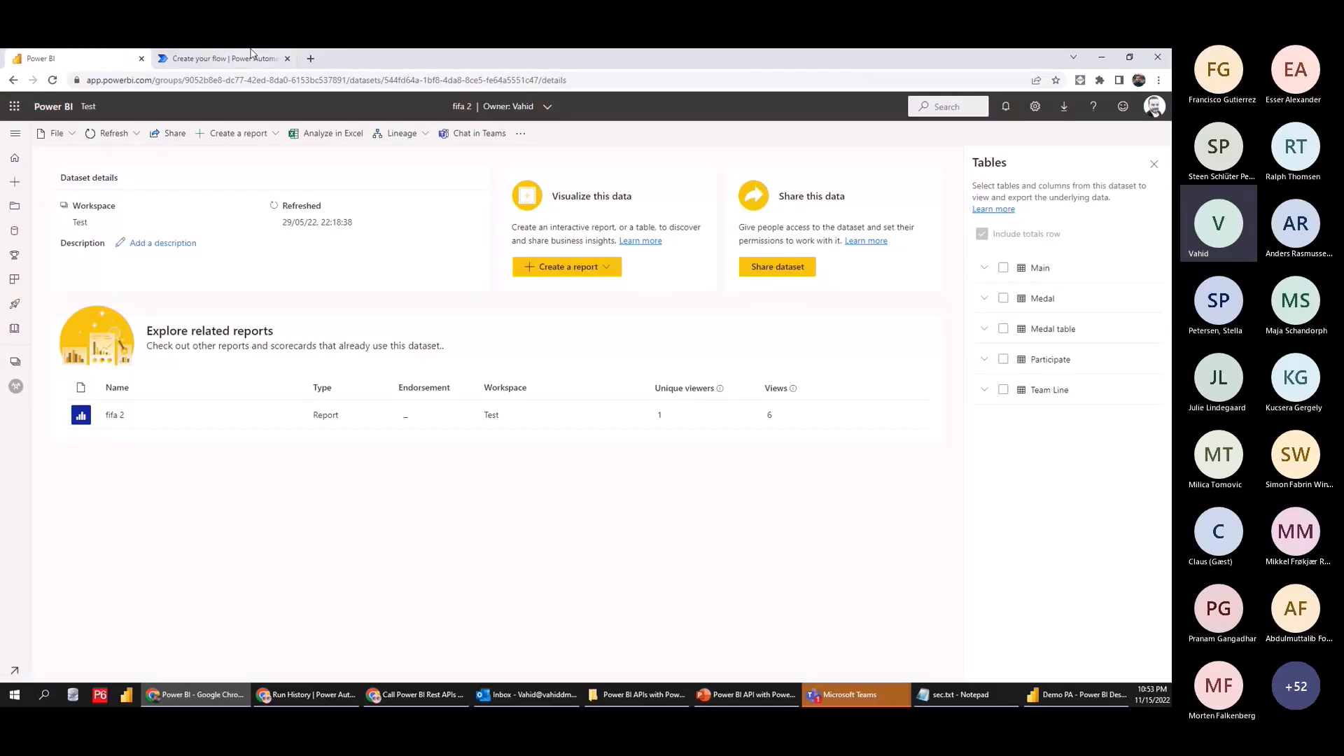
{"action": "left_click", "coordinate": [231, 58]}
{"action": "left_click", "coordinate": [905, 334]}
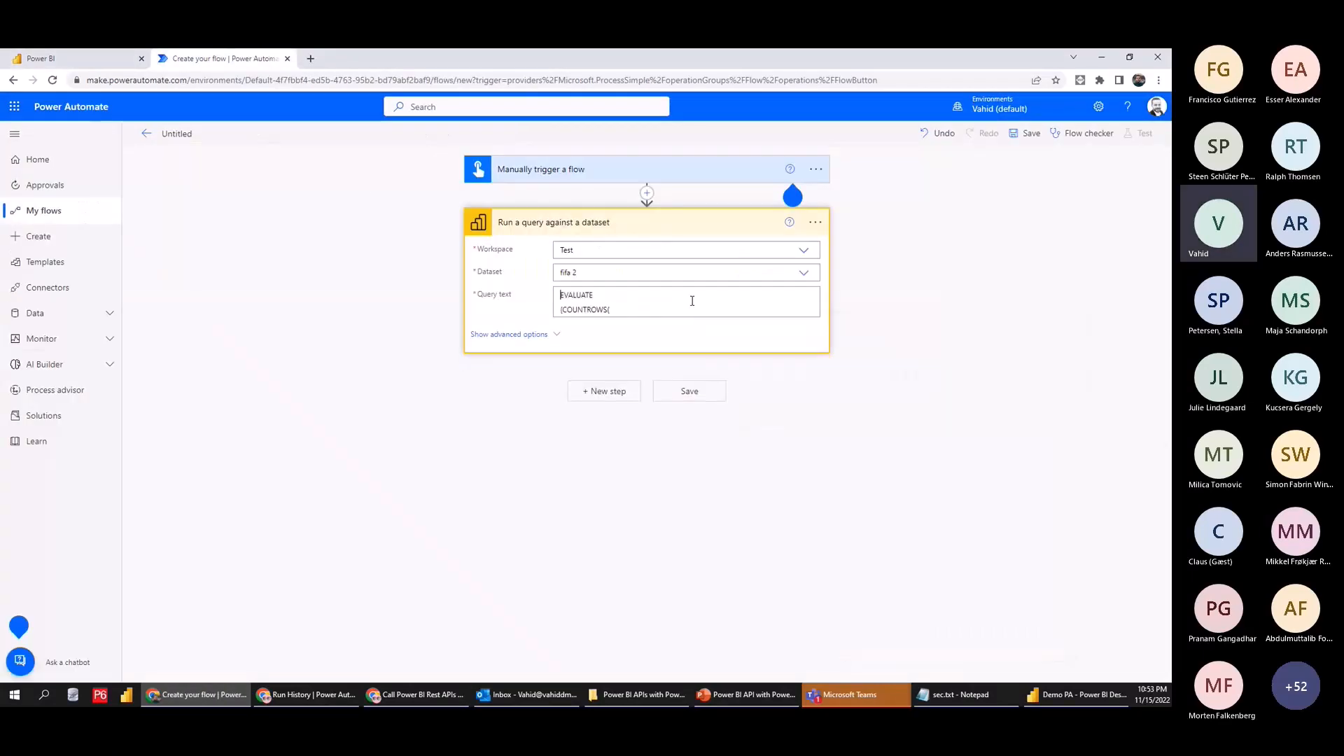
{"action": "left_click", "coordinate": [676, 312]}
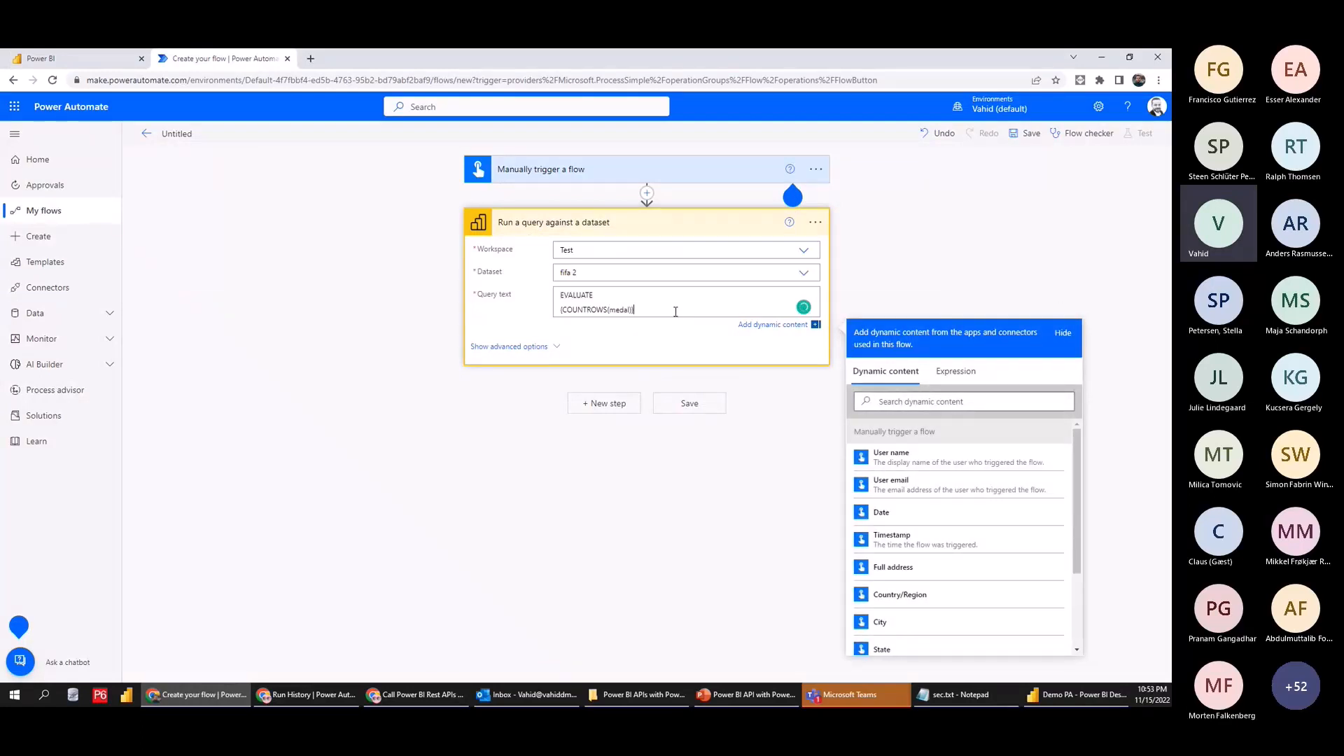
{"action": "left_click", "coordinate": [1027, 135]}
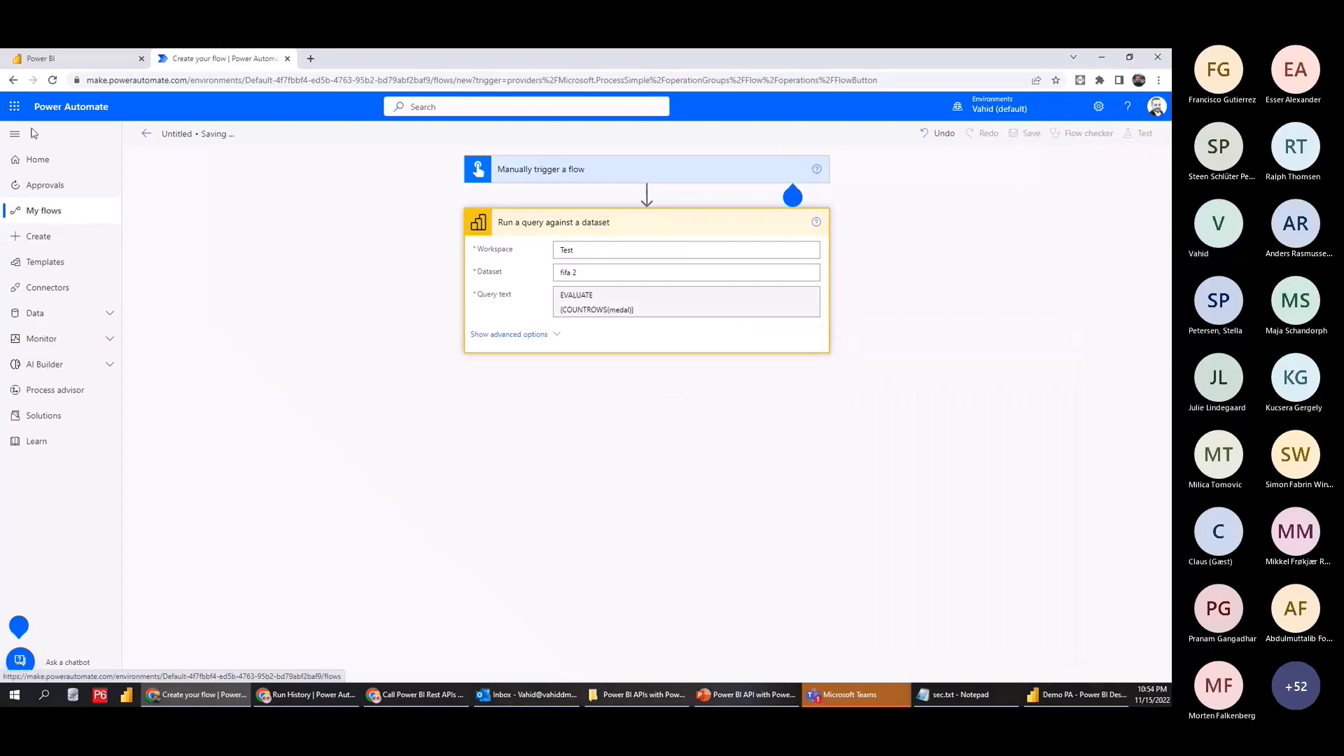
Open the fifa 2 report in Power BI
{"action": "left_click", "coordinate": [76, 56]}
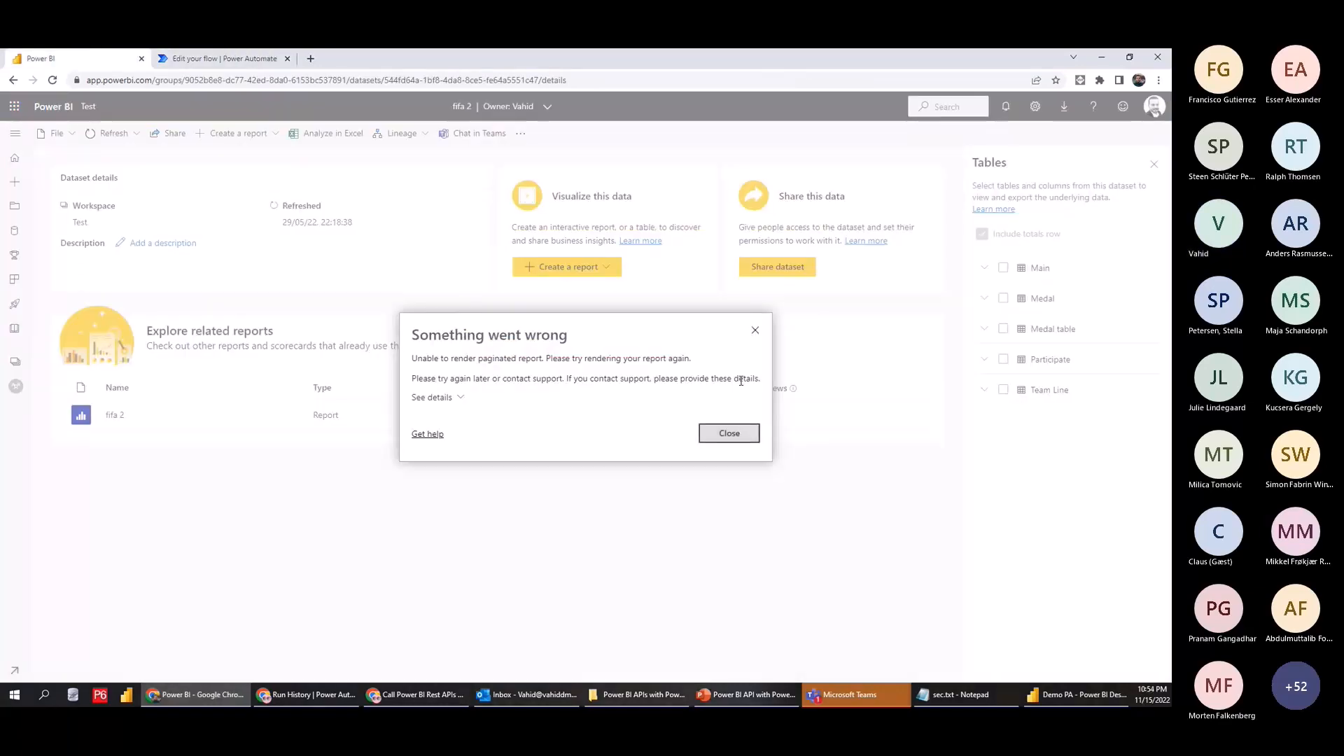
{"action": "left_click", "coordinate": [754, 335]}
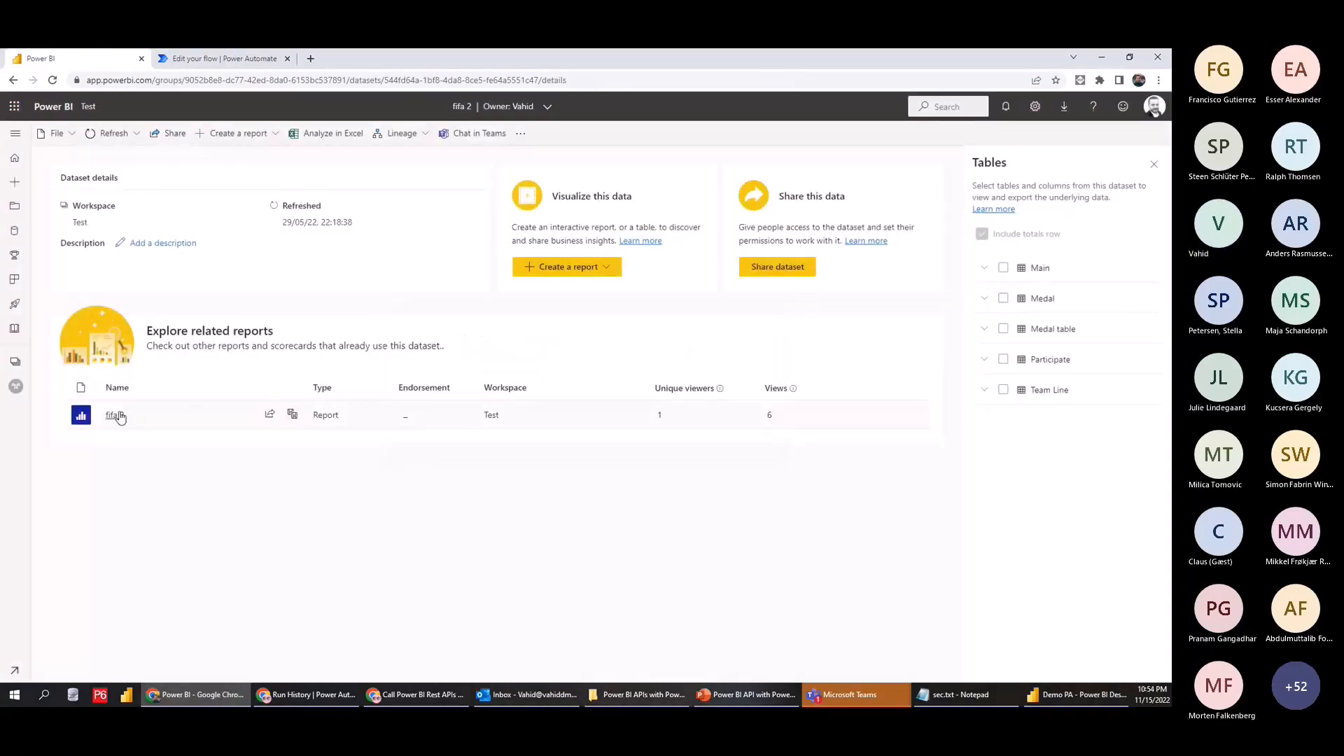
{"action": "left_click", "coordinate": [114, 415]}
{"action": "left_click", "coordinate": [223, 59]}
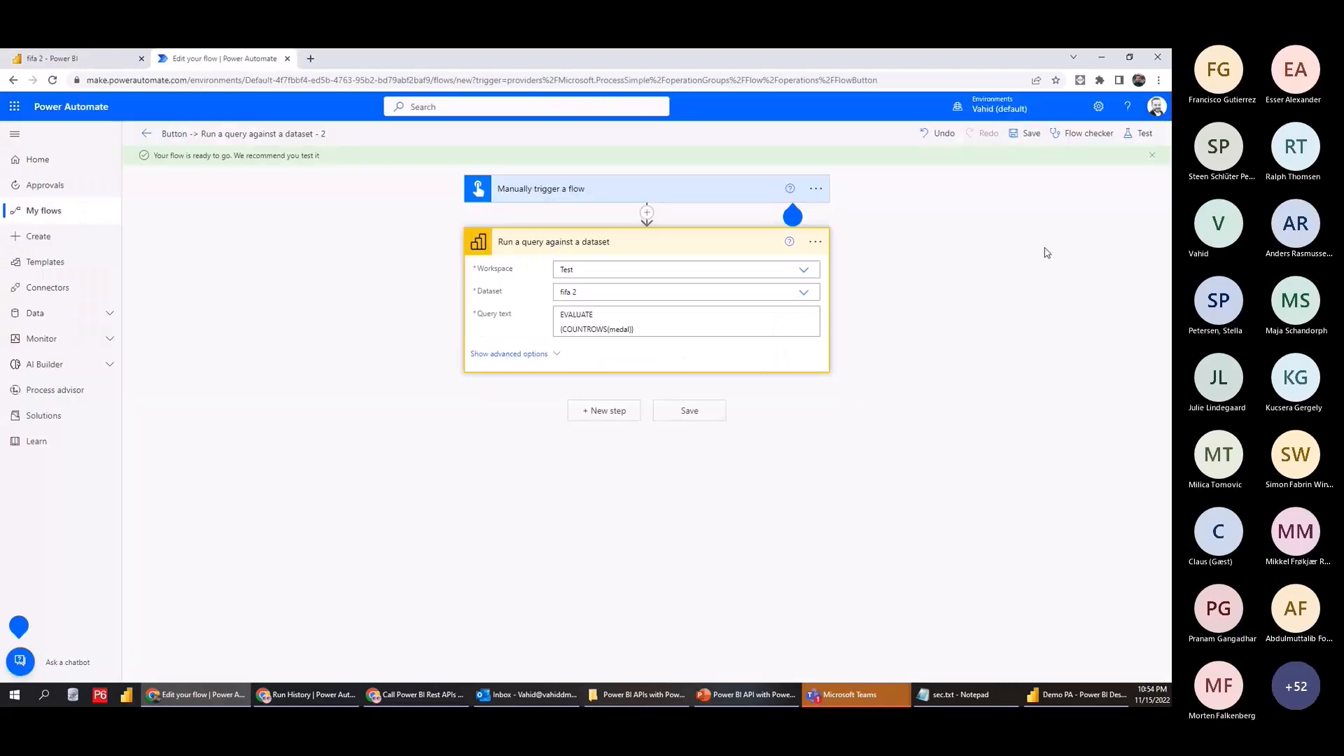
Run a manual test of the flow and read the returned medal row count of 3
{"action": "left_click", "coordinate": [1138, 133]}
{"action": "left_click", "coordinate": [981, 163]}
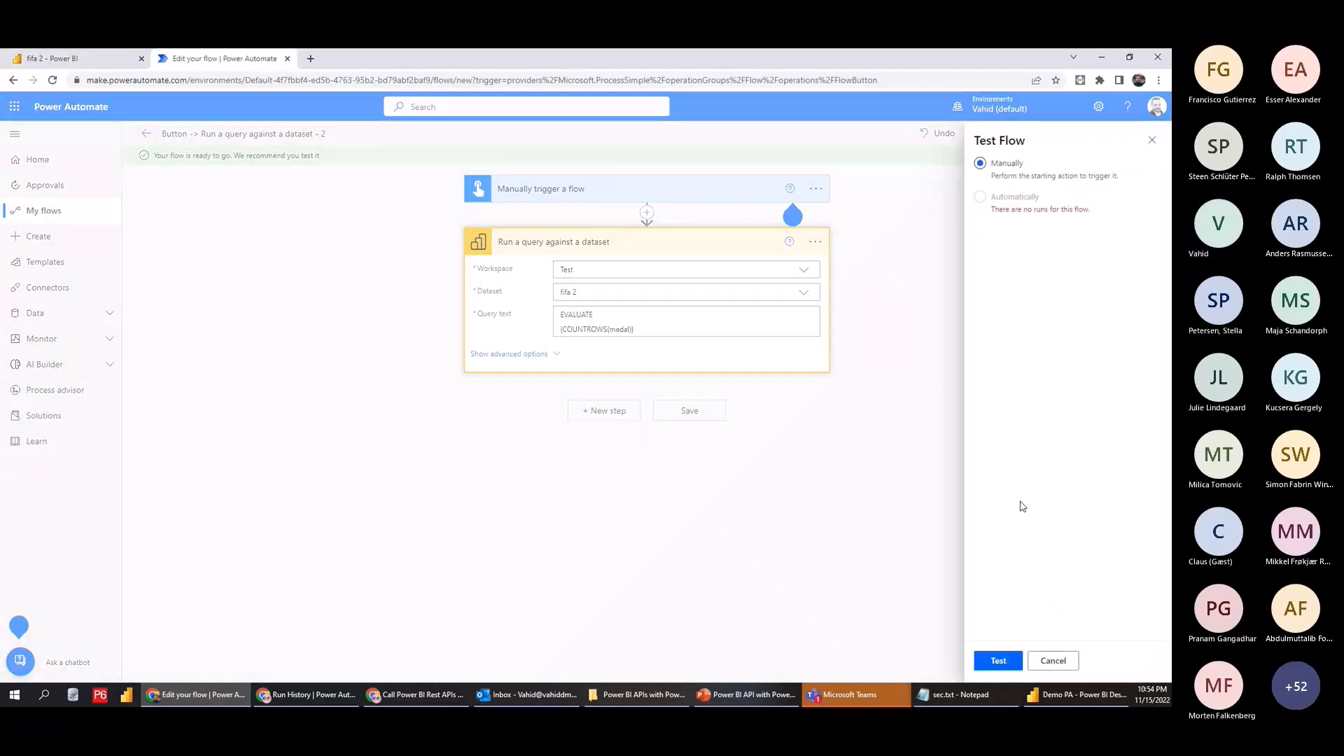
{"action": "left_click", "coordinate": [999, 660]}
{"action": "left_click", "coordinate": [1006, 668]}
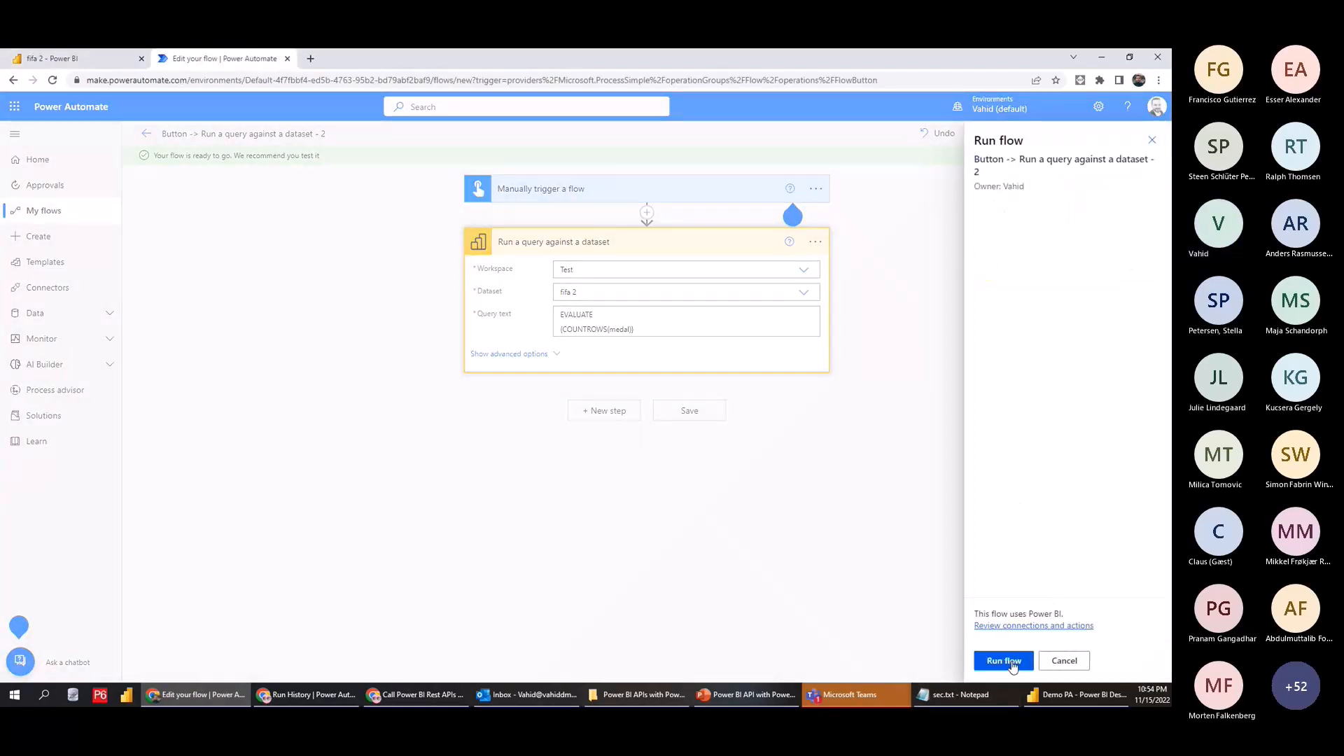
{"action": "left_click", "coordinate": [1008, 665]}
{"action": "left_click", "coordinate": [998, 660]}
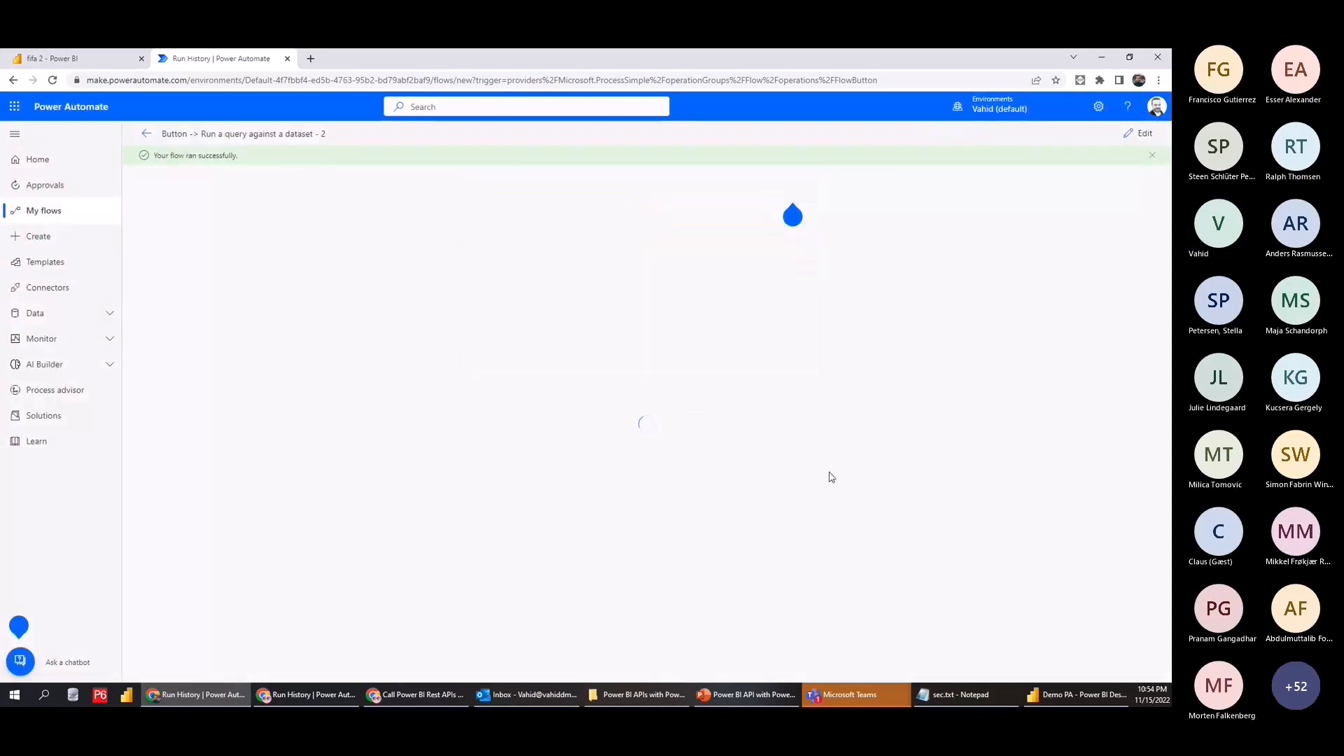
{"action": "left_click", "coordinate": [673, 262]}
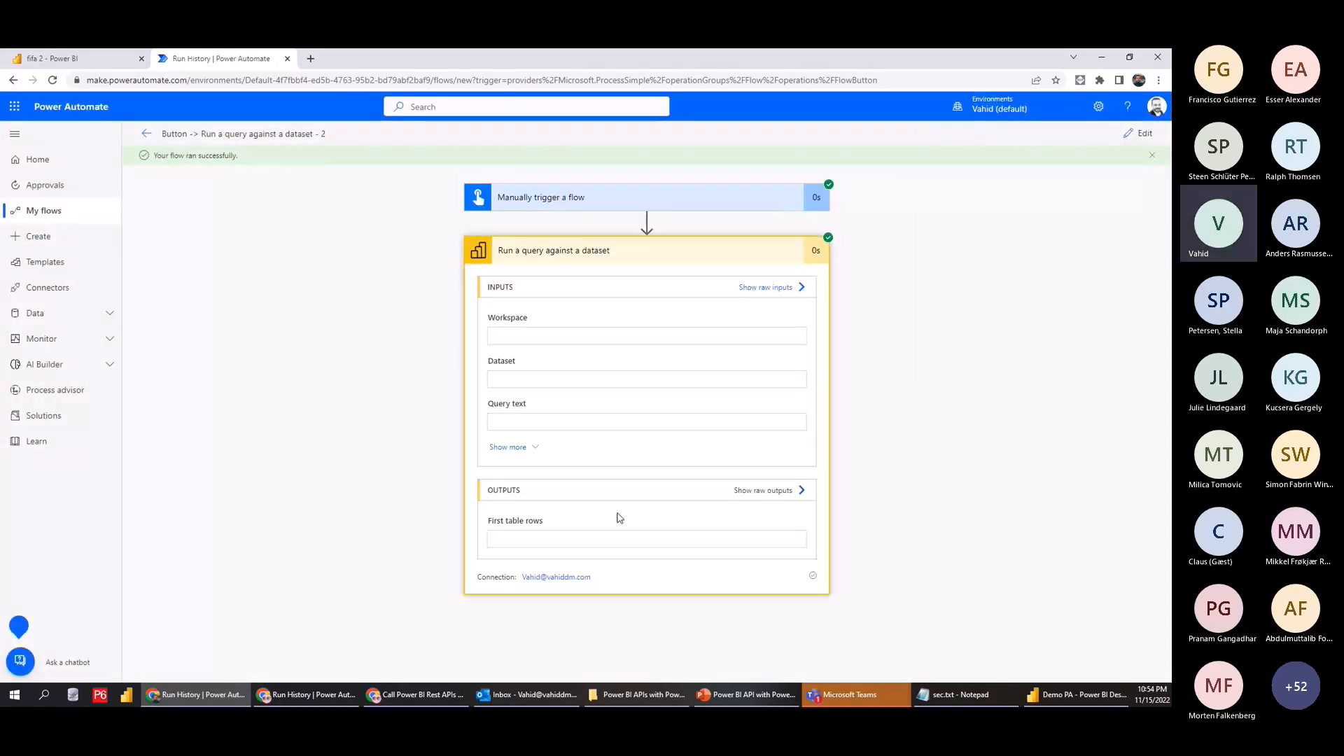
{"action": "left_click_drag", "start_coordinate": [559, 574], "coordinate": [585, 578]}
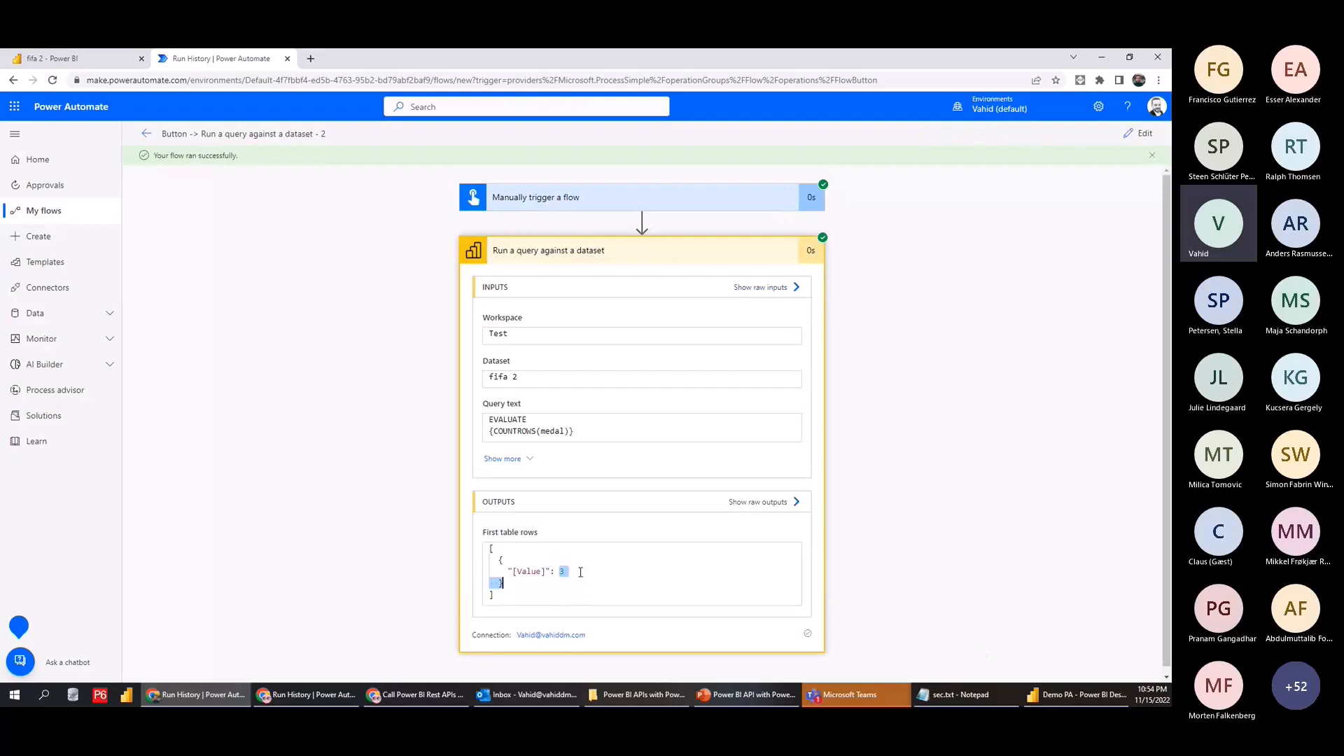
{"action": "left_click", "coordinate": [70, 58]}
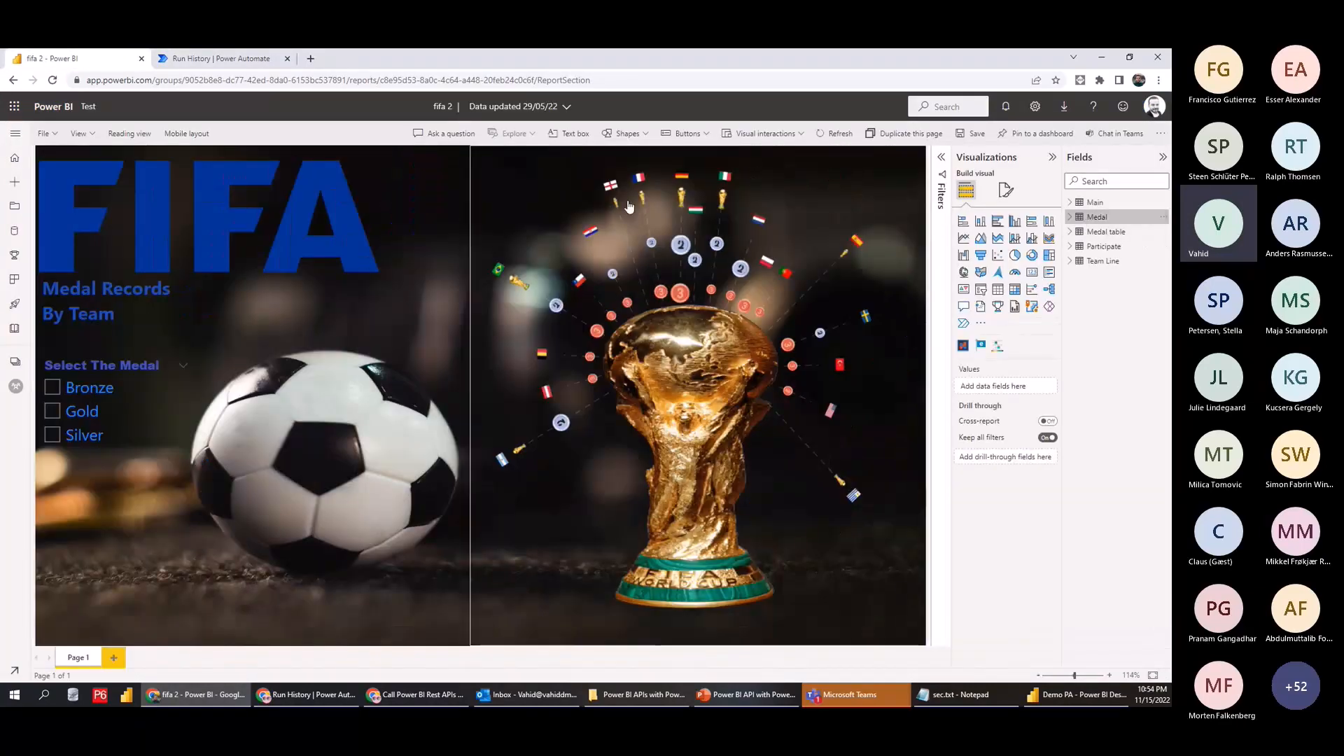
Add Page 2 with a table of Medal and Medal Name showing Bronze, Gold and Silver
{"action": "left_click", "coordinate": [114, 658]}
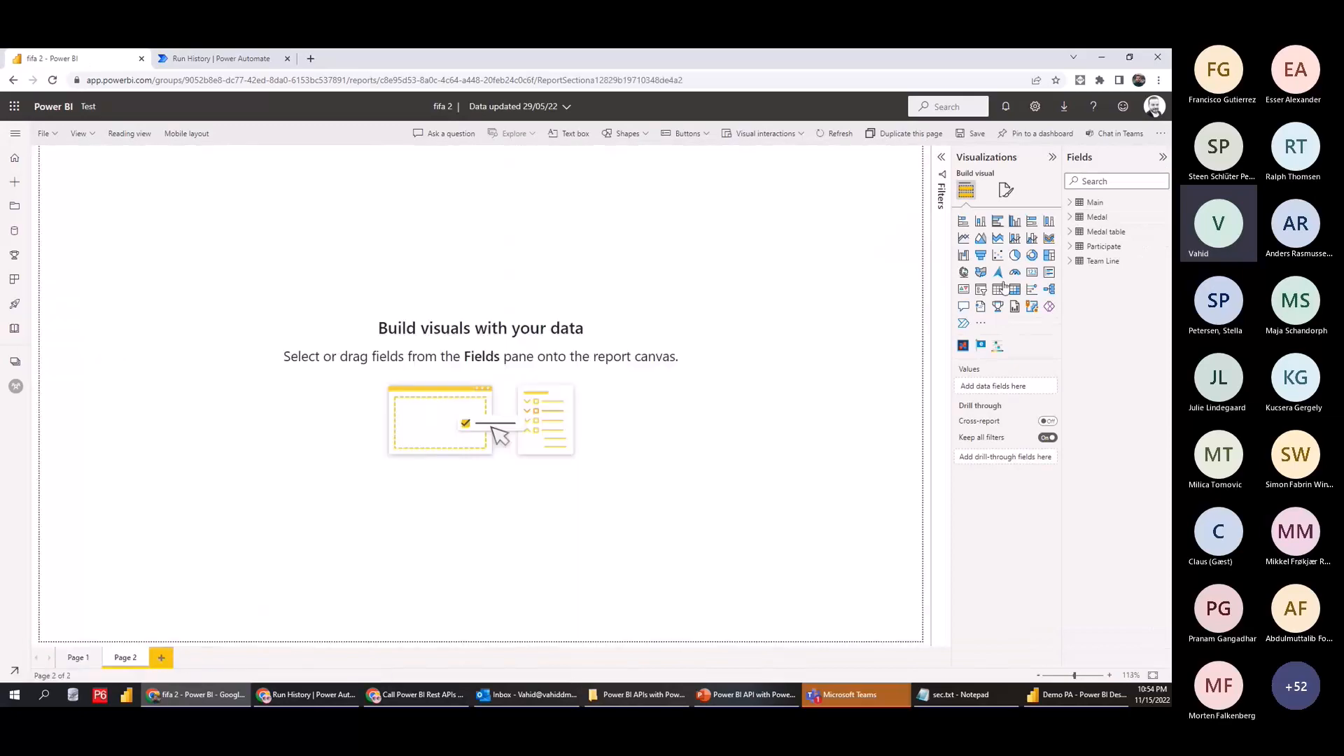
{"action": "left_click", "coordinate": [1092, 217]}
{"action": "left_click", "coordinate": [1089, 232]}
{"action": "left_click", "coordinate": [1089, 247]}
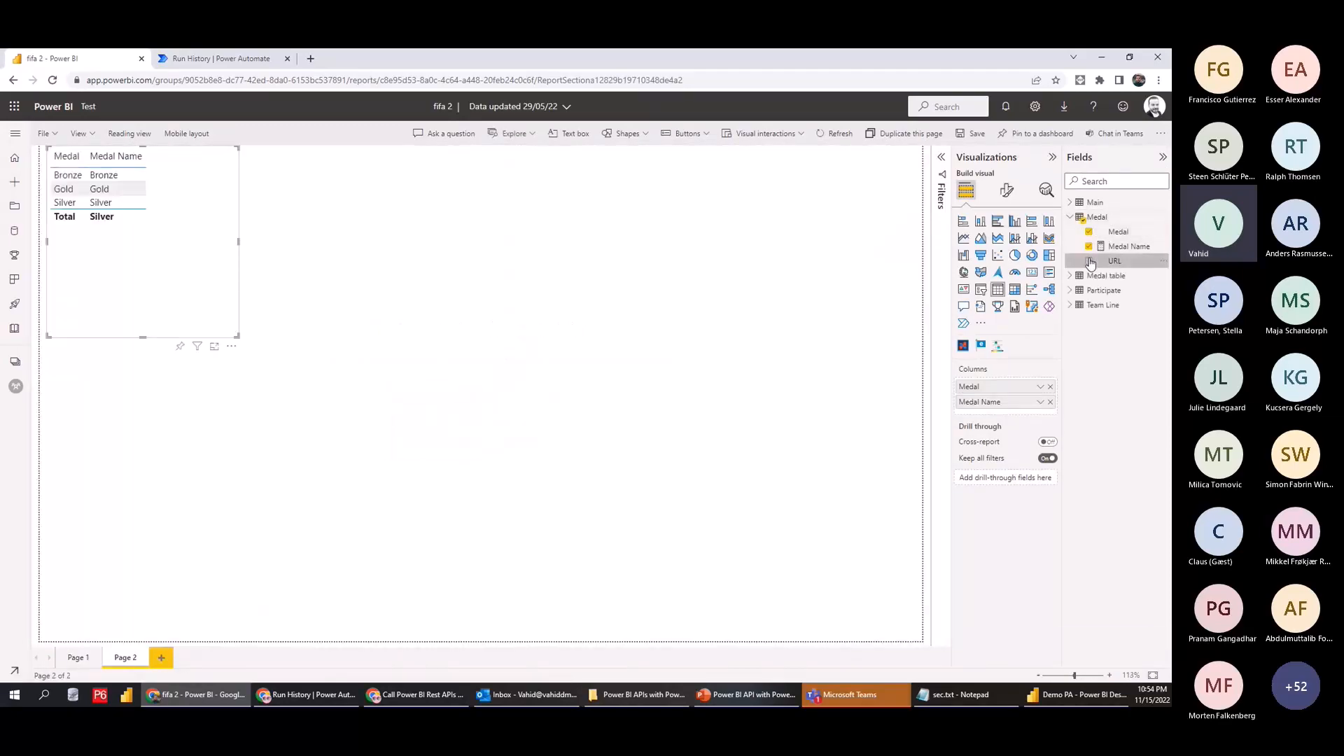
Compare the table with the flow's output, then go back to the flow run history
{"action": "left_click", "coordinate": [210, 58]}
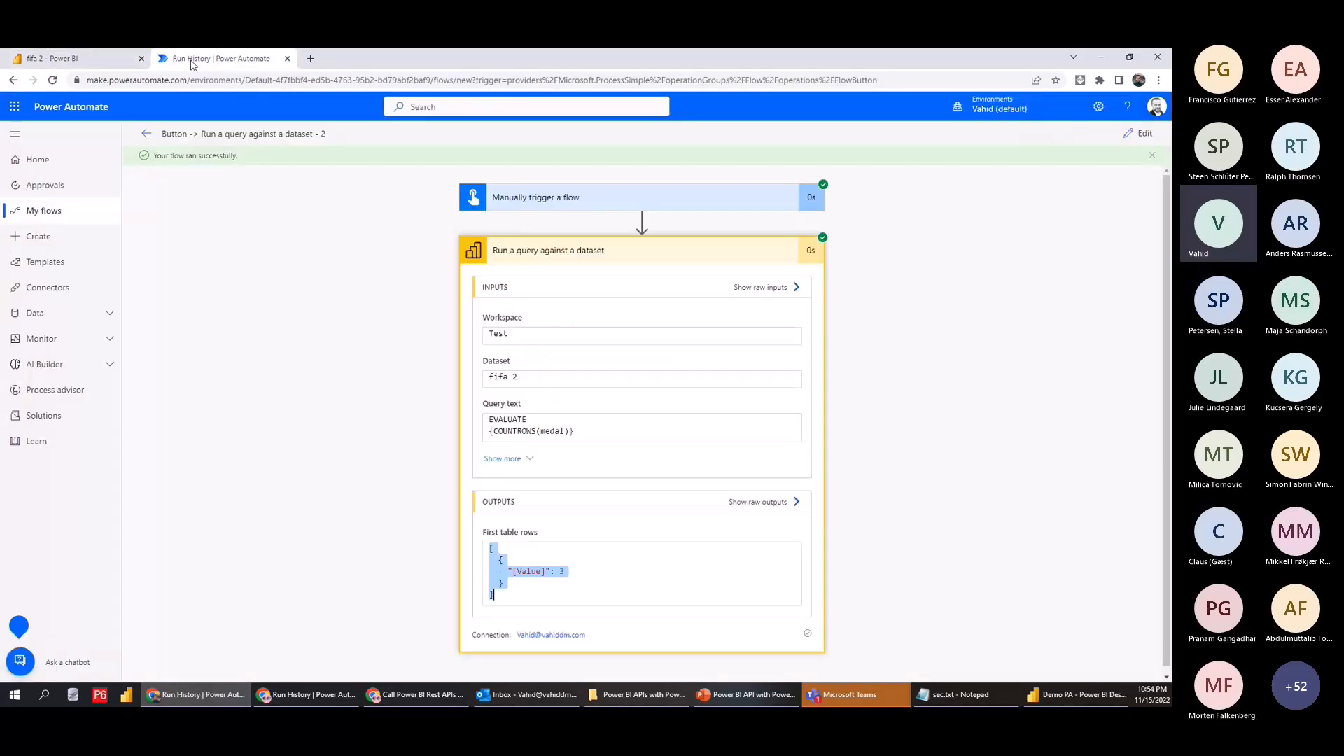
{"action": "left_click", "coordinate": [105, 60]}
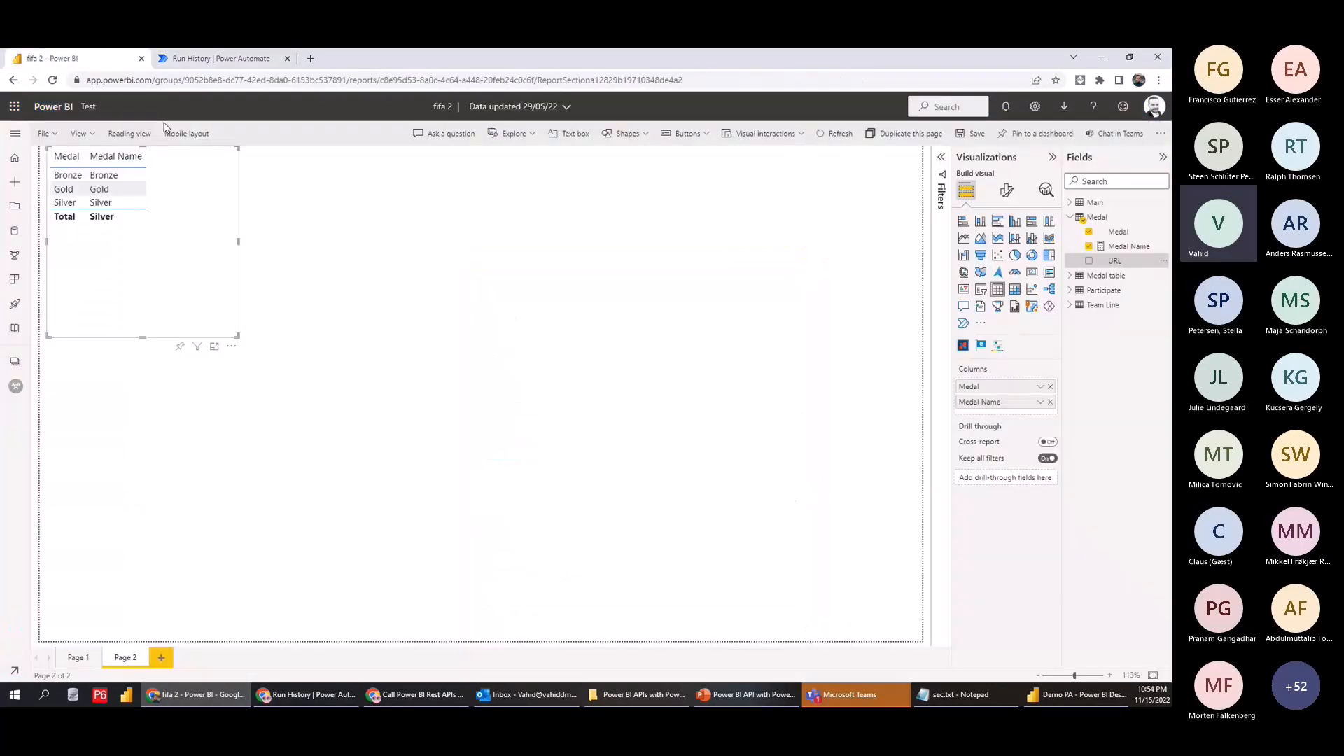
{"action": "left_click", "coordinate": [549, 390]}
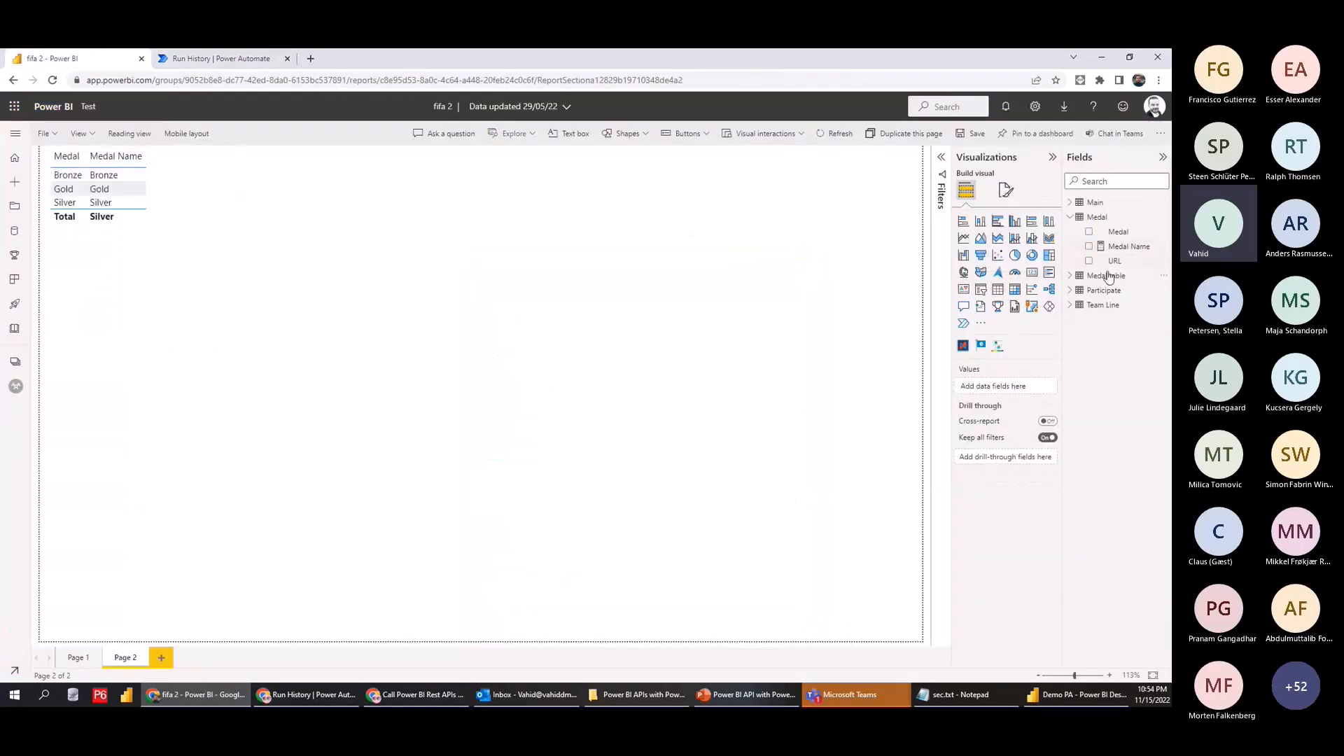
{"action": "left_click", "coordinate": [1070, 276]}
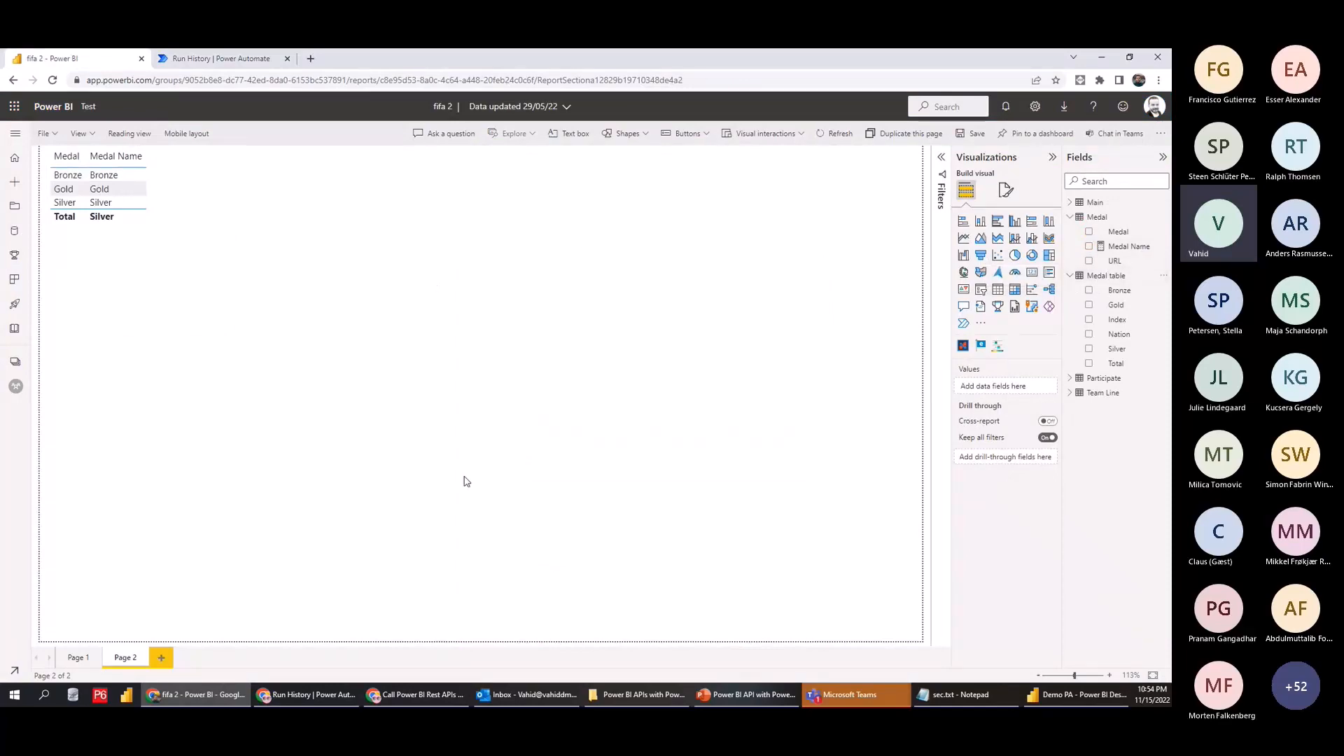
{"action": "left_click", "coordinate": [1077, 695]}
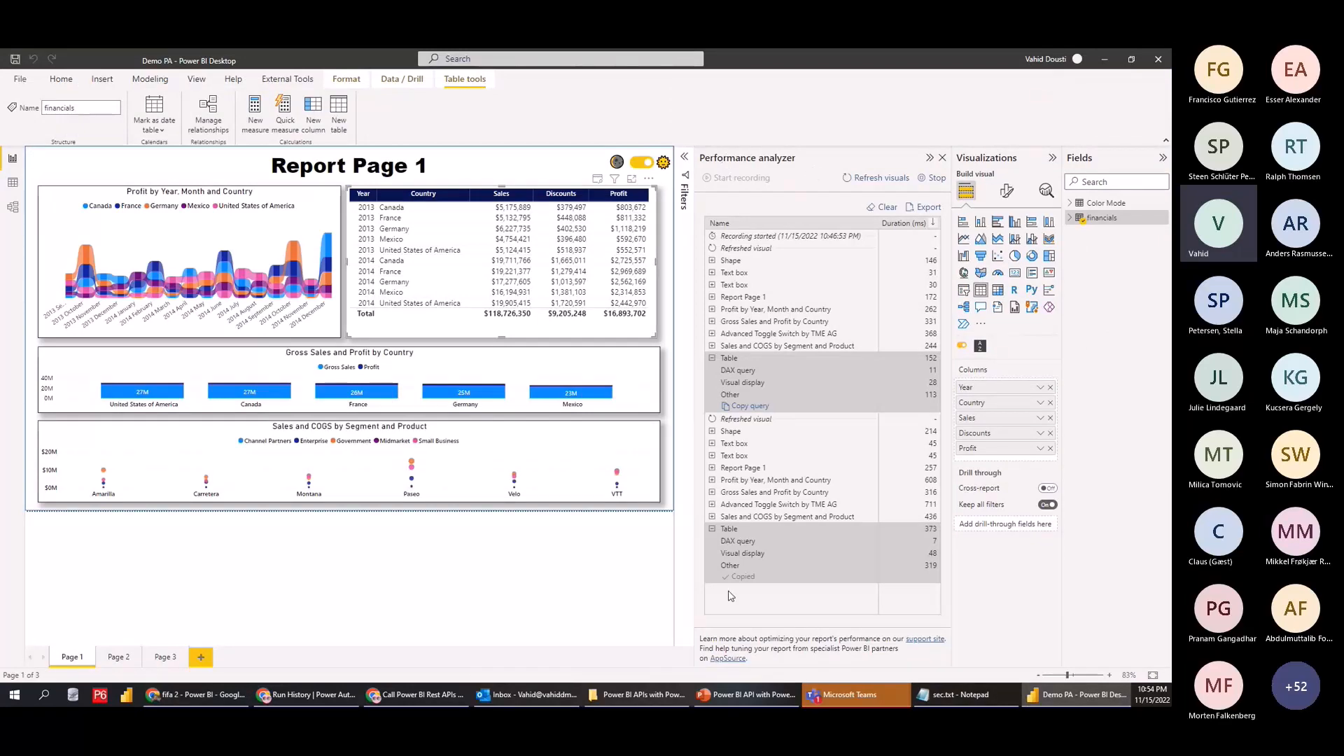
{"action": "left_click", "coordinate": [1105, 58]}
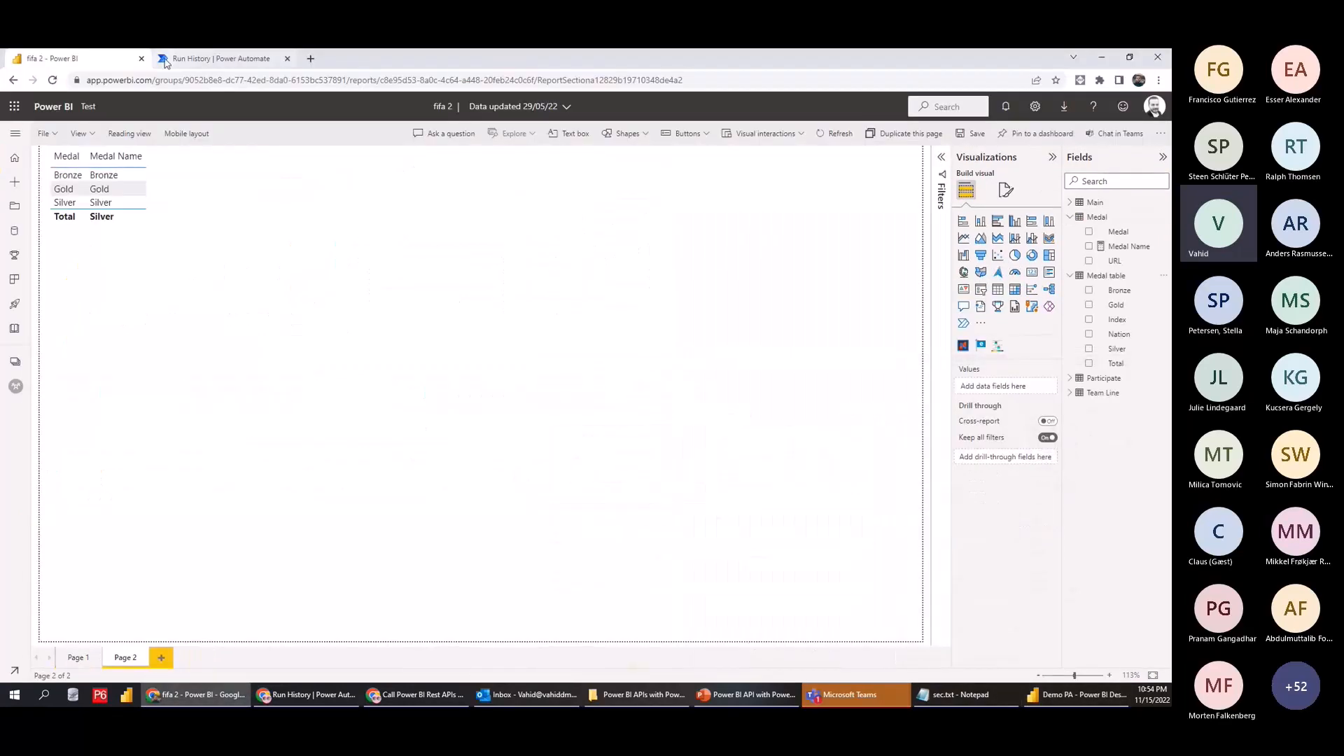
{"action": "left_click", "coordinate": [221, 59]}
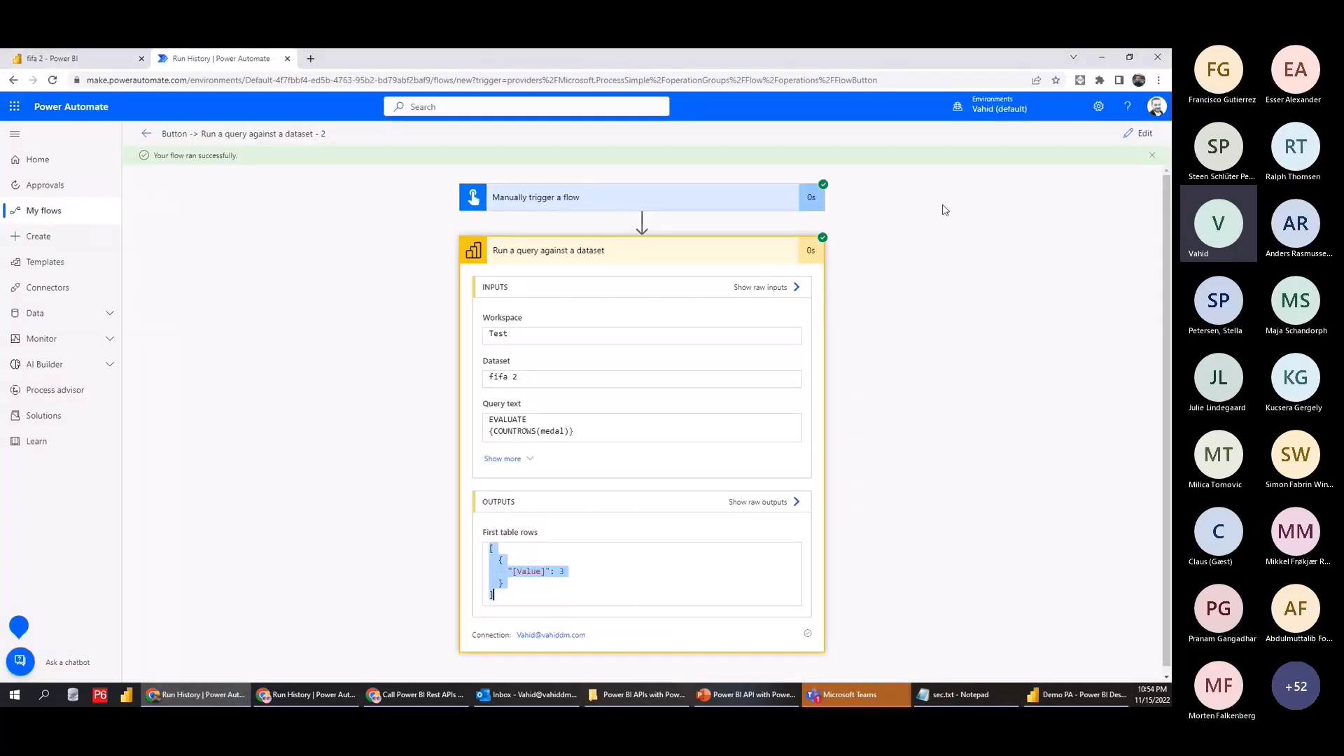
Dismiss the run success banner, reopen the flow for editing, and bring up Power BI Desktop
{"action": "left_click", "coordinate": [1156, 161]}
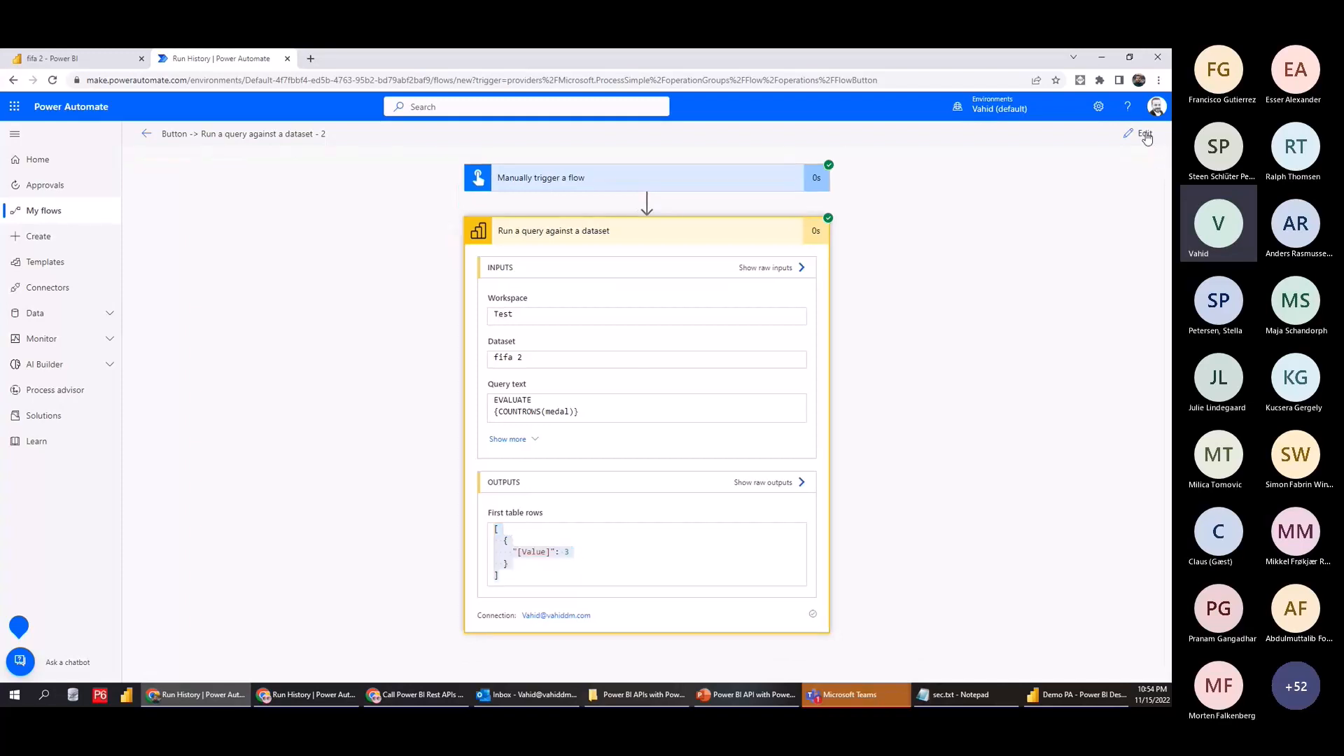
{"action": "left_click", "coordinate": [1141, 133]}
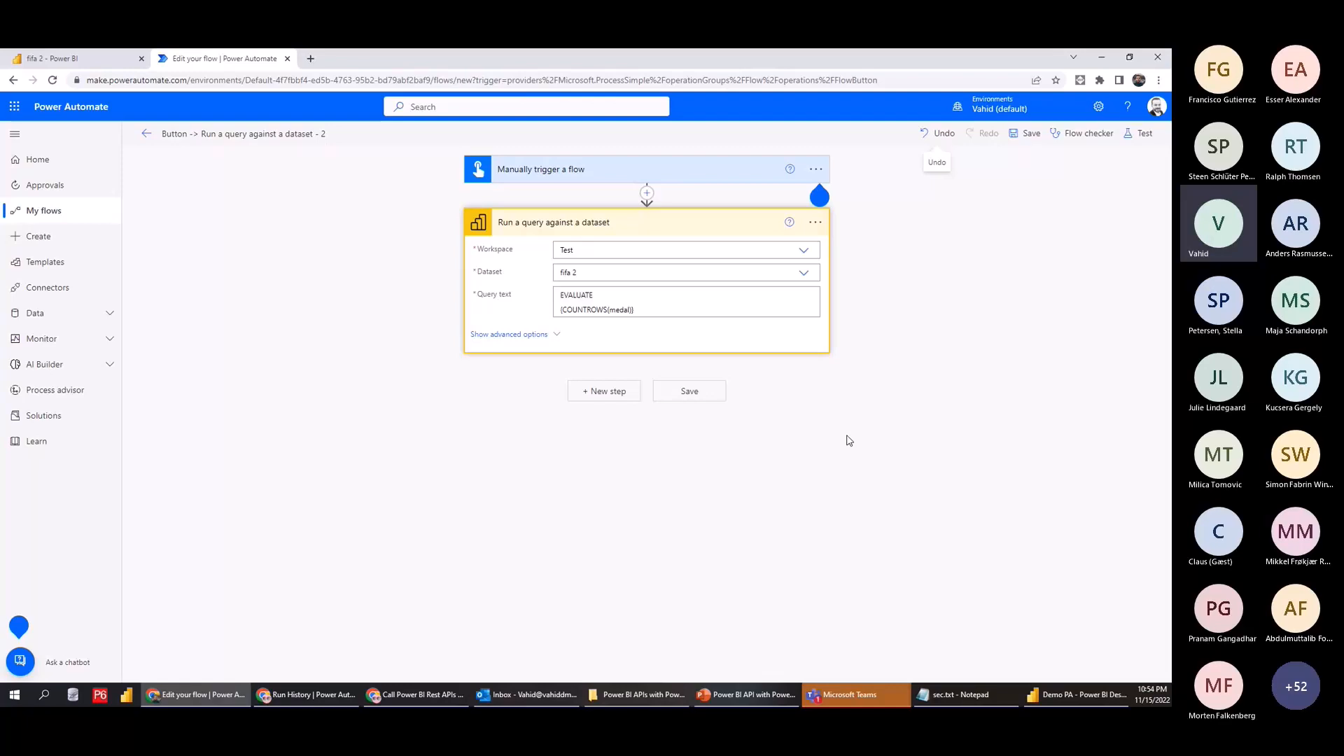
{"action": "left_click", "coordinate": [1077, 695]}
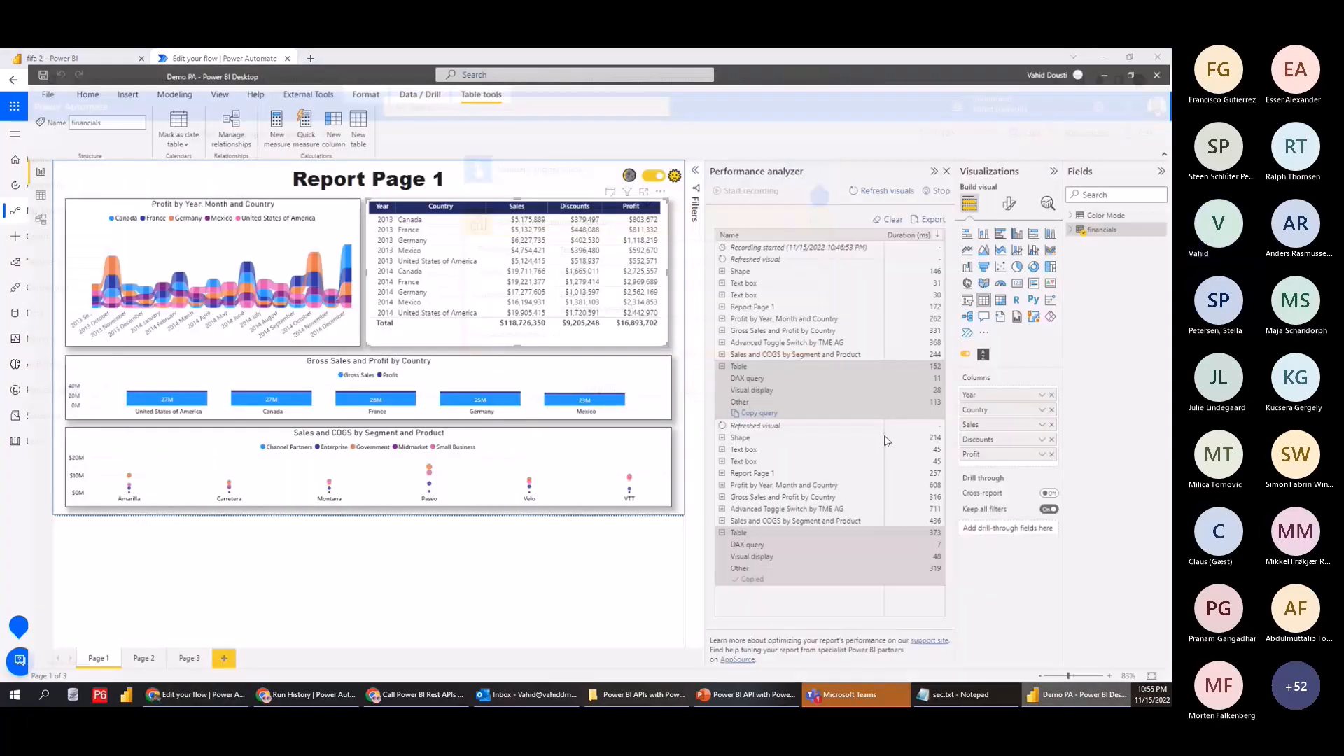
Sign out of Power BI Desktop and sign back in with the work account's e-mail
{"action": "left_click", "coordinate": [1029, 60]}
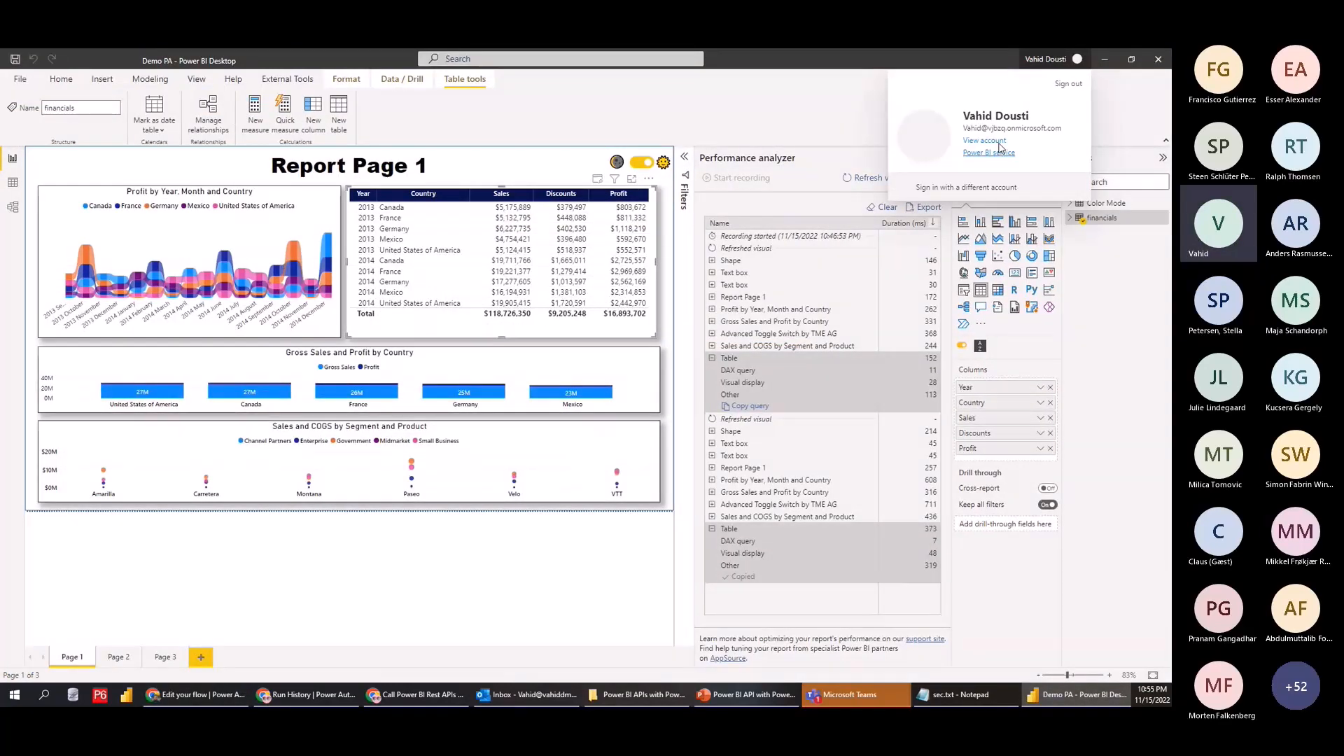
{"action": "left_click", "coordinate": [1069, 83]}
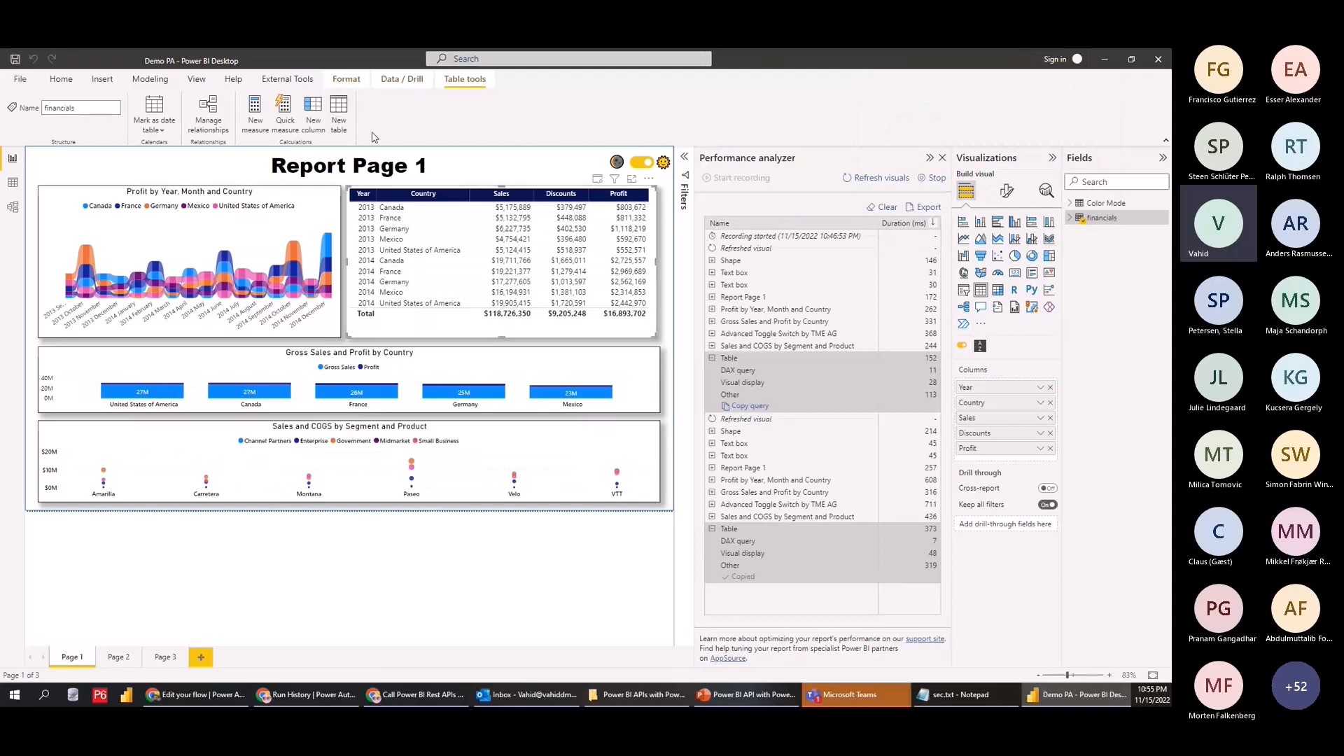
{"action": "left_click", "coordinate": [1058, 60]}
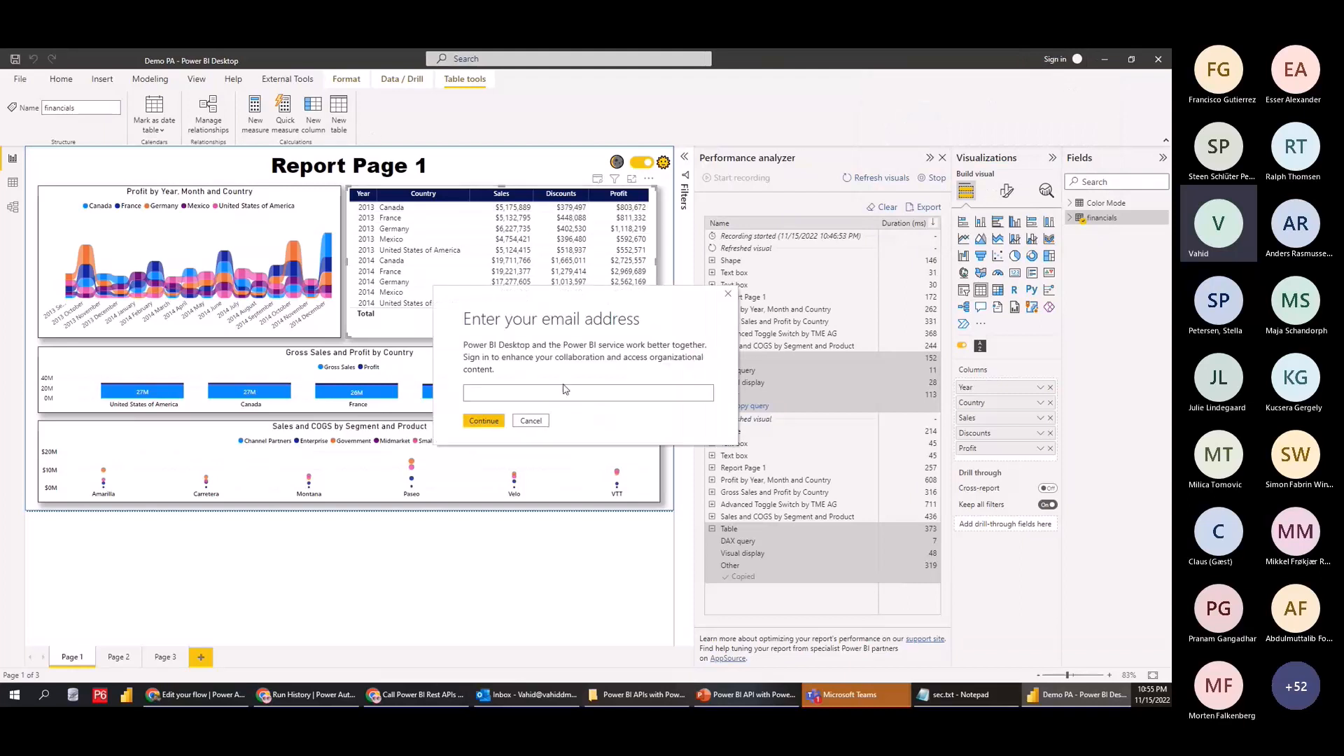
{"action": "key", "text": "Return"}
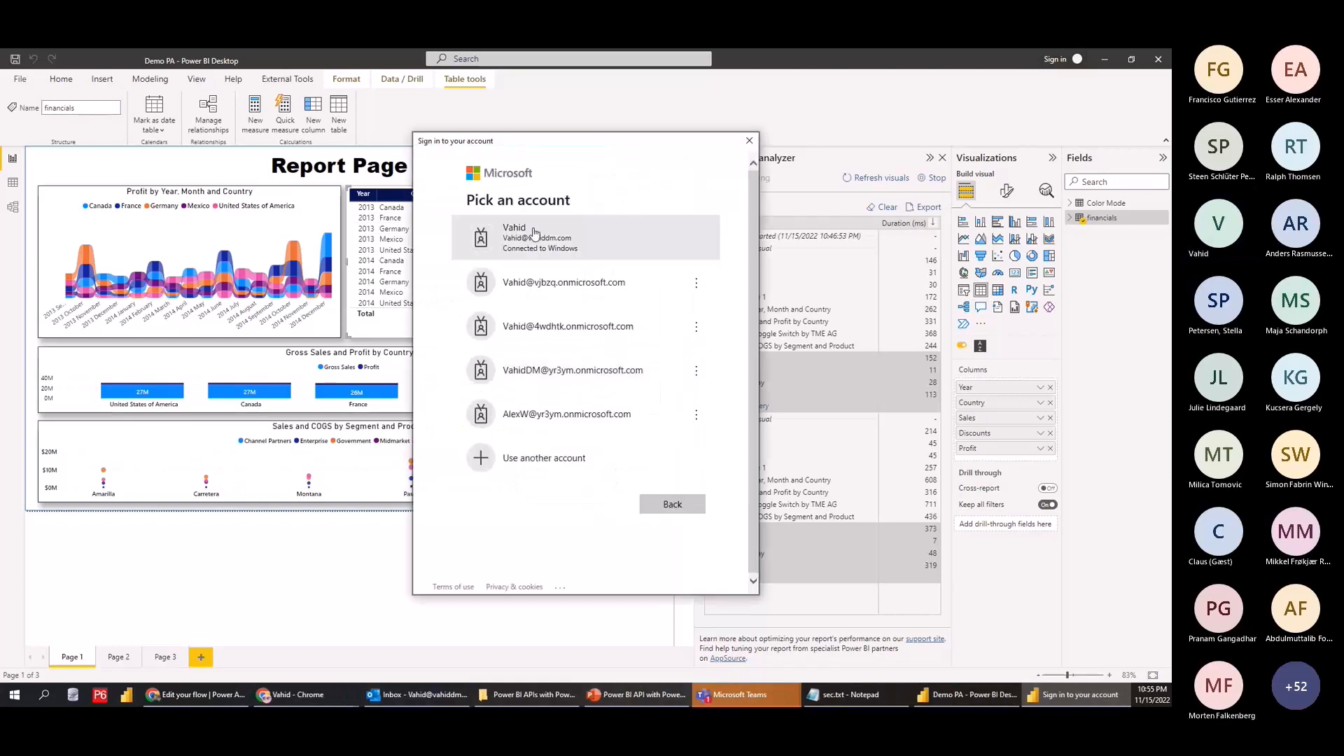
{"action": "left_click", "coordinate": [540, 238]}
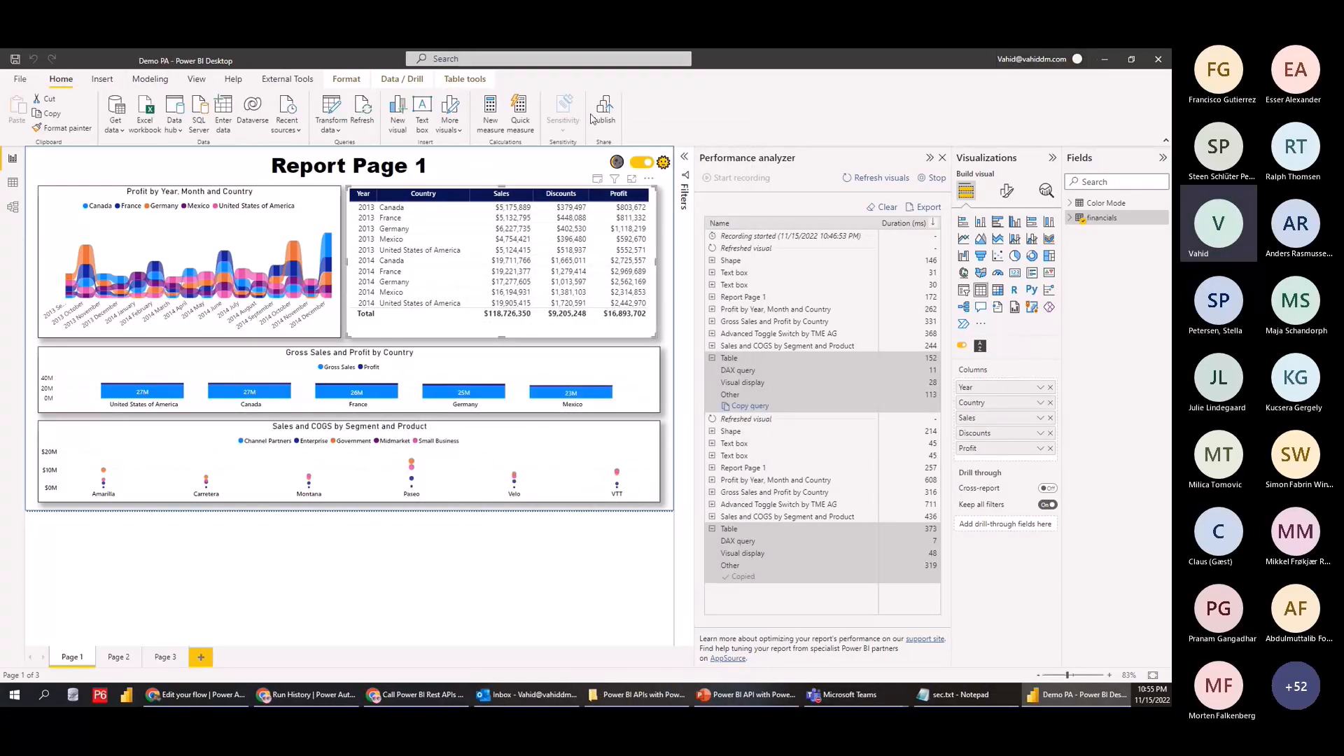
Publish Demo PA.pbix to the Test workspace and reopen the flow's Dataset list
{"action": "left_click", "coordinate": [620, 118]}
{"action": "left_click", "coordinate": [465, 376]}
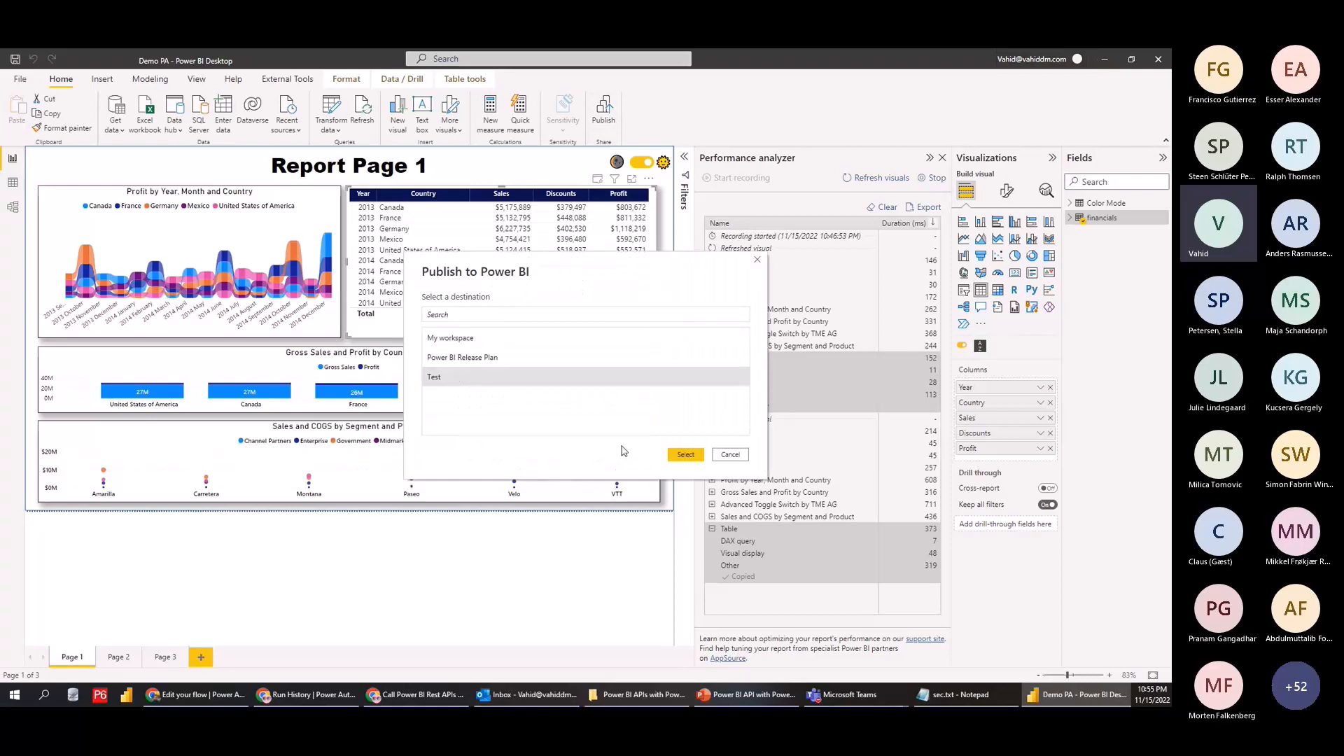
{"action": "left_click", "coordinate": [677, 459]}
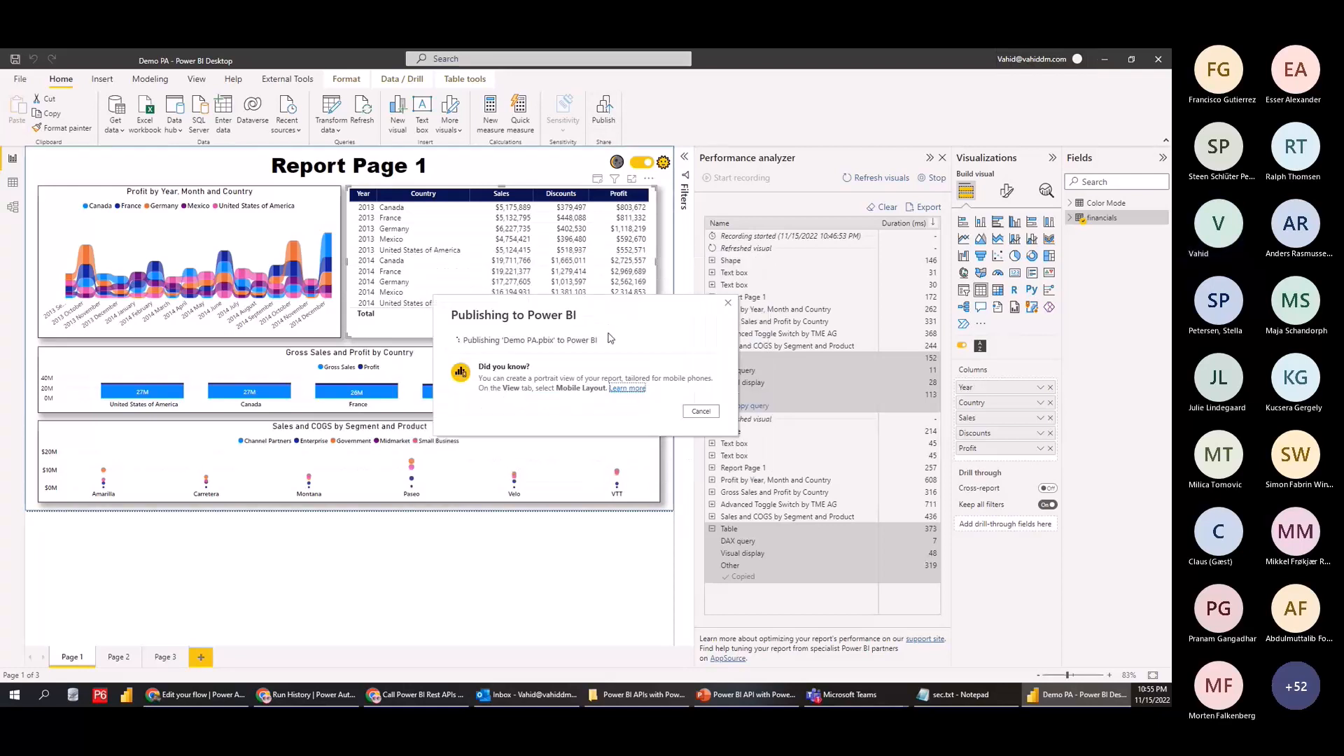
{"action": "left_click", "coordinate": [701, 448]}
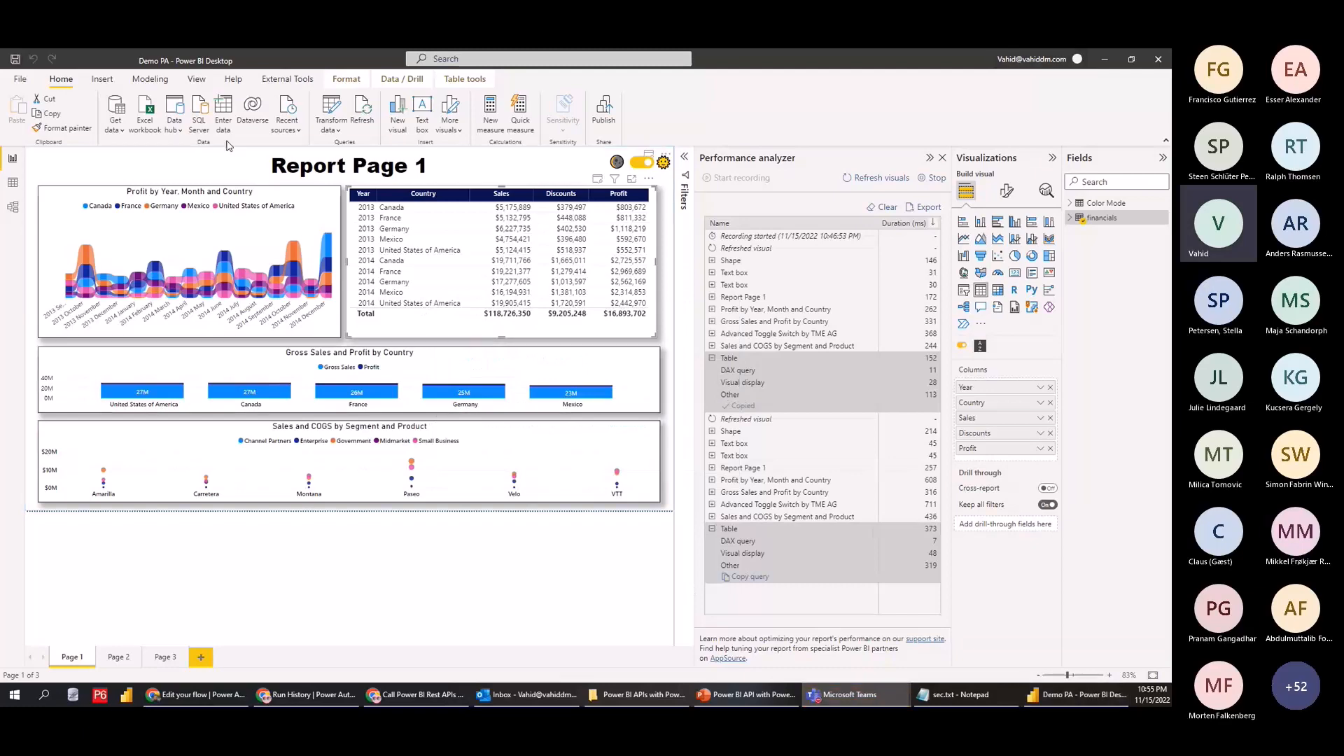
{"action": "left_click", "coordinate": [196, 694]}
{"action": "left_click", "coordinate": [740, 269]}
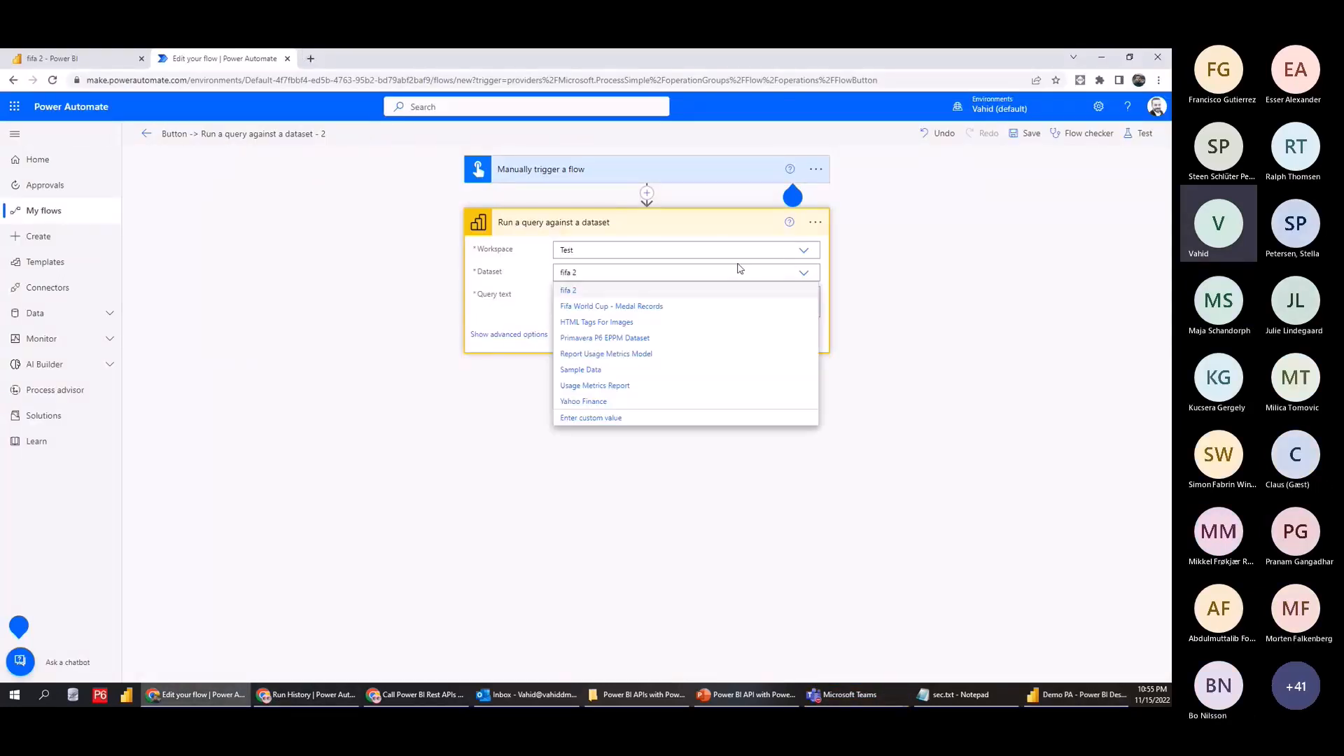
Start a new blank flow and add the Power BI 'Run a query against a dataset' action
{"action": "left_click", "coordinate": [406, 319]}
{"action": "left_click", "coordinate": [54, 82]}
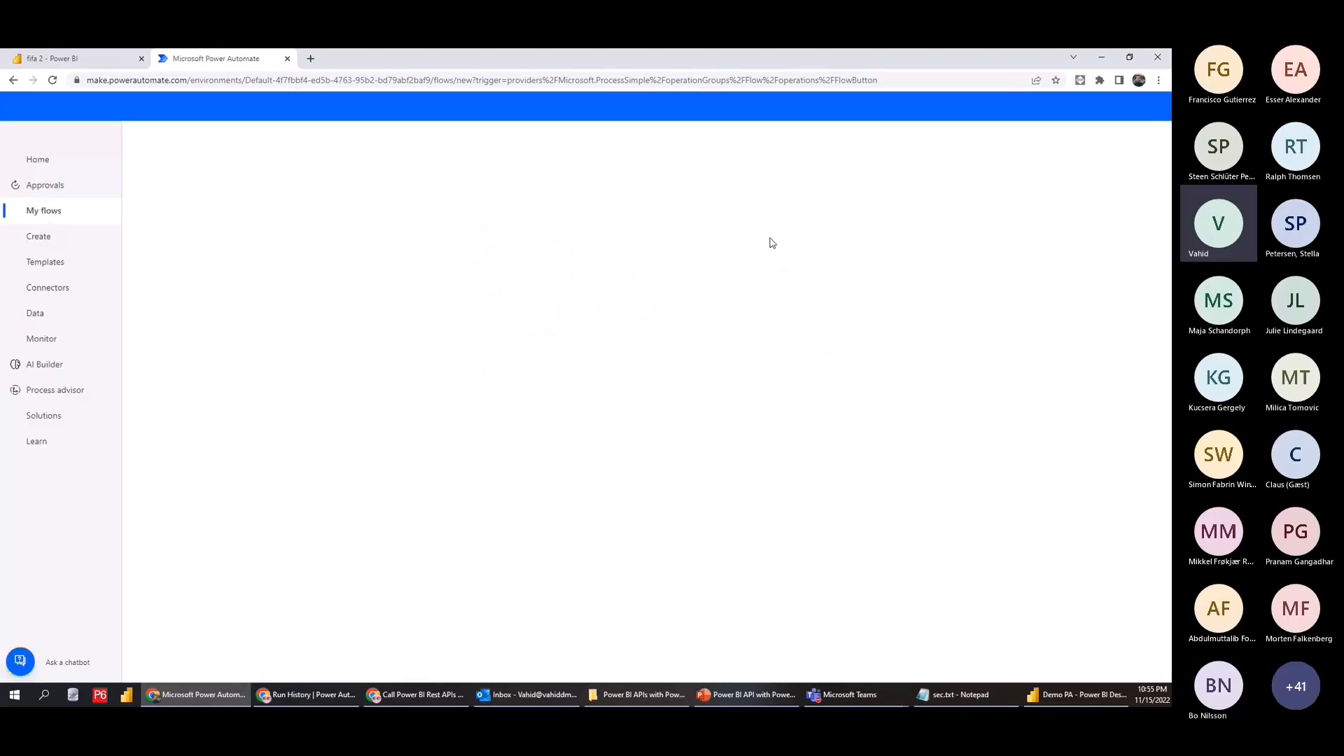
{"action": "left_click", "coordinate": [619, 224]}
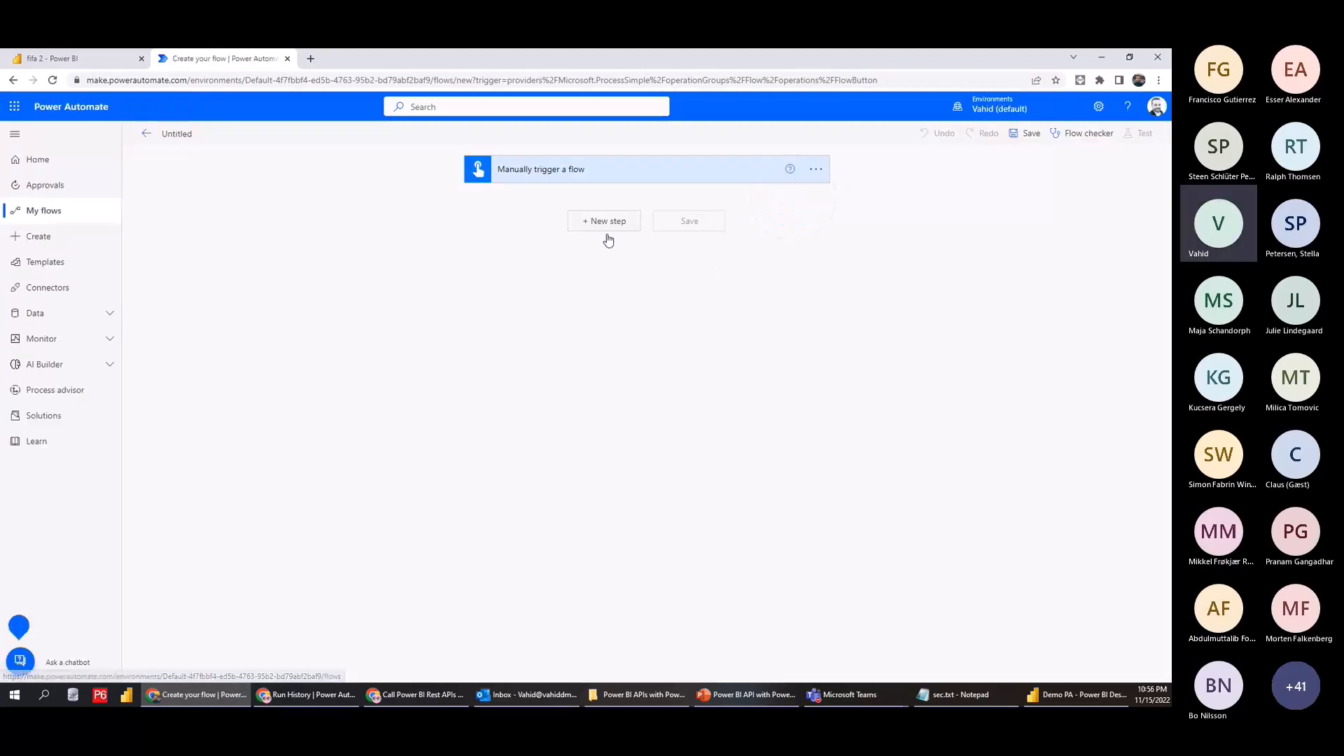
{"action": "type", "text": "powe"}
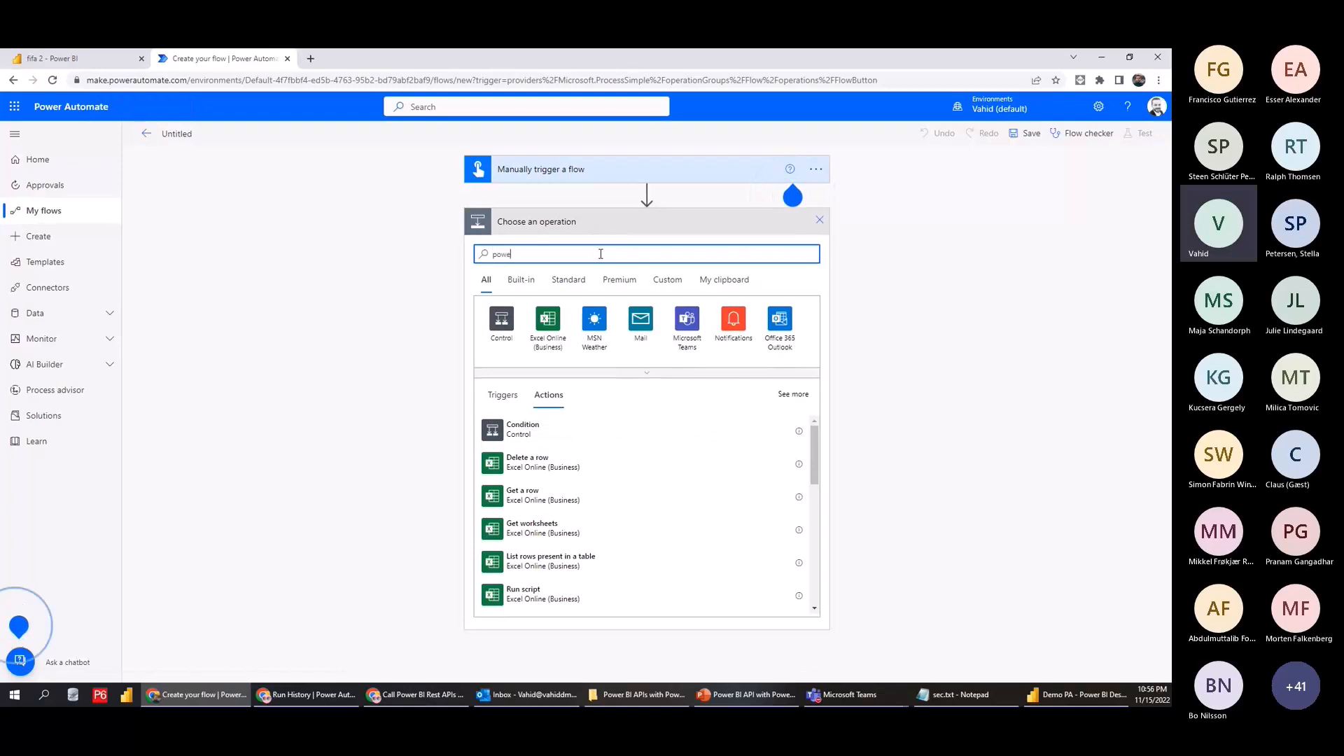
{"action": "type", "text": "r bi"}
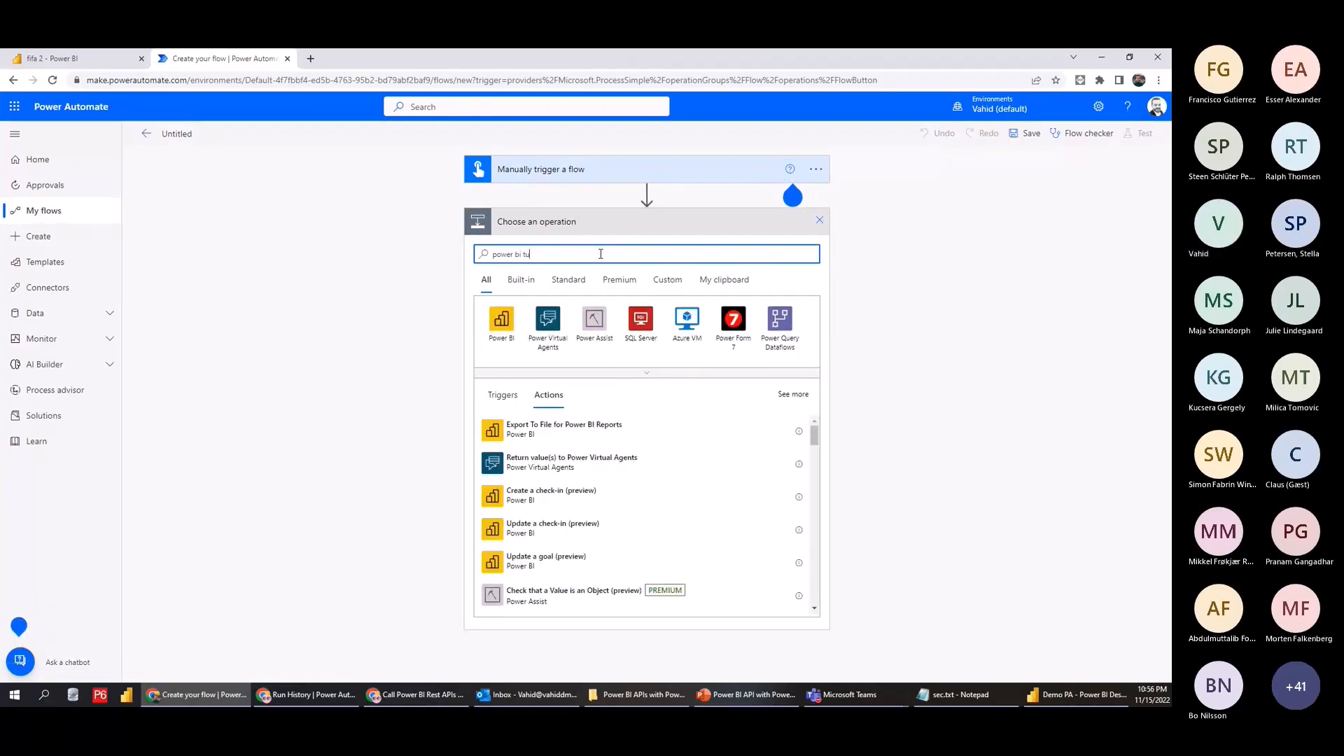
{"action": "type", "text": " run"}
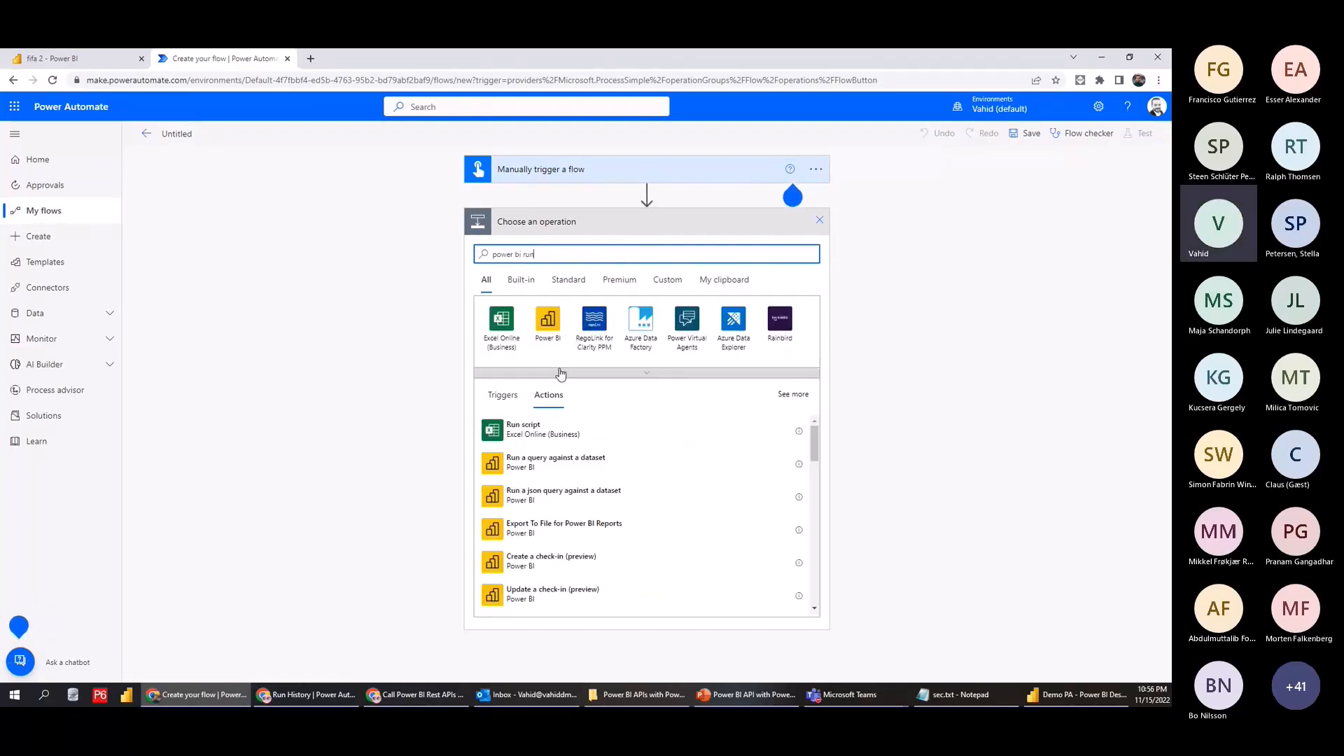
{"action": "left_click", "coordinate": [555, 462]}
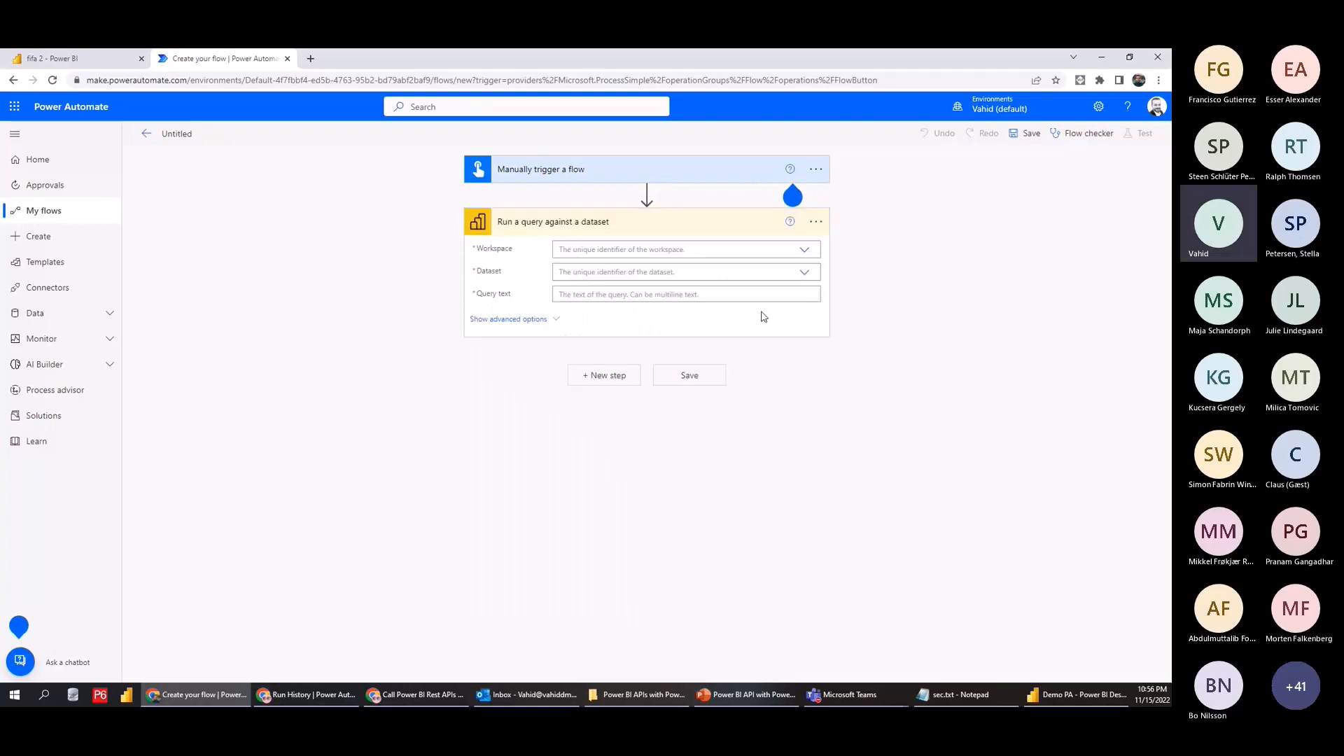
Point the action at the Test workspace and Demo PA dataset, and paste the DAX query
{"action": "left_click", "coordinate": [805, 252]}
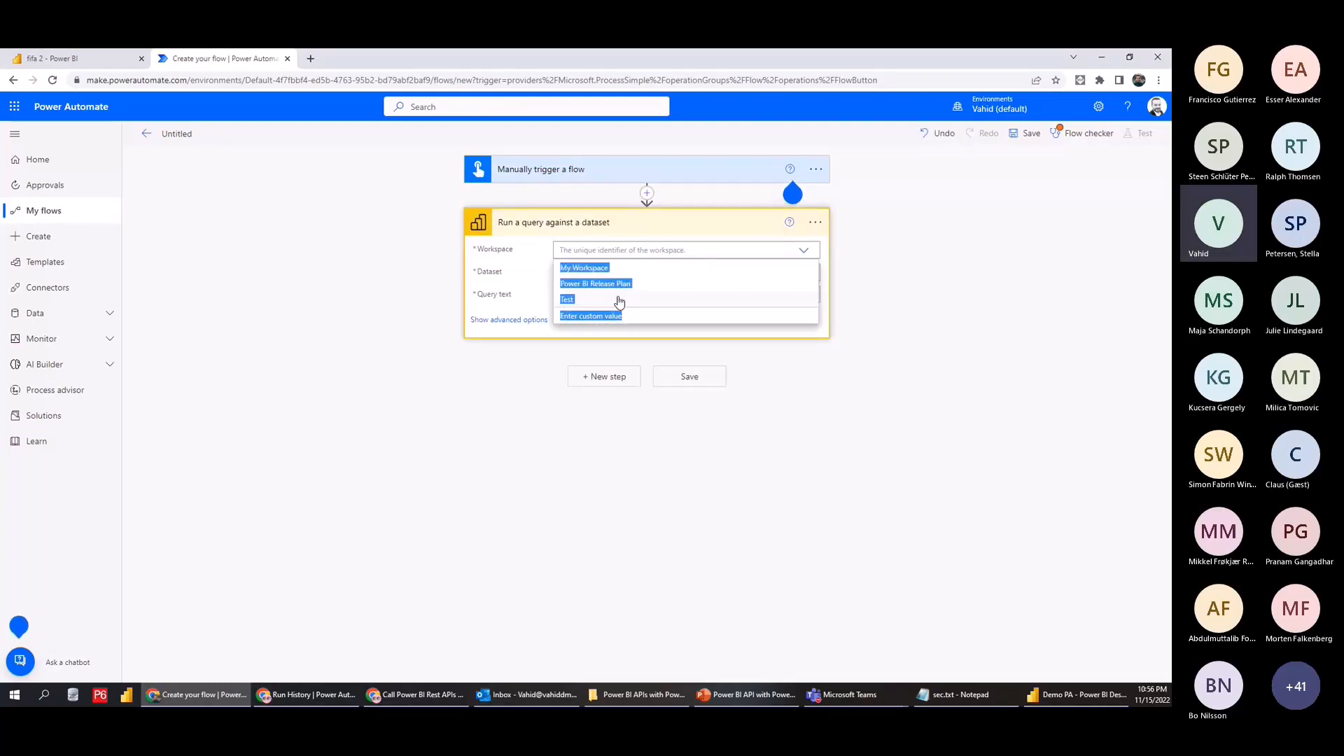
{"action": "left_click", "coordinate": [594, 298]}
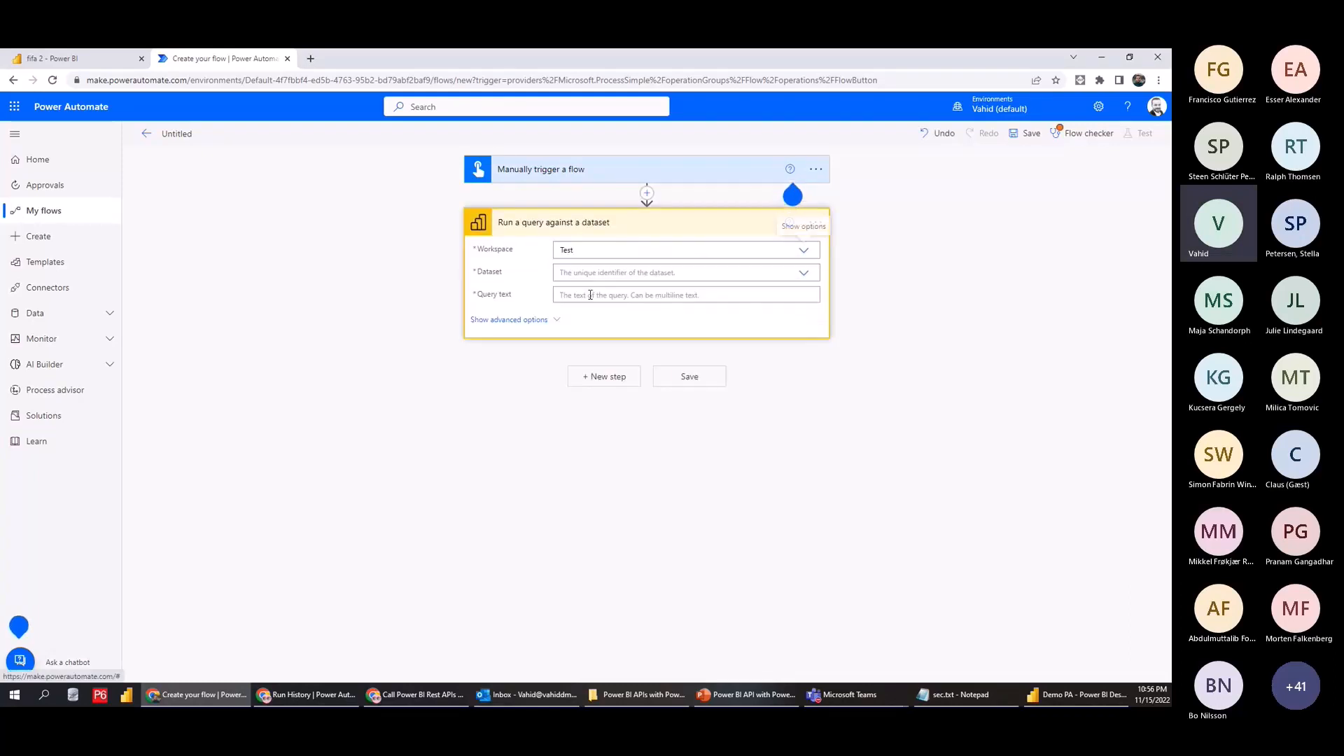
{"action": "left_click", "coordinate": [774, 273]}
{"action": "left_click", "coordinate": [575, 290]}
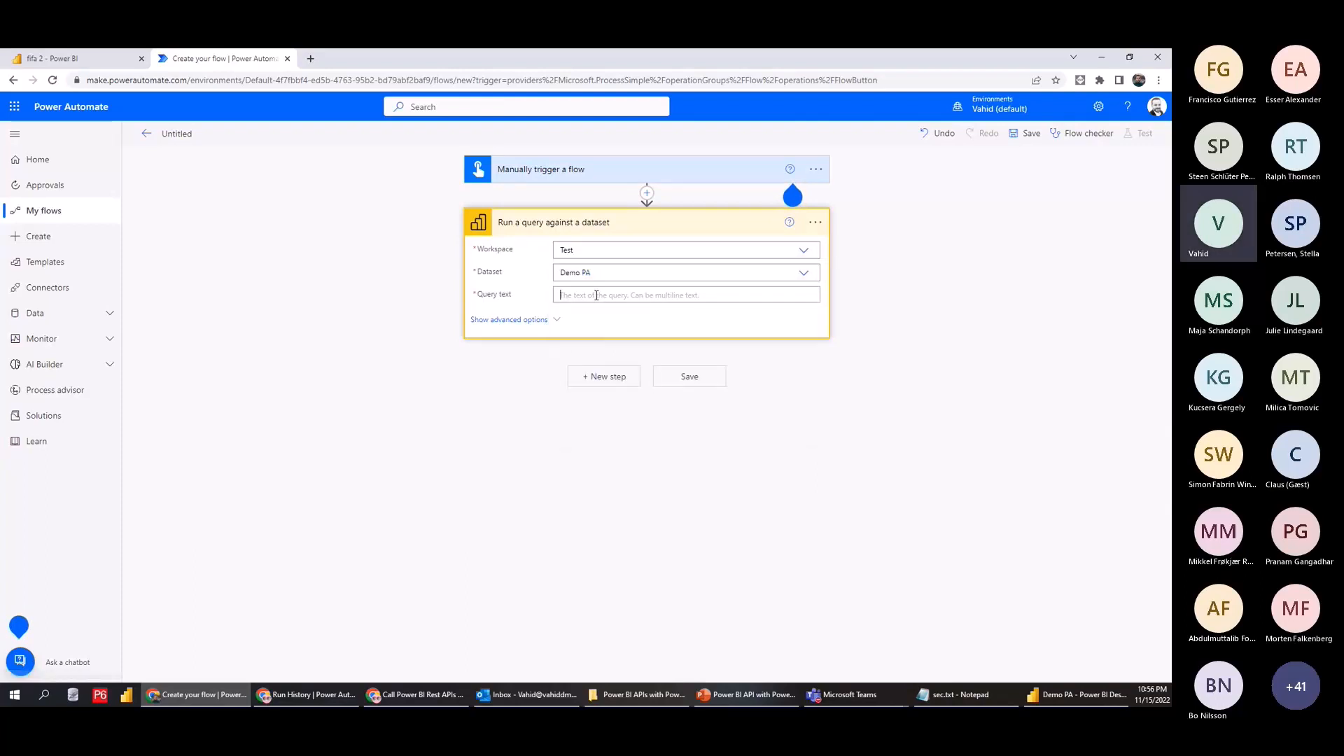
{"action": "left_click", "coordinate": [594, 294]}
{"action": "key", "text": "ctrl+v"}
Save and manually test-run the flow, confirming it returns Visual_Background #FFFFFF and Font_Color #000000
{"action": "left_click", "coordinate": [1024, 133]}
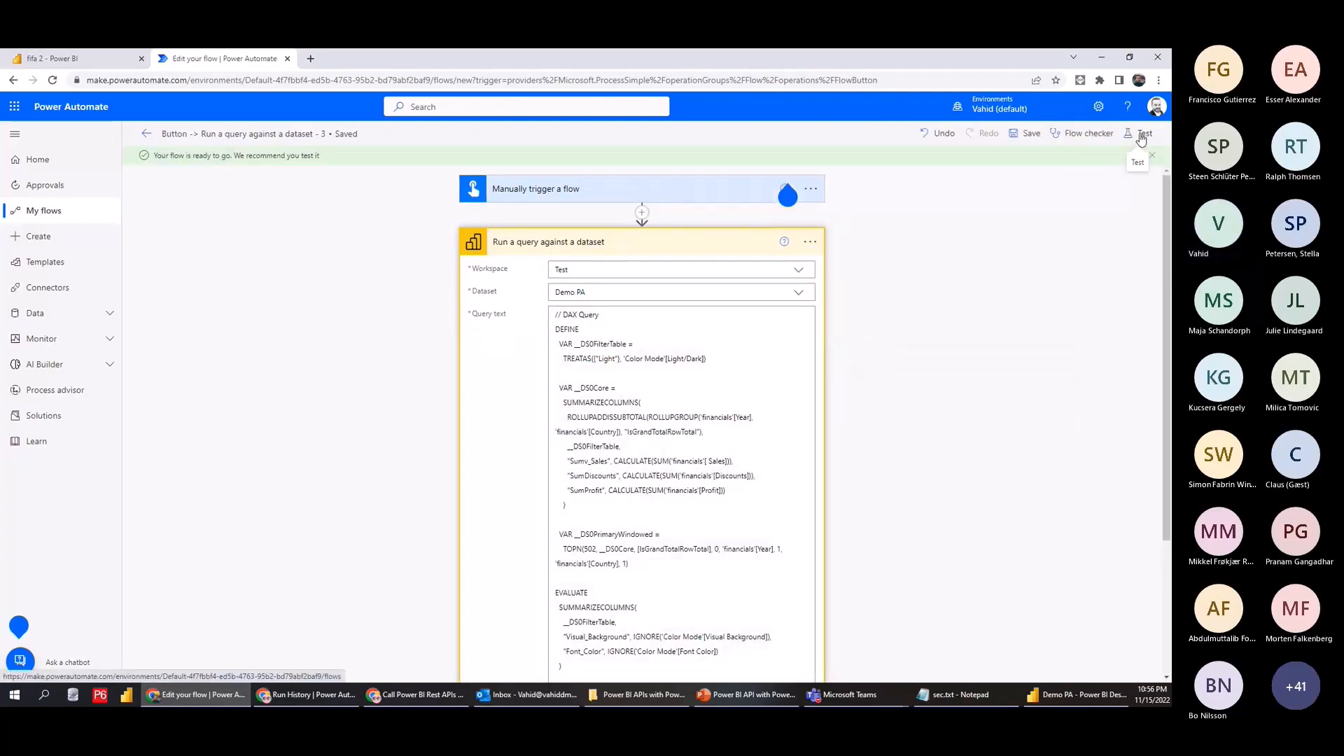
{"action": "left_click", "coordinate": [1140, 133]}
{"action": "left_click", "coordinate": [1000, 175]}
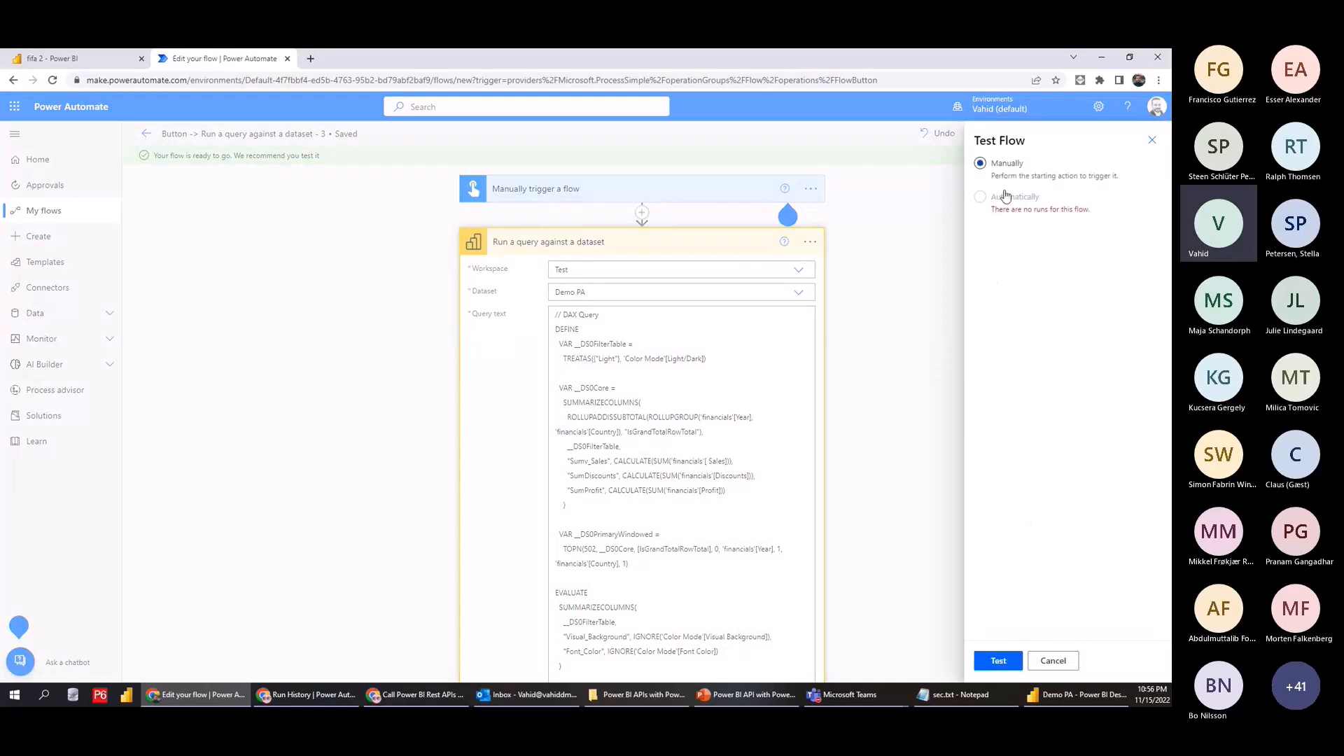
{"action": "left_click", "coordinate": [999, 661]}
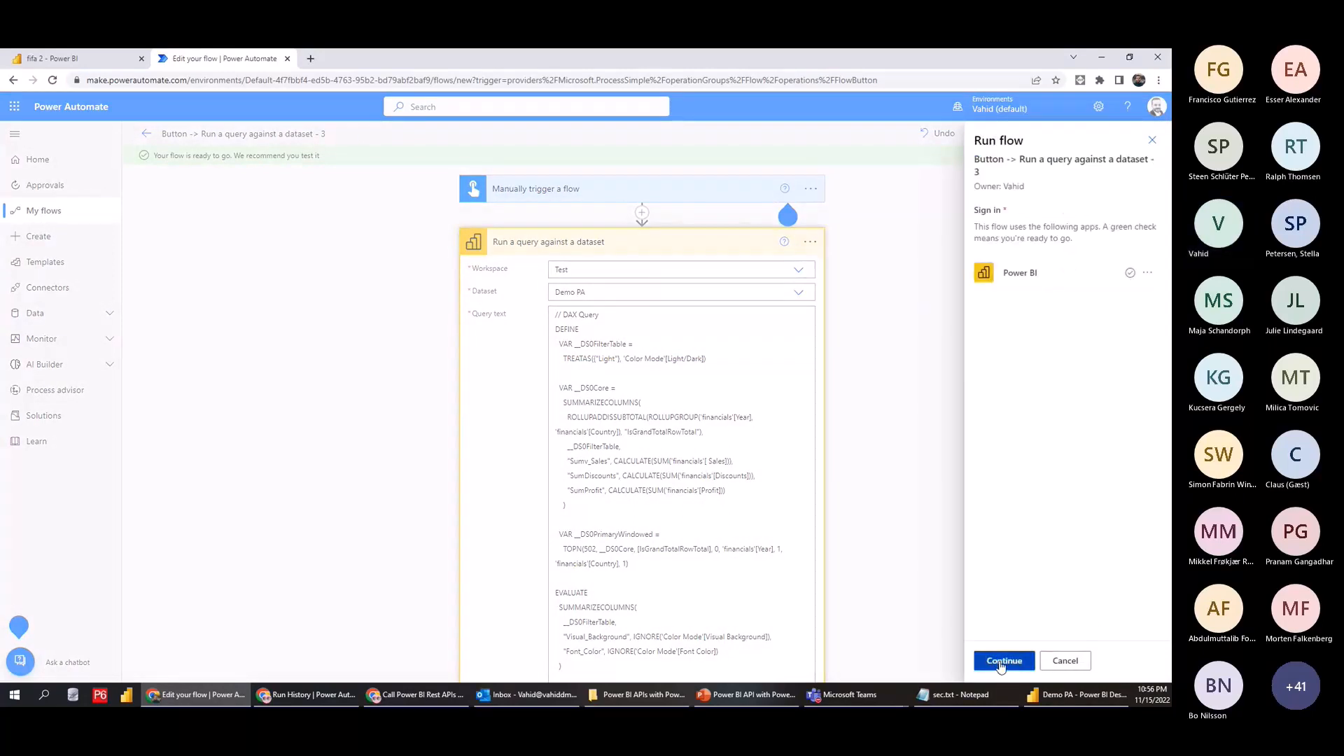
{"action": "left_click", "coordinate": [1001, 661]}
{"action": "left_click", "coordinate": [997, 661]}
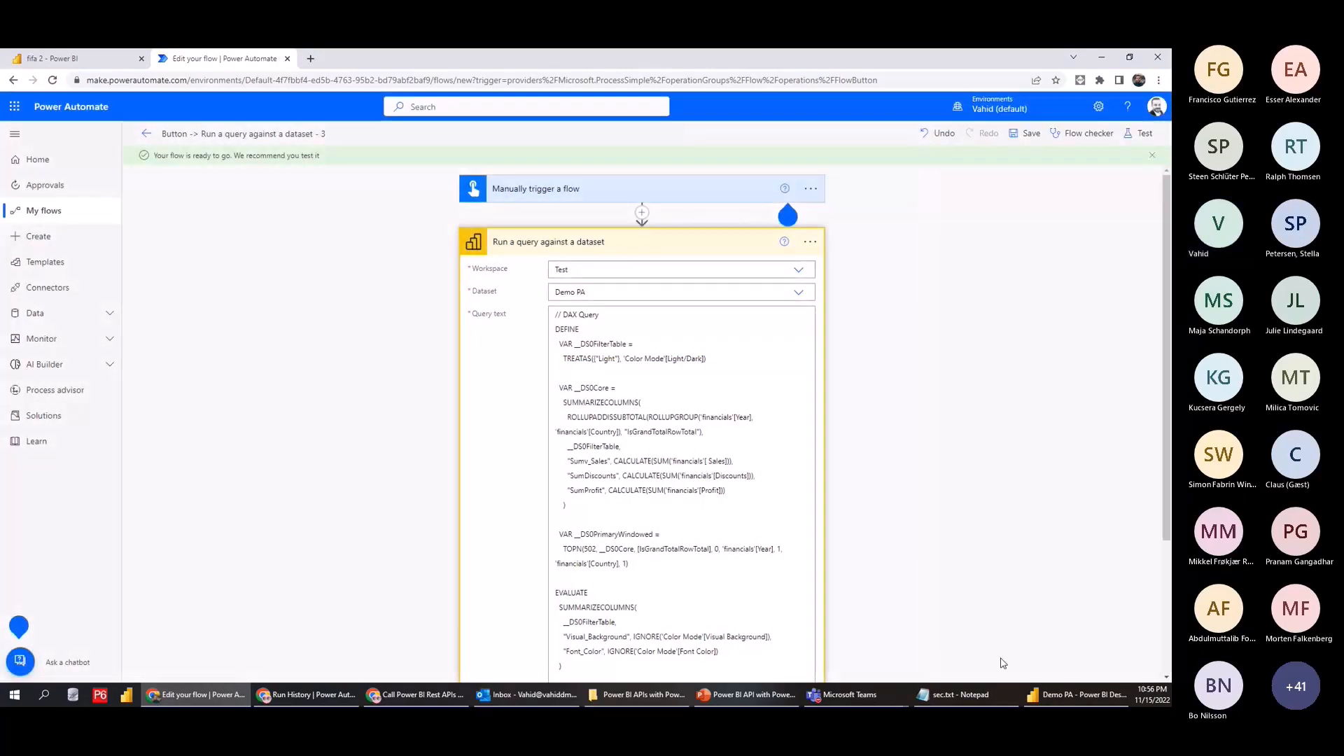
{"action": "left_click", "coordinate": [794, 253]}
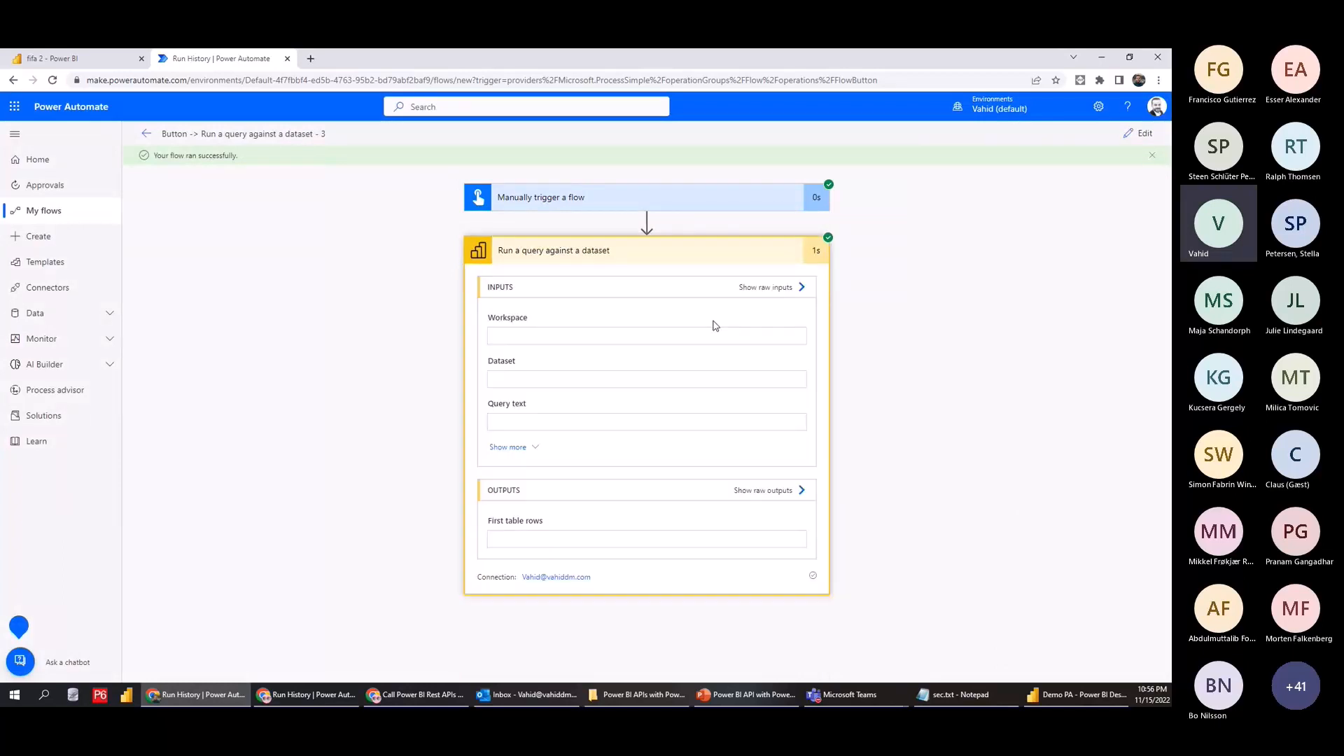
{"action": "scroll", "coordinate": [852, 426], "scroll_direction": "down", "scroll_amount": 1}
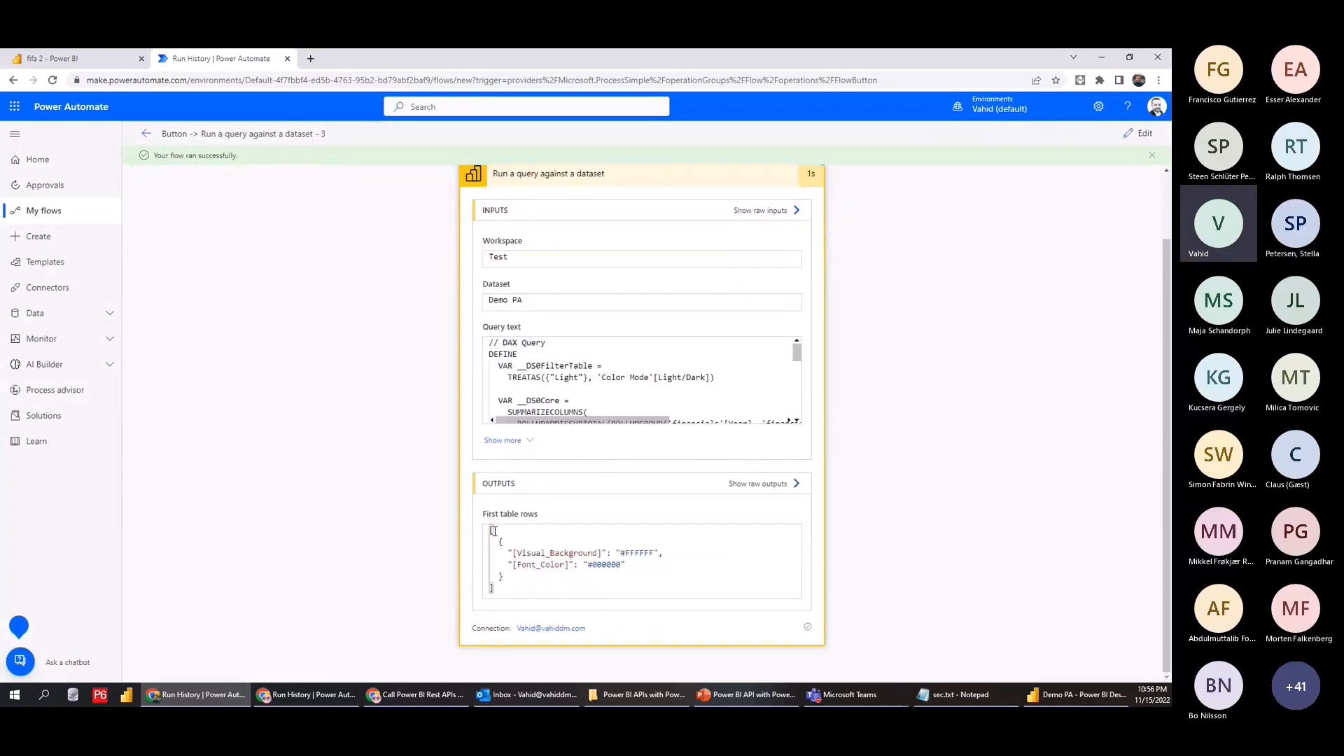
{"action": "left_click", "coordinate": [1139, 133]}
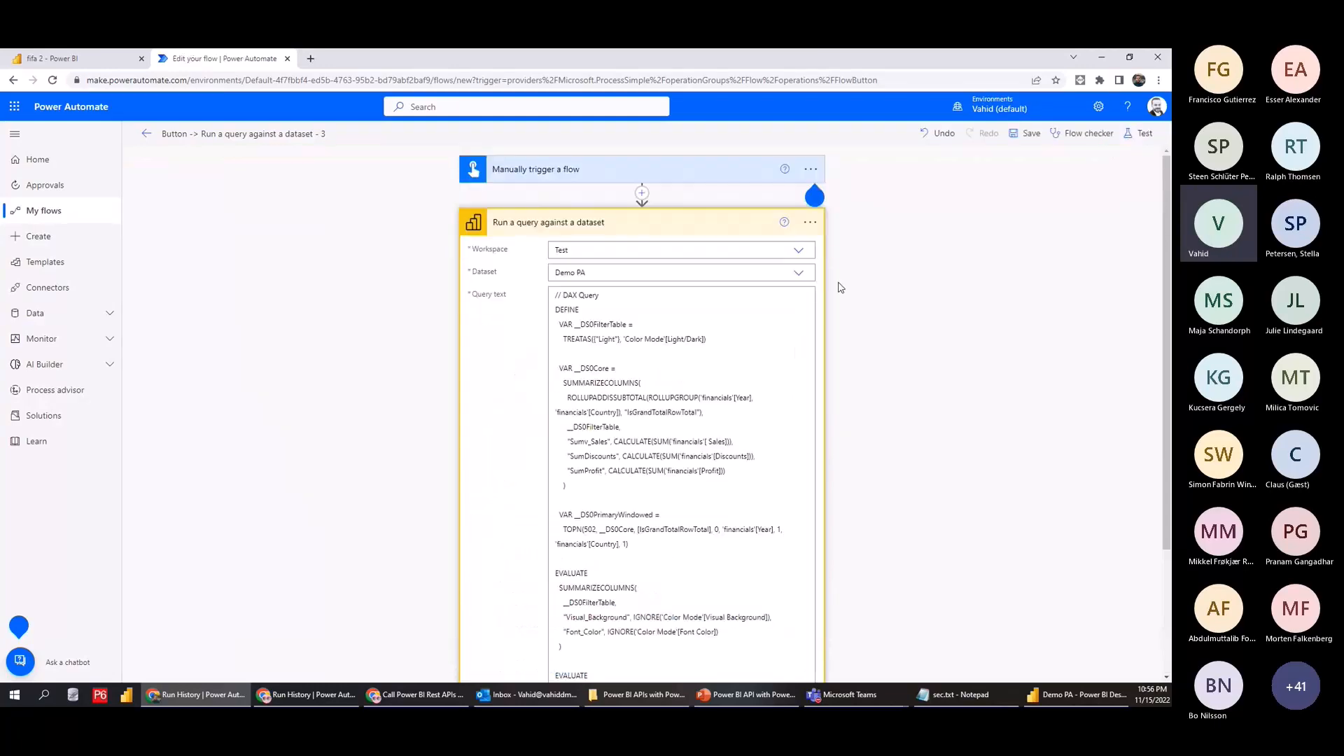
Replace the query text with EVALUATE {COUNTROWS('financials')}
{"action": "scroll", "coordinate": [658, 348], "scroll_direction": "down", "scroll_amount": 1}
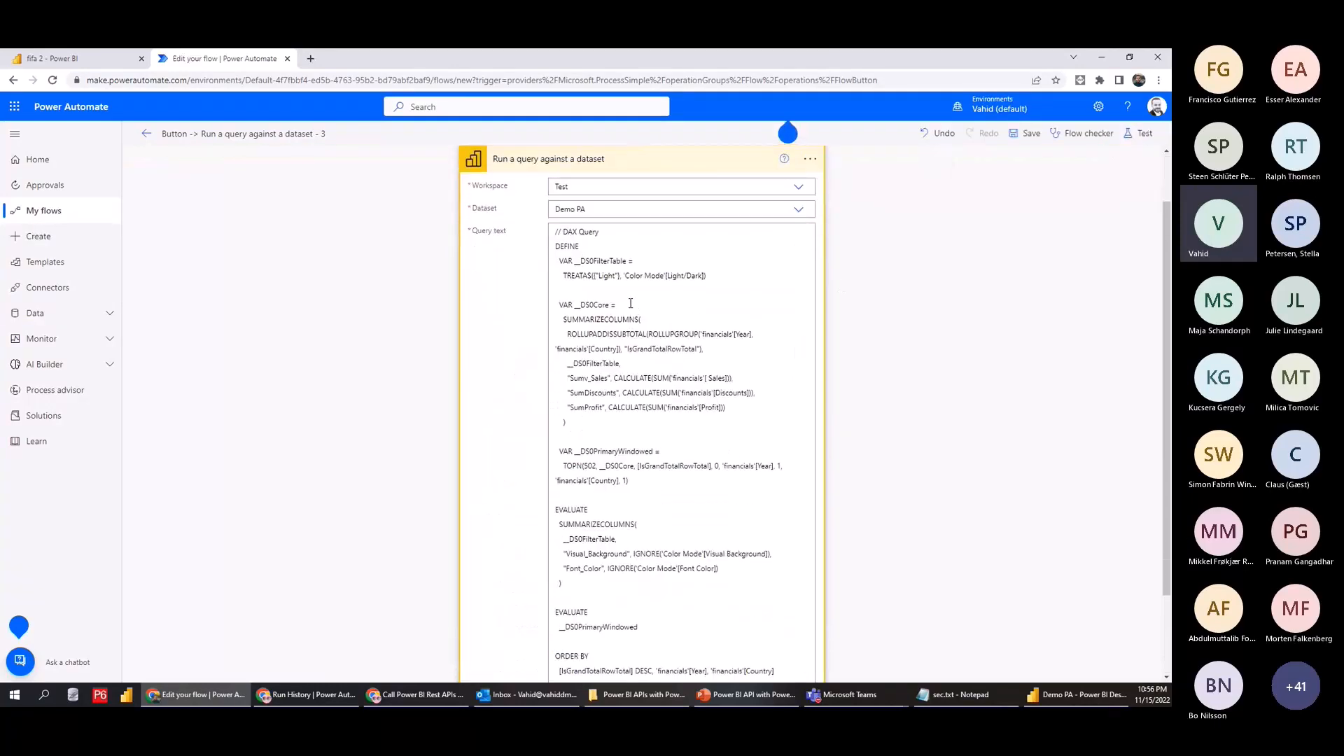
{"action": "scroll", "coordinate": [642, 312], "scroll_direction": "down", "scroll_amount": 2}
{"action": "left_click_drag", "start_coordinate": [775, 567], "coordinate": [553, 172]}
{"action": "scroll", "coordinate": [574, 210], "scroll_direction": "up", "scroll_amount": 2}
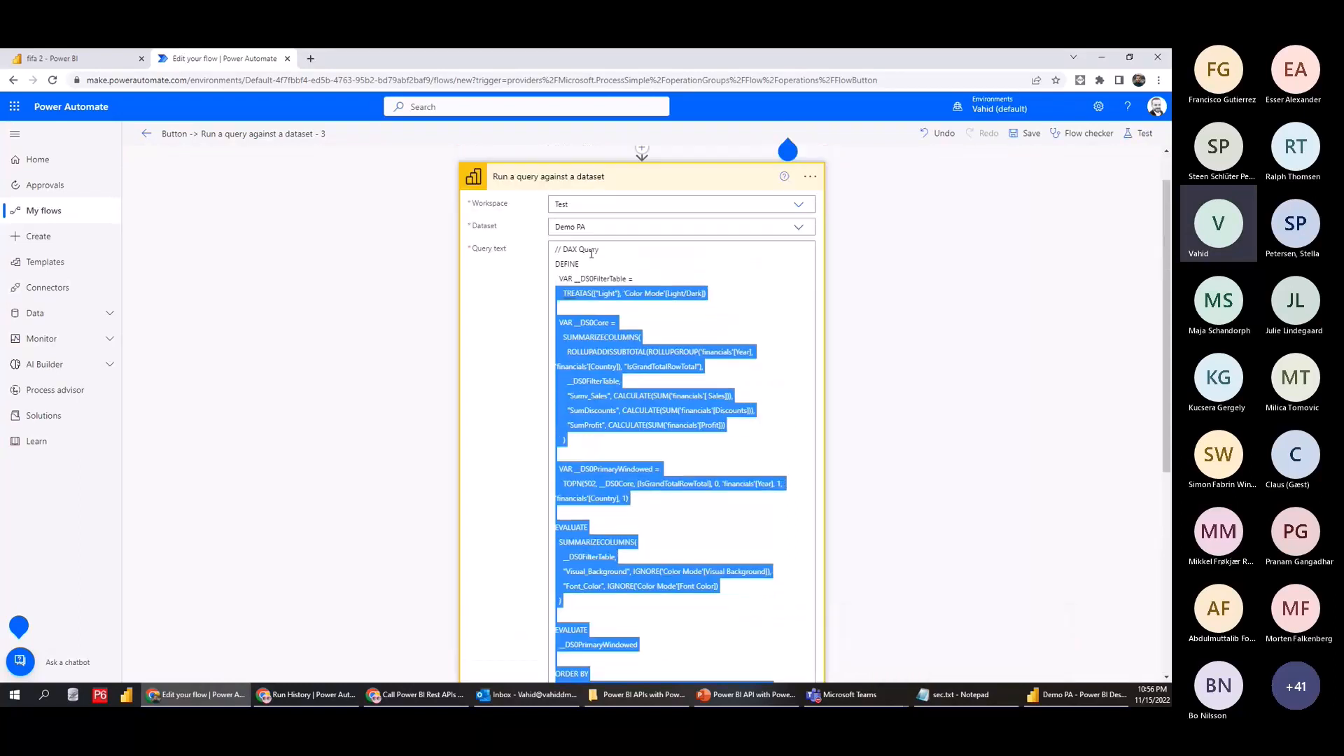
{"action": "key", "text": "ctrl+a"}
{"action": "type", "text": "EVALUA"}
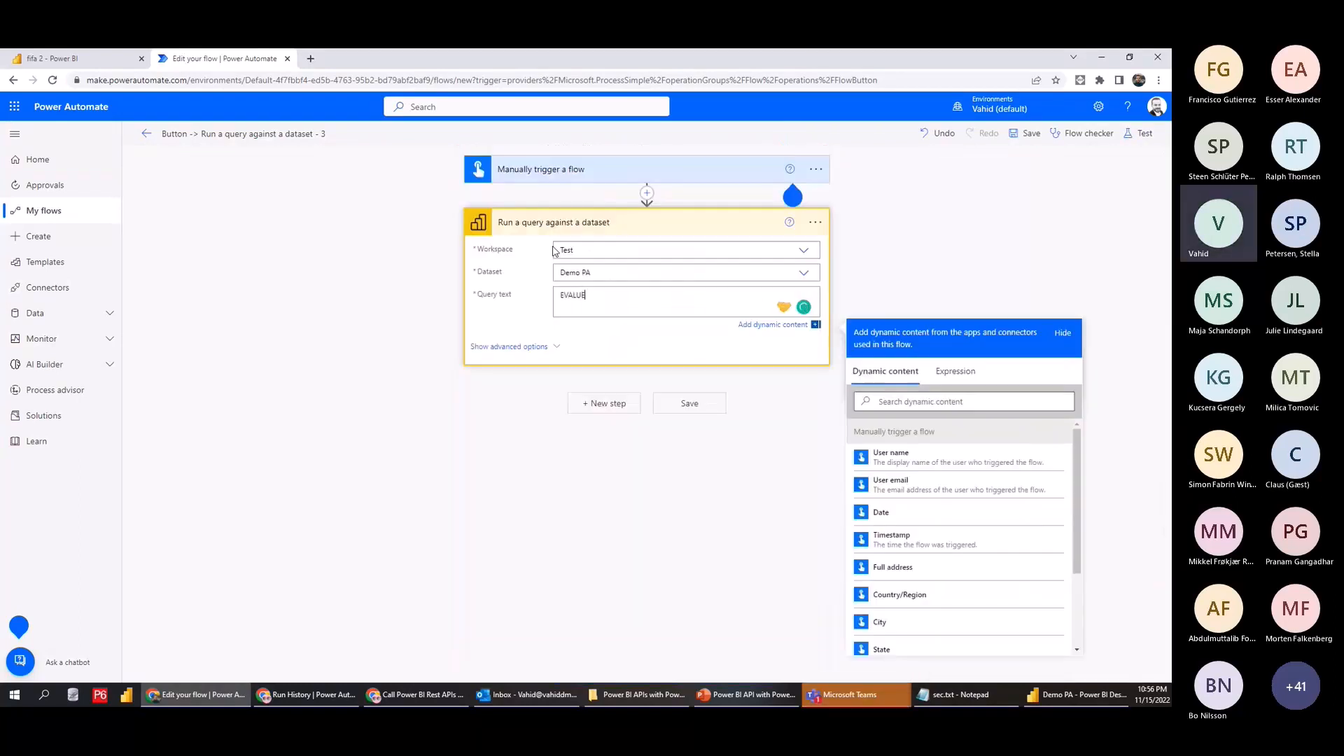
{"action": "type", "text": "TE"}
{"action": "key", "text": "Return"}
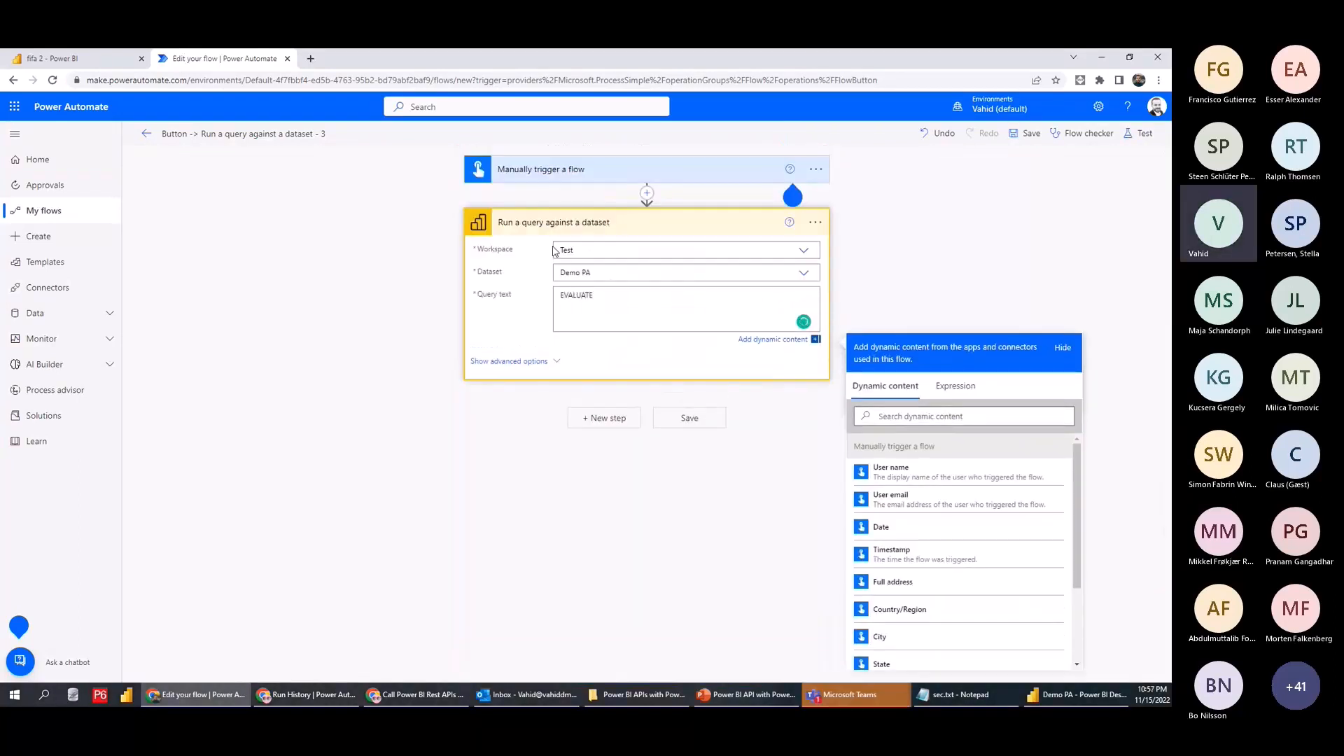
{"action": "type", "text": "(COUNTROWS('finan"}
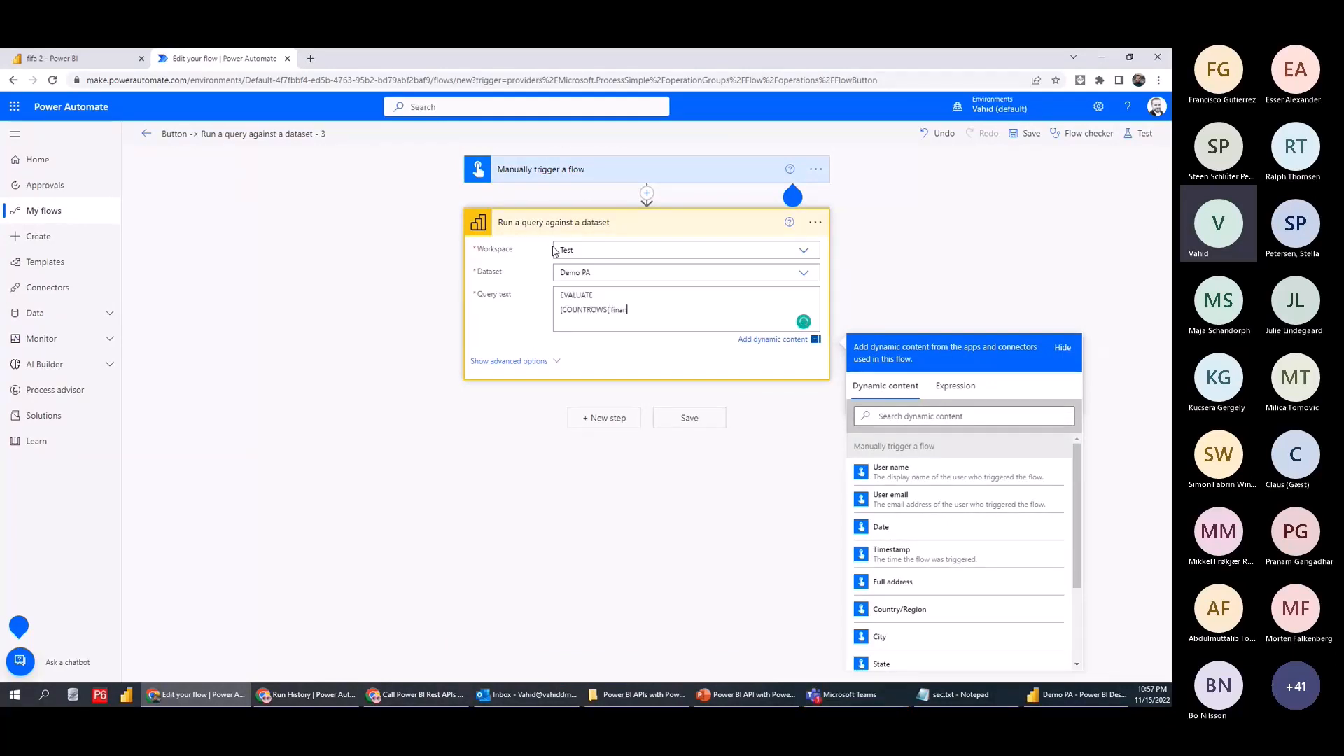
{"action": "type", "text": "cials')"}
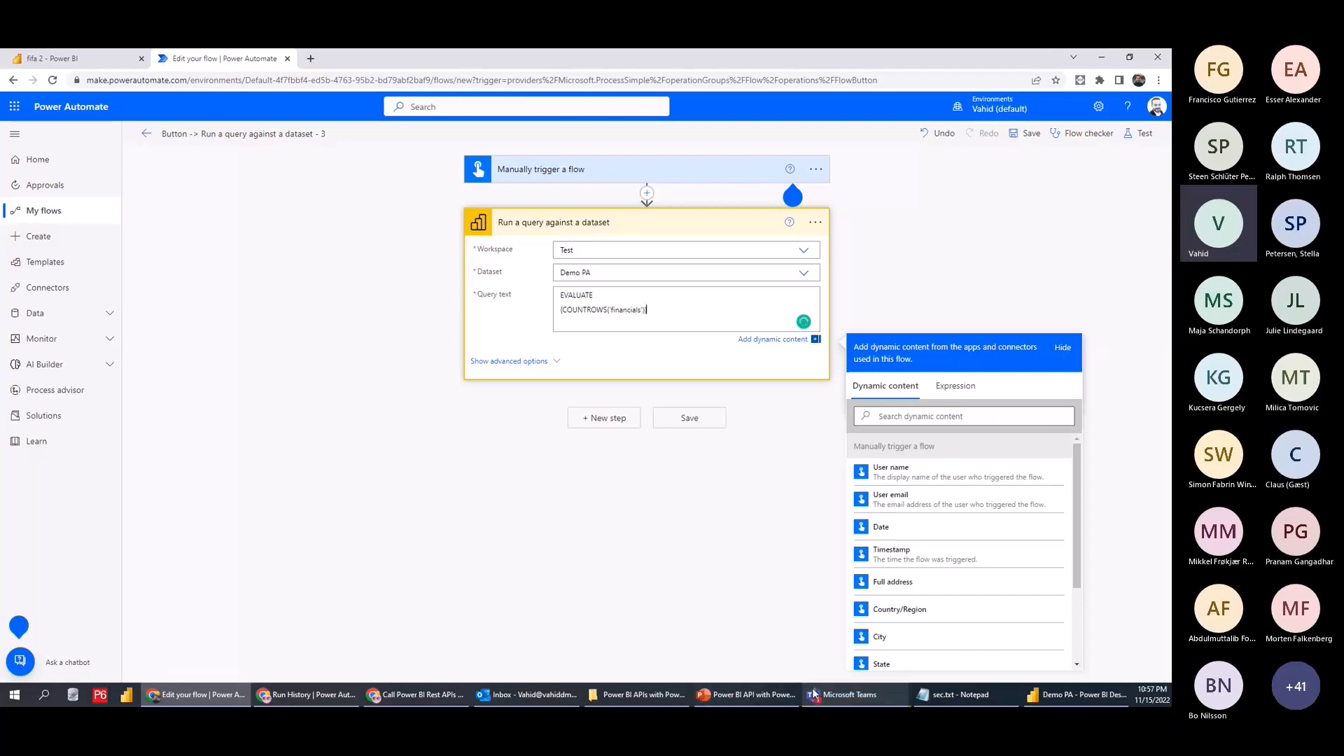
Save and rerun the flow, and expand the query step to see the count of 700
{"action": "left_click", "coordinate": [1053, 694]}
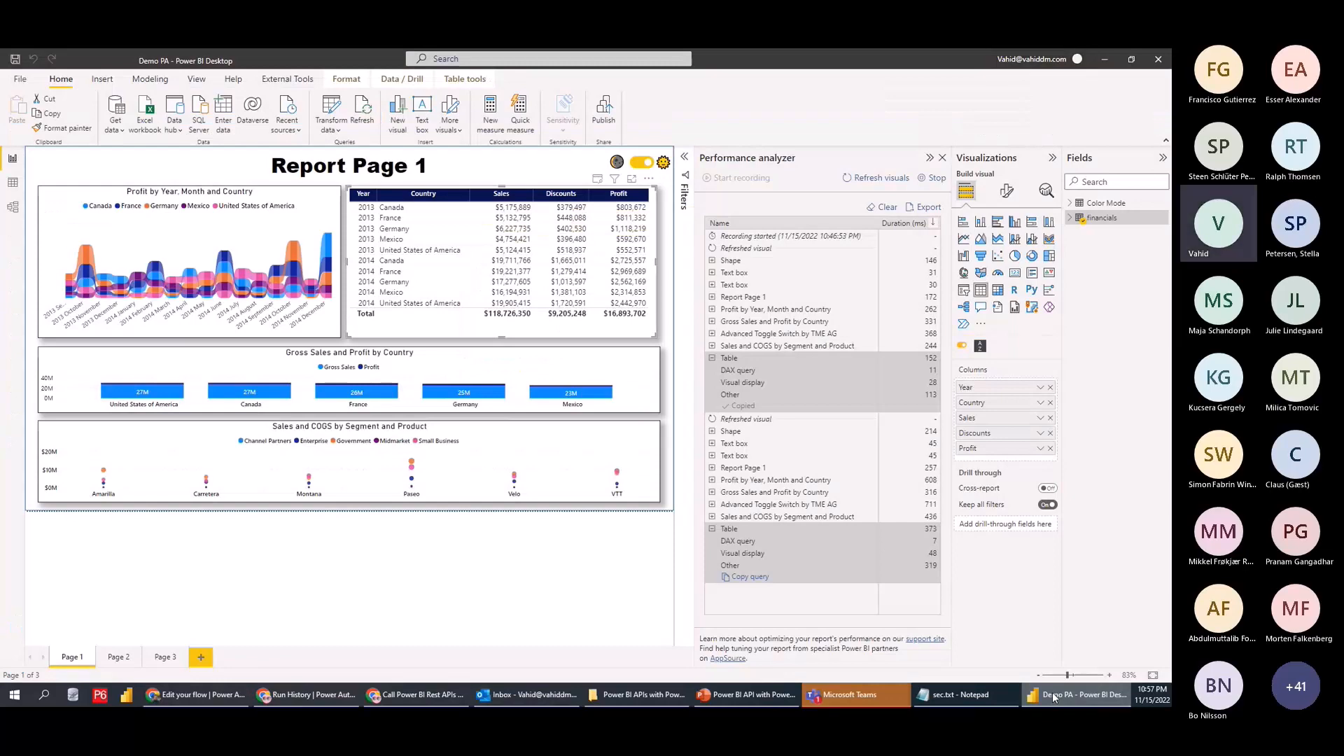
{"action": "left_click", "coordinate": [1052, 693]}
{"action": "left_click", "coordinate": [1135, 133]}
{"action": "left_click", "coordinate": [995, 661]}
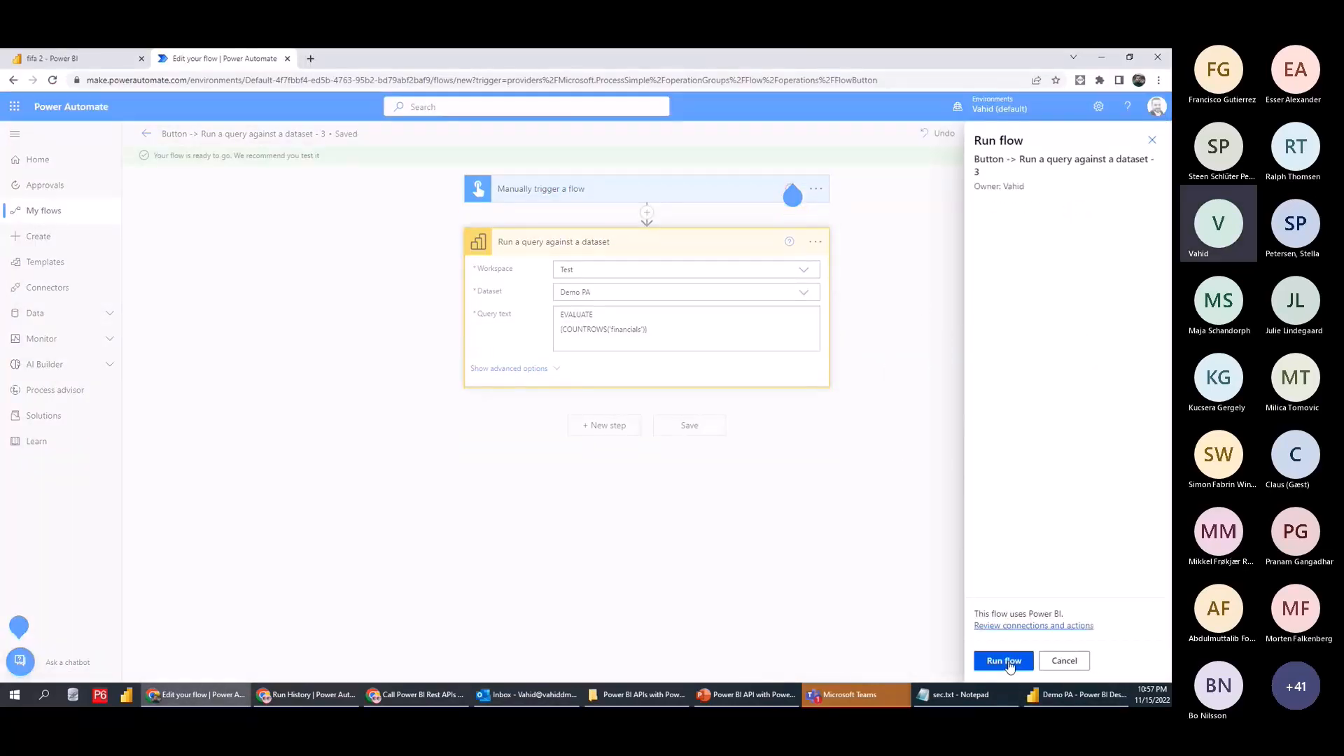
{"action": "left_click", "coordinate": [1000, 661]}
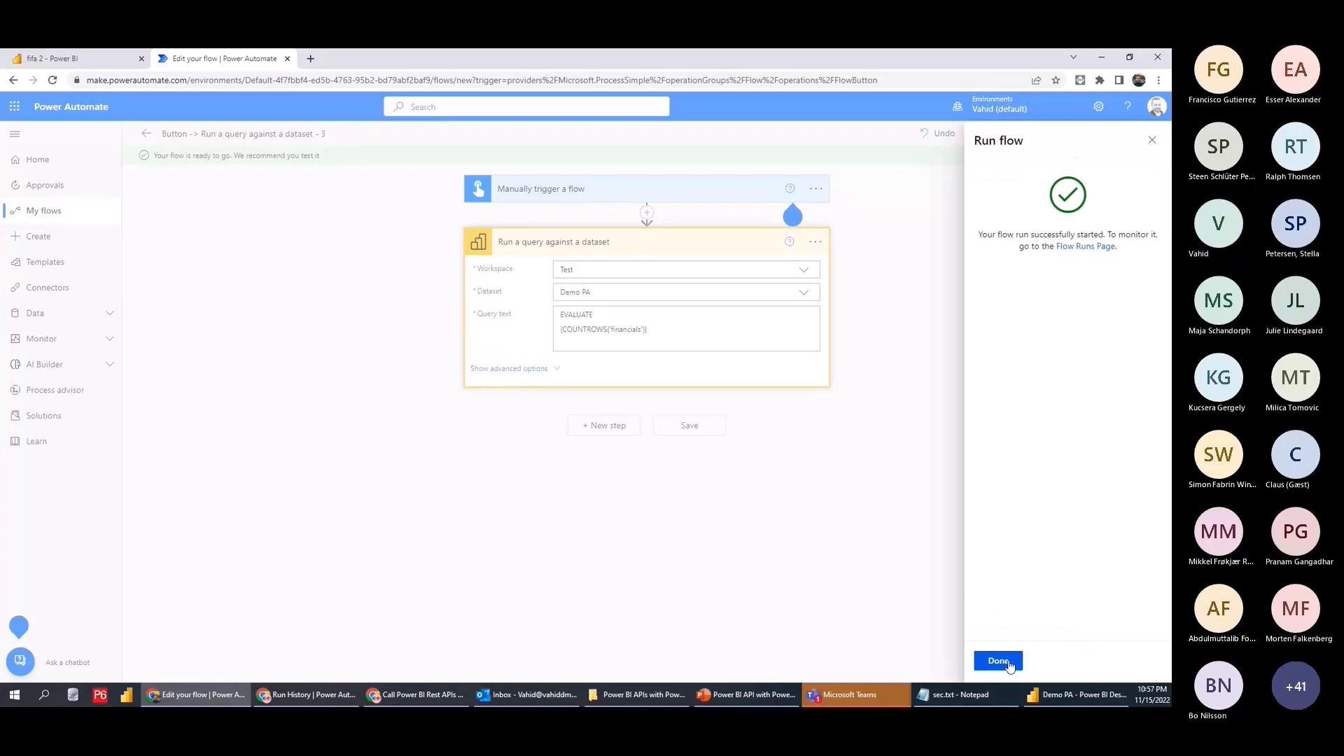
{"action": "left_click", "coordinate": [999, 661]}
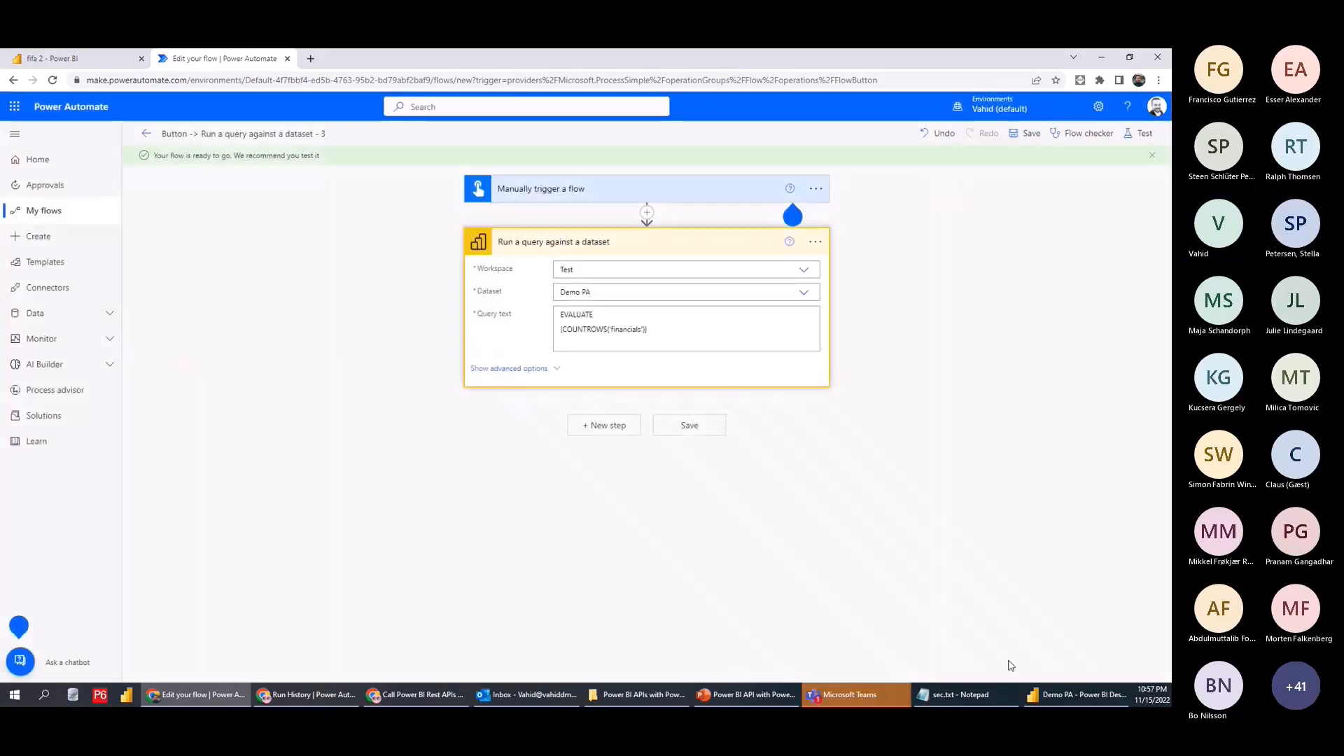
{"action": "left_click", "coordinate": [657, 253]}
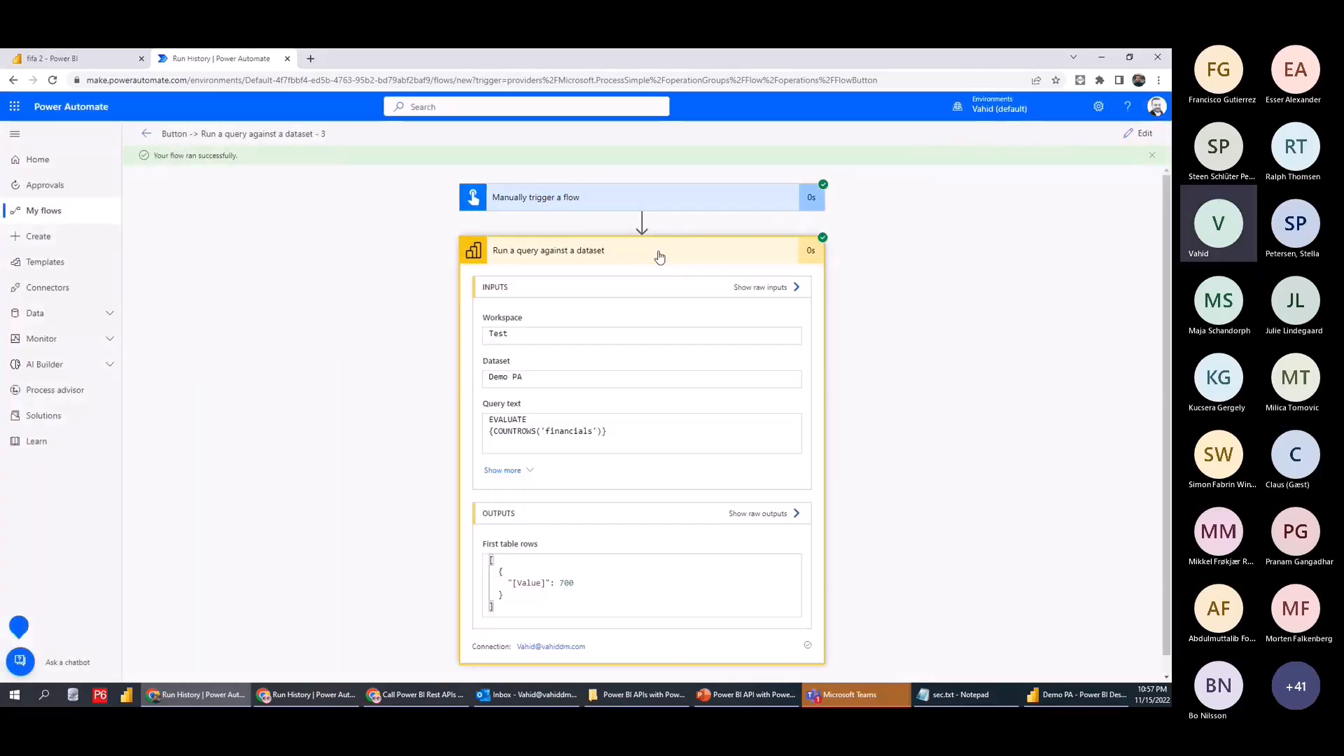
Switch to the other browser window showing the other flow's failed 'financials' run
{"action": "left_click", "coordinate": [438, 692]}
{"action": "left_click", "coordinate": [340, 692]}
{"action": "left_click", "coordinate": [427, 254]}
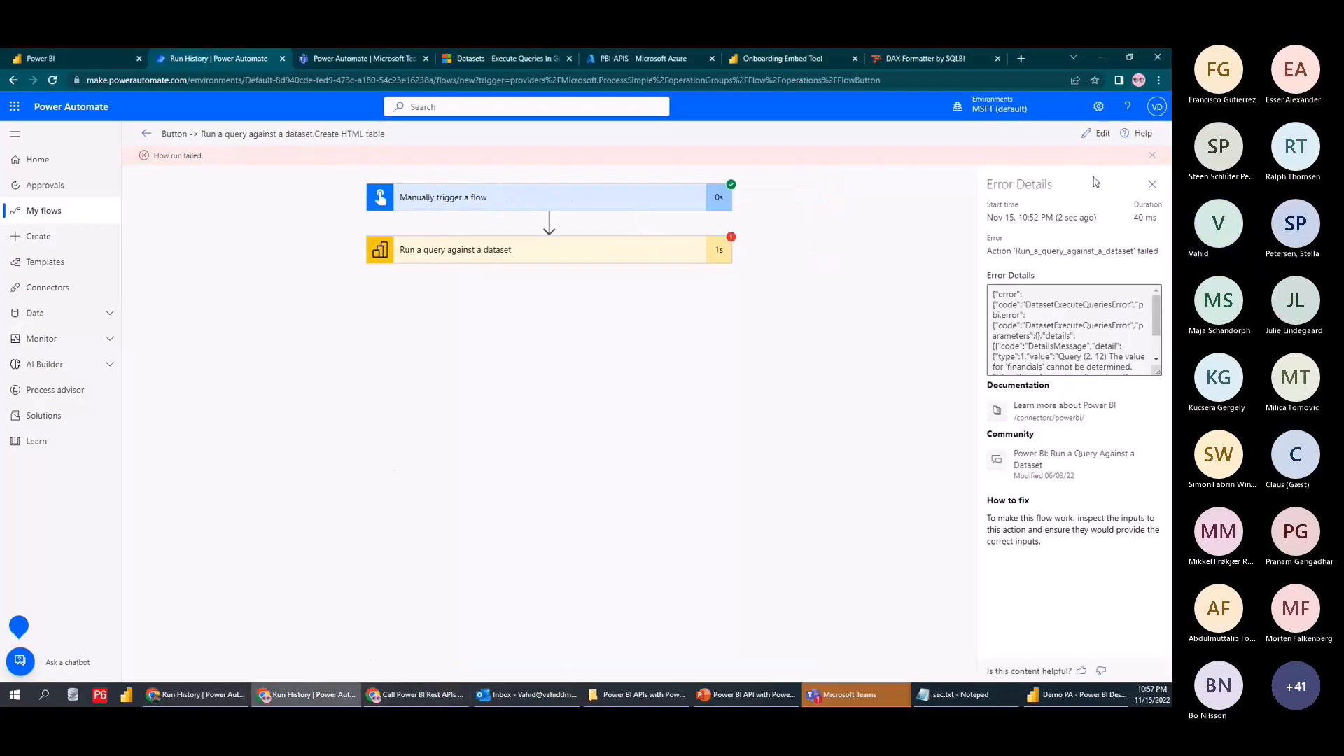
Copy the formatted SUMMARIZE query from DAX Formatter and paste it over the flow's query text
{"action": "left_click", "coordinate": [1089, 133]}
{"action": "left_click", "coordinate": [924, 58]}
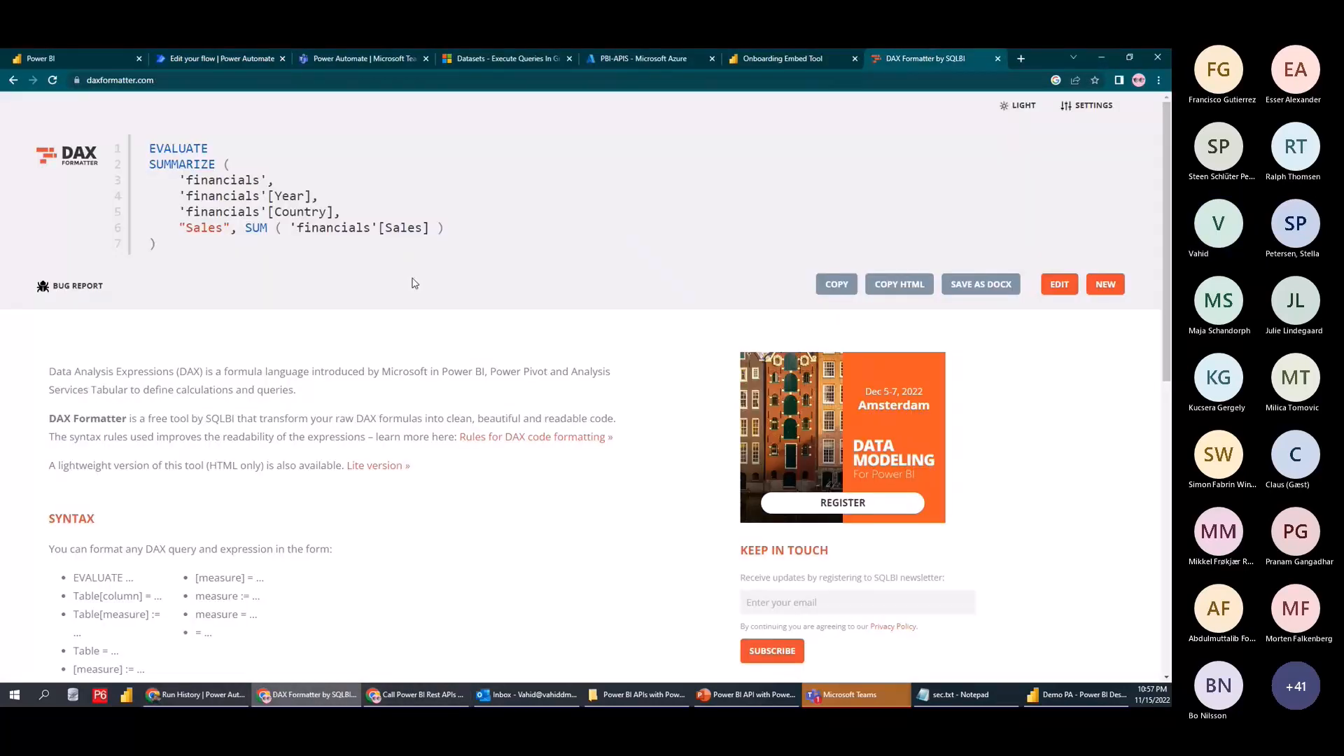
{"action": "left_click_drag", "start_coordinate": [416, 284], "coordinate": [136, 143]}
{"action": "key", "text": "ctrl+c"}
{"action": "left_click", "coordinate": [199, 694]}
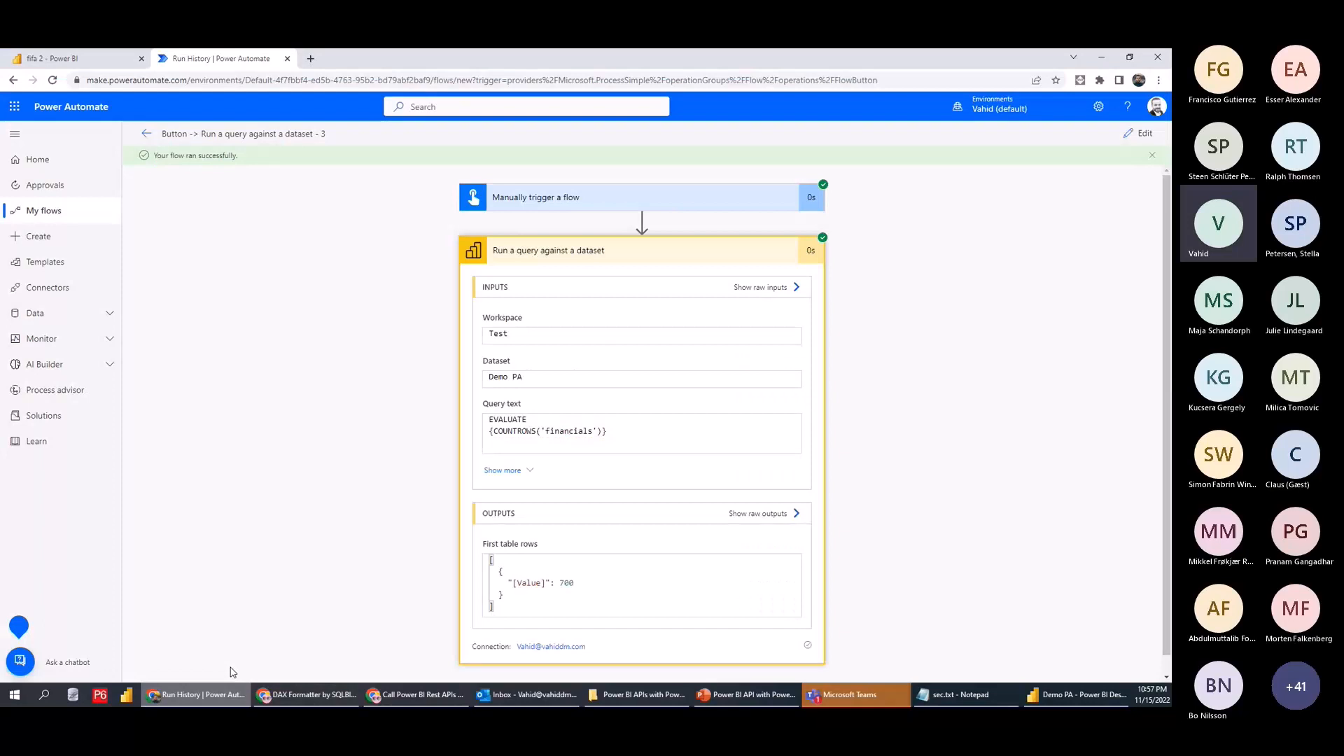
{"action": "left_click", "coordinate": [1138, 133]}
{"action": "left_click", "coordinate": [676, 315]}
{"action": "key", "text": "ctrl+a"}
{"action": "key", "text": "ctrl+v"}
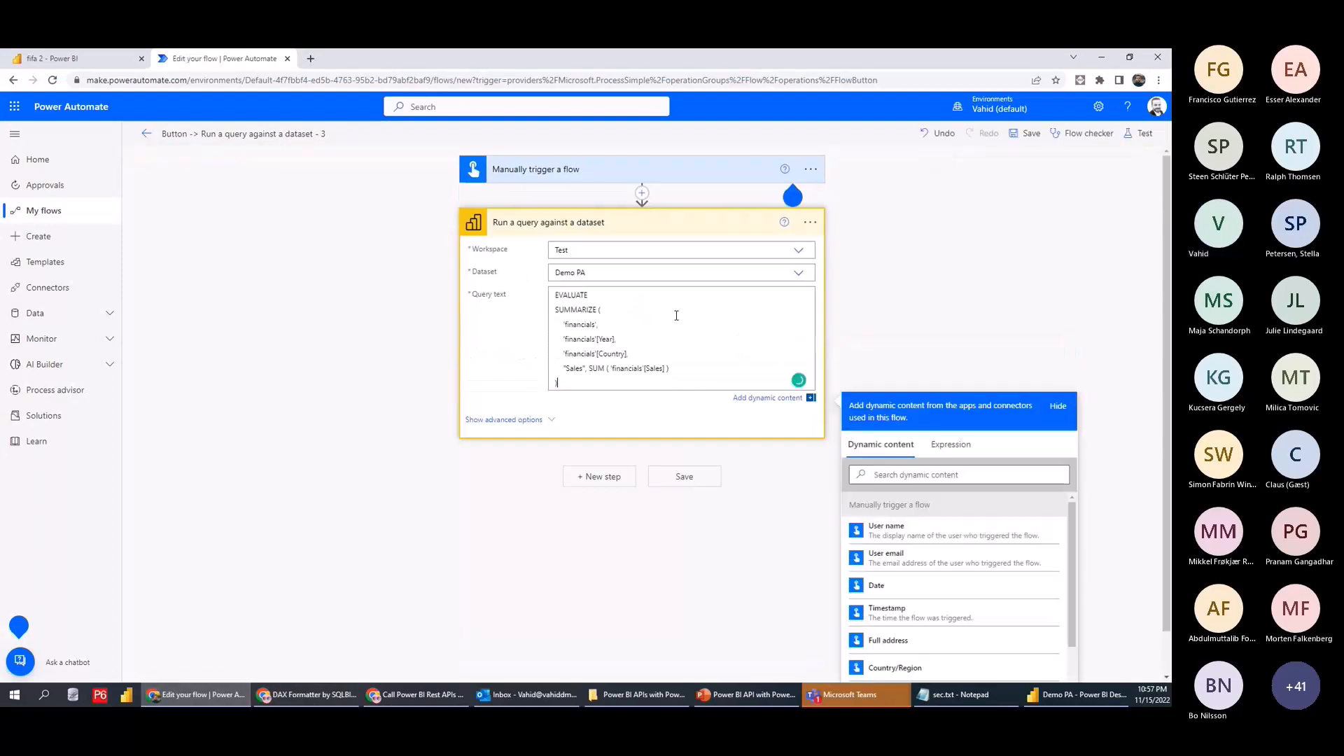
Save and test-run the flow, which fails on Sales, then select the Sales line for editing
{"action": "left_click", "coordinate": [1139, 133]}
{"action": "left_click", "coordinate": [1005, 662]}
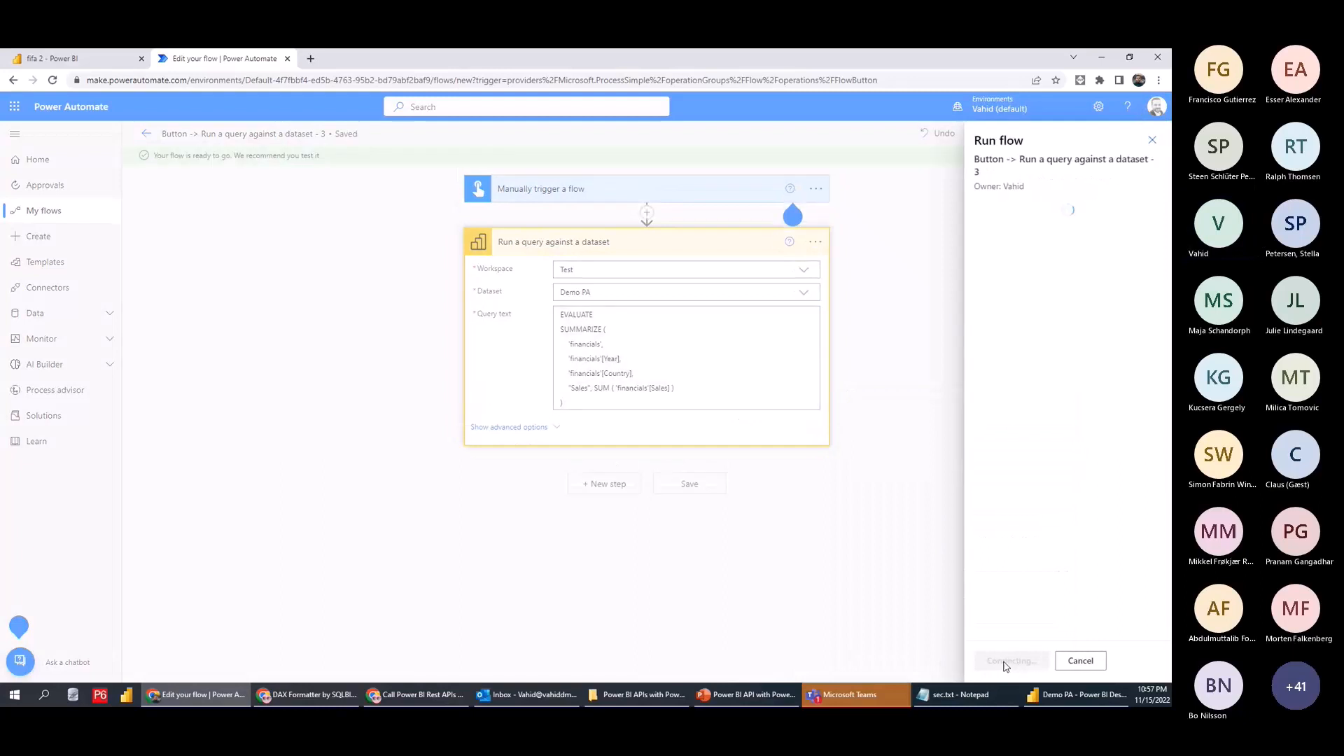
{"action": "left_click", "coordinate": [1003, 661]}
{"action": "left_click", "coordinate": [1001, 662]}
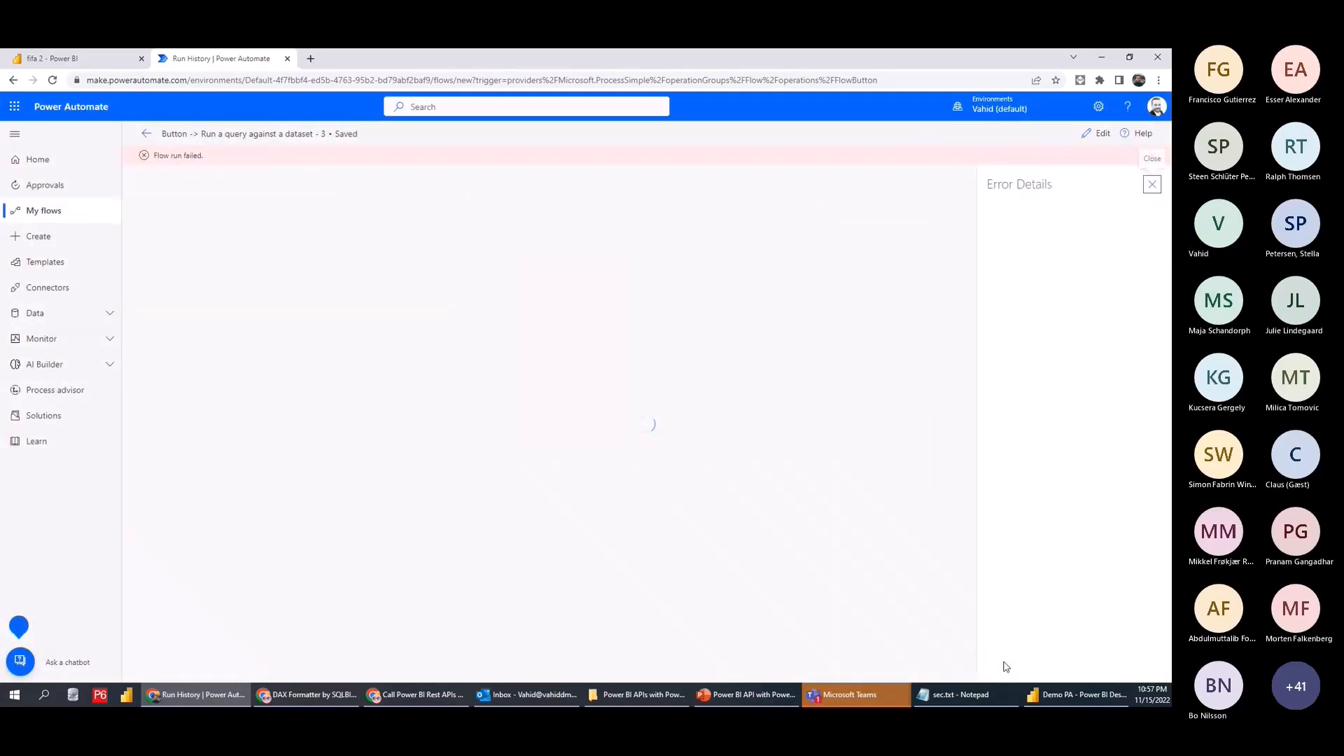
{"action": "left_click", "coordinate": [1096, 133]}
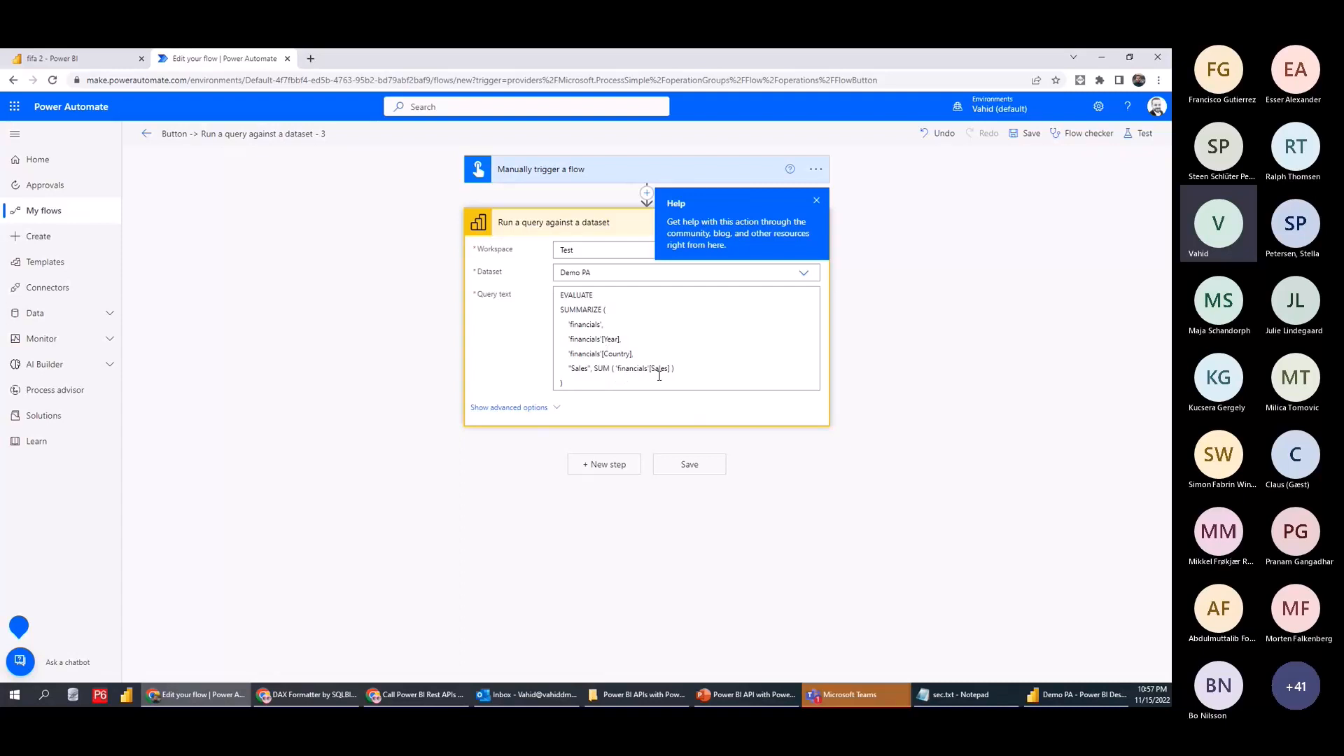
{"action": "triple_click", "coordinate": [625, 372]}
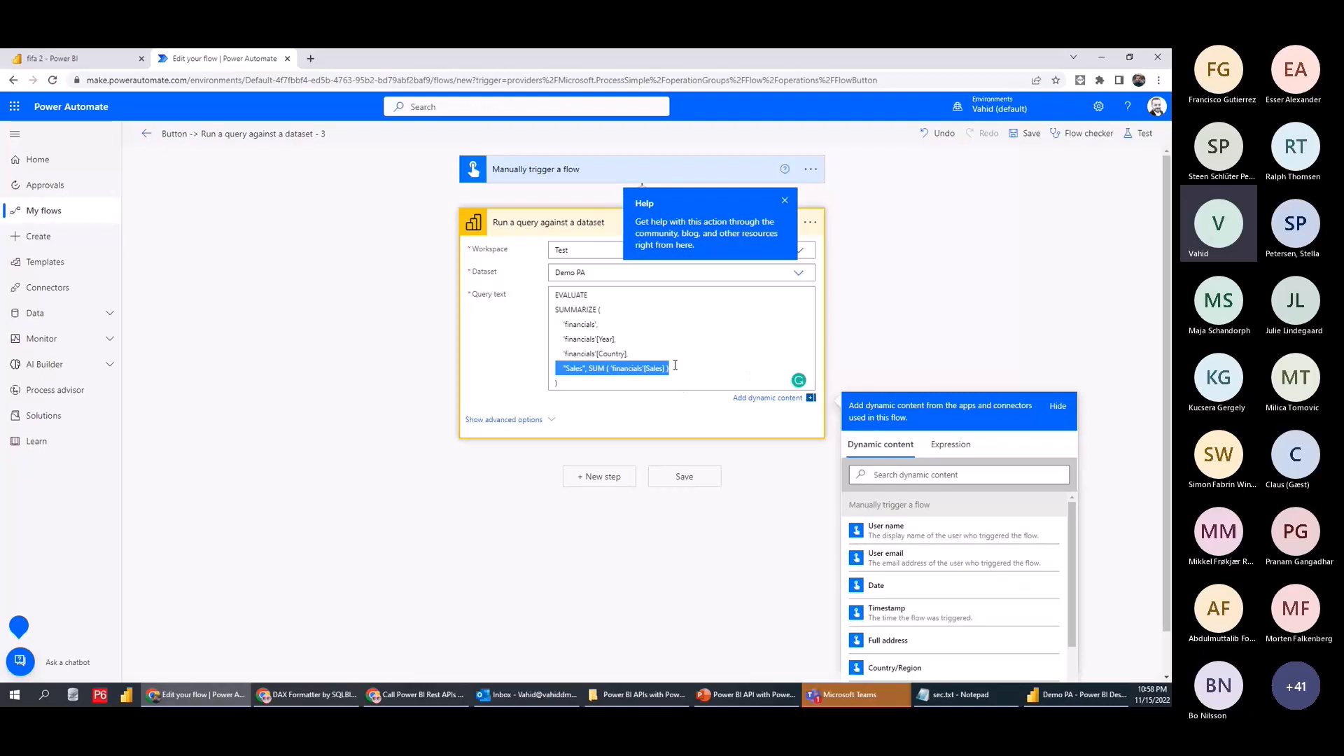
Delete the Sales line and add a new "SUM Sales" column name after Country
{"action": "key", "text": "Delete"}
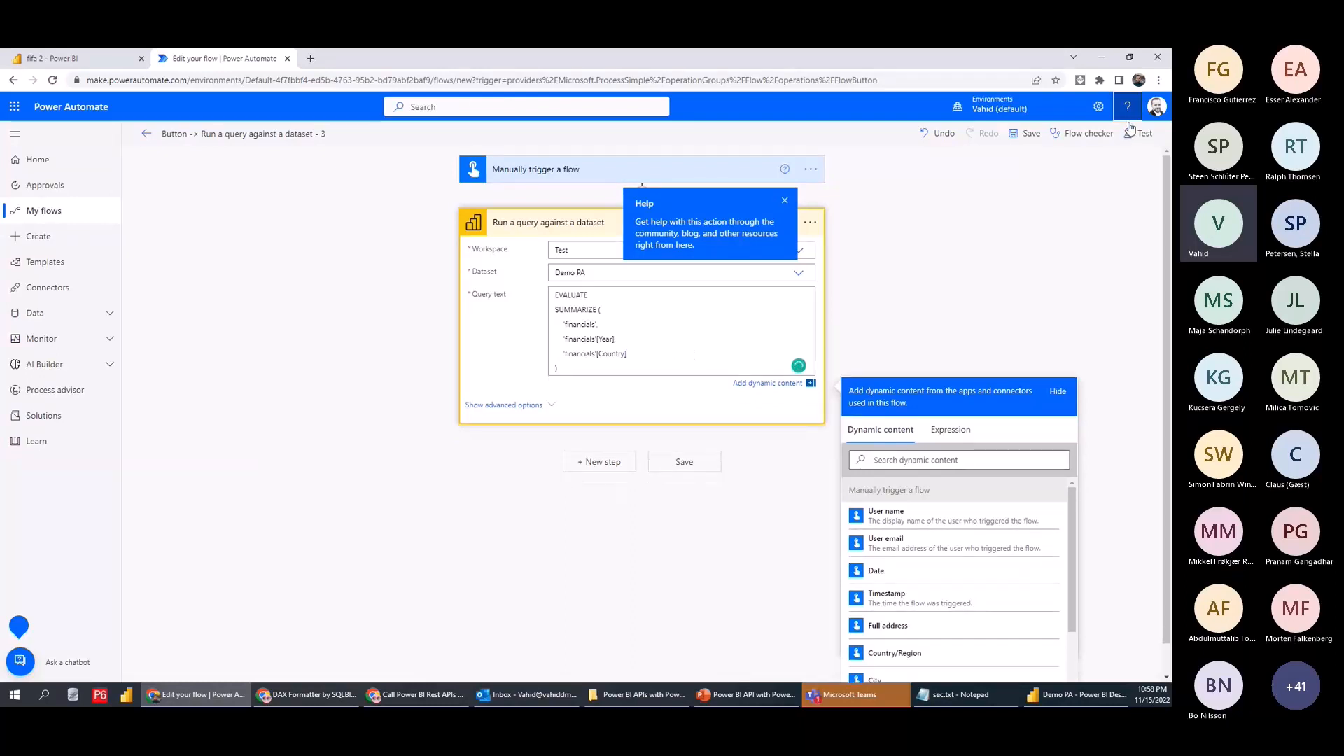
{"action": "left_click", "coordinate": [1138, 133]}
{"action": "left_click", "coordinate": [651, 354]}
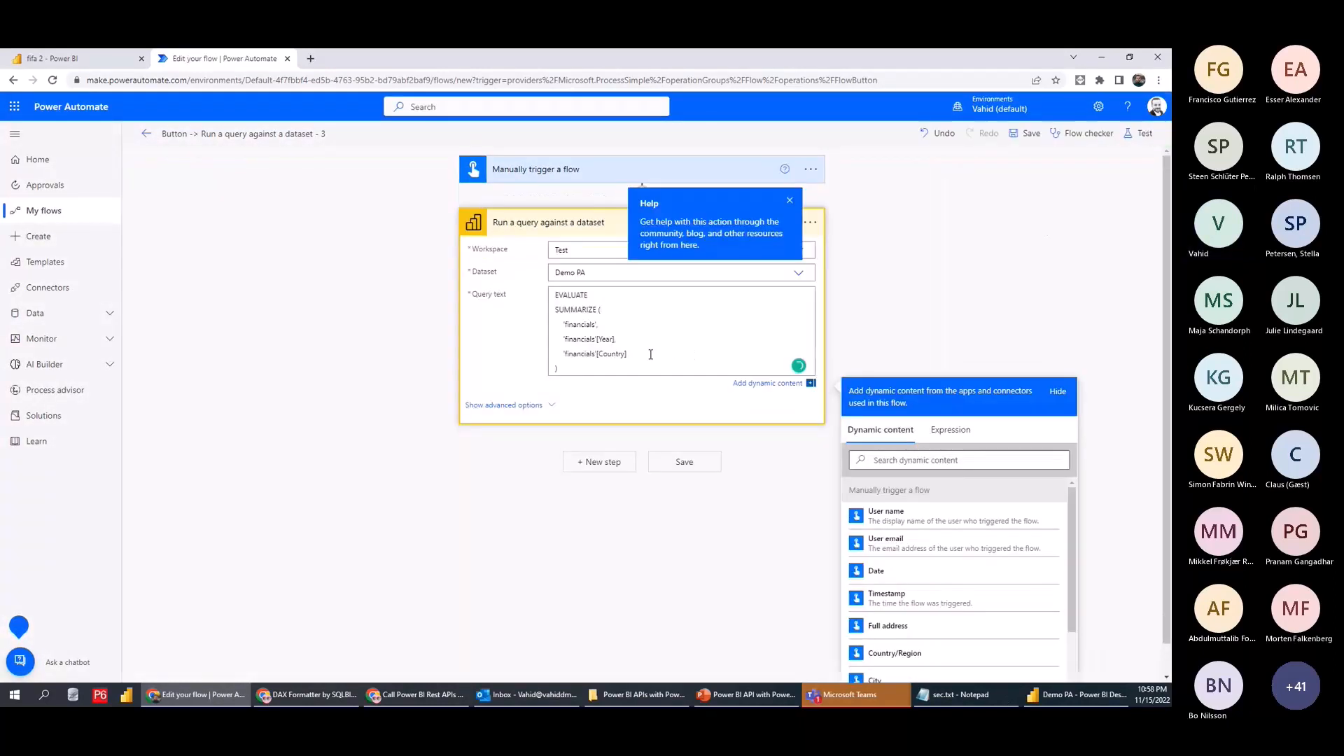
{"action": "type", "text": ","}
{"action": "key", "text": "Return"}
{"action": "type", "text": "'"}
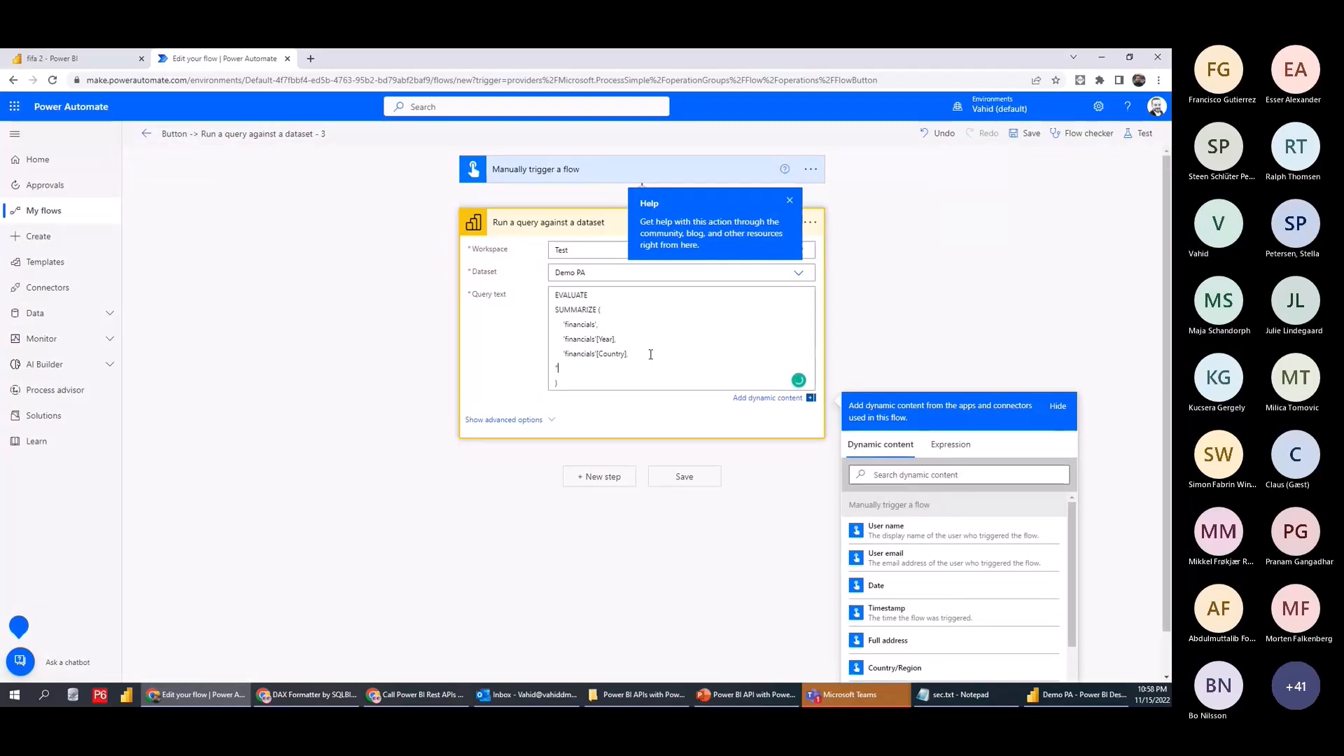
{"action": "type", "text": "SUM"}
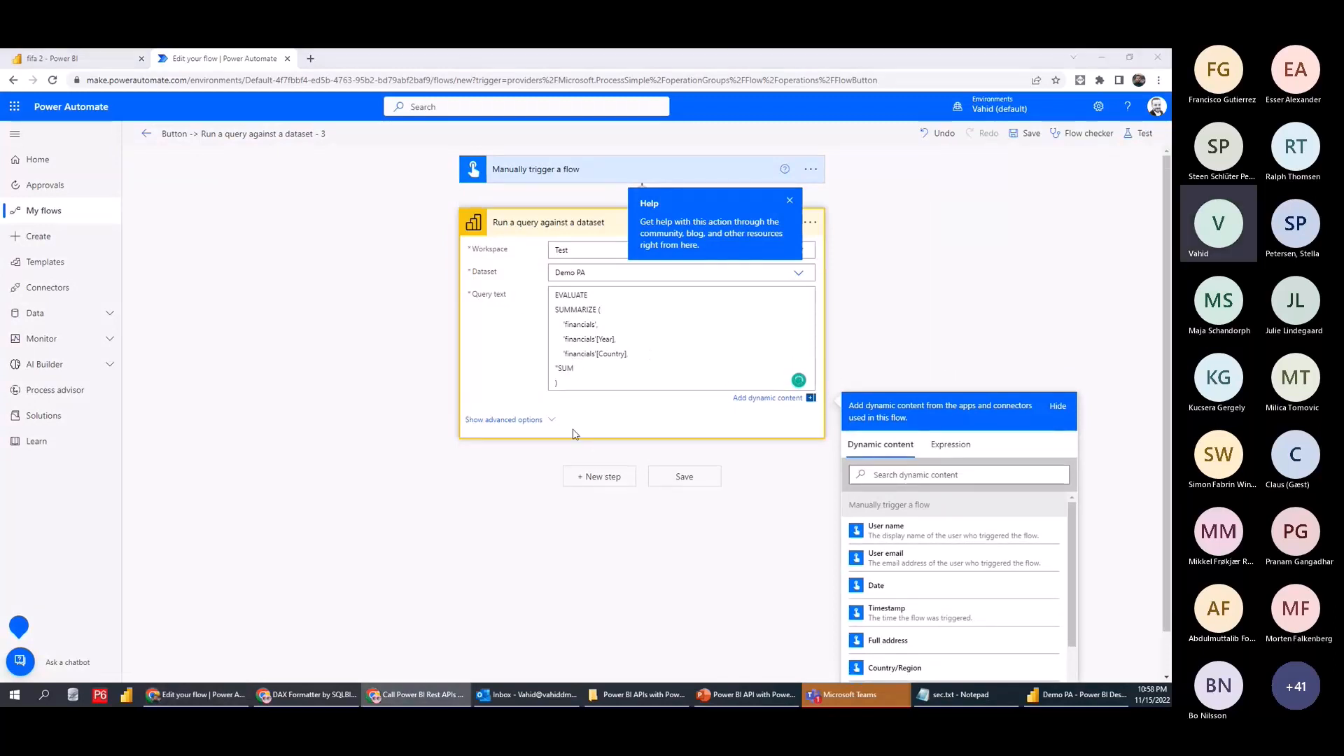
{"action": "left_click", "coordinate": [327, 691]}
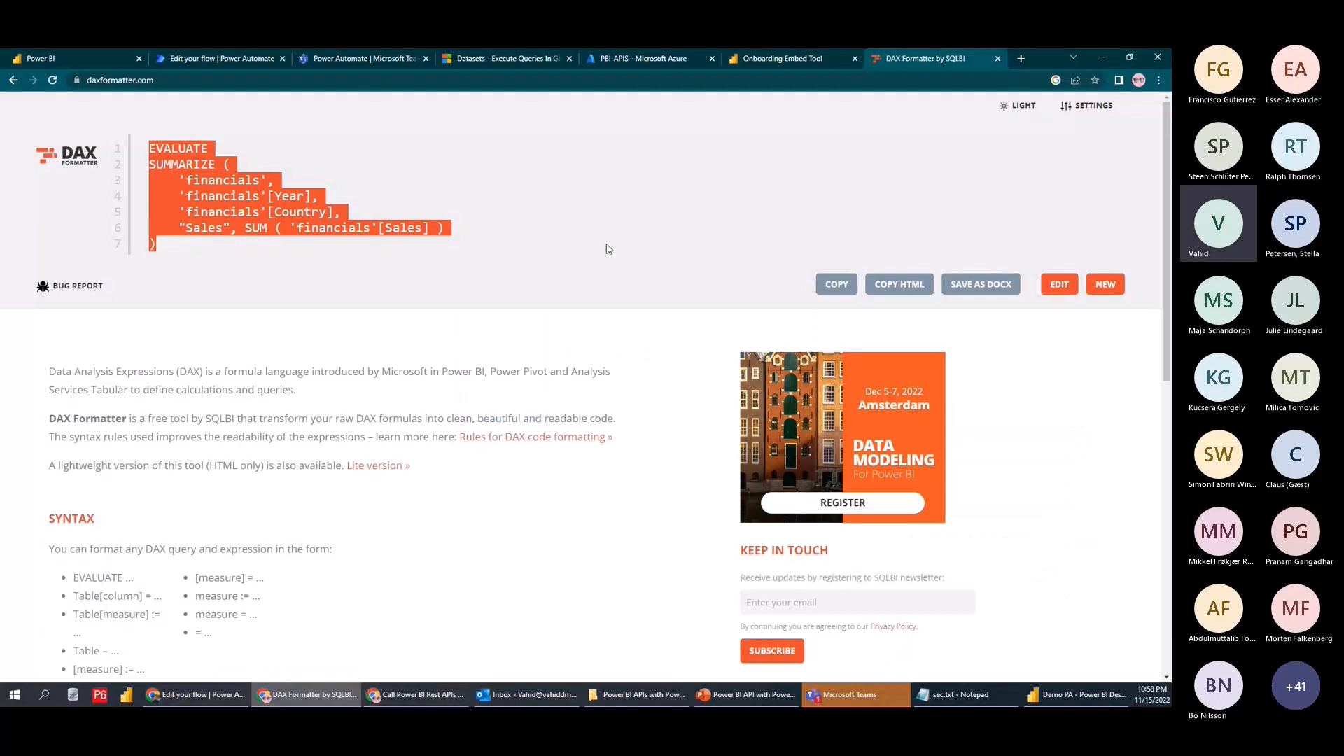
{"action": "left_click", "coordinate": [254, 210]}
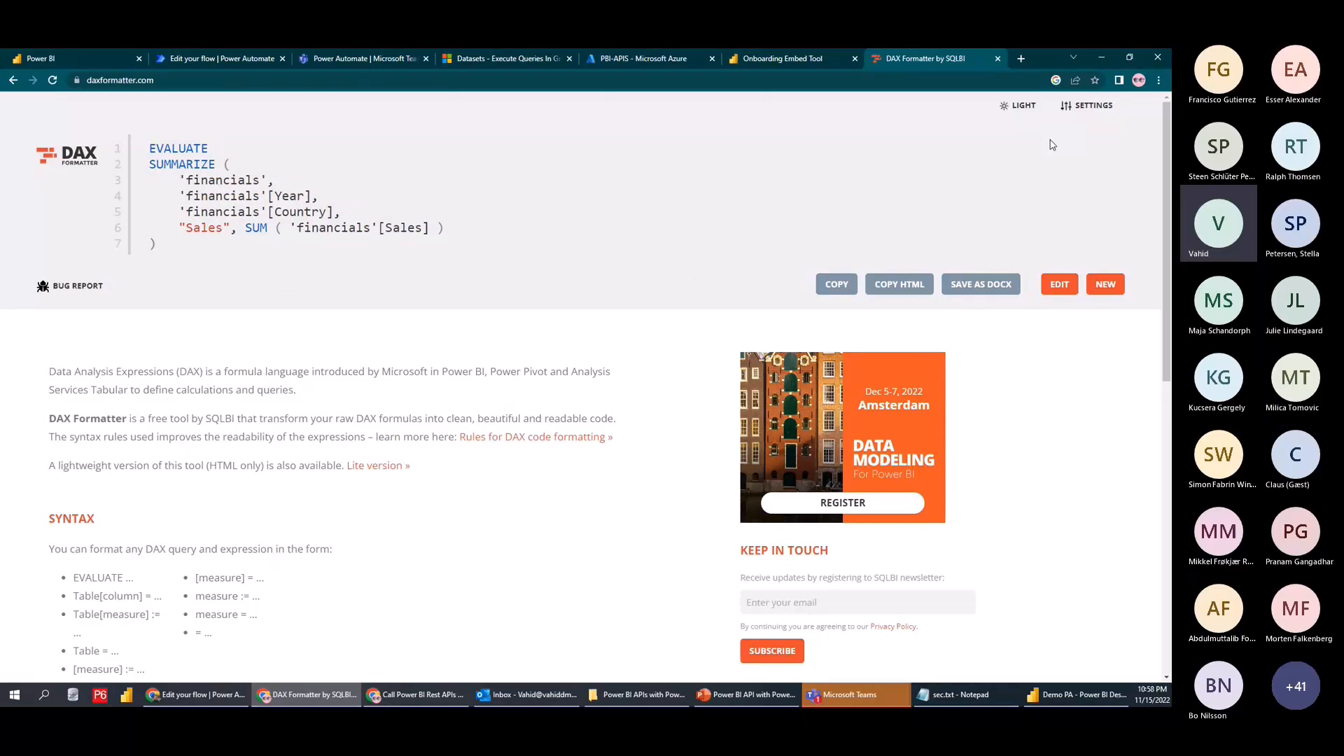
{"action": "key", "text": "alt+Tab"}
{"action": "left_click", "coordinate": [594, 369]}
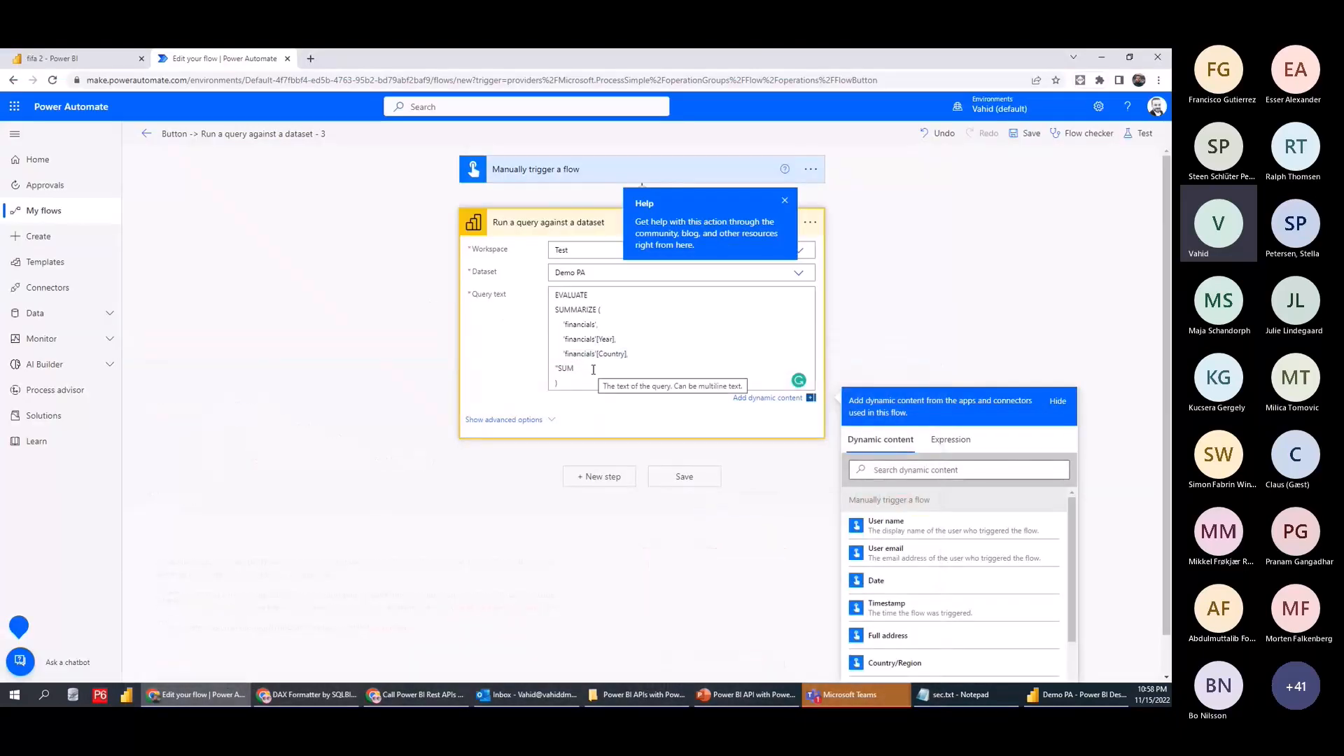
{"action": "type", "text": "\","}
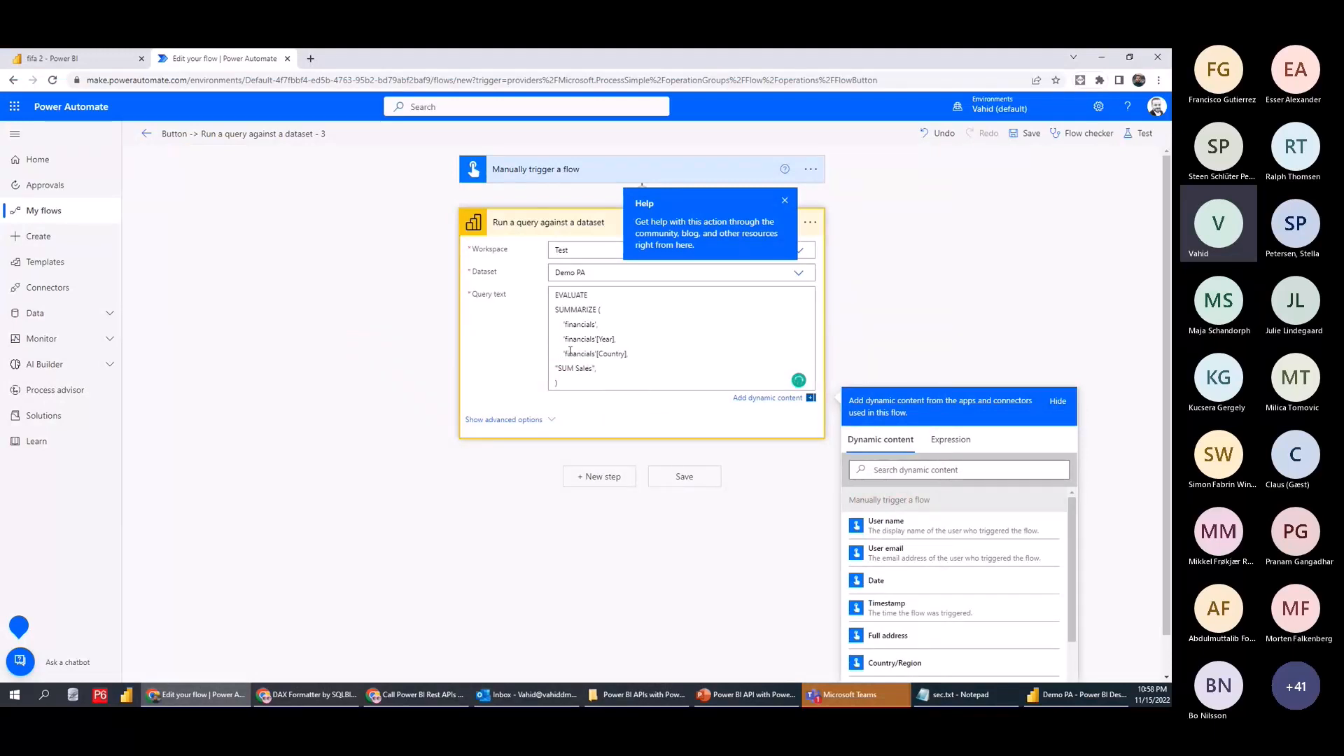
Give the new column the expression SUM('financials'[Sales])
{"action": "left_click_drag", "start_coordinate": [563, 353], "coordinate": [636, 353]}
{"action": "key", "text": "ctrl+c"}
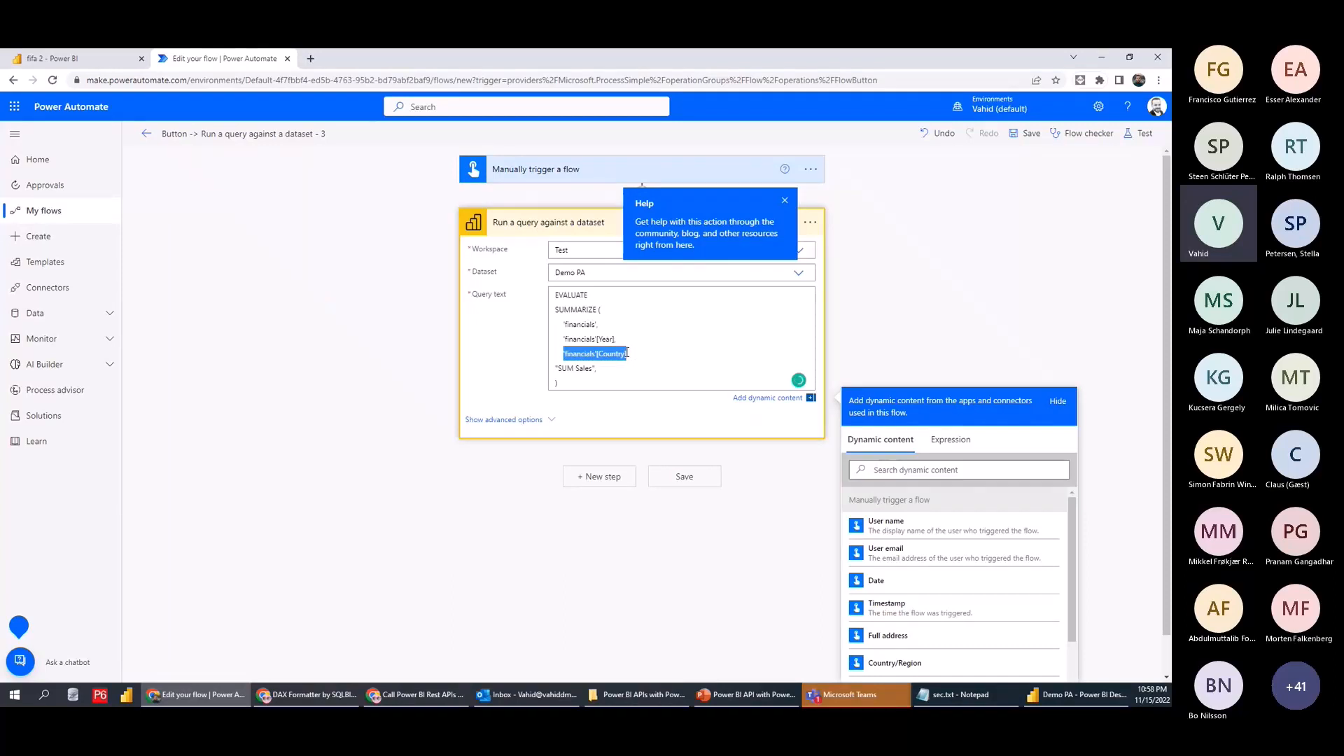
{"action": "left_click", "coordinate": [609, 371]}
{"action": "type", "text": "SUM"}
{"action": "type", "text": "("}
{"action": "key", "text": "ctrl+v"}
{"action": "type", "text": ")"}
{"action": "double_click", "coordinate": [670, 366]}
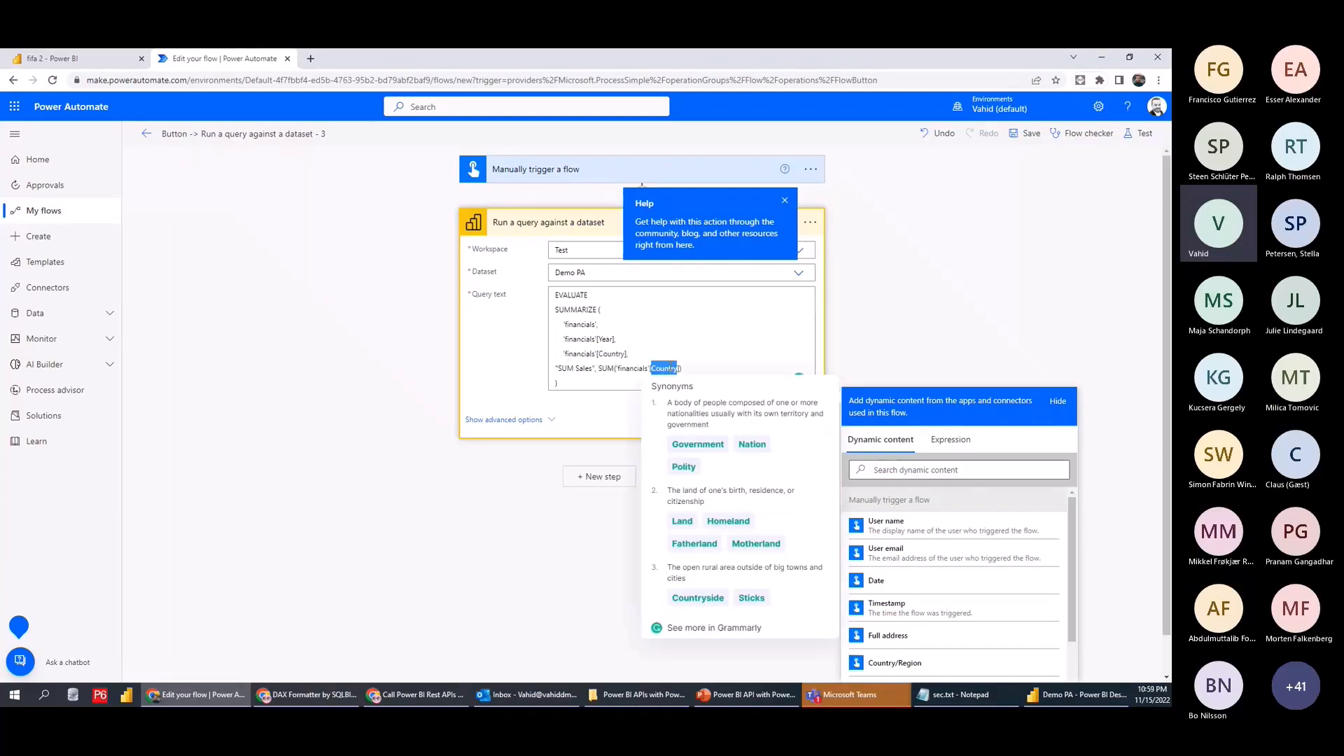
{"action": "type", "text": "Sales"}
Save and rerun the flow; it fails again because column 'Sales' cannot be found
{"action": "left_click", "coordinate": [1140, 134]}
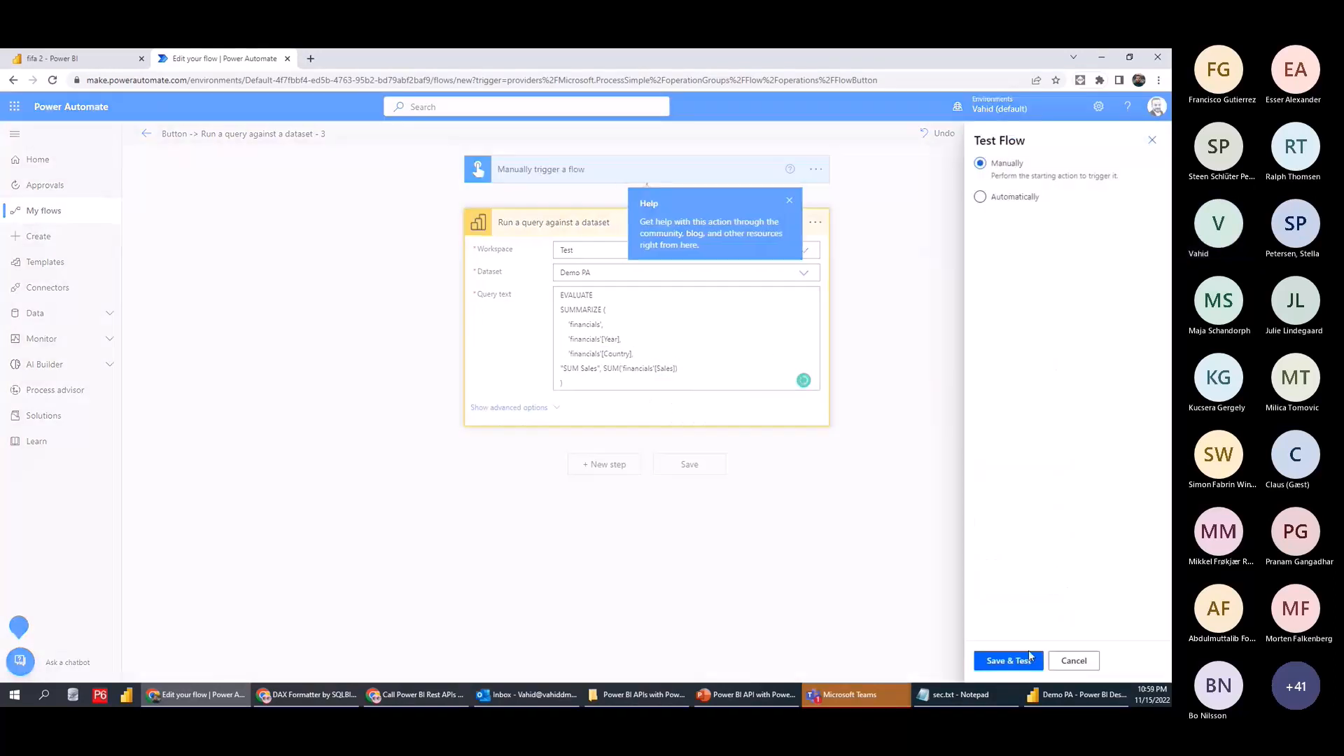
{"action": "left_click", "coordinate": [1019, 661]}
{"action": "left_click", "coordinate": [1019, 661]}
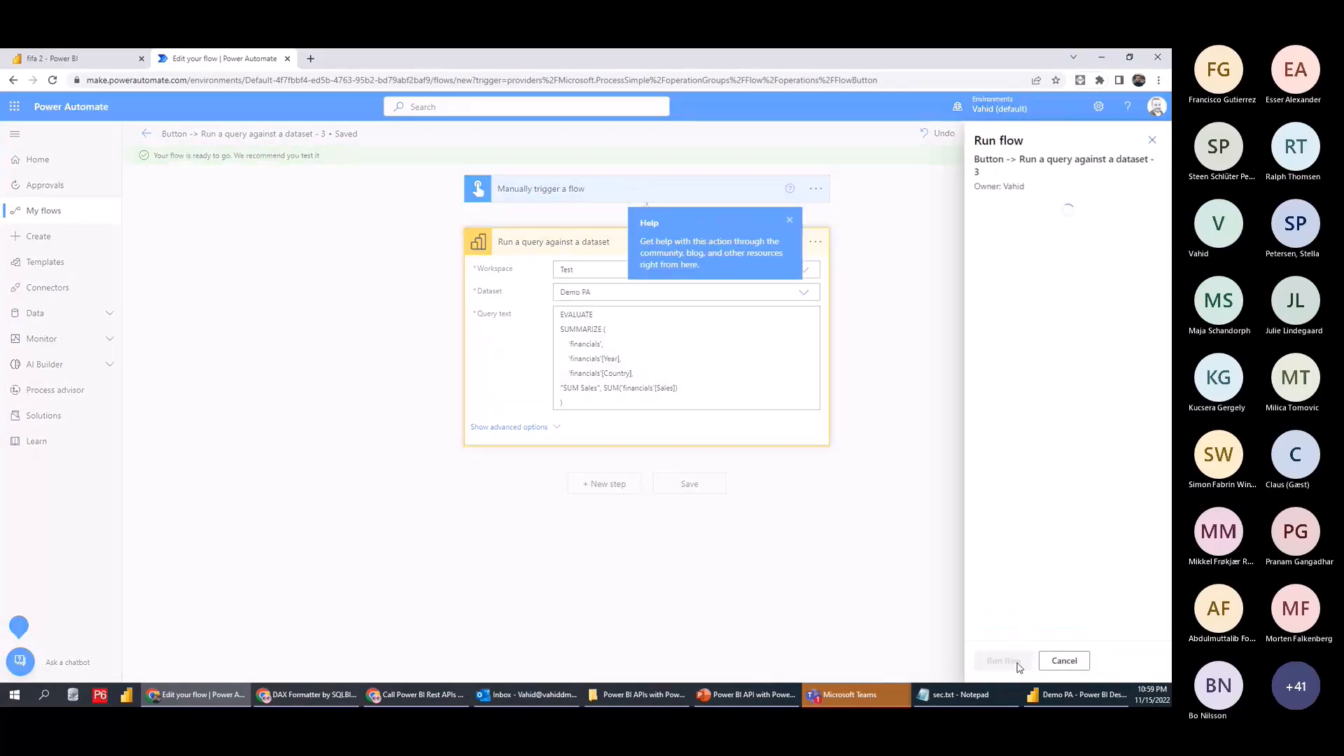
{"action": "left_click", "coordinate": [1019, 661]}
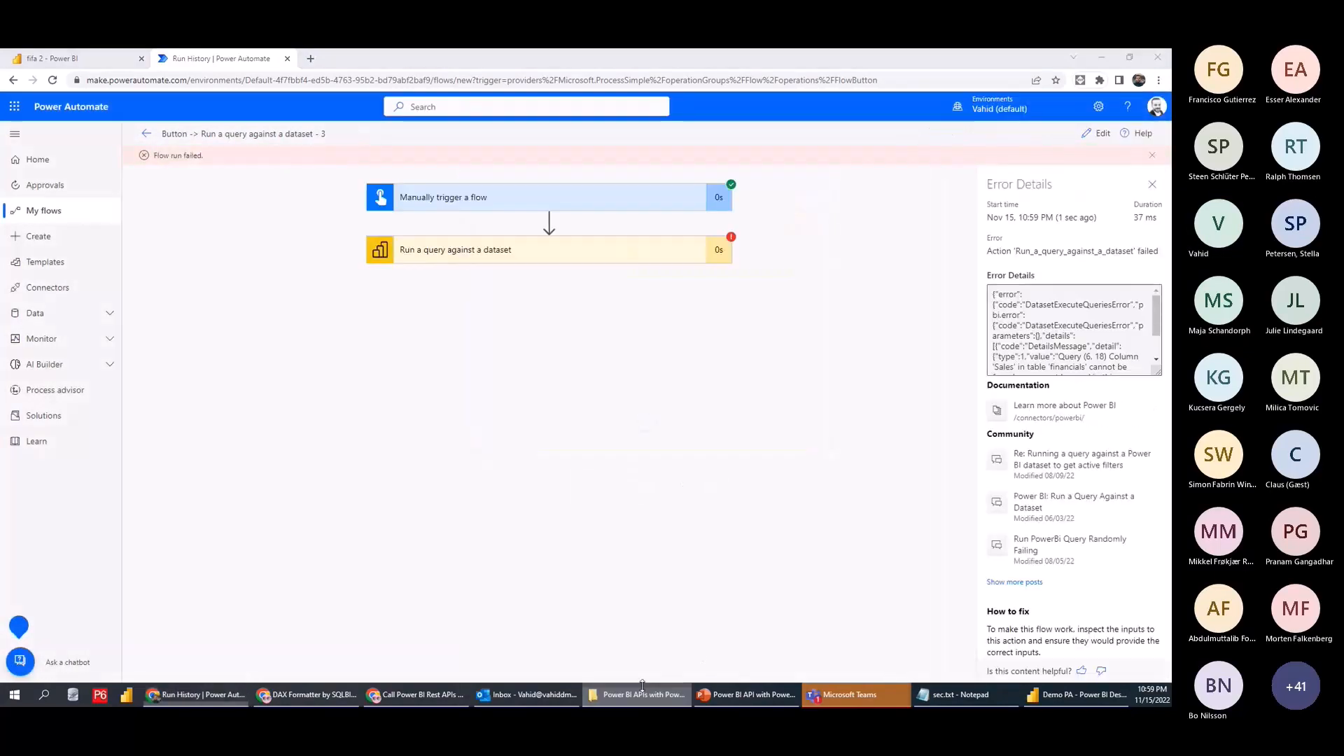
Check the Power BI Desktop report, then remove the trailing comma so only Year and Country remain
{"action": "left_click", "coordinate": [1072, 695]}
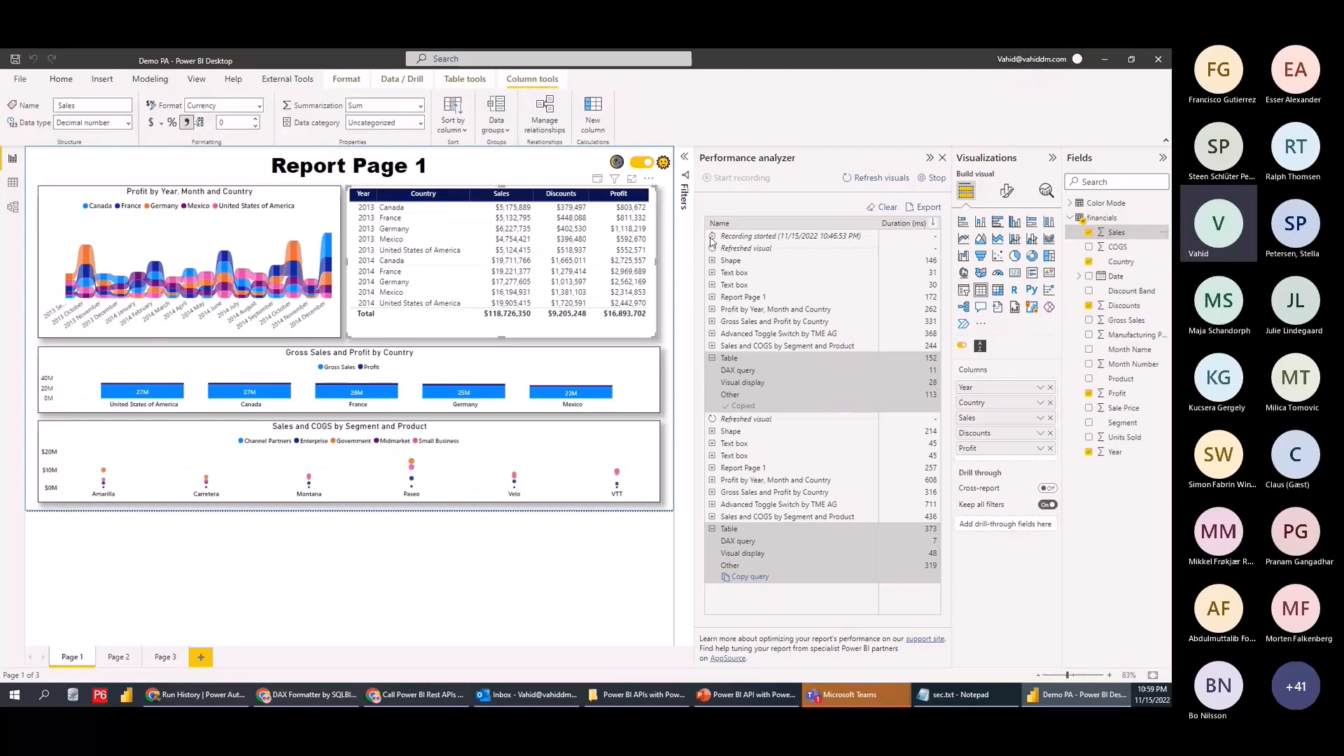
{"action": "left_click", "coordinate": [1102, 61]}
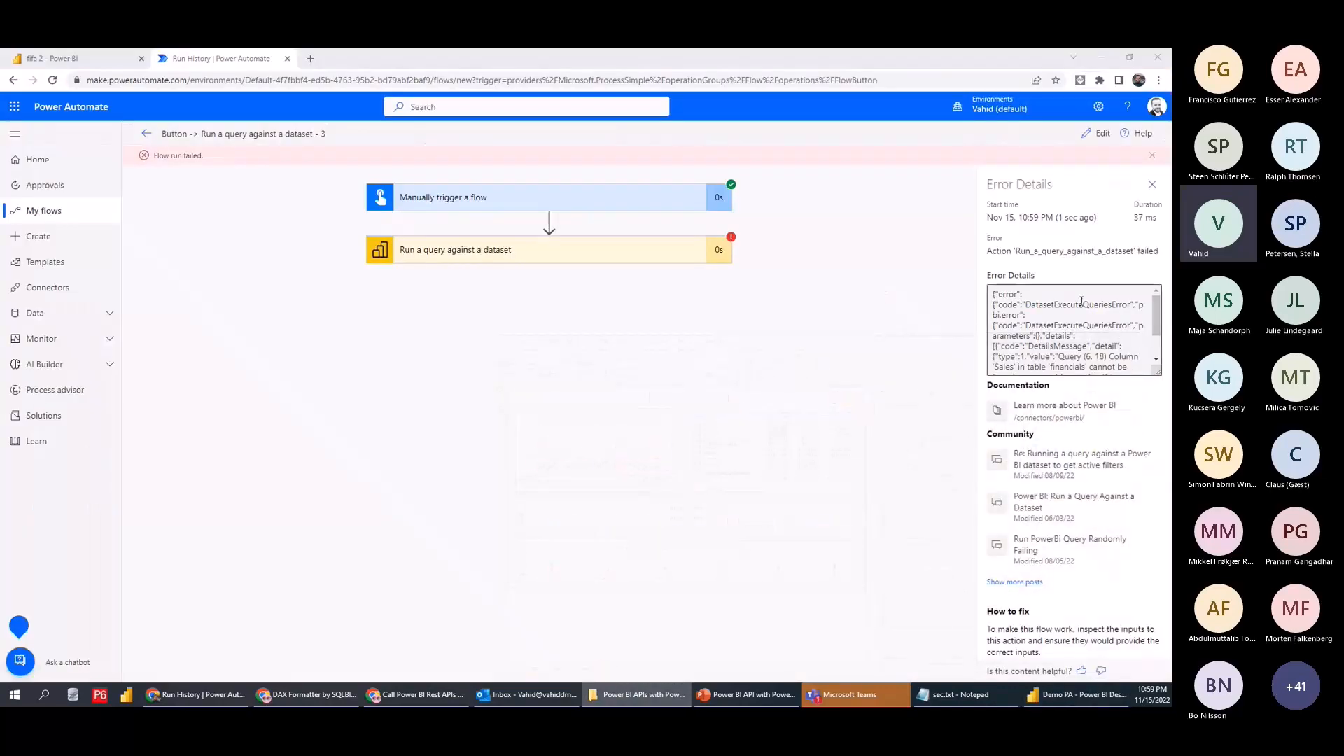
{"action": "scroll", "coordinate": [1083, 312], "scroll_direction": "down", "scroll_amount": 2}
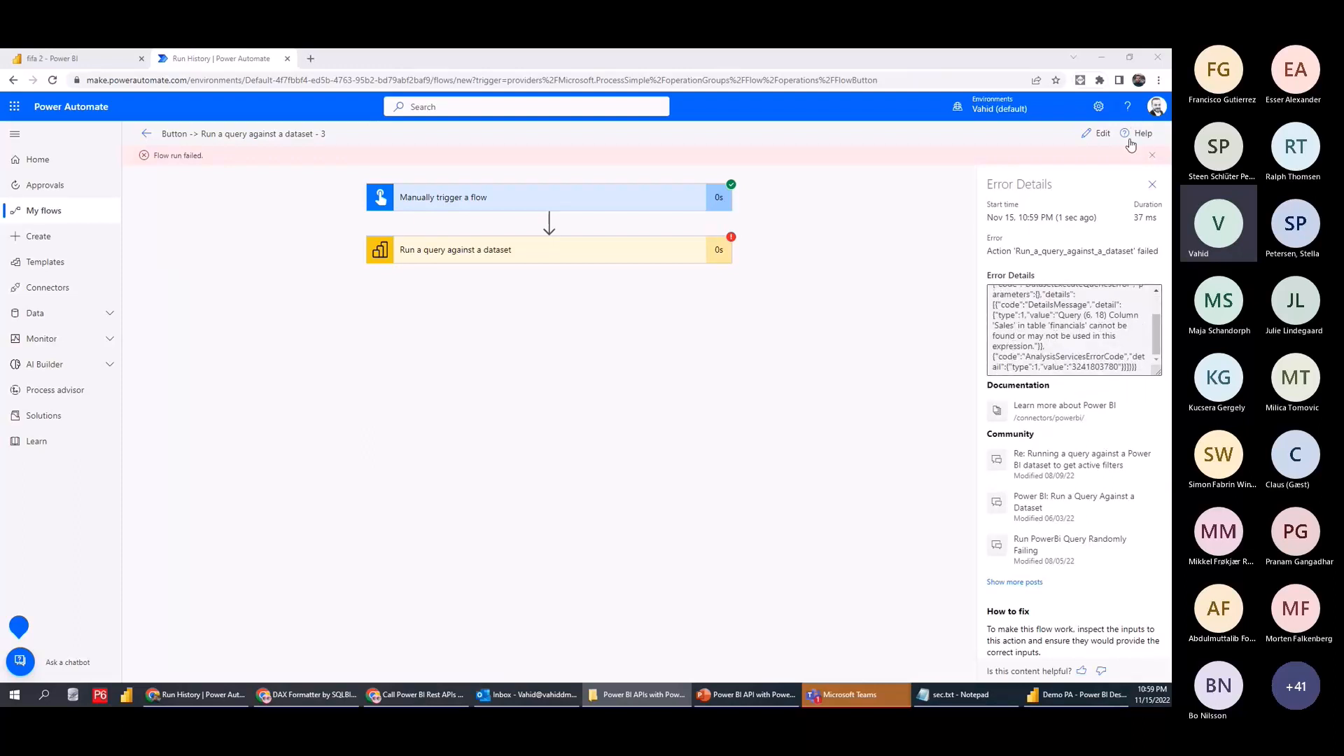
{"action": "left_click", "coordinate": [1097, 133]}
{"action": "key", "text": "BackSpace"}
{"action": "key", "text": "BackSpace"}
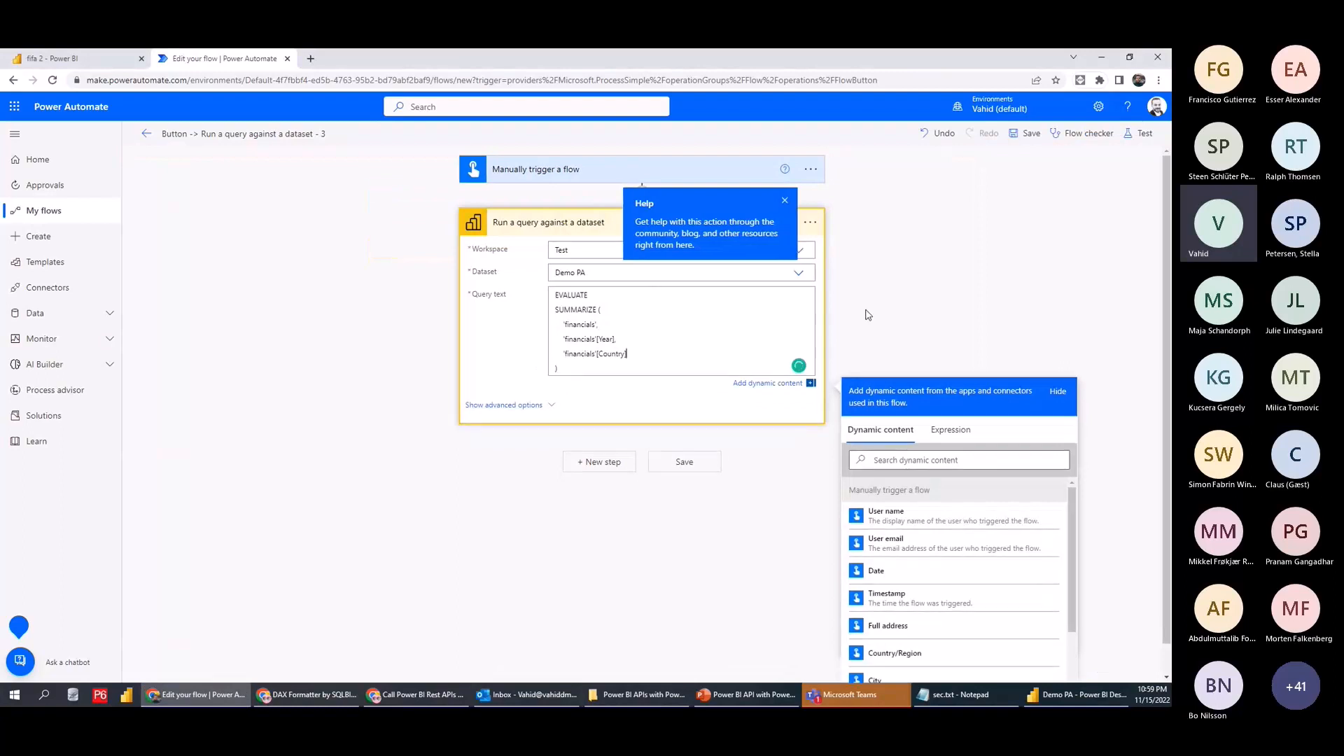
Save and rerun the flow, then expand the query step to see rows like 2014 Germany
{"action": "left_click", "coordinate": [1140, 133]}
{"action": "left_click", "coordinate": [1009, 660]}
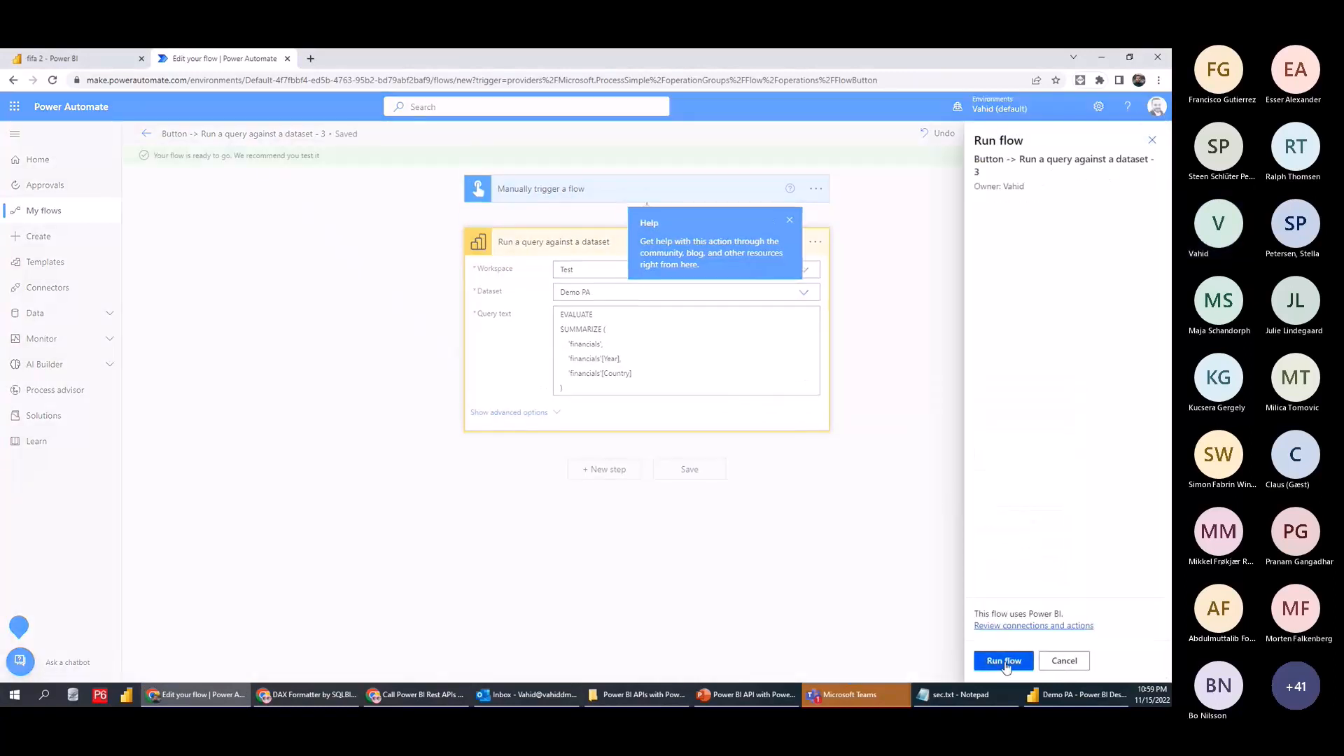
{"action": "left_click", "coordinate": [1002, 661]}
{"action": "left_click", "coordinate": [999, 661]}
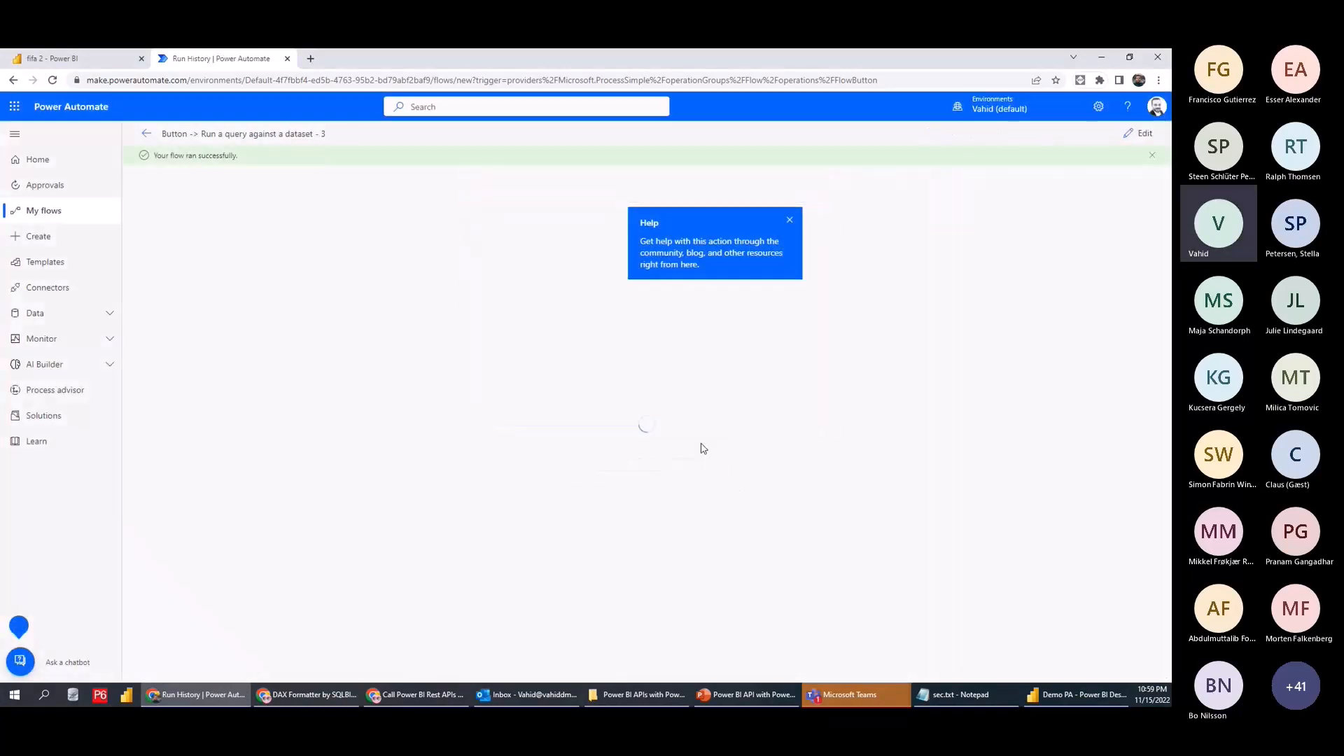
{"action": "left_click", "coordinate": [584, 252]}
{"action": "scroll", "coordinate": [583, 616], "scroll_direction": "down", "scroll_amount": 3}
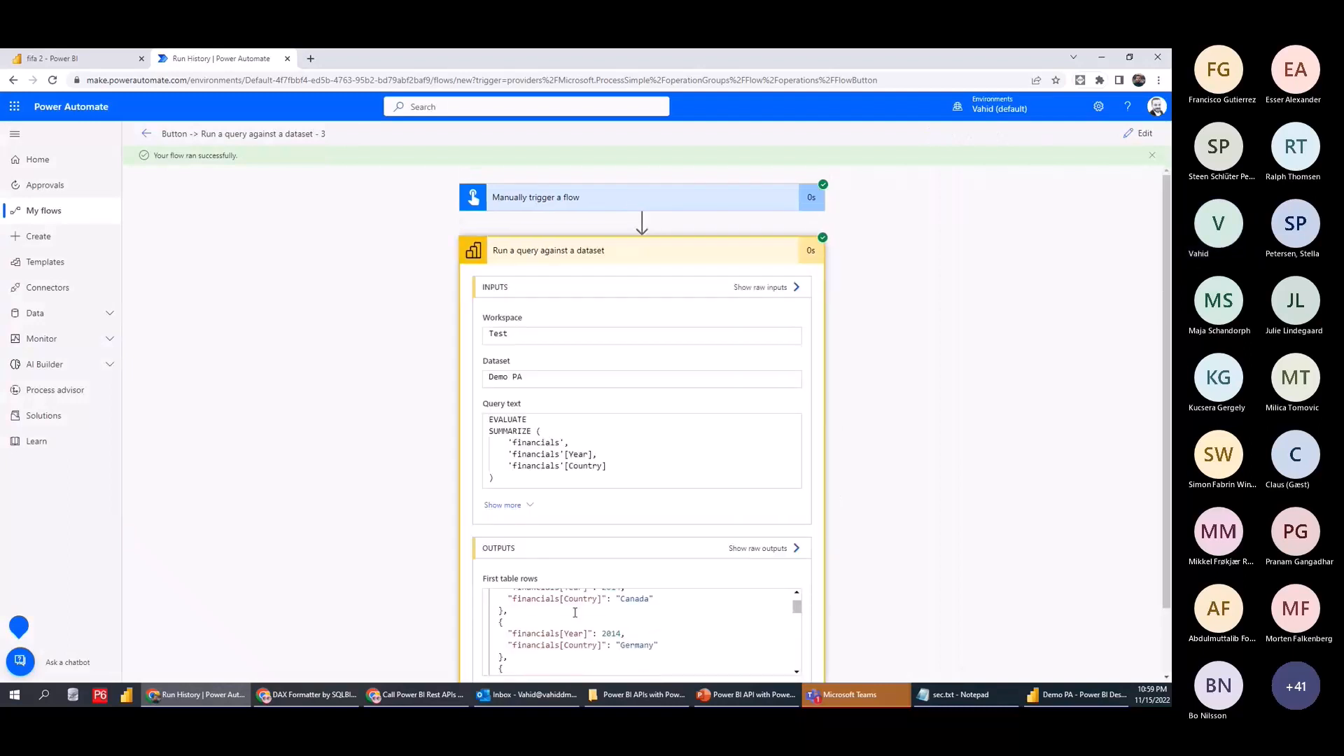